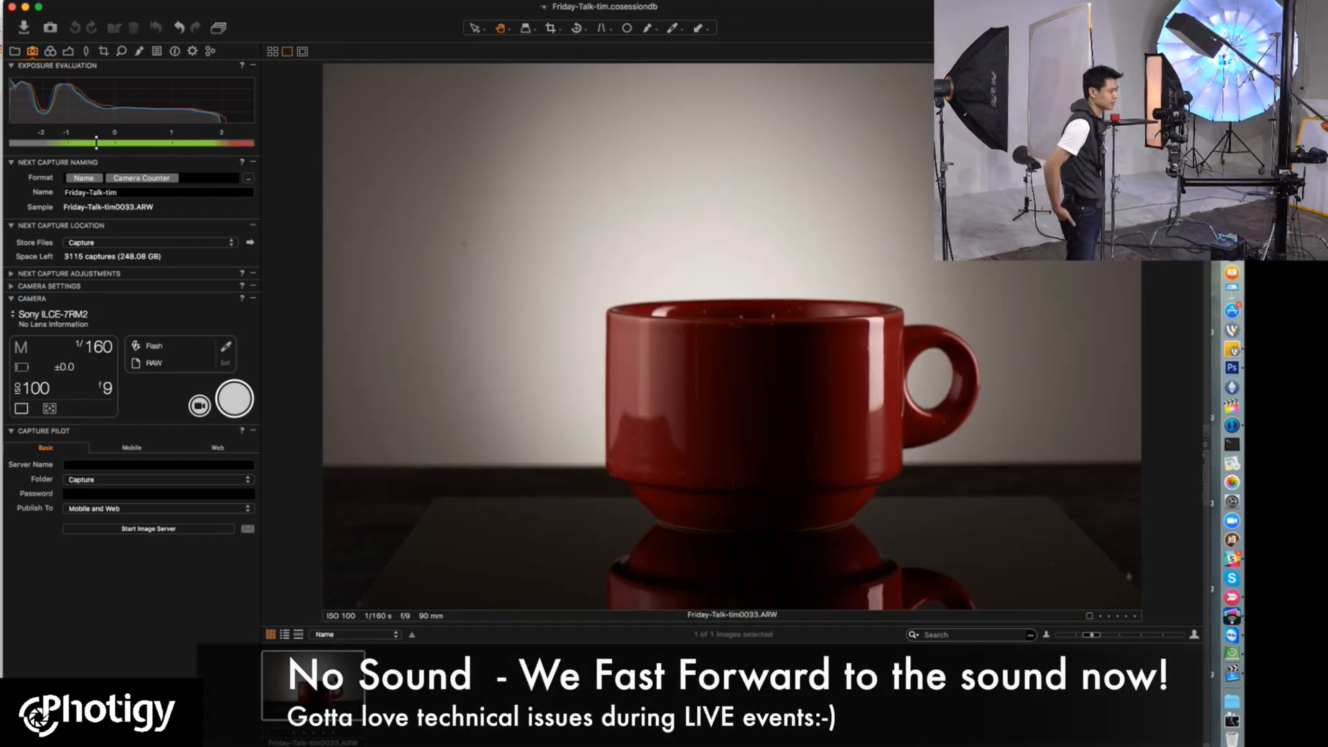
Step: Inspect the reflection along the red cup's left edge up close in Friday-Talk-tim0033.ARW
double_click(636, 384)
double_click(614, 349)
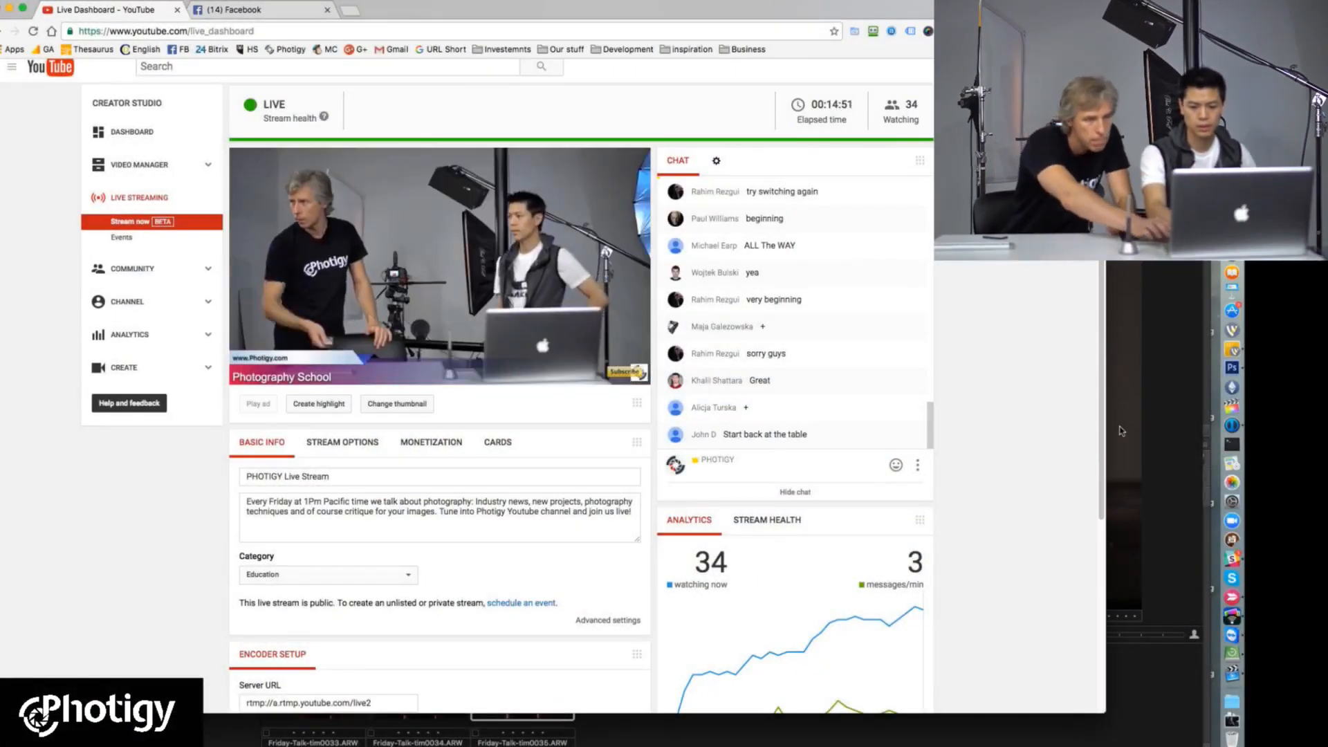
Step: Switch back to Capture One, compare the three cup captures, and examine the left-side reflection in Friday-Talk-tim0034.ARW up close
left_click(1196, 405)
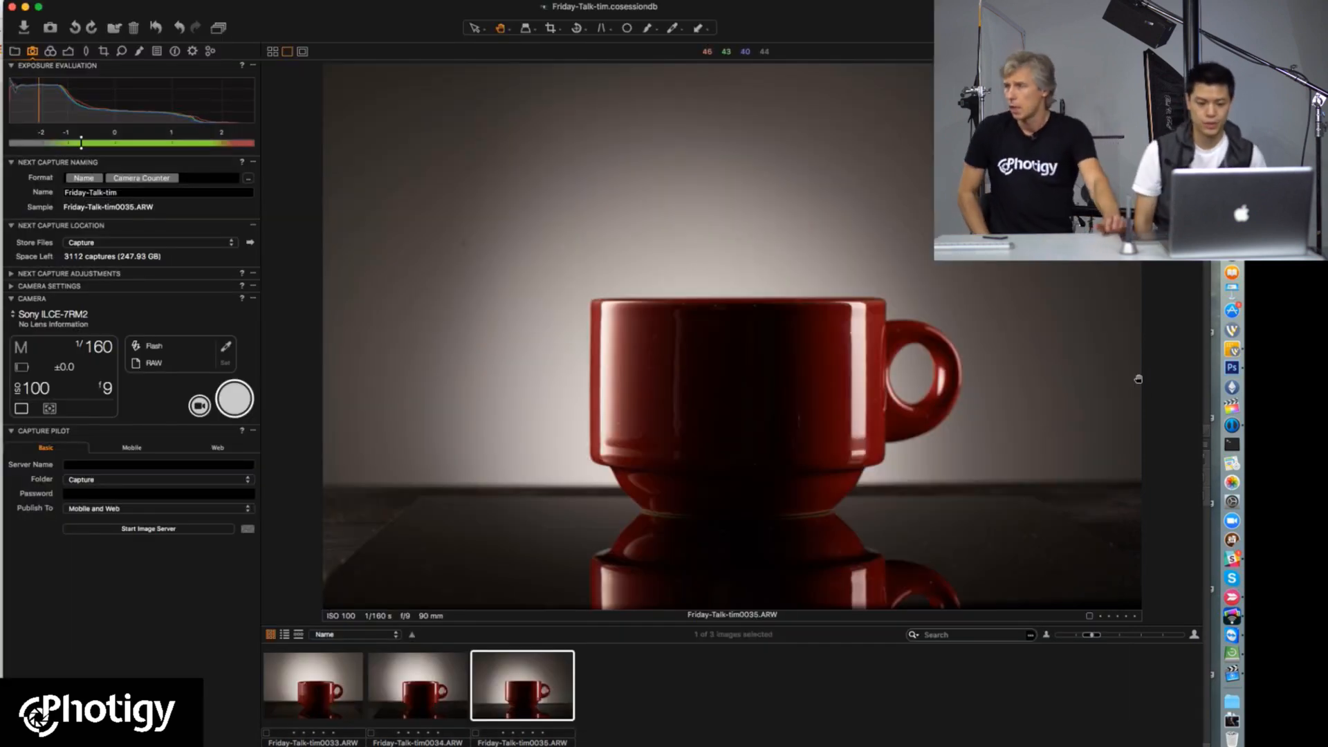
key("Left")
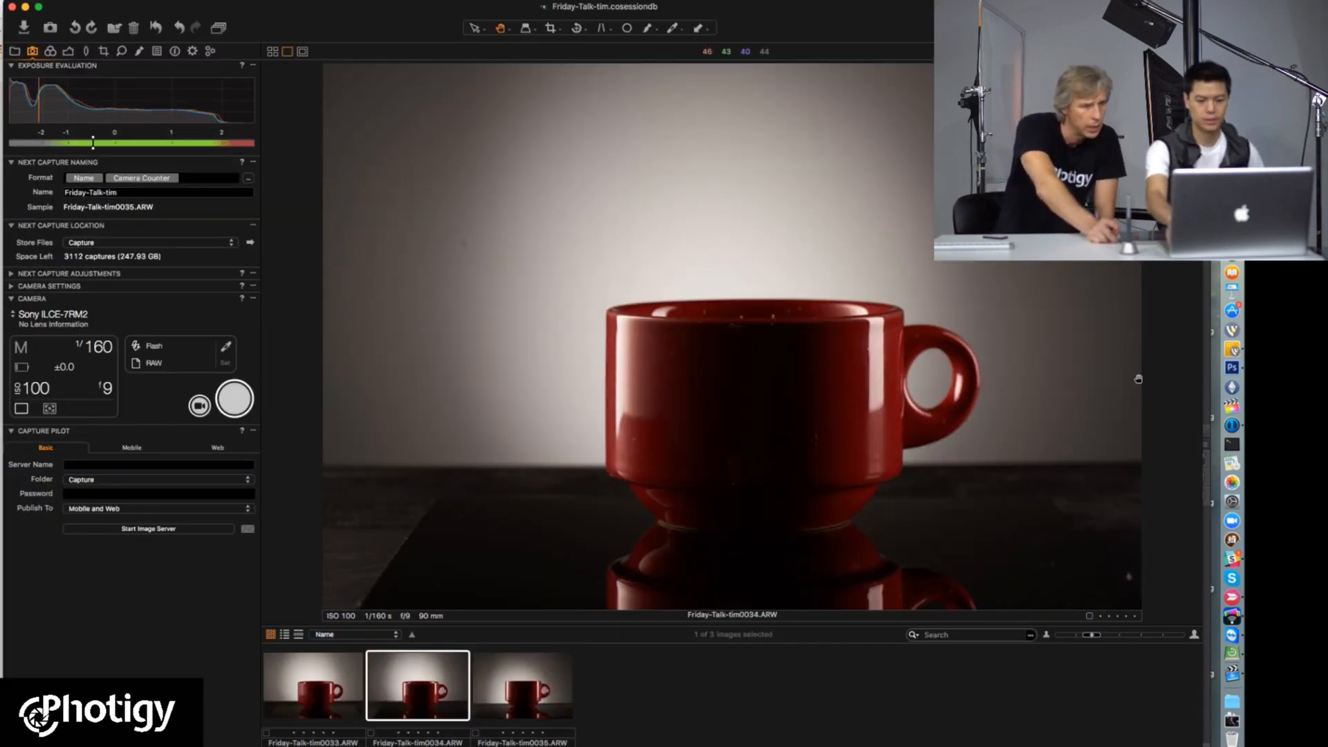
key("Left")
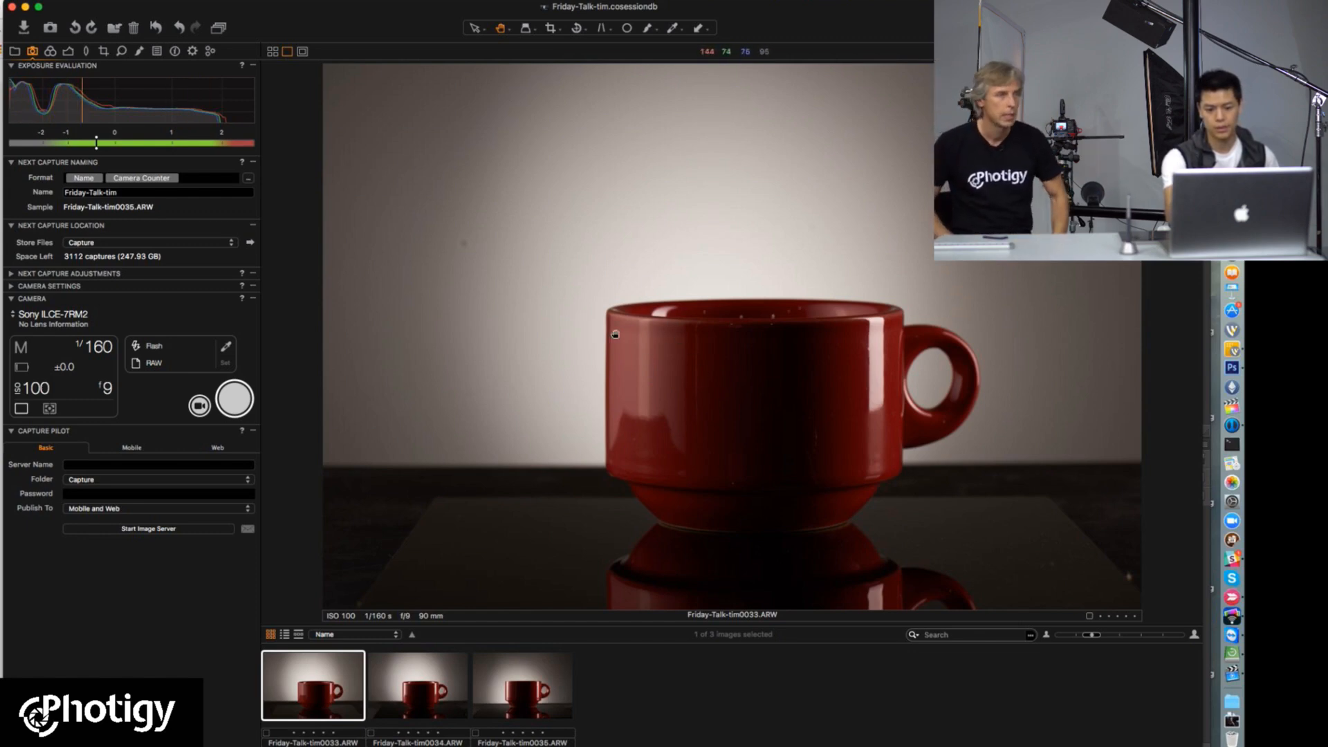
key("Right")
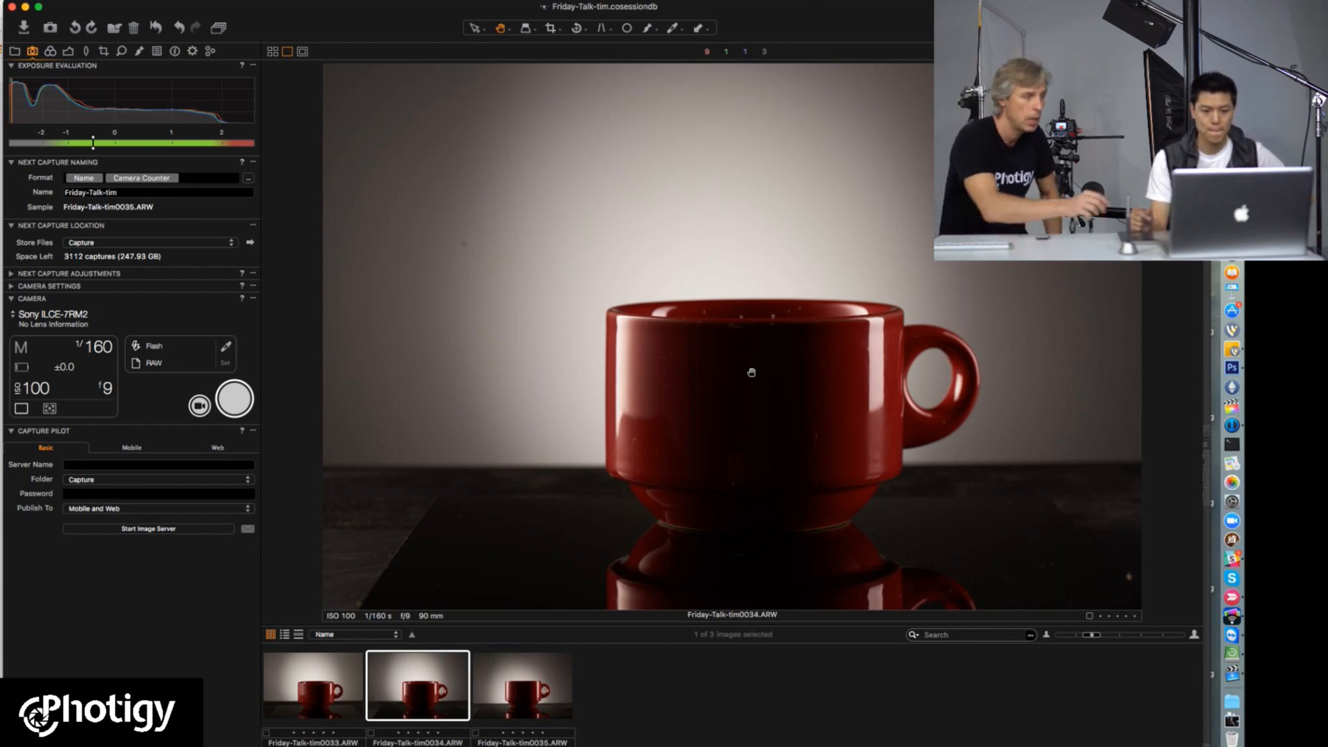
left_click(637, 450)
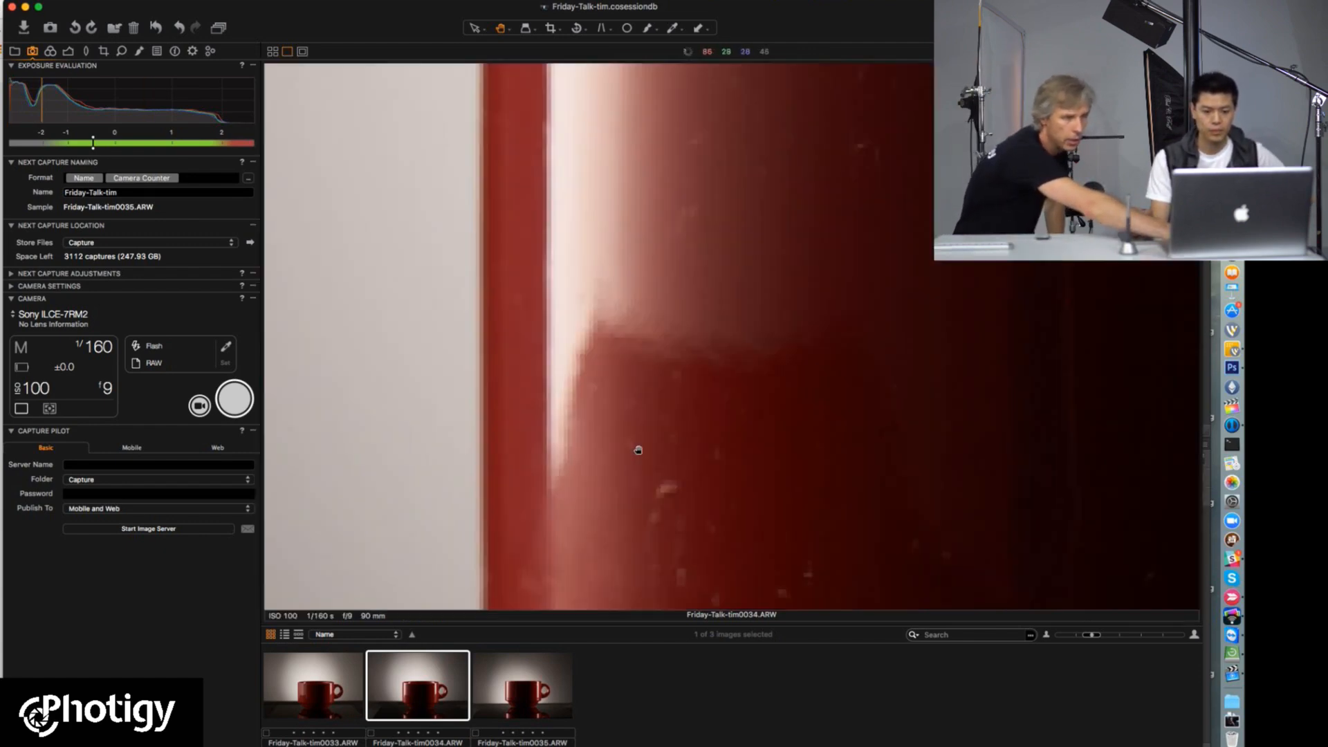
left_click(640, 449)
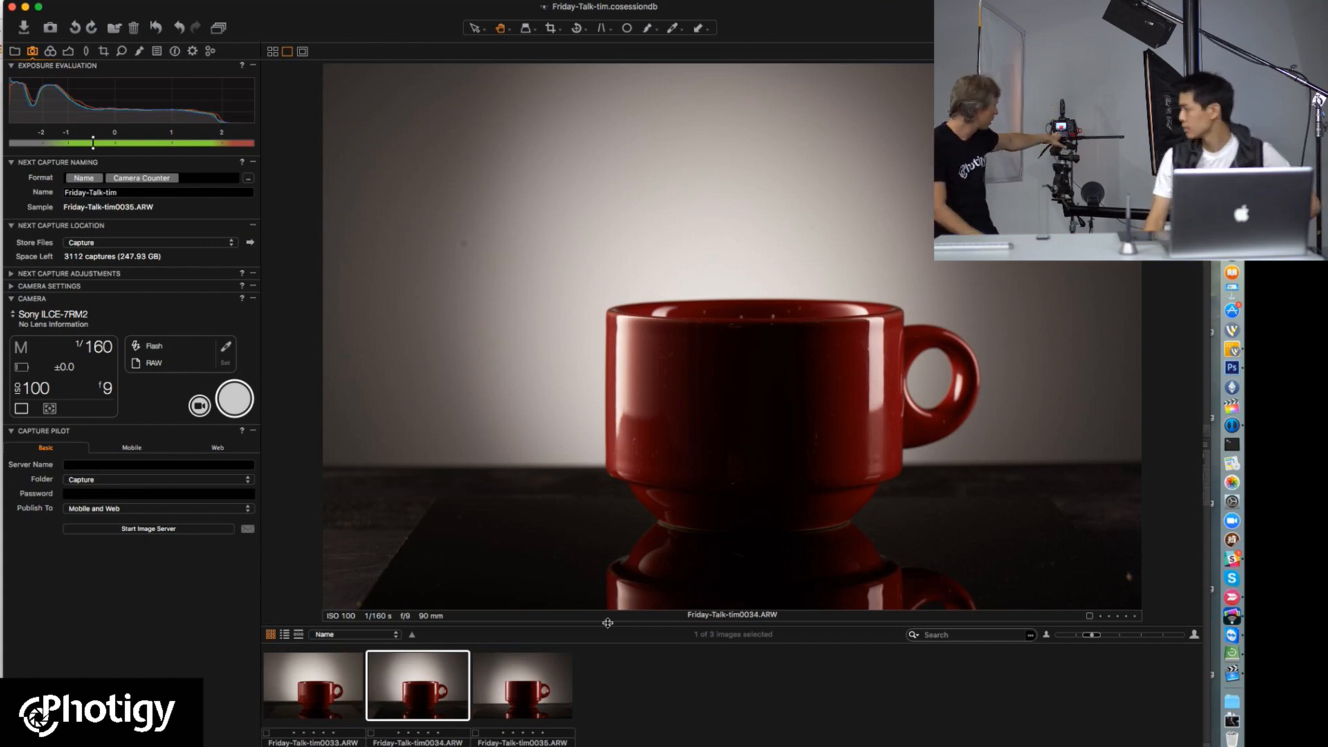
Step: Compare Friday-Talk-tim0035.ARW with Friday-Talk-tim0034.ARW and shoot a new tethered capture of the cup
key("Right")
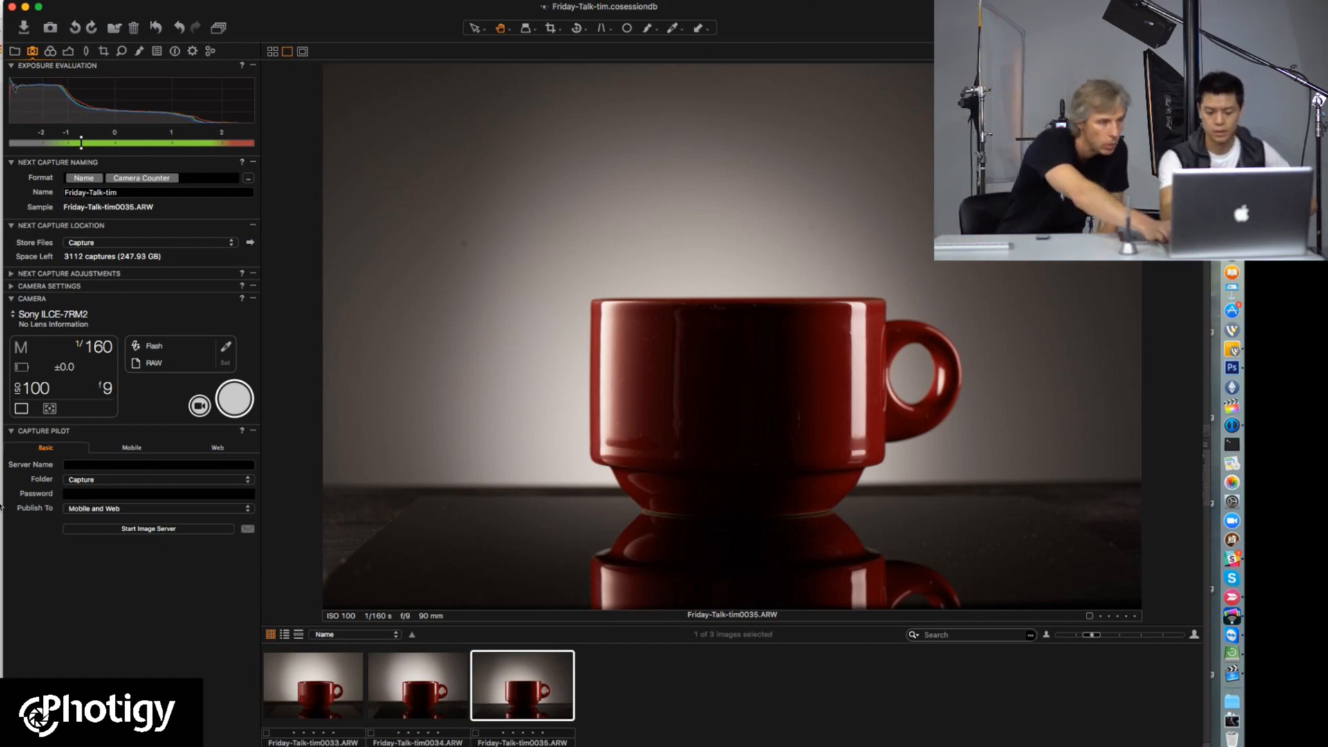
left_click(238, 403)
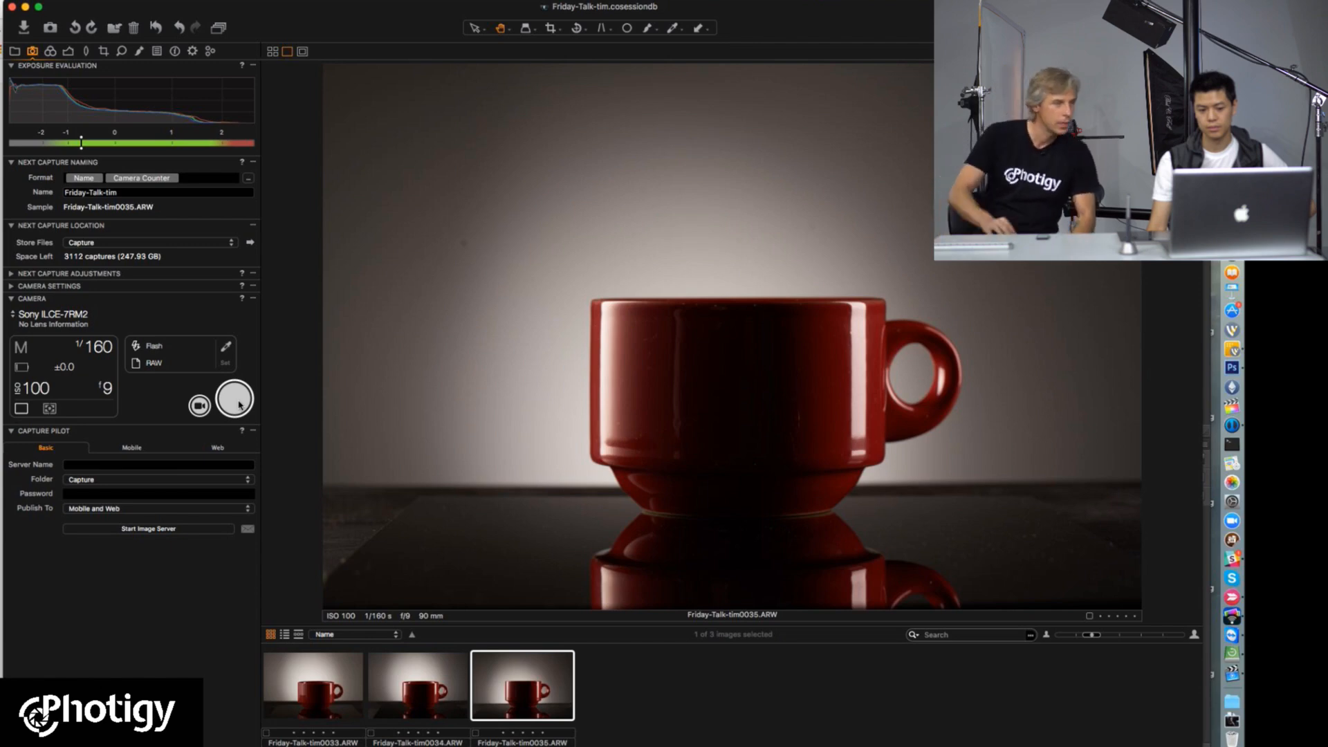
key("Left")
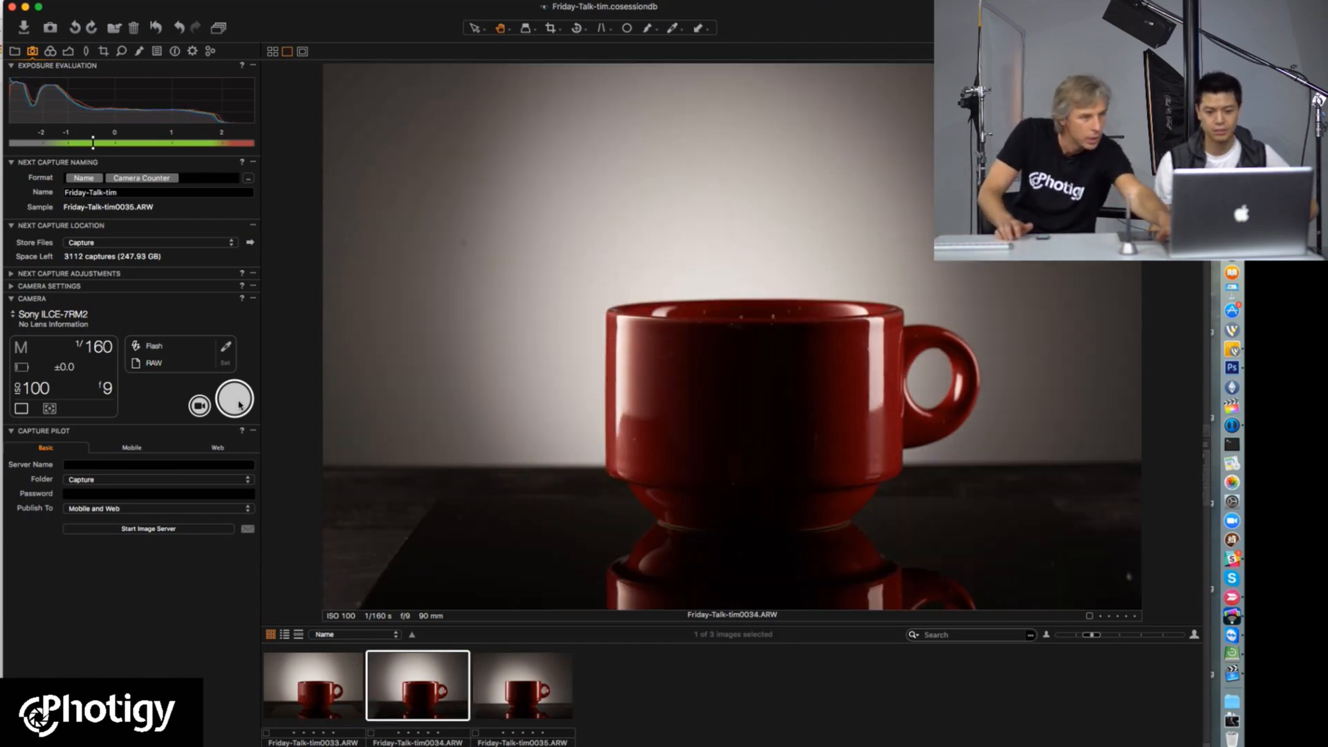
key("Right")
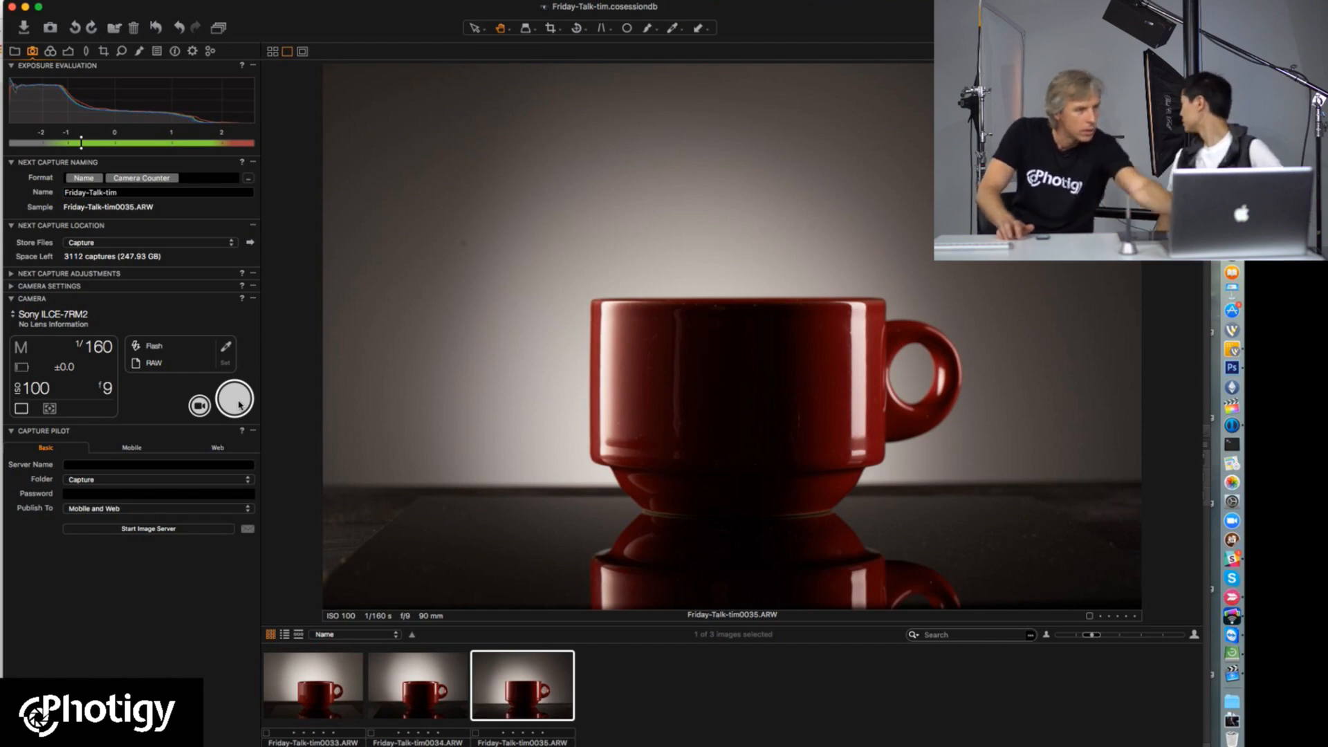
left_click(240, 405)
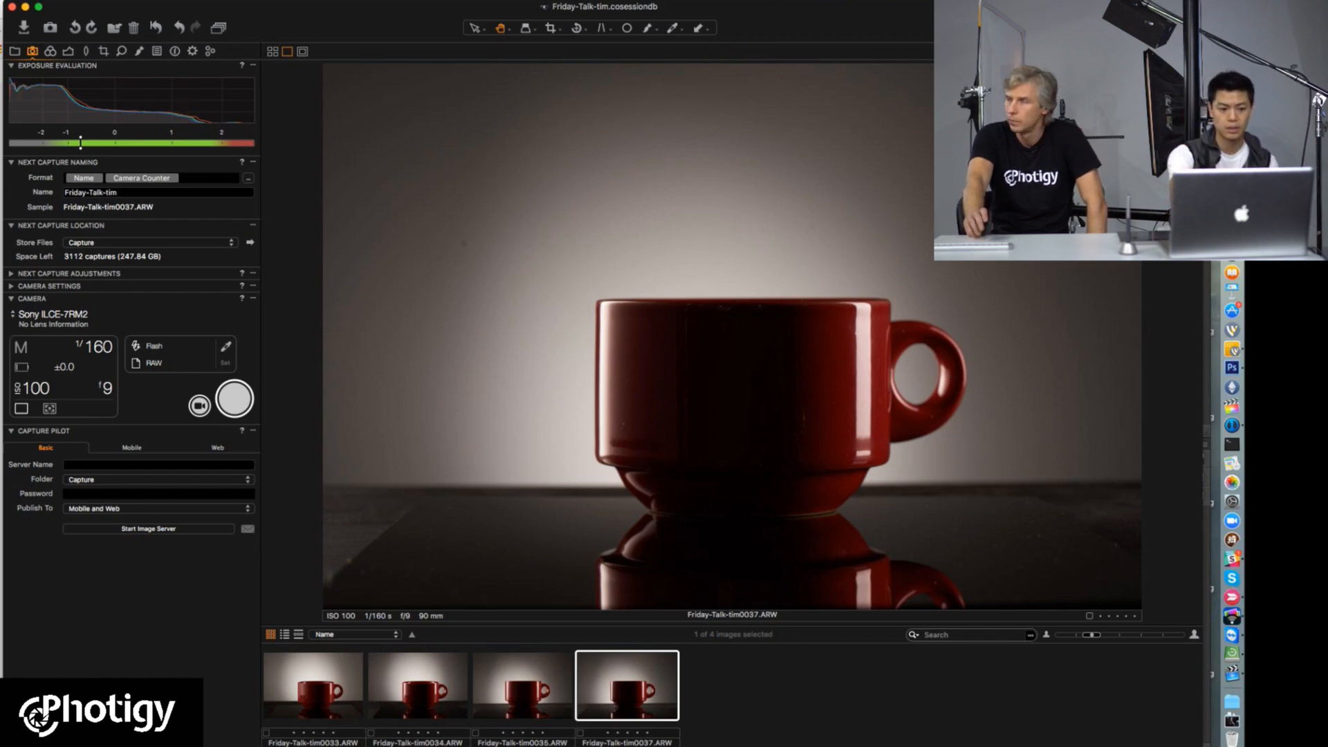
Step: Switch to the YouTube live dashboard in the browser to read the viewers' chat questions
key("super+Tab")
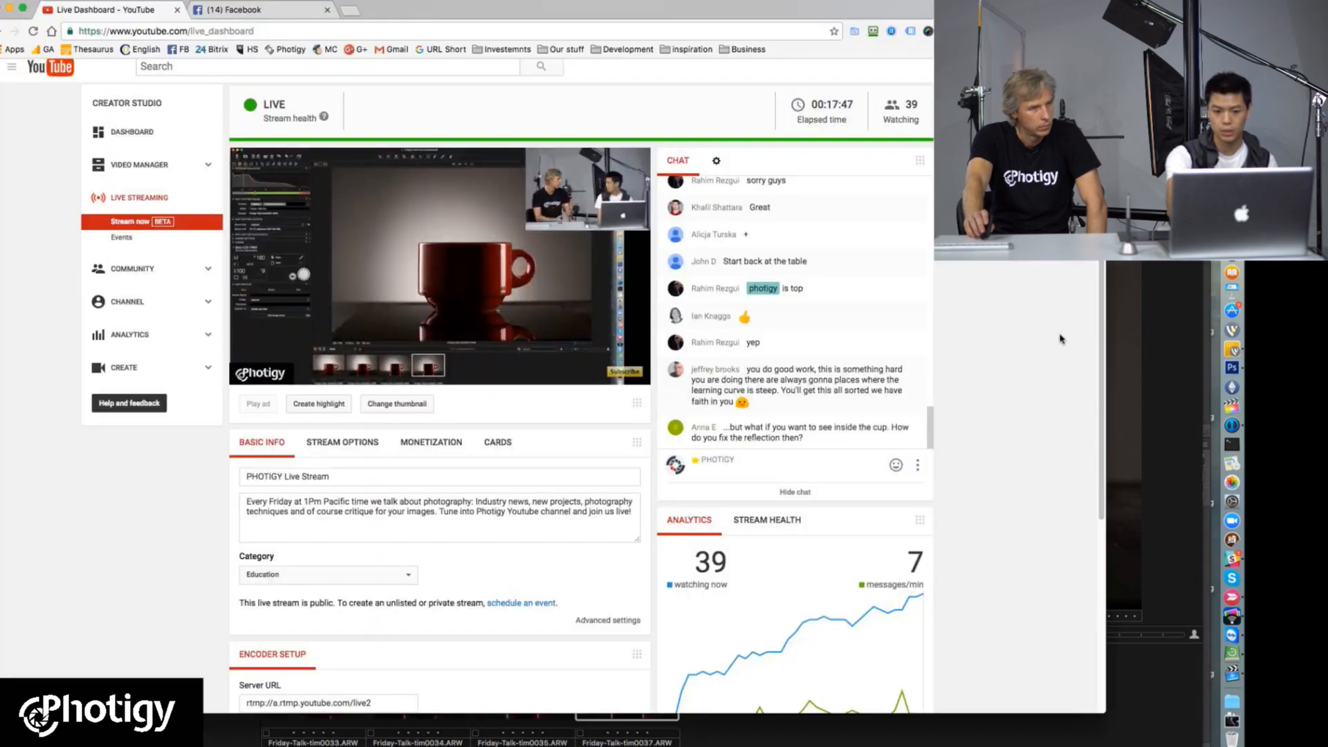
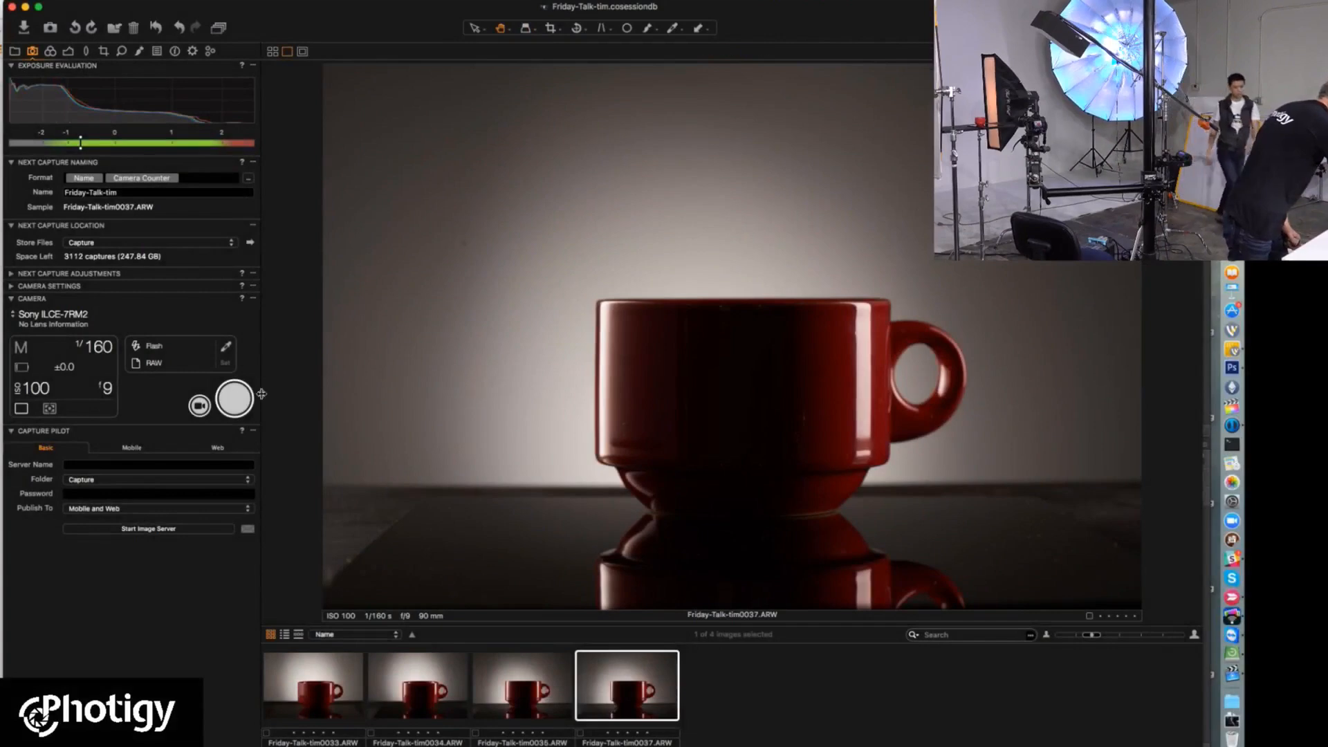
Step: Shoot two new tethered captures of the red cup and quit Photos from its missing System Photo Library alert
left_click(243, 406)
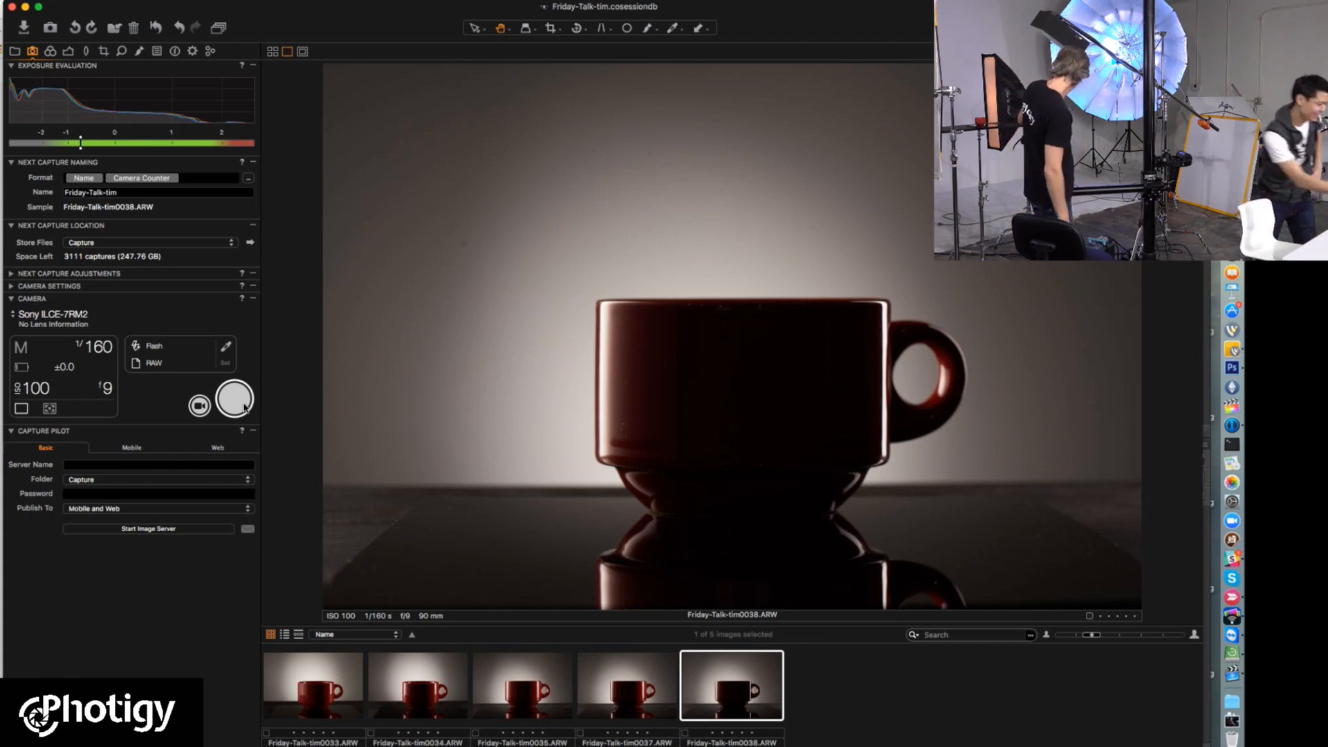
left_click(243, 407)
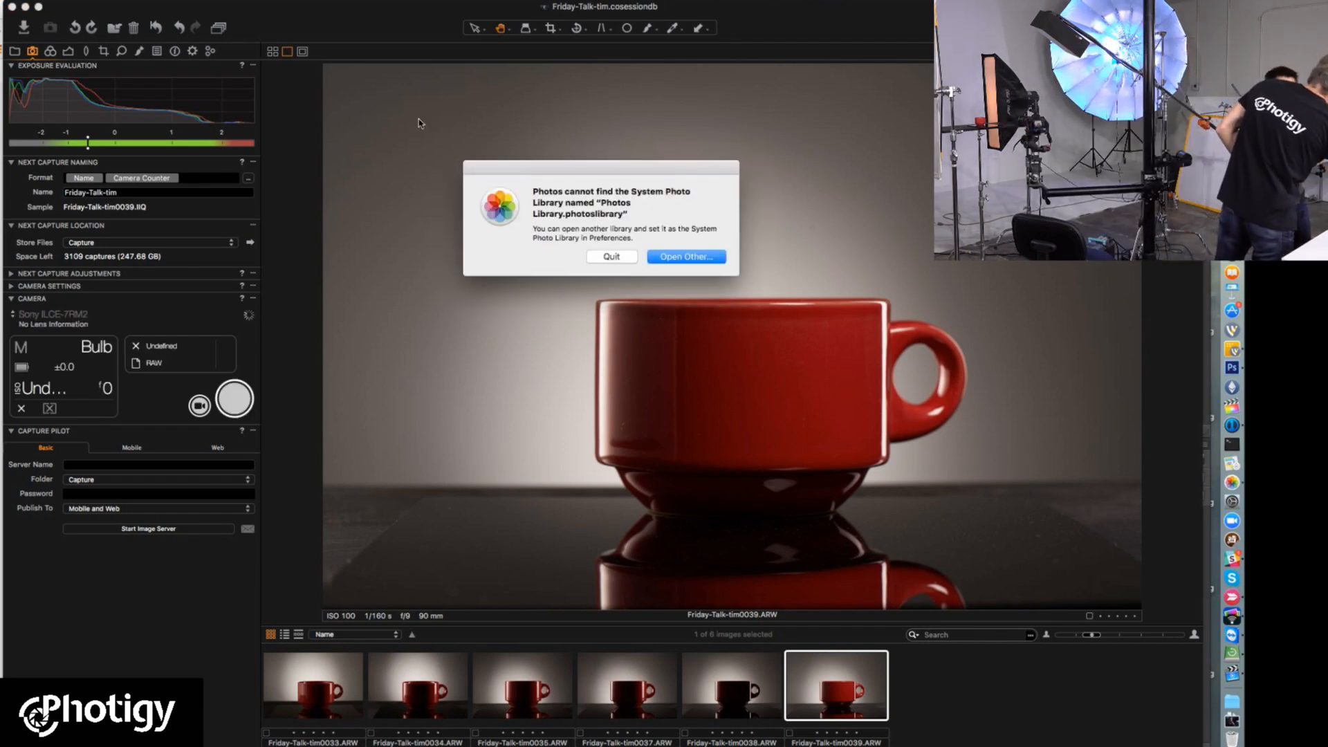
left_click(599, 257)
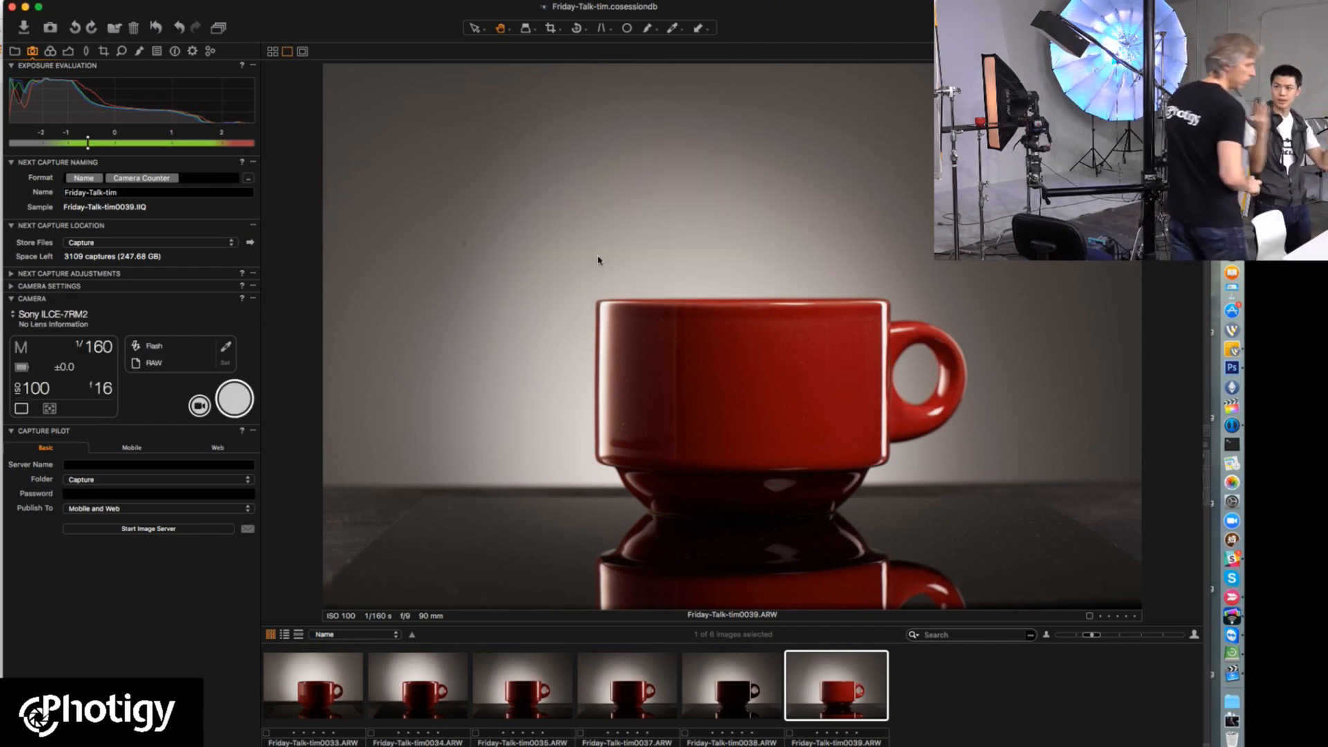
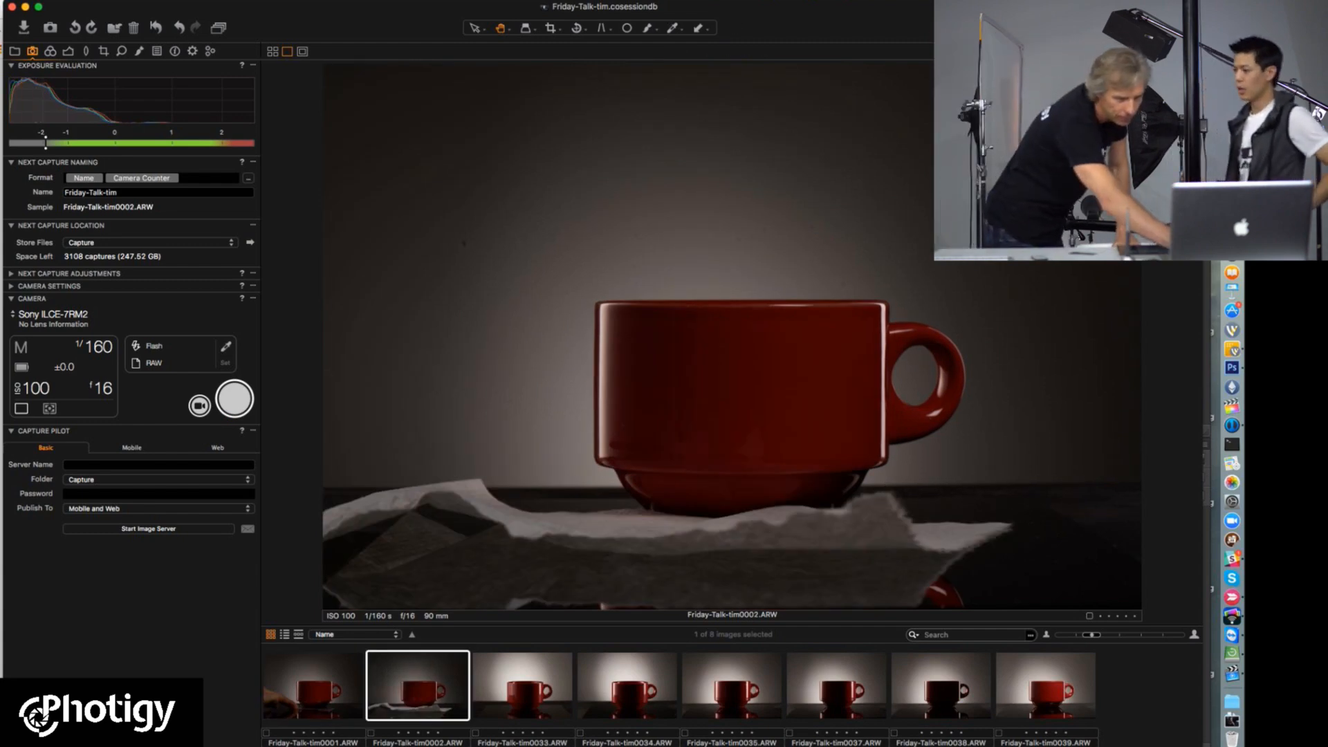
Step: Compare the capture with the paper under the cup, Friday-Talk-tim0002.ARW, against Friday-Talk-tim0037, 0038 and 0039
left_click(829, 691)
left_click(1037, 691)
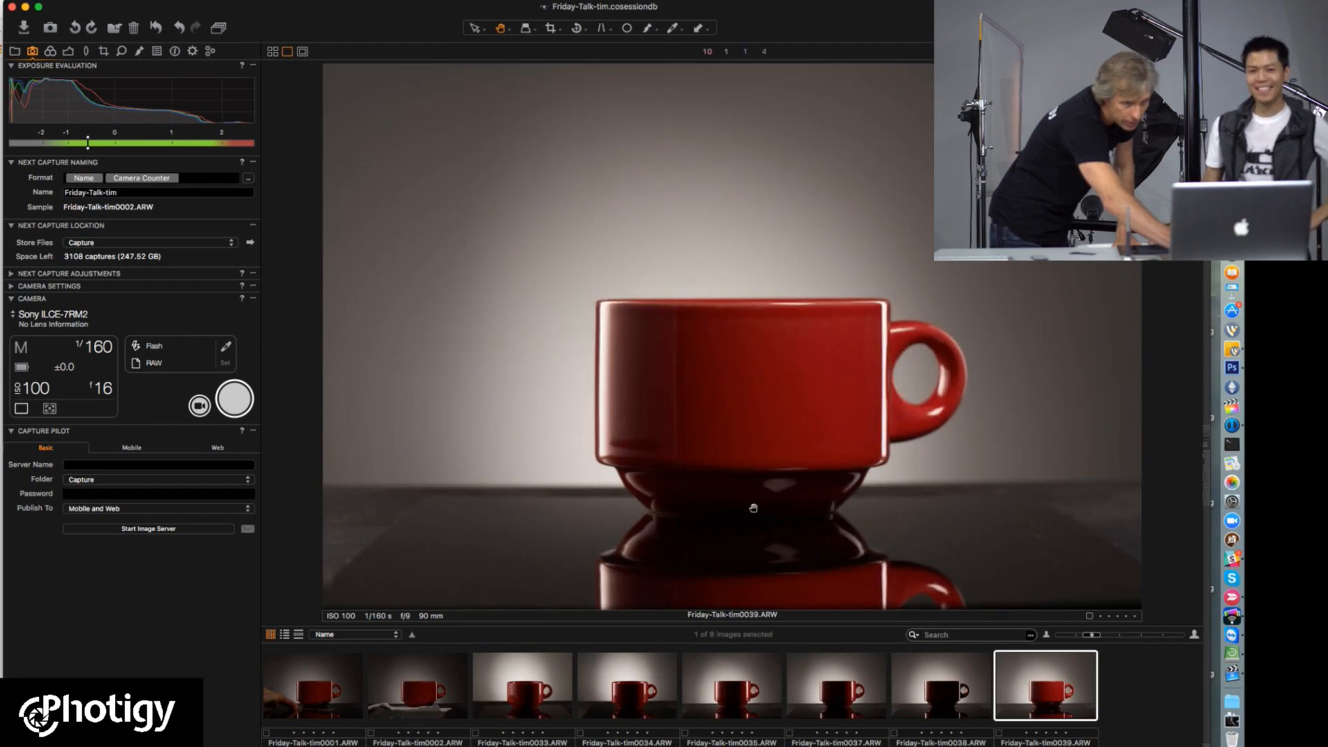
left_click(942, 695)
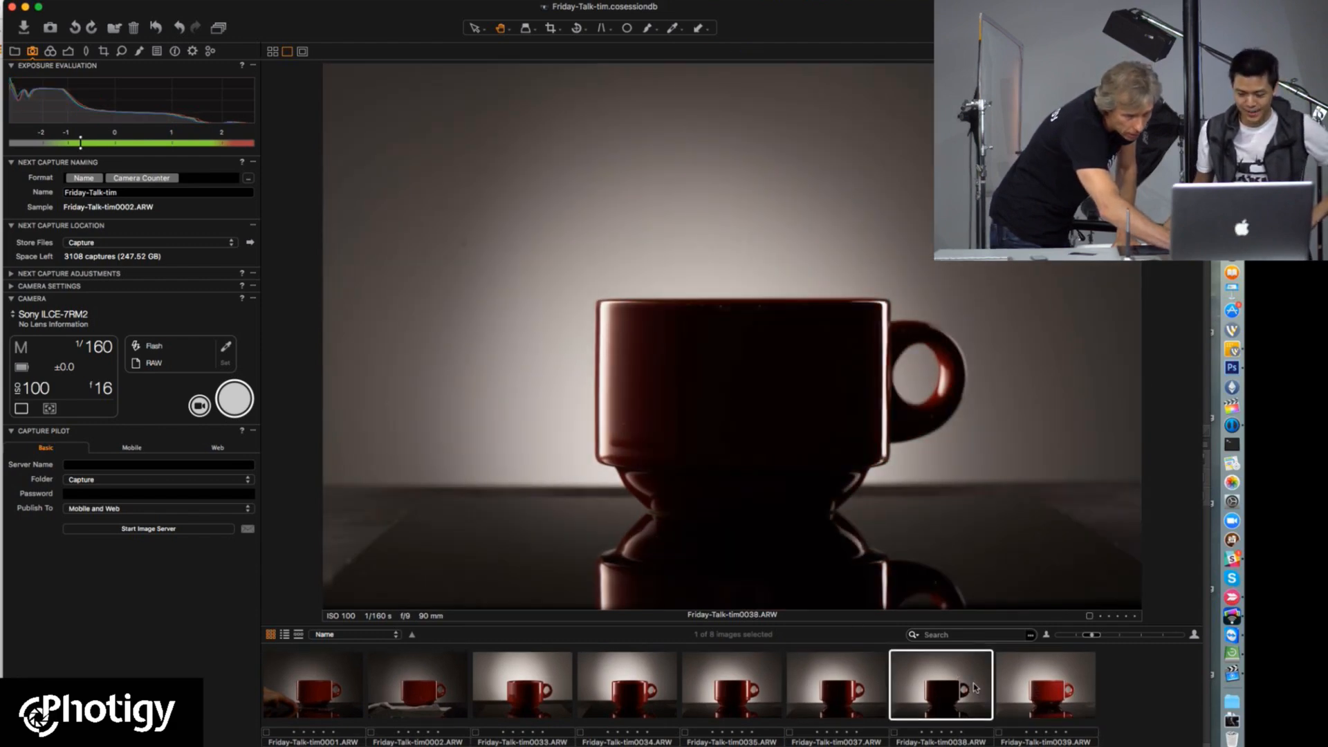
left_click(428, 694)
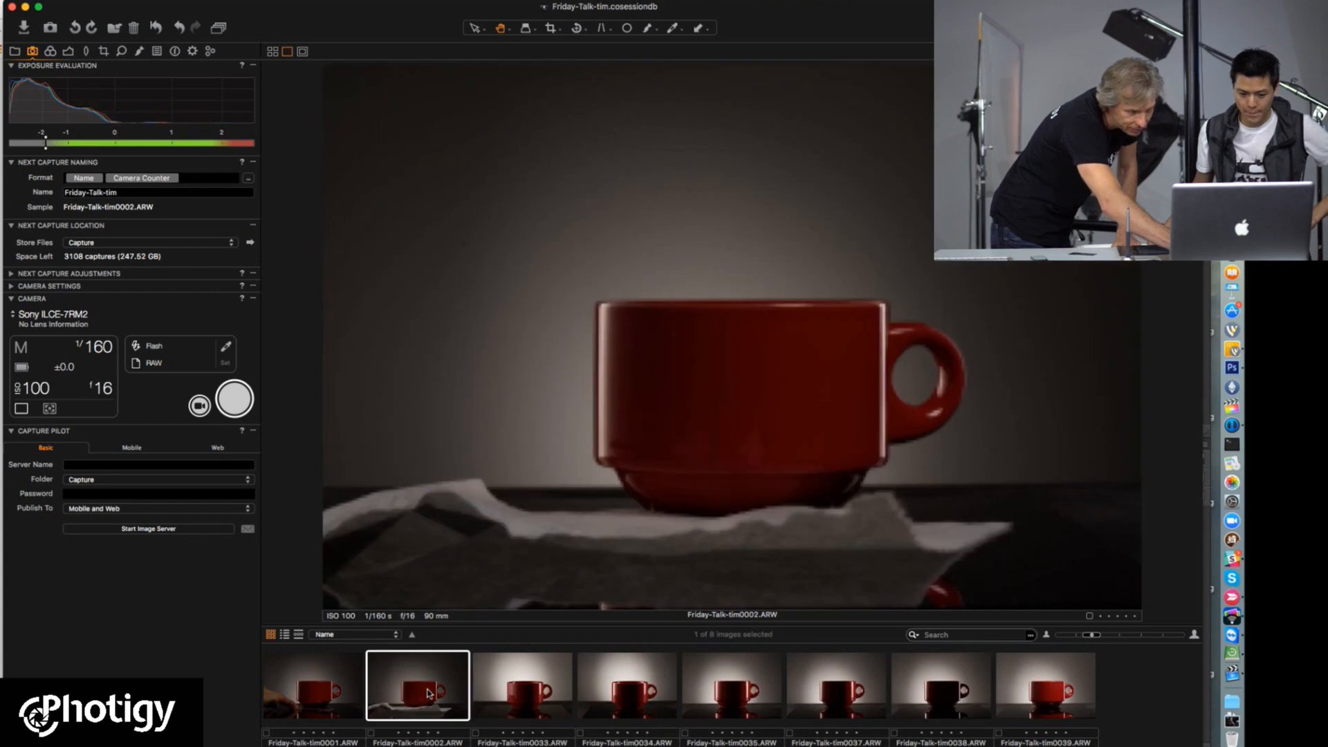
left_click(1062, 710)
Step: Open Friday-Talk-tim0002.ARW and inspect the base of the red cup above the paper up close
left_click(425, 688)
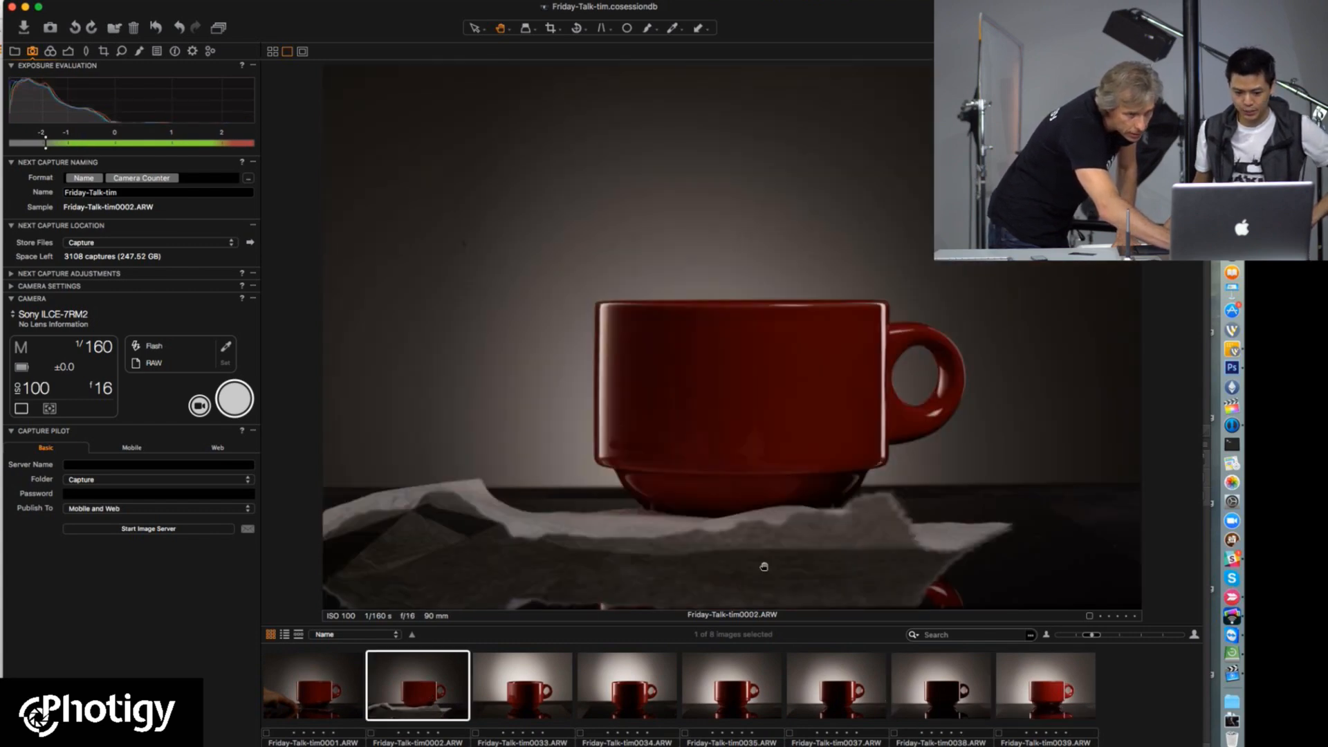
left_click(735, 477)
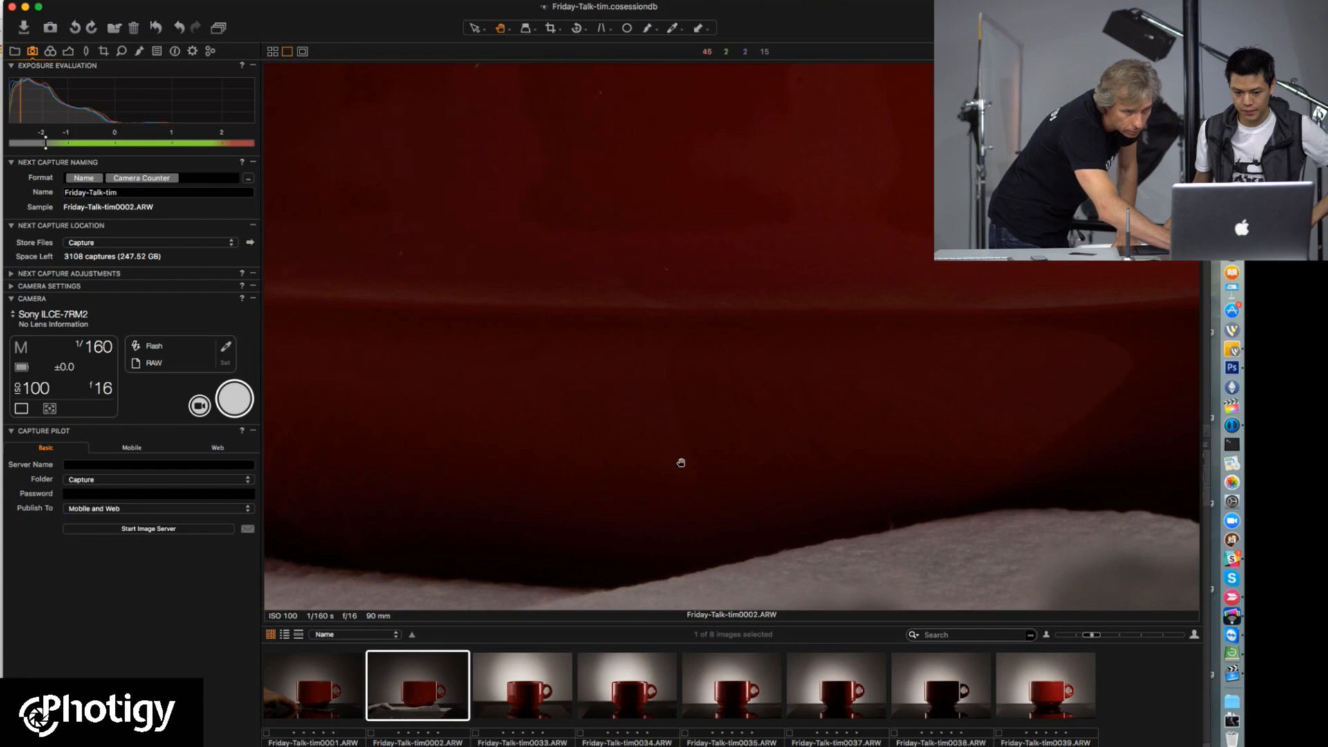
left_click(694, 463)
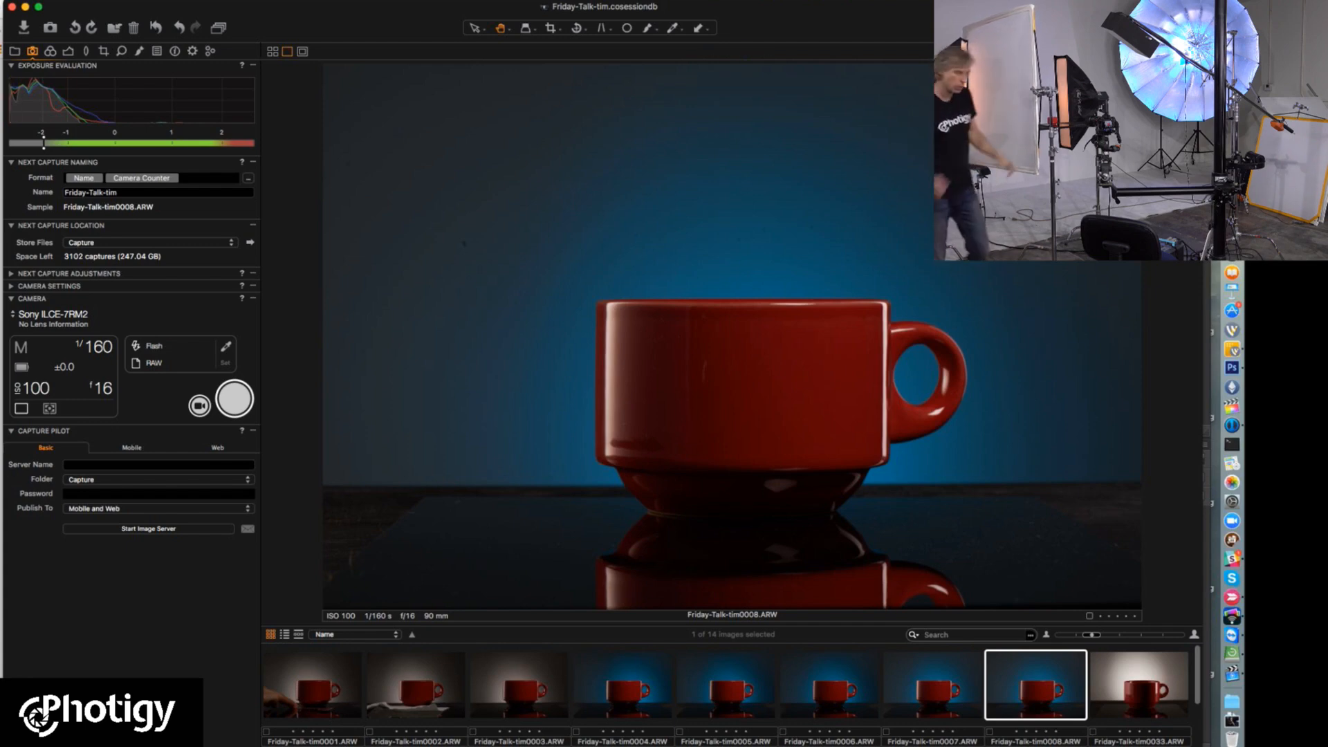
Step: Switch to the YouTube Live Dashboard in the browser to check the live stream and its chat
key("super+Tab")
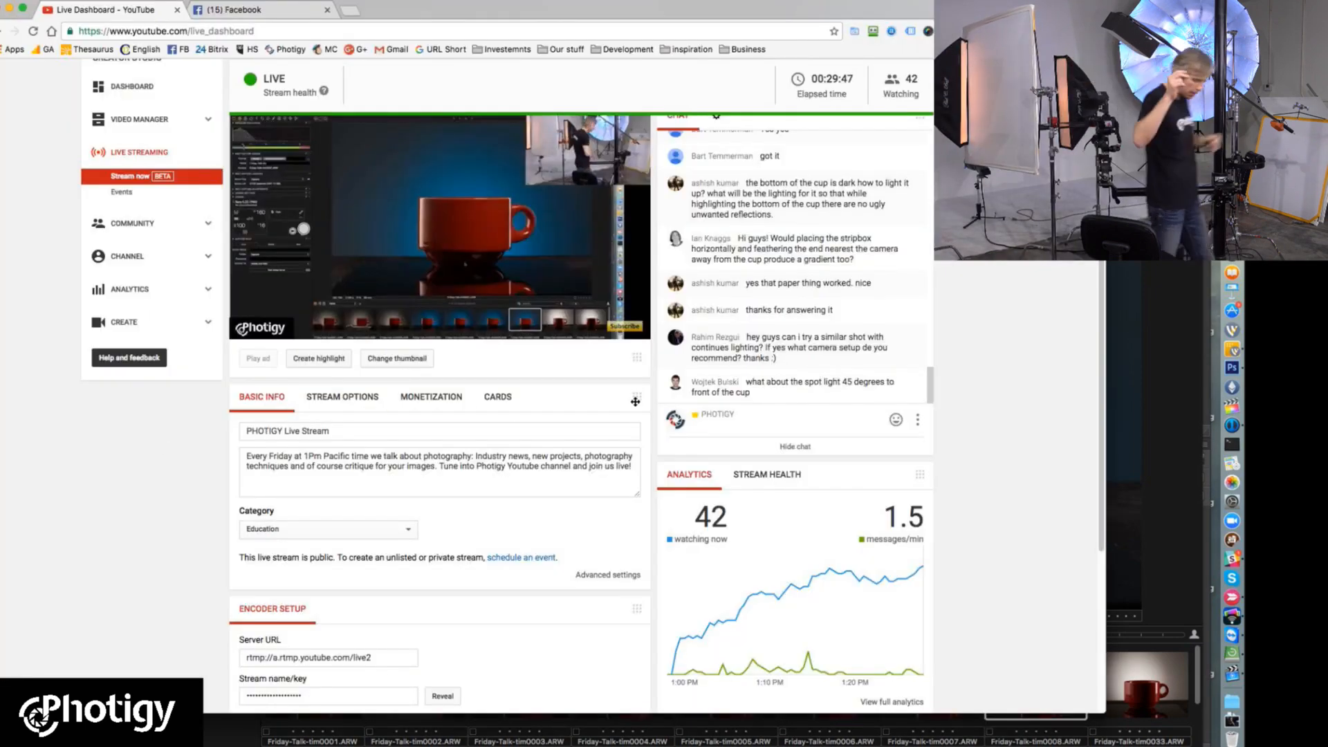
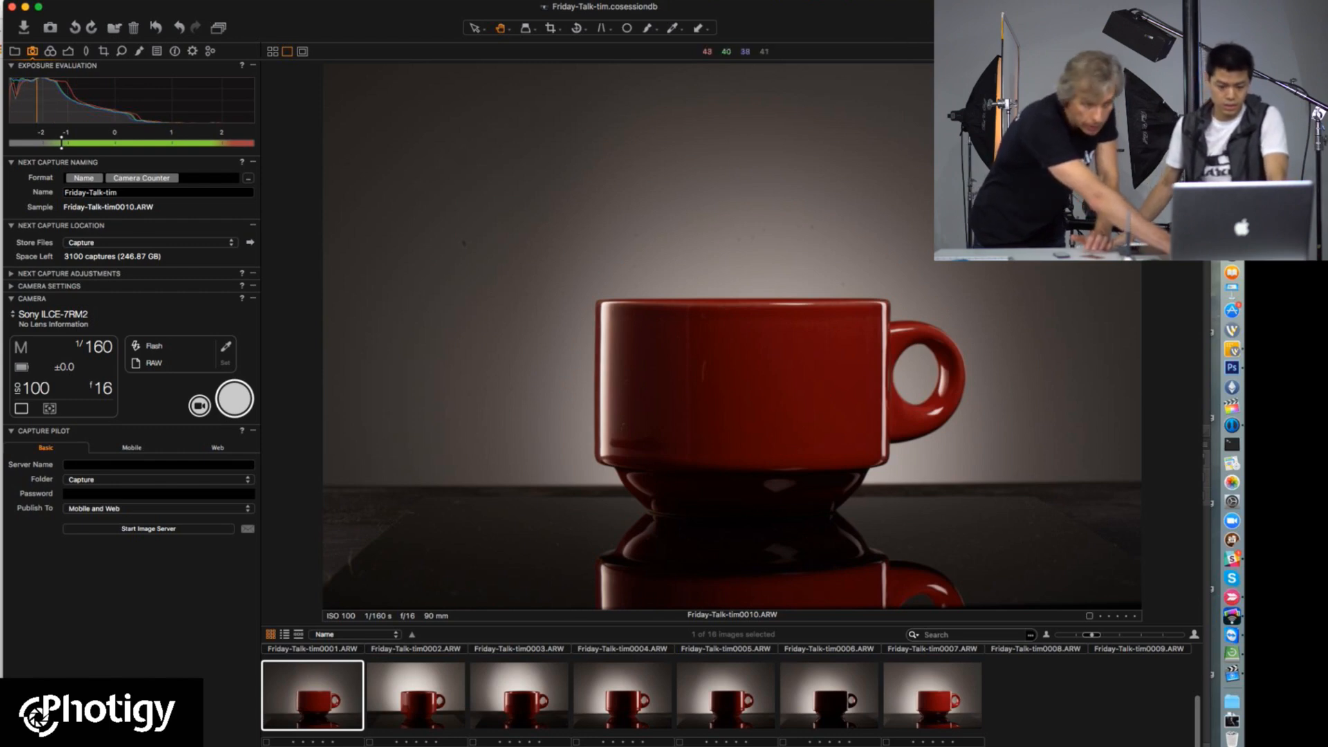
Step: Check the viewer chat on the YouTube Live Dashboard in the browser, and return to the Capture One session
left_click(1231, 138)
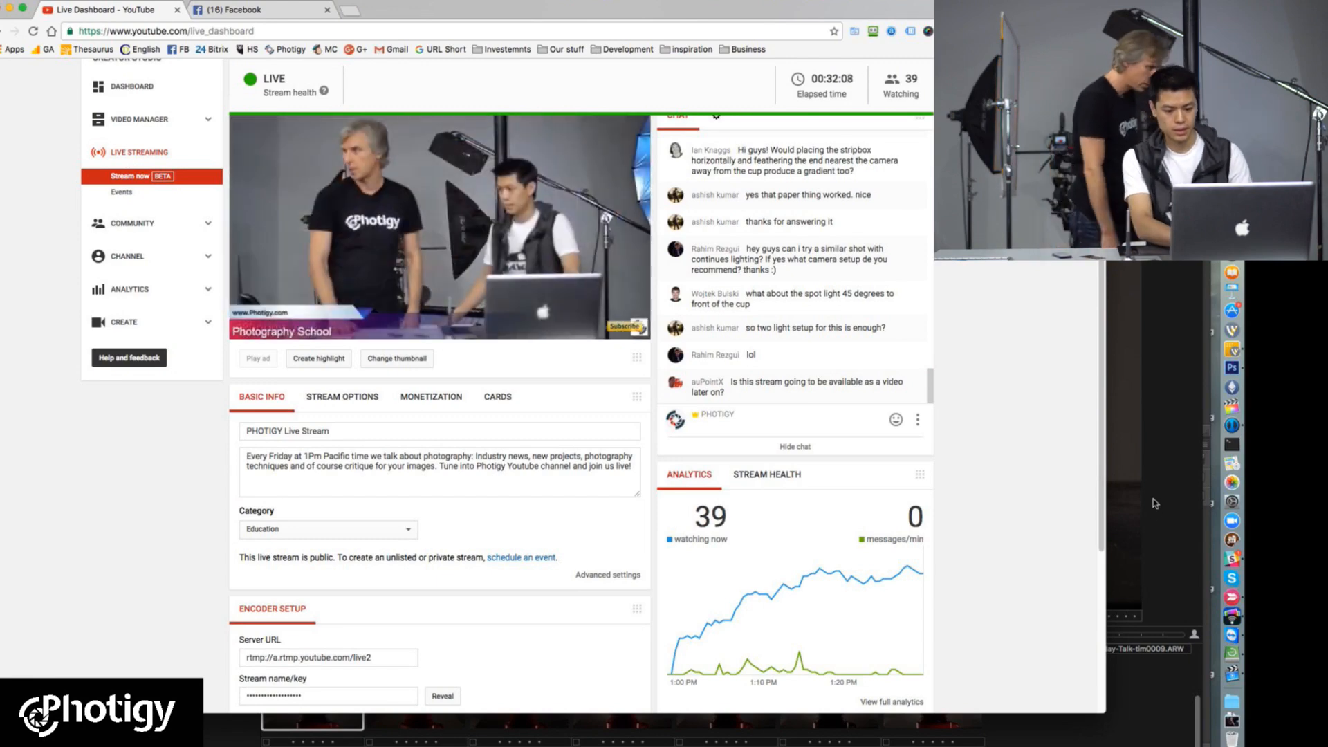
left_click(1152, 500)
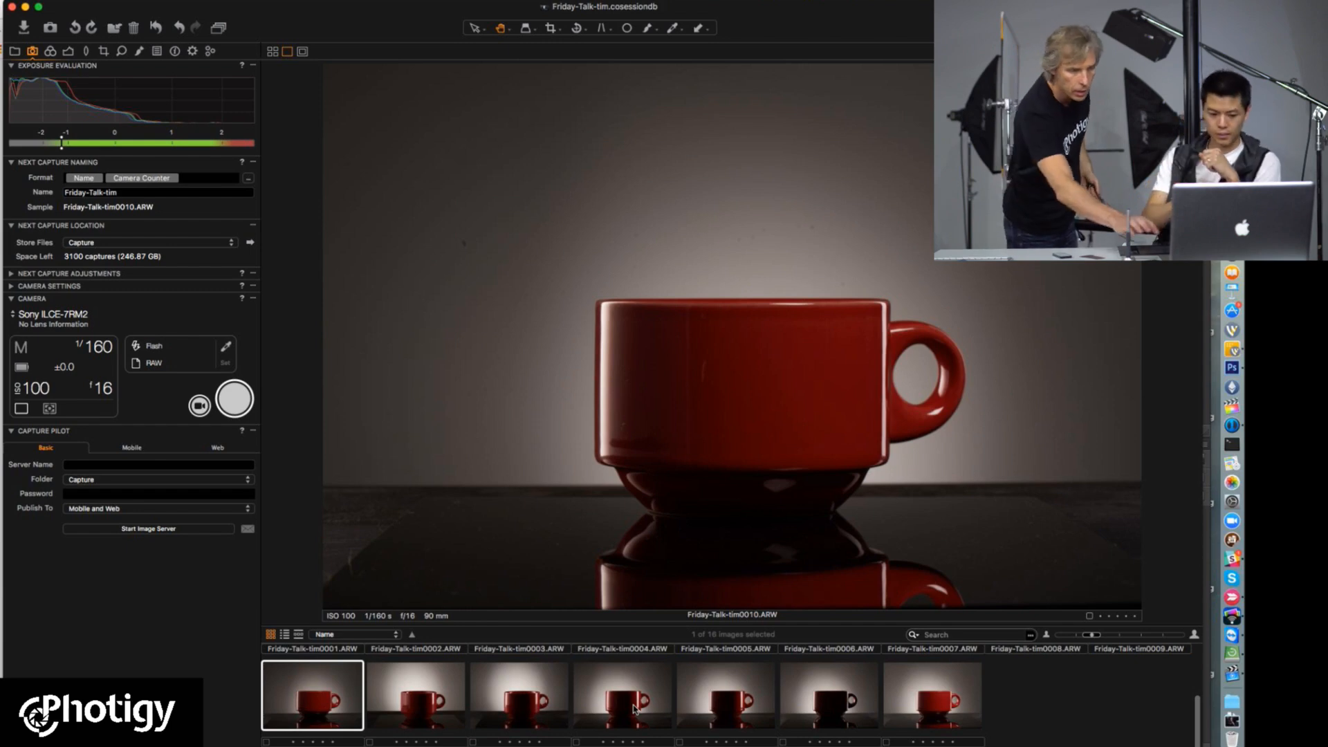
Step: Take five tethered captures of the red cup, one for each change in the combination of studio lights
left_click(230, 404)
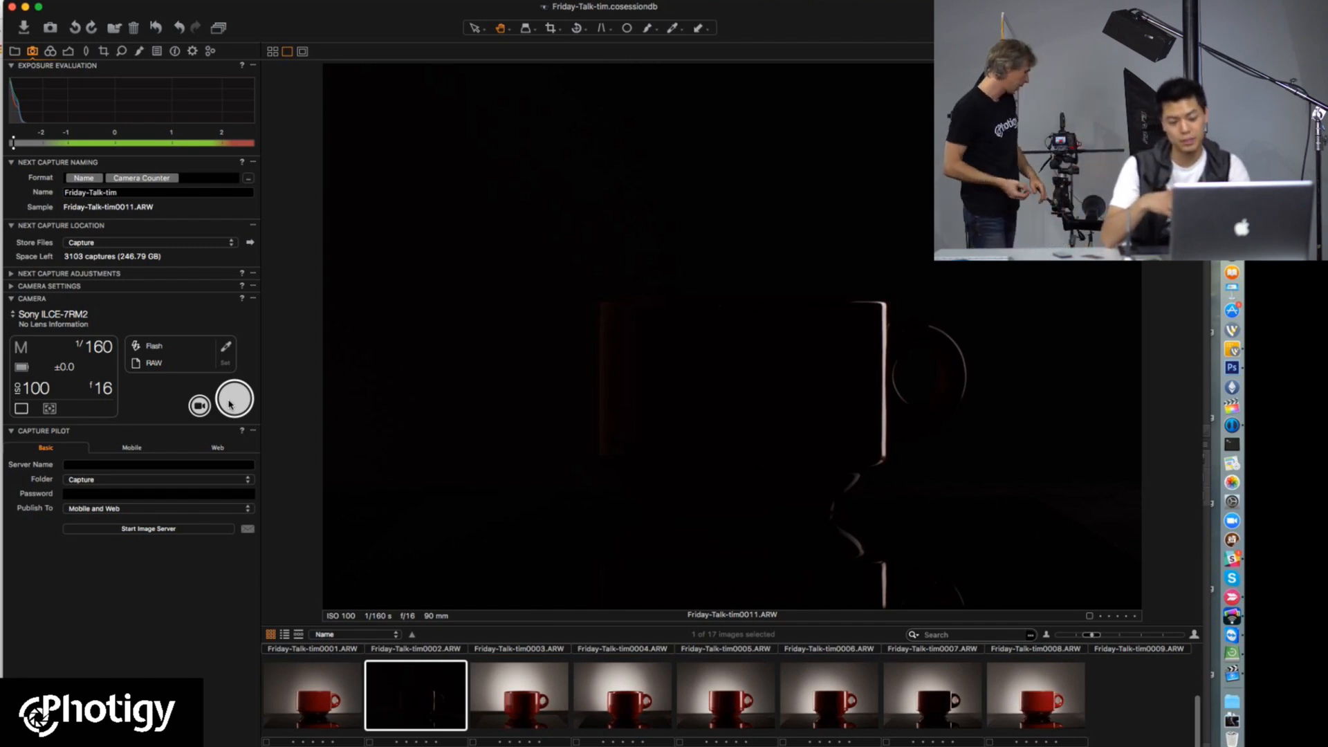
left_click(230, 403)
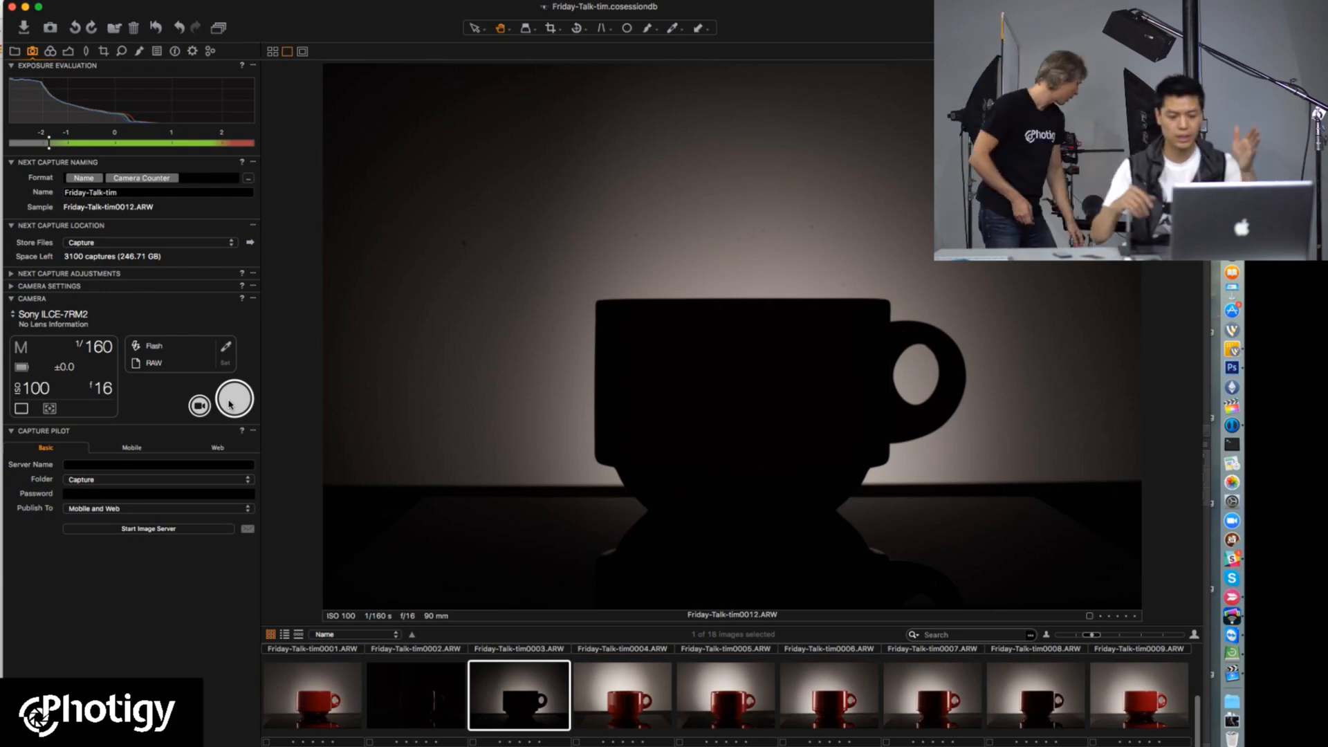
left_click(230, 405)
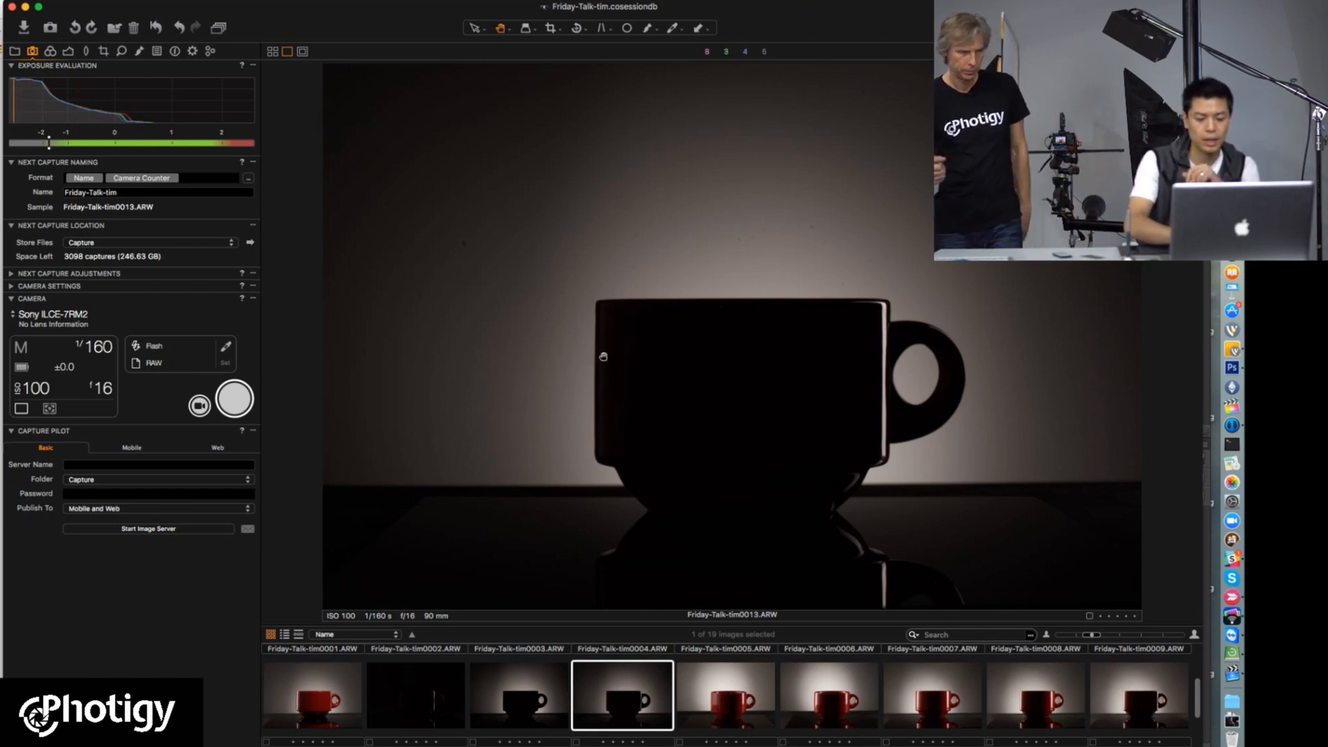
left_click(231, 402)
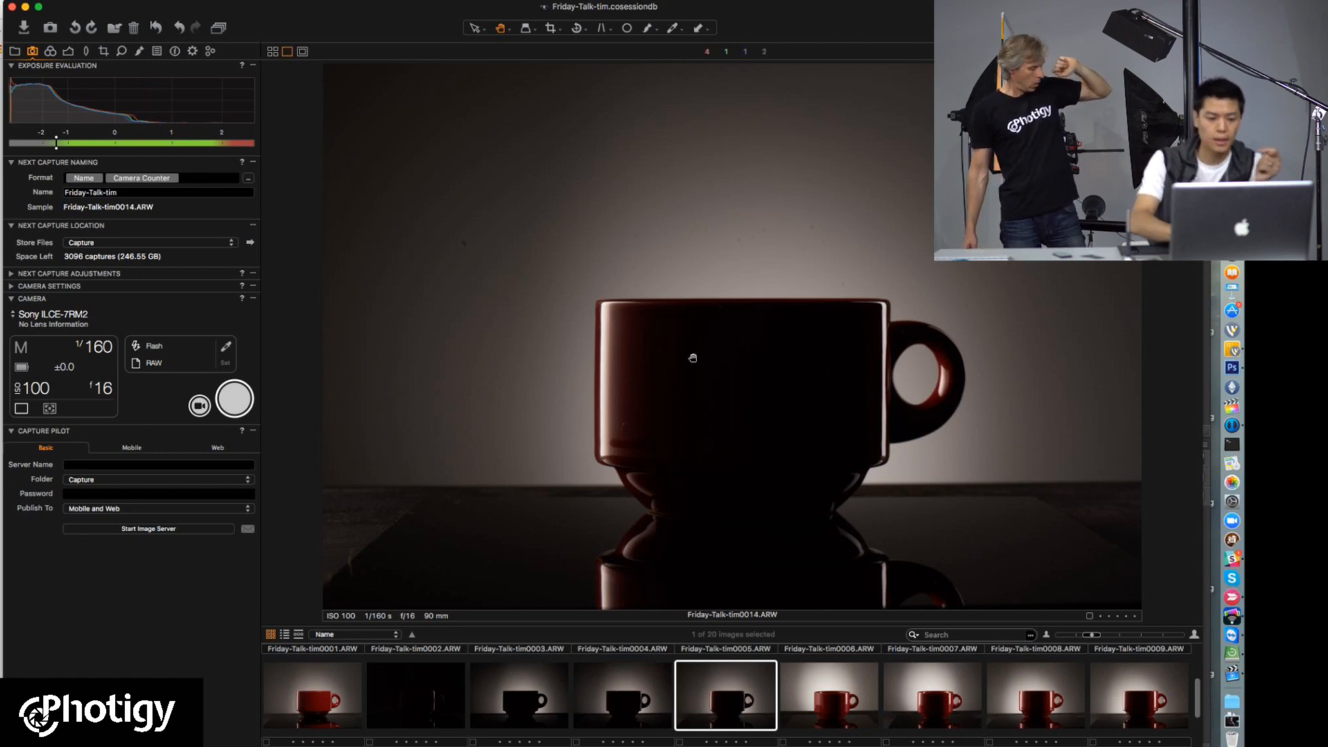
left_click(234, 399)
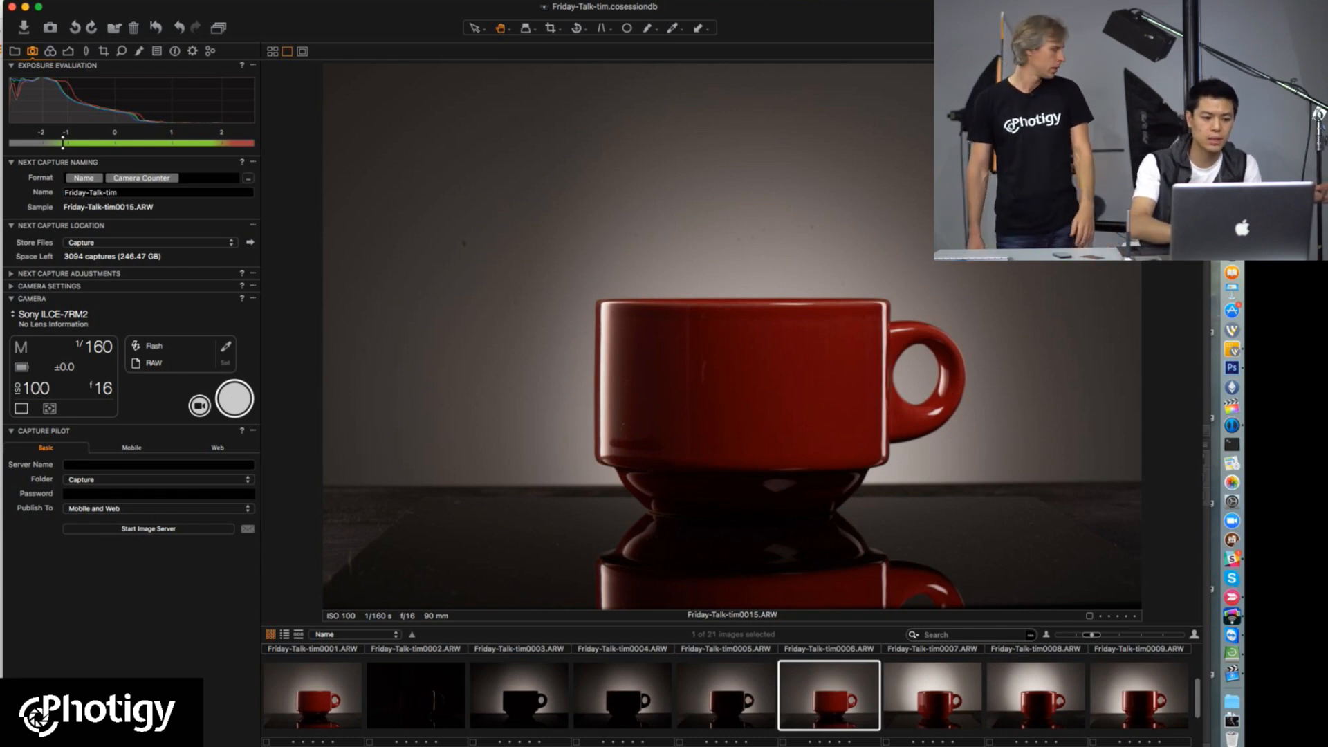
Step: Read the viewers' latest questions on the YouTube Live Dashboard and come back to Capture One
left_click(1, 375)
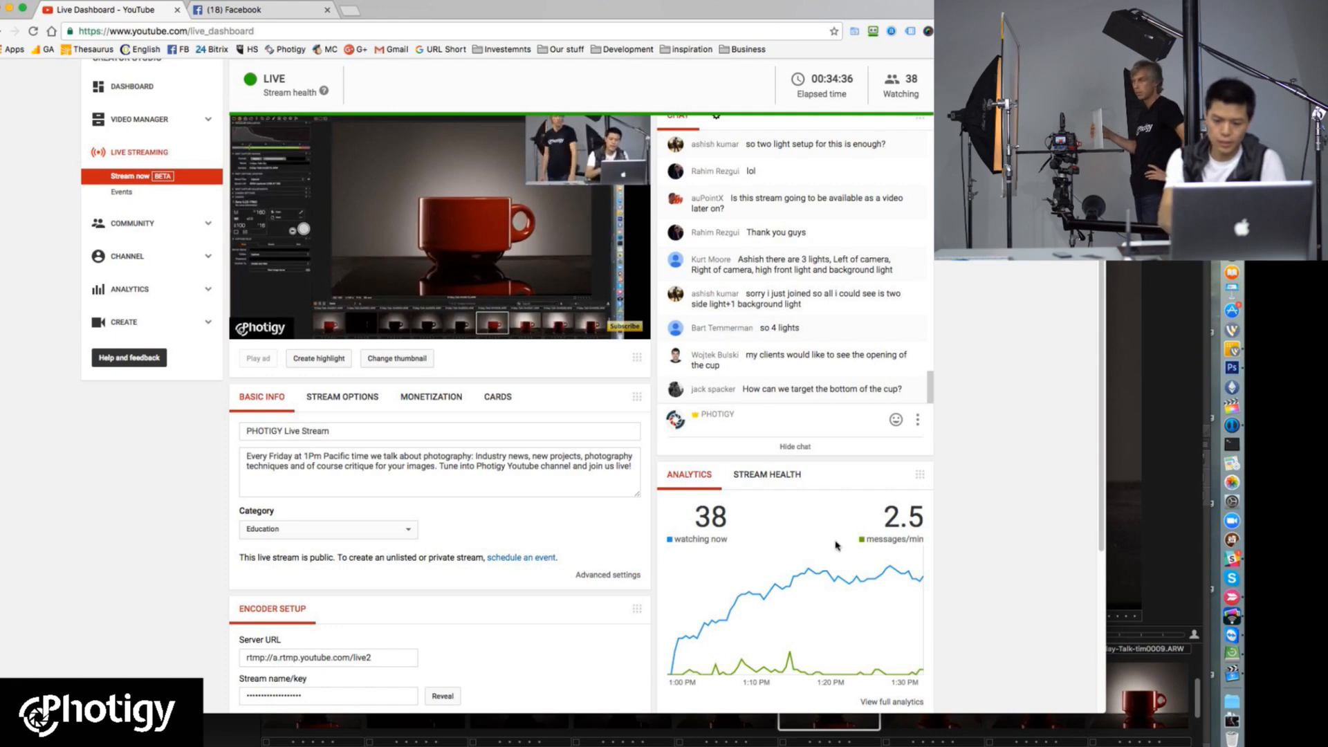
left_click(1152, 497)
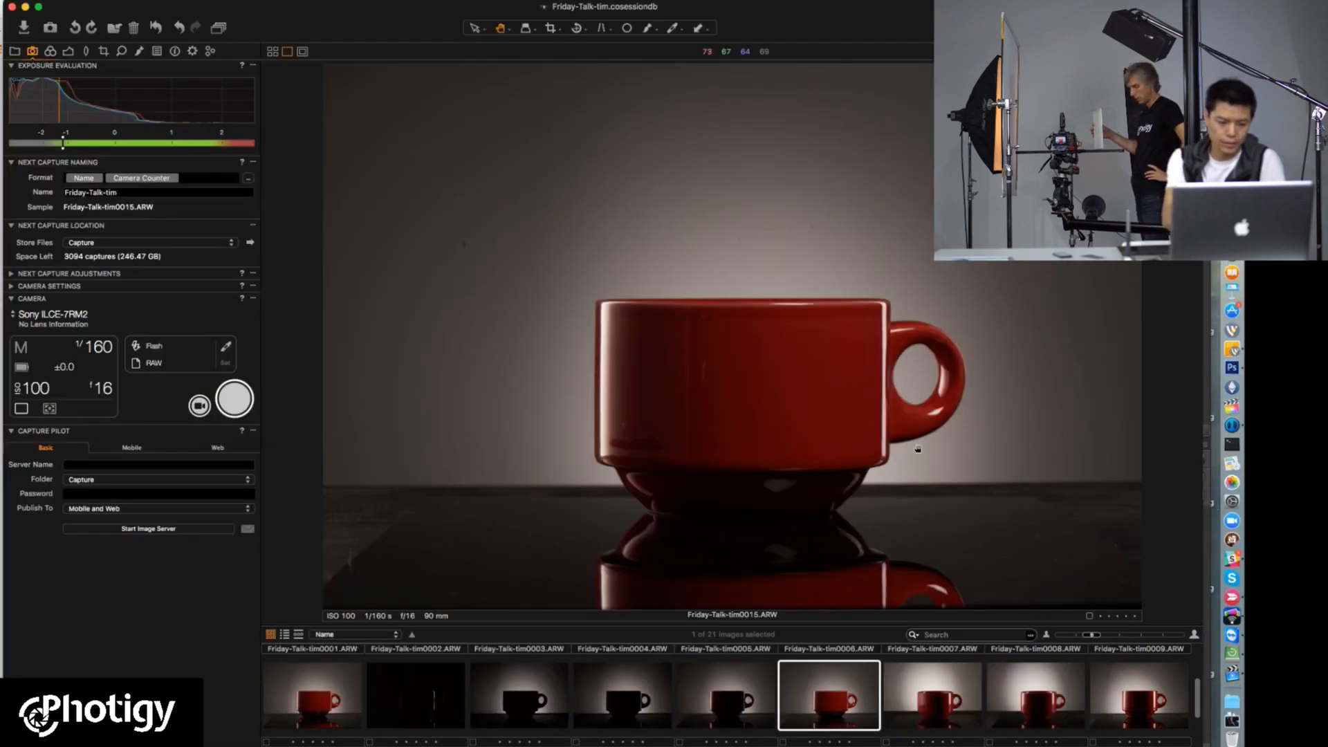
Step: Take three more tethered captures of the cup with altered lighting, comparing the first one with Friday-Talk-tim0015.ARW
left_click(229, 403)
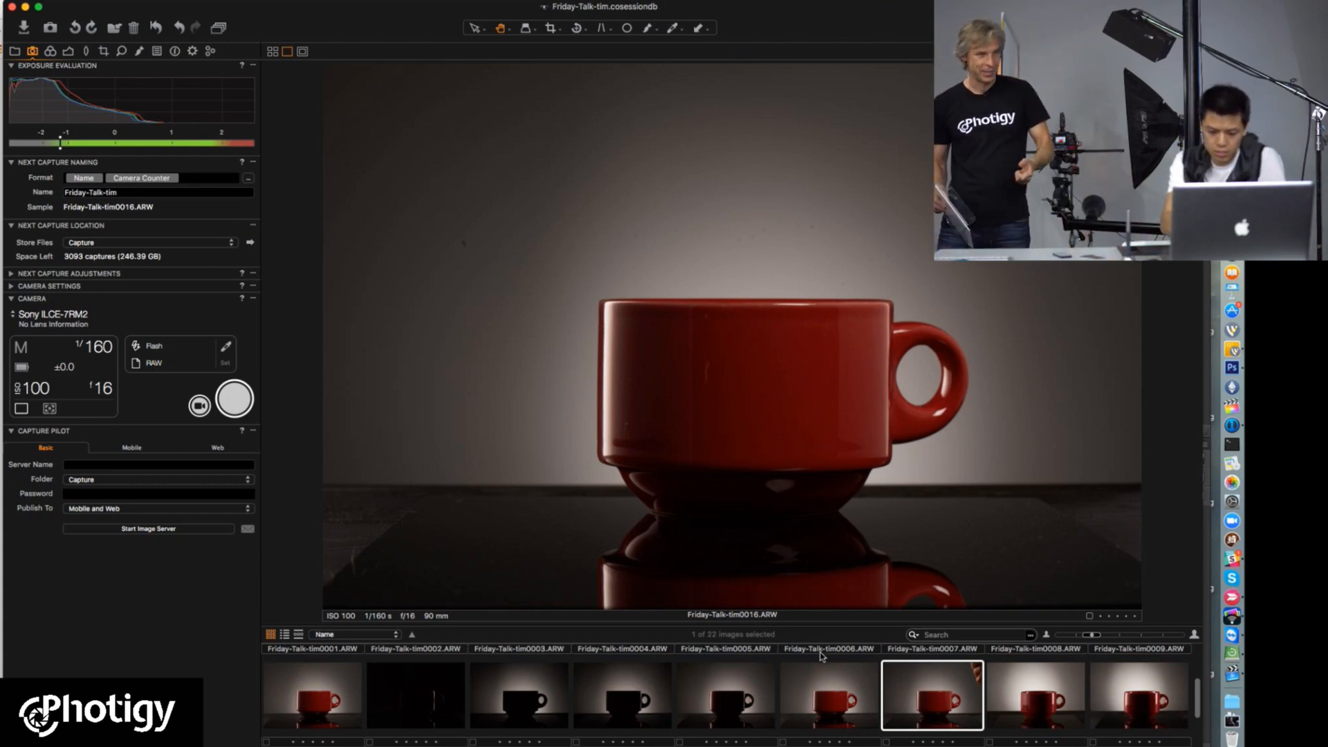
left_click(833, 697)
left_click(937, 705)
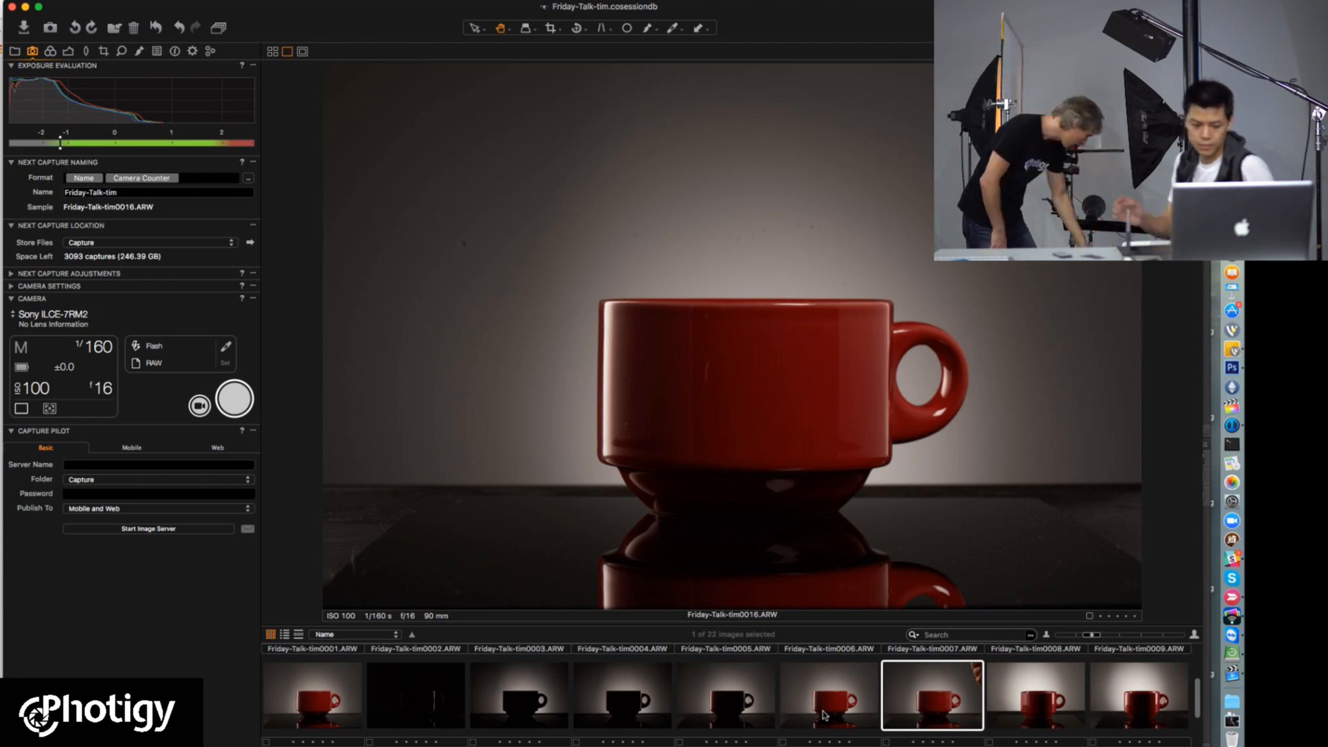
left_click(235, 402)
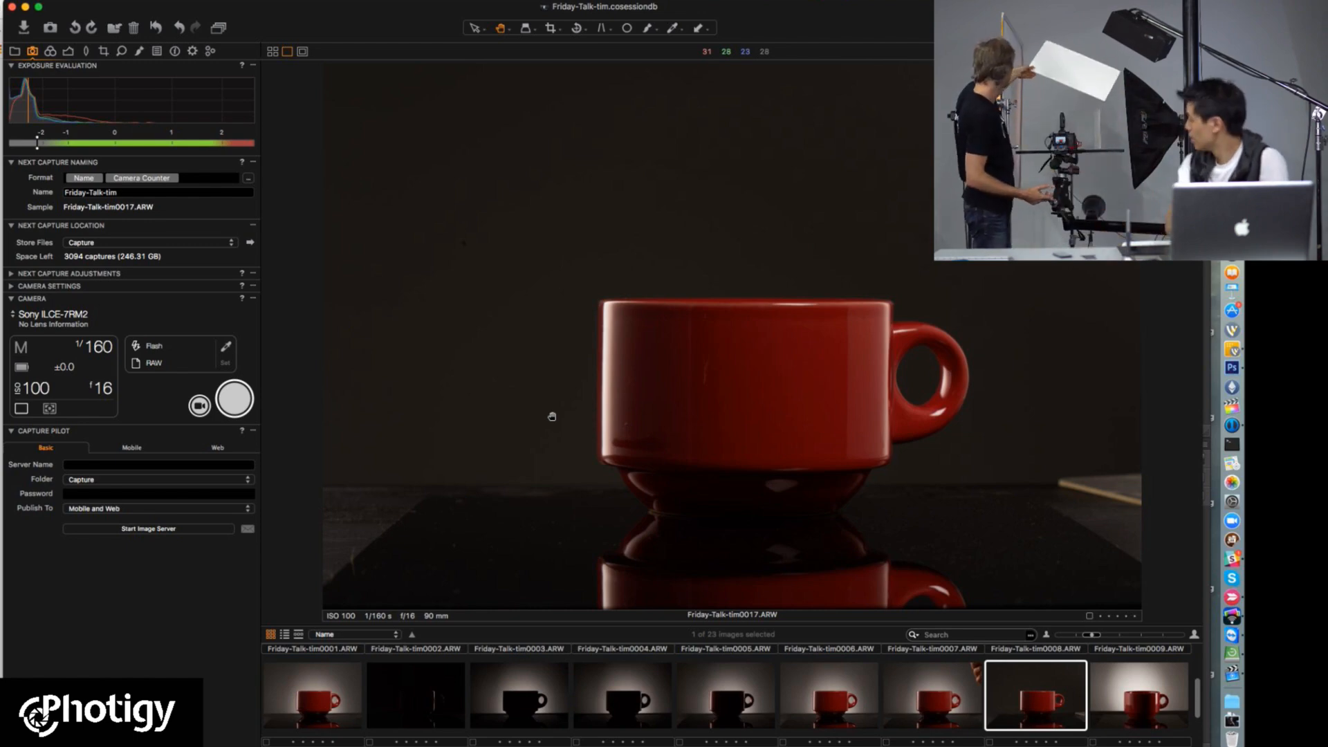
left_click(235, 400)
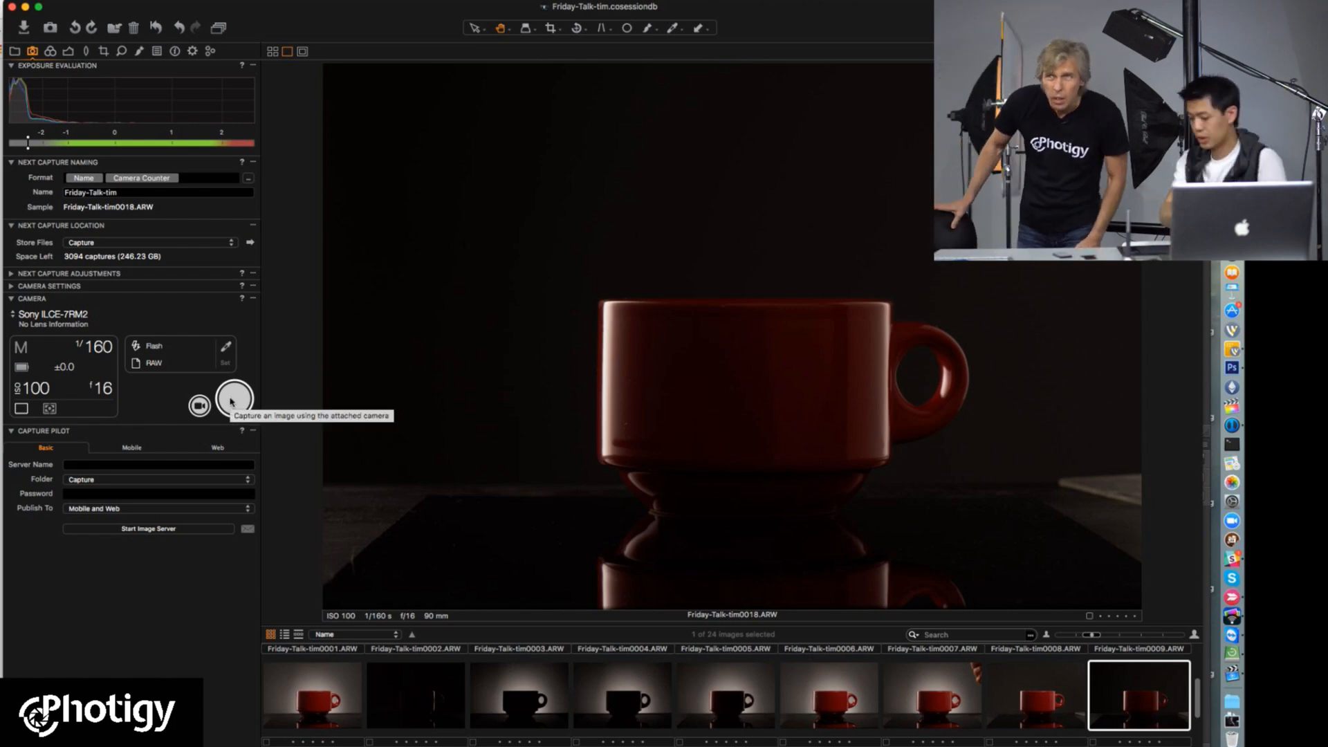
Step: Display Friday-Talk-tim0010.ARW, look through the newest chat questions on the YouTube Live Dashboard, and return to Capture One
left_click(308, 709)
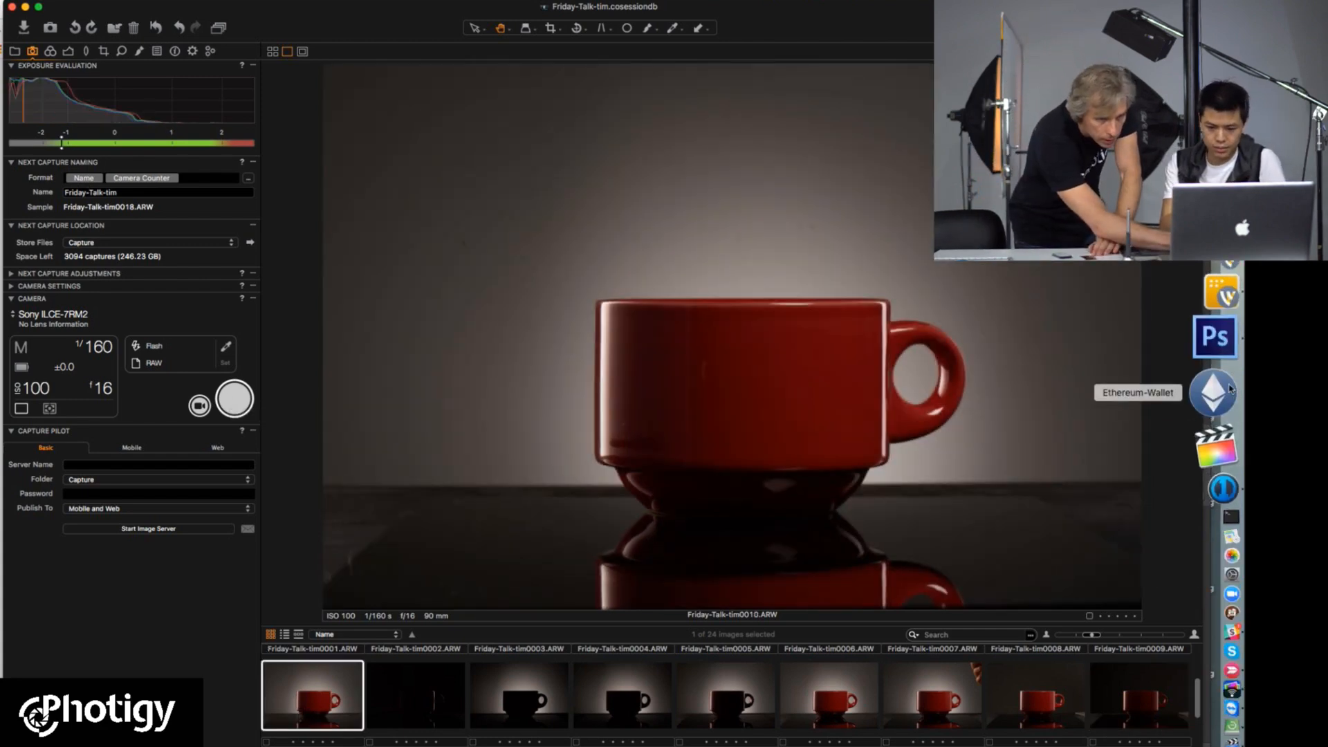
key("ctrl+Up")
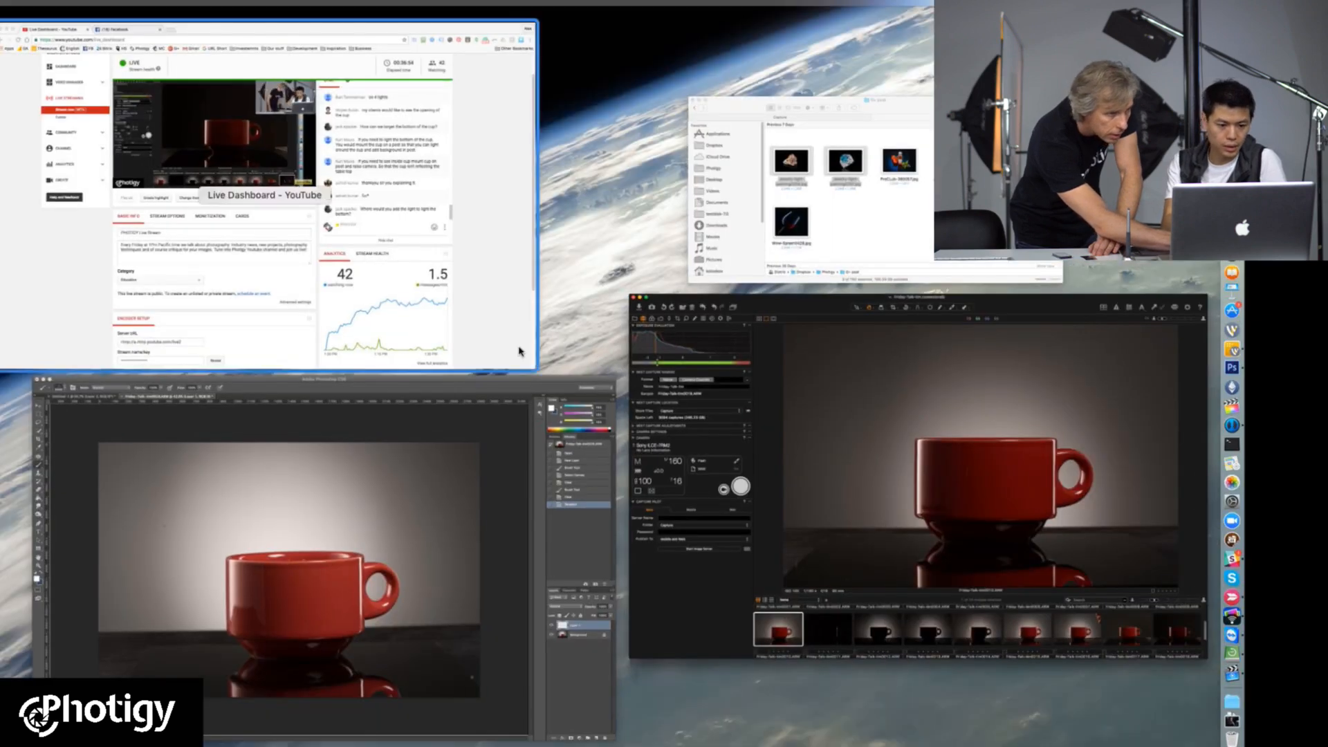
left_click(520, 352)
scroll(823, 301, "down", 1)
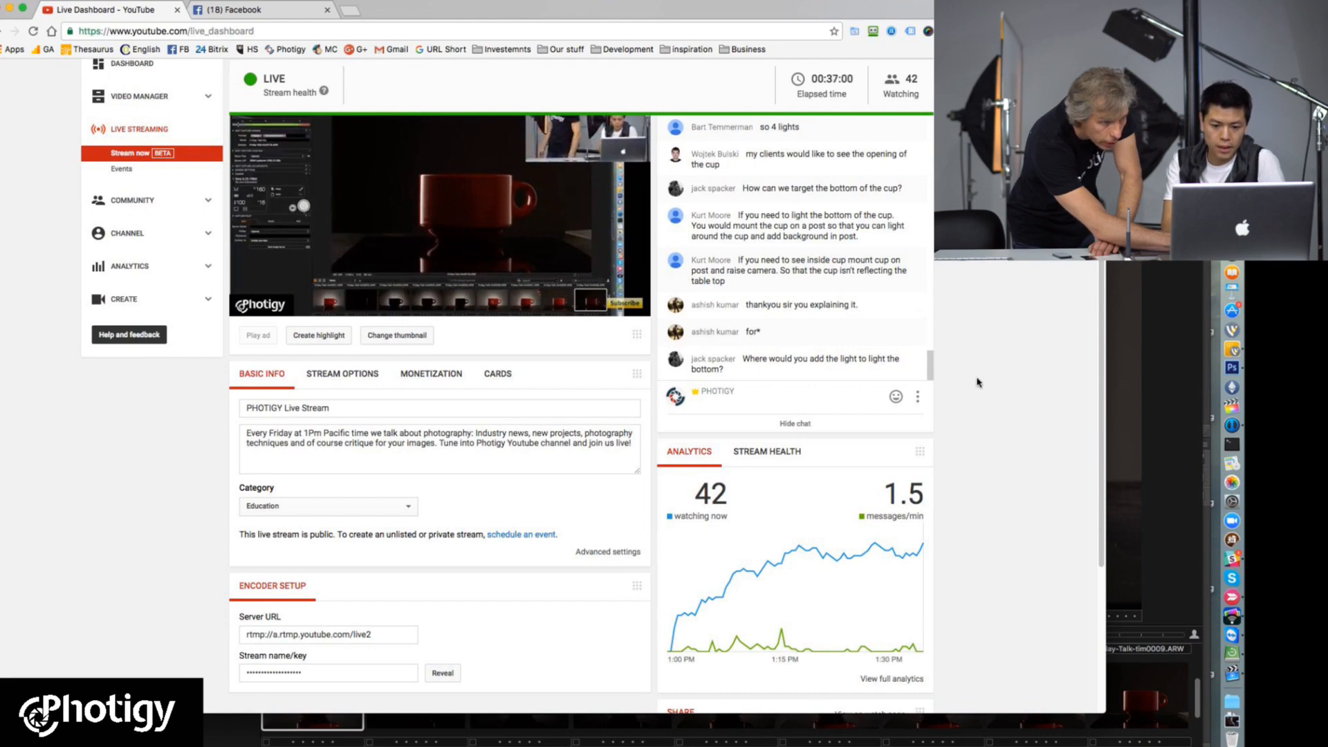
left_click(1151, 398)
Step: Compare Friday-Talk-tim0002.ARW, the capture with paper under the cup, with the brighter Friday-Talk-tim0039.ARW
scroll(772, 683, "up", 3)
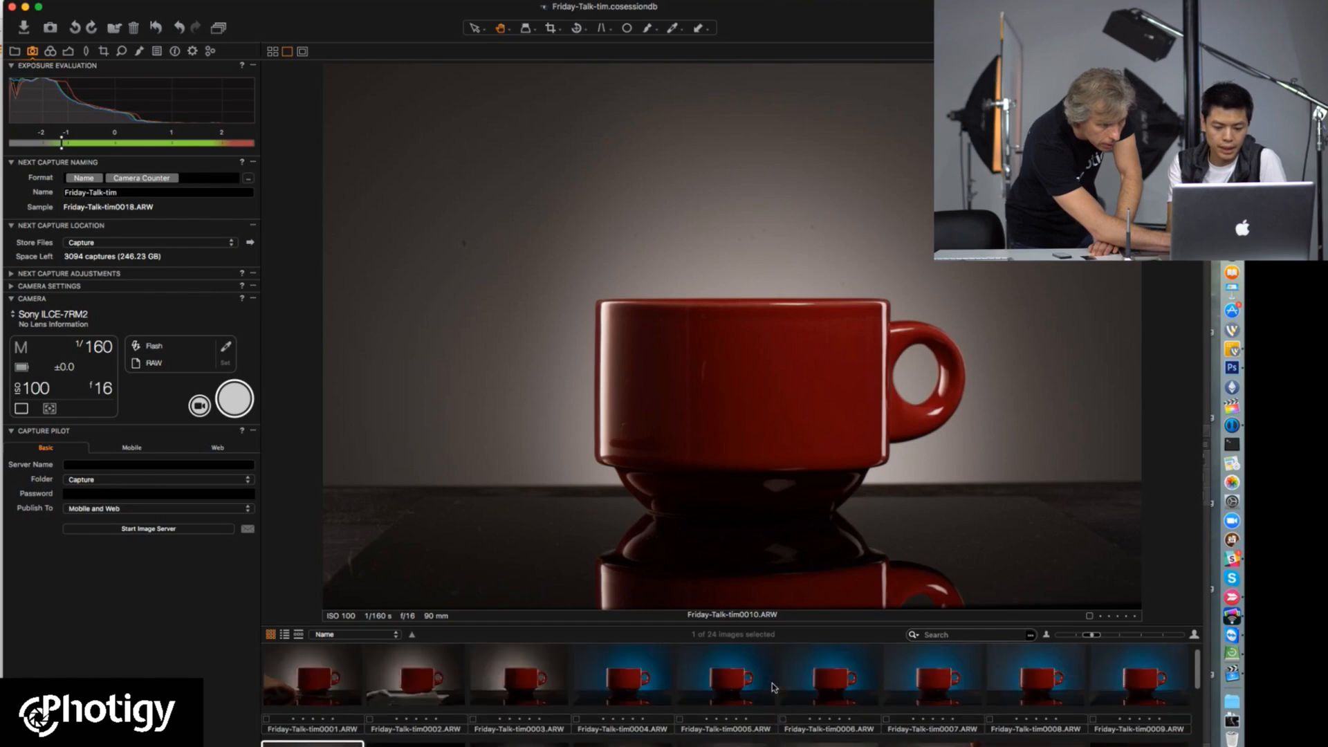
left_click(430, 707)
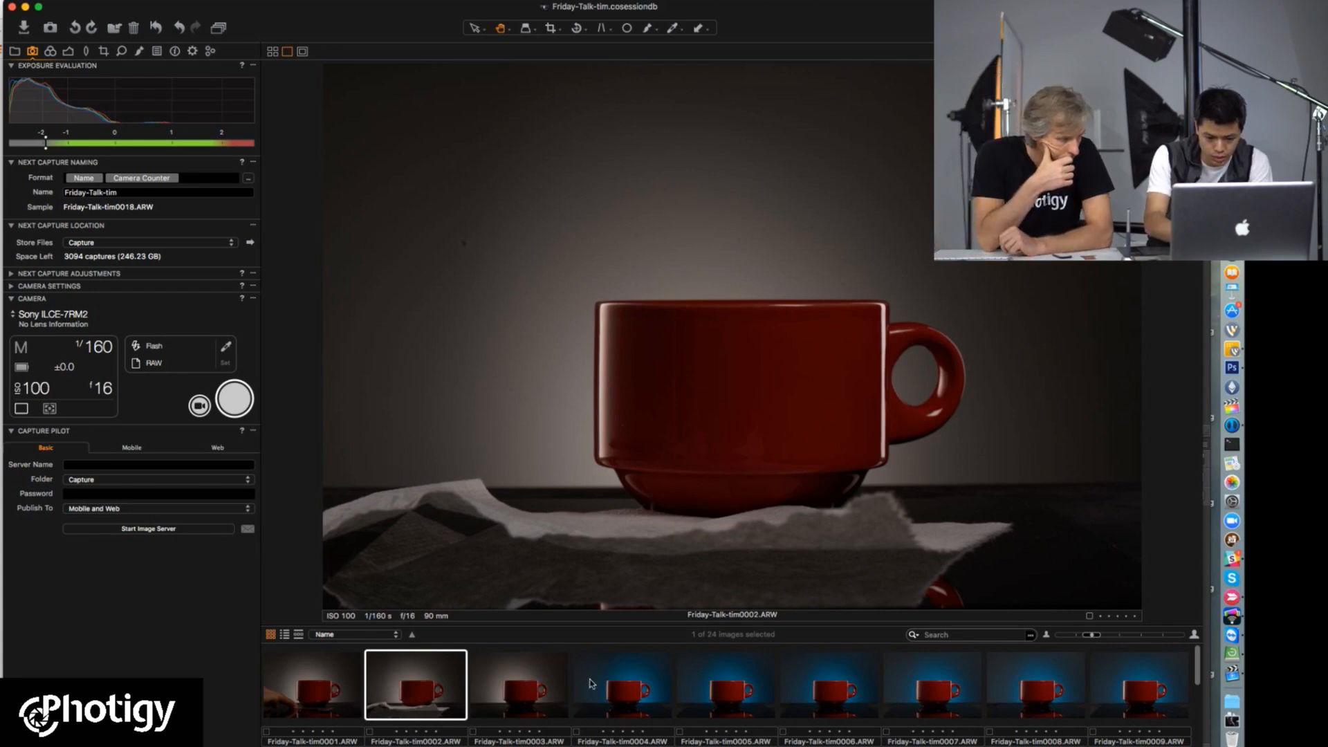
scroll(1138, 691, "down", 5)
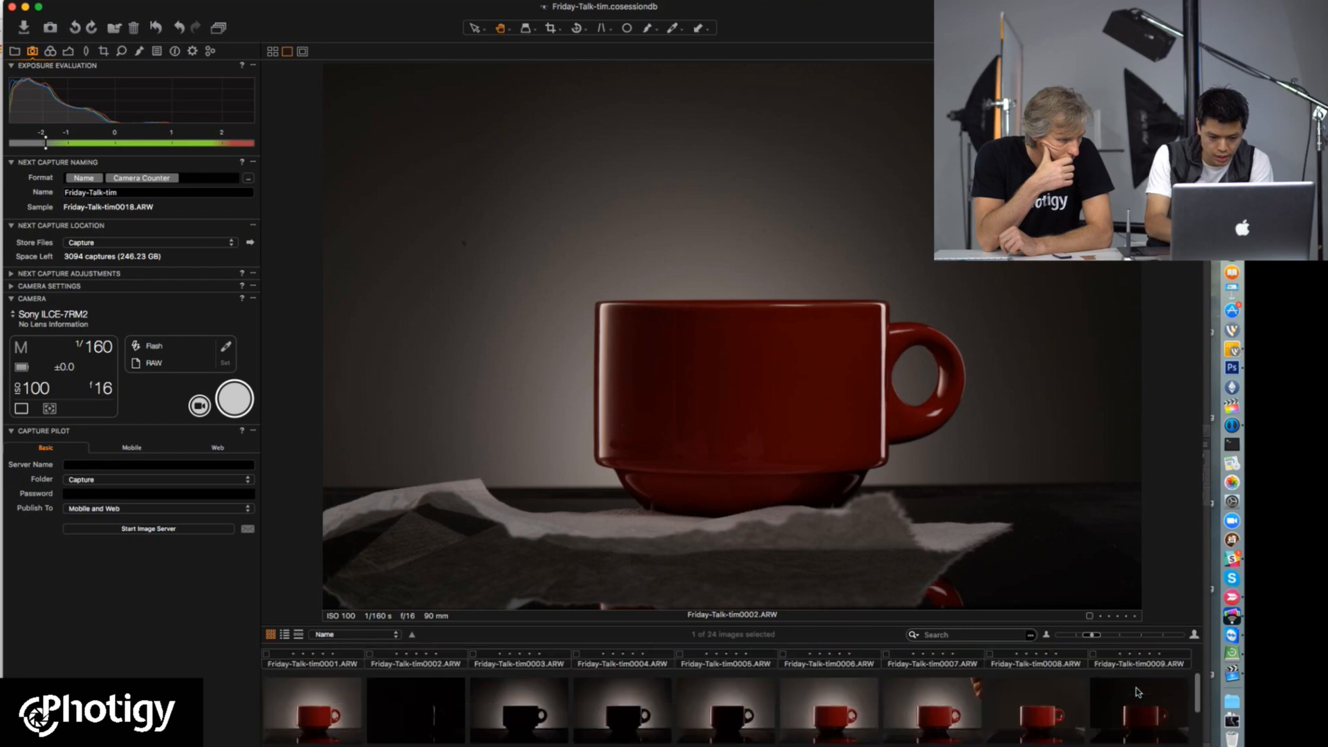
scroll(932, 692, "down", 2)
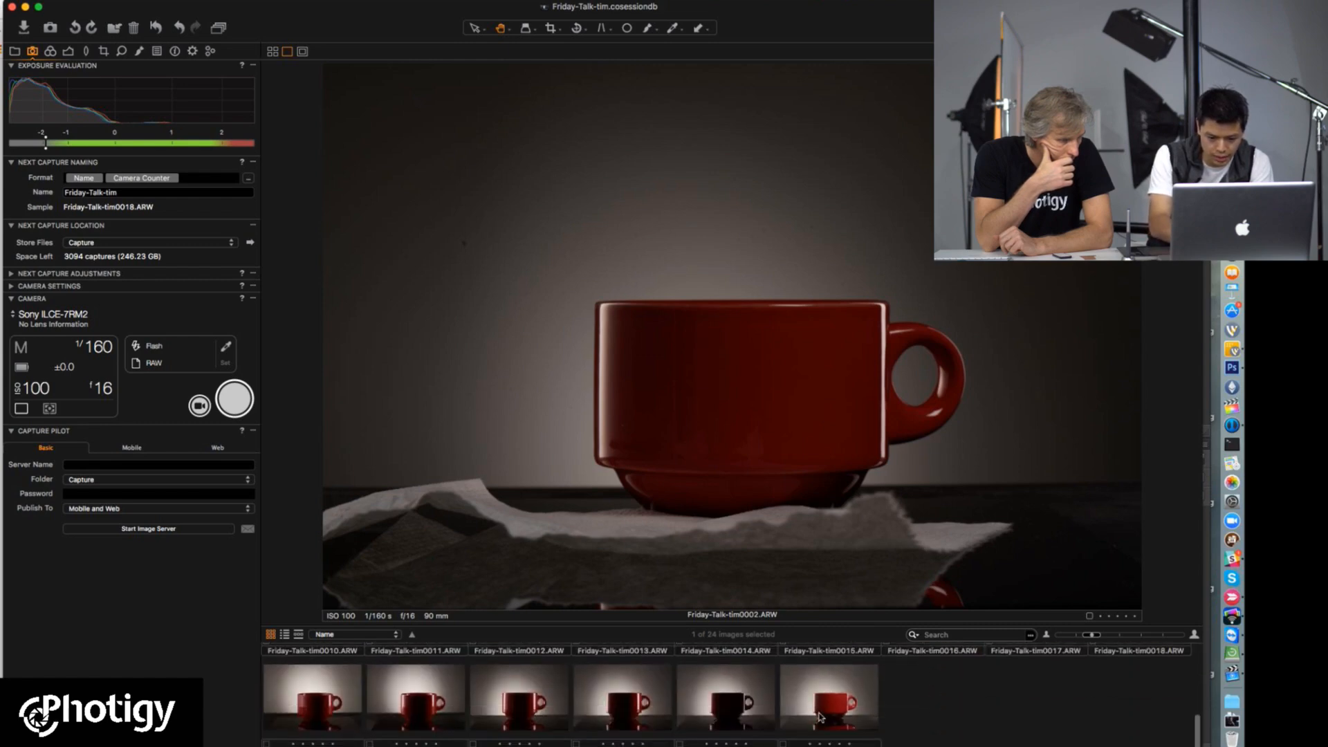
left_click(819, 715)
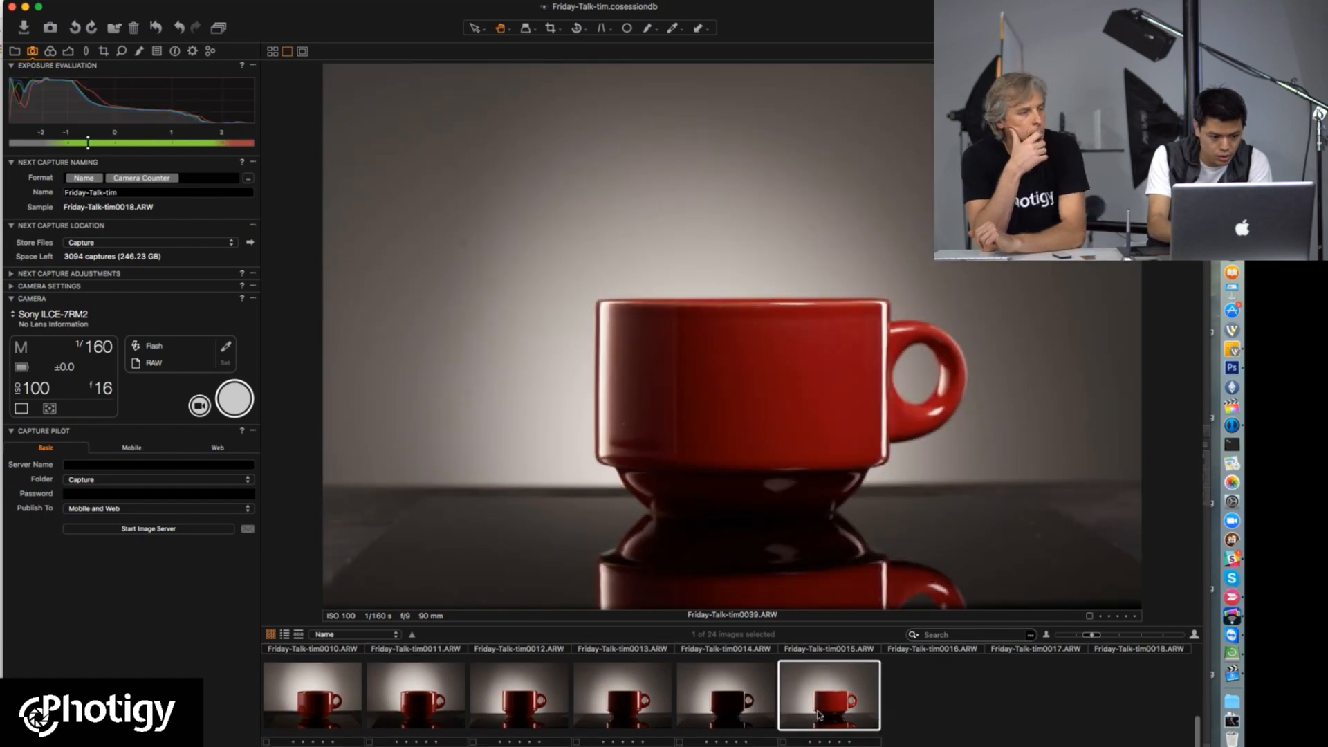
scroll(602, 702, "up", 6)
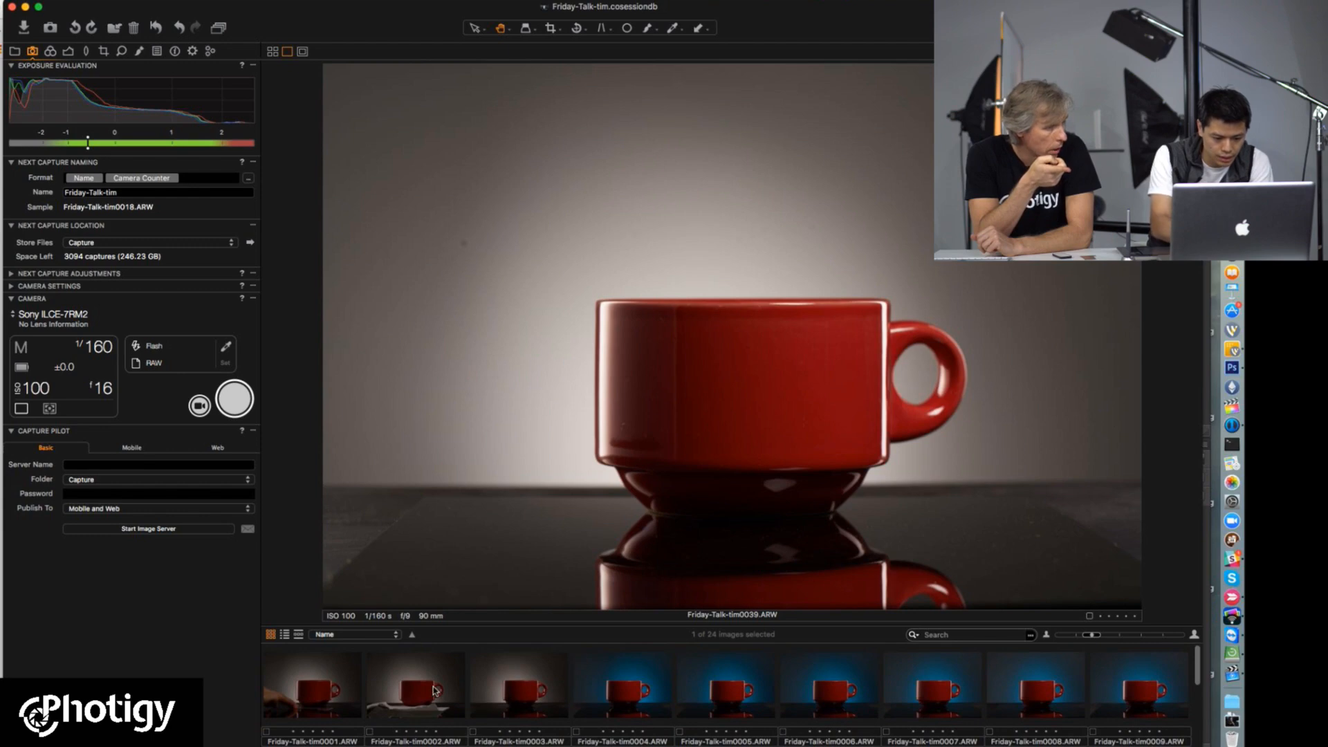
scroll(434, 690, "down", 8)
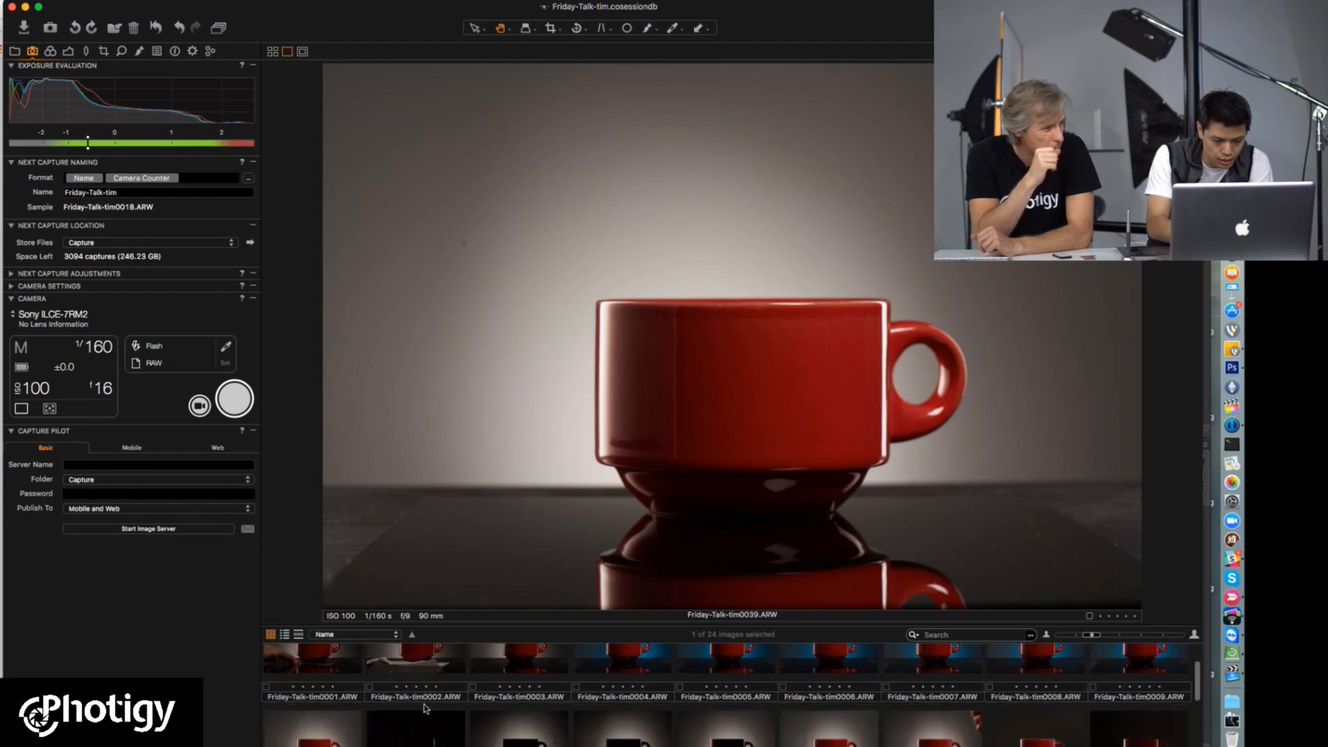
scroll(484, 719, "up", 1)
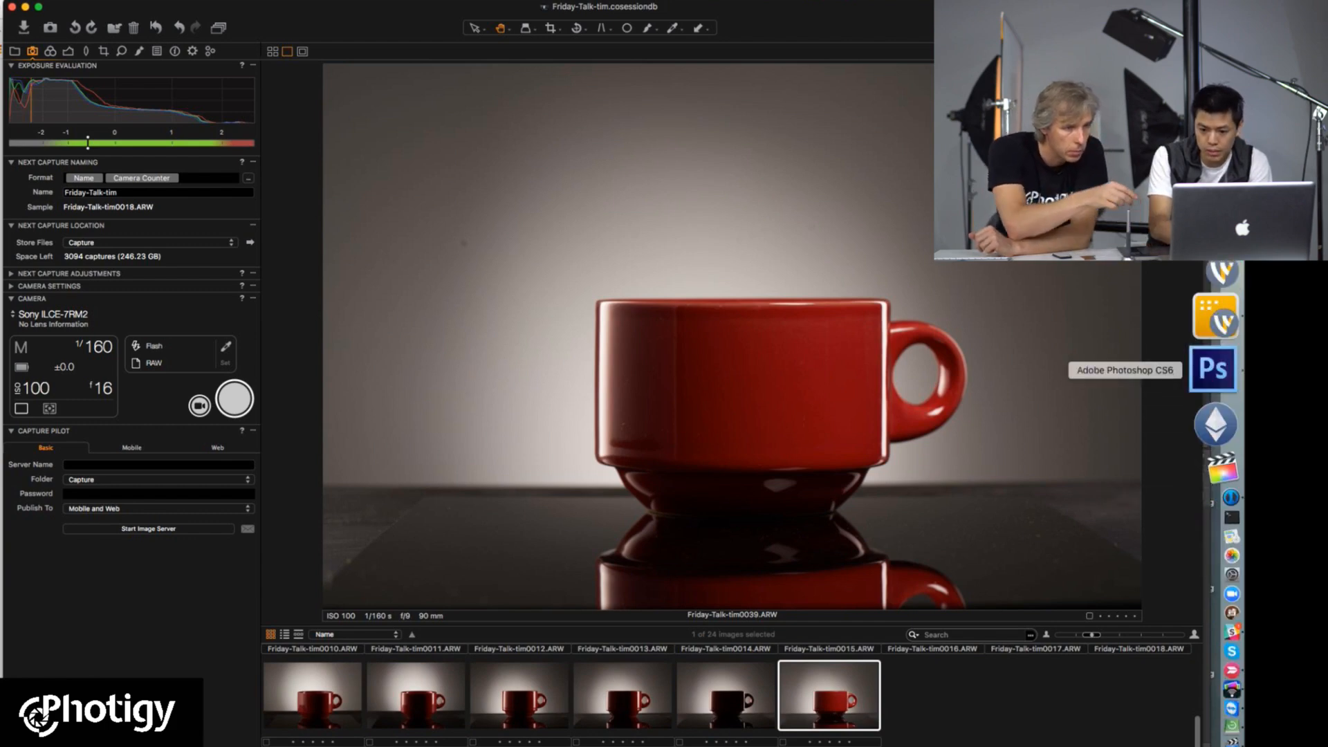
Step: Switch to Photoshop, close both open documents without saving, and pick the Rectangular Marquee tool
left_click(1213, 368)
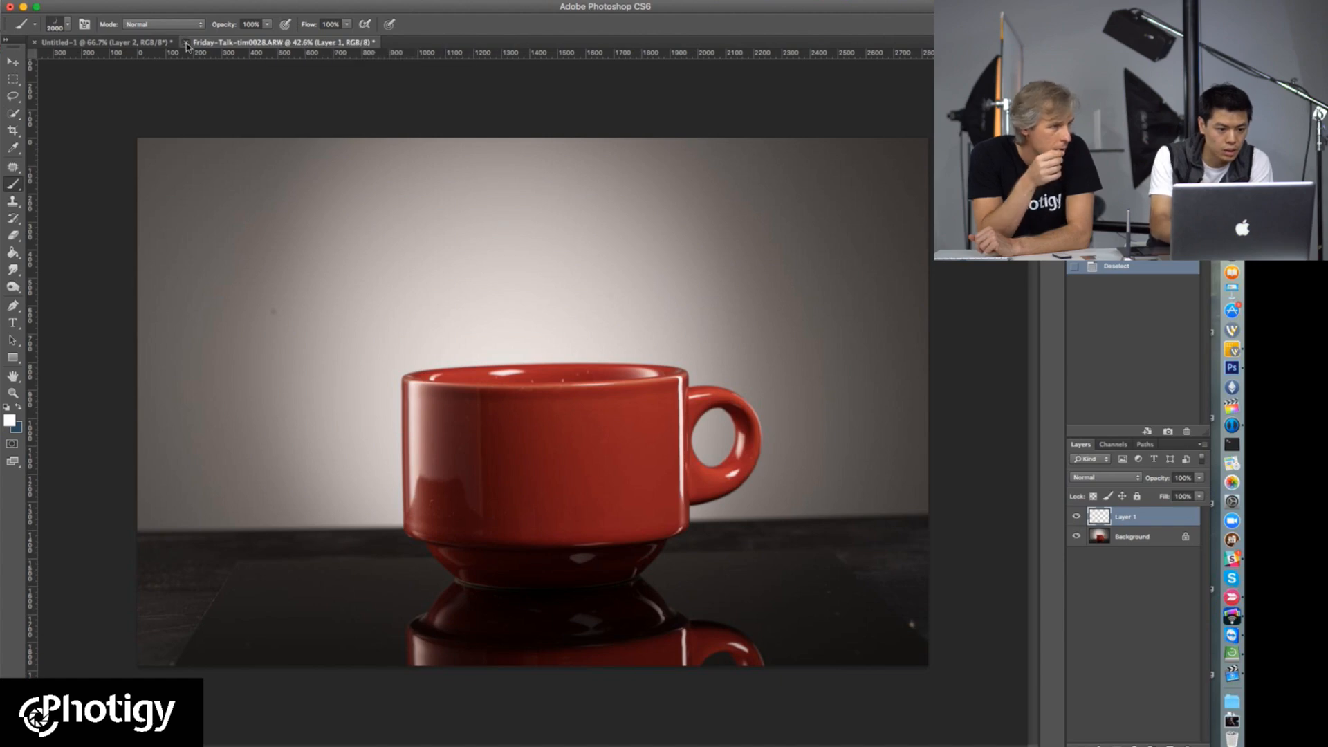
key("super+w")
left_click(559, 244)
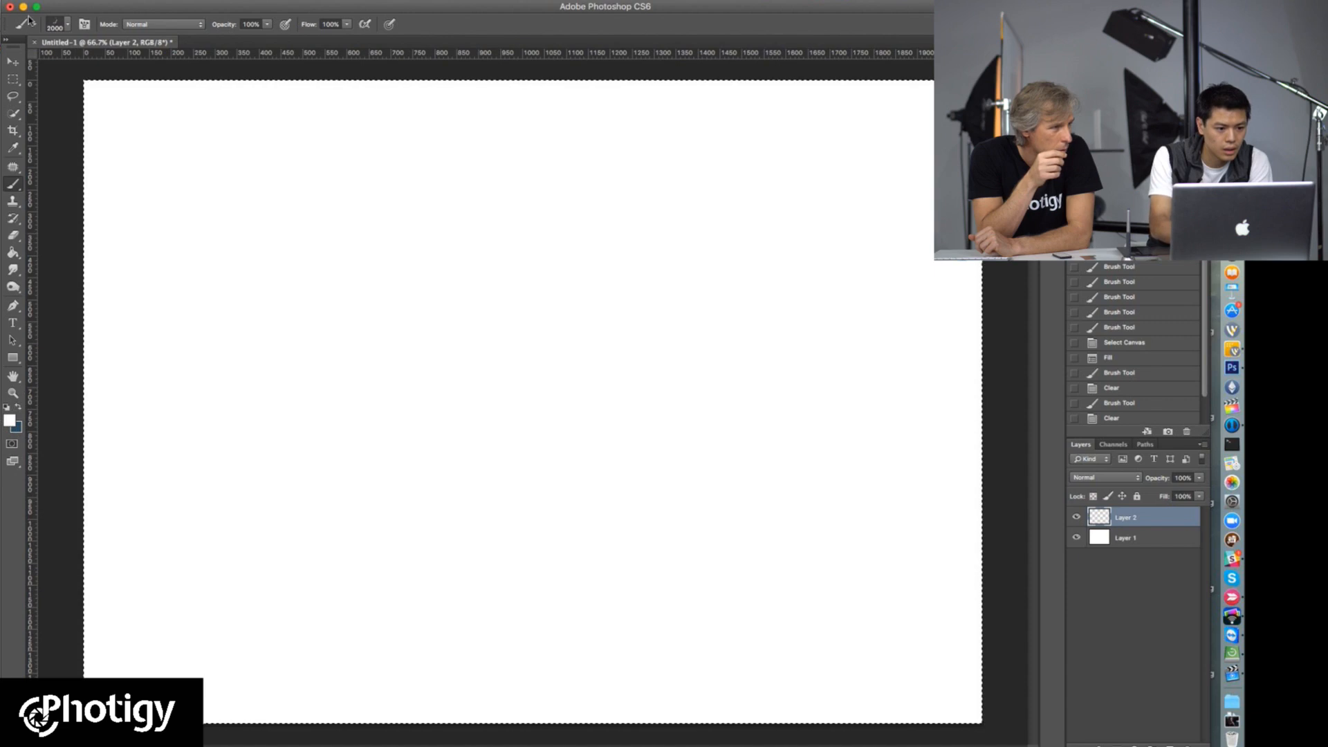
key("super+w")
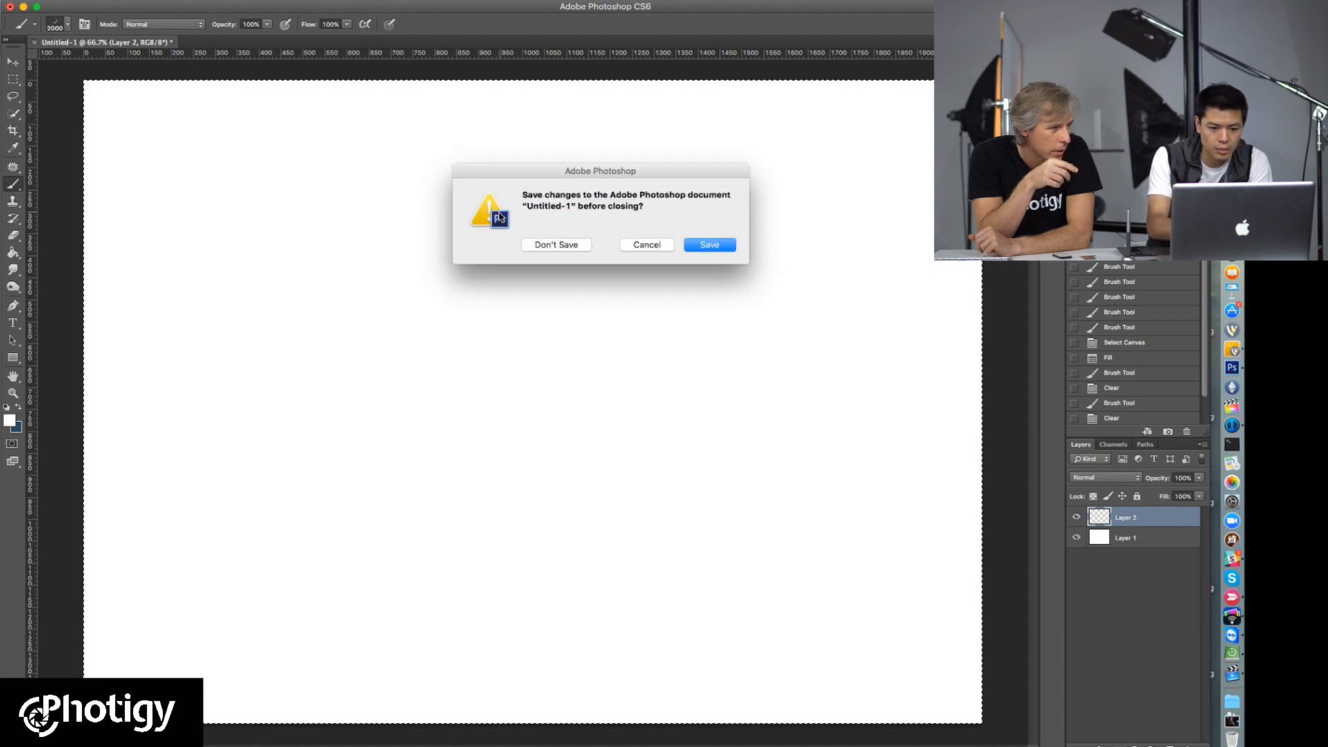
left_click(574, 249)
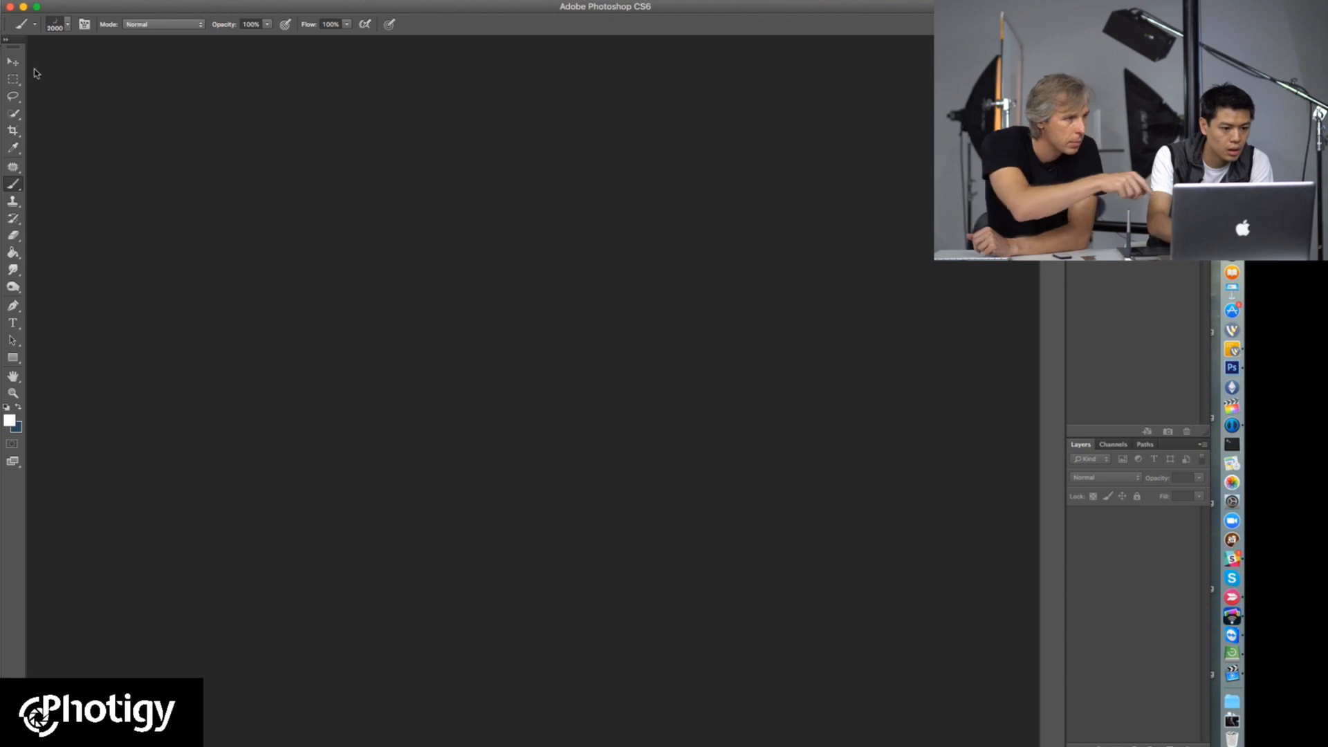
left_click(13, 80)
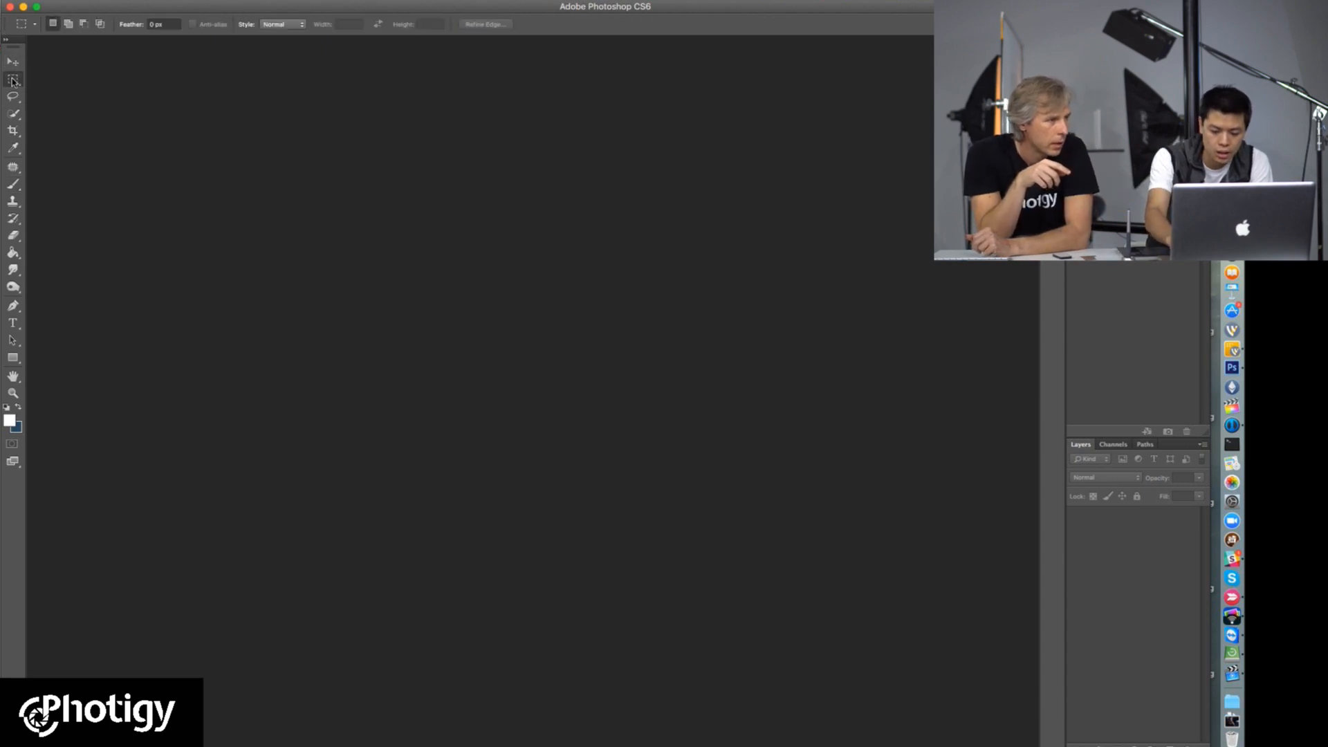
Step: Open Friday-Talk-tim0002.ARW and Friday-Talk-tim0039.ARW together from the Capture folder in Camera Raw
key("super+o")
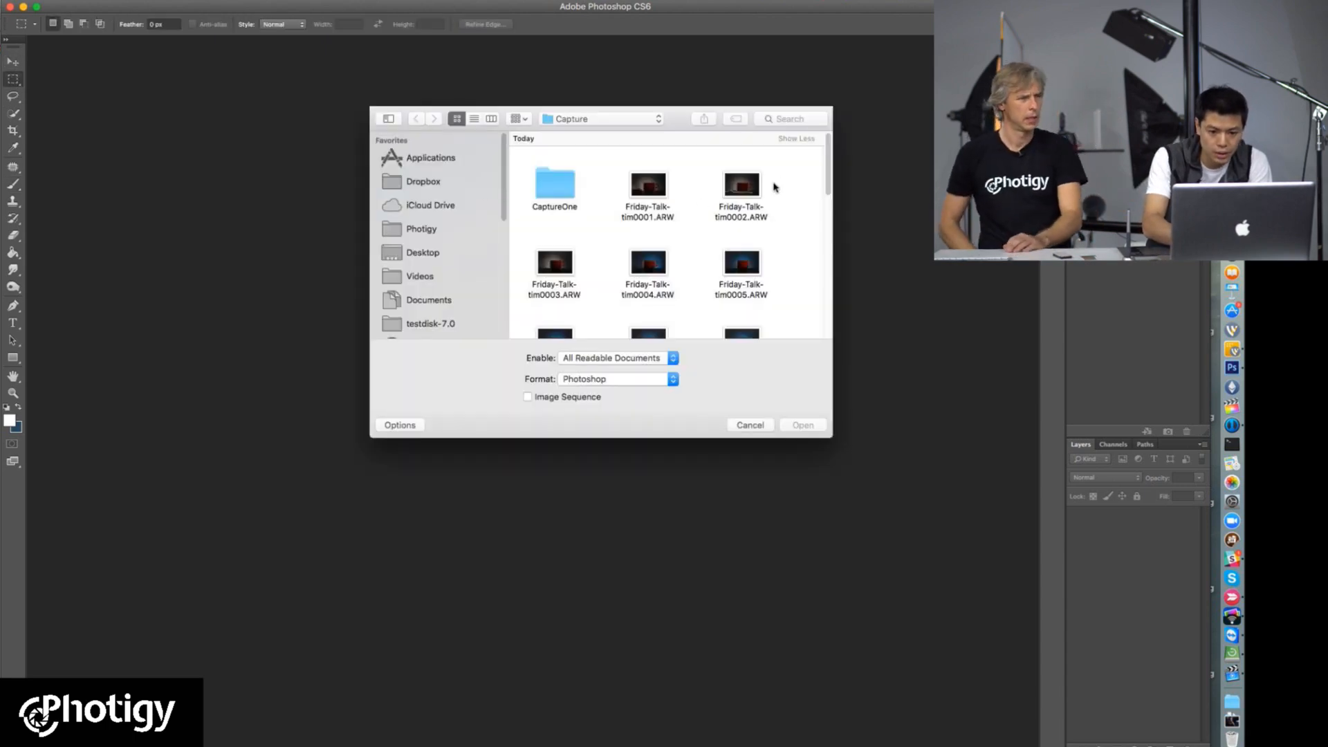
left_click(741, 185)
left_click_drag(828, 183, 827, 324)
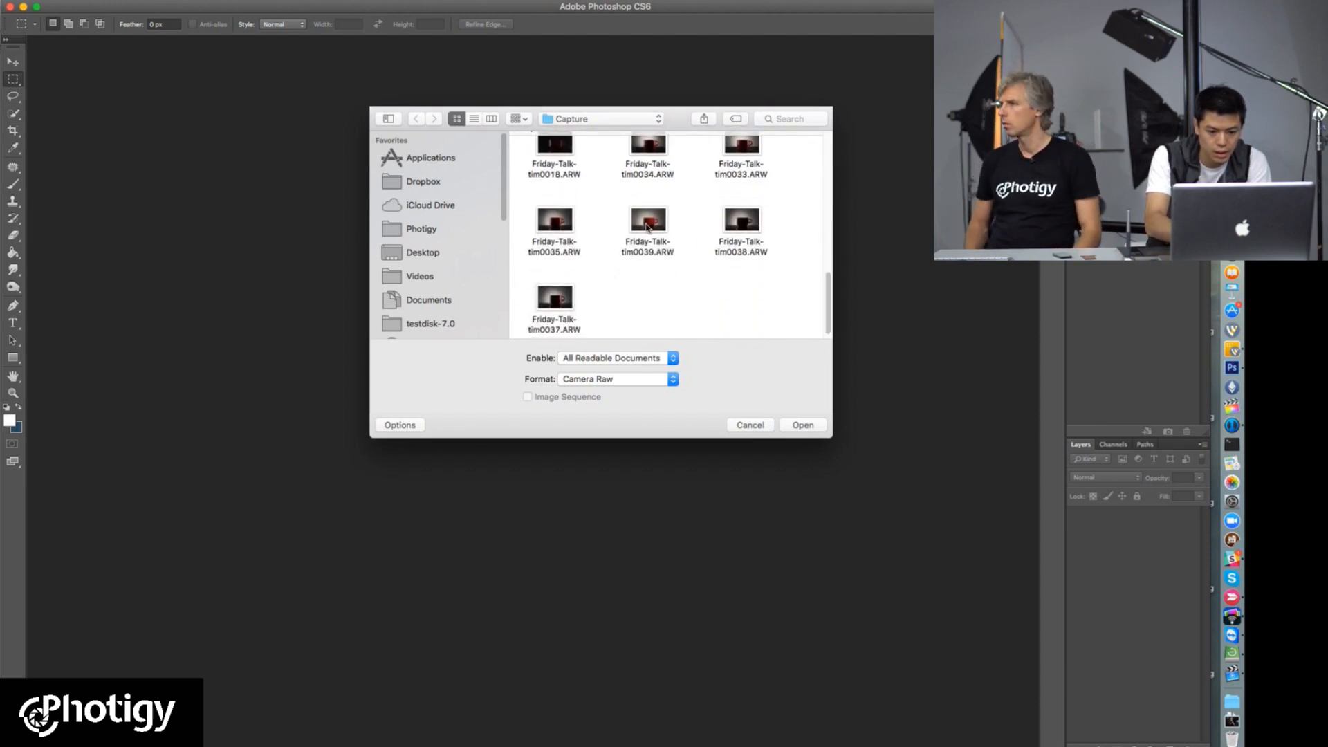
left_click(647, 227)
left_click_drag(832, 294, 854, 320)
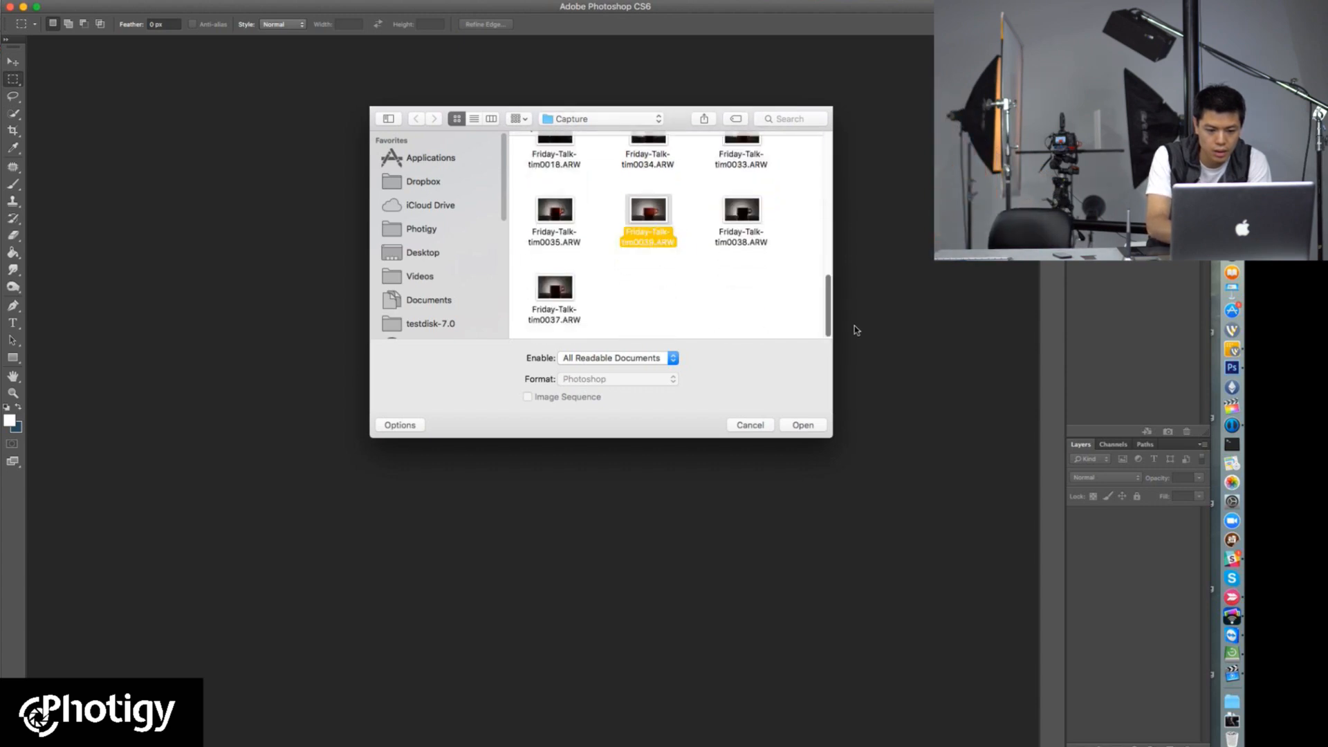
left_click(802, 426)
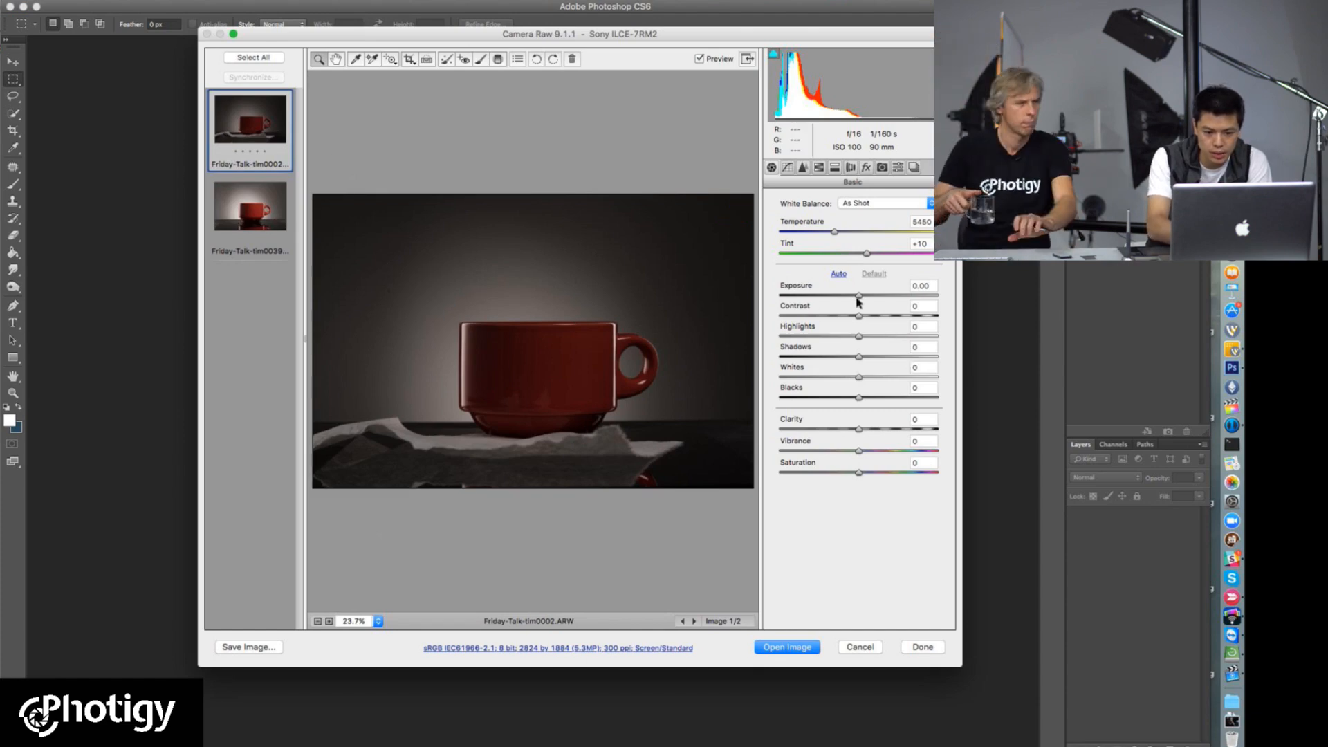
Step: Set the exposure of Friday-Talk-tim0002.ARW to +0.75, judging it against Friday-Talk-tim0039.ARW, and set its contrast to 0
left_click_drag(859, 299, 872, 300)
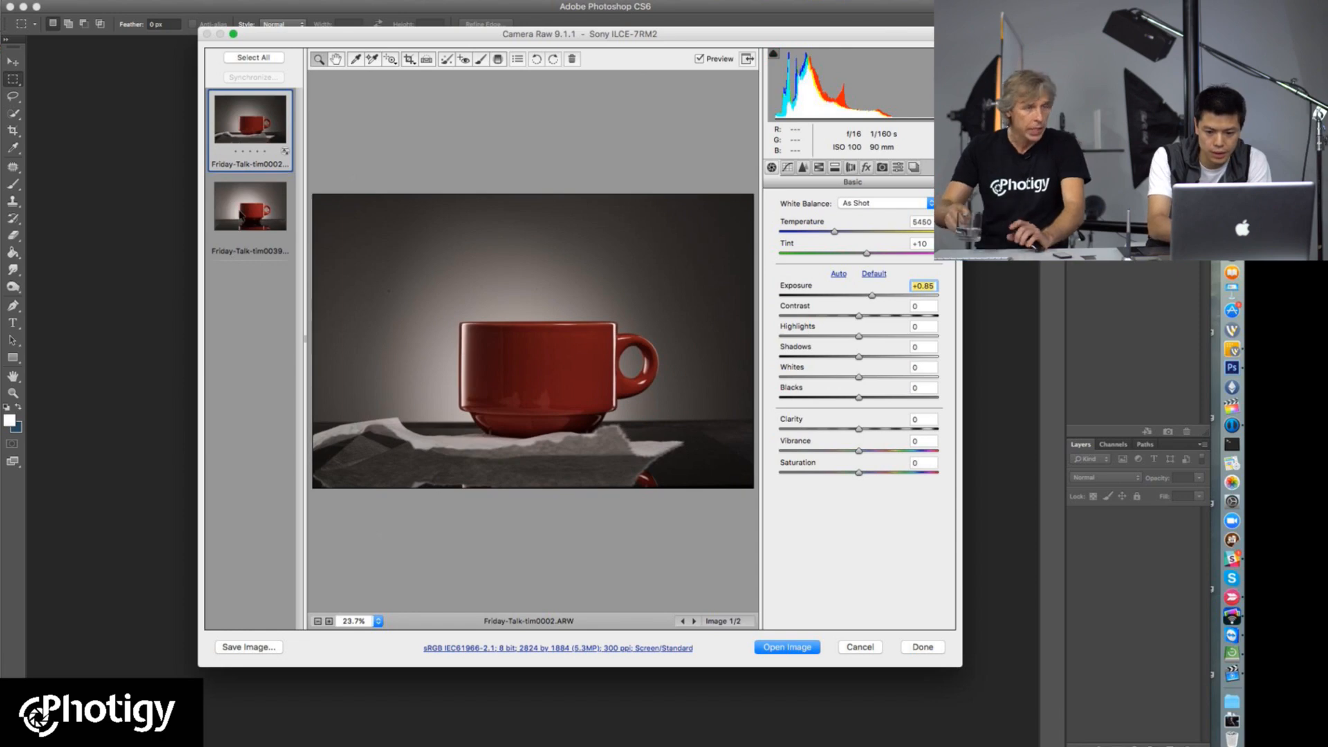
left_click(240, 212)
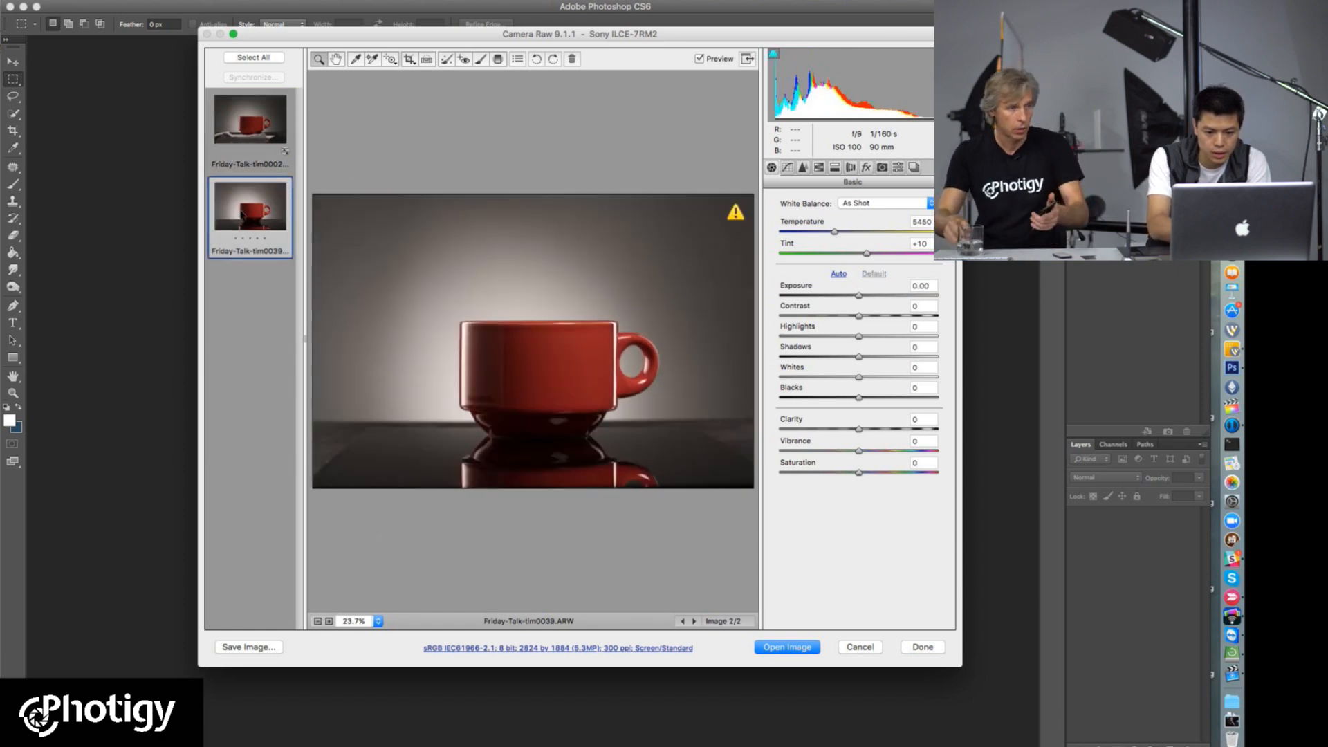
left_click(248, 139)
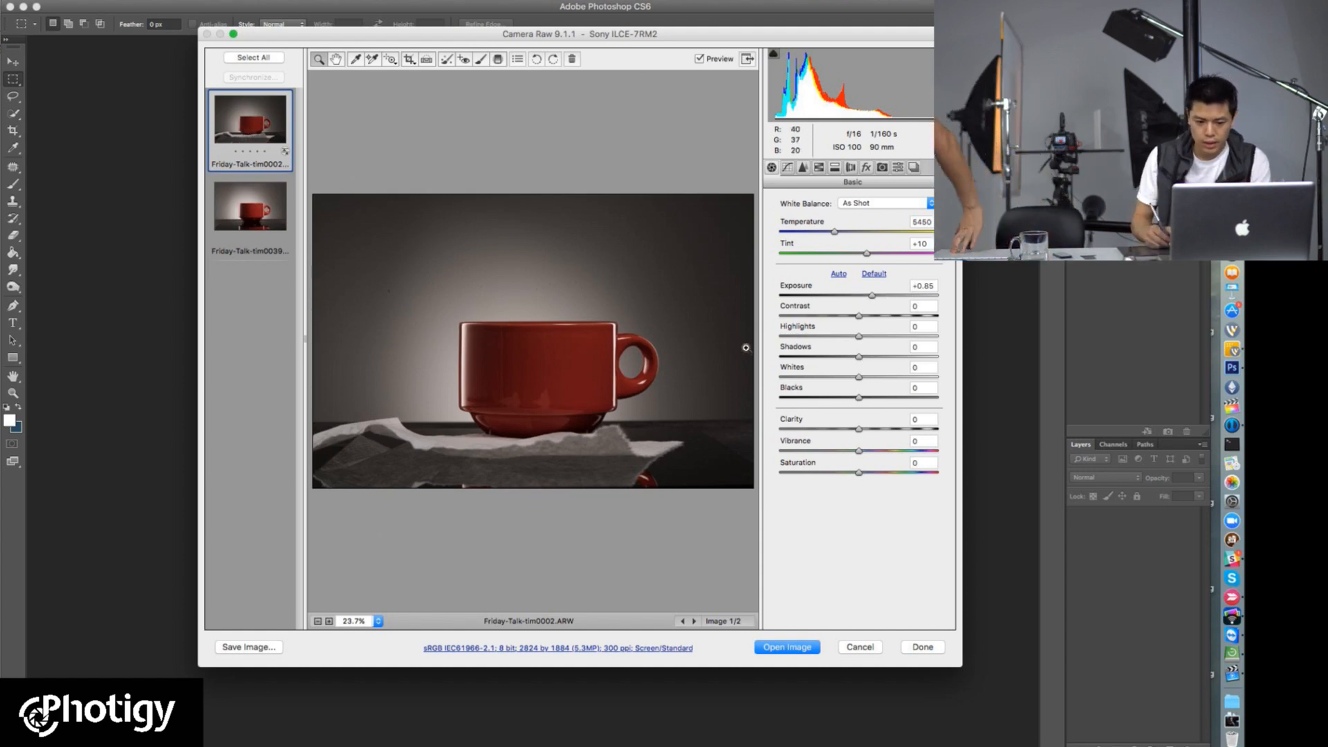
left_click_drag(872, 296, 852, 316)
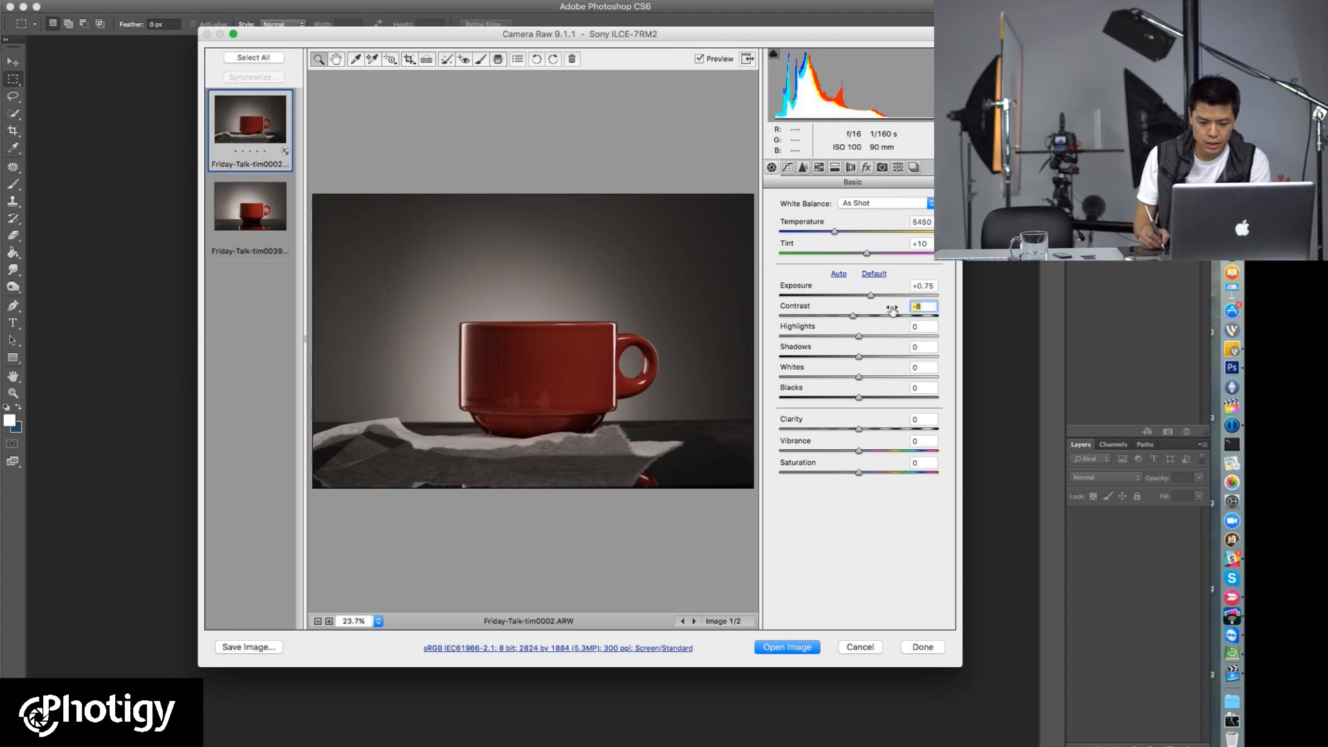
type("0")
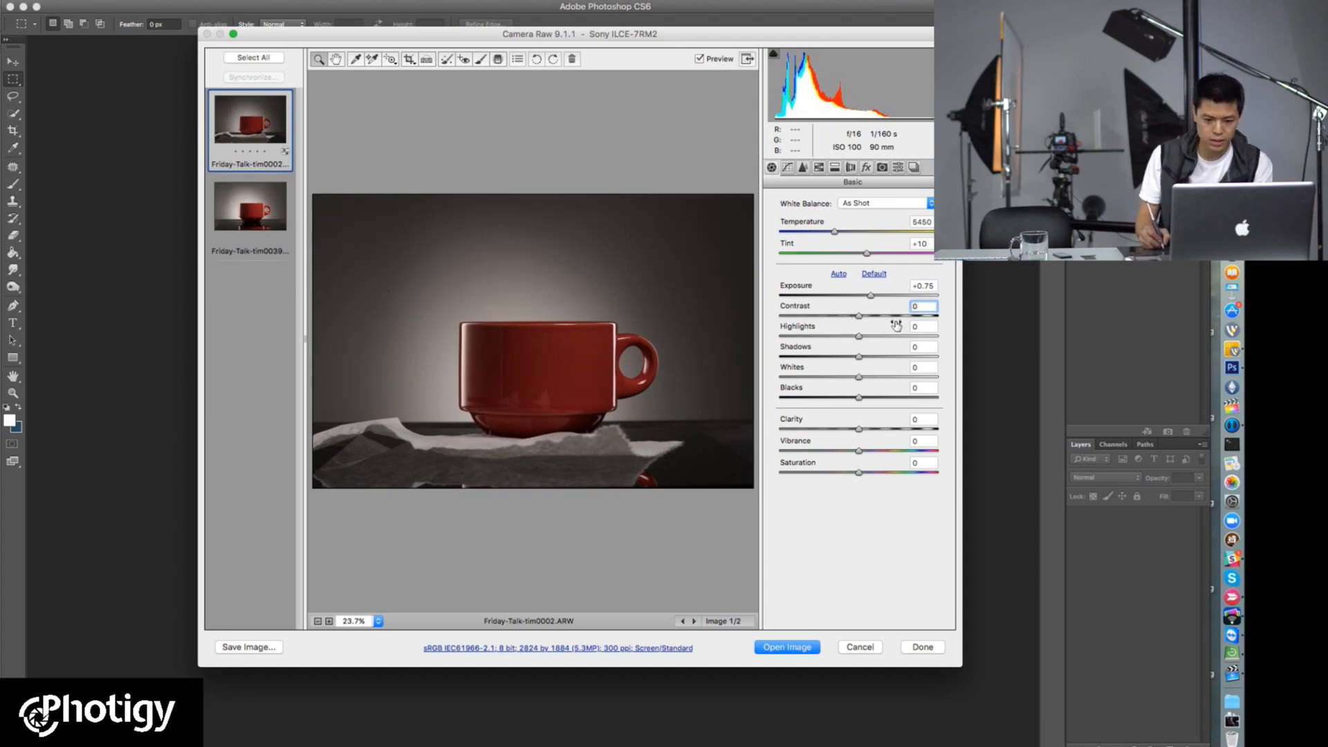
left_click(919, 328)
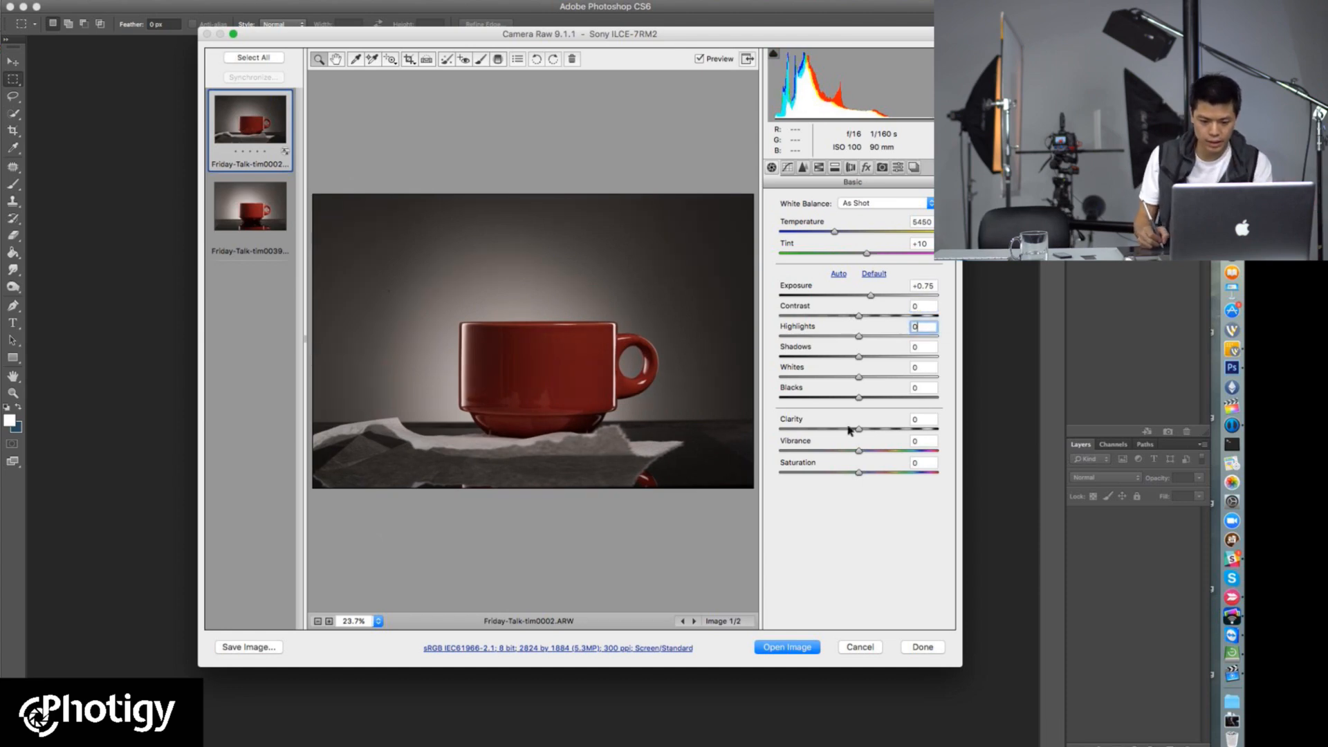
Step: Set Clarity to +4 for both captures and open Friday-Talk-tim0002.ARW as a document
left_click_drag(859, 430, 862, 430)
left_click(289, 223)
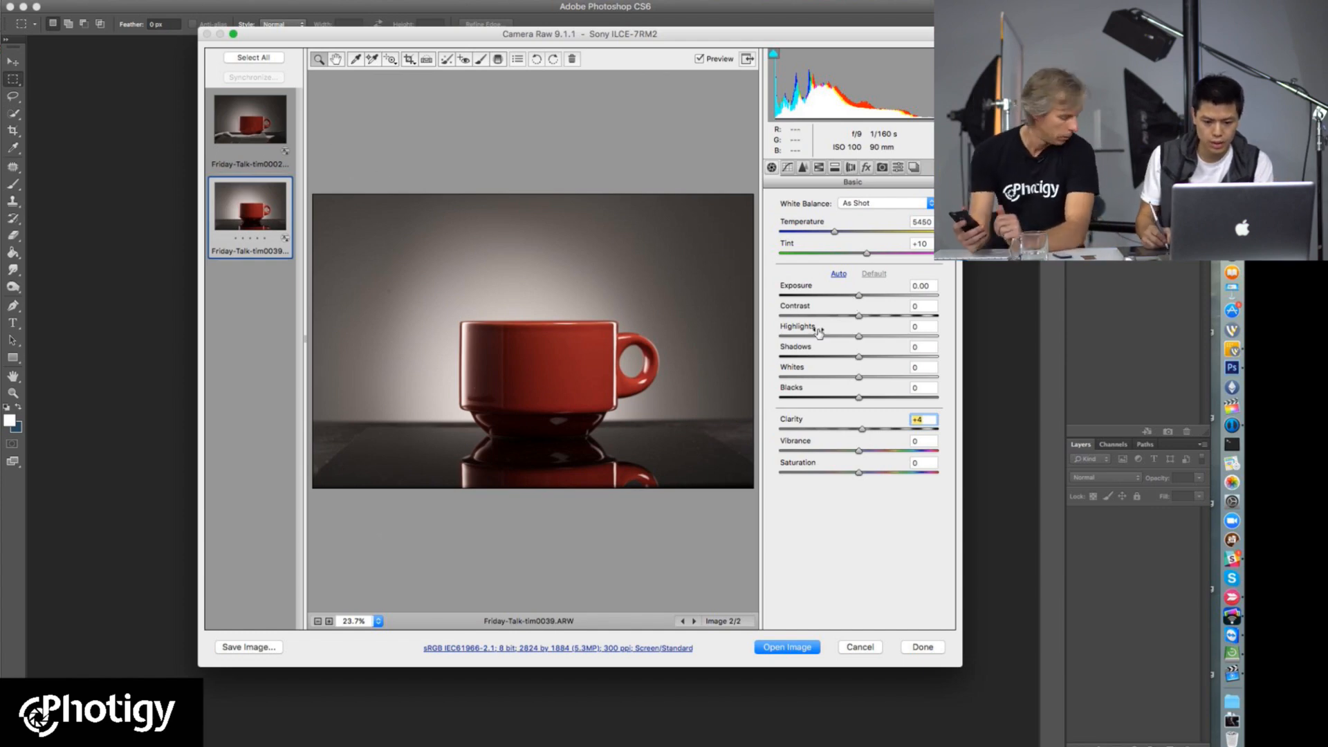
left_click(274, 128)
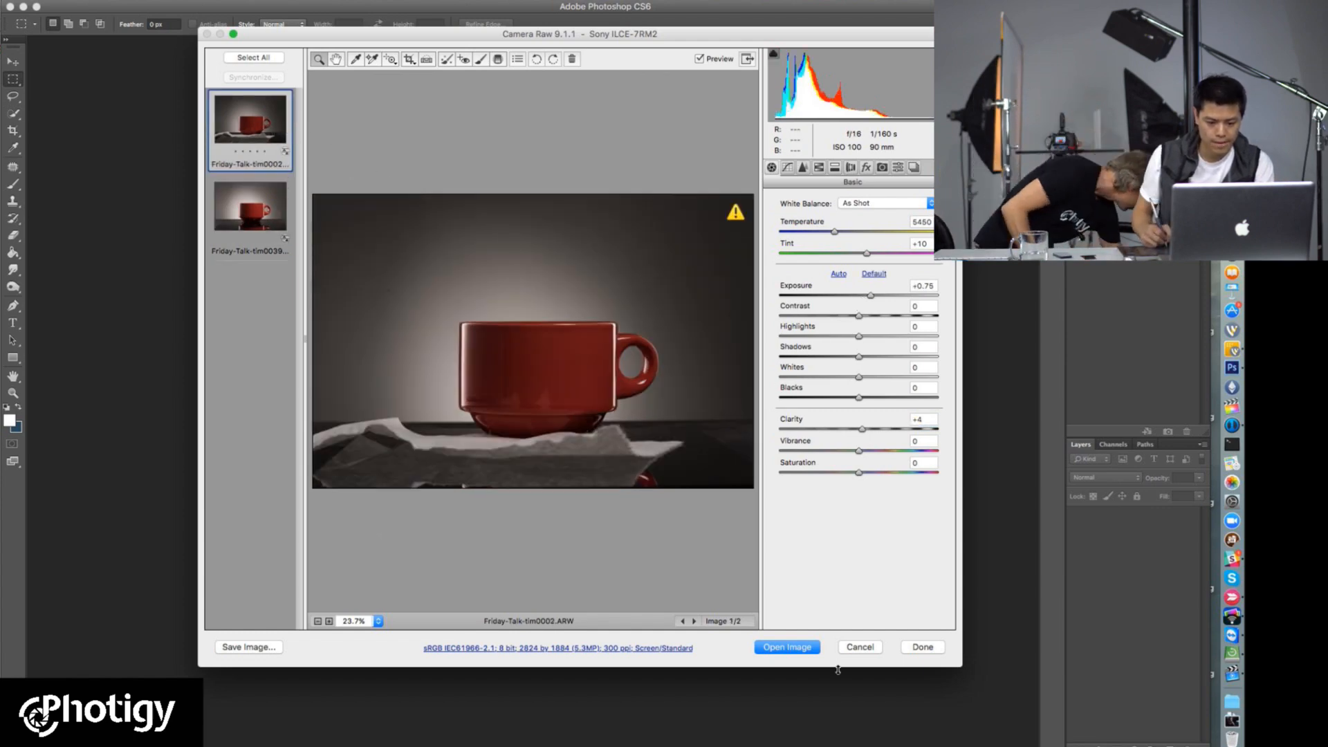
left_click(802, 650)
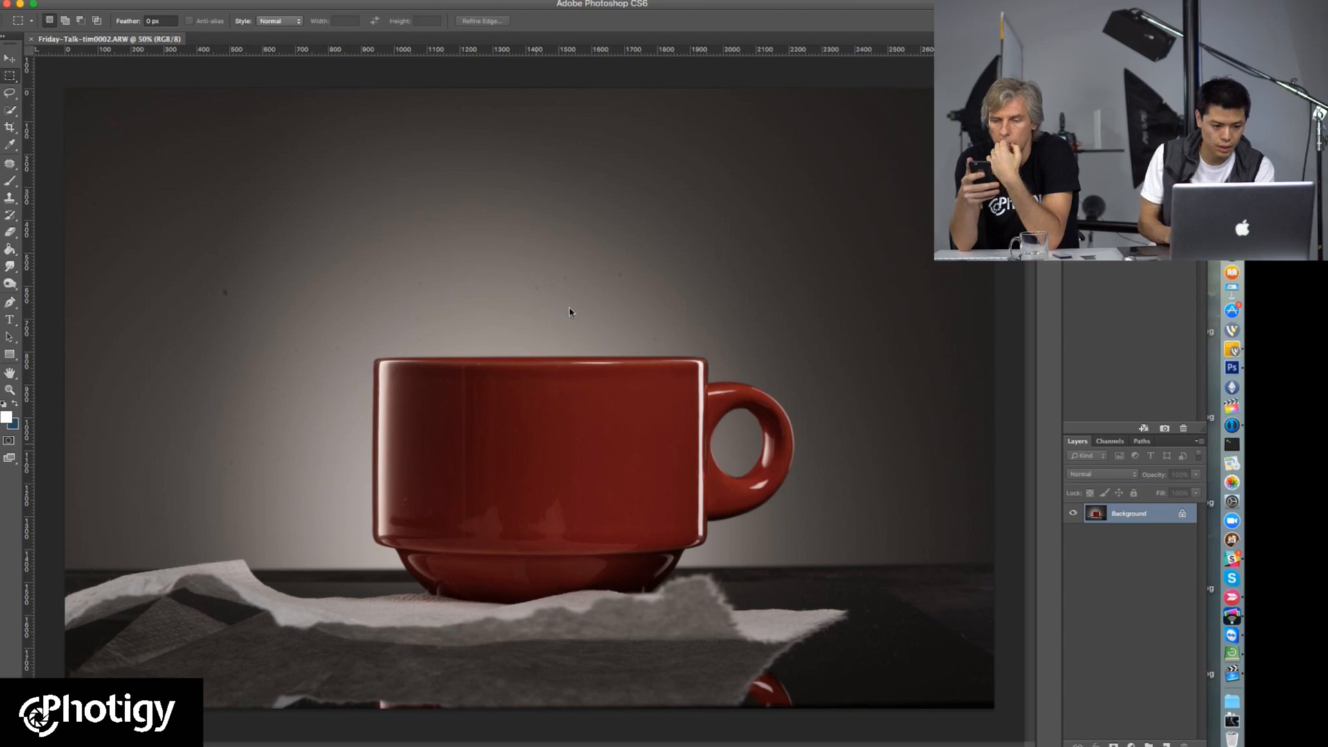
Step: Open Friday-Talk-tim0039.ARW through Camera Raw as a second document
key("super+o")
scroll(775, 277, "down", 10)
double_click(663, 304)
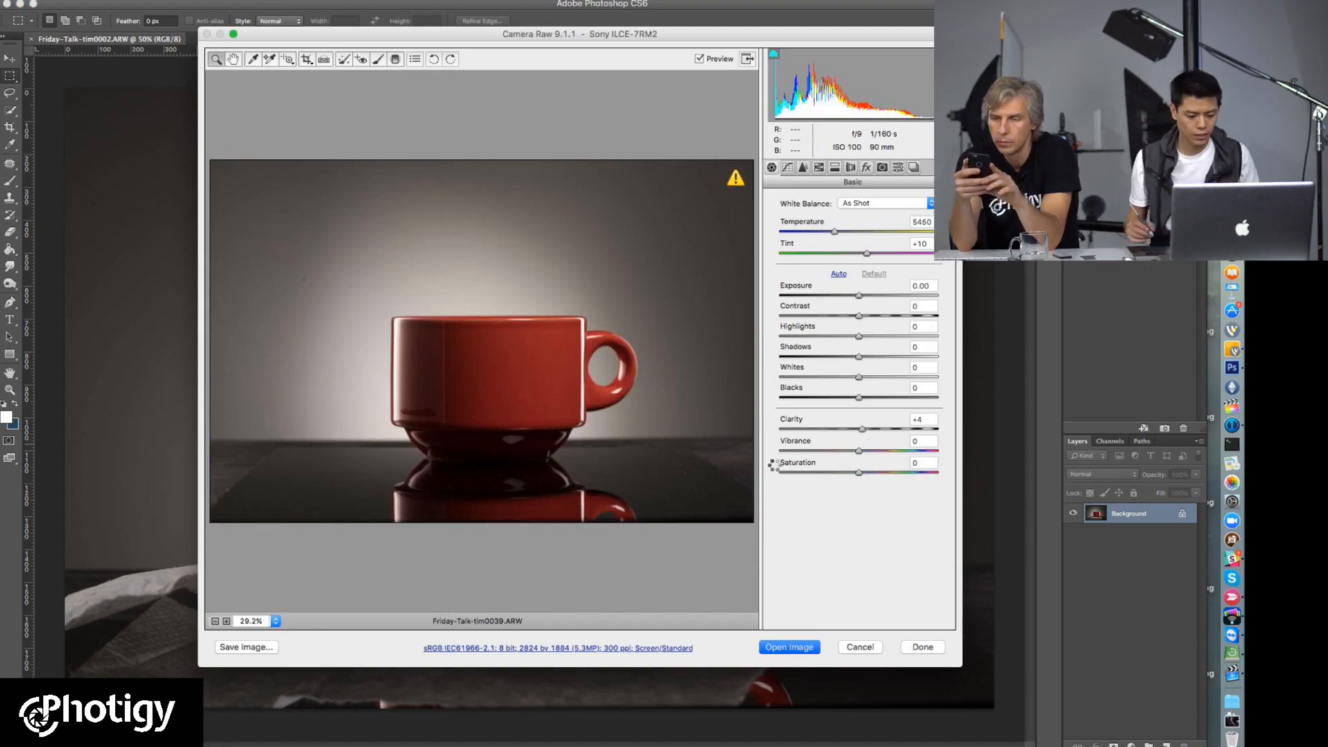
key("Escape")
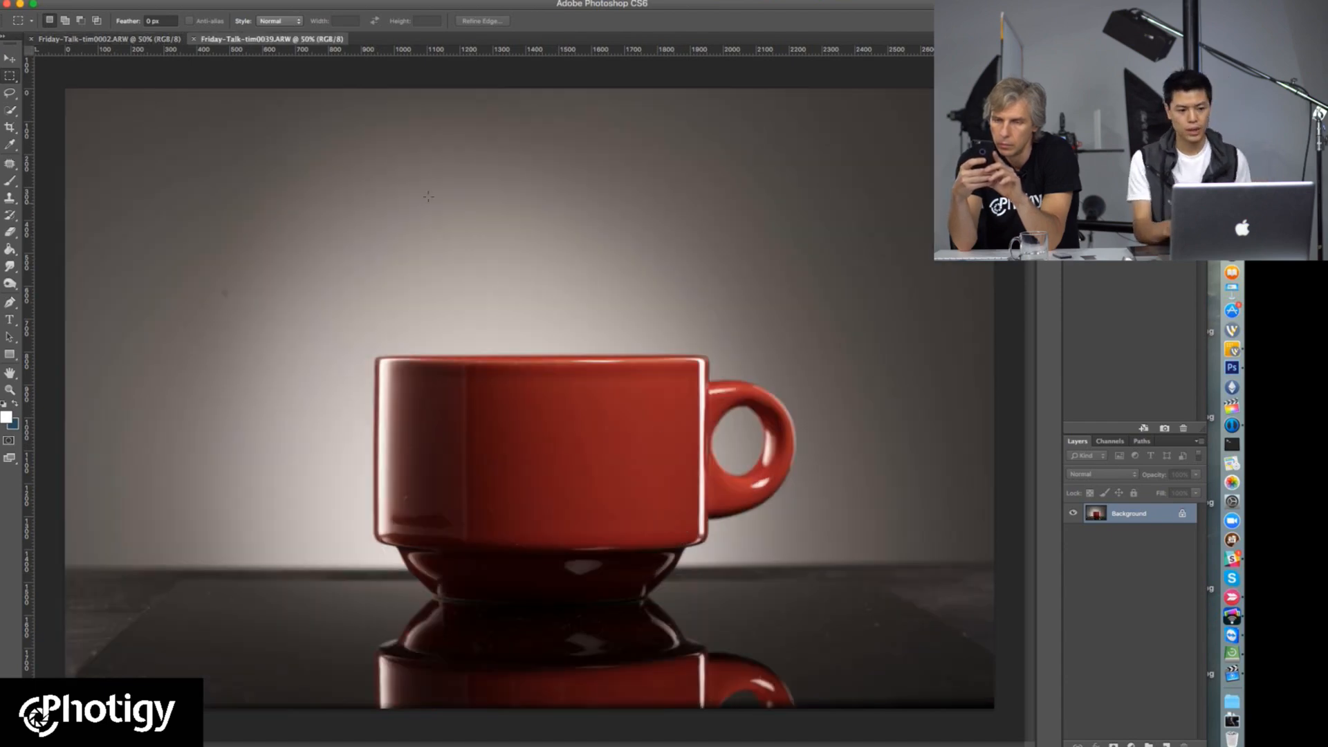
Step: Copy the Friday-Talk-tim0002.ARW image into the Friday-Talk-tim0039.ARW document as a new layer above the background
left_click(139, 39)
left_click(270, 38)
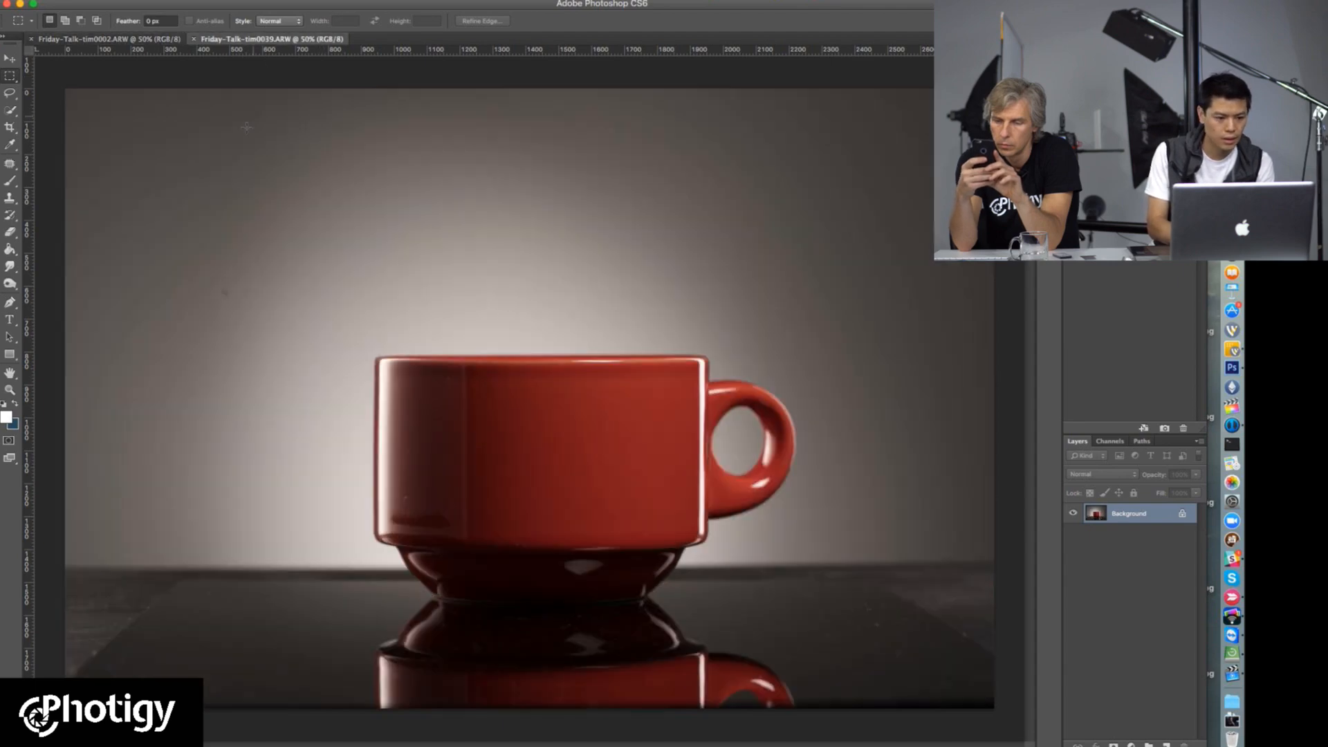
left_click(118, 39)
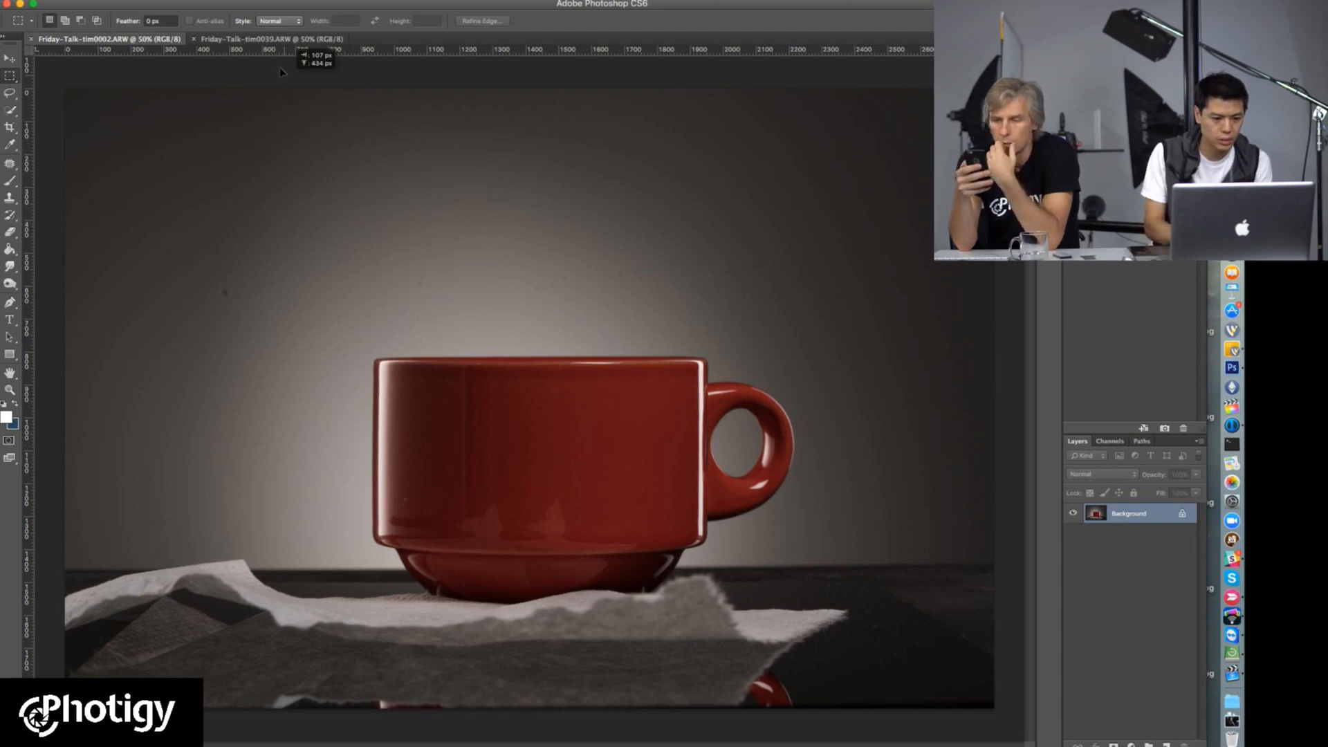
left_click(278, 39)
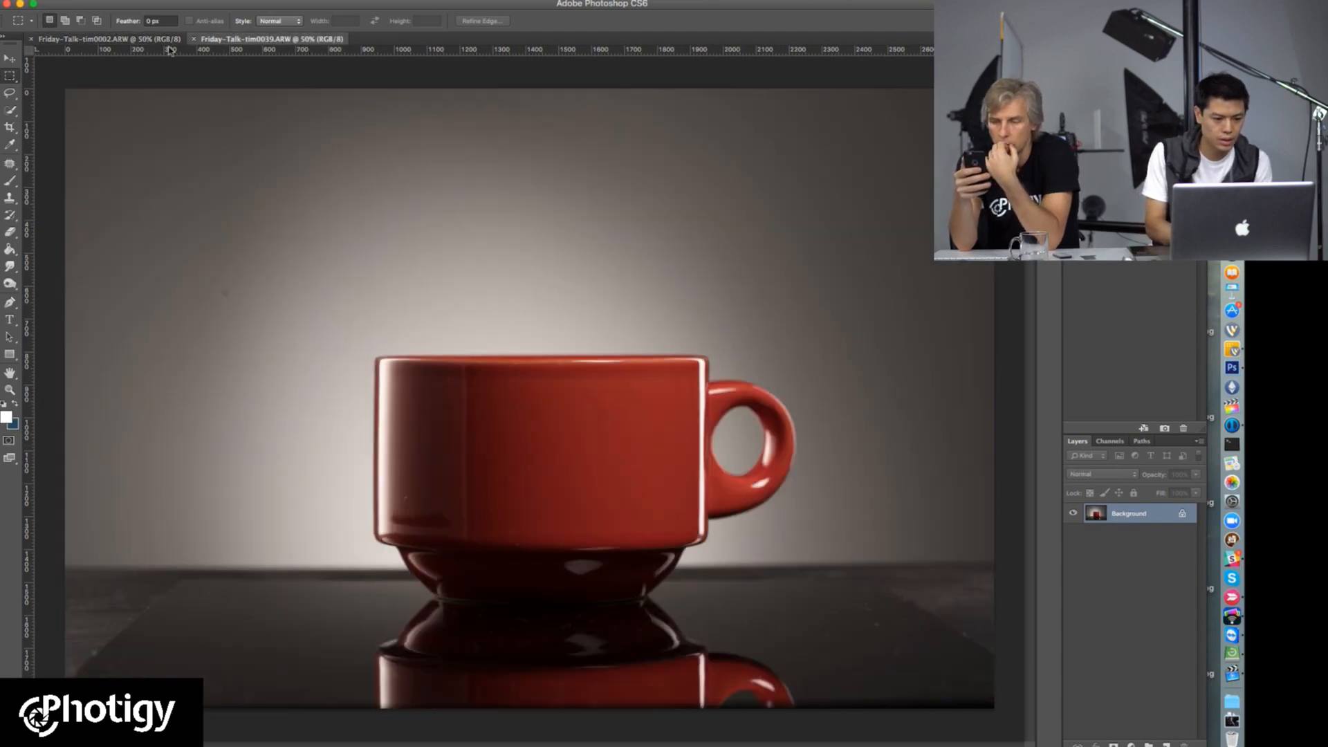
key("ctrl+Tab")
left_click_drag(1094, 519, 257, 48)
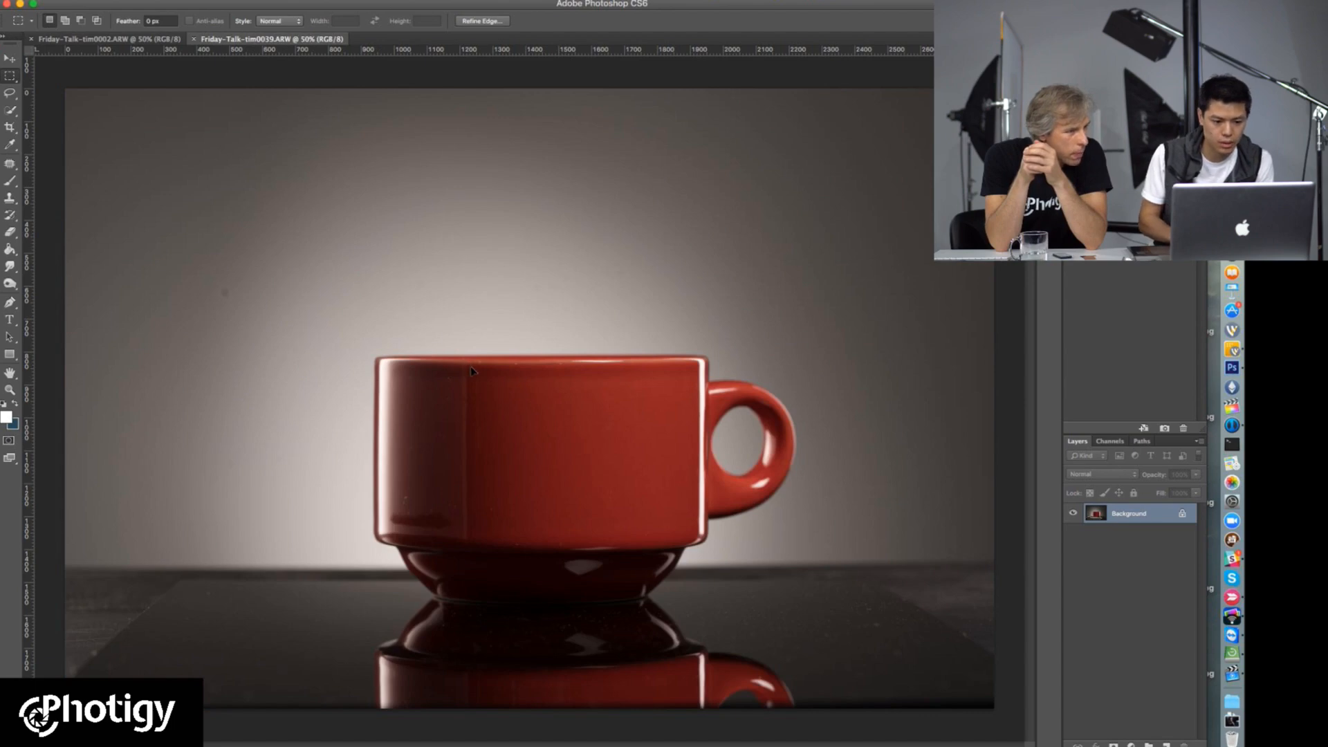
left_click_drag(471, 371, 481, 376)
left_click_drag(700, 450, 454, 260)
Step: Set Layer 1's blend mode to Difference and move it so both cups roughly line up at the upper-left corner
left_click(1105, 476)
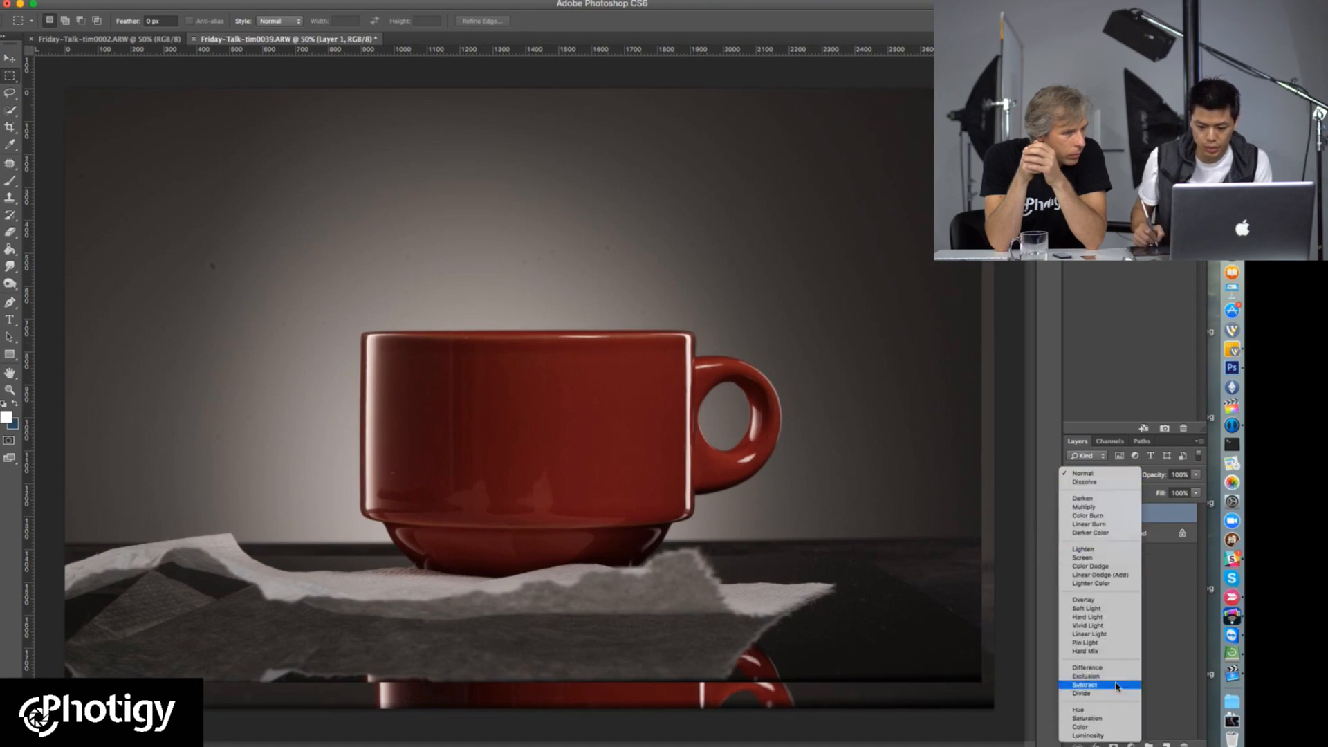
left_click(1096, 667)
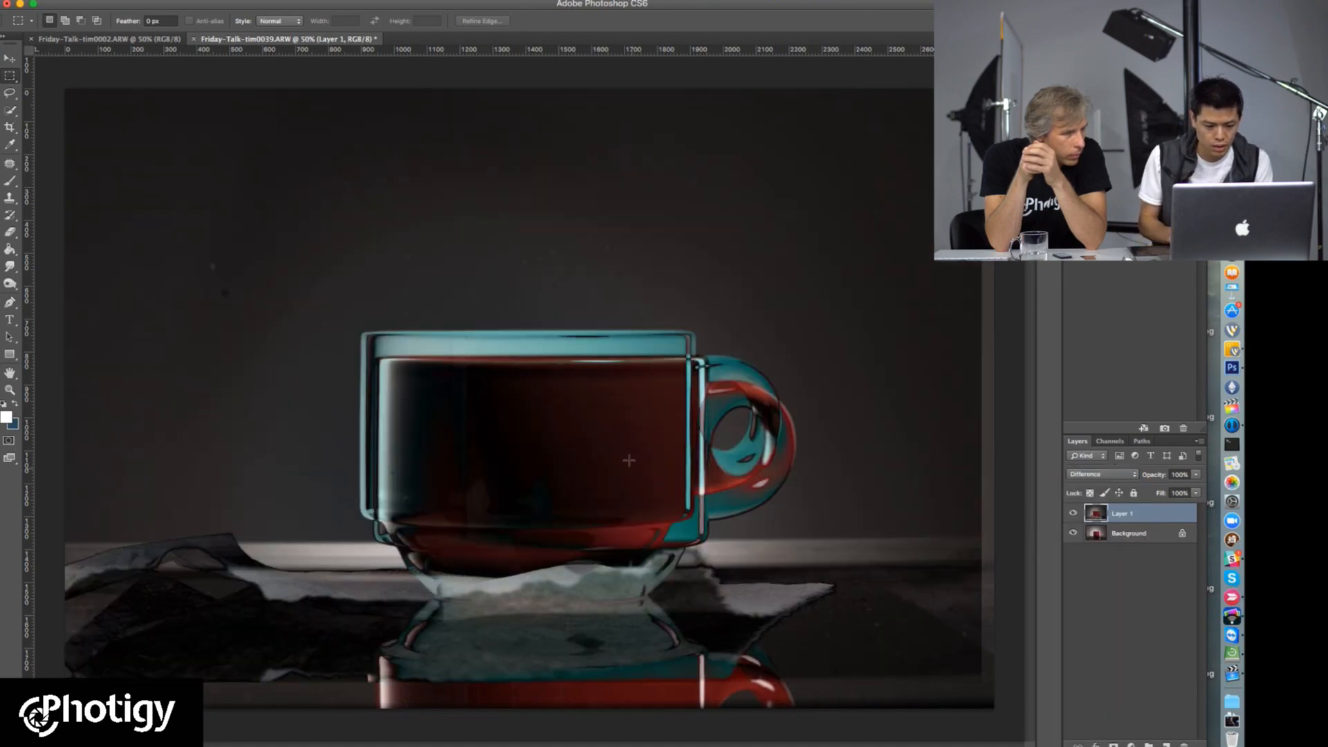
left_click(439, 376)
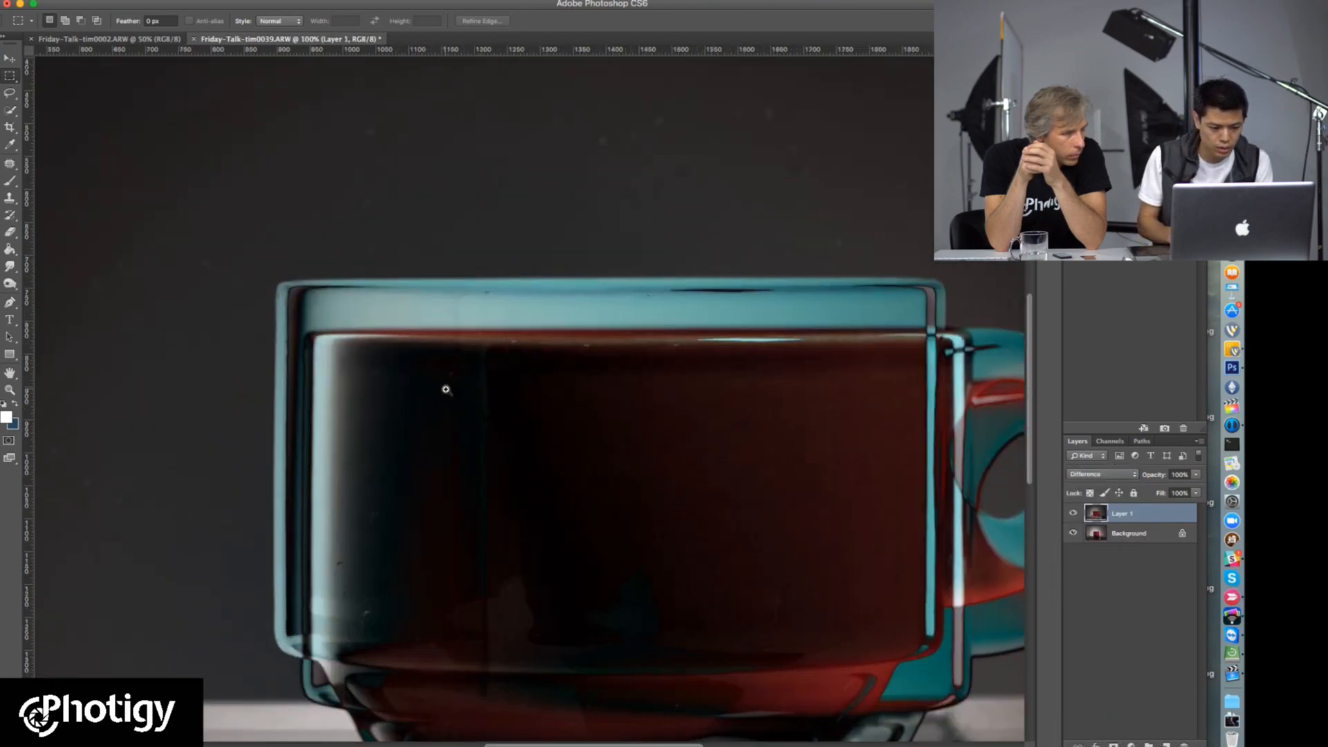
left_click(445, 385)
left_click_drag(355, 359, 415, 299)
key("super+Up")
key("super+Right")
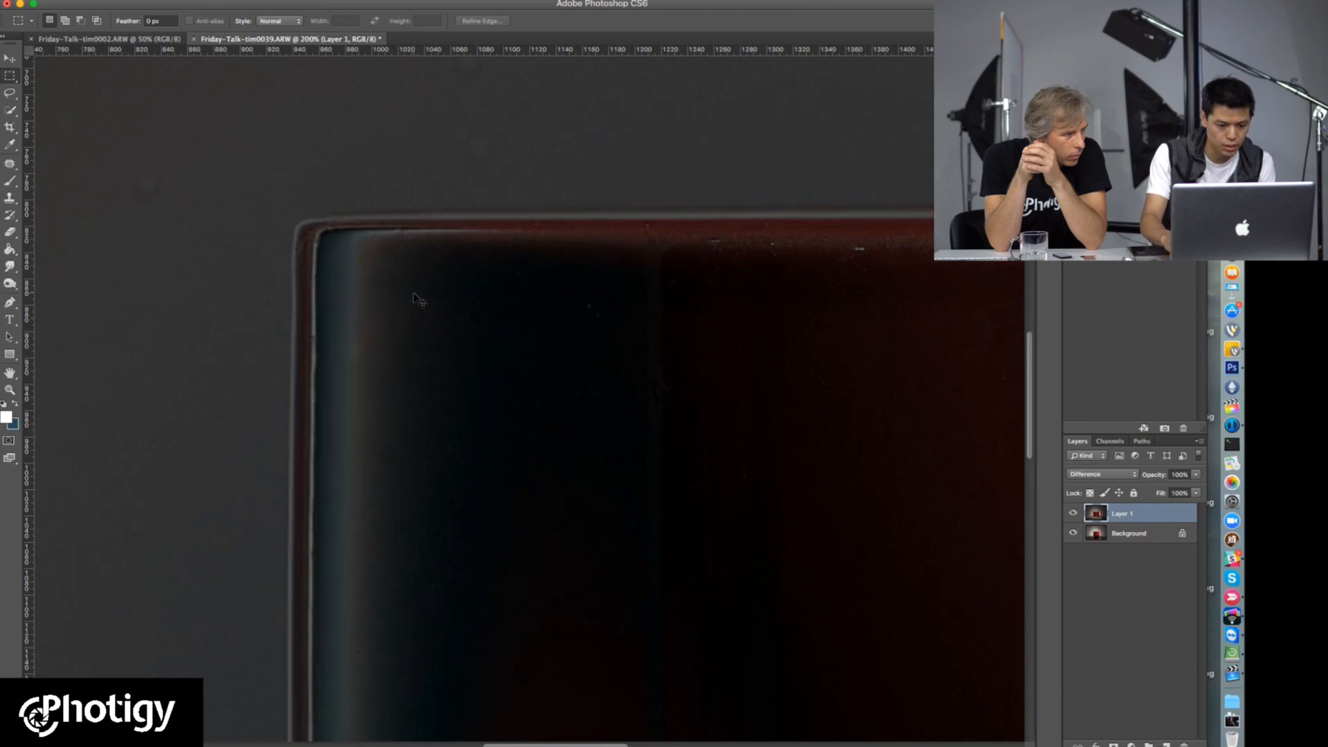
Step: Nudge Layer 1 to tighten the alignment along the cup's left edge and rim, and check it in close-up
key("super+Left")
key("super+Up")
key("Right")
key("Down")
key("Left")
key("super+space")
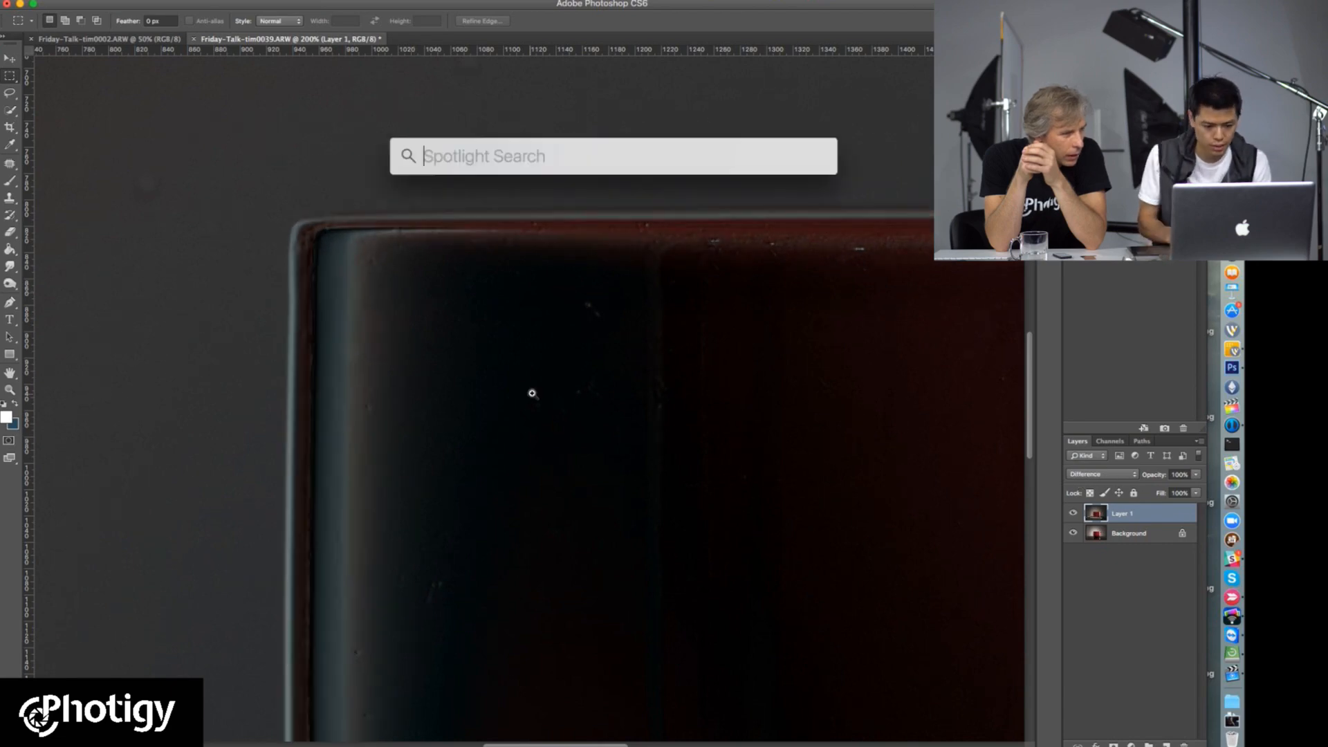
left_click(534, 395)
left_click(535, 397)
left_click(534, 398)
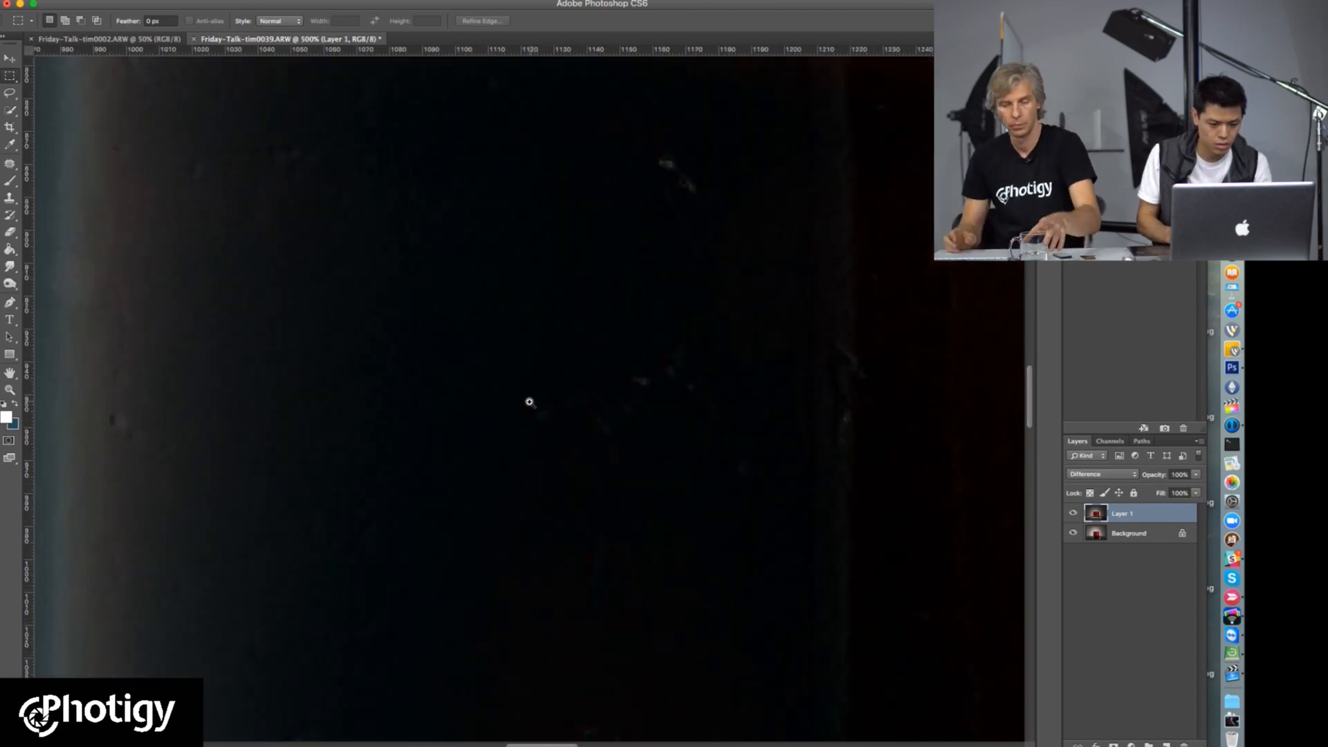
left_click(529, 402, "alt")
left_click(531, 408, "alt")
left_click(532, 408, "alt")
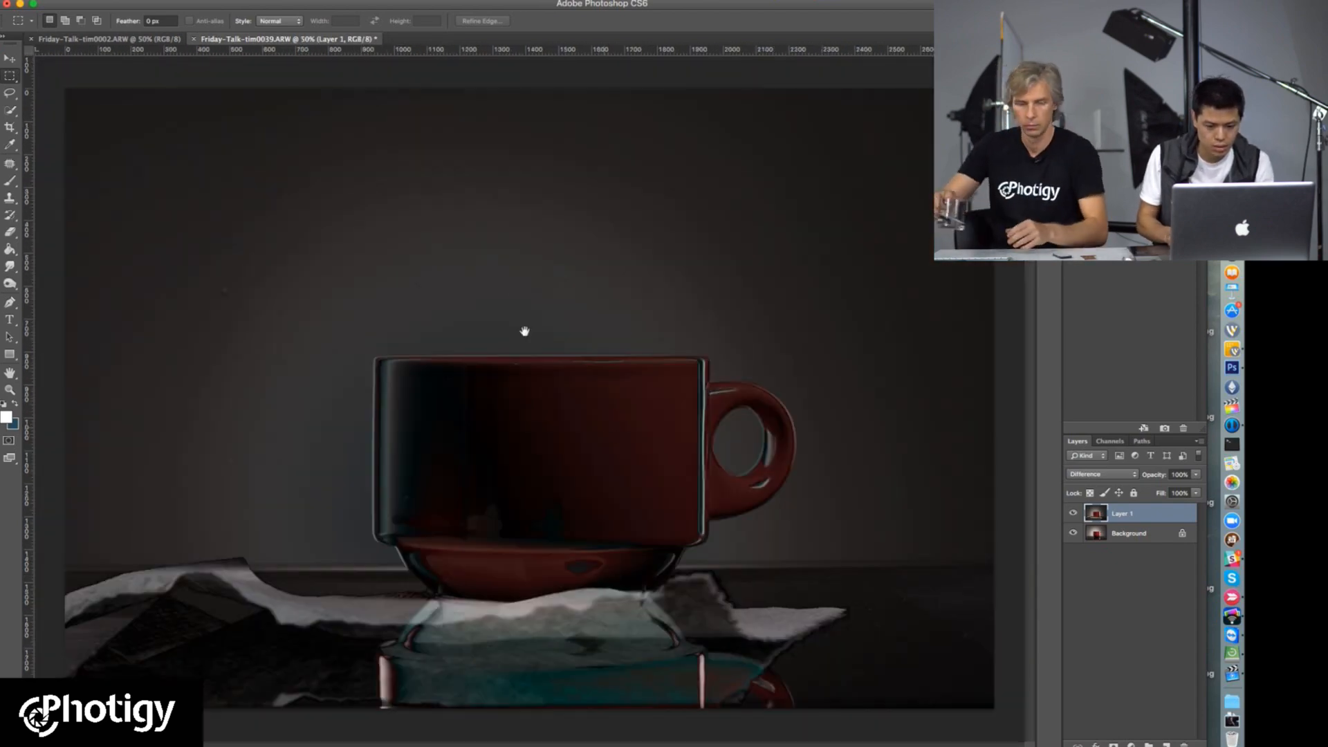
Step: Fine-tune Layer 1's horizontal position against the cup's right edge and the start of the handle
left_click(698, 374, "super")
left_click(699, 375, "super")
left_click(701, 376, "super")
left_click(701, 377, "super")
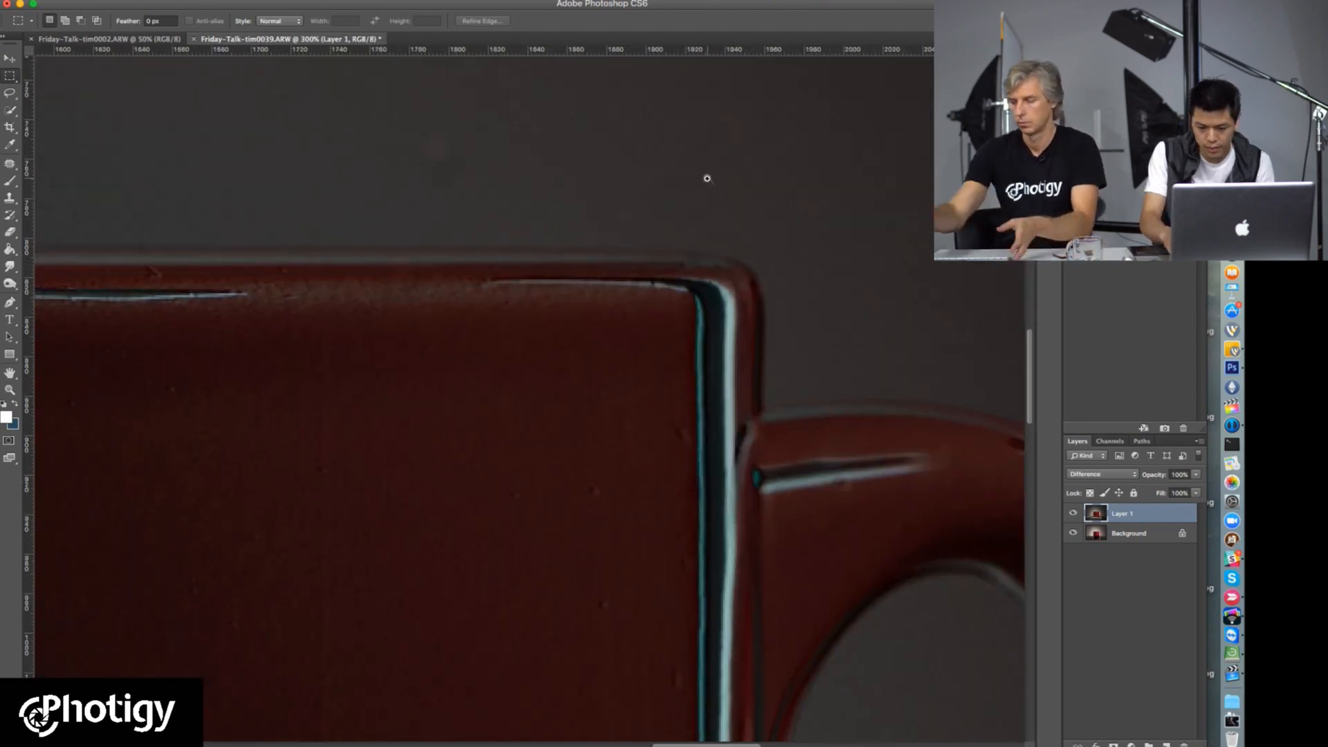
key("super+Right")
key("super+Right")
key("super+Right")
key("super+Right")
key("super+Right")
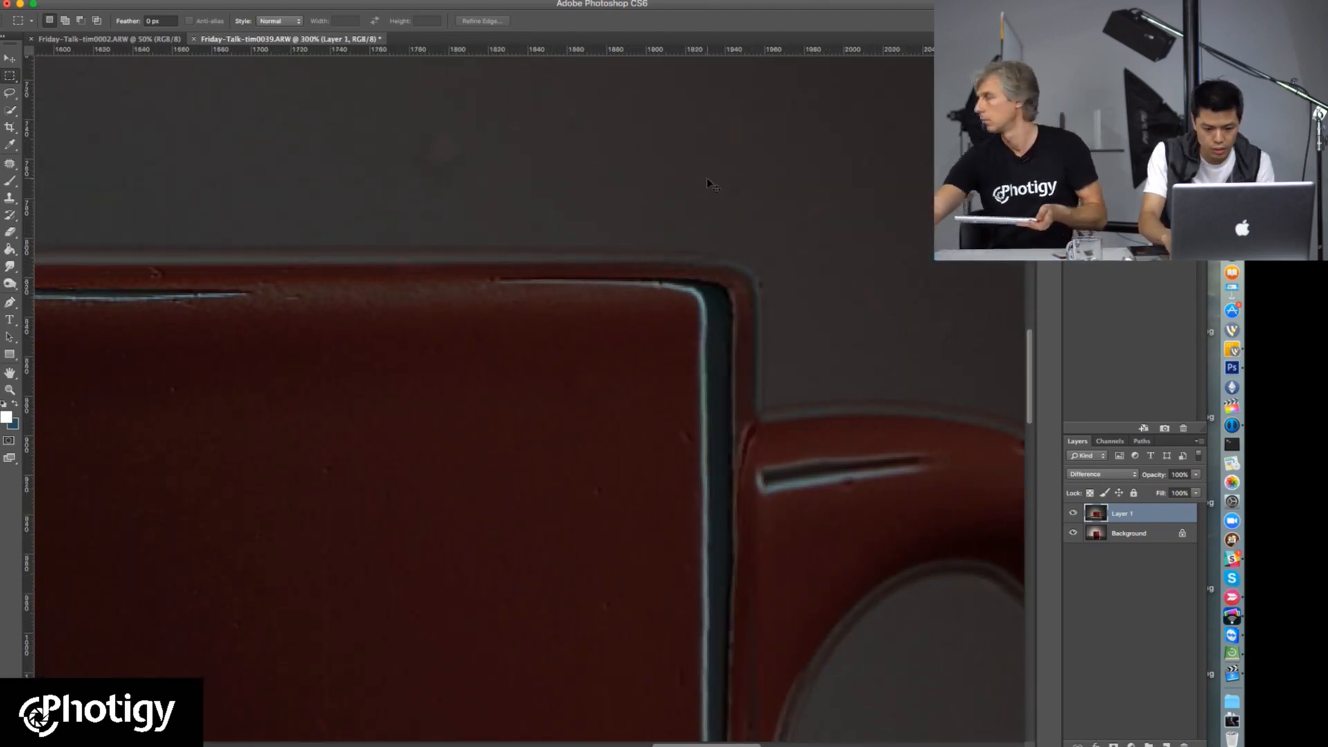
key("super+Left")
key("super+Left")
Step: Examine the Difference overlay around the handle, across the whole picture and along the cup's base for misalignment
key("super+space")
left_click(419, 451, "alt")
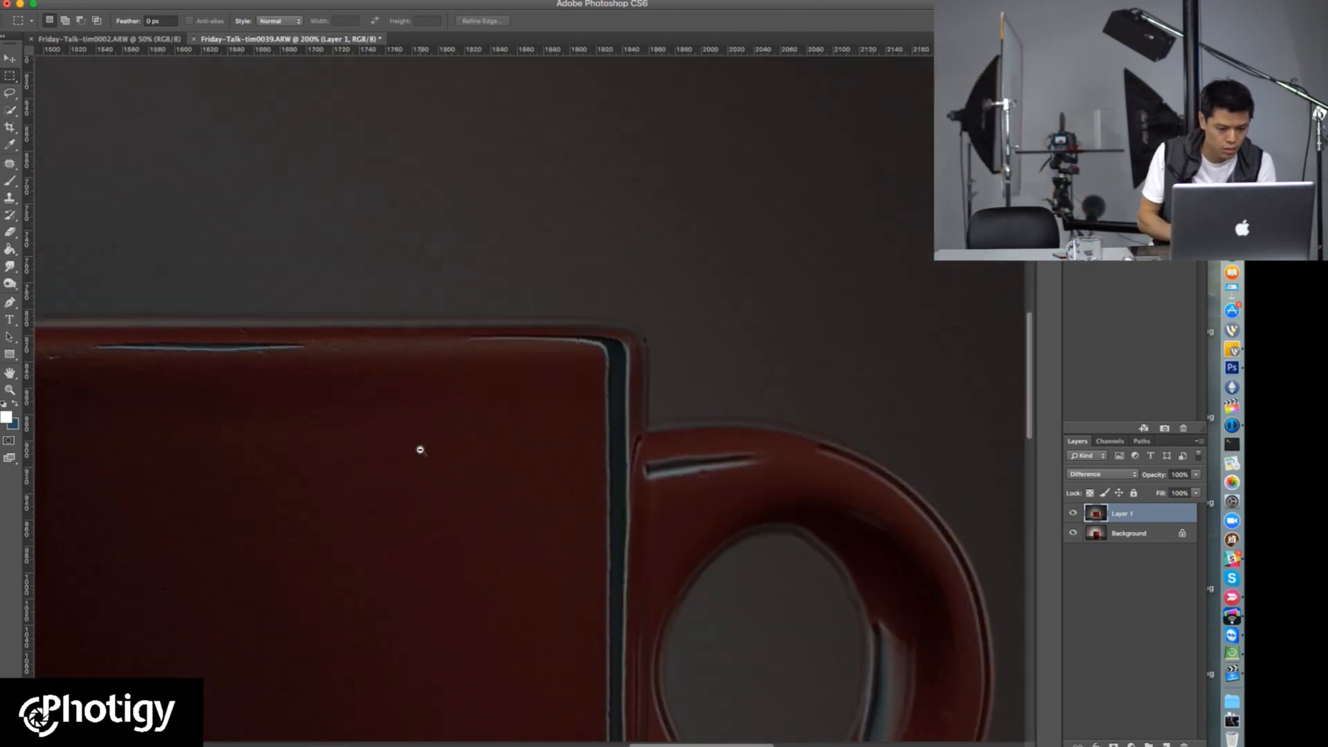
left_click(421, 447, "alt")
left_click(423, 442, "alt")
left_click_drag(333, 434, 597, 324)
left_click(470, 583, "alt")
left_click(474, 582, "alt")
left_click(478, 581, "alt")
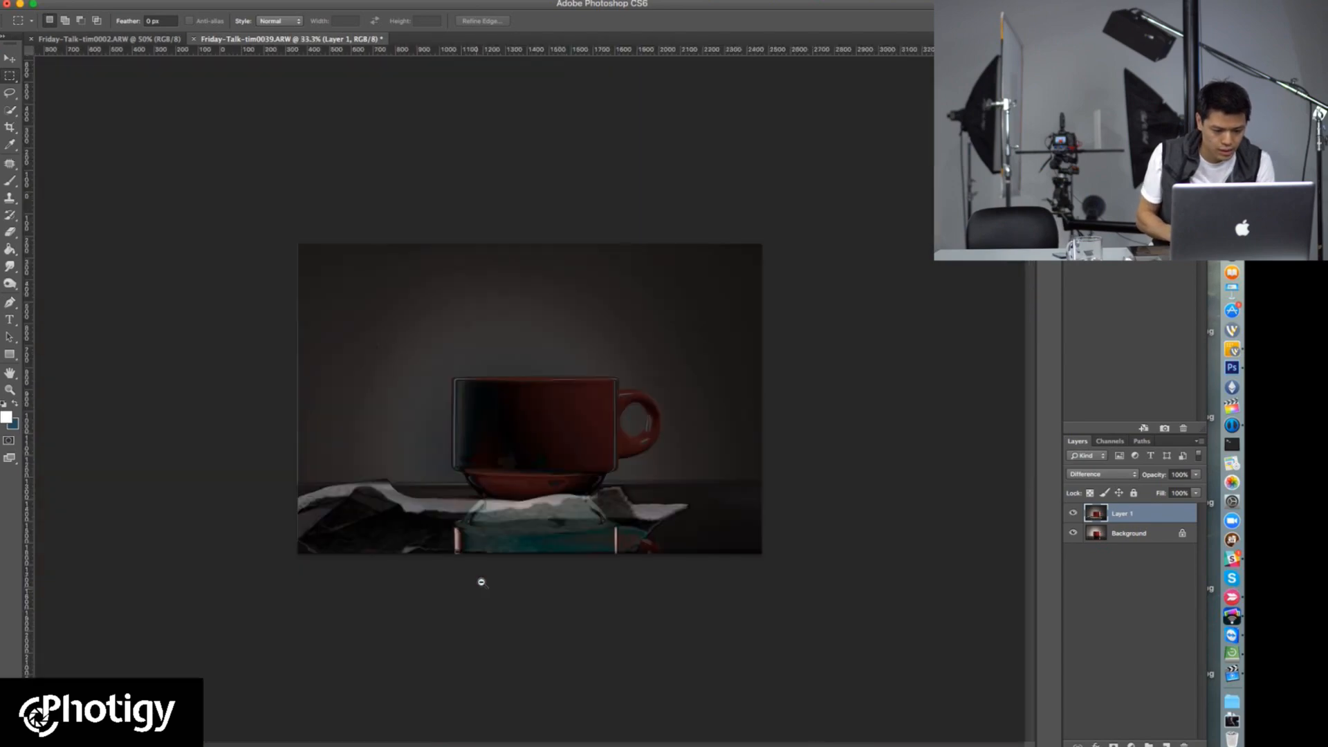
left_click(498, 495, "super")
left_click(499, 499, "super")
left_click(500, 503, "super")
left_click(500, 503, "super")
left_click(501, 500, "super")
left_click(502, 492, "super")
left_click_drag(414, 529, 462, 388)
left_click(440, 542, "super")
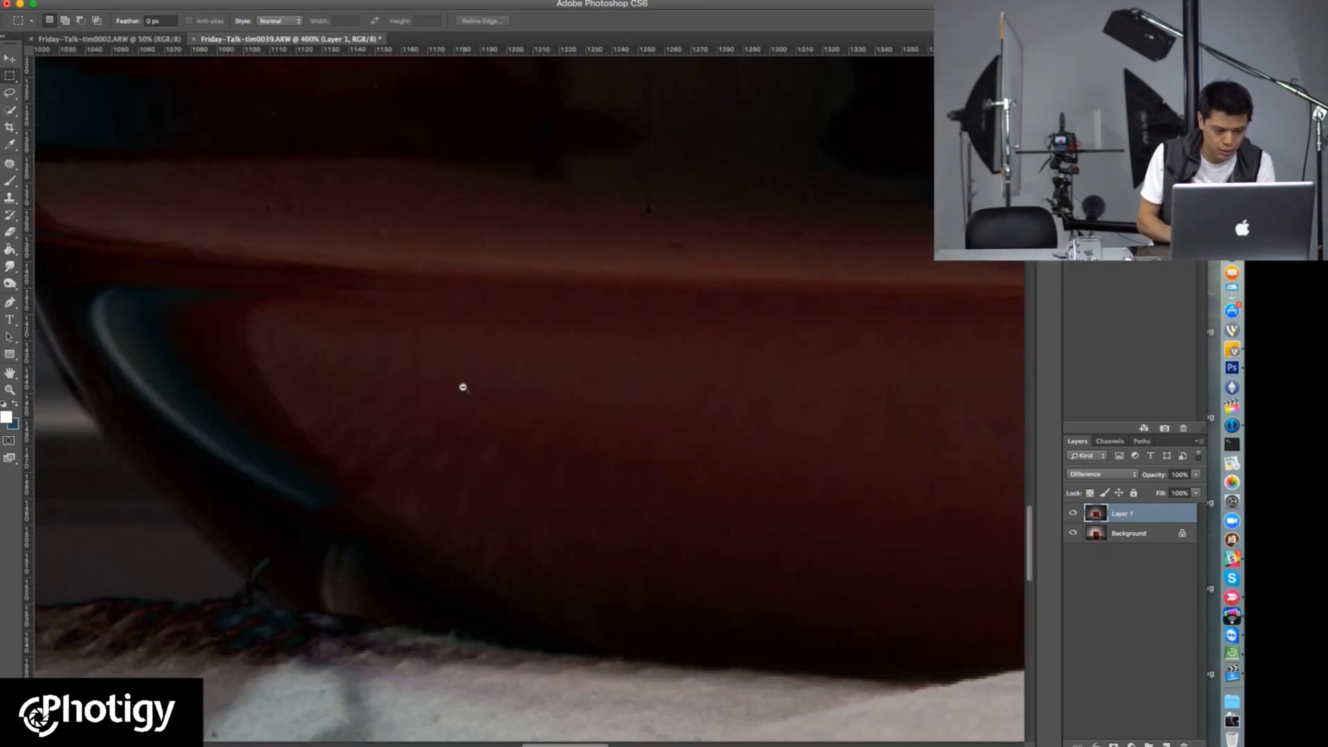
left_click(465, 390, "alt")
left_click(468, 396, "alt")
left_click_drag(575, 385, 456, 367)
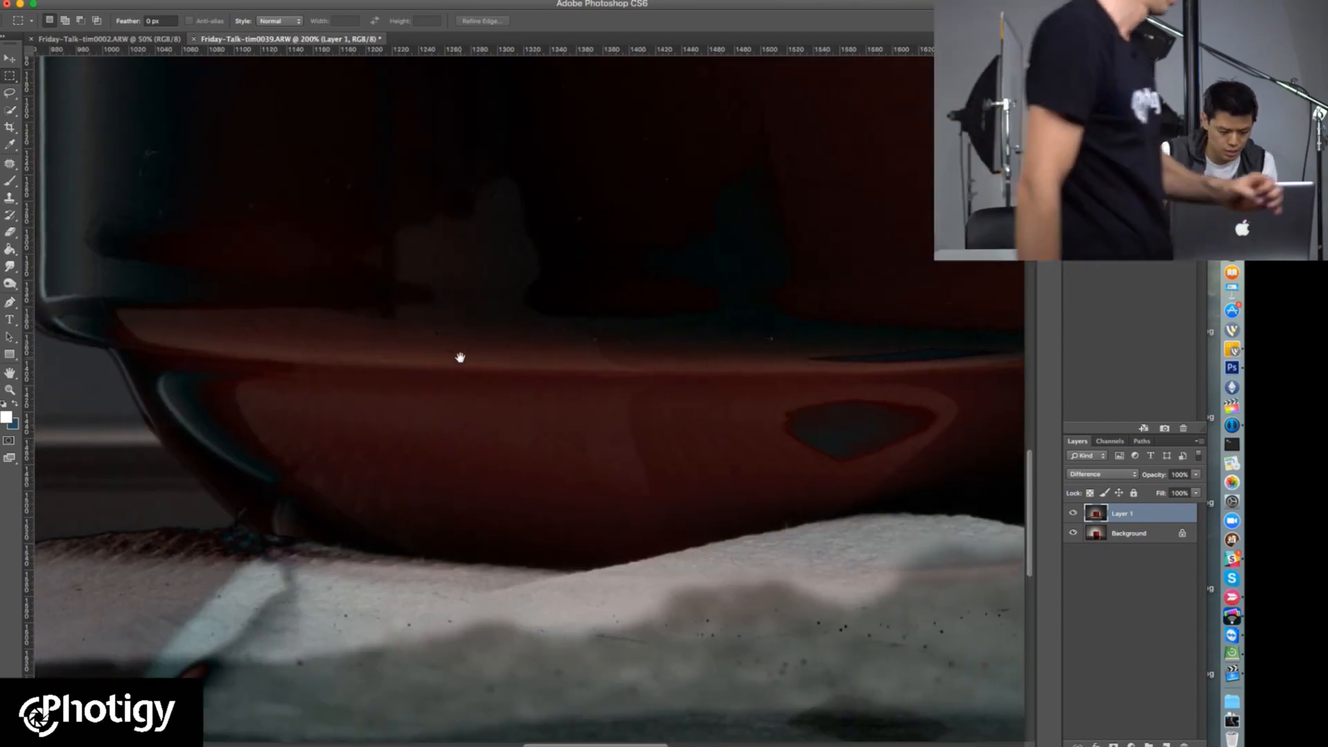
Step: Nudge Layer 1 in small horizontal and vertical moves until the cup's lower-left base edges coincide
key("super+Left")
key("super+Left")
key("super+Right")
key("super+Left")
key("super+Left")
key("super+Down")
key("super+Right")
key("super+Down")
key("super+Left")
key("super+Up")
key("super+Up")
key("super+Up")
key("super+Up")
key("super+Right")
key("super+Up")
key("super+Down")
Step: Return Layer 1's blend mode to Normal and show the whole picture
left_click(1101, 474)
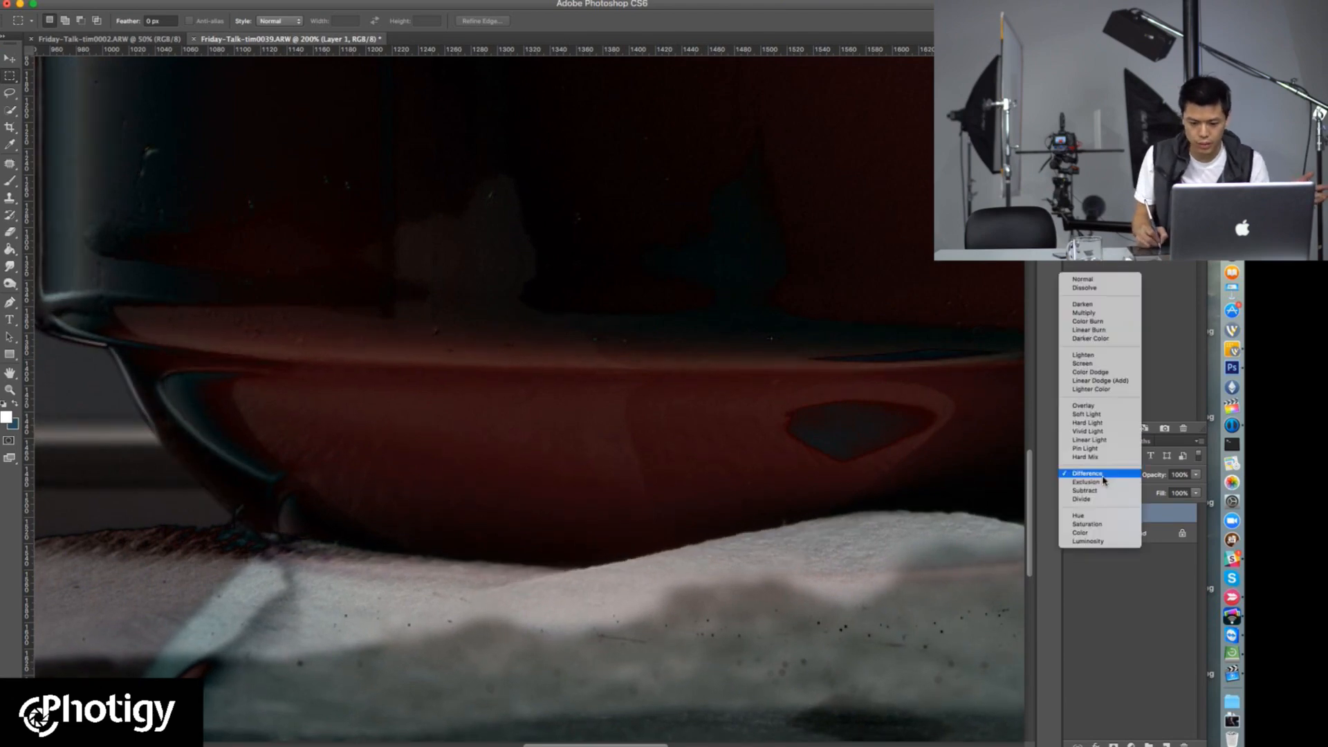
left_click(1082, 280)
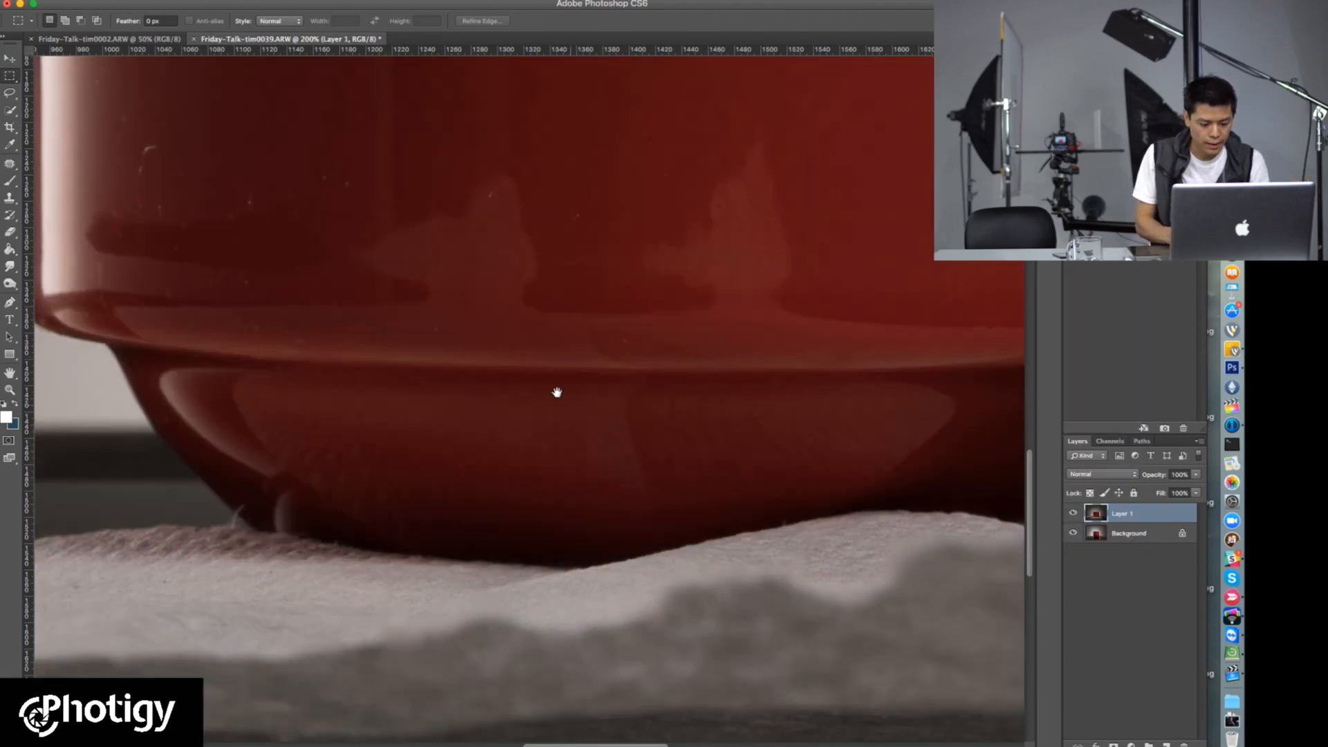
key("super+minus")
key("super+minus")
key("super+minus")
key("super+minus")
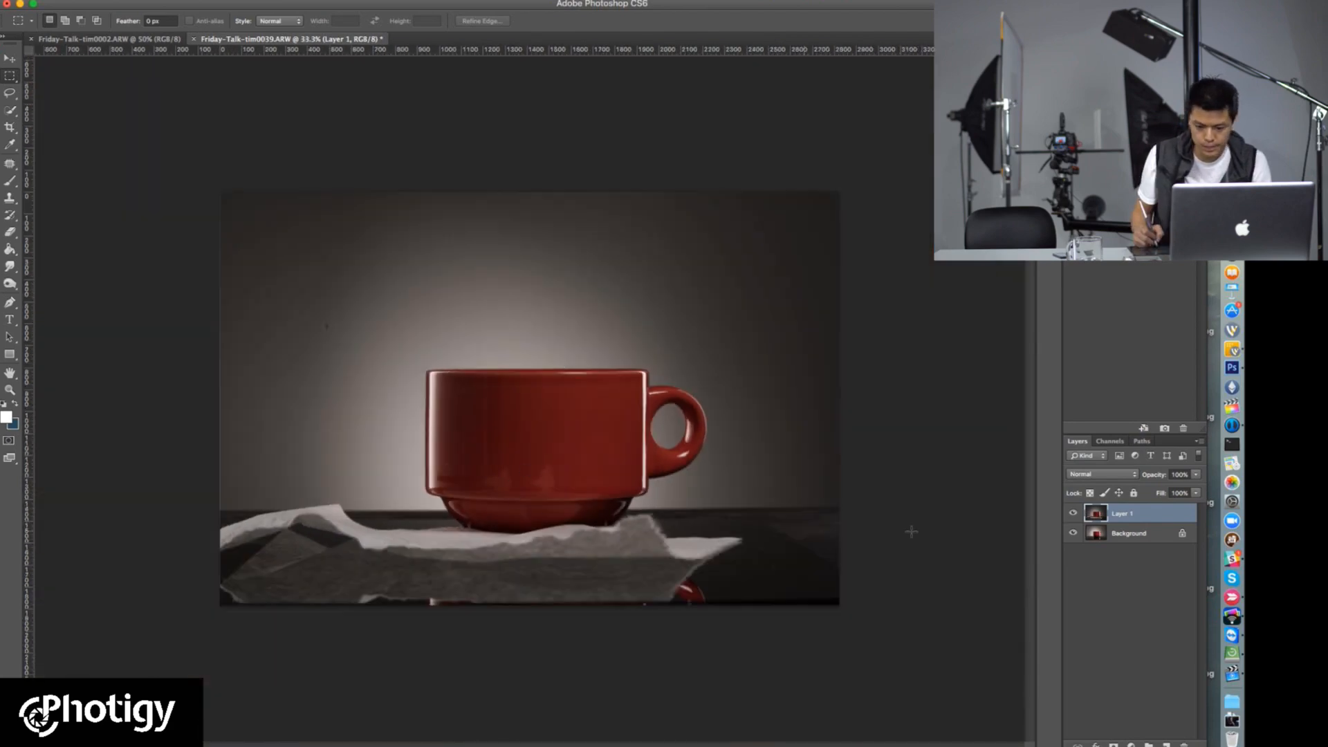
Step: Try a white layer mask on Layer 1 and undo it, keeping Layer 1 selected
left_click(1113, 744)
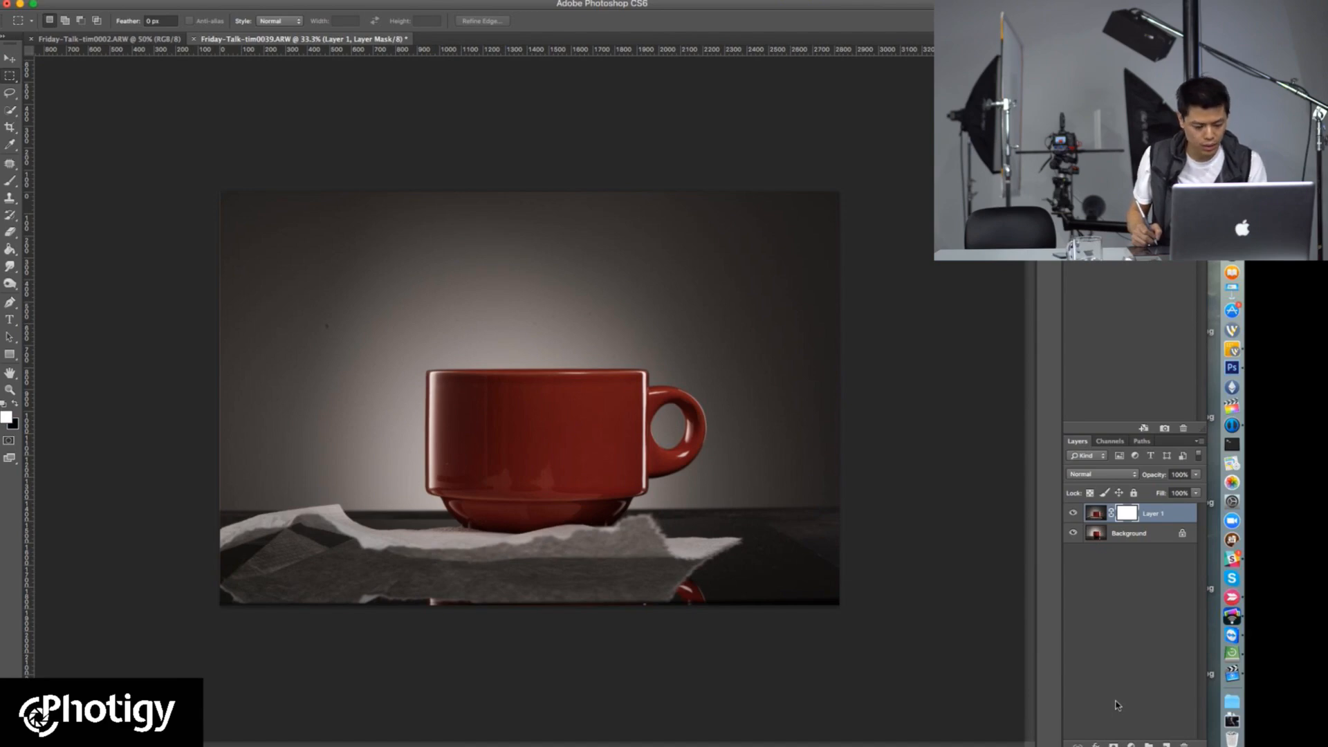
key("super+z")
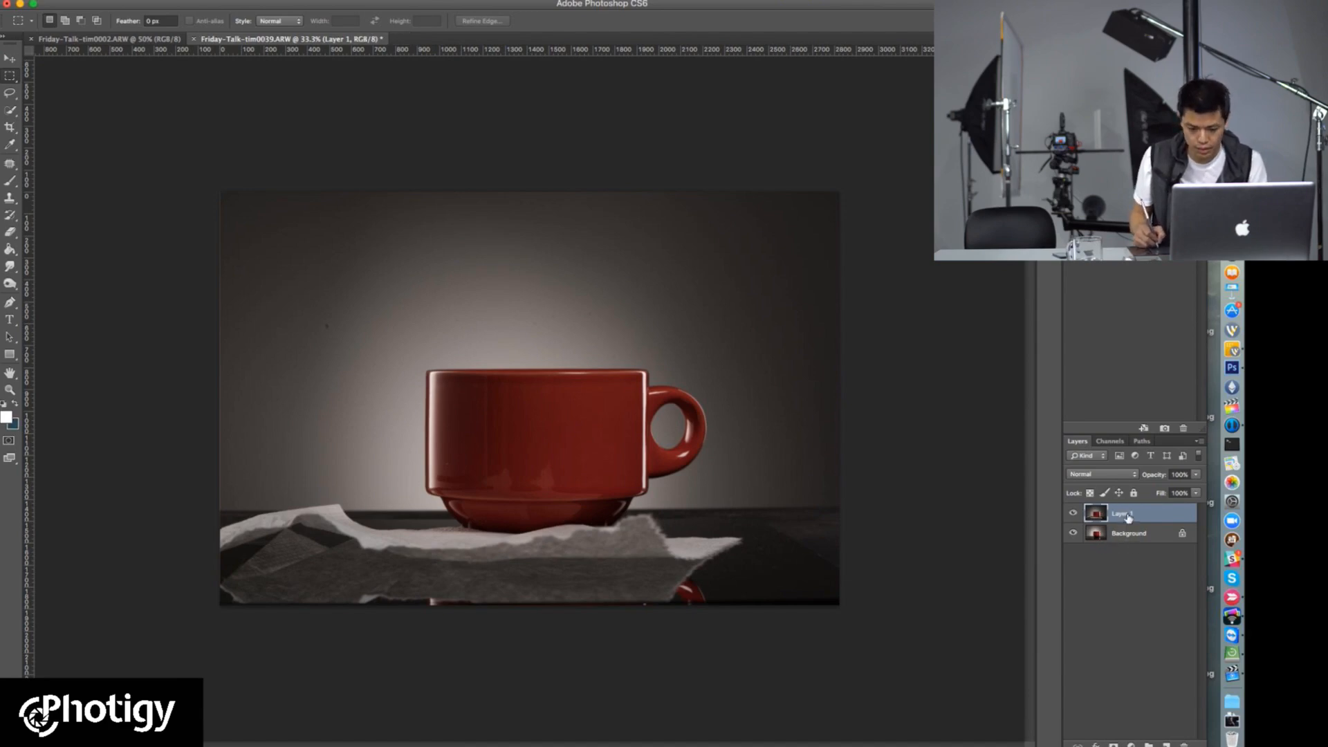
left_click(1130, 517, "super")
left_click(1143, 520)
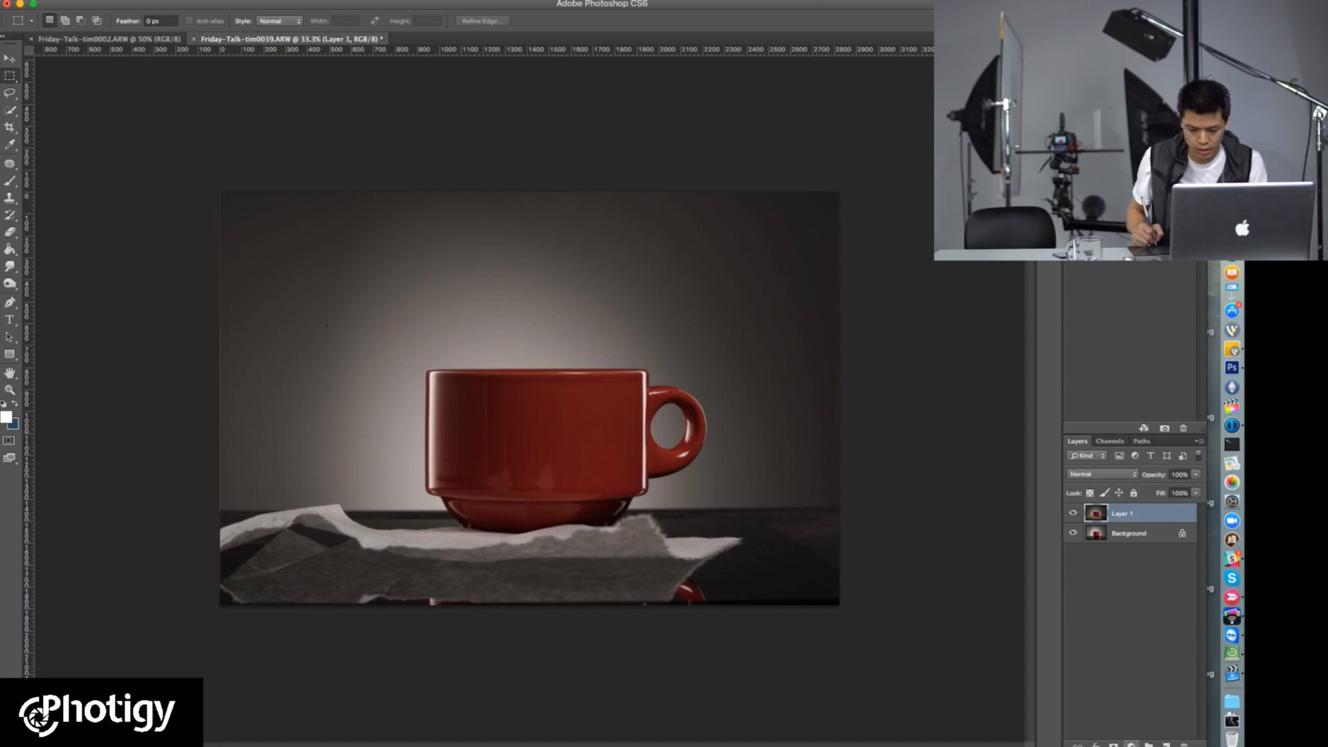
left_click(1113, 742)
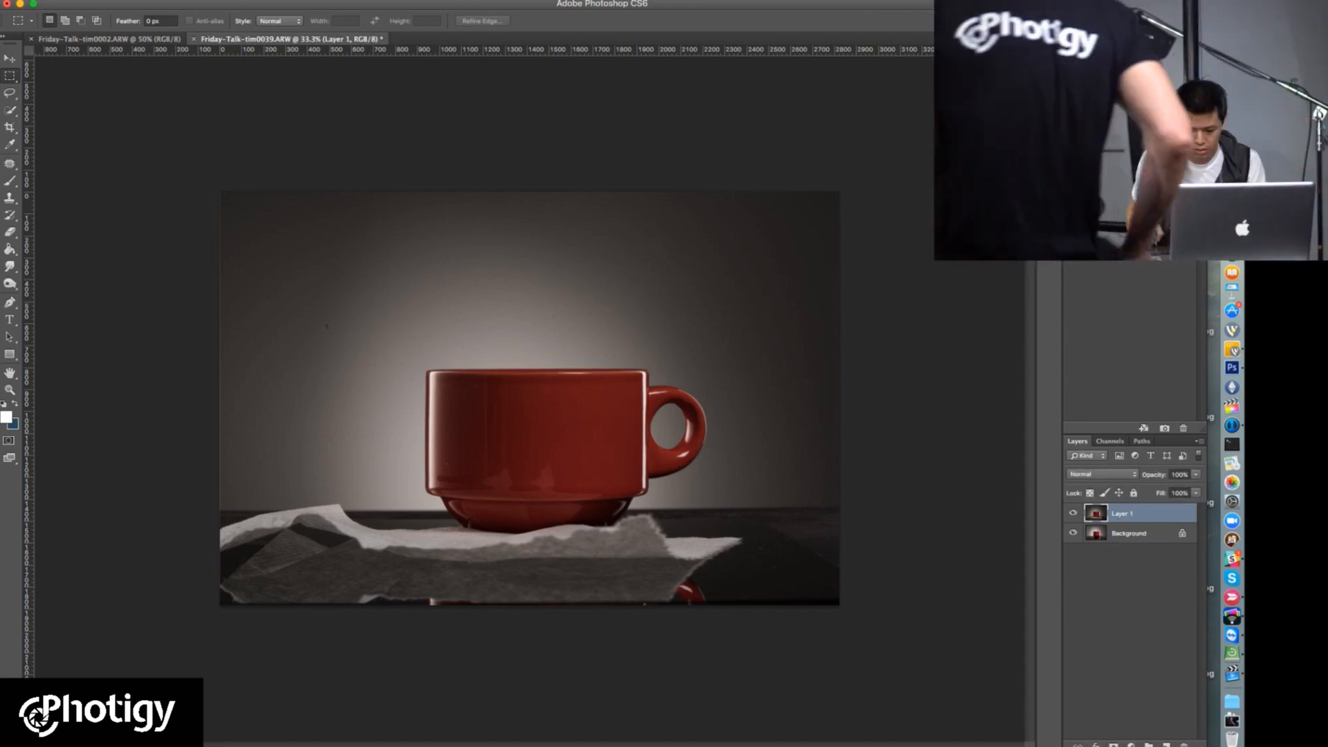
Step: Hide Layer 1 behind a black layer mask and choose a soft 81 px brush with 0% hardness
key("super+i")
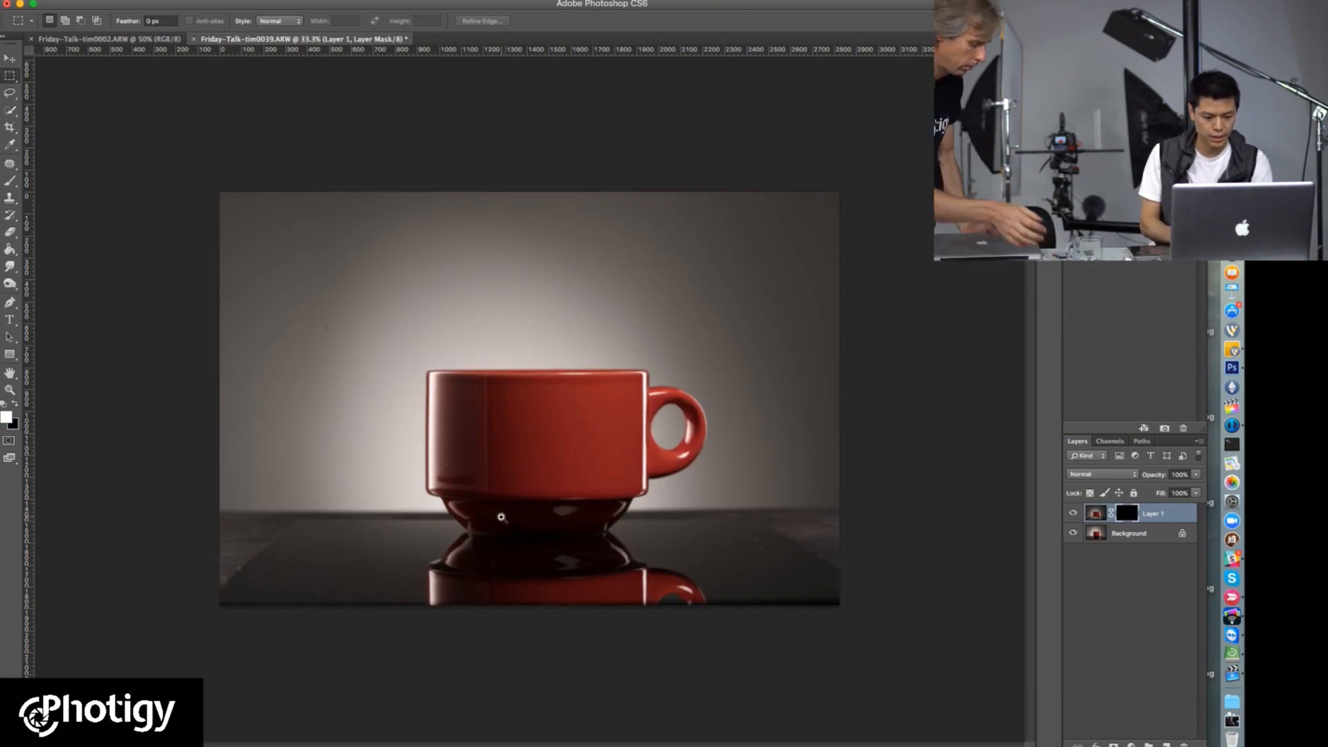
key("super+plus")
key("super+plus")
key("super+plus")
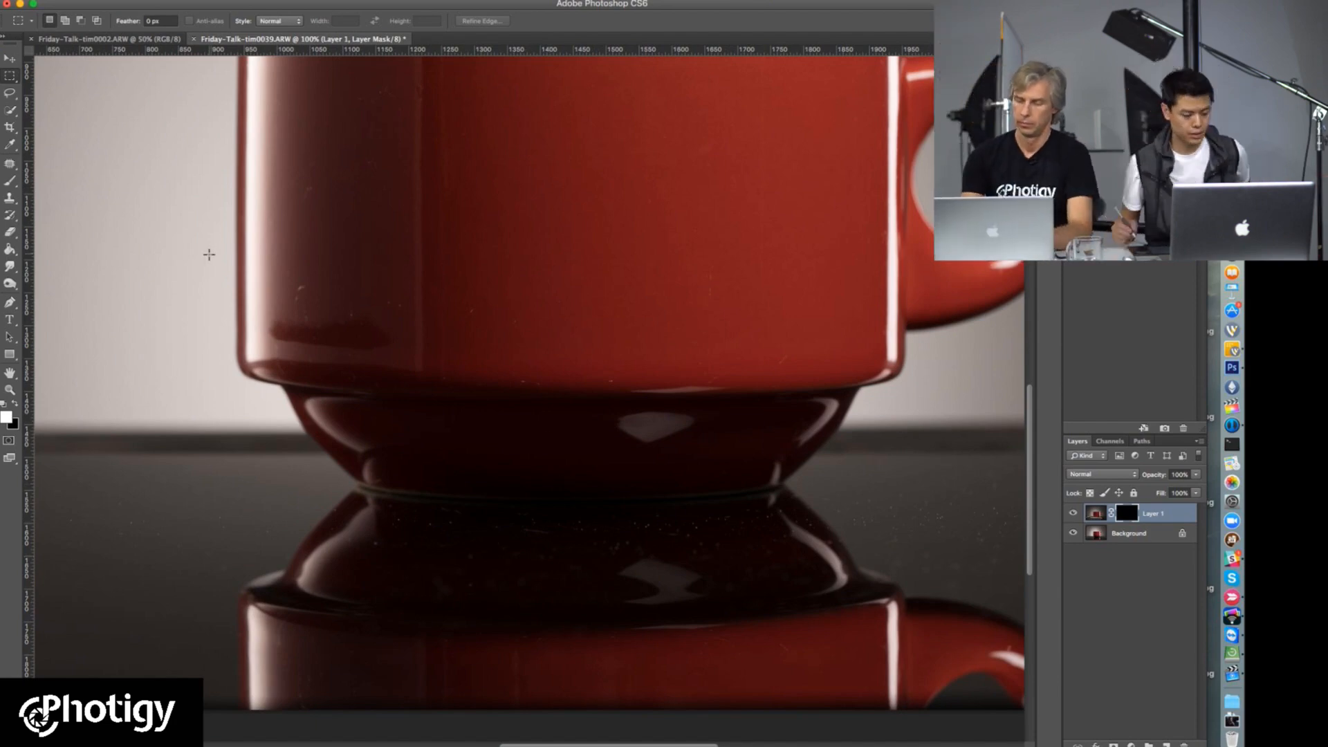
key("b")
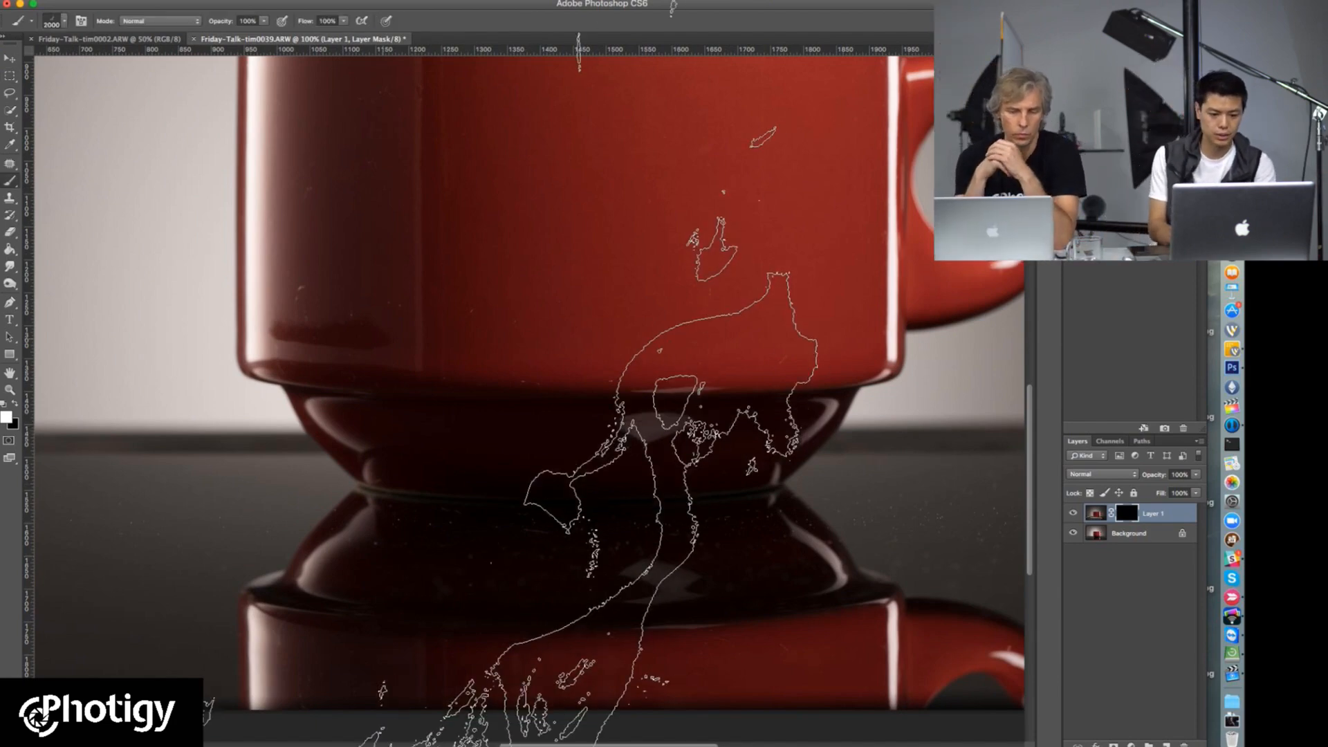
right_click(423, 156)
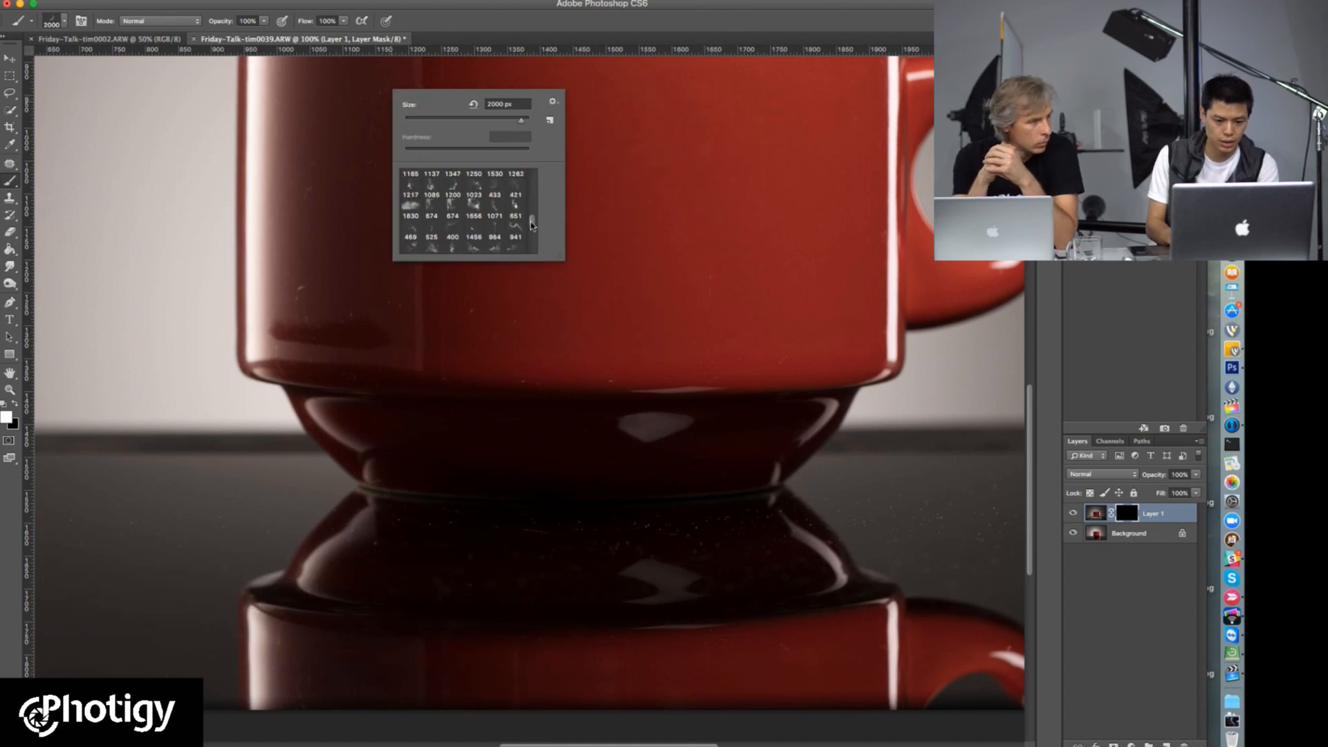
left_click_drag(531, 225, 533, 173)
left_click(496, 224)
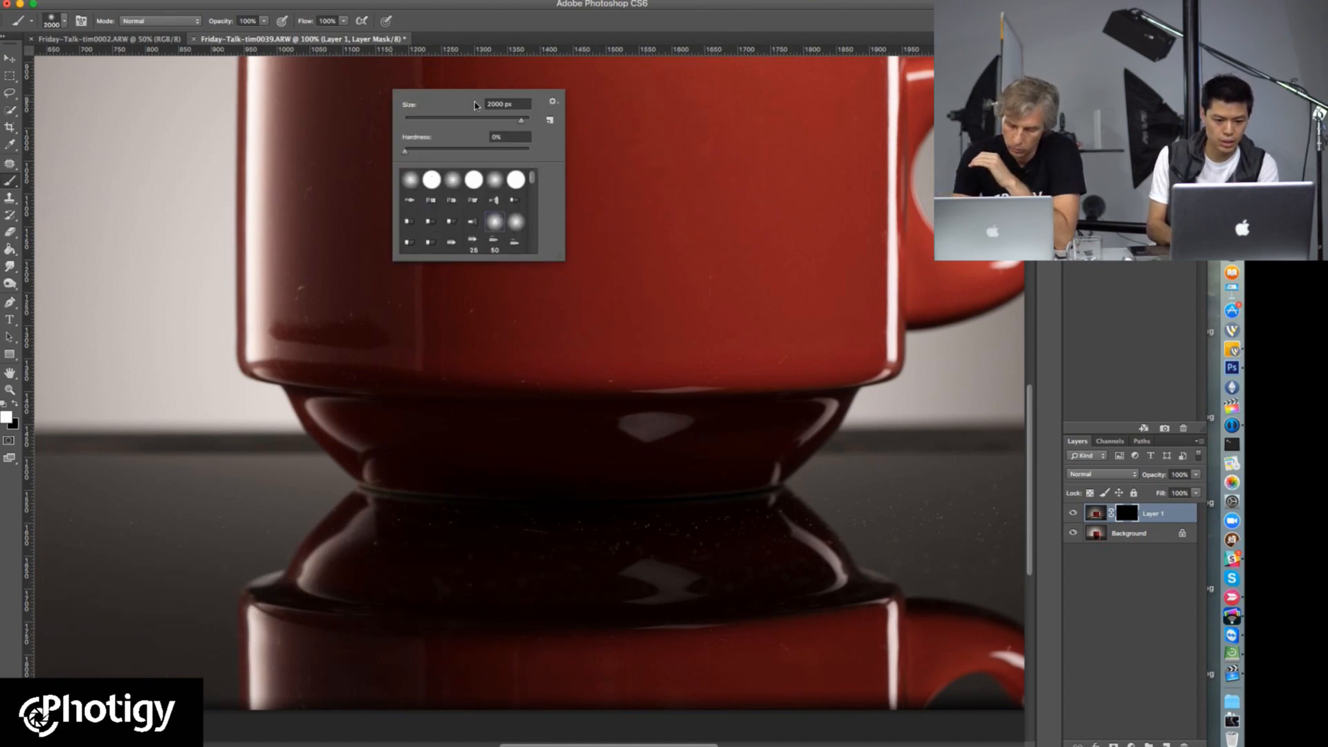
left_click_drag(515, 125, 466, 121)
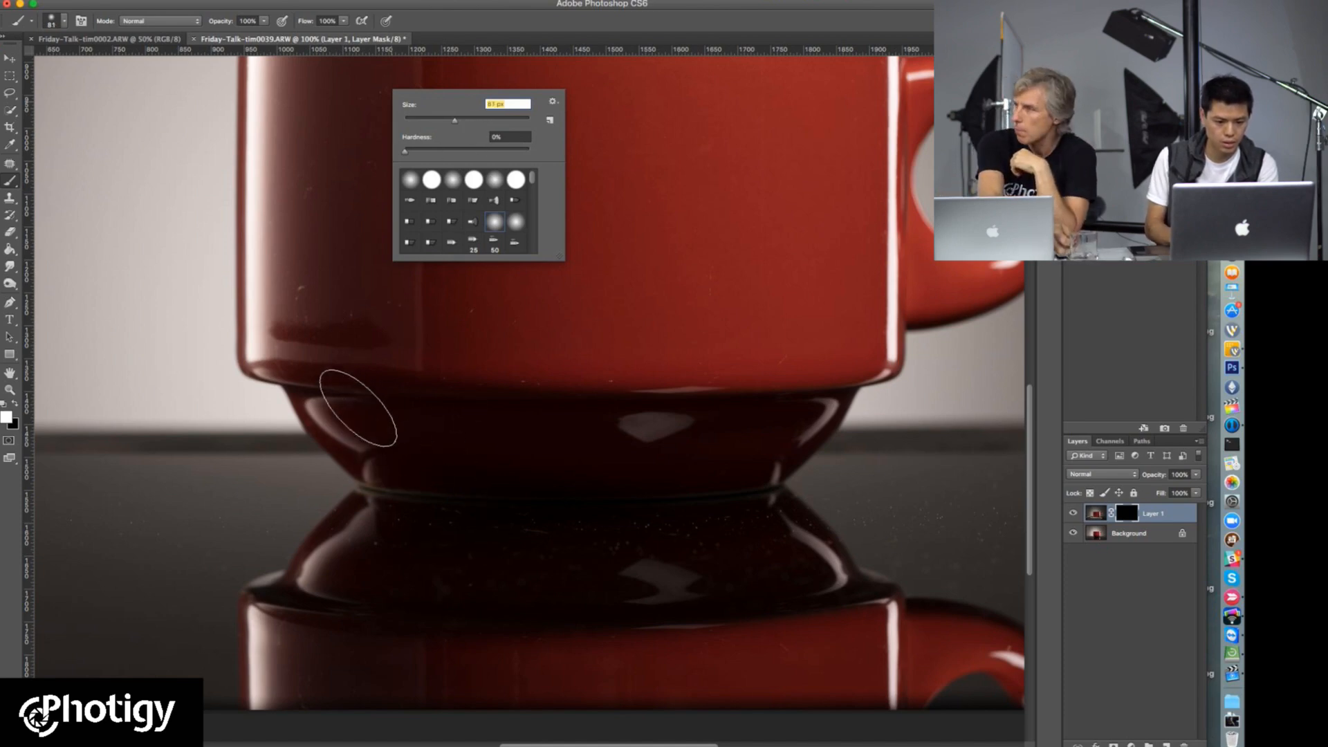
Step: Reveal Layer 1 across the cup's lower base by painting white on its mask, reducing the brush opacity to 55%
left_click(346, 420)
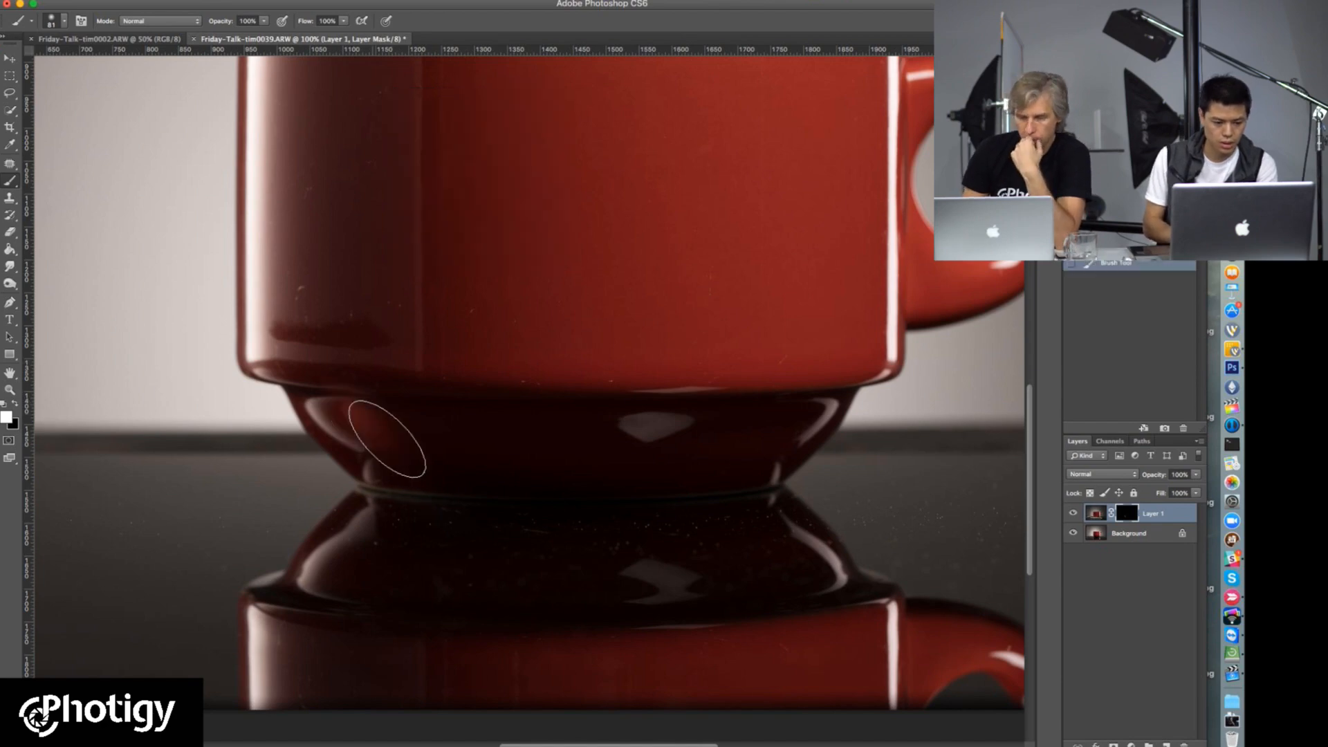
left_click(264, 21)
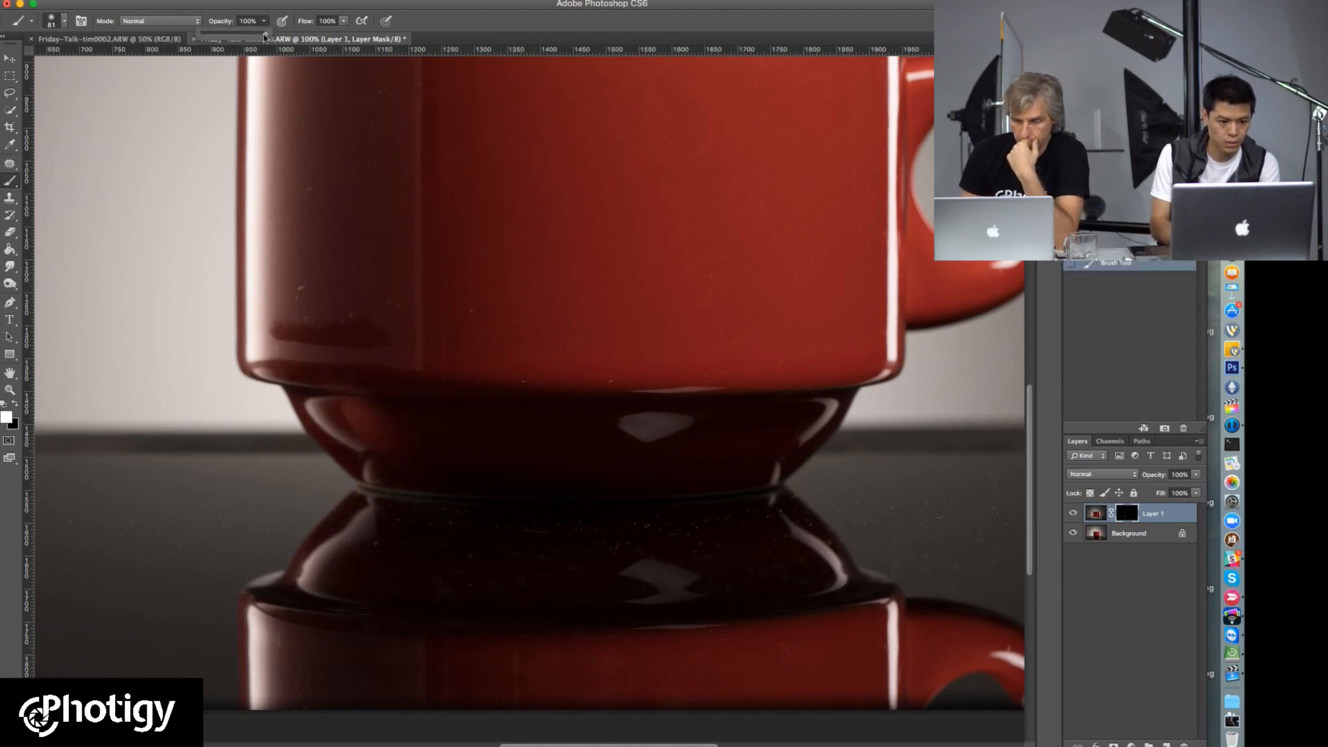
mouse_move(360, 450)
left_mouse_down()
mouse_move(367, 416)
mouse_move(333, 422)
mouse_move(567, 448)
mouse_move(492, 431)
mouse_move(674, 440)
mouse_move(500, 433)
mouse_move(575, 417)
mouse_move(768, 428)
left_mouse_up()
mouse_move(415, 380)
left_mouse_down()
mouse_move(446, 385)
mouse_move(385, 400)
left_mouse_up()
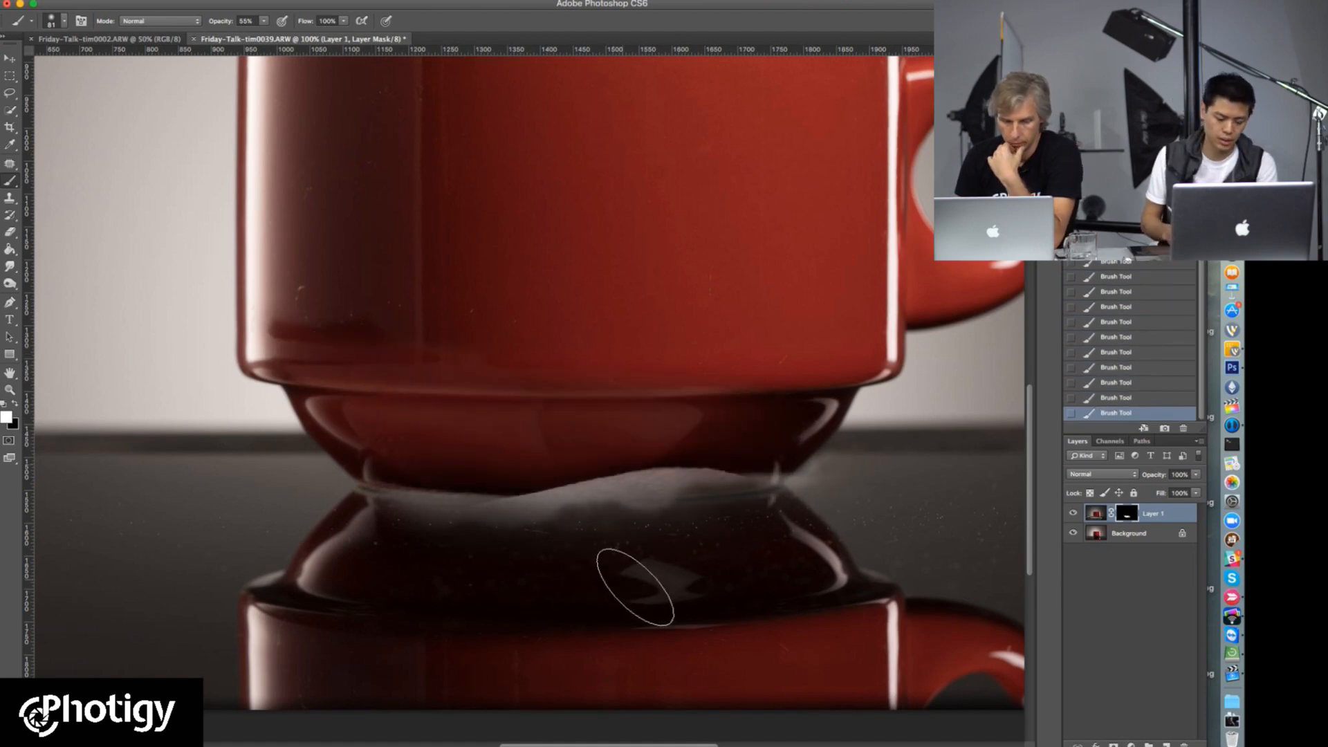
Step: Paint black on Layer 1's mask to remove the spill below the cup's base, raising the brush opacity to 100%
key("x")
mouse_move(585, 542)
left_mouse_down()
mouse_move(510, 557)
mouse_move(371, 533)
mouse_move(720, 496)
mouse_move(444, 549)
left_mouse_up()
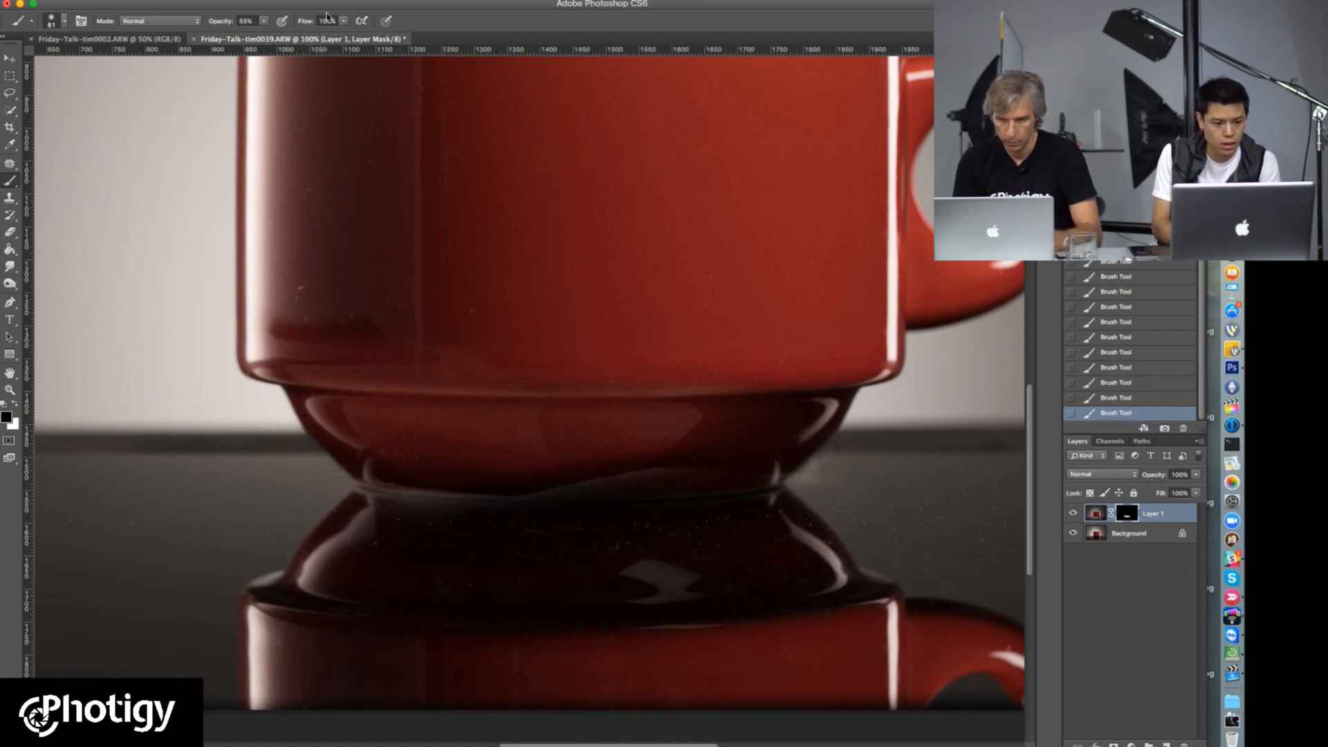
left_click(264, 22)
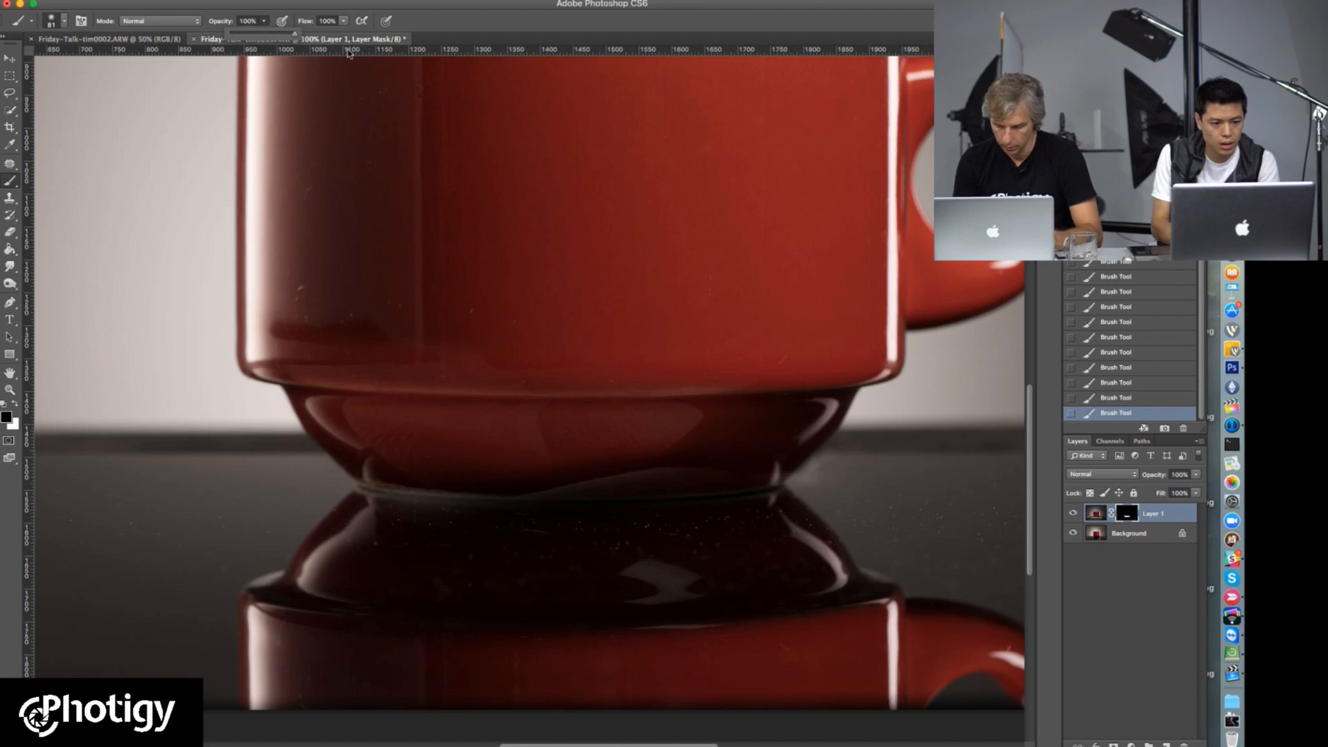
left_click_drag(590, 520, 751, 466)
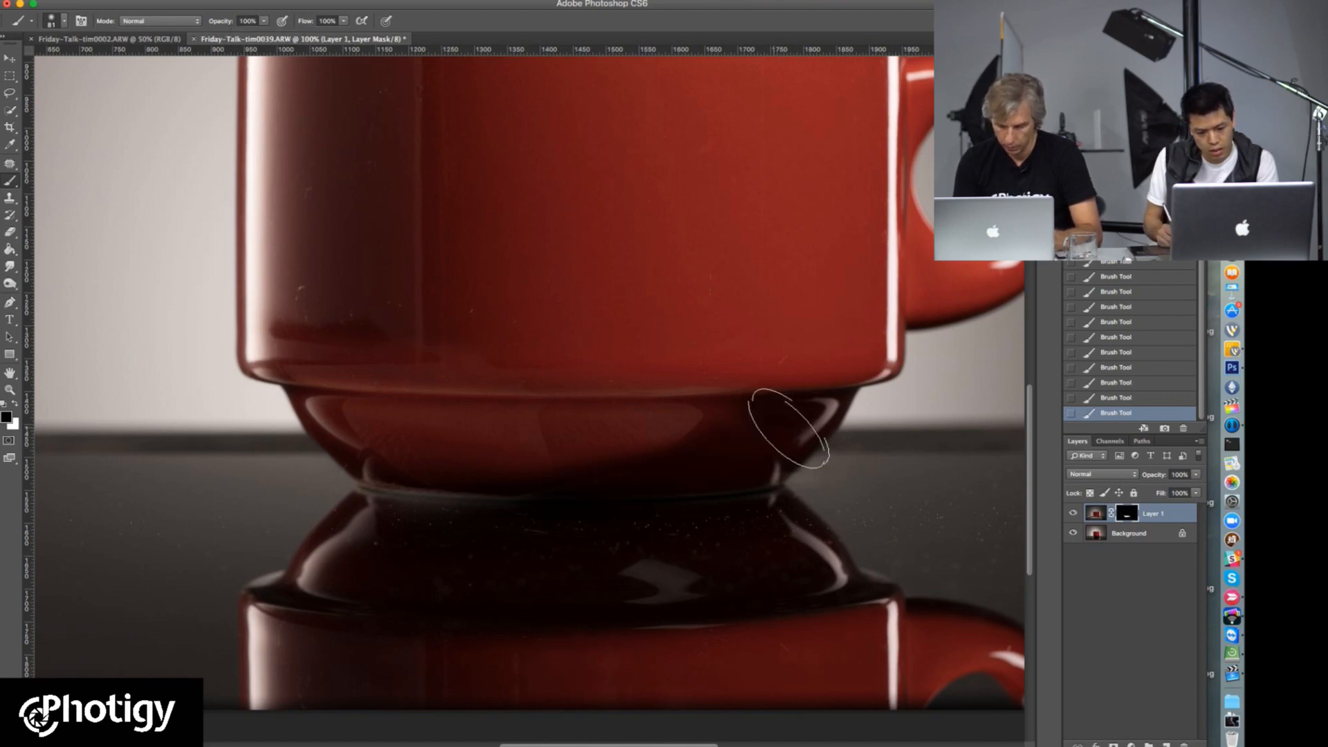
Step: Enlarge the brush to 193 px and paint black on the mask along the underside of the cup's base
right_click(669, 398)
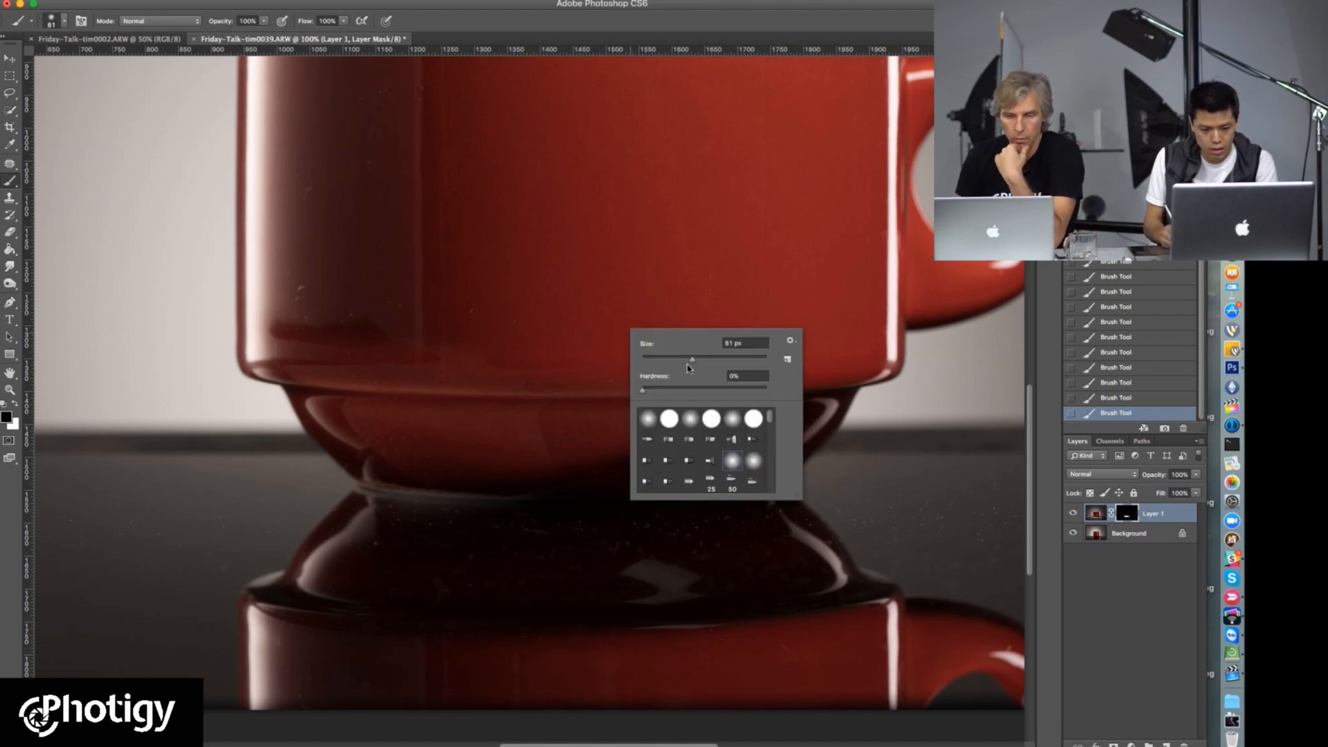
left_click_drag(692, 363, 734, 360)
left_click_drag(704, 520, 436, 550)
left_click_drag(747, 496, 598, 546)
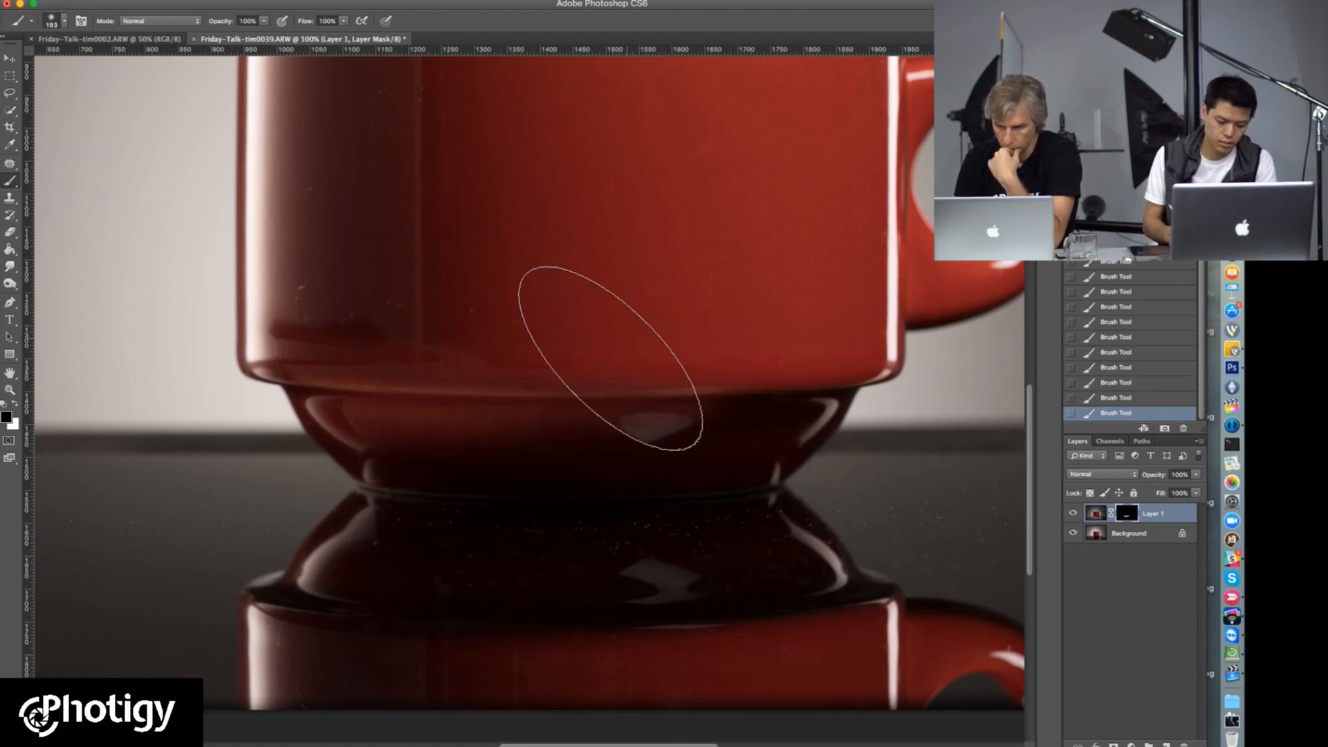
Step: Paint white on the mask with the large brush to reveal Layer 1 over the cup's lower body and base
key("x")
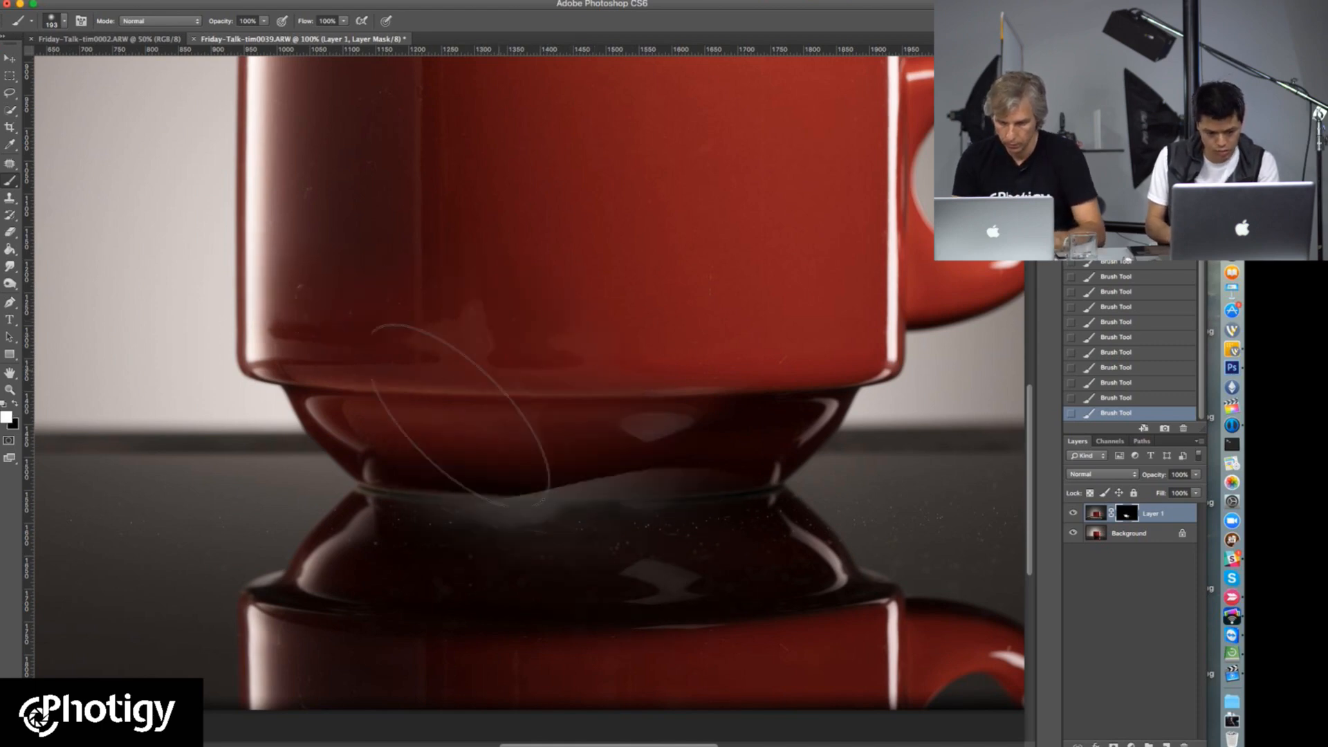
right_click(473, 307)
left_click_drag(762, 514, 696, 546)
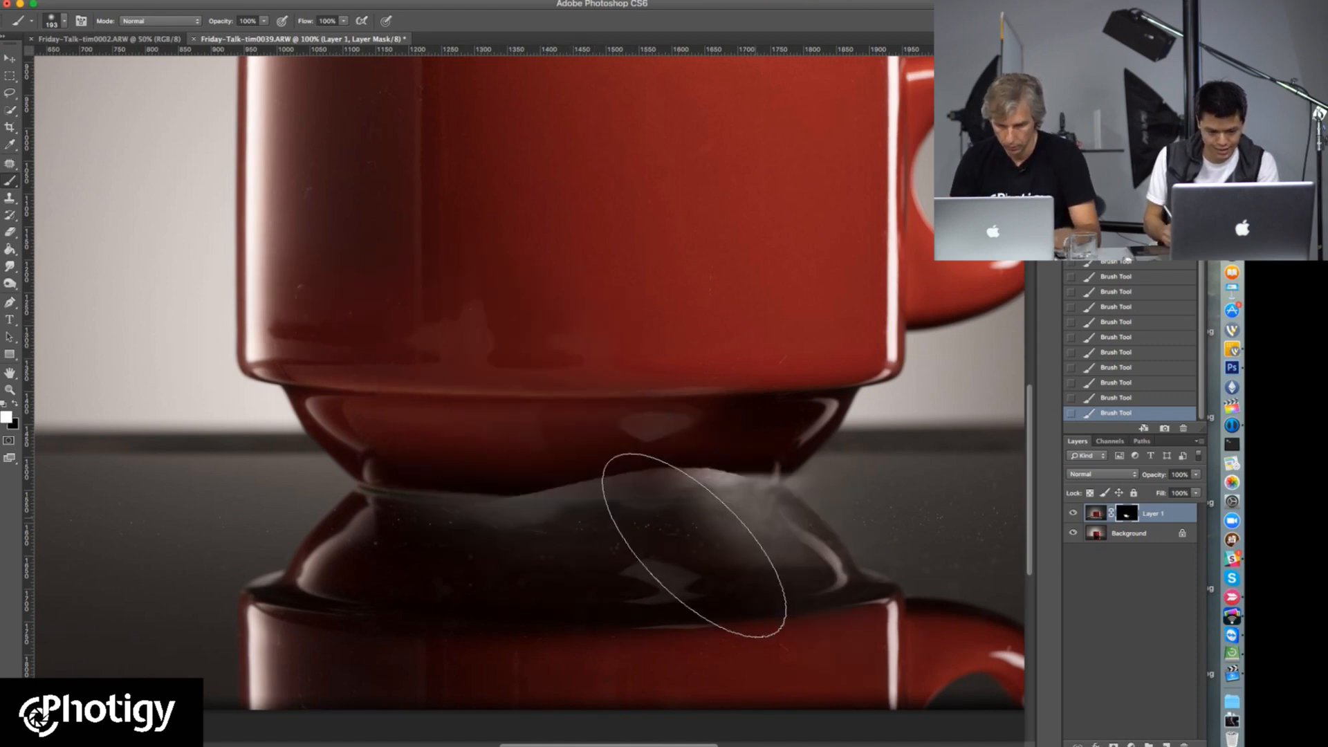
Step: Reduce the brush to 79 px and paint black on the mask to hide the paper spill beneath the cup's base
right_click(614, 462)
left_click(658, 483)
left_click(399, 559)
key("x")
mouse_move(345, 531)
left_mouse_down()
mouse_move(554, 554)
mouse_move(372, 545)
mouse_move(691, 532)
mouse_move(519, 542)
mouse_move(816, 510)
mouse_move(647, 554)
mouse_move(804, 569)
mouse_move(690, 516)
left_mouse_up()
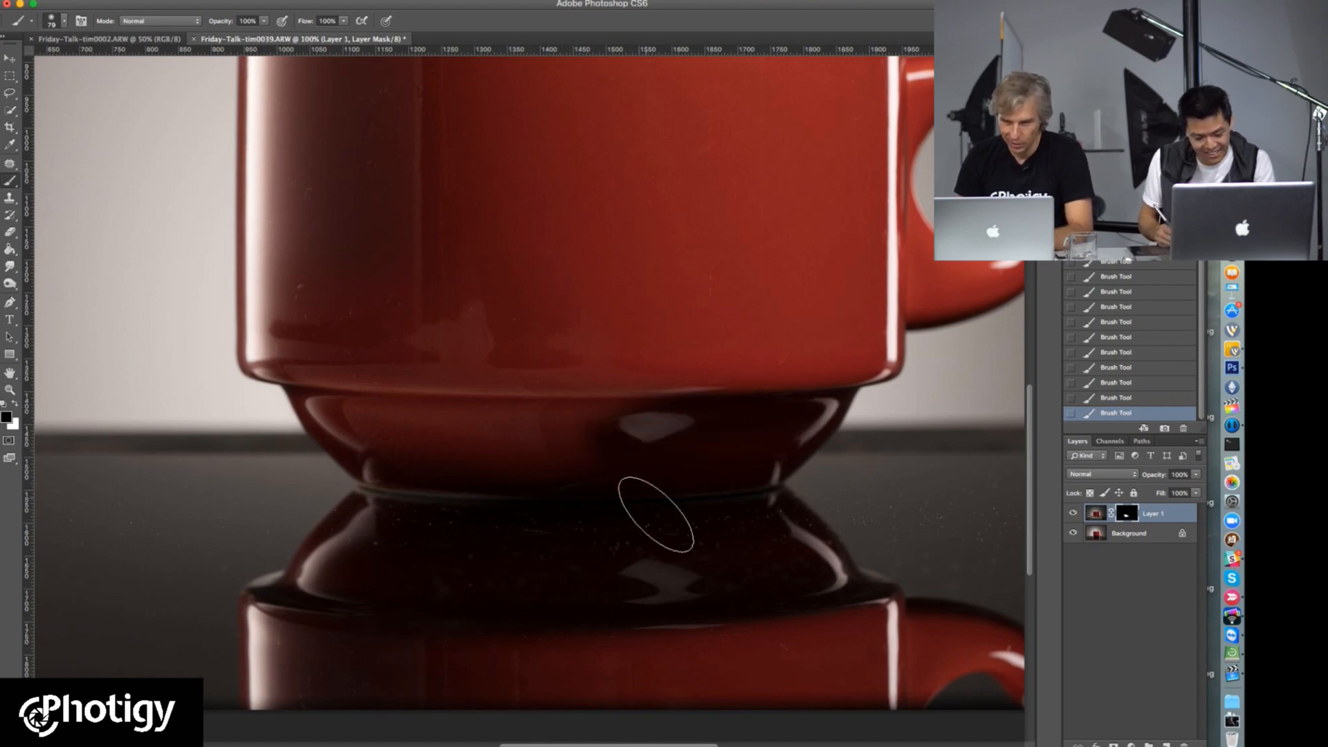
Step: Reveal the right half of the cup's base with white and clean the spill beneath it with a 54 px black brush
key("x")
left_click_drag(751, 375, 555, 397)
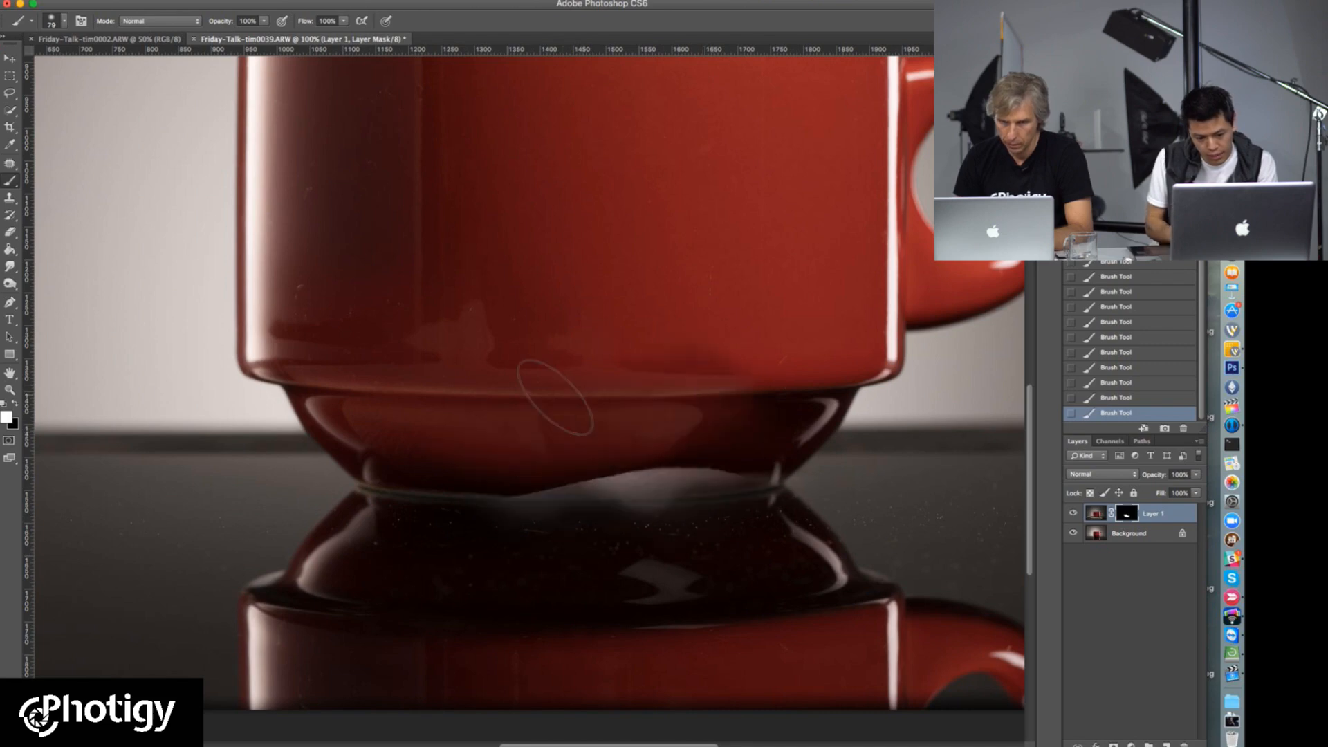
key("x")
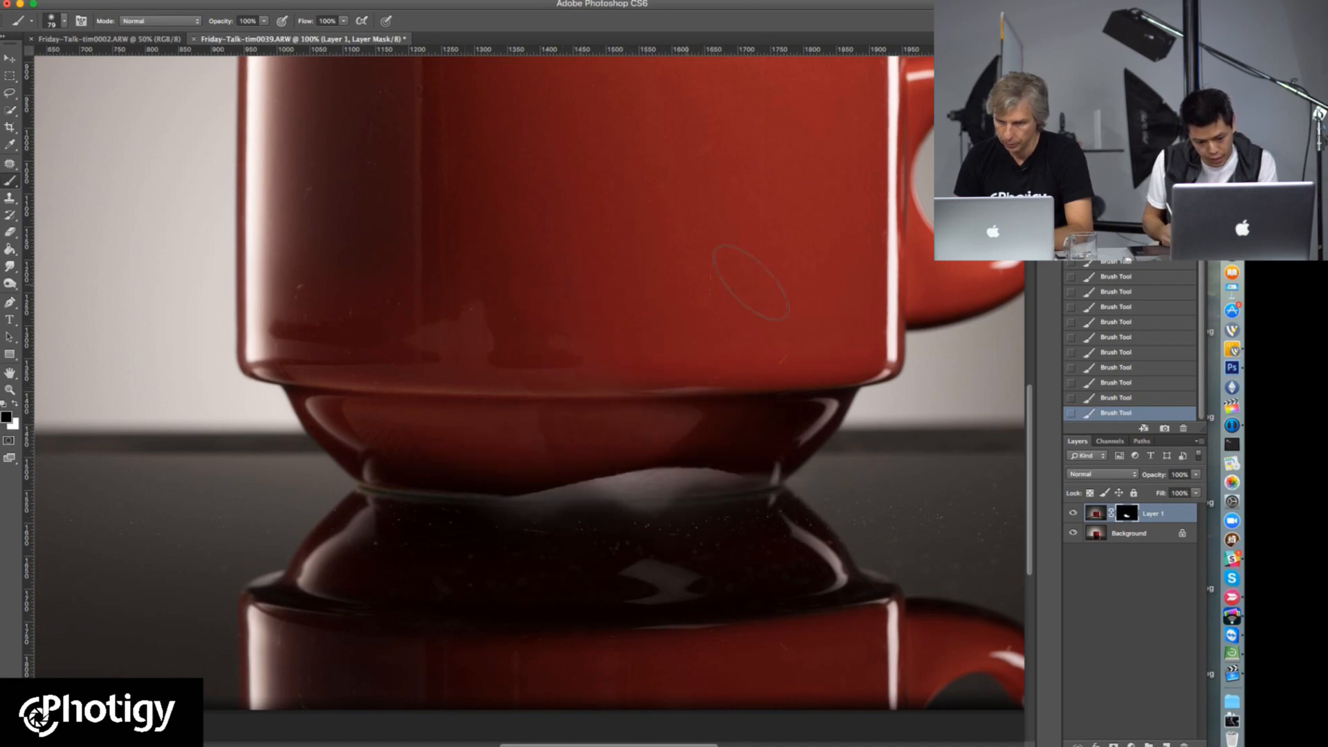
right_click(672, 473)
left_click_drag(742, 482, 736, 482)
mouse_move(533, 525)
left_mouse_down()
mouse_move(593, 517)
mouse_move(520, 526)
mouse_move(613, 504)
mouse_move(594, 525)
mouse_move(763, 482)
mouse_move(664, 505)
left_mouse_up()
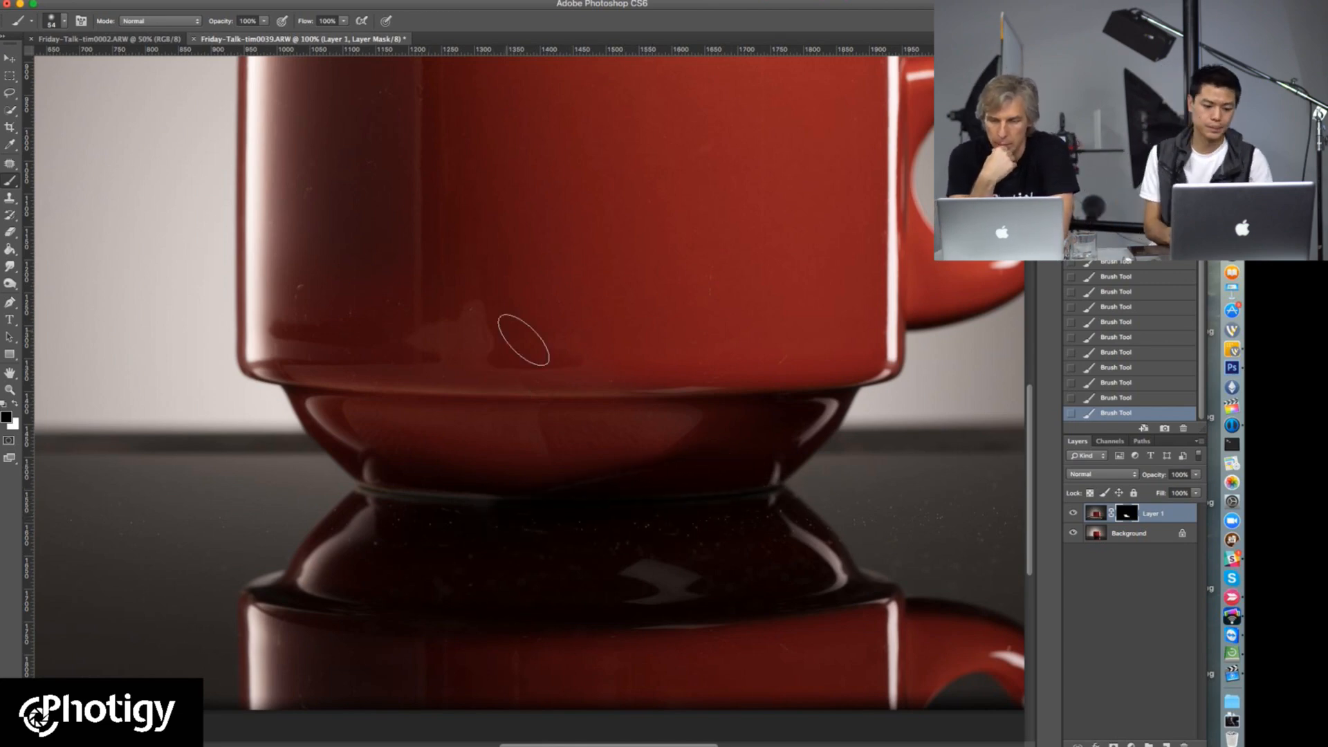
Step: Examine the blended cup and its base in the whole picture at several magnifications
left_click(573, 372, "super")
left_click(572, 376, "alt+super")
left_click(652, 377, "alt+super")
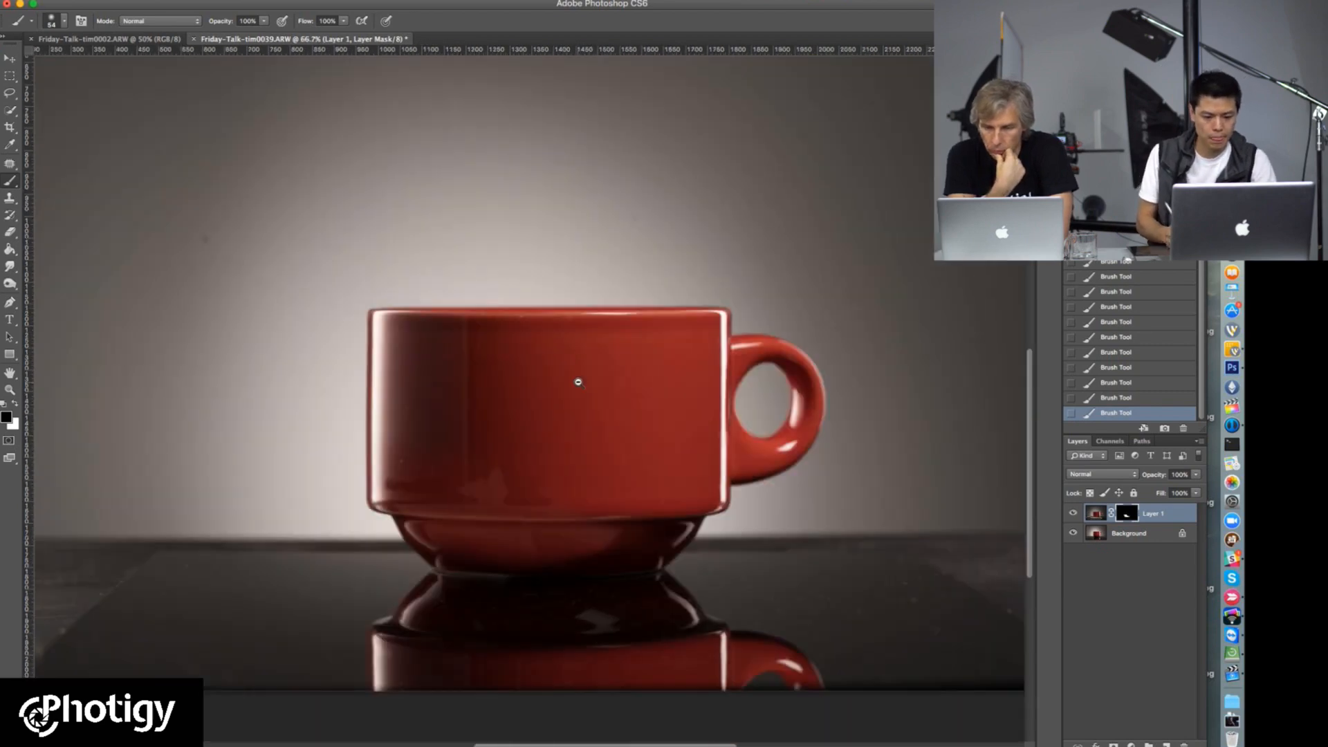
left_click(614, 382, "alt+super")
left_click(637, 576, "alt+super")
left_click(611, 480, "alt+super")
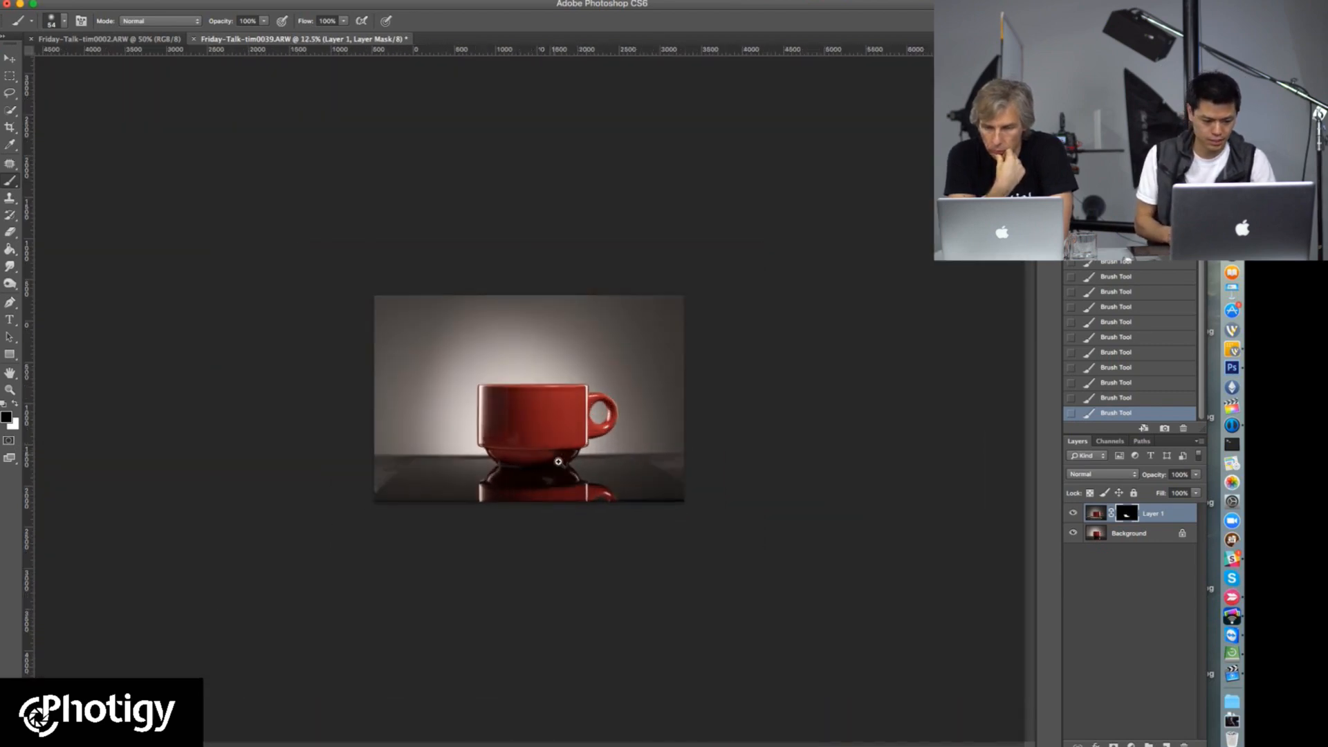
left_click(556, 460, "super")
left_click(557, 461, "super")
left_click(560, 464, "super")
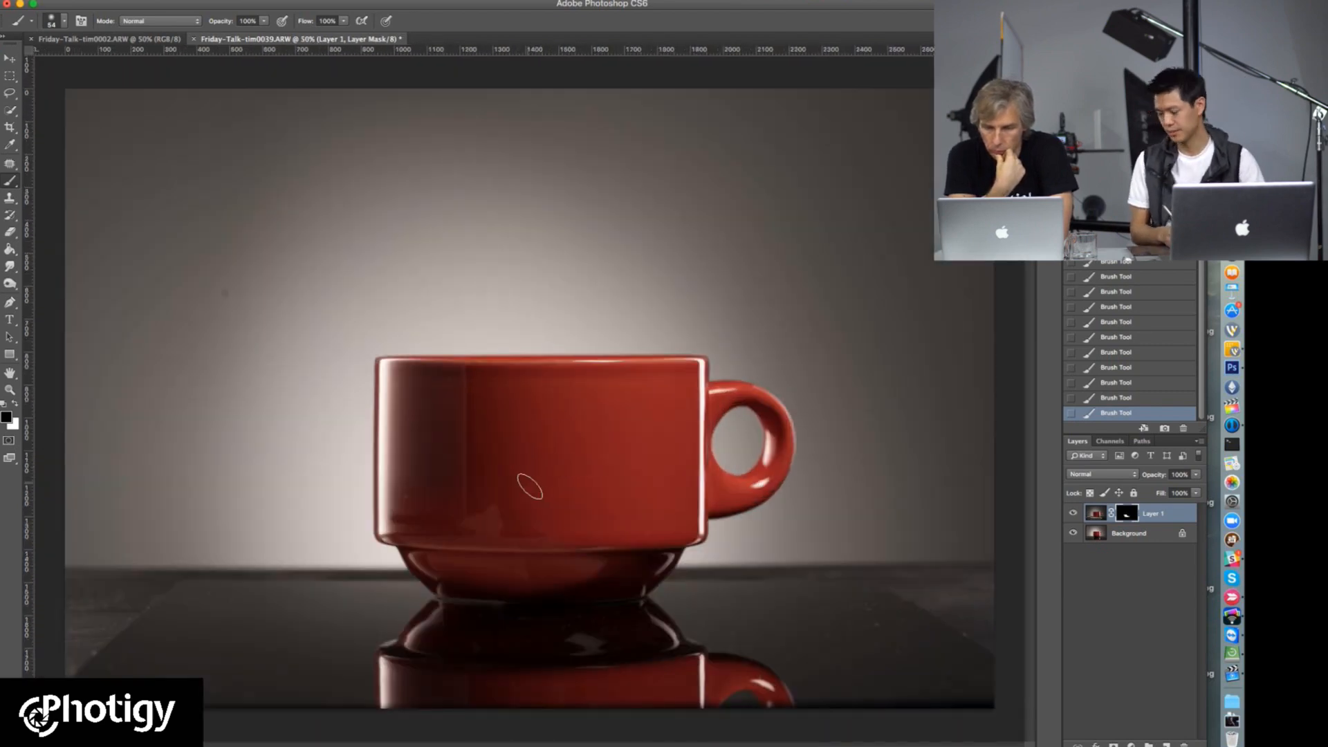
Step: Touch up the mask along the cup's base with white and clear the resulting spill beneath it
key("x")
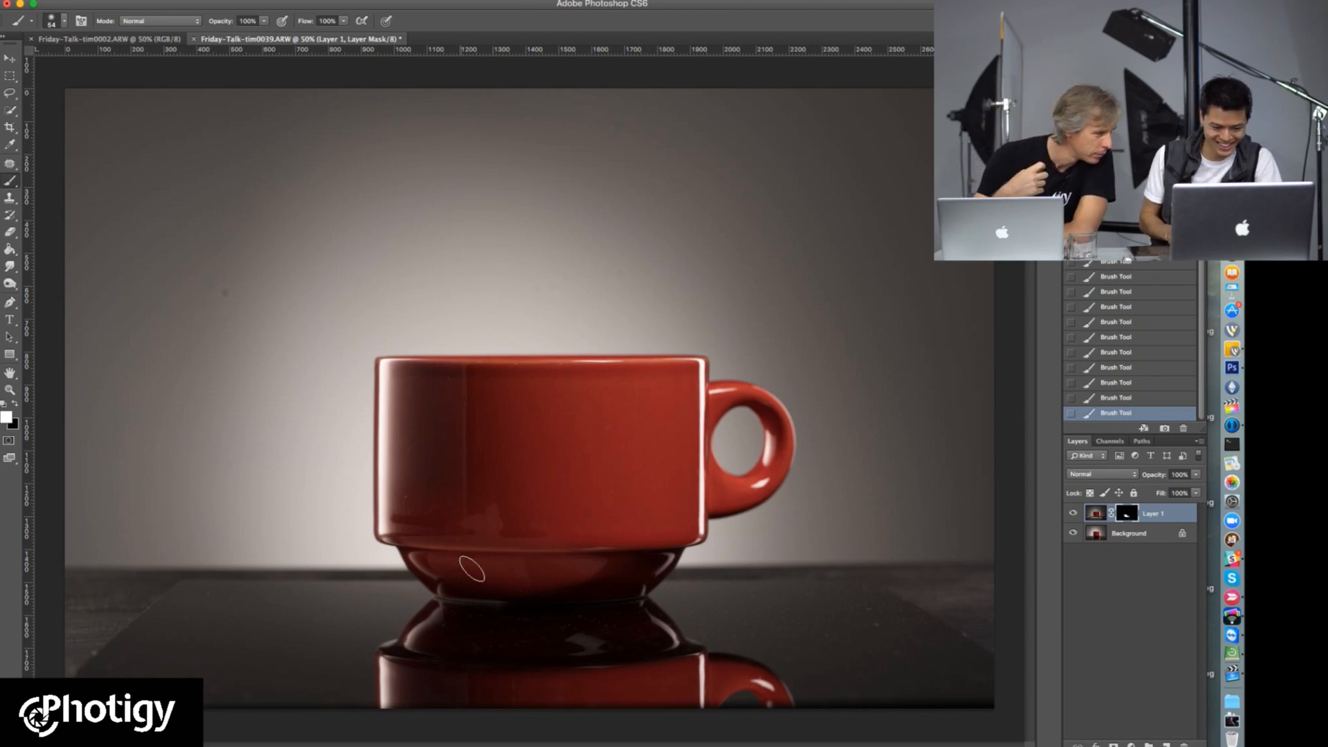
left_click_drag(605, 579, 447, 589)
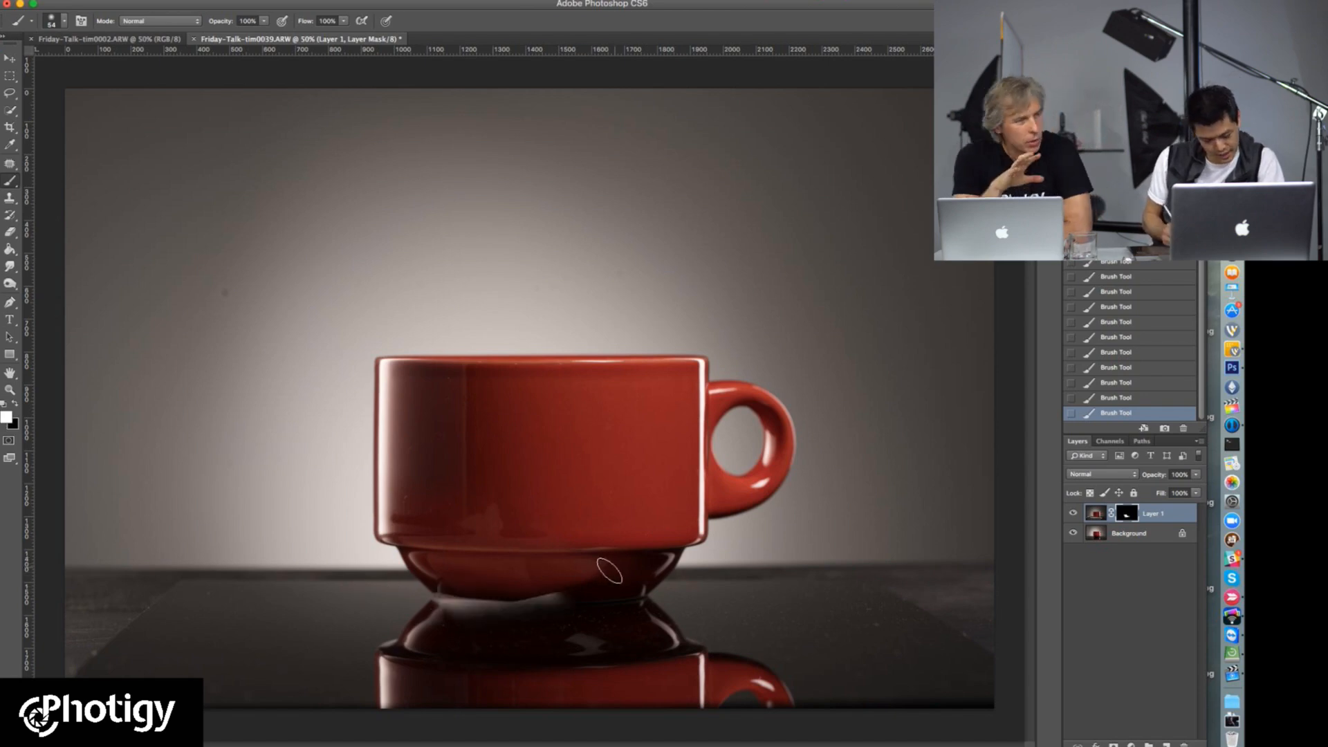
key("x")
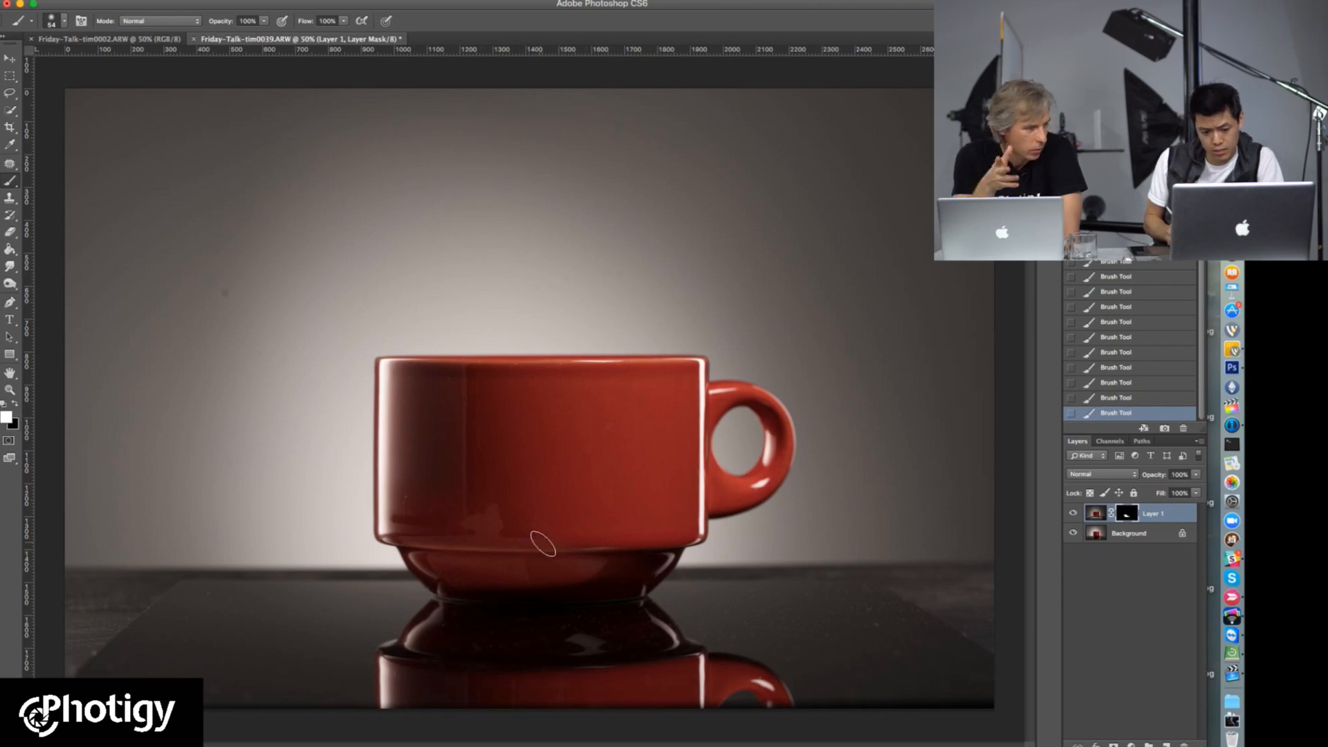
Step: Switch to a circular soft 78 px brush with 0% hardness and paint white at the base's lower-left edge
right_click(538, 508)
left_click_drag(592, 542, 566, 540)
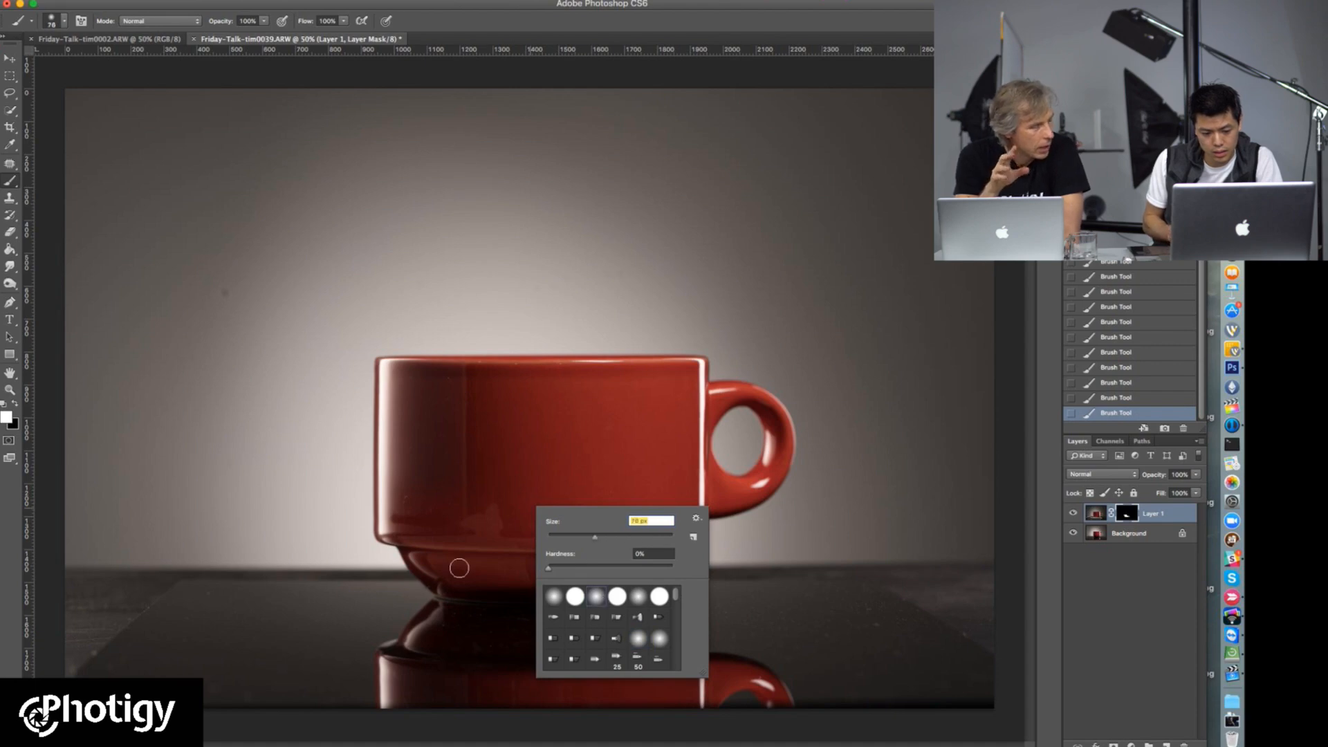
key("Return")
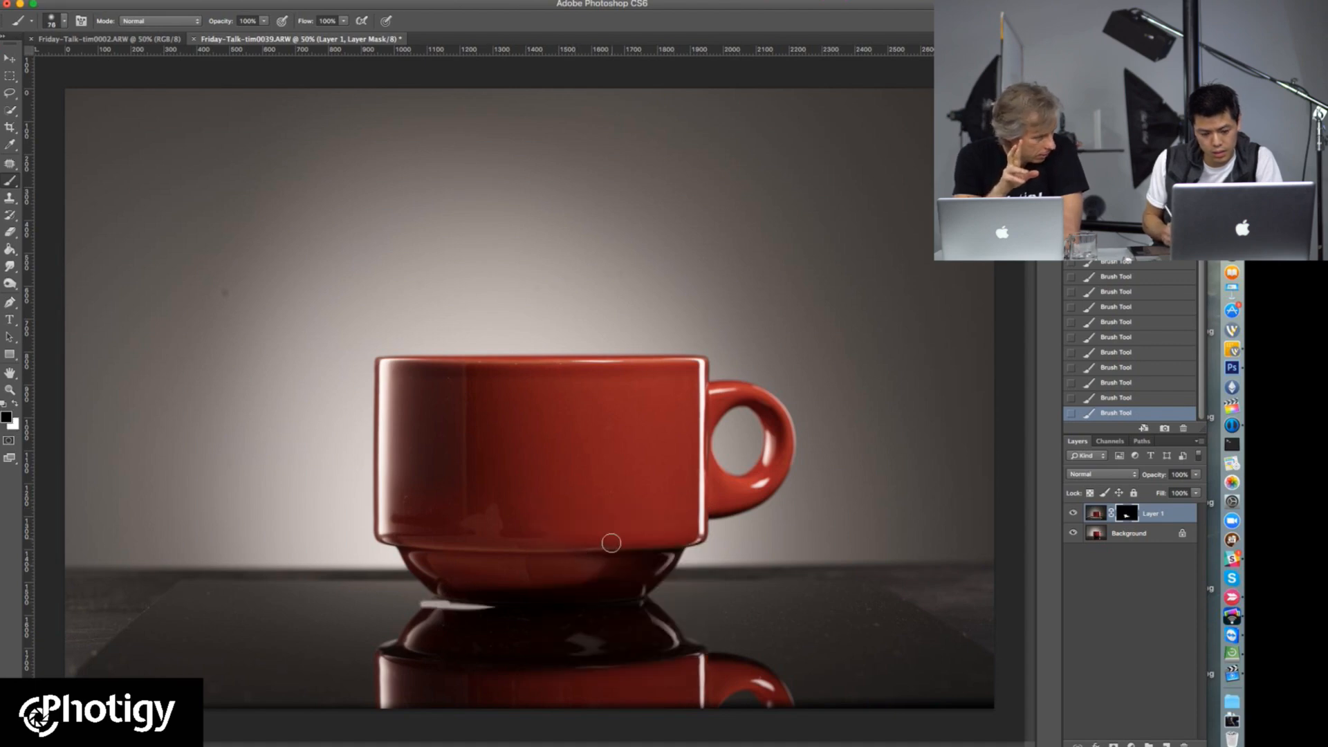
Step: Display the brush presets as stroke thumbnails
right_click(611, 543)
left_click(759, 563)
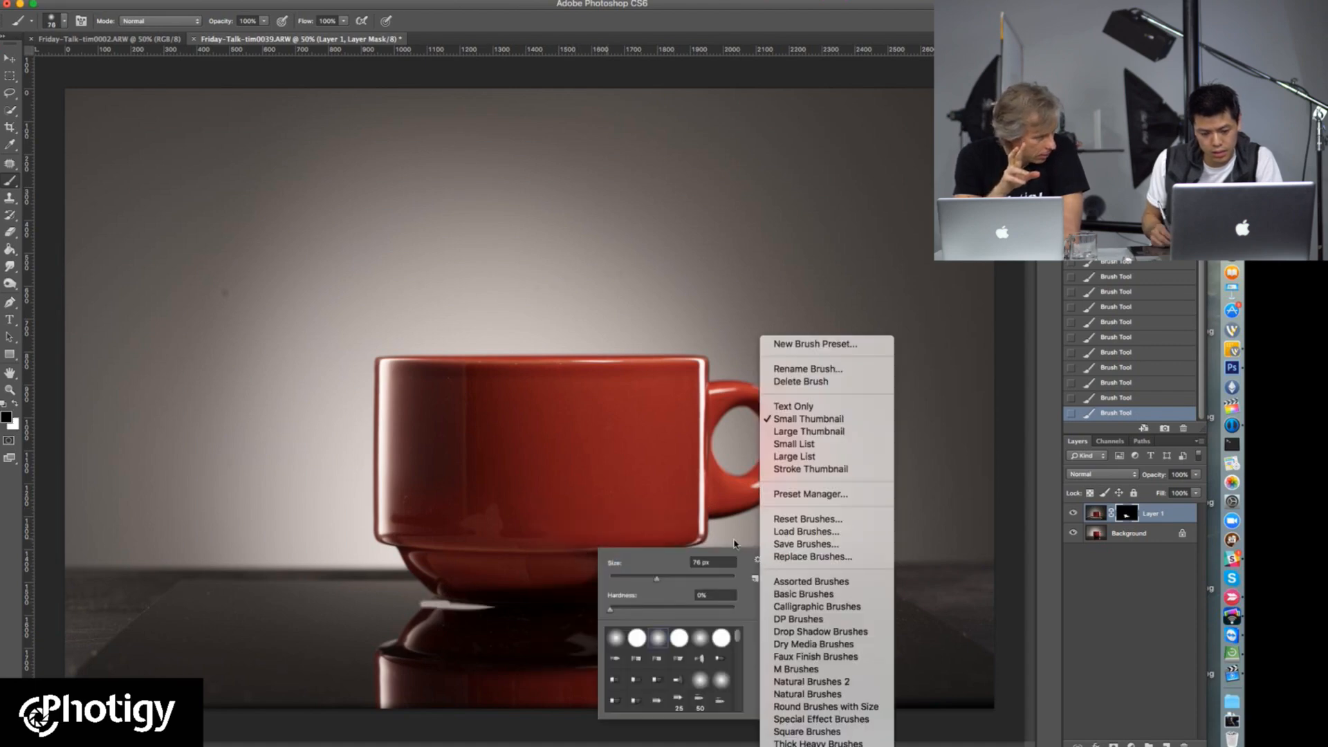
left_click(843, 470)
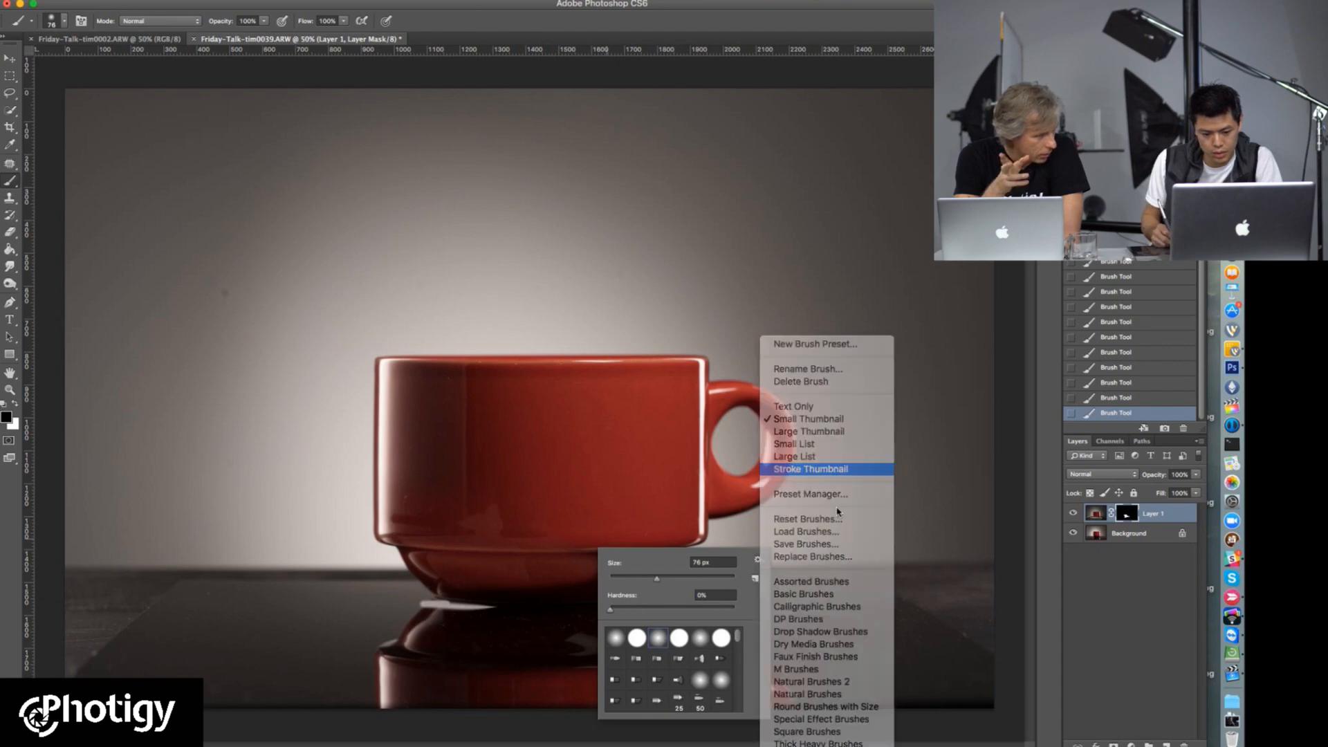
Step: Look through the brush stroke previews and mask out the pale spill under the cup's lower-left base with black
scroll(740, 642, "down", 5)
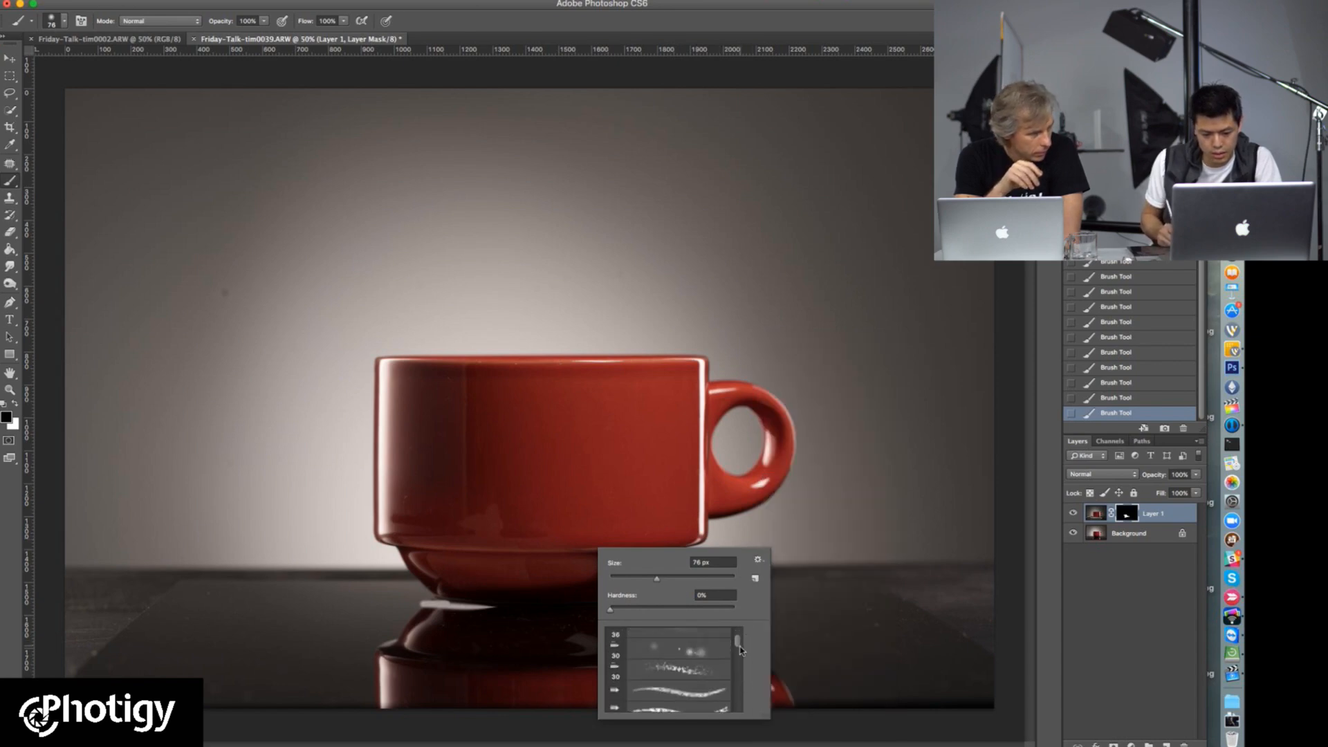
scroll(740, 646, "up", 5)
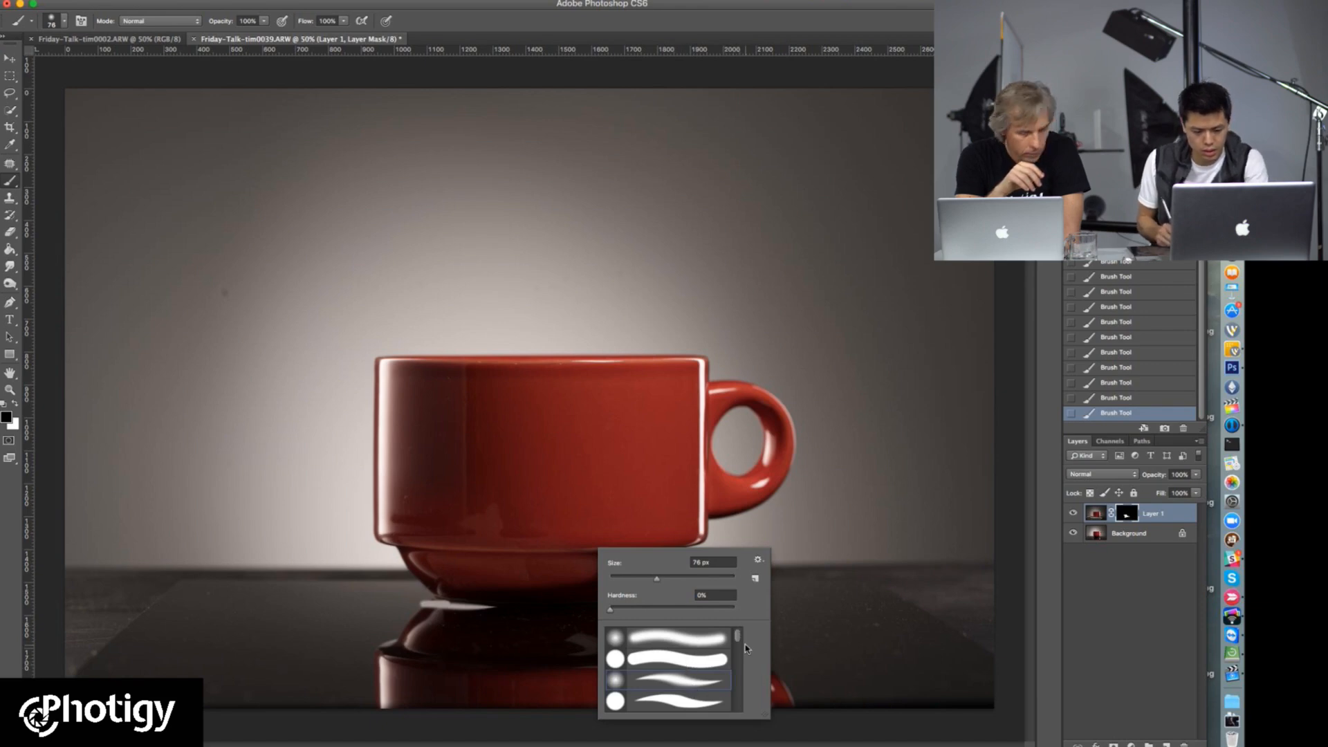
scroll(738, 641, "down", 3)
scroll(737, 647, "down", 3)
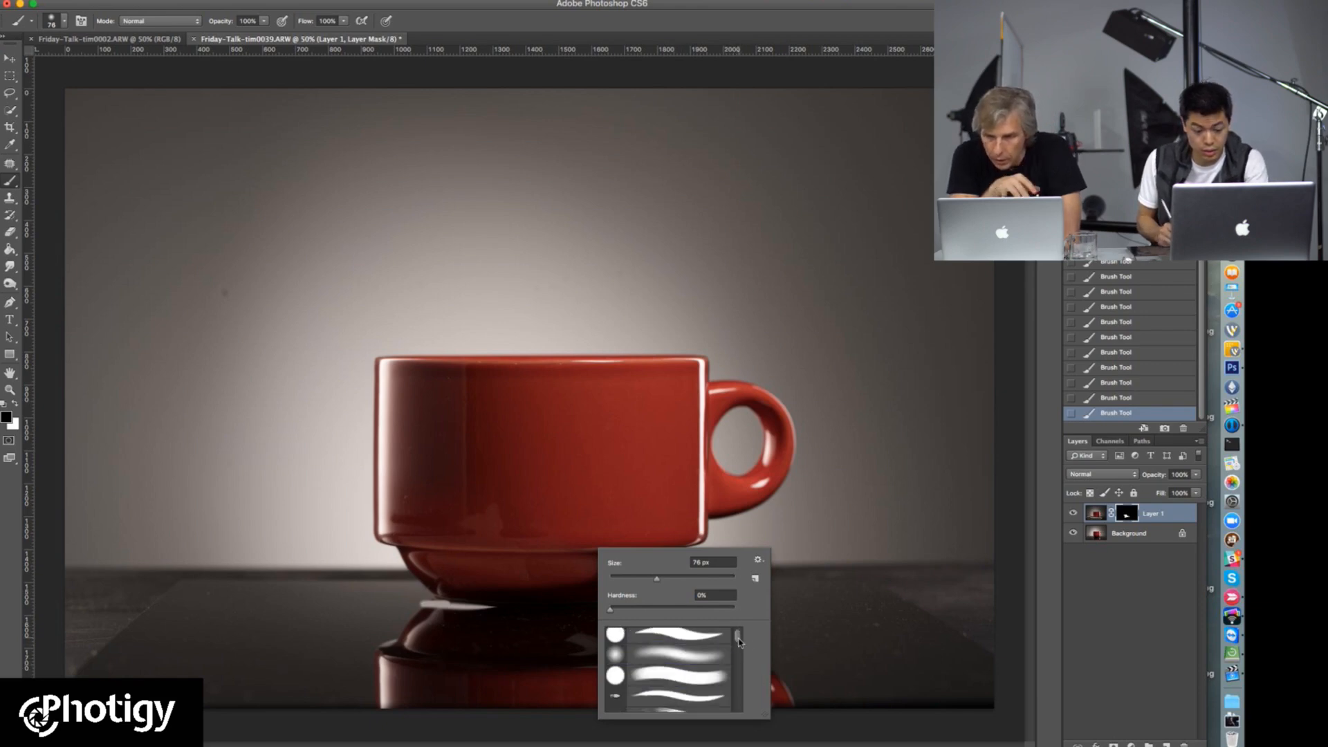
left_click_drag(736, 640, 736, 638)
scroll(736, 640, "down", 3)
scroll(737, 640, "up", 3)
scroll(737, 640, "down", 2)
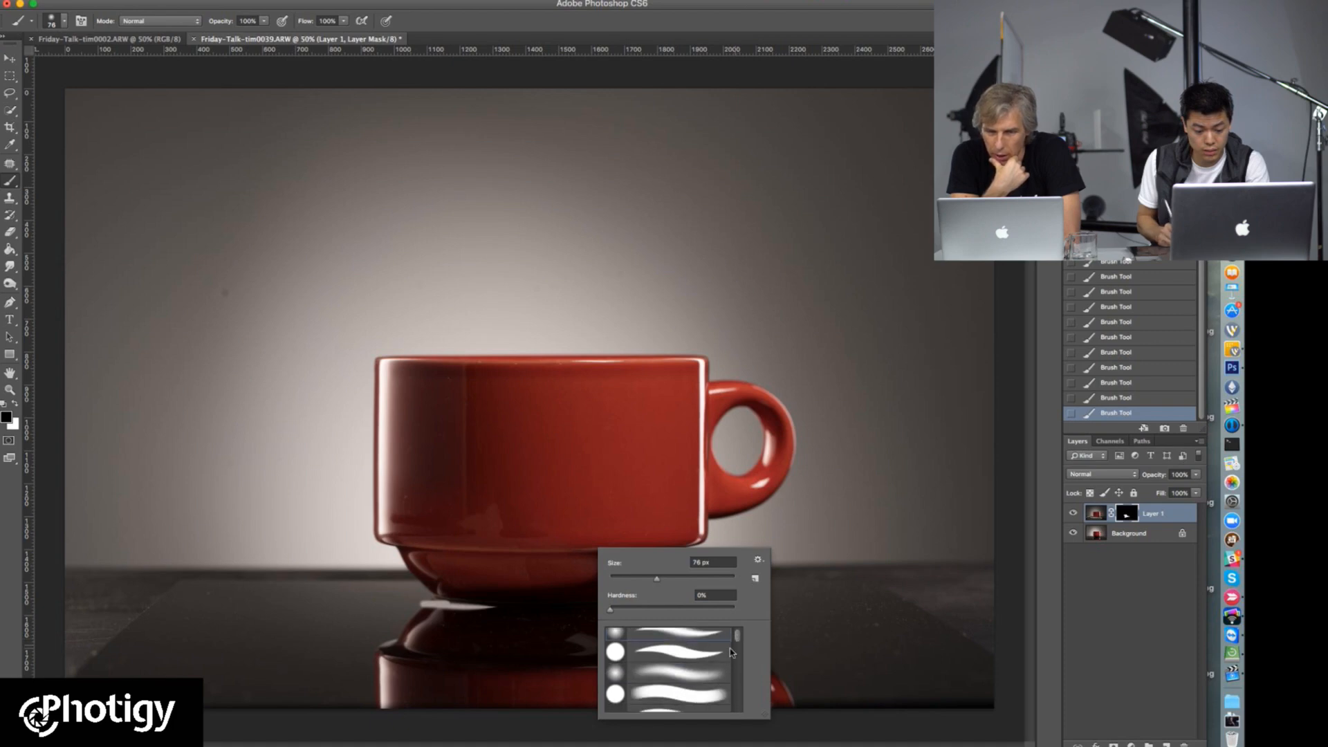
left_click(468, 608)
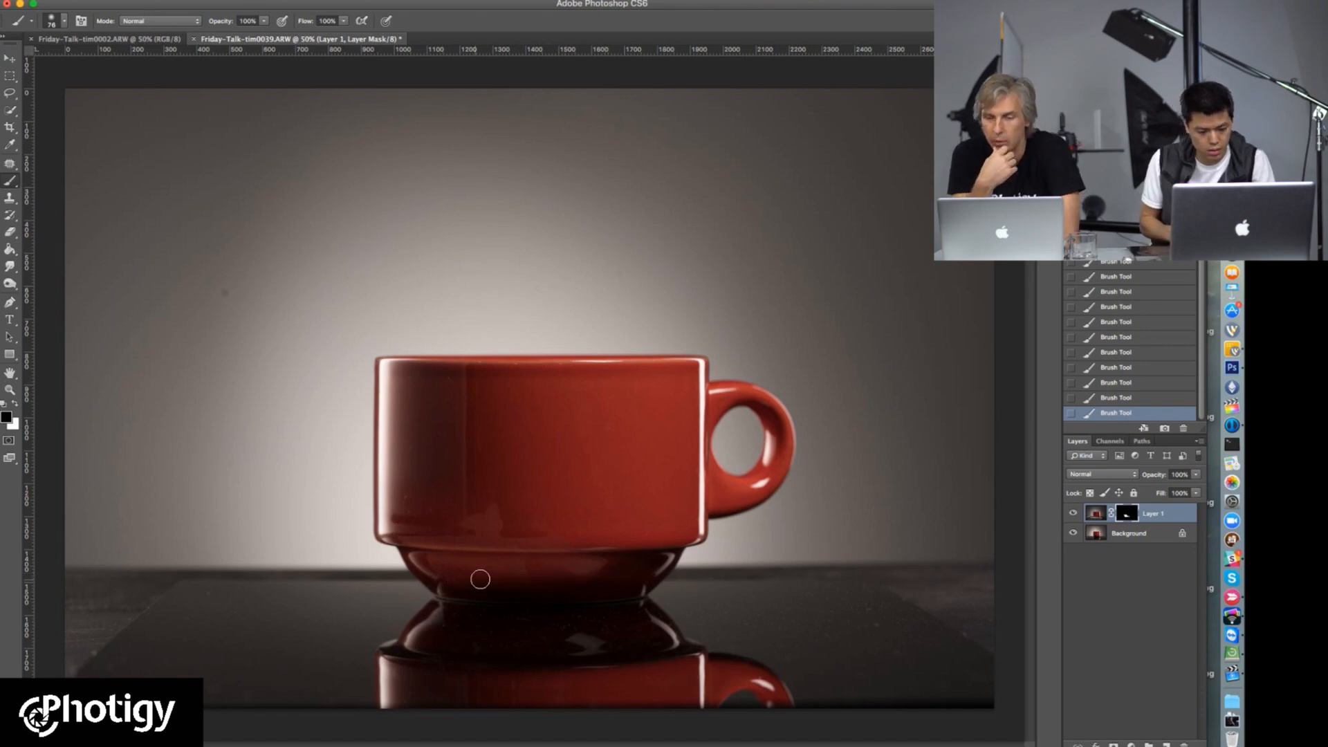
Step: Compare the cup composite with Layer 1 hidden and shown, and with its layer mask disabled and enabled
mouse_move(515, 596)
left_mouse_down()
mouse_move(600, 594)
mouse_move(492, 617)
left_mouse_up()
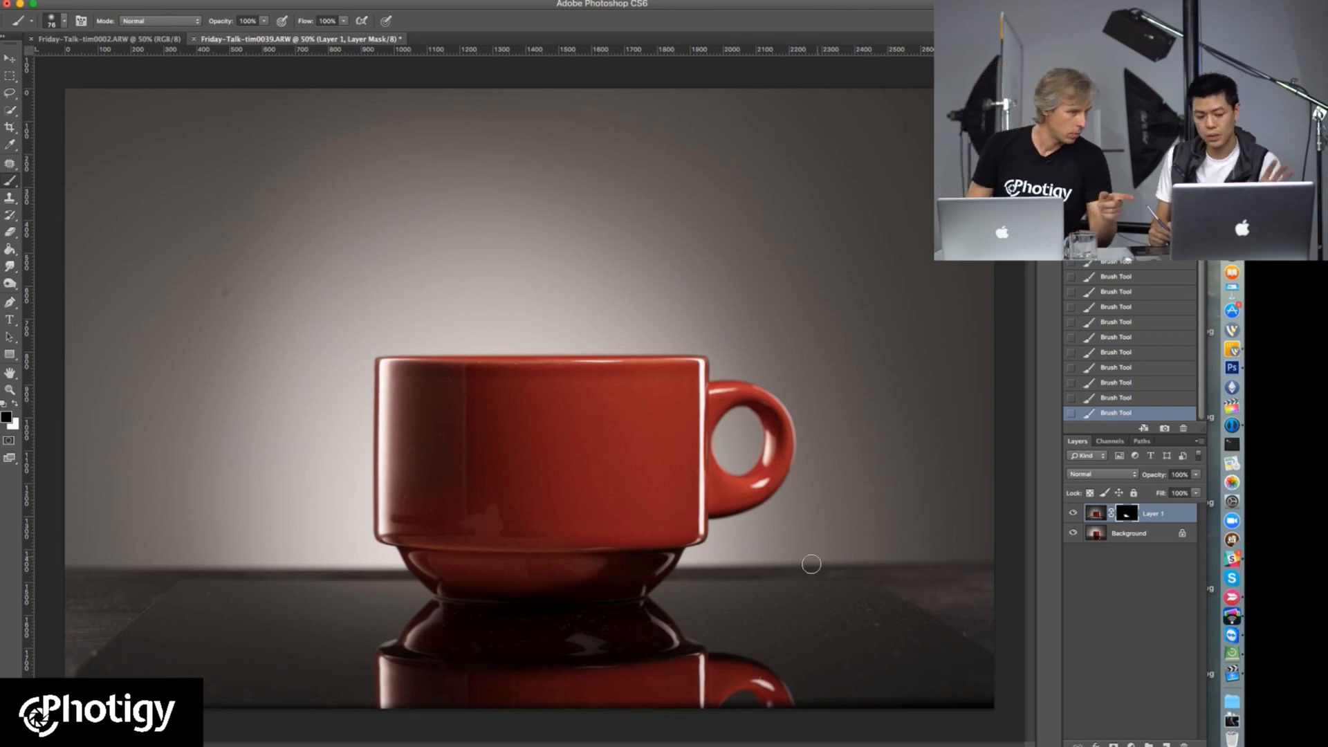
left_click_drag(468, 546, 610, 547)
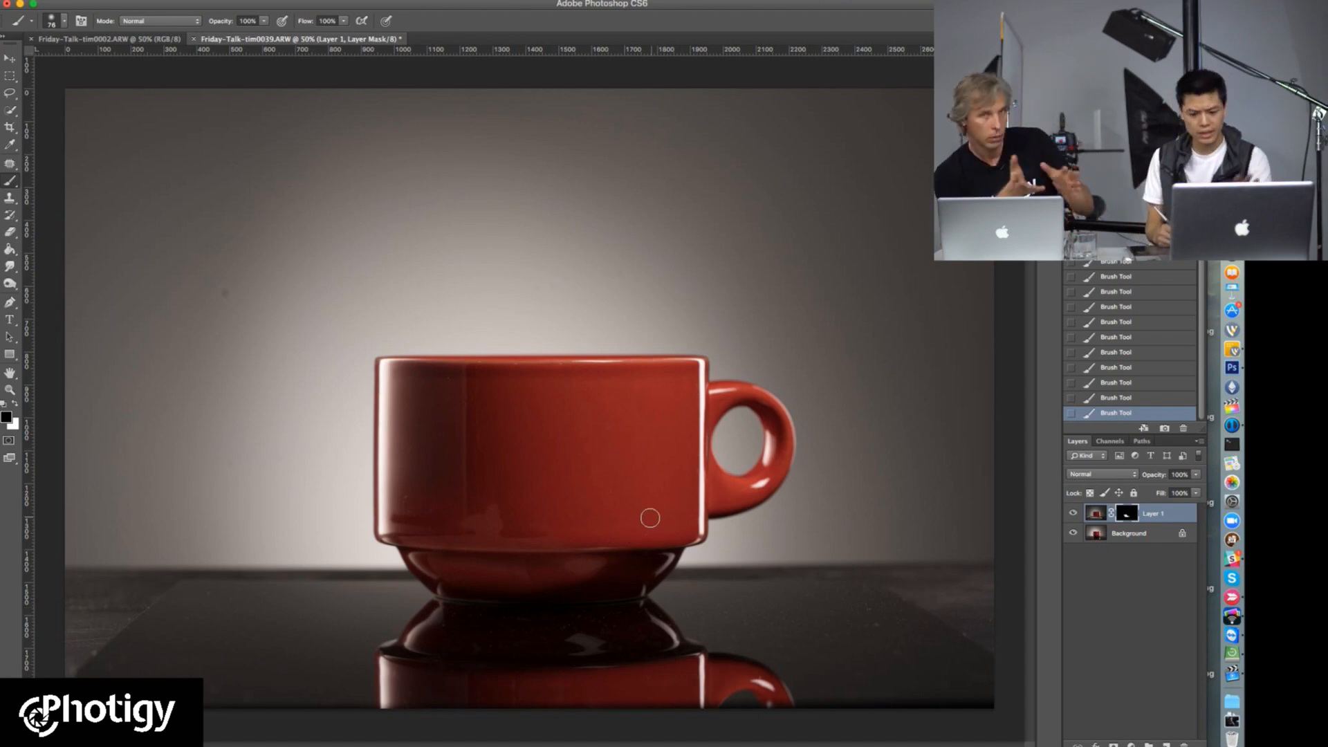
left_click(1074, 514)
left_click(1073, 514)
left_click(1126, 517, "shift")
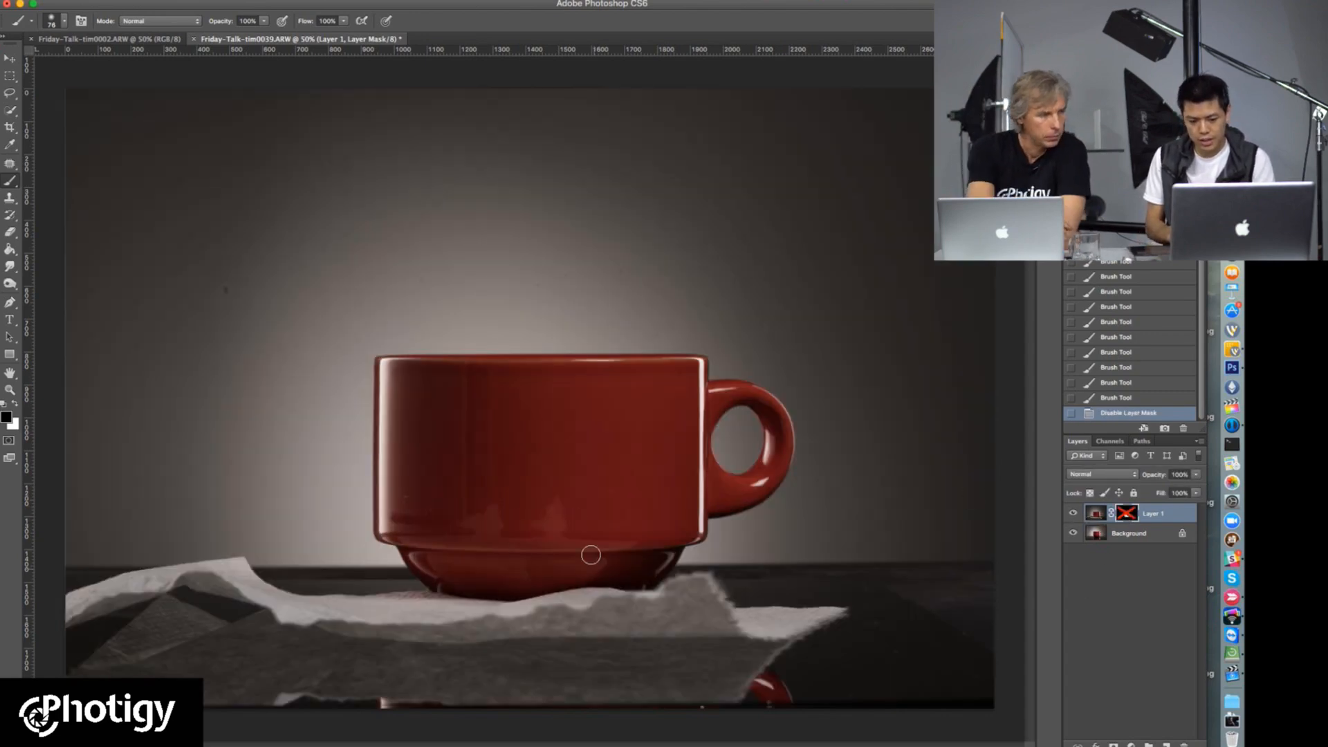
left_click(1126, 516, "shift")
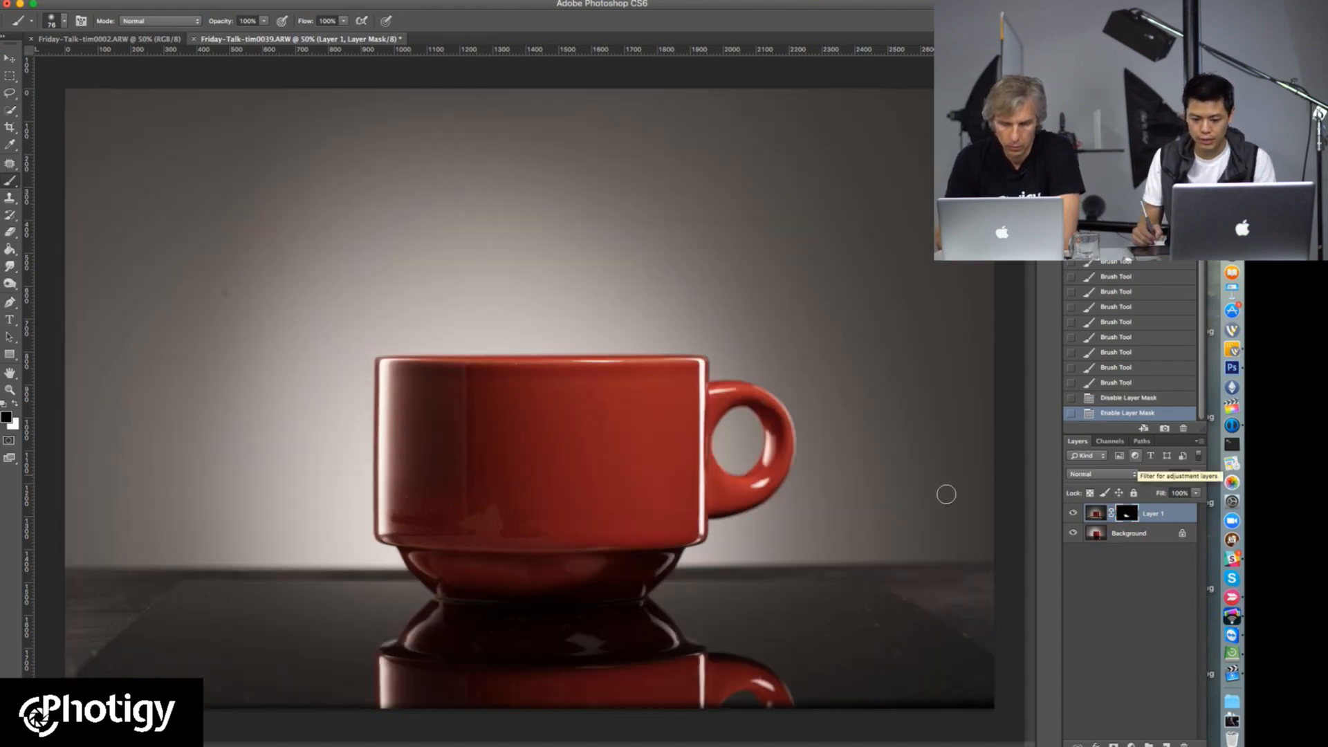
left_click(1126, 517, "shift")
left_click(1126, 517, "shift")
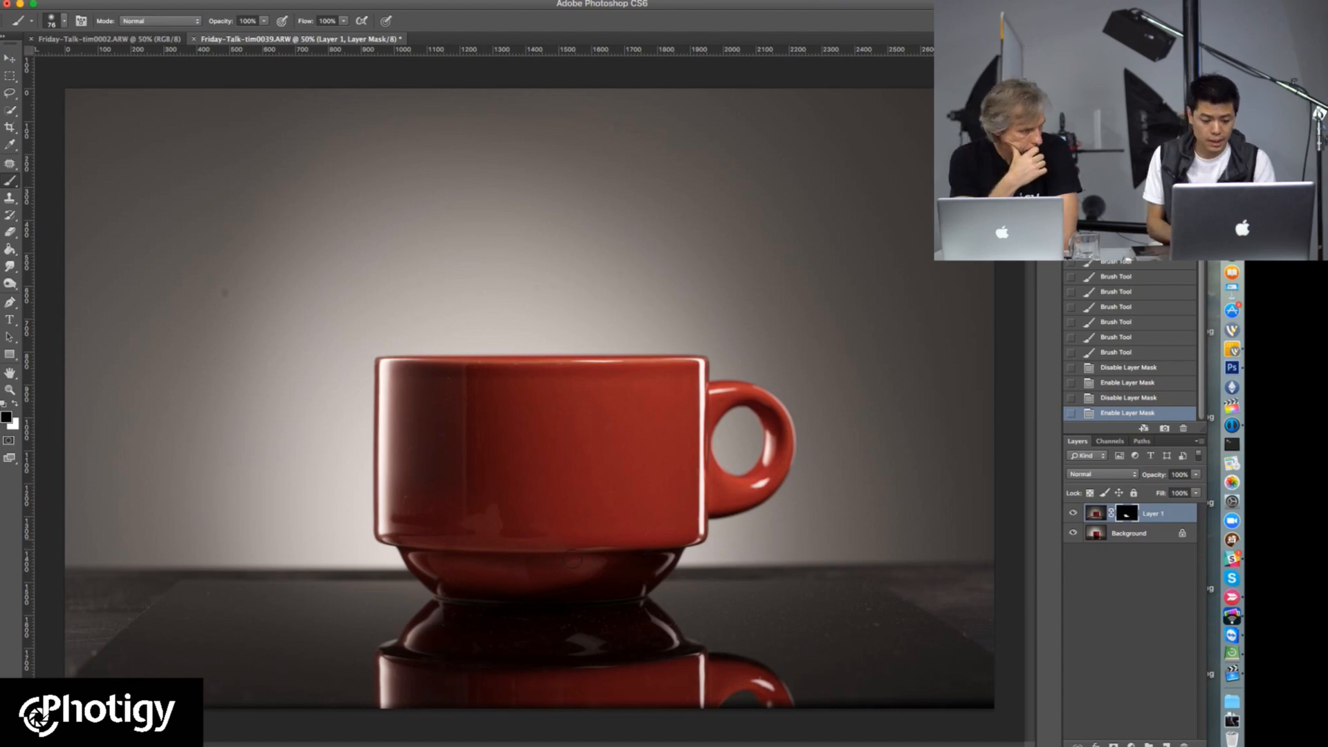
Step: Examine the cup's body, base, handle and reflection up close for blending flaws and edge quality
left_click(515, 555, "super")
left_click_drag(458, 524, 540, 602)
left_click(437, 454, "super")
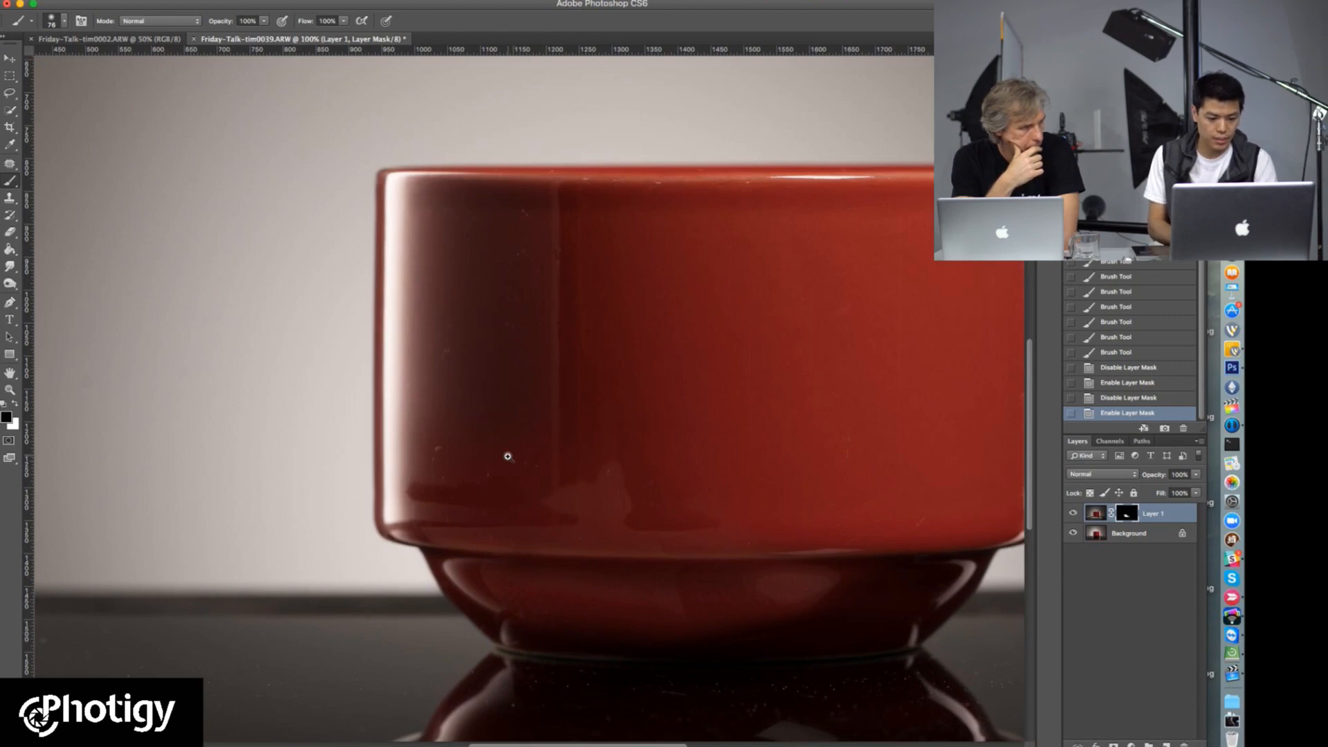
key("super+minus")
key("super+minus")
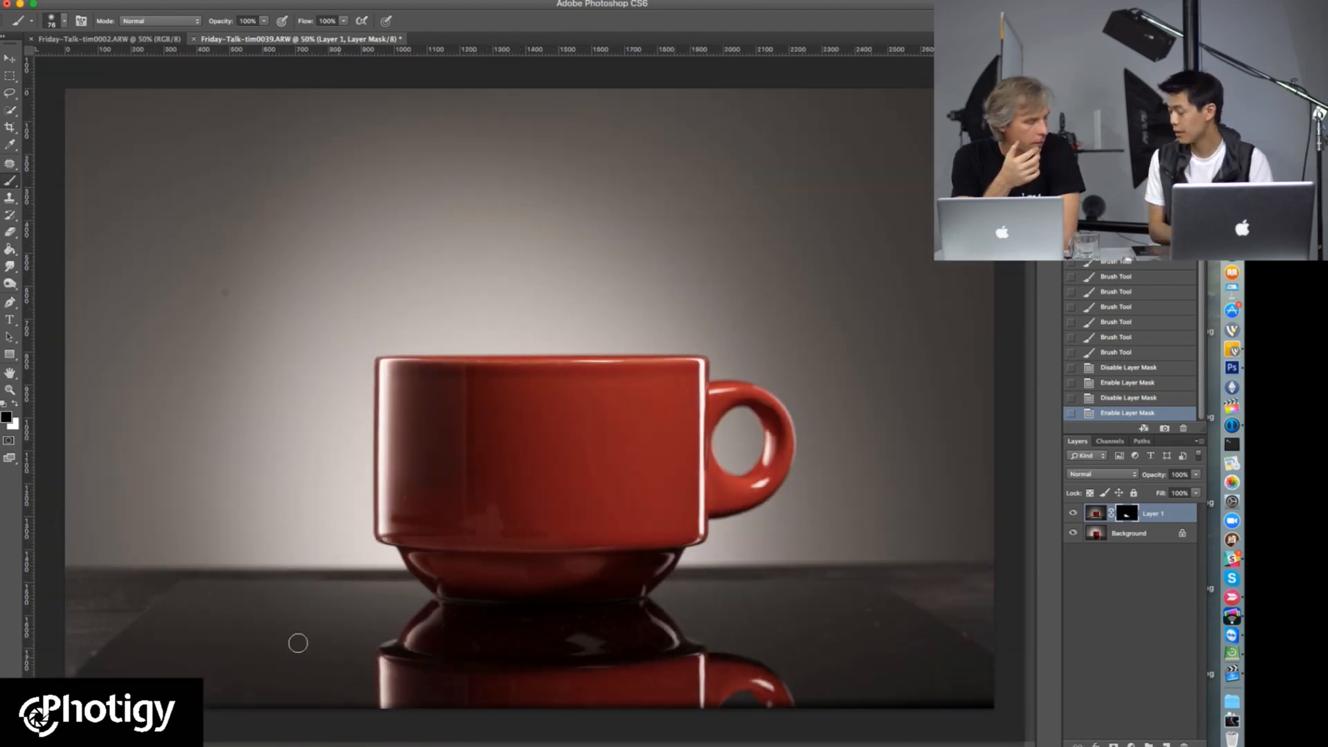
left_click(395, 550, "super")
left_click(395, 550, "super")
left_click(396, 550, "super")
left_click_drag(482, 593, 488, 311)
left_click_drag(547, 425, 460, 615)
left_click_drag(269, 355, 462, 329)
left_click(536, 445, "alt")
left_click_drag(583, 431, 333, 490)
left_click_drag(530, 526, 501, 522)
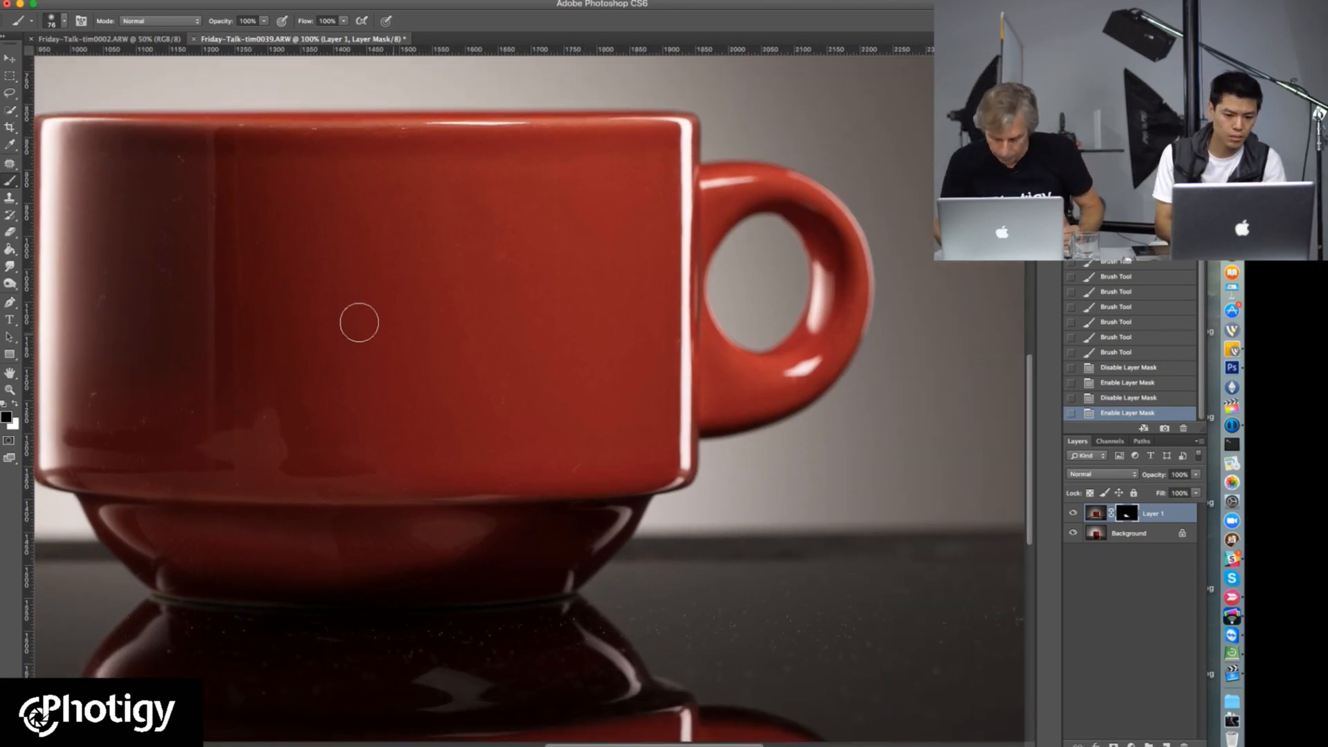
left_click_drag(352, 379, 582, 342)
left_click(358, 443, "alt")
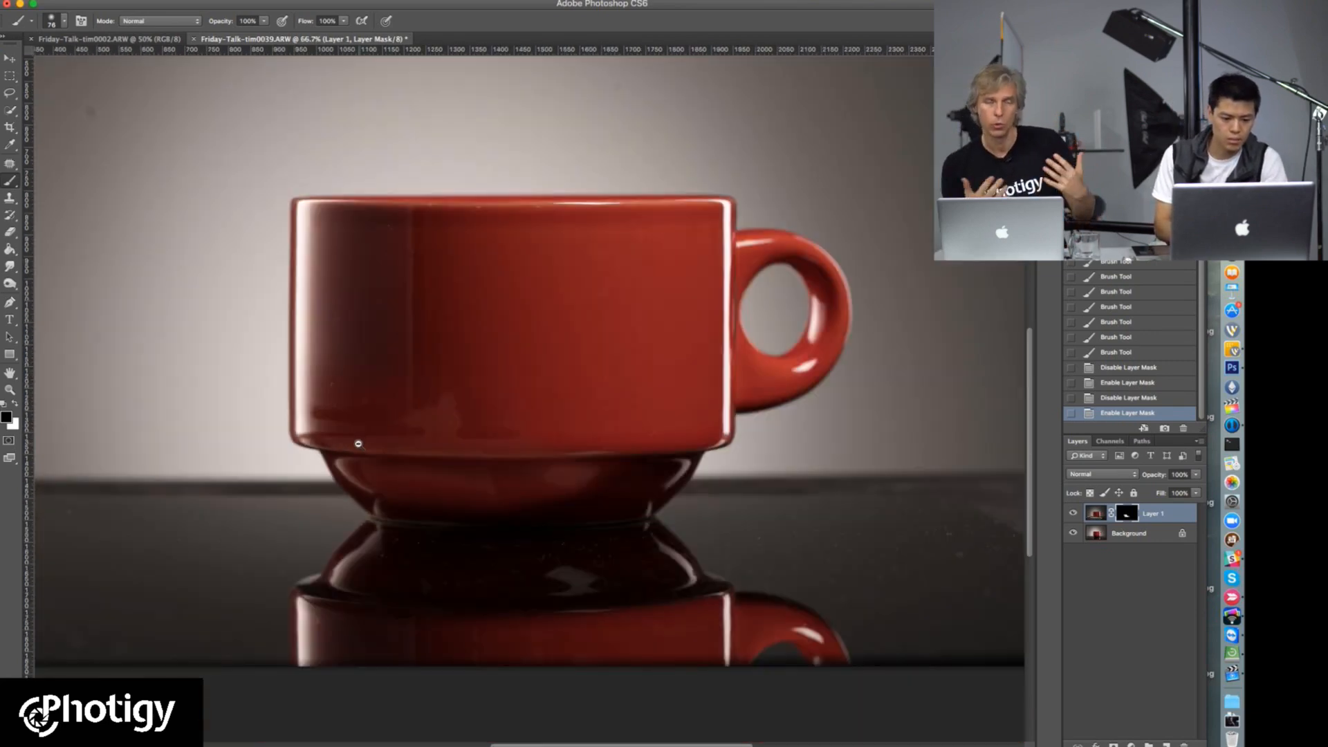
Step: Start a Pen tool path where the cup's lower-left base meets the table and curve it up the base's side
left_click(332, 506, "ctrl")
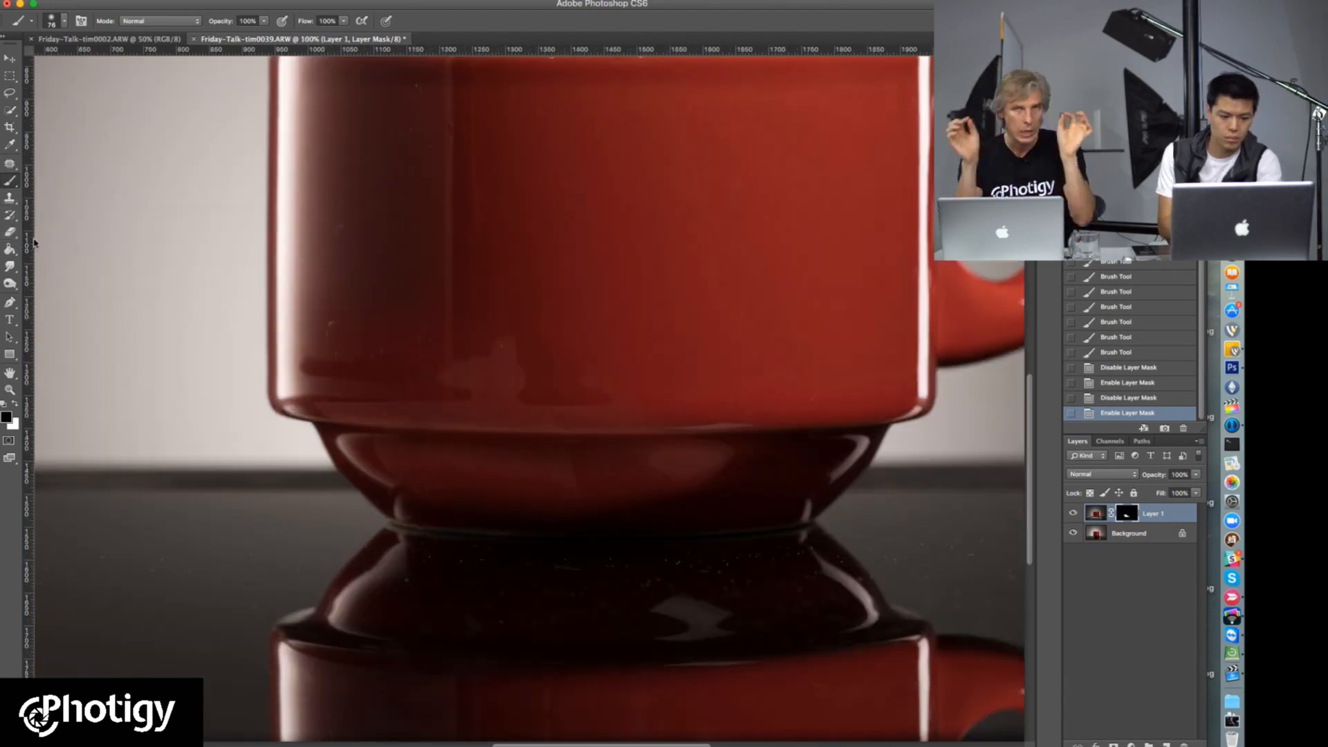
key("p")
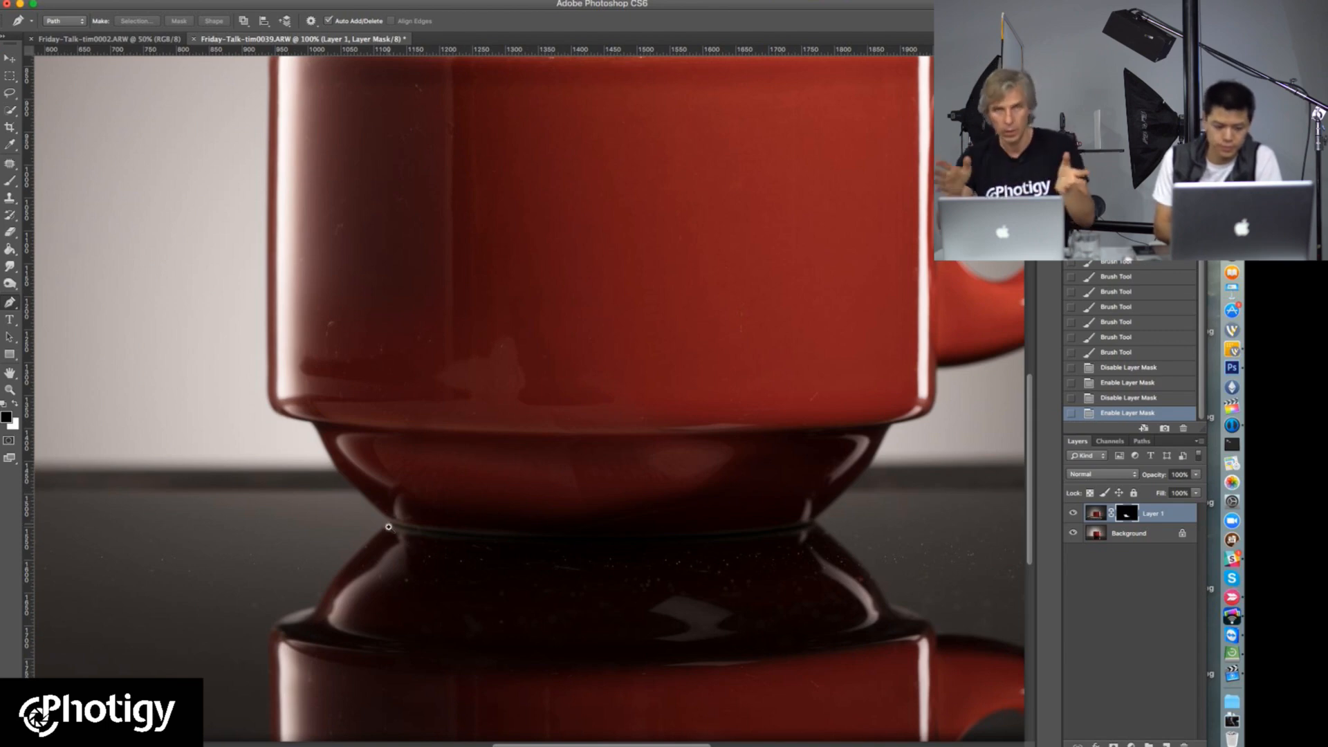
scroll(387, 527, "down", 1)
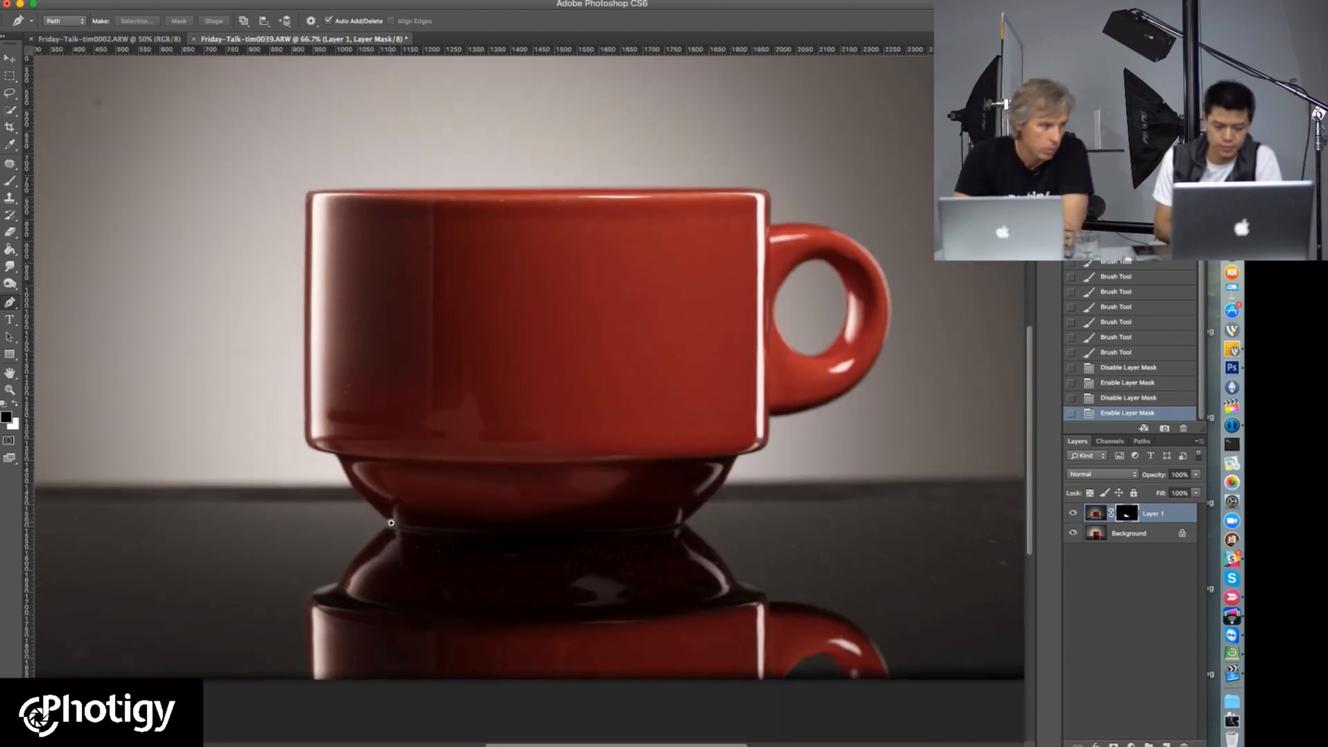
scroll(388, 520, "up", 4)
left_click(379, 521)
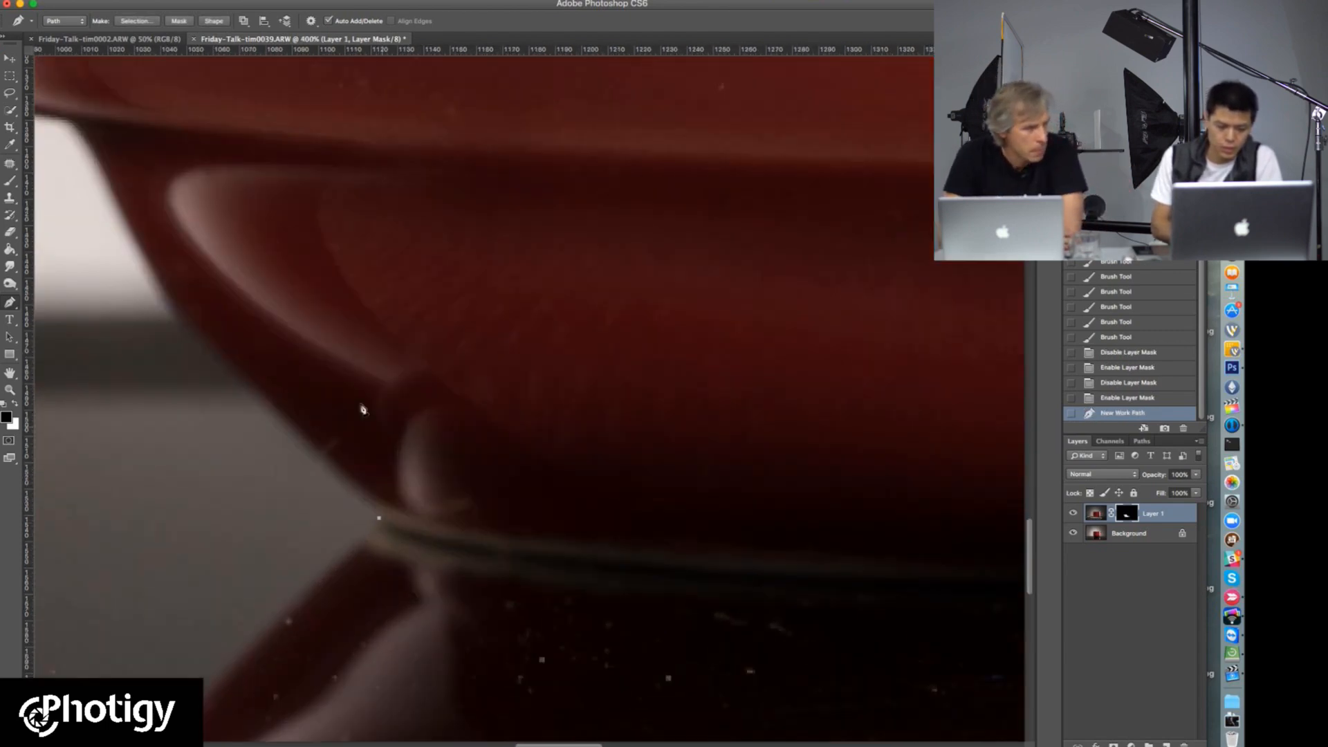
left_click_drag(263, 387, 421, 484)
left_click_drag(322, 394, 256, 291)
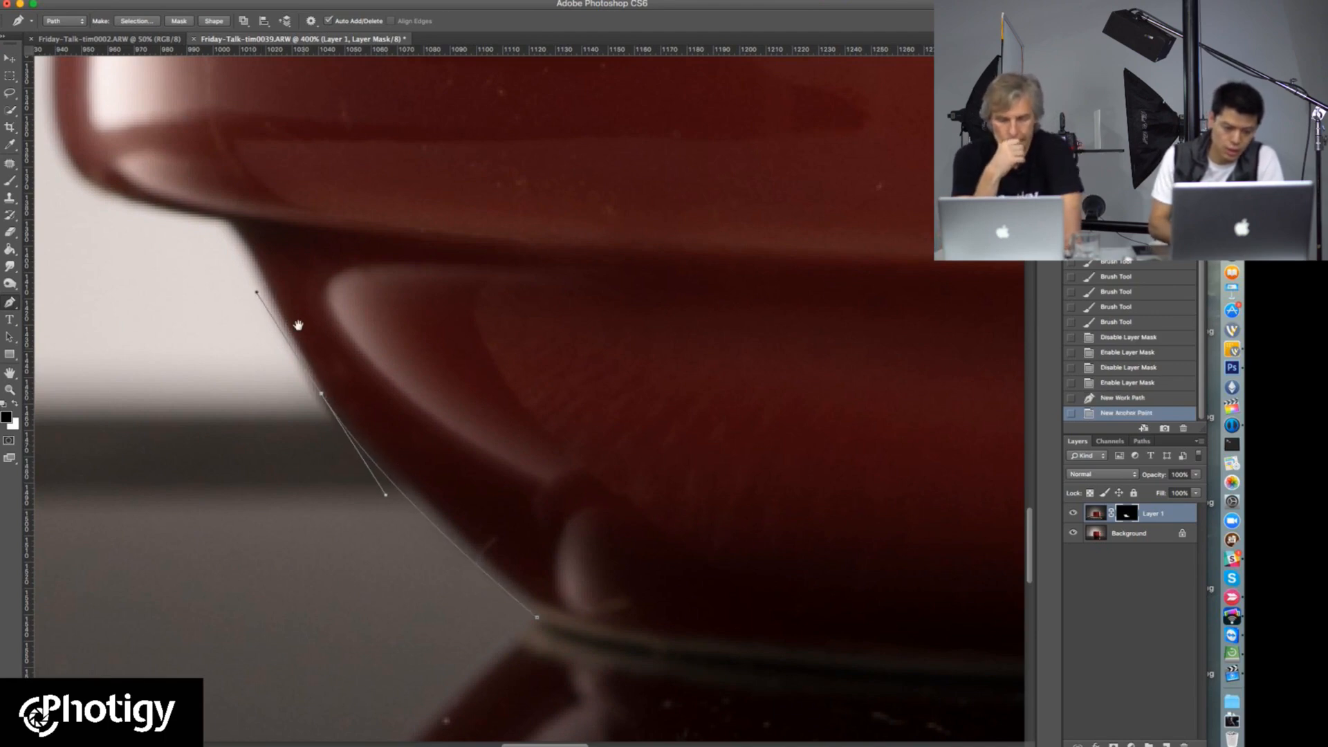
Step: Continue the path along the underside of the cup's body and around its lower-left corner, adjusting the corner anchor
scroll(330, 400, "up", 5)
scroll(330, 400, "left", 3)
left_click_drag(318, 379, 297, 370)
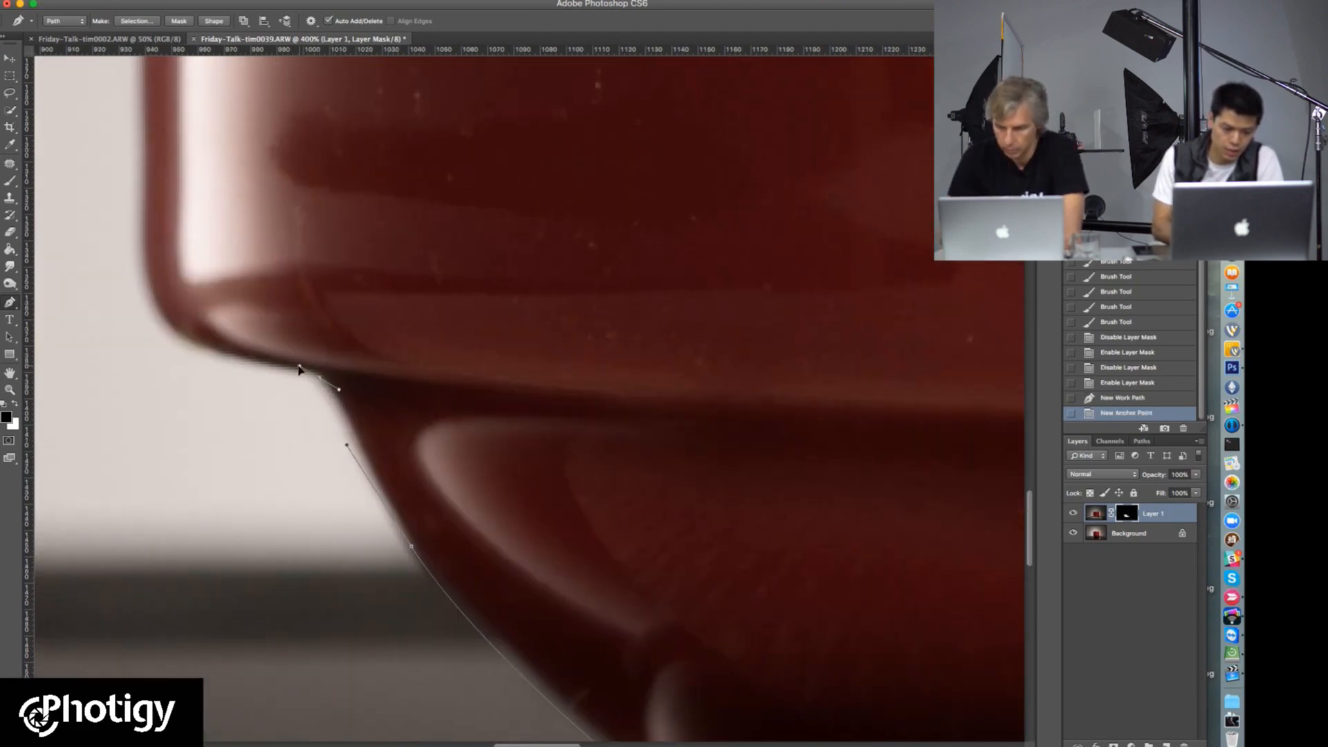
scroll(252, 380, "up", 4)
scroll(251, 379, "left", 5)
left_click_drag(329, 416, 313, 365)
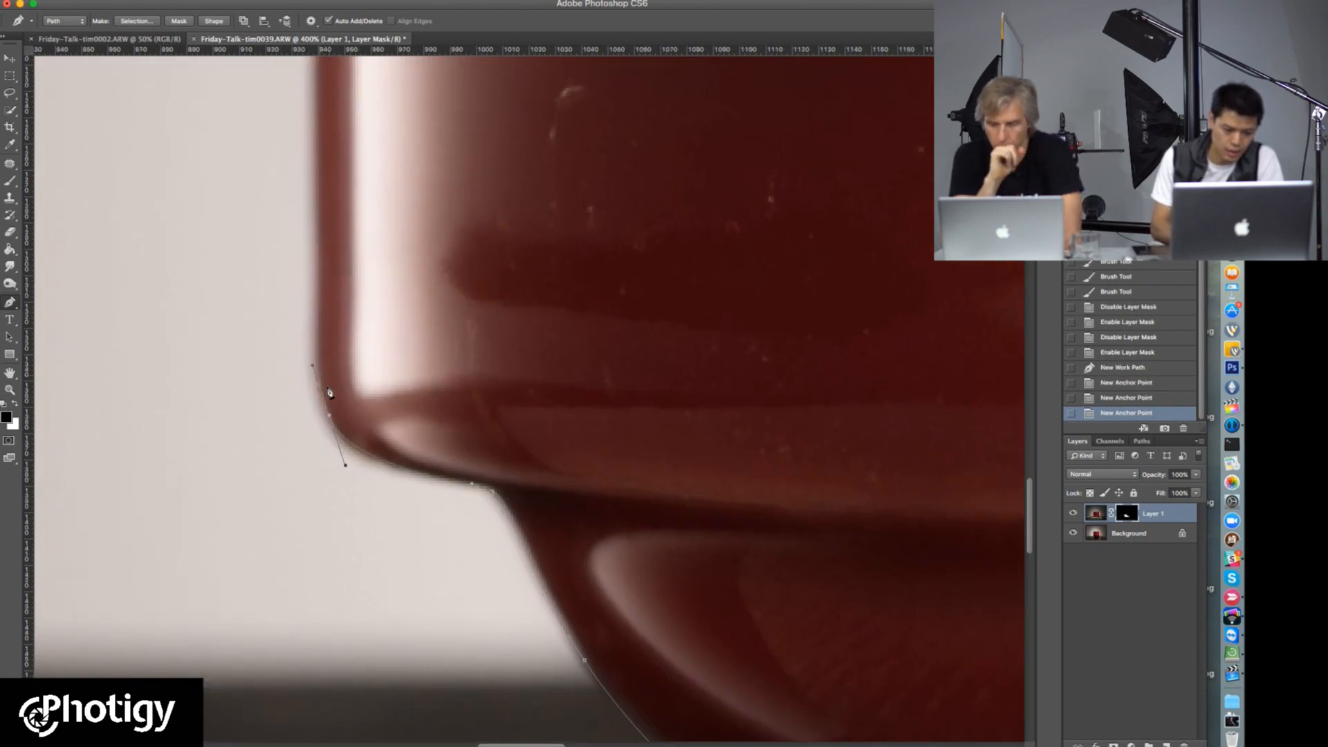
left_click_drag(330, 419, 330, 422)
Step: Trace the path up the cup's left wall and around the upper-left rim corner
left_click_drag(341, 114, 407, 447)
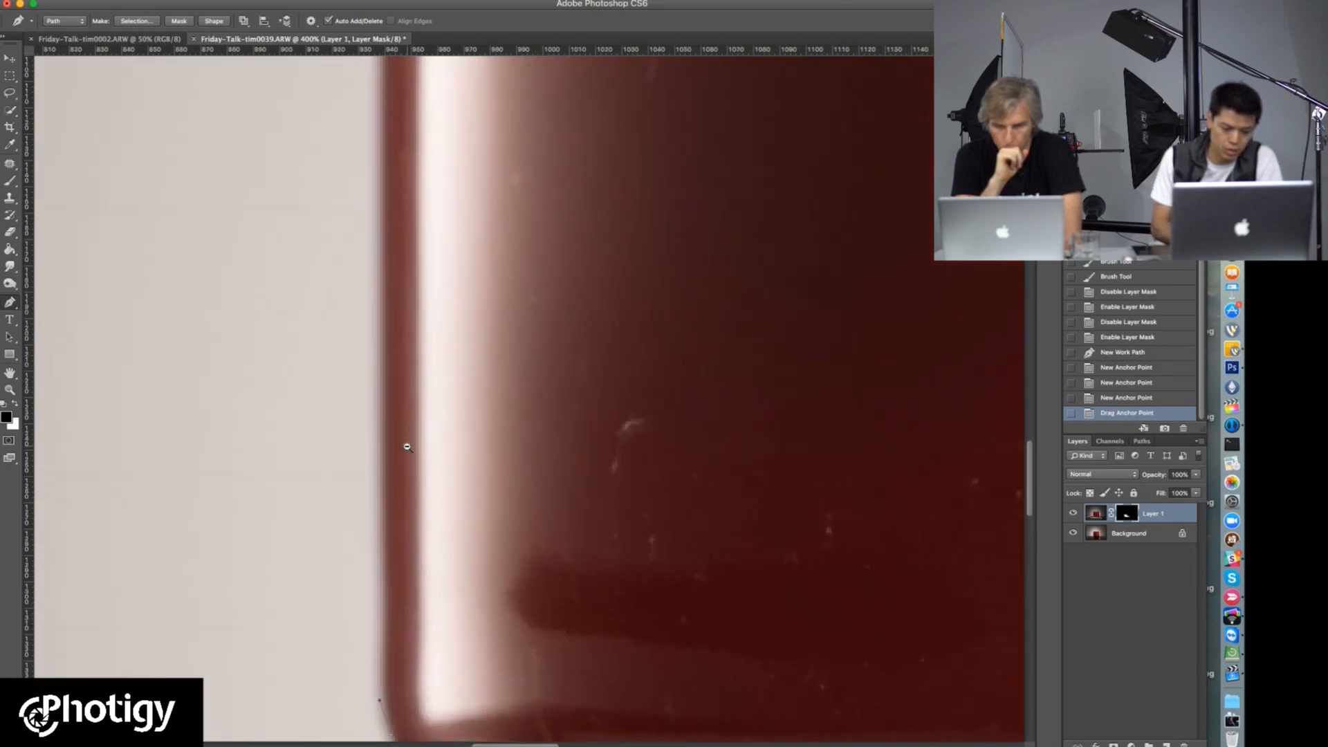
left_click(407, 449, "alt")
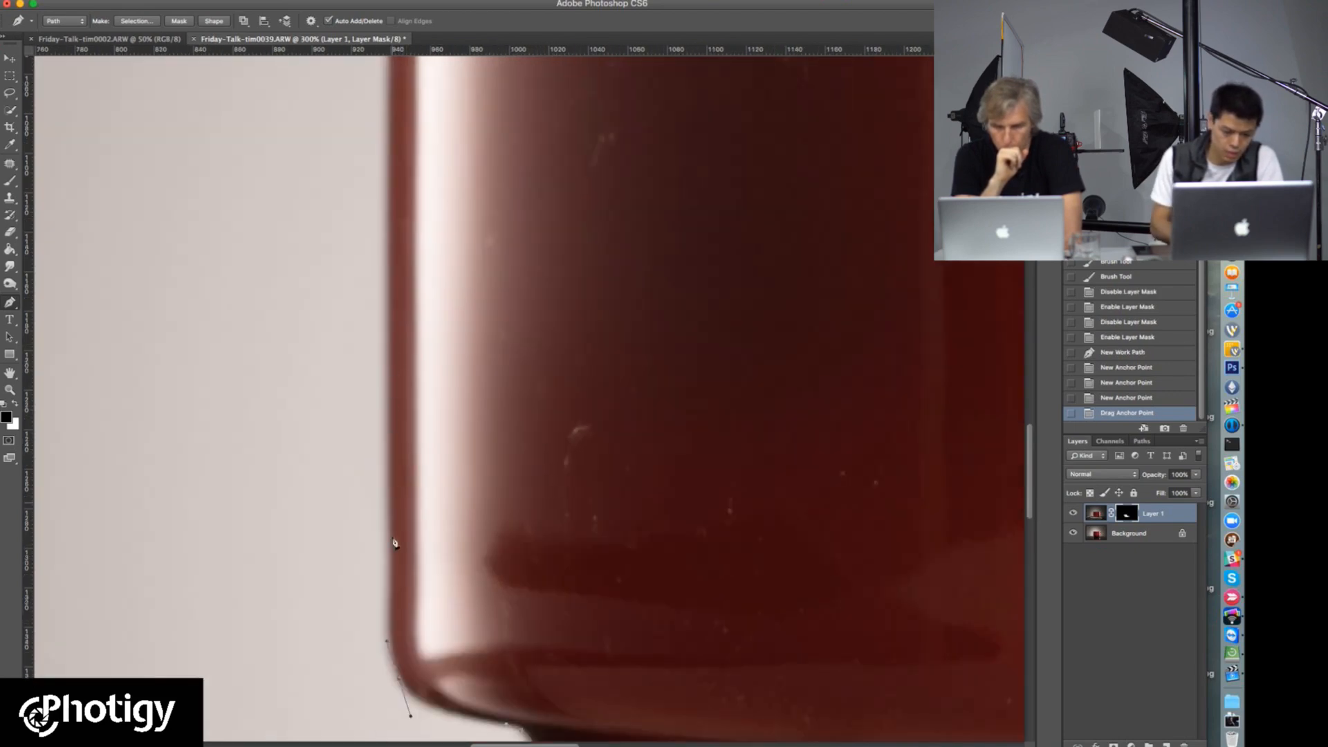
left_click(394, 615)
left_click_drag(394, 593, 415, 510)
left_click(415, 510, "alt")
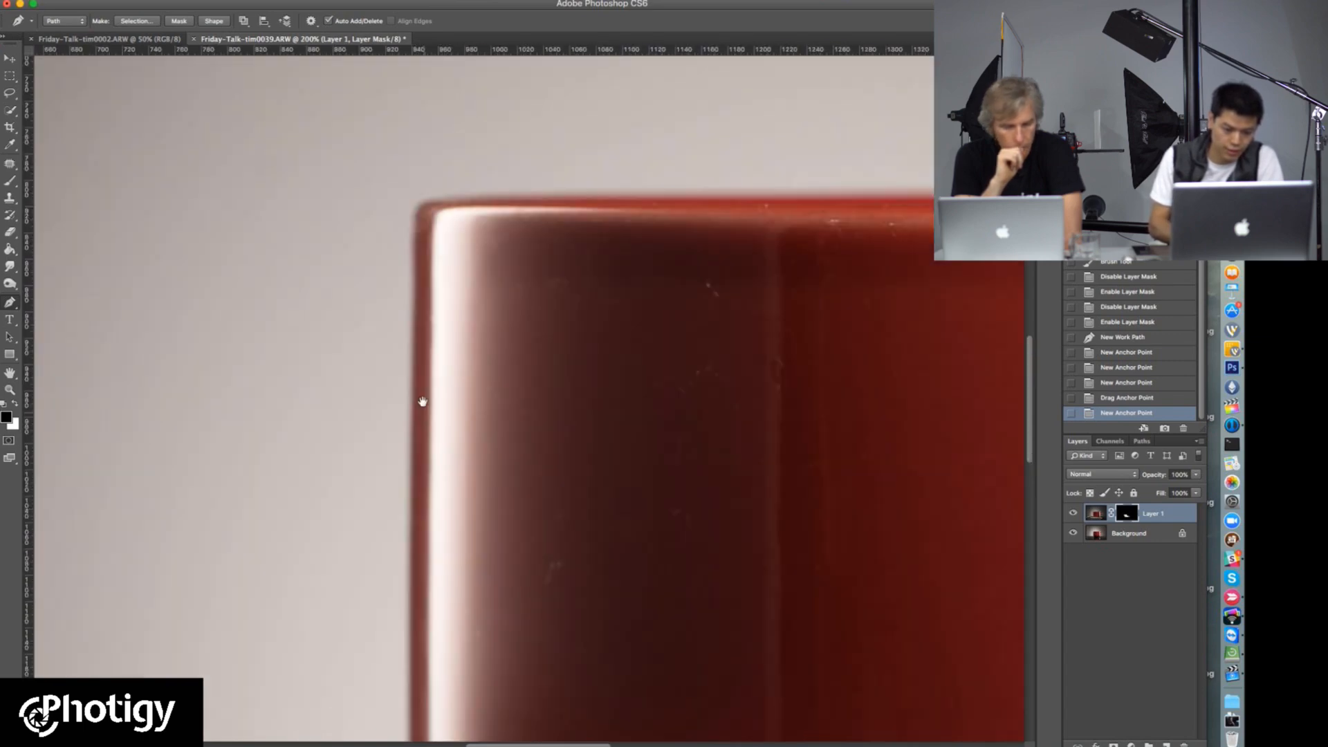
left_click_drag(424, 397, 430, 503)
left_click(419, 393)
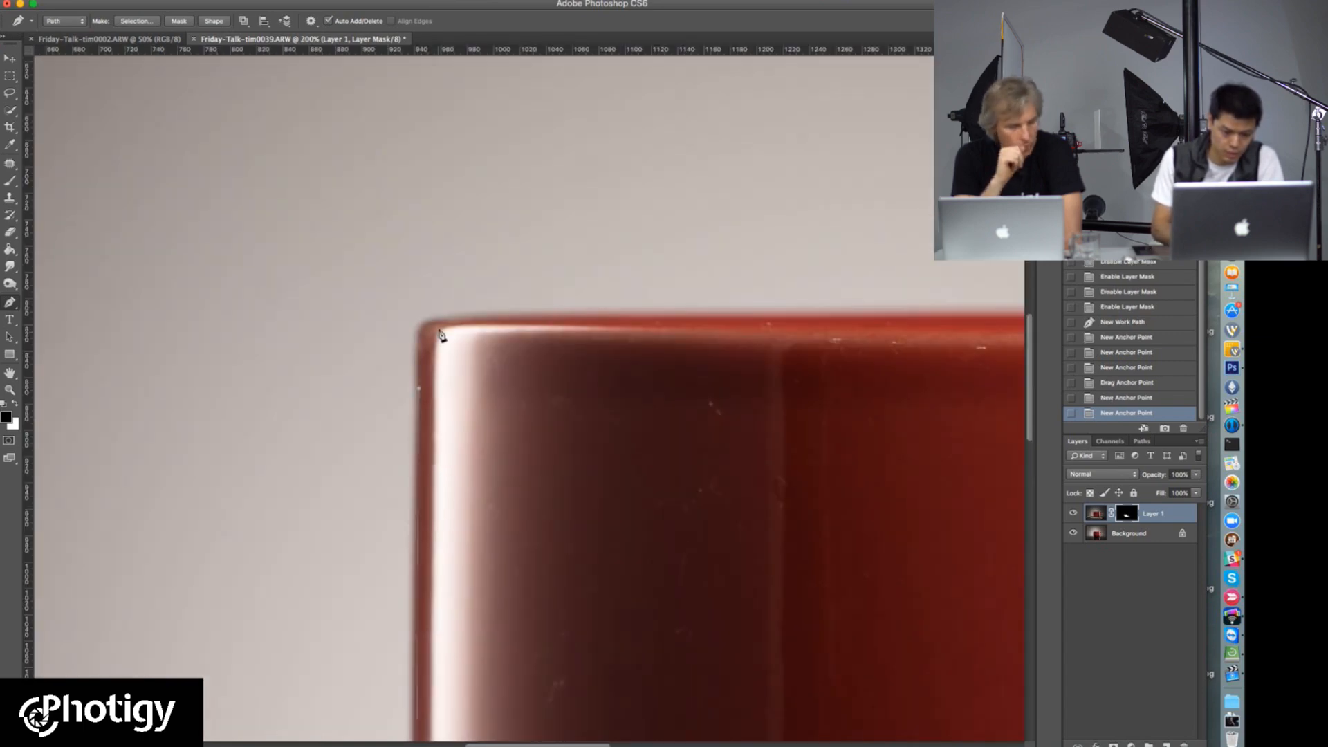
left_click(435, 318)
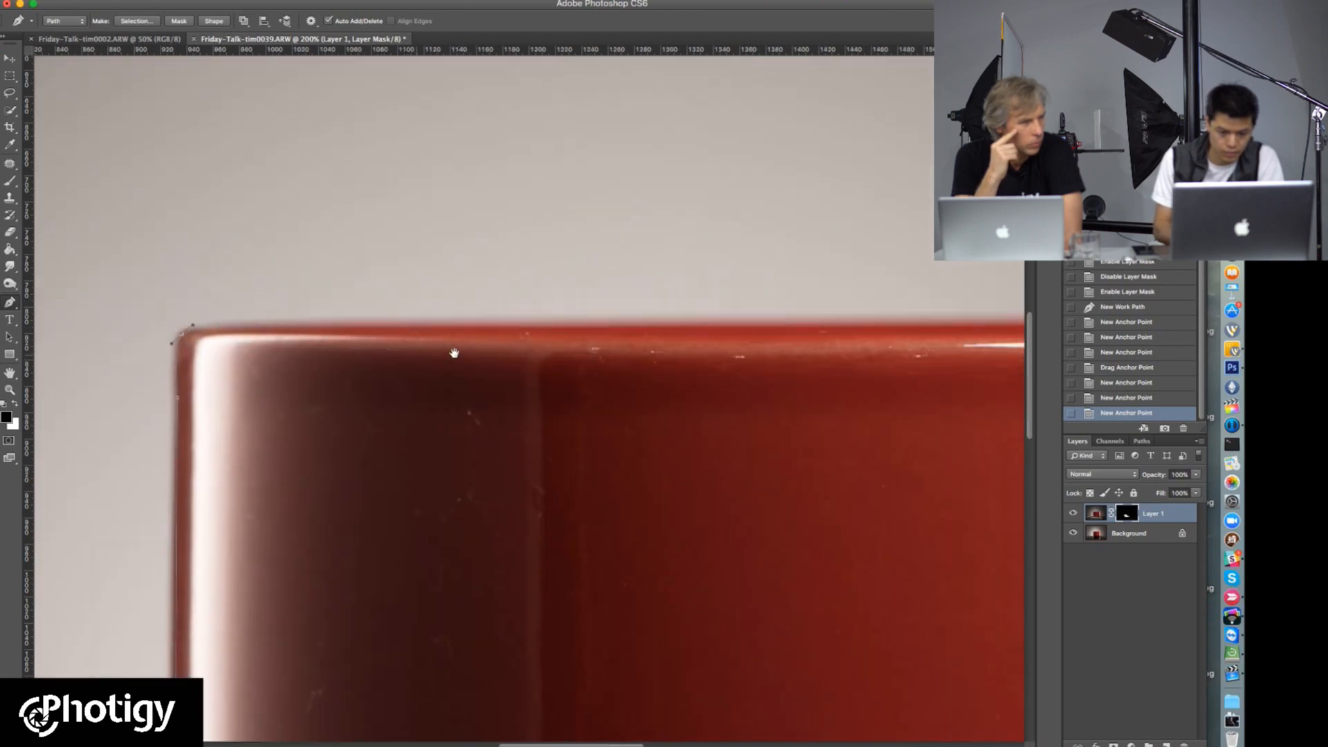
Step: Extend the path along the cup's top rim, fine-tuning the anchors to follow its edge
left_click_drag(697, 342, 453, 352)
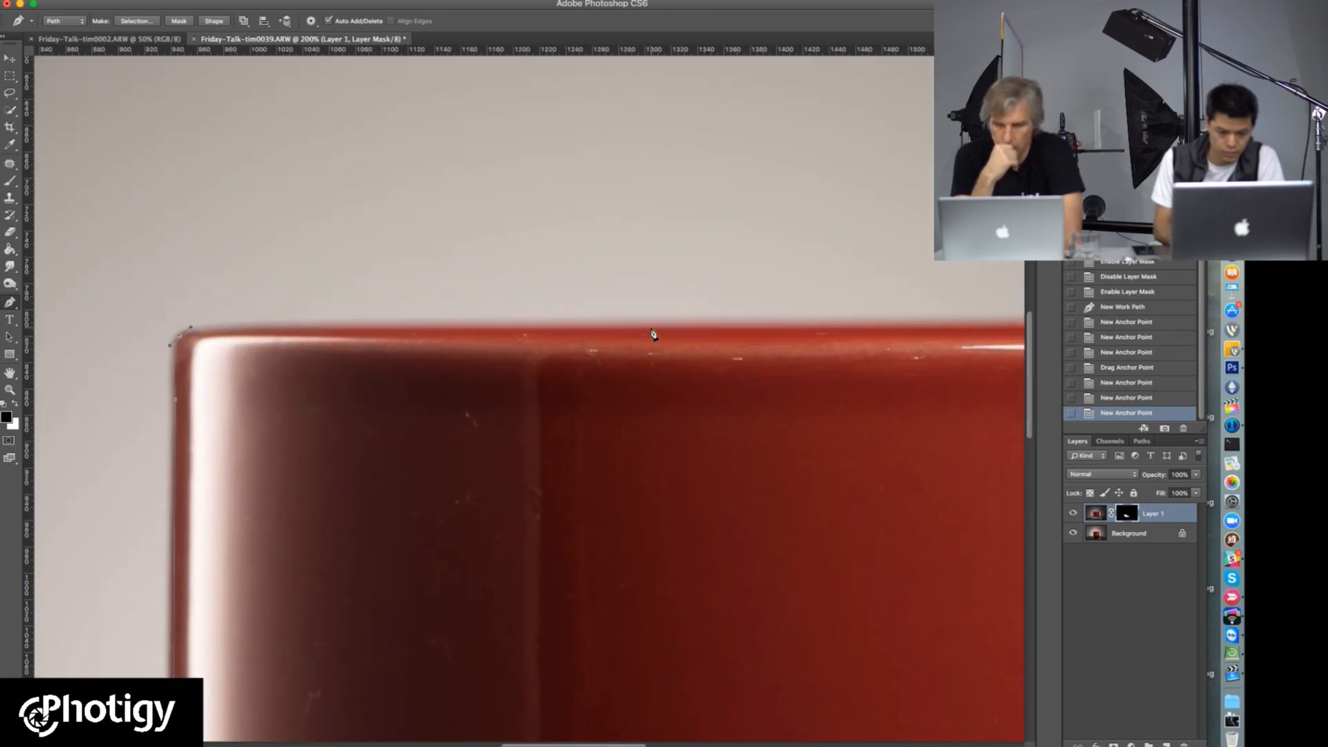
left_click(888, 330)
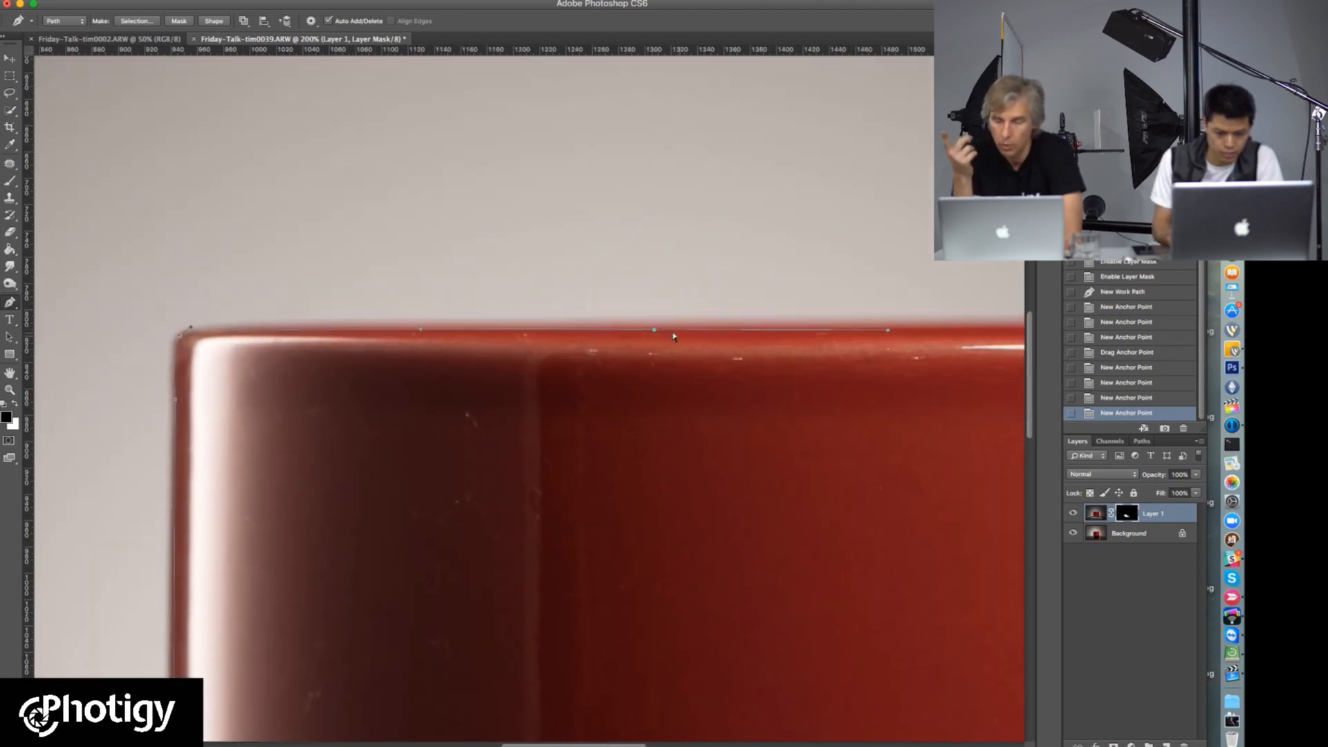
left_click_drag(654, 331, 661, 328)
left_click_drag(750, 383, 298, 368)
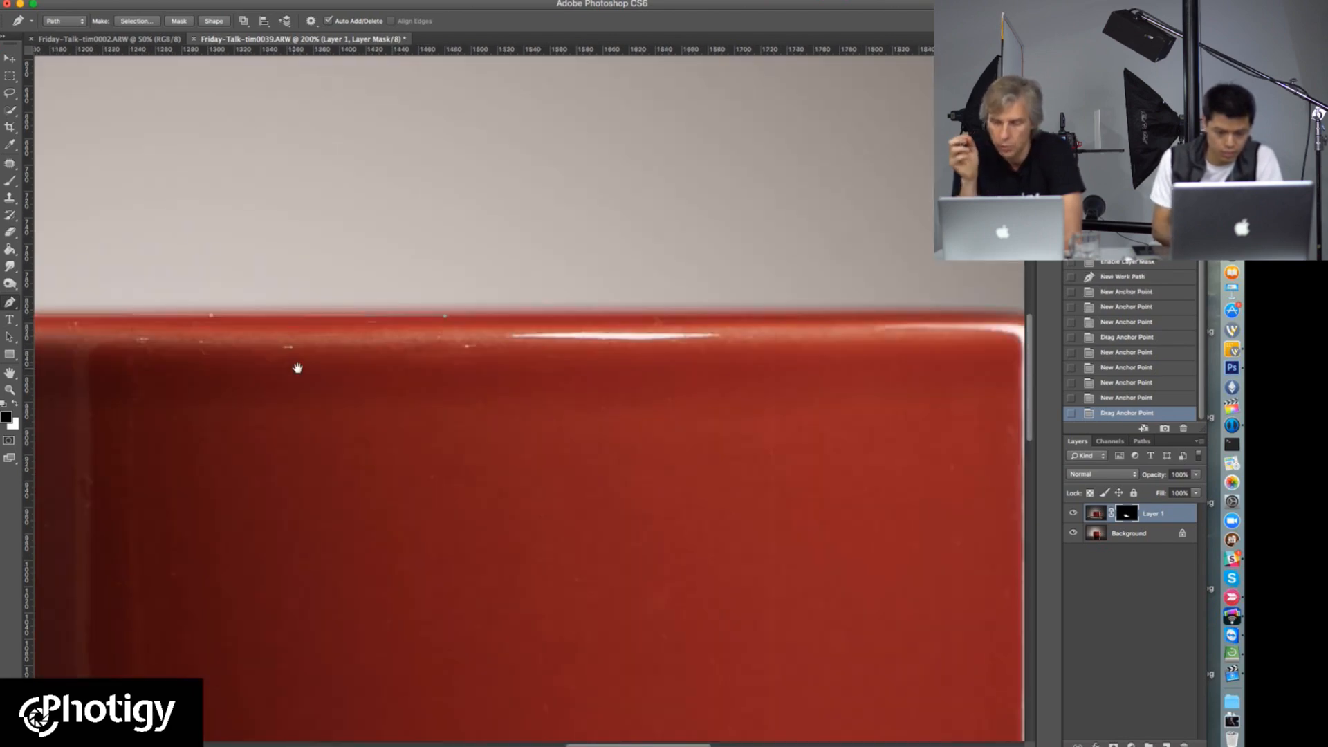
left_click_drag(645, 369, 568, 379)
left_click_drag(844, 325, 640, 321)
left_click(672, 324)
Step: Round the path over the cup's upper-right rim corner and bring it down to the handle's upper joint
left_click_drag(771, 335, 654, 314)
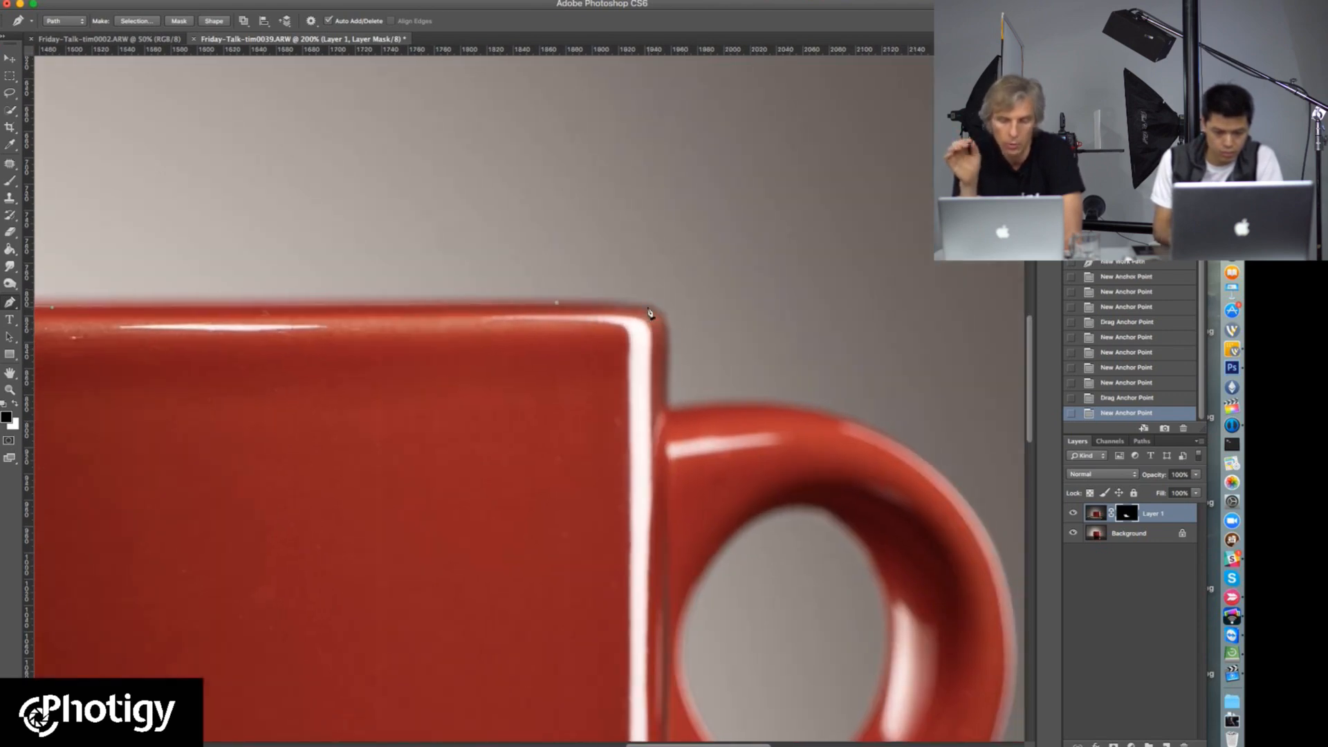
left_click(667, 324)
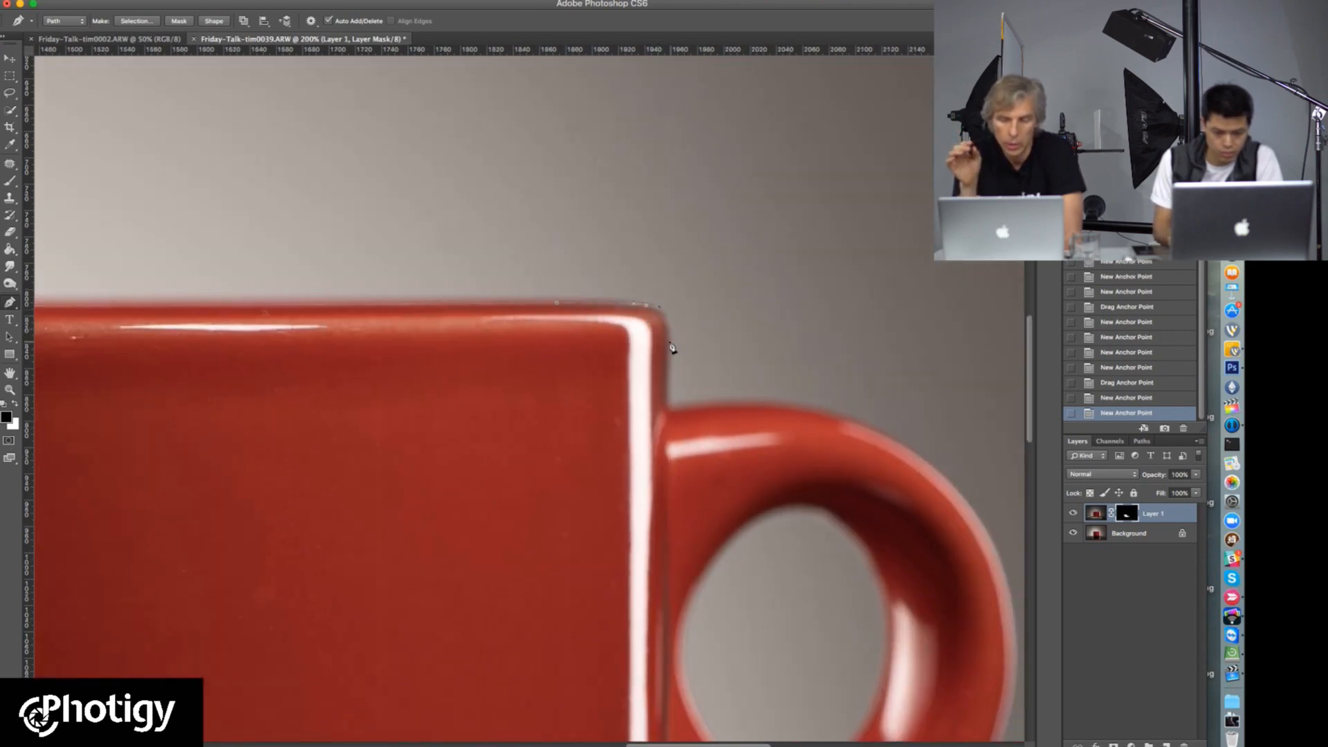
left_click(670, 354)
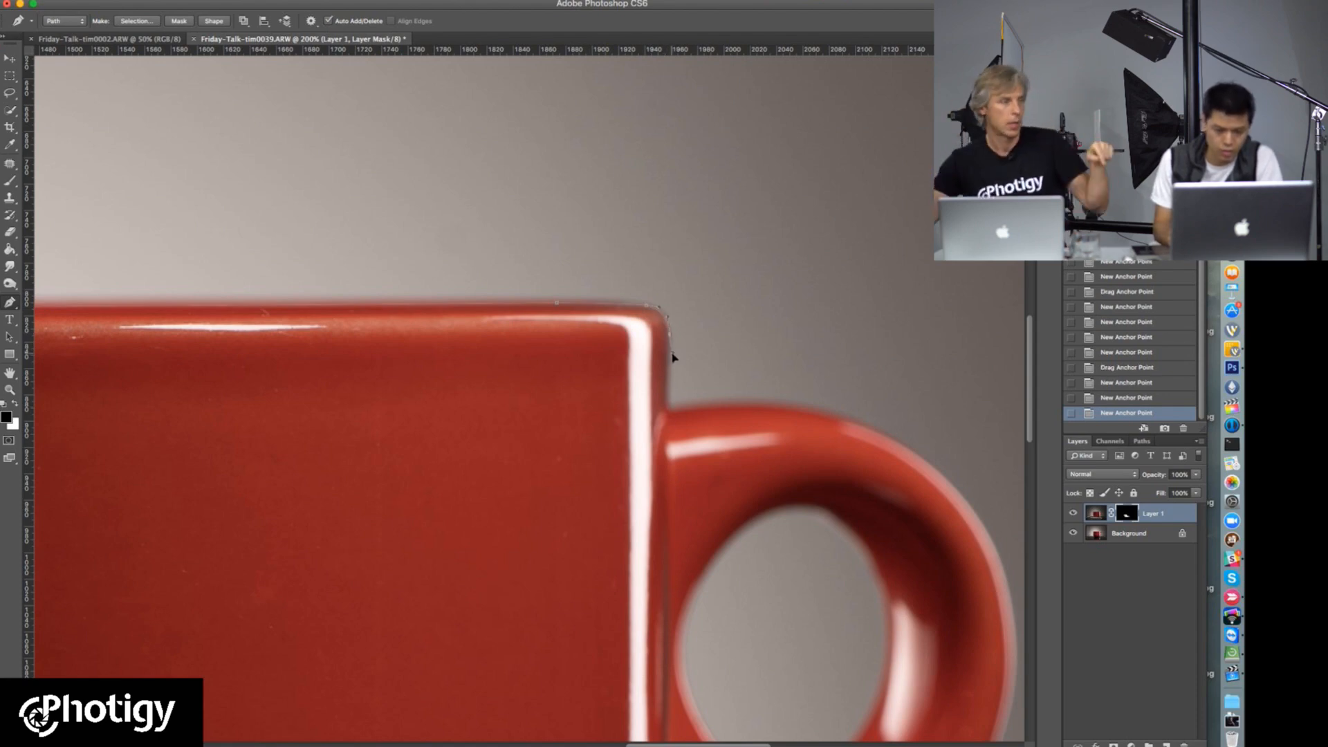
left_click_drag(667, 408, 405, 432)
left_click(668, 407)
Step: Curve the path over the handle's top and down its outer edge, adjusting the top anchor to fit
left_click(509, 424, "alt")
left_click(511, 417, "alt")
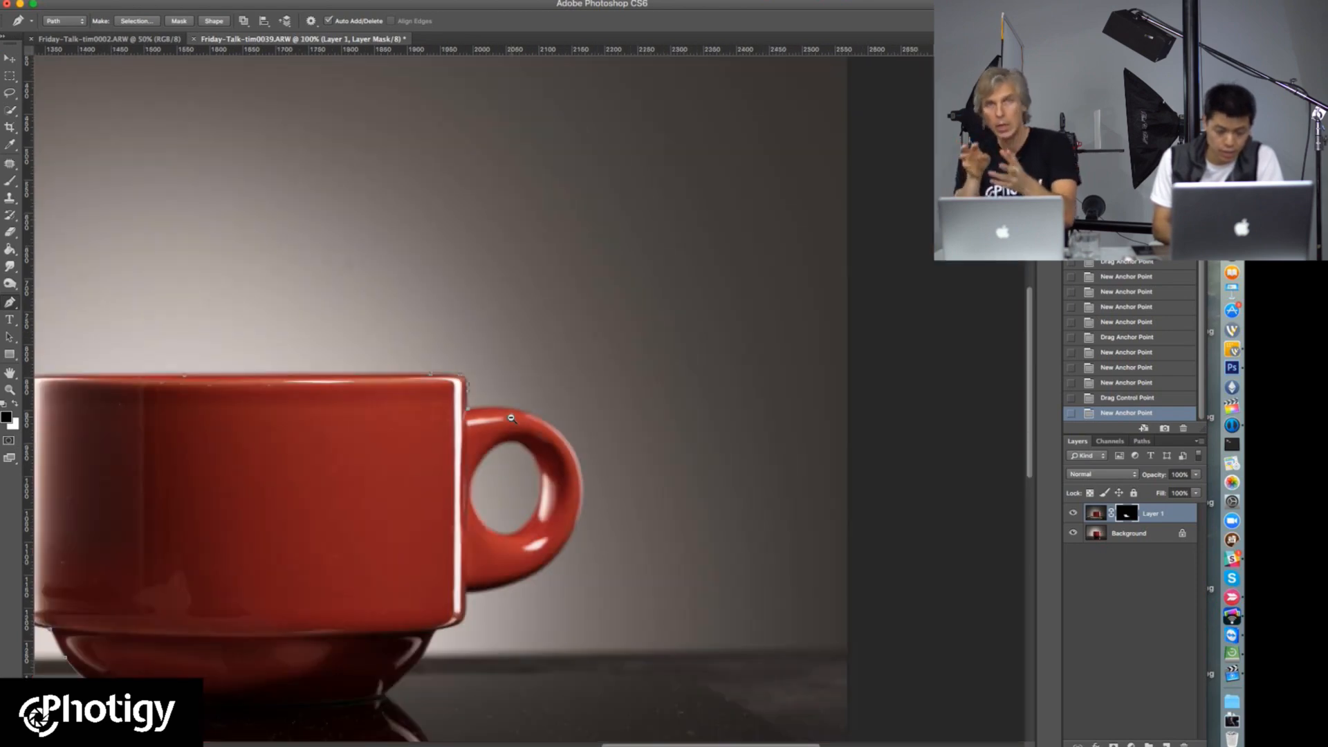
left_click(511, 418, "super")
left_click(511, 418, "super")
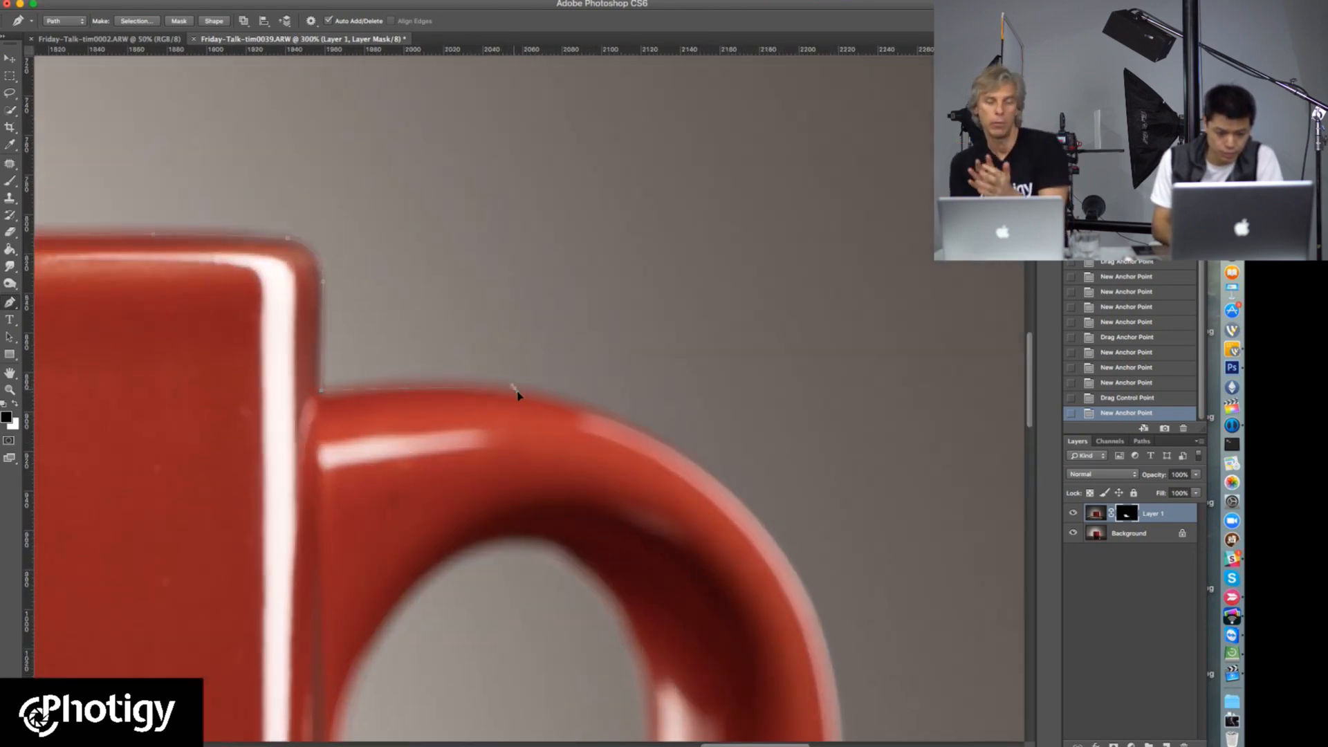
left_click(628, 403)
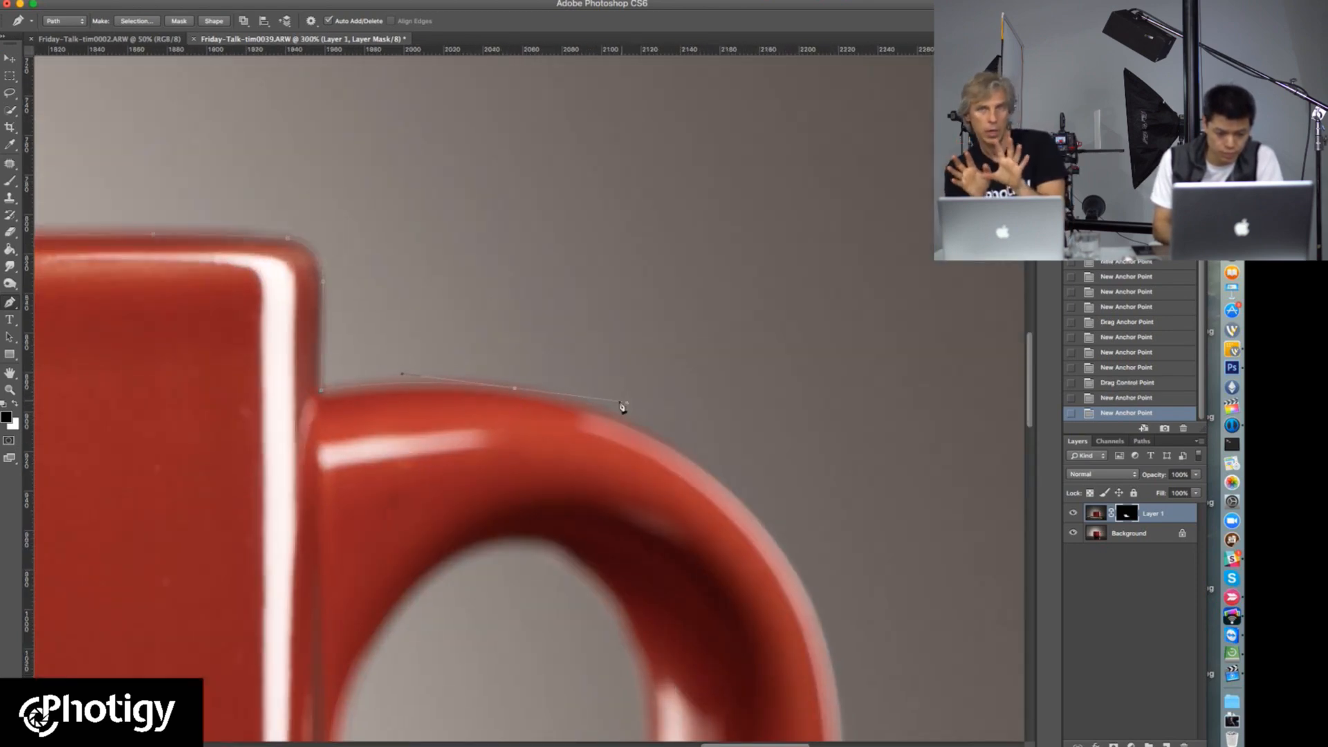
left_click(524, 394)
scroll(524, 397, "down", 5)
scroll(523, 397, "right", 5)
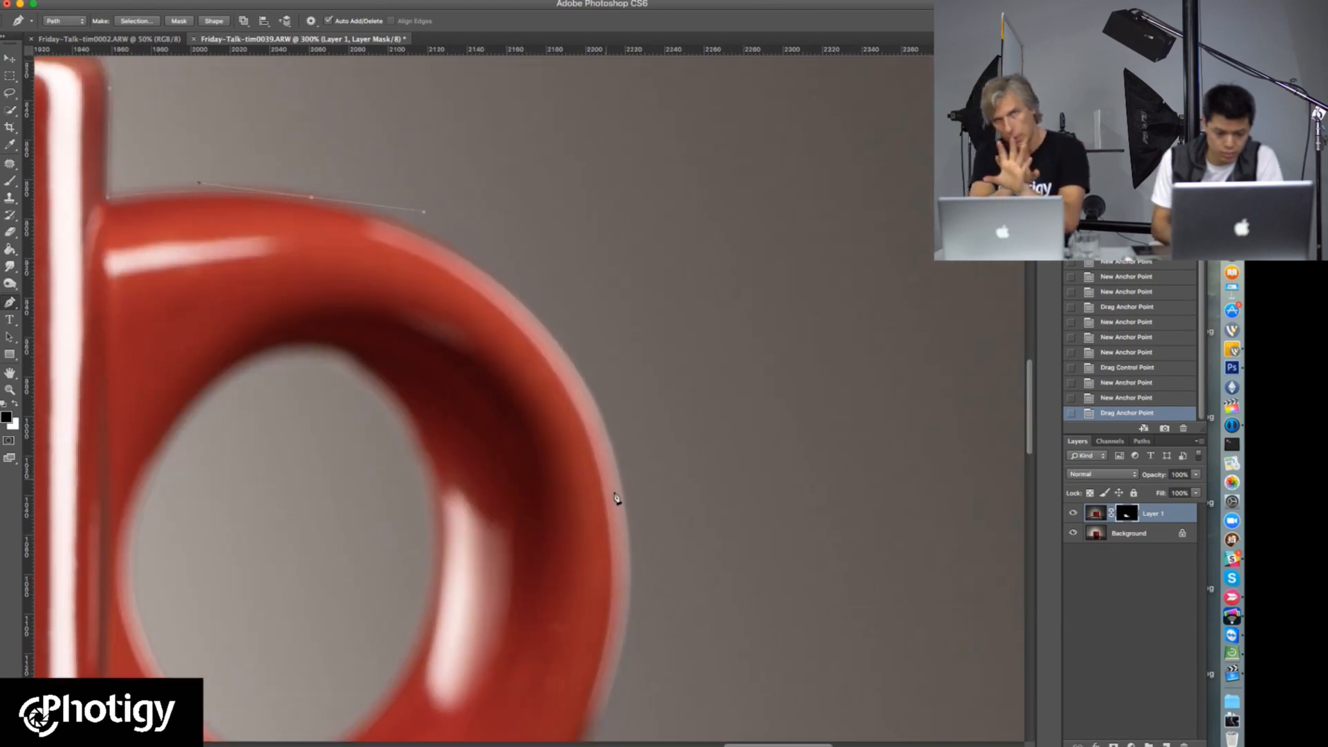
left_click_drag(624, 486, 664, 669)
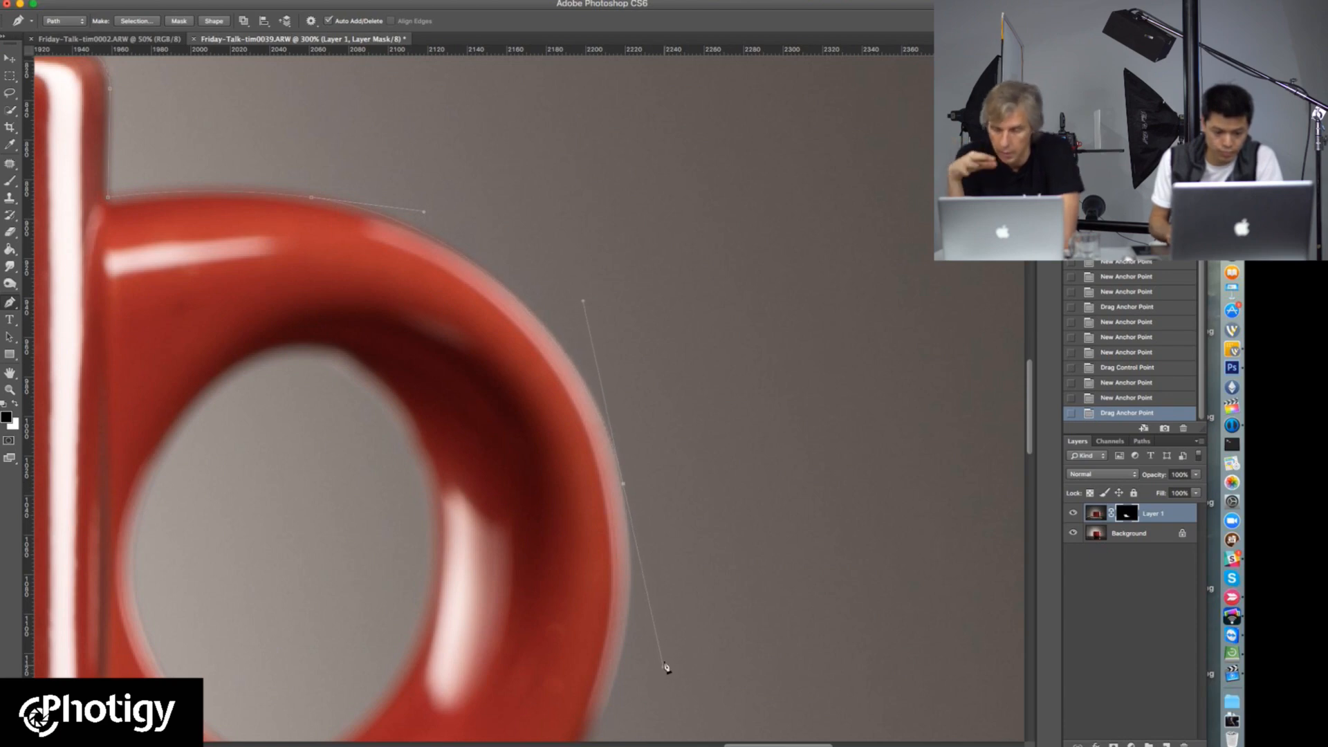
Step: Continue the path down the handle's lower outer curve to its lower joint with the cup, adjusting the curve to fit
scroll(640, 332, "down", 8)
scroll(640, 332, "left", 2)
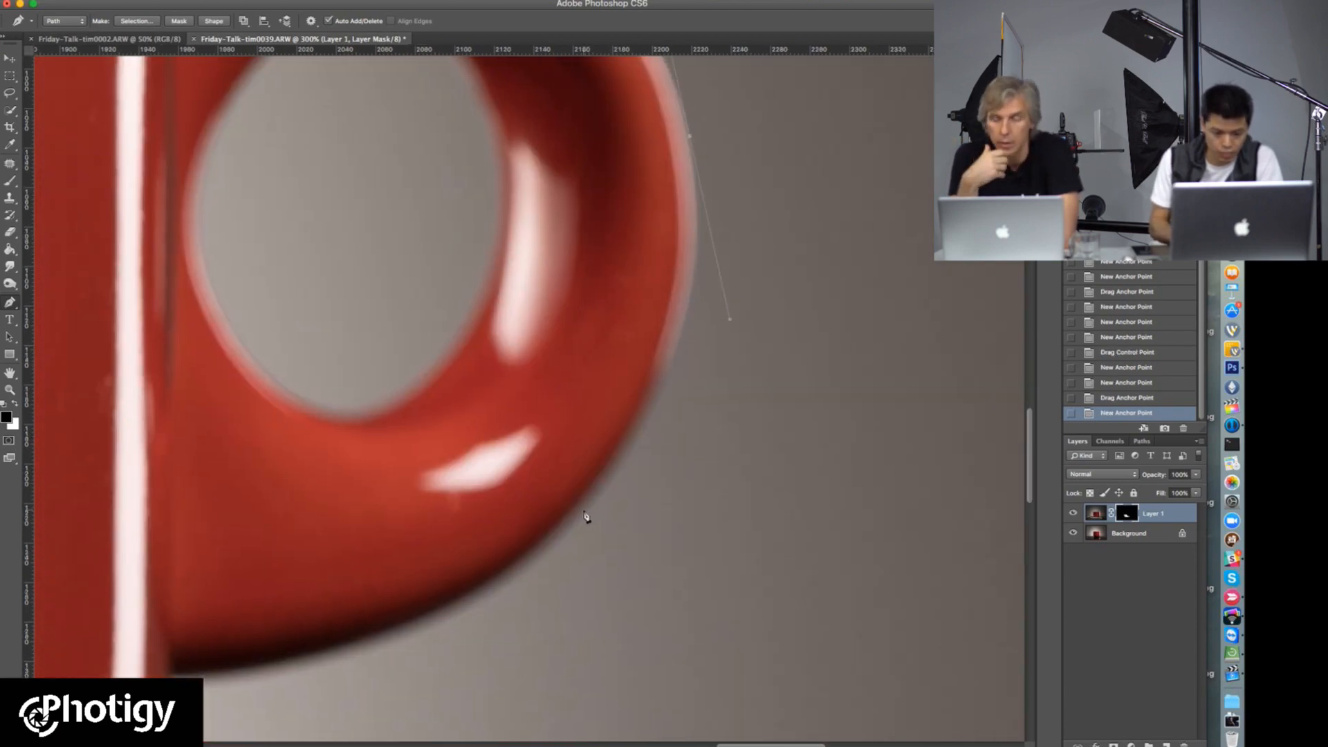
left_click(553, 553)
left_click_drag(587, 514, 569, 527)
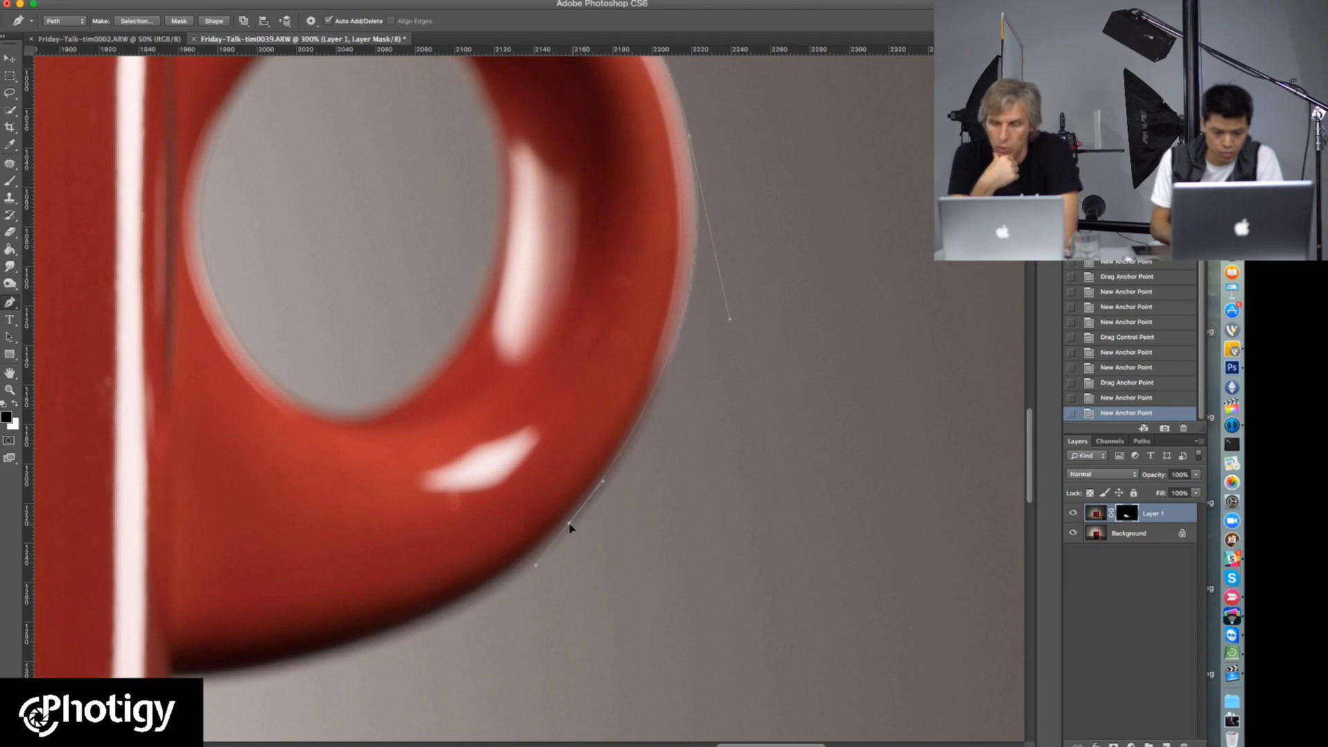
left_click(606, 487)
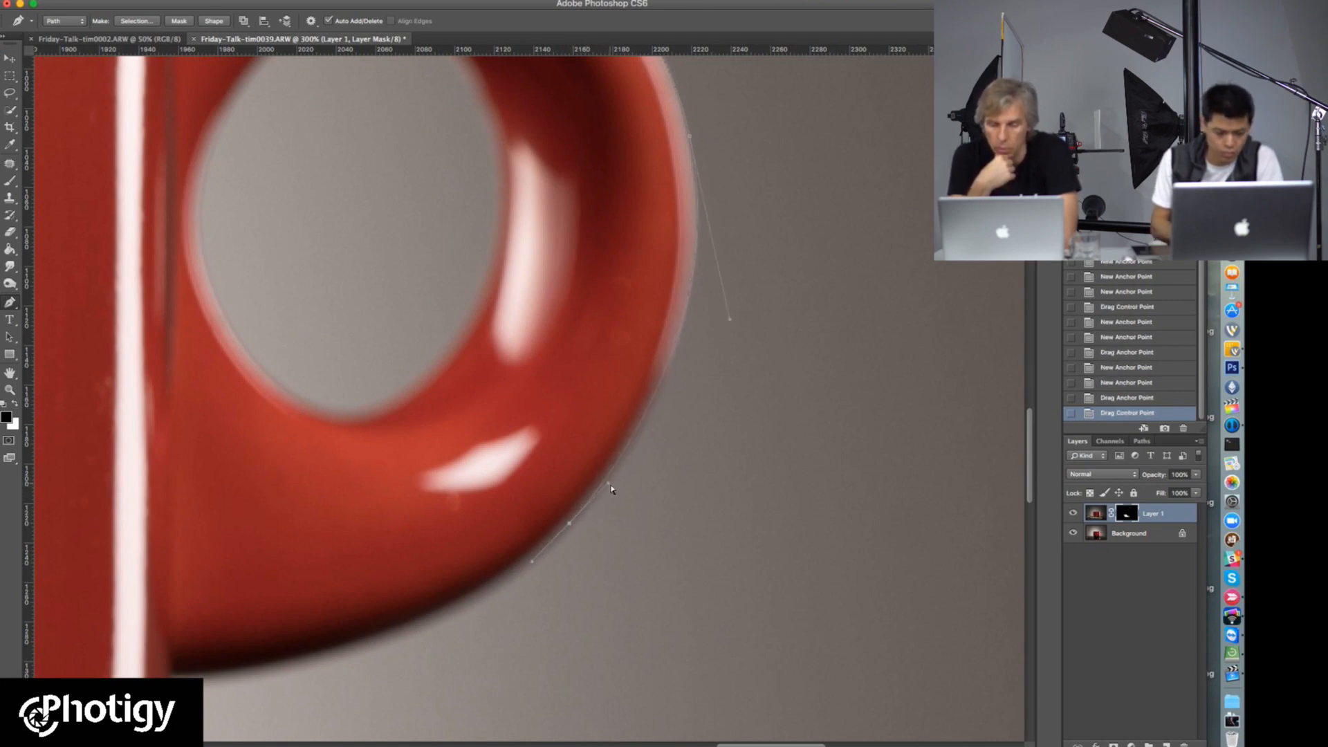
left_click_drag(388, 557, 581, 450)
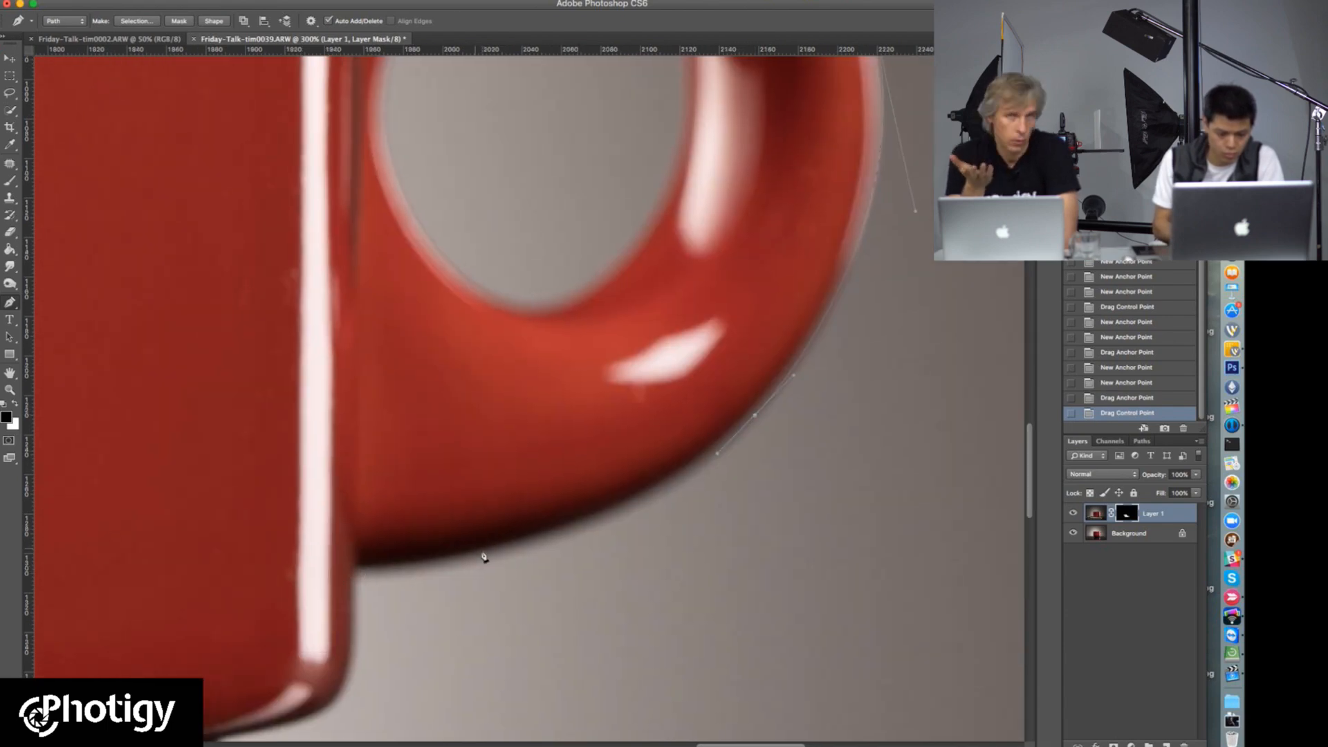
left_click_drag(481, 552, 359, 567)
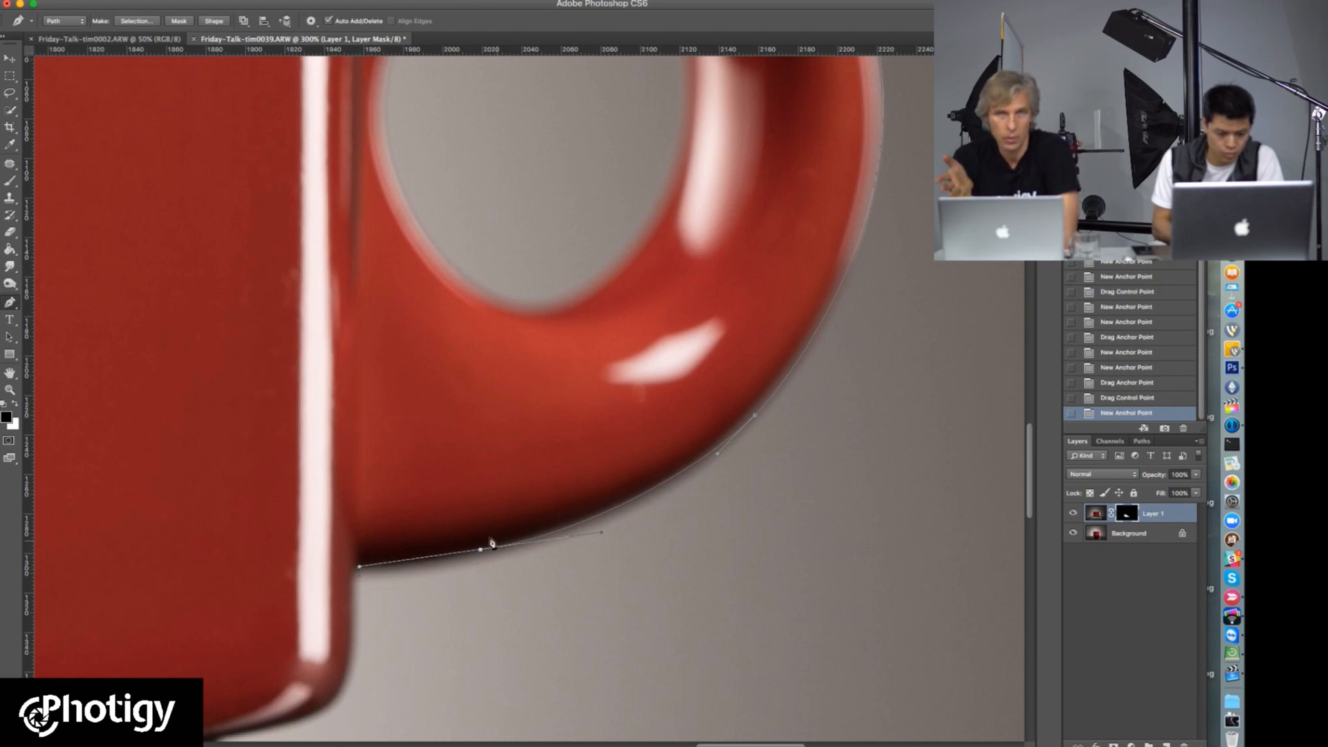
Step: Trace the path from the handle's lower joint around the cup body's lower-right corner to the top of the base
scroll(459, 436, "down", 5)
scroll(459, 436, "left", 5)
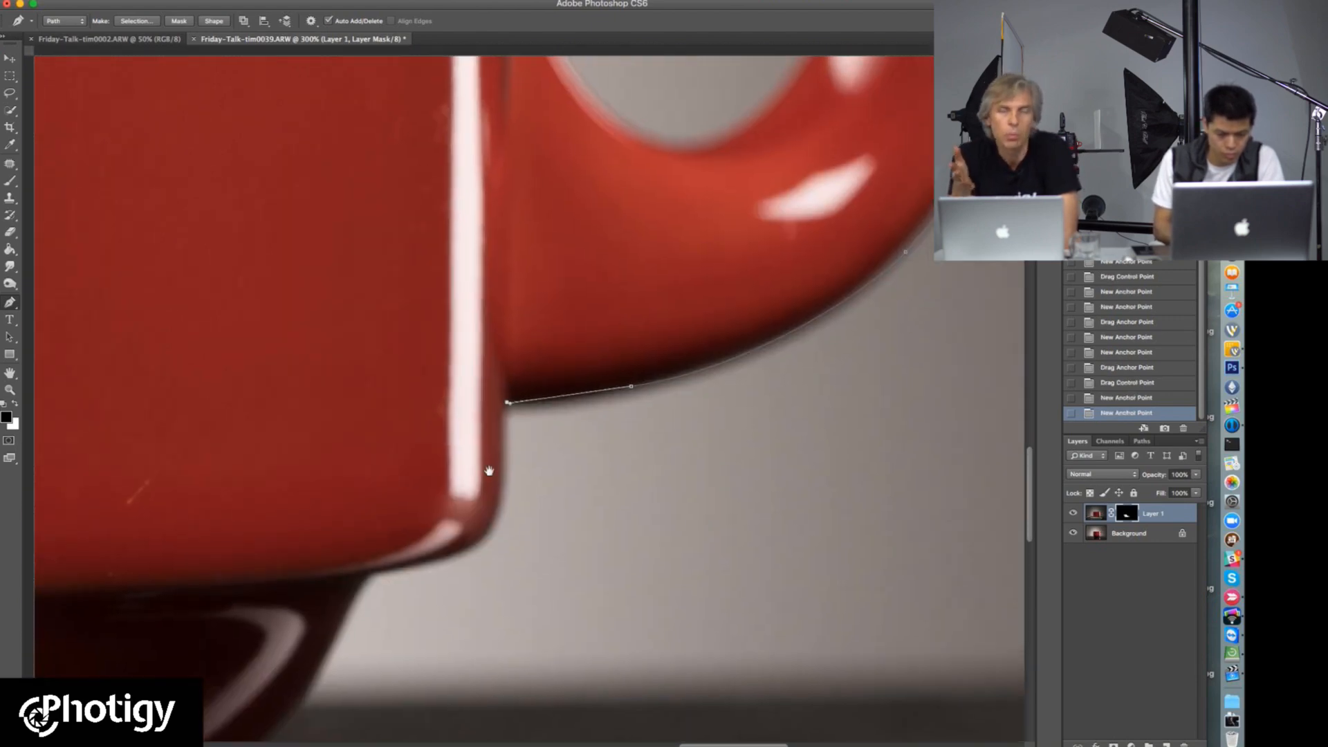
left_click_drag(506, 473, 503, 524)
scroll(471, 553, "down", 3)
scroll(470, 553, "left", 5)
left_click_drag(608, 459, 554, 473)
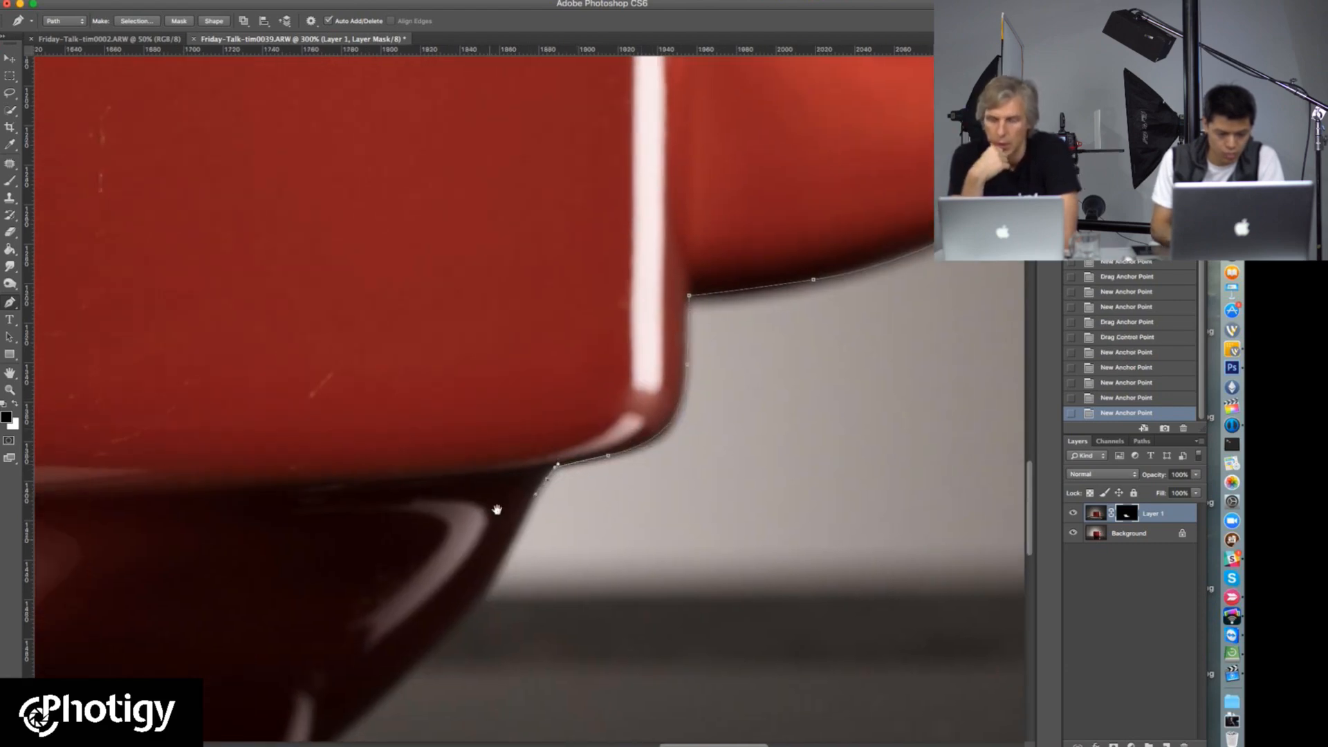
Step: Bring the path down the right side of the cup's base to where it meets its reflection
scroll(525, 484, "down", 3)
scroll(525, 484, "left", 3)
left_click_drag(540, 473, 522, 498)
left_click(473, 533)
left_click(429, 576)
Step: Extend the path along the right side of the reflected base and over the reflected cup's shoulder
scroll(519, 505, "down", 5)
scroll(519, 505, "right", 1)
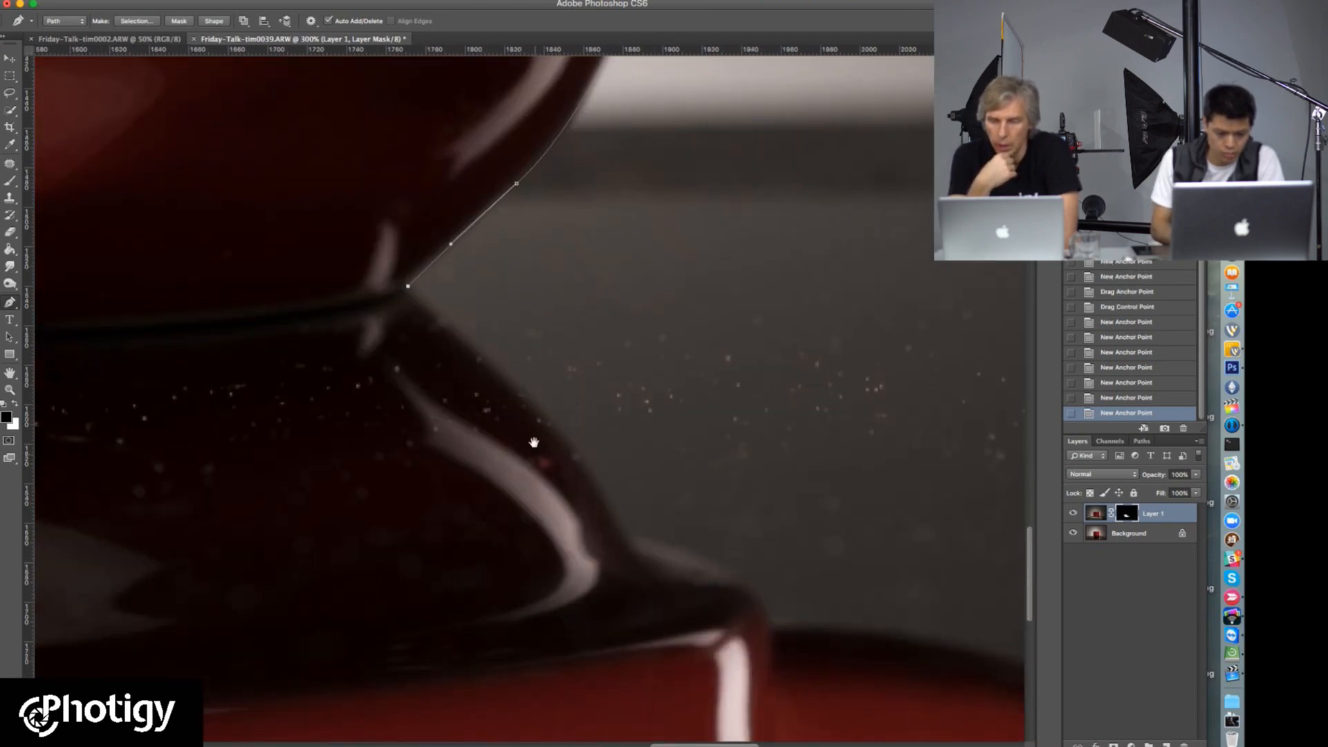
left_click_drag(549, 423, 620, 496)
left_click(626, 536)
scroll(608, 526, "down", 2)
scroll(609, 526, "right", 4)
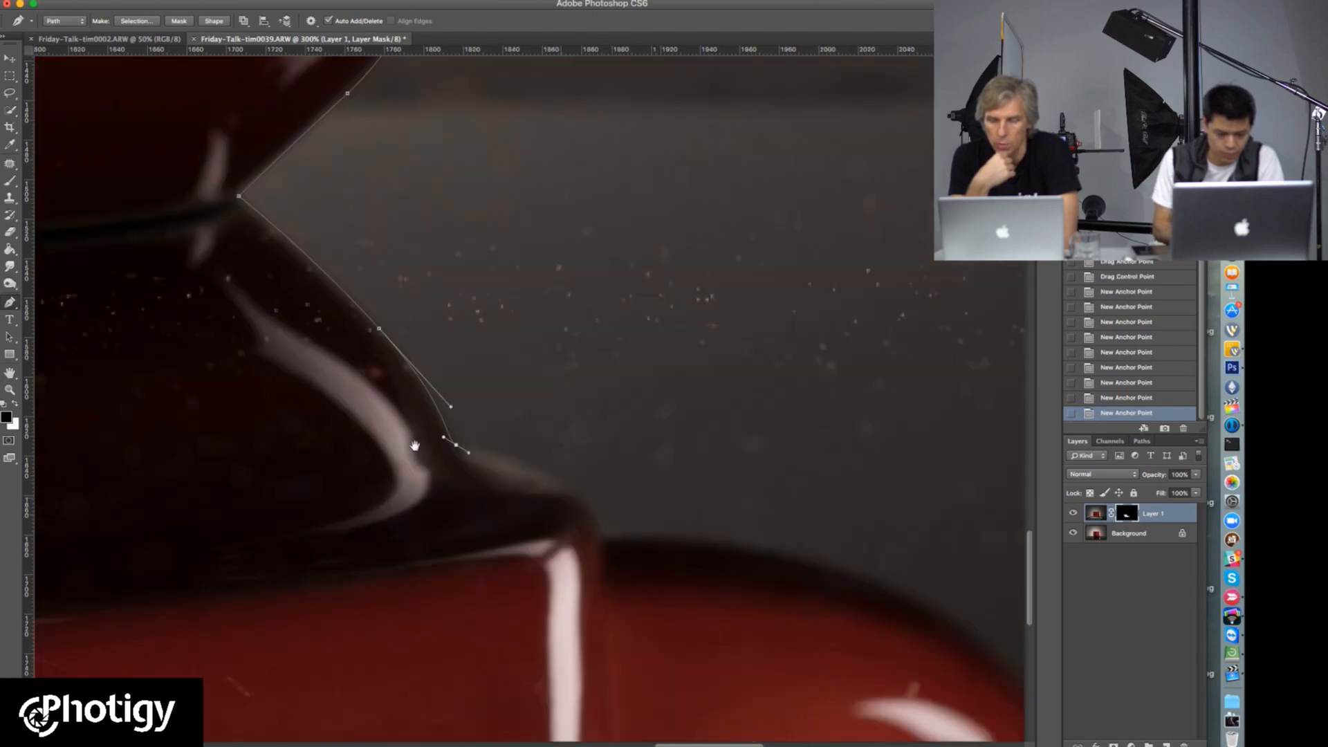
left_click(510, 477)
left_click(533, 512)
Step: Curve the path along the reflected handle's outer edge and down past the image's bottom edge
scroll(571, 483, "down", 2)
scroll(570, 484, "right", 4)
left_click_drag(596, 482, 692, 538)
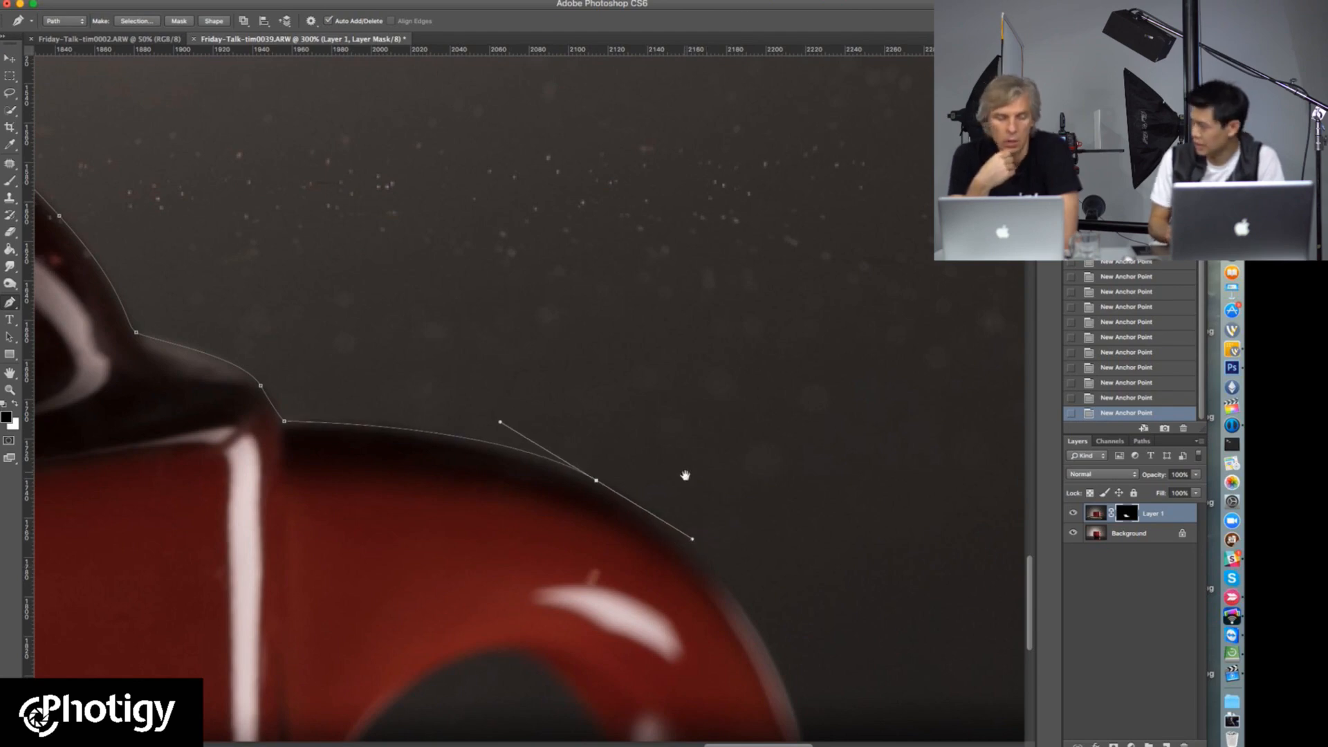
left_click_drag(685, 475, 529, 271)
left_click(619, 470)
left_click(640, 534)
left_click(639, 555)
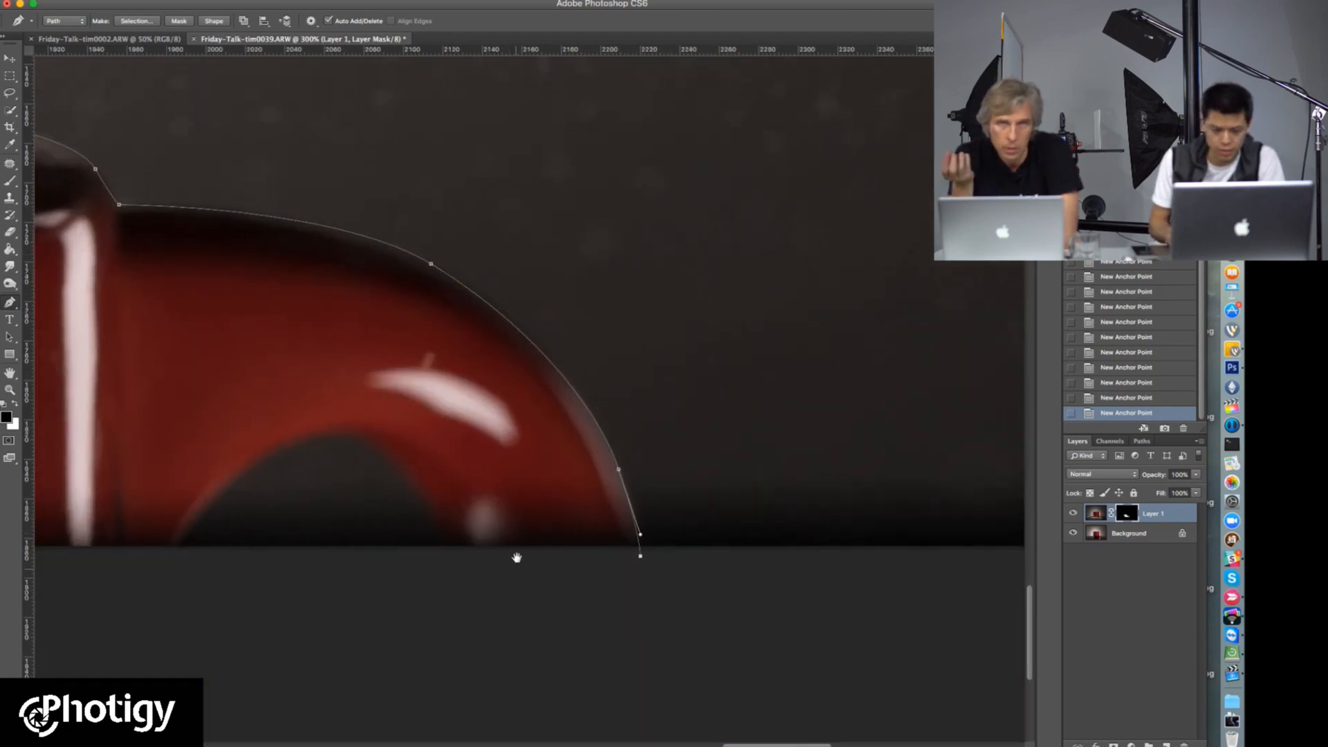
Step: Trace the path around the reflected handle's inner opening, ending below the image's bottom edge and refining the anchors to fit
left_click_drag(516, 556, 704, 497)
left_click(645, 513)
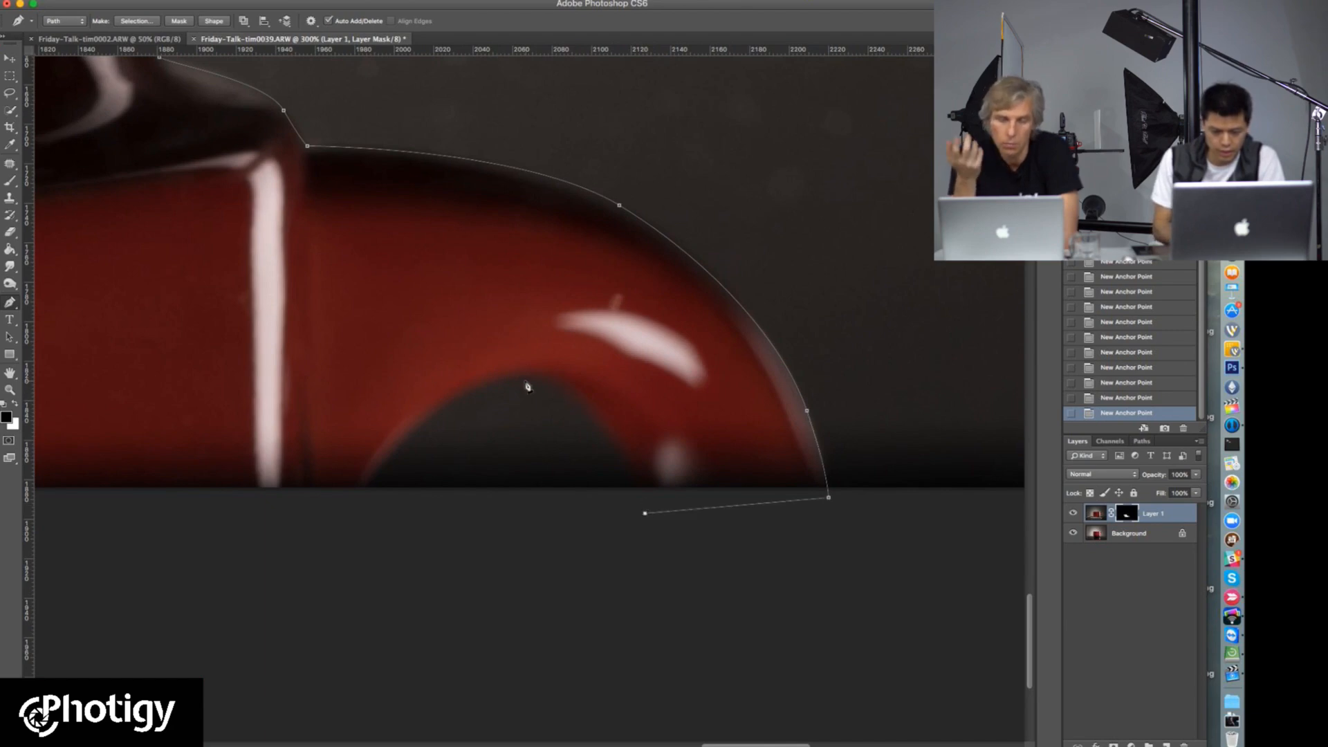
left_click_drag(535, 379, 488, 379)
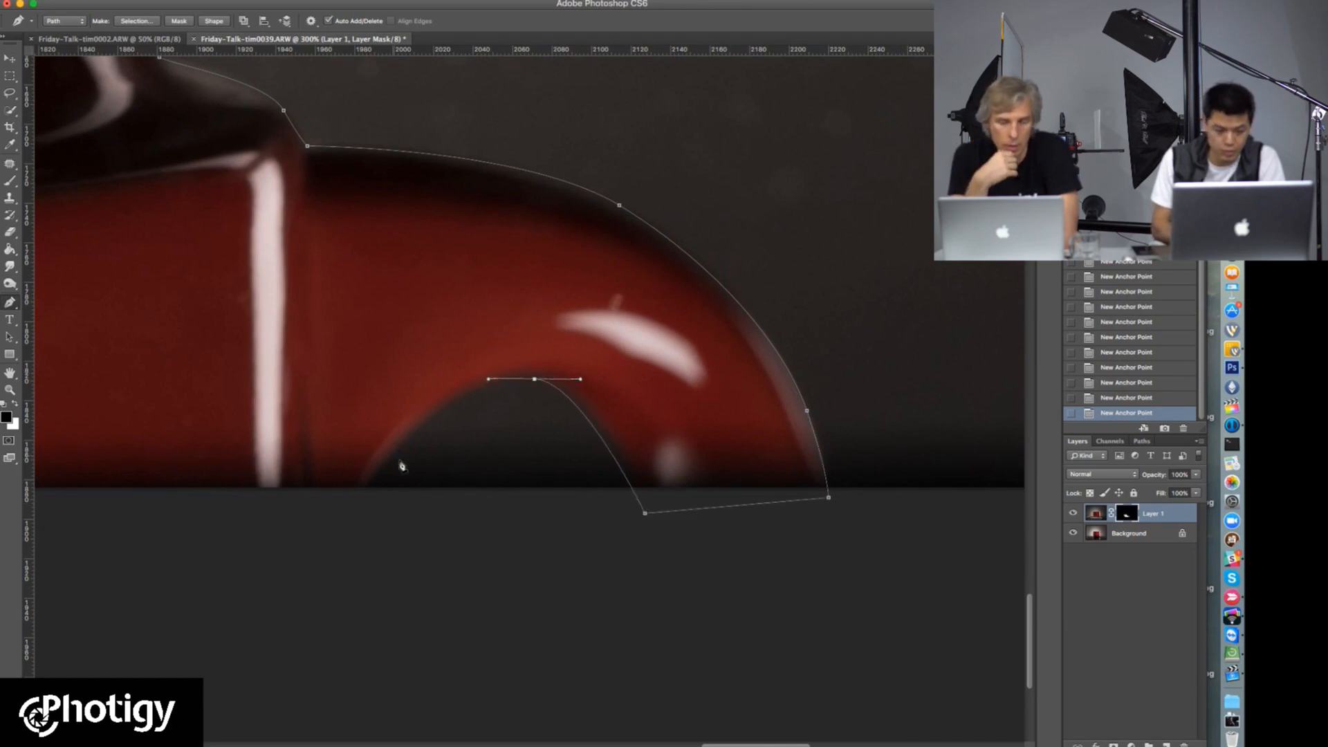
left_click_drag(379, 466, 346, 531)
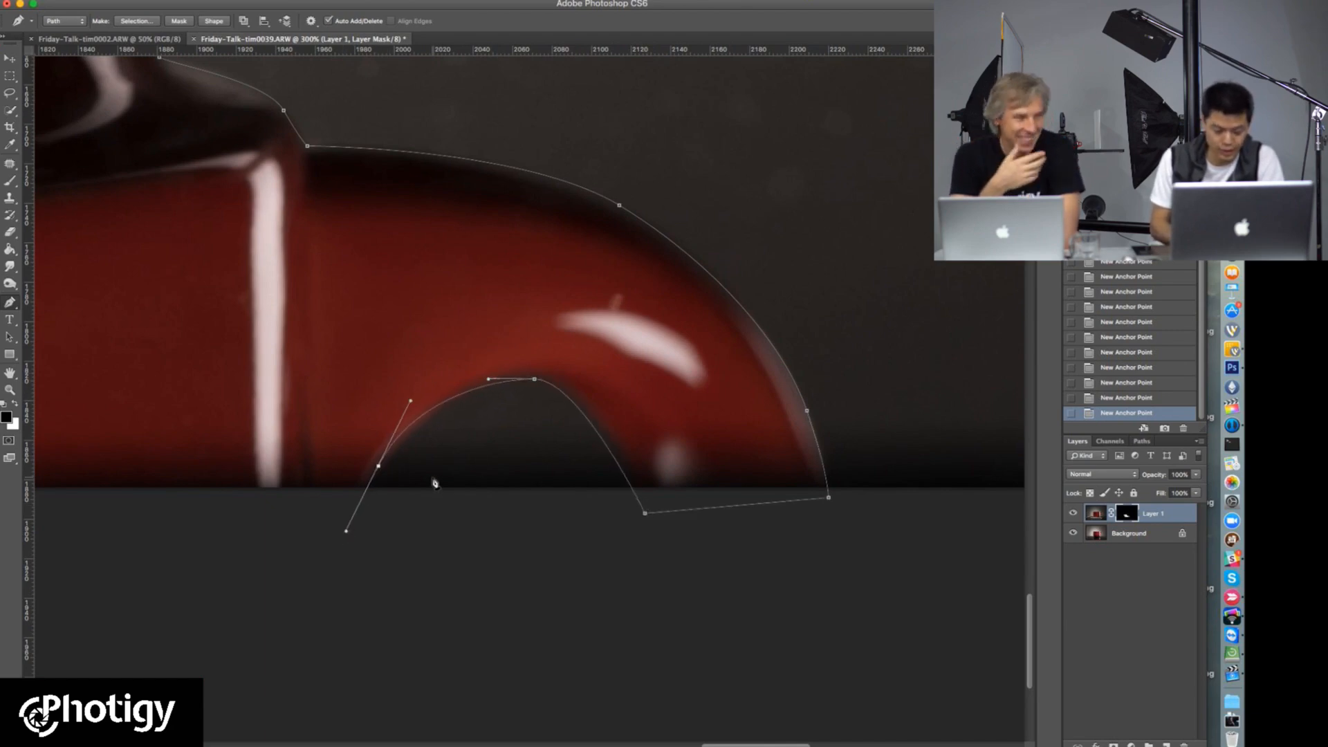
left_click_drag(379, 467, 400, 454)
left_click_drag(534, 382, 537, 379)
left_click_drag(356, 515, 379, 486)
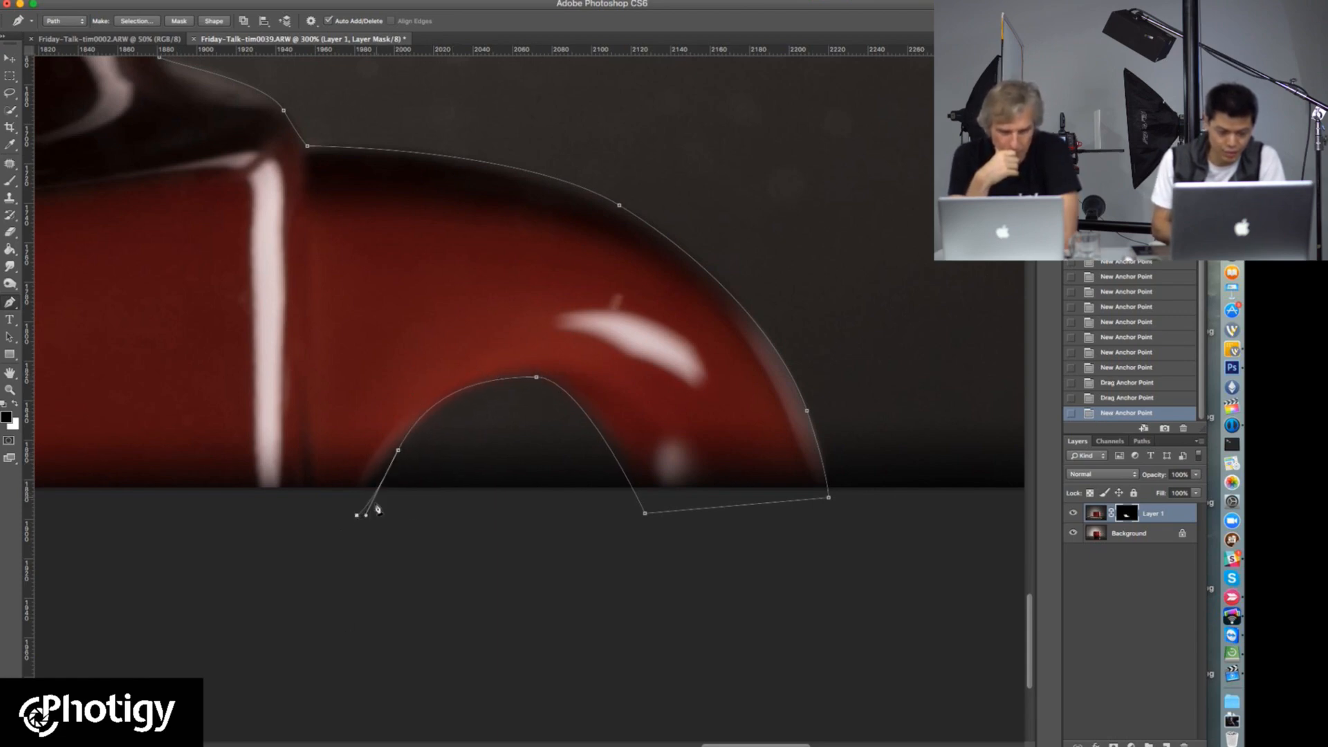
Step: Run the path below the image to the reflection's left side, then up its wall and around the shoulder
scroll(243, 537, "left", 20)
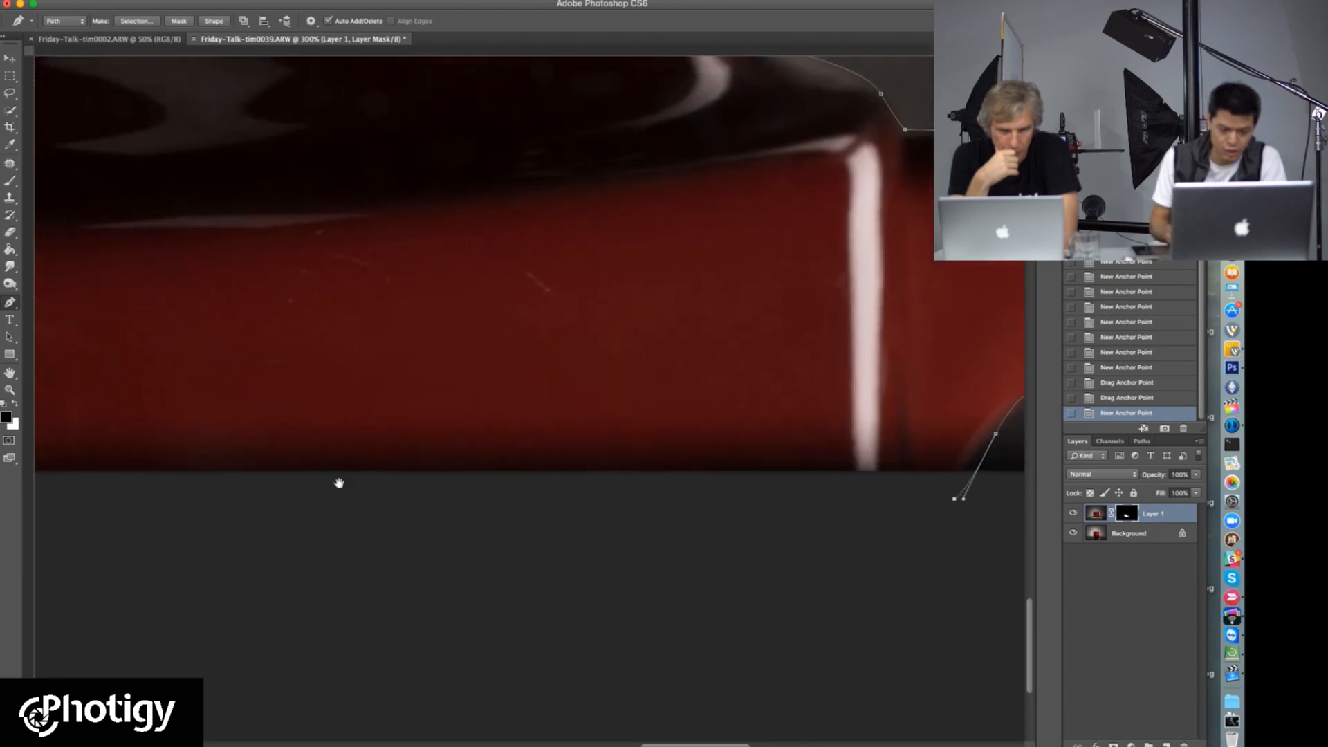
scroll(865, 454, "left", 20)
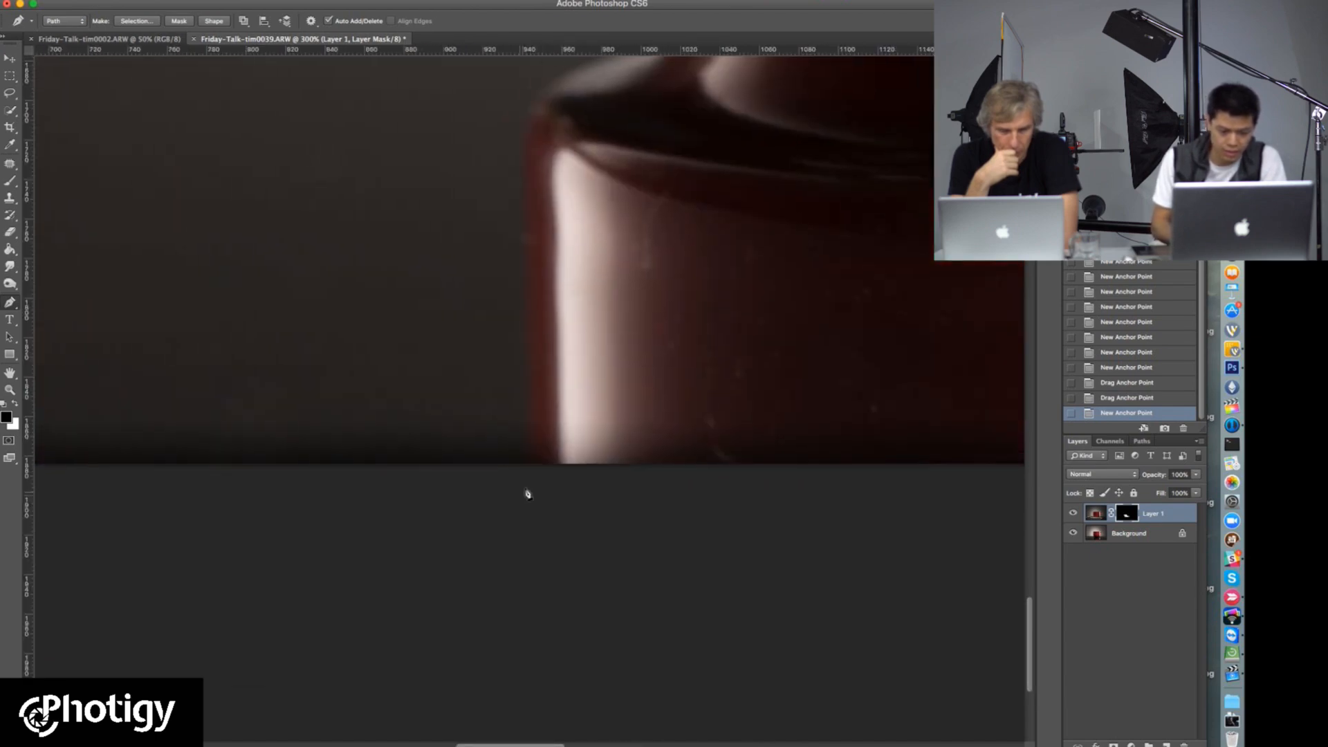
left_click(532, 518)
scroll(521, 253, "up", 10)
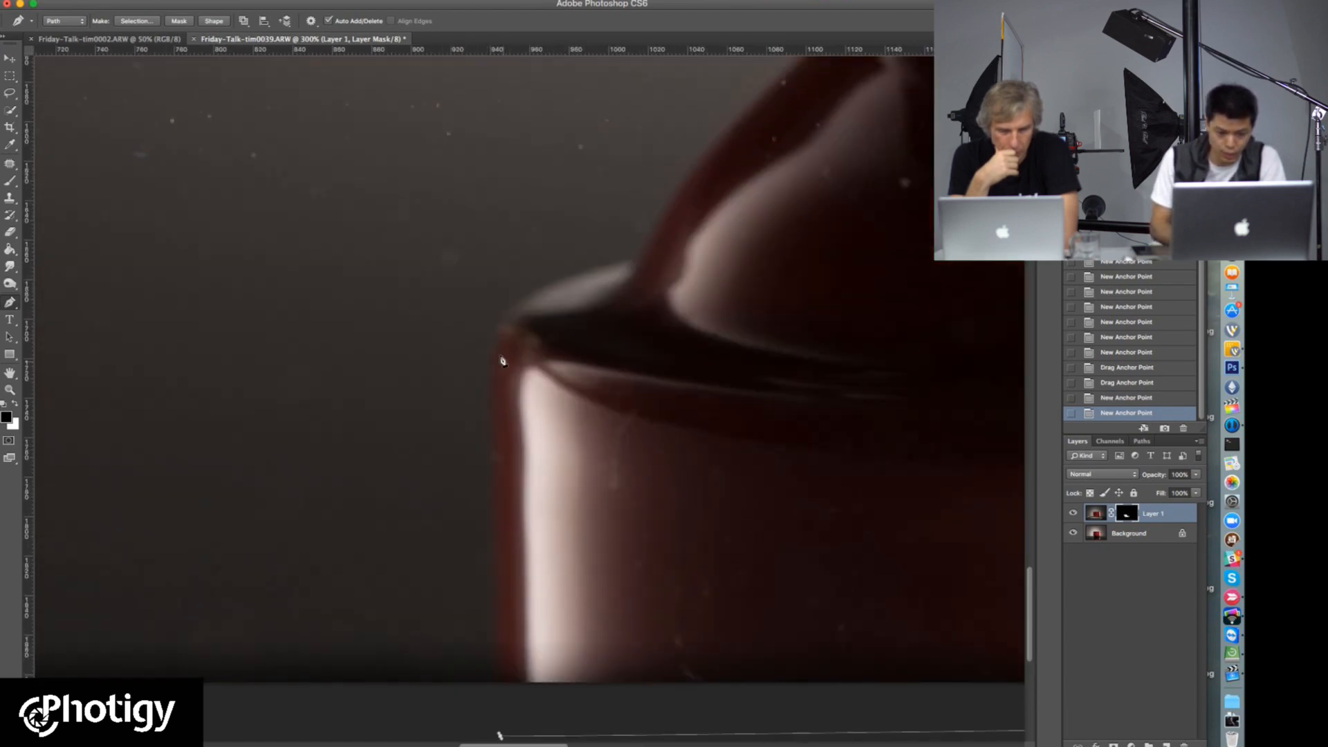
left_click(494, 382)
left_click_drag(530, 295, 444, 473)
Step: Trace the left side of the reflected base and close the path at its starting anchor
left_click(488, 420)
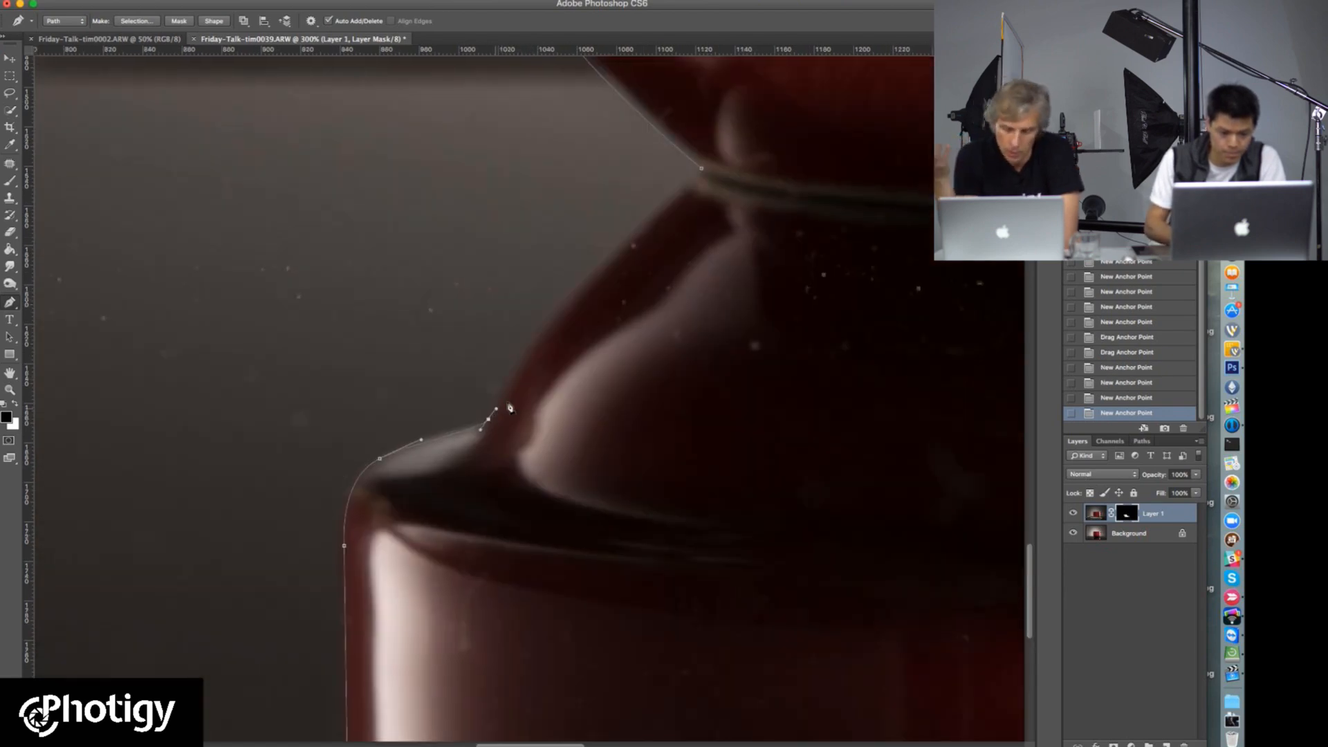
left_click_drag(563, 309, 543, 412)
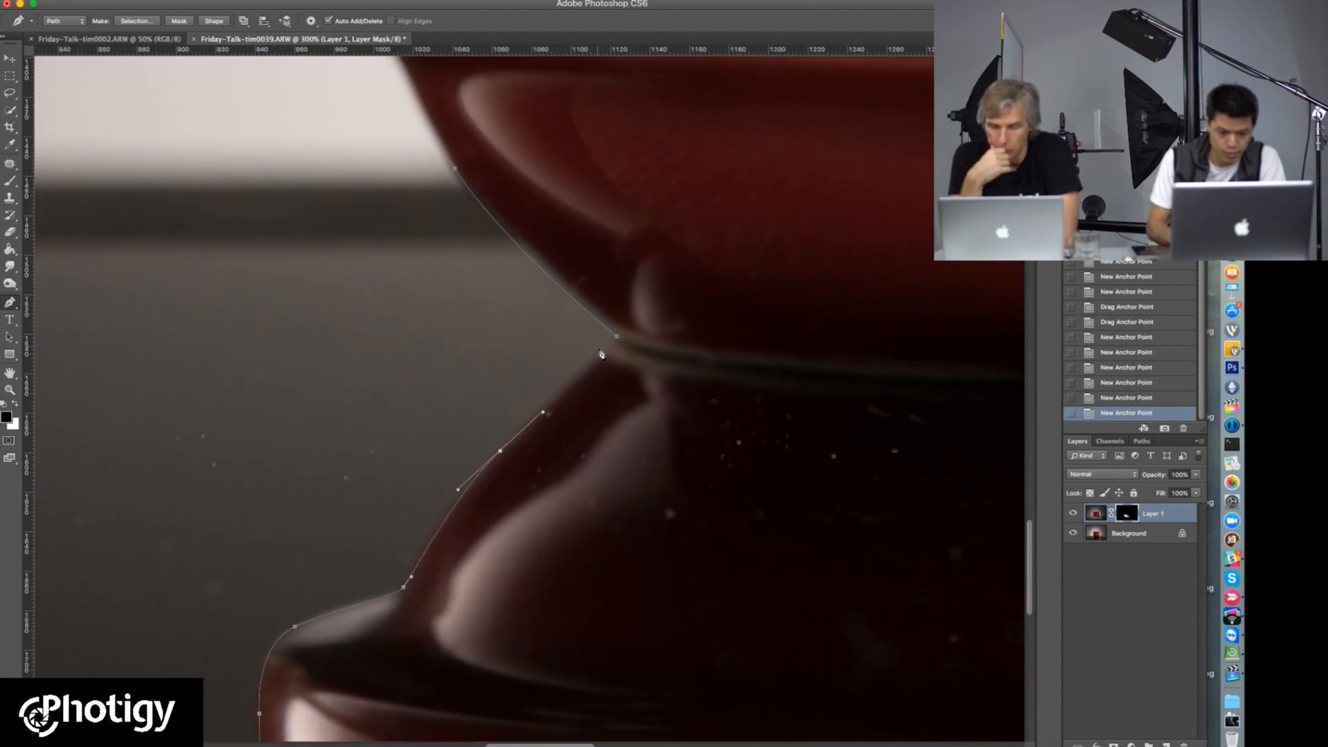
left_click(616, 344)
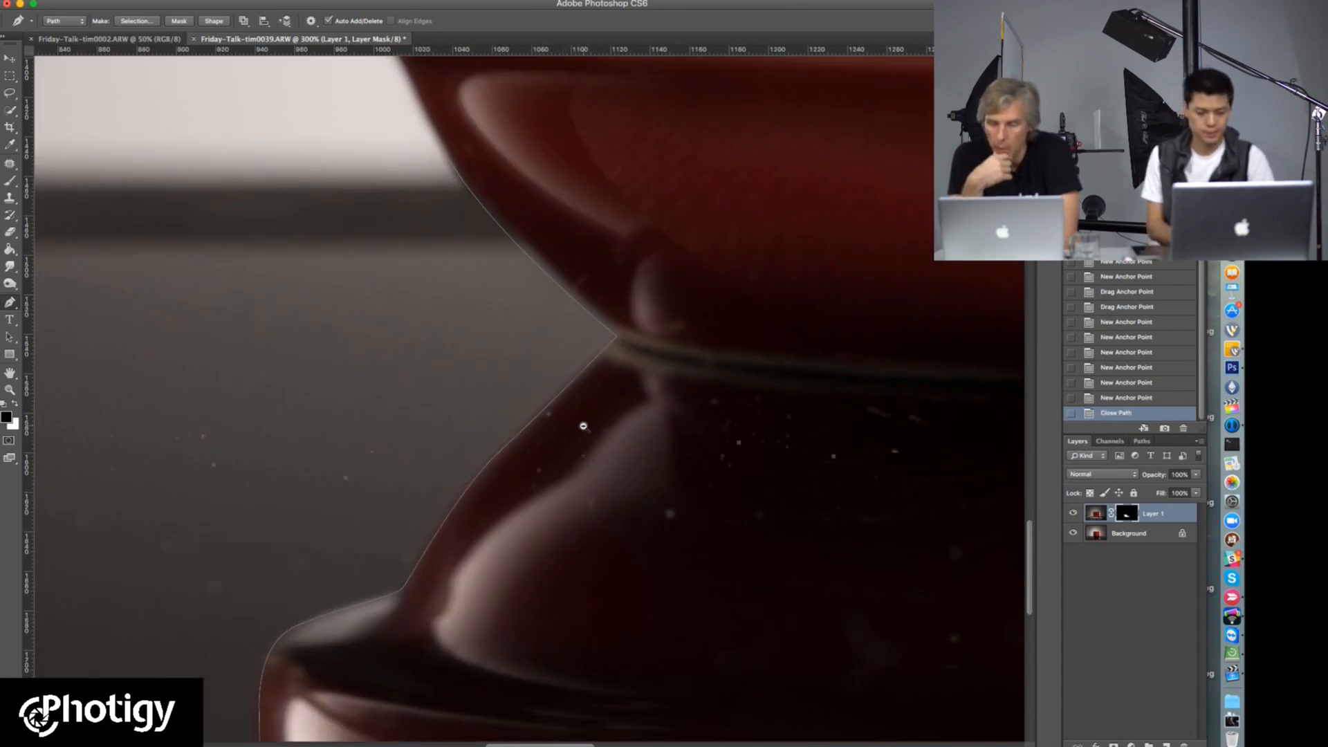
Step: Start a separate path inside the handle, tracing the top and upper-right edge of its opening
left_click(583, 426, "alt")
left_click(584, 425, "alt")
left_click(590, 420, "alt")
left_click_drag(670, 347, 448, 418)
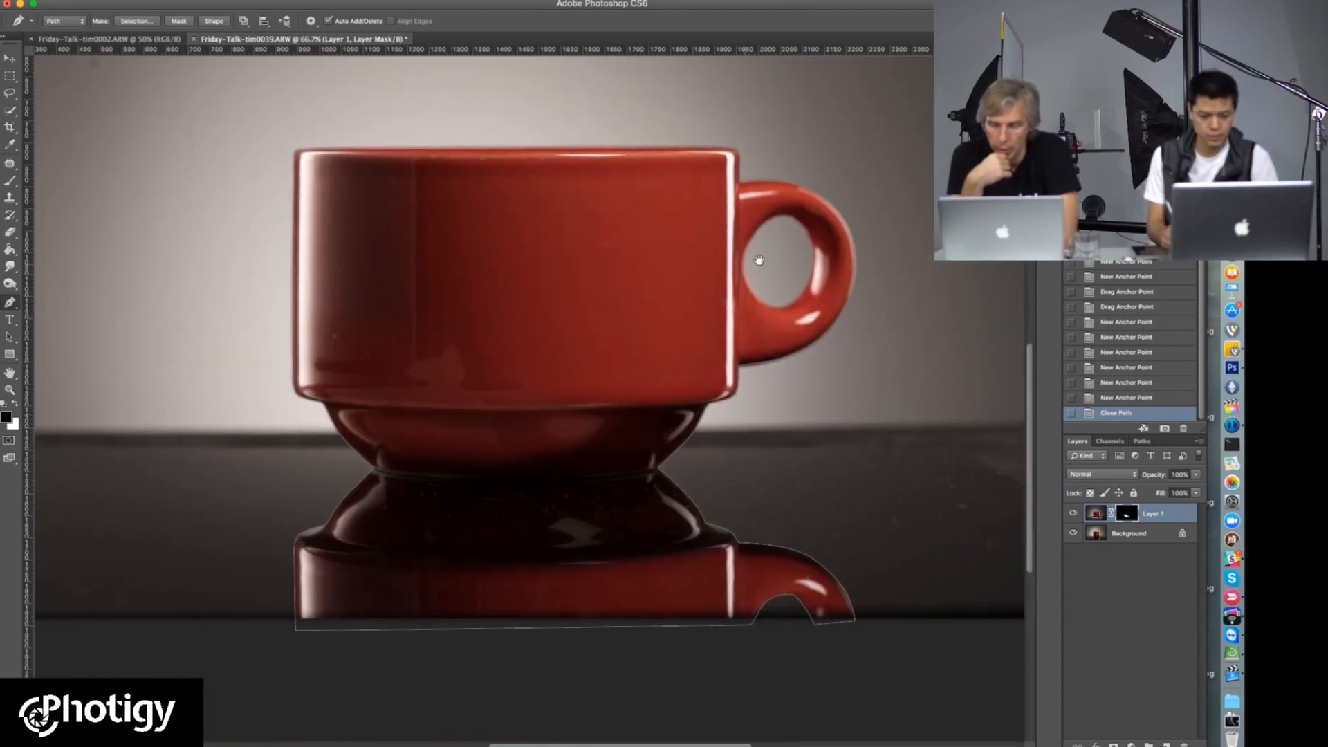
left_click(791, 251, "super")
left_click(793, 254, "super")
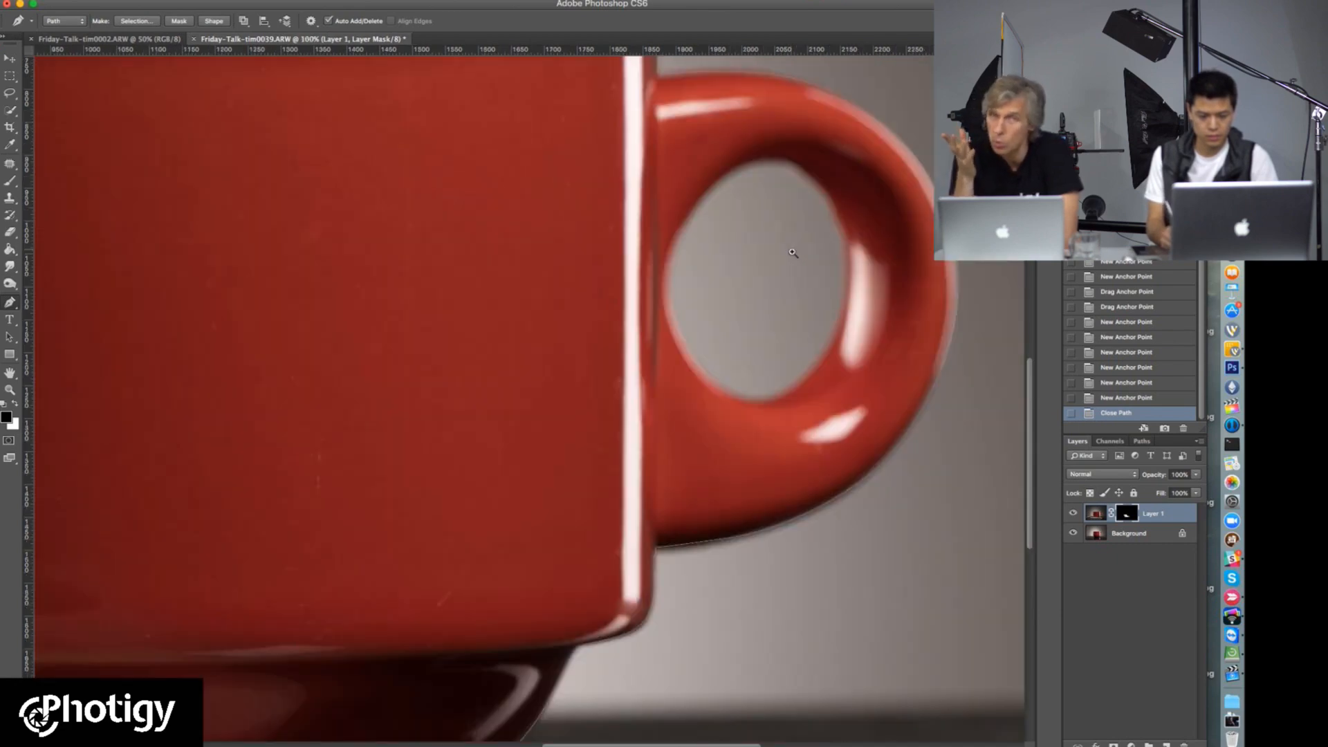
left_click(794, 256, "super")
left_click_drag(620, 264, 489, 298)
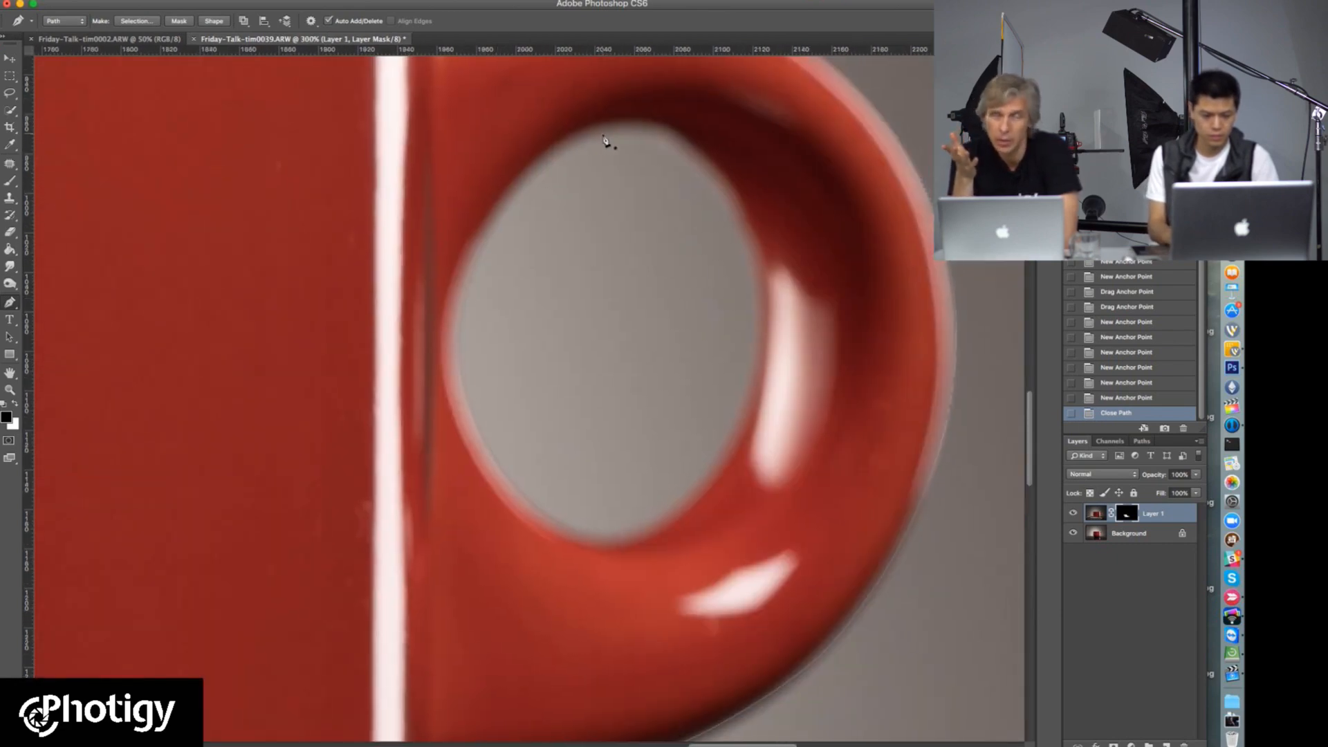
left_click(619, 172, "alt")
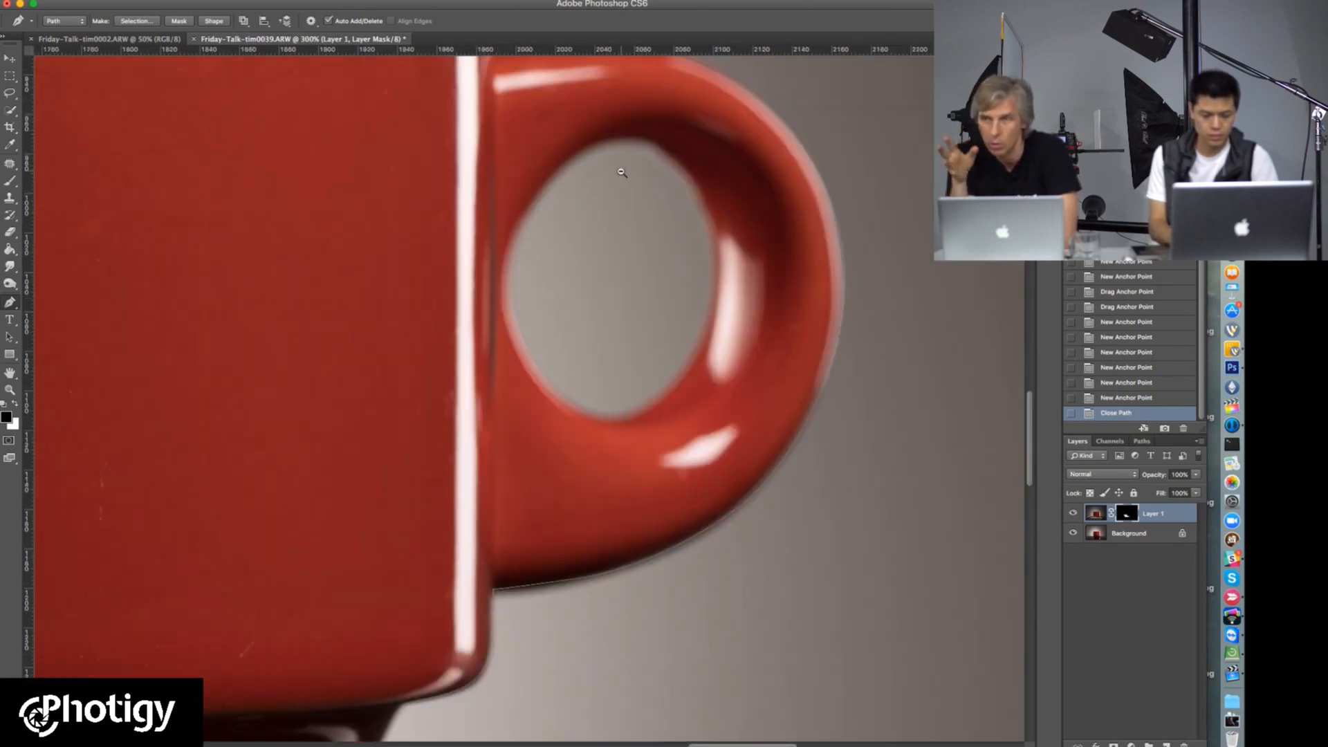
left_click(622, 173, "alt")
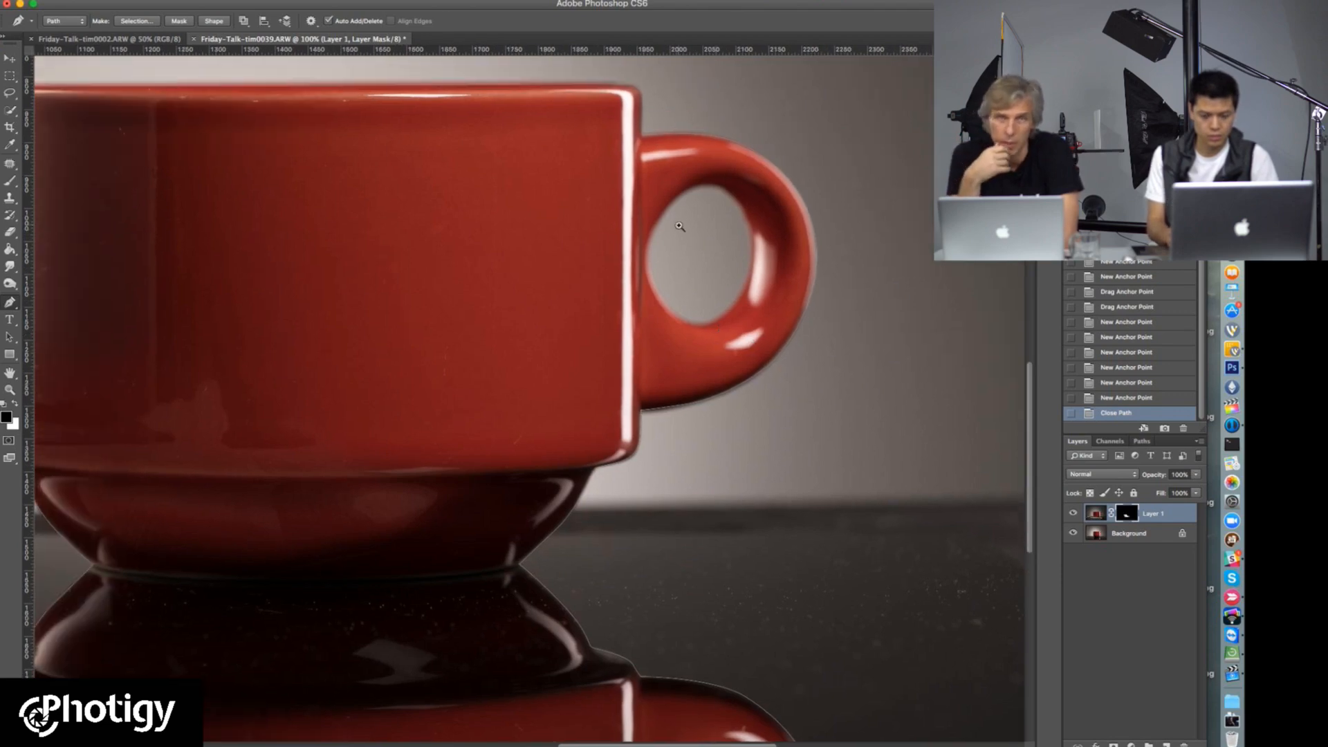
left_click(684, 225, "super")
left_click_drag(716, 147, 735, 142)
left_click_drag(798, 187, 817, 223)
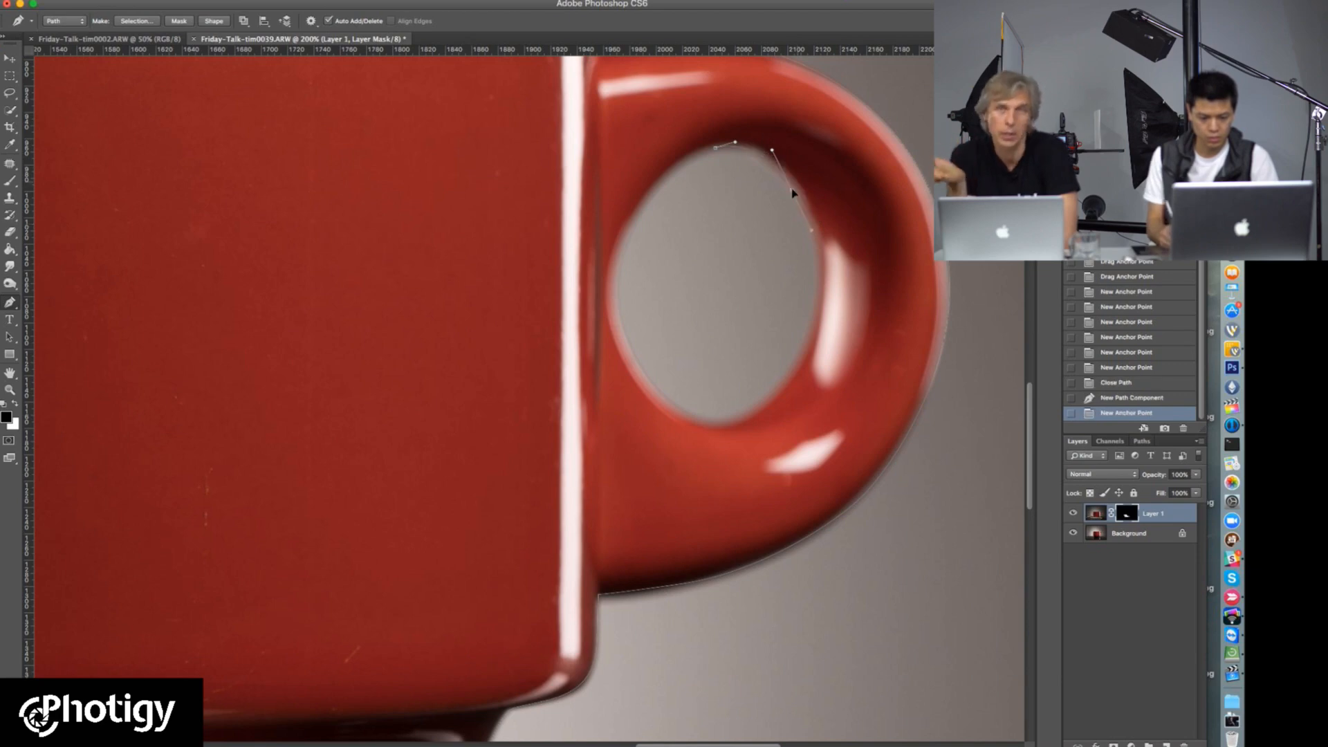
Step: Continue the inner path around the rest of the handle's opening and close it at its starting anchor
left_click_drag(802, 351, 771, 401)
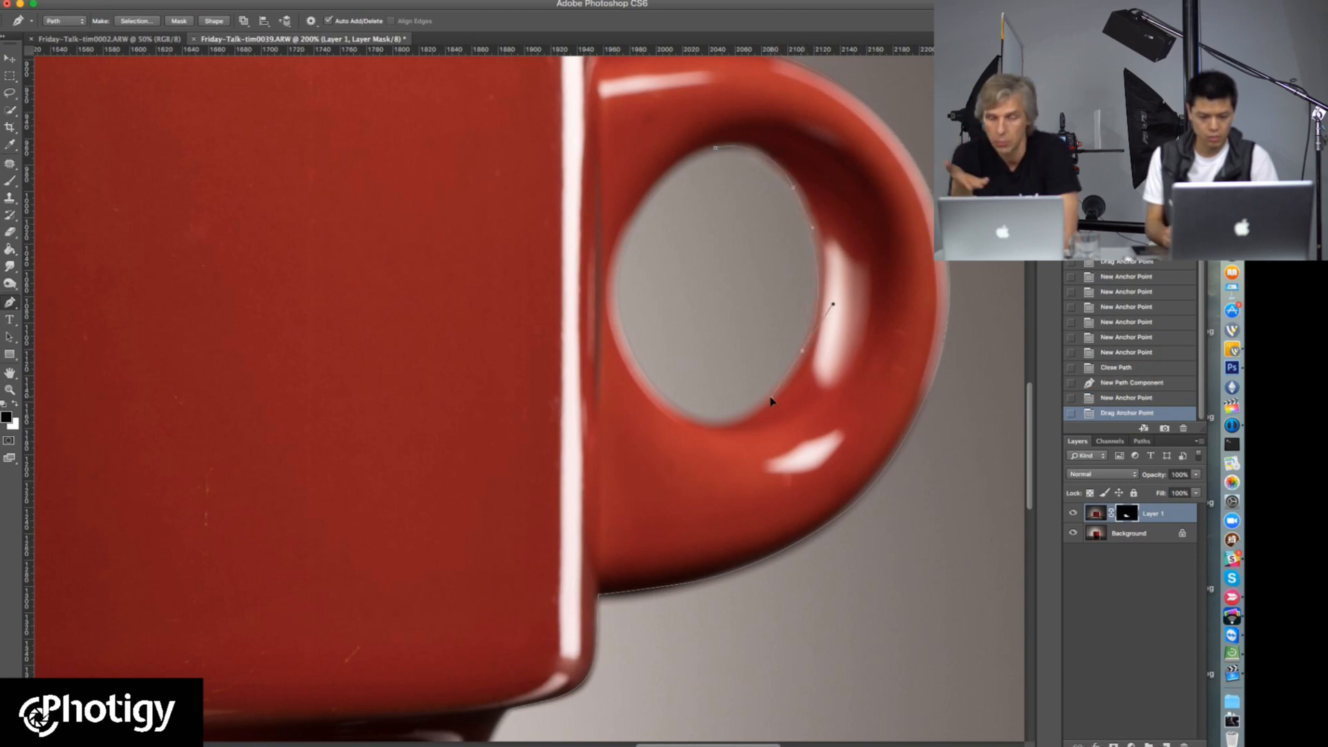
left_click(715, 423)
left_click(690, 420)
left_click_drag(617, 298, 614, 208)
left_click_drag(715, 148, 764, 169)
scroll(572, 349, "down", 5)
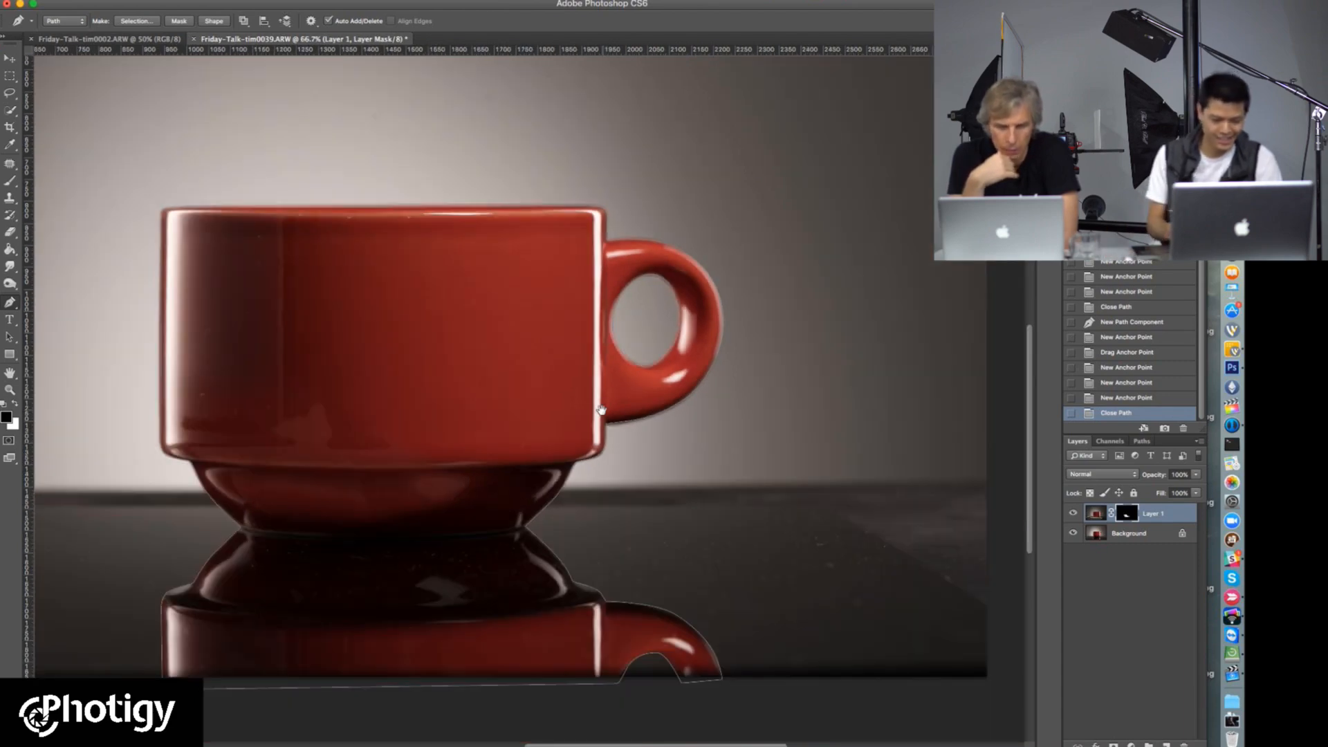
left_click_drag(437, 352, 438, 336)
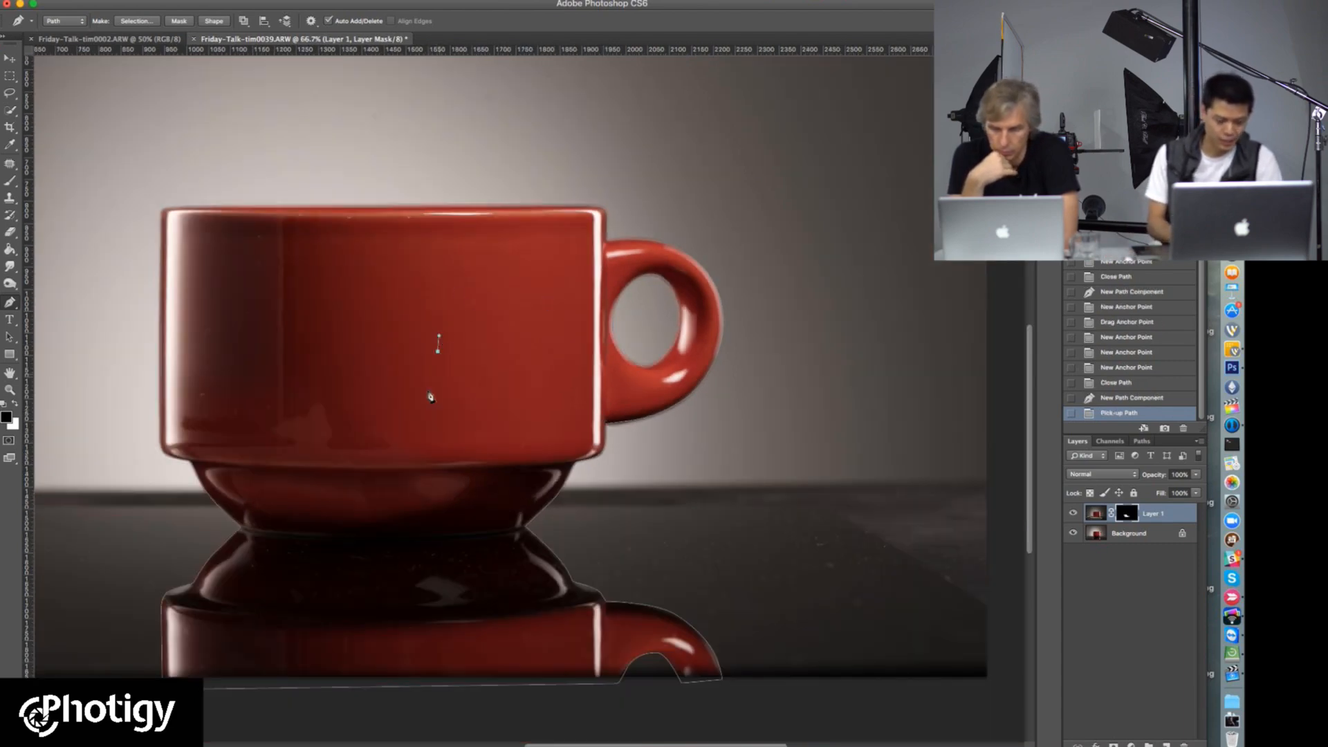
key("super+z")
key("BackSpace")
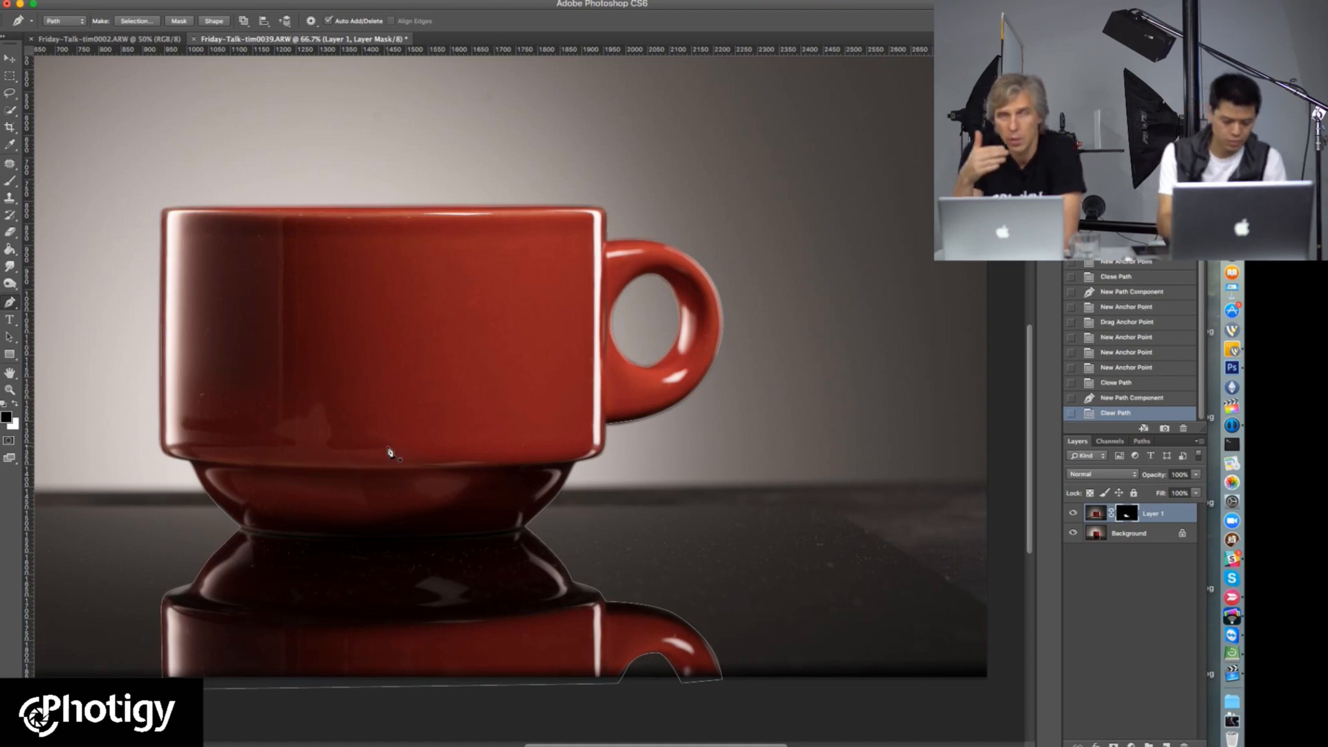
Step: Apply Layer 1's layer mask permanently to the layer
right_click(449, 399)
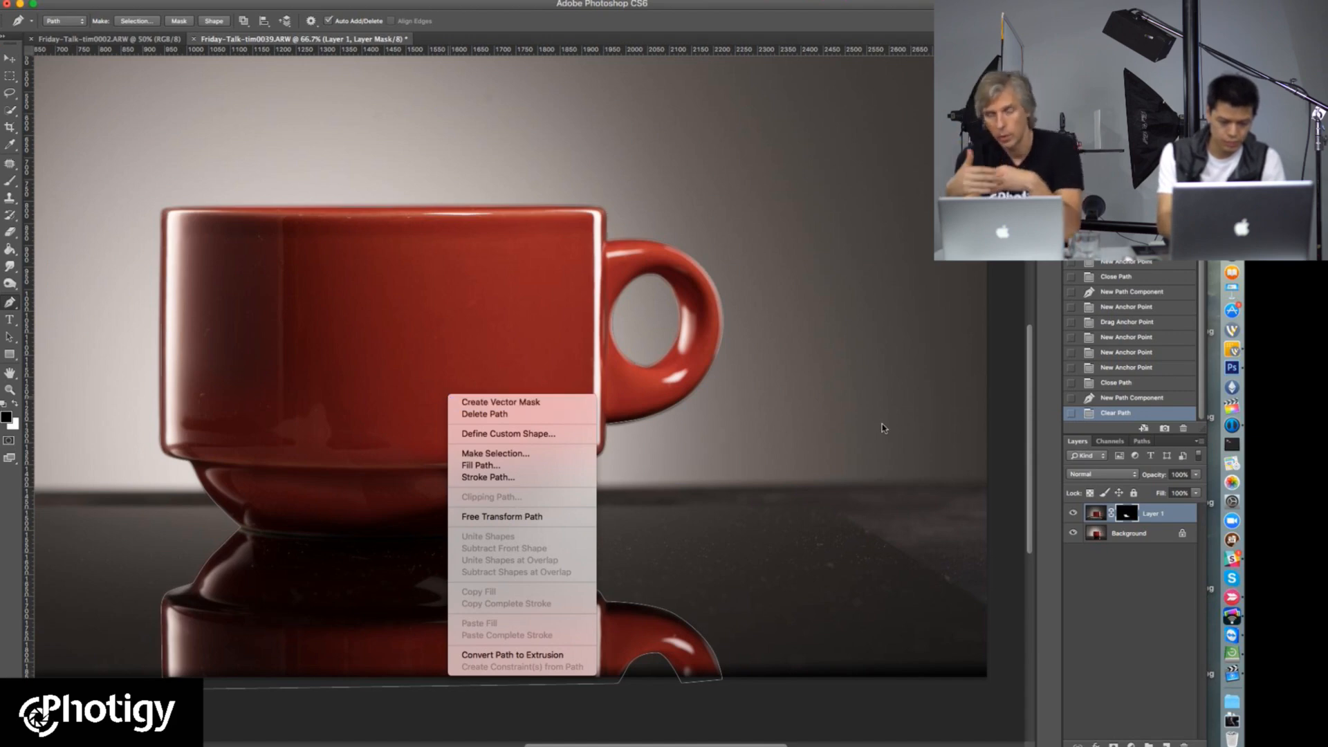
left_click(1118, 593)
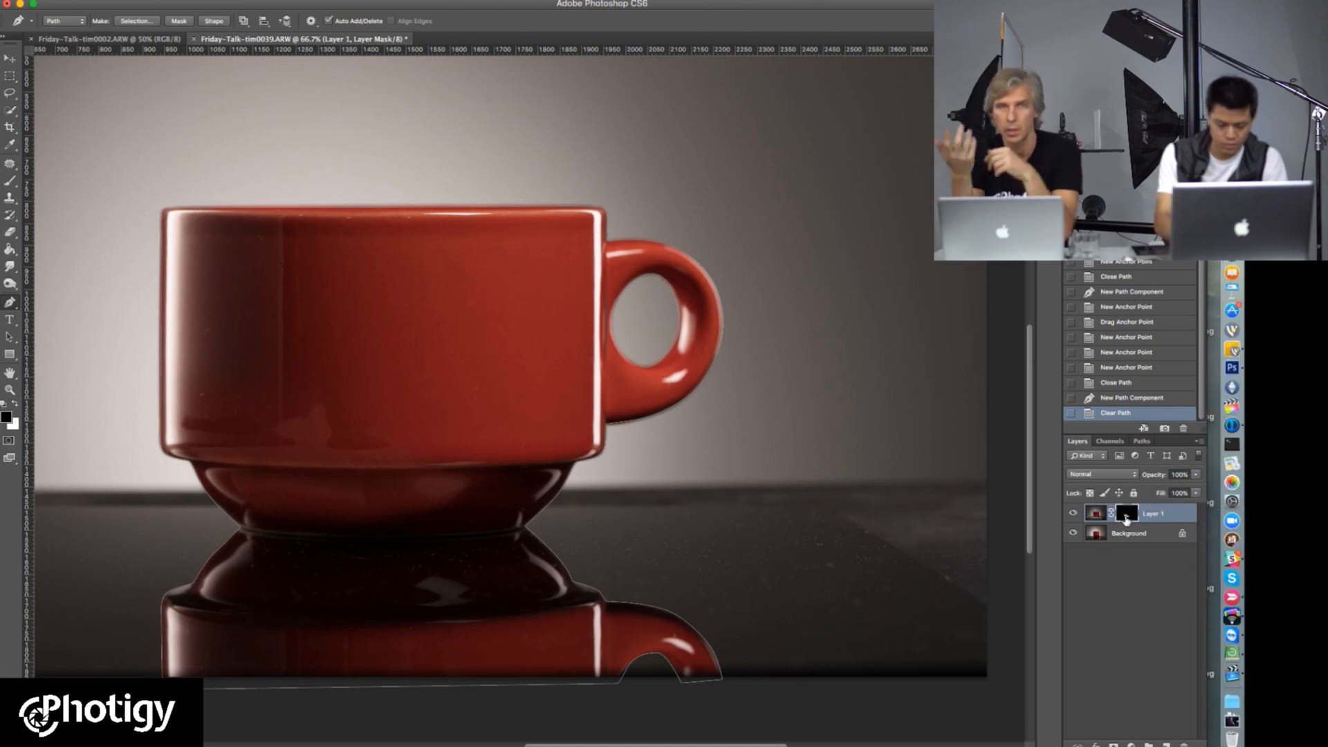
right_click(1125, 517)
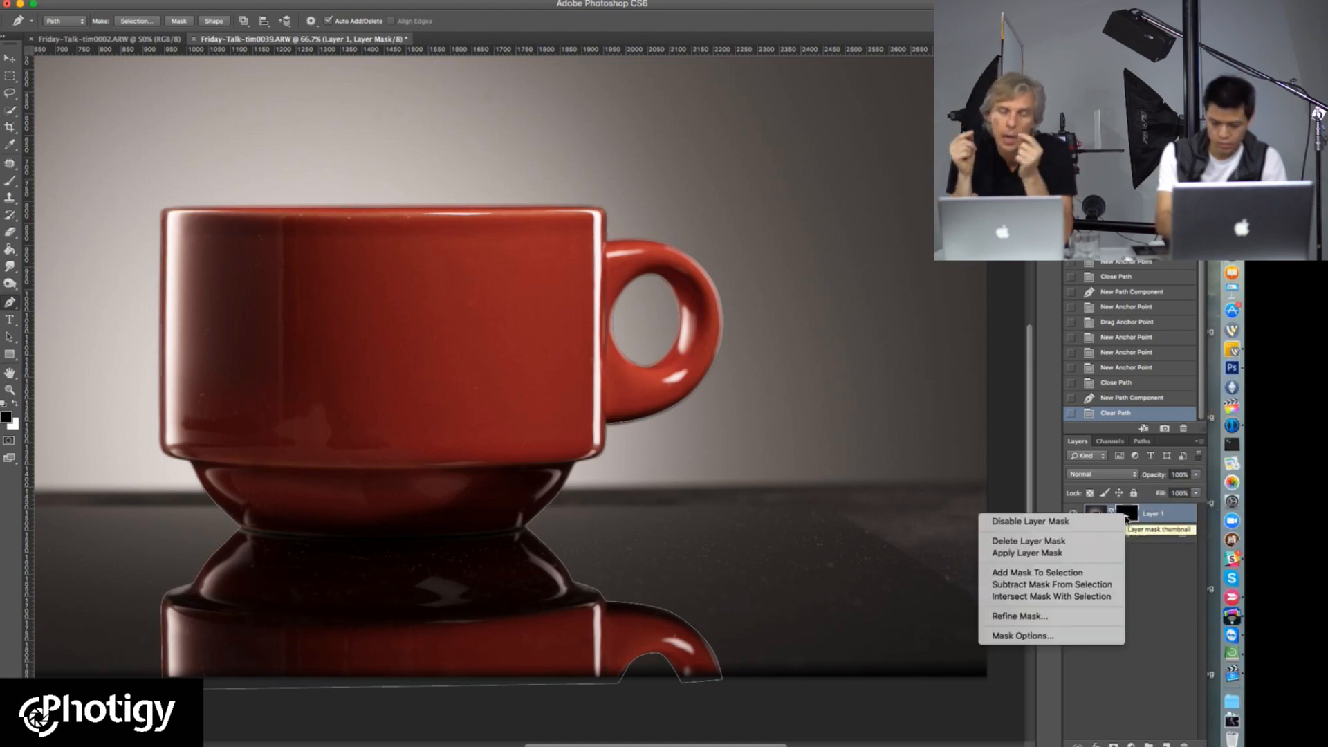
left_click(1110, 554)
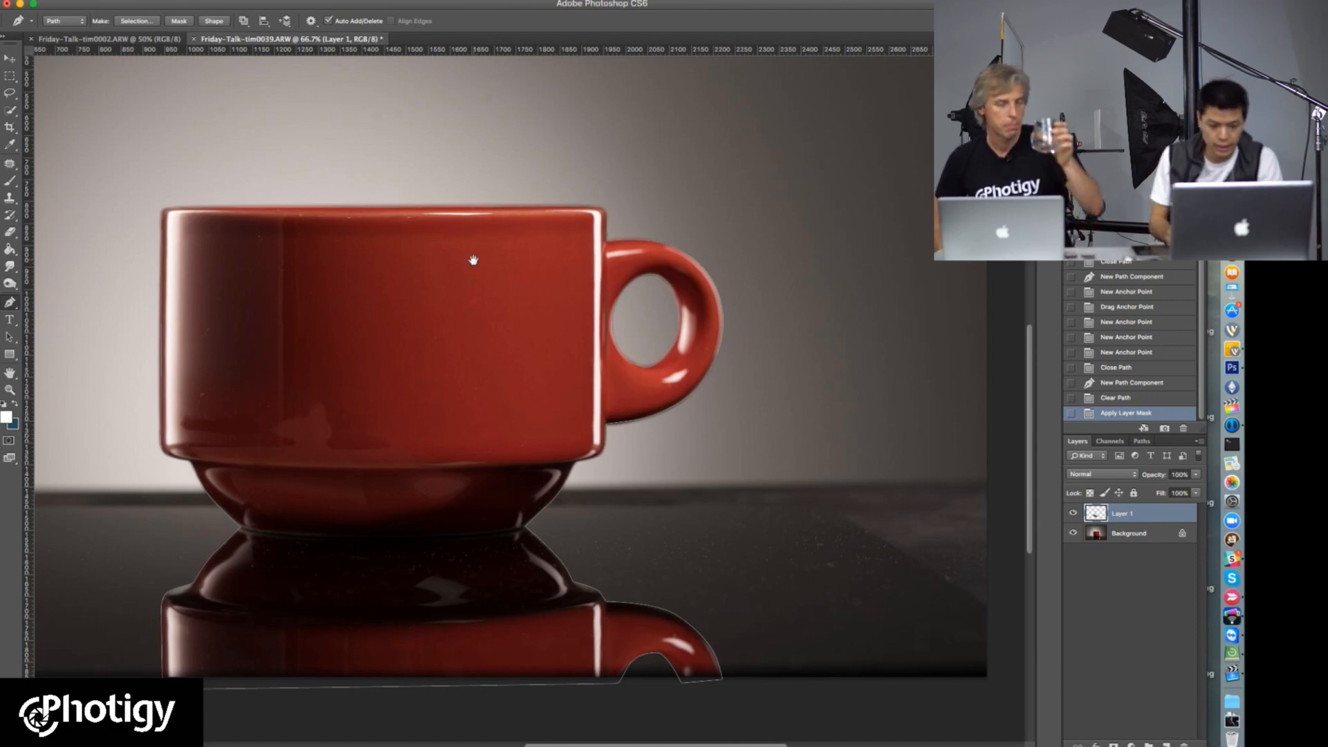
Step: Save the work path around the cup and its reflection under the name "cup"
key("super+minus")
key("super+minus")
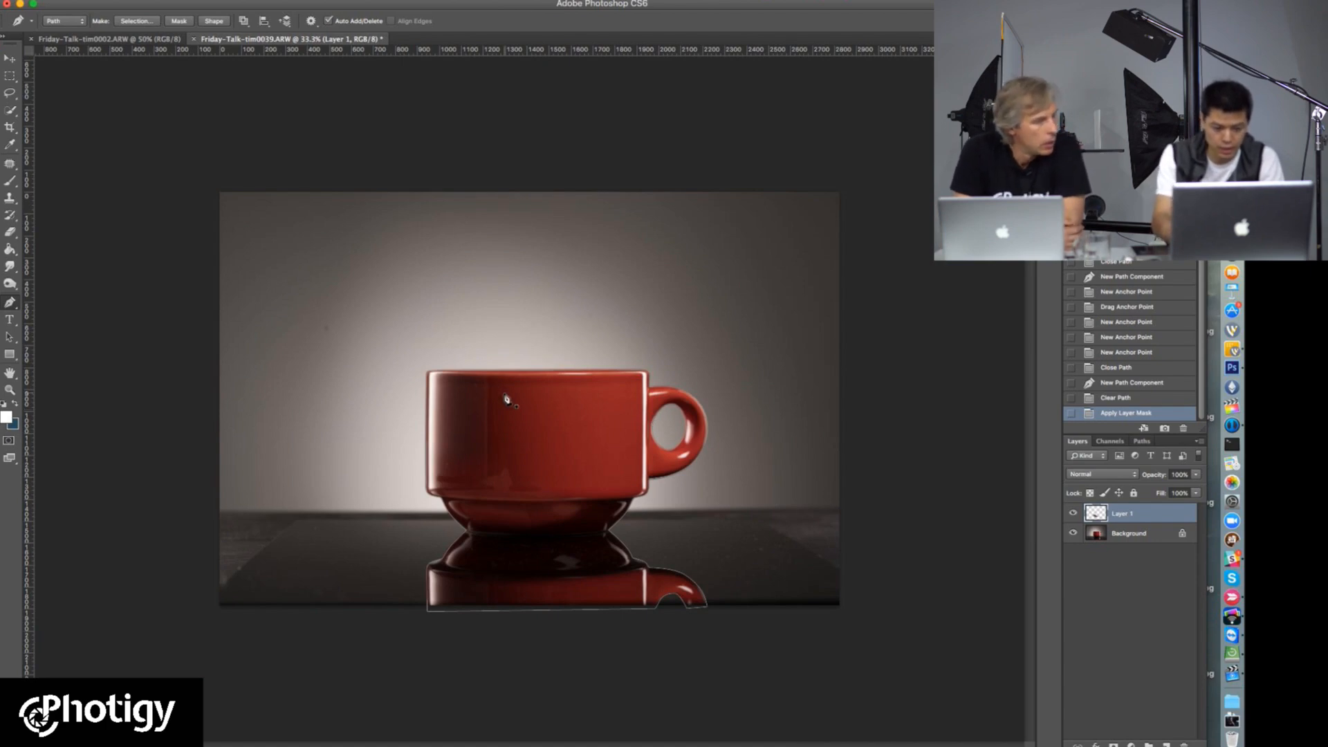
right_click(533, 405)
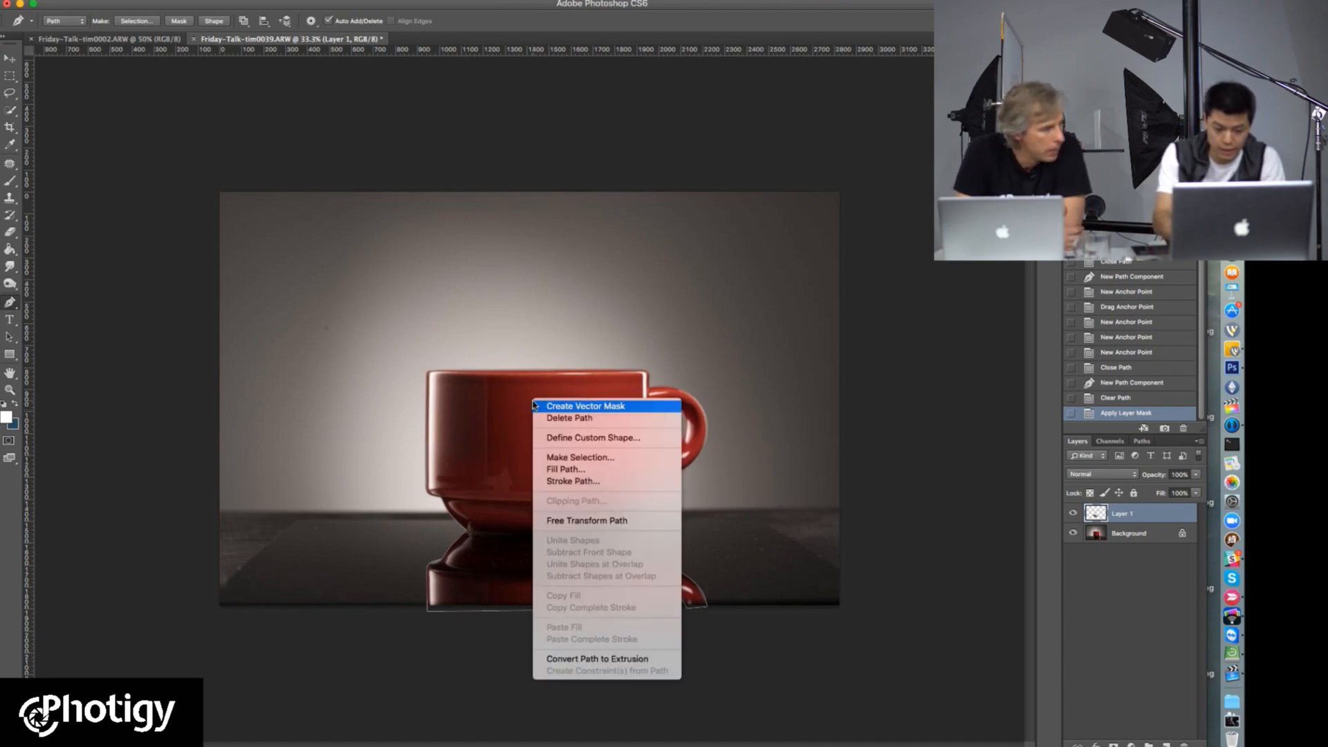
left_click(1107, 659)
left_click(1146, 441)
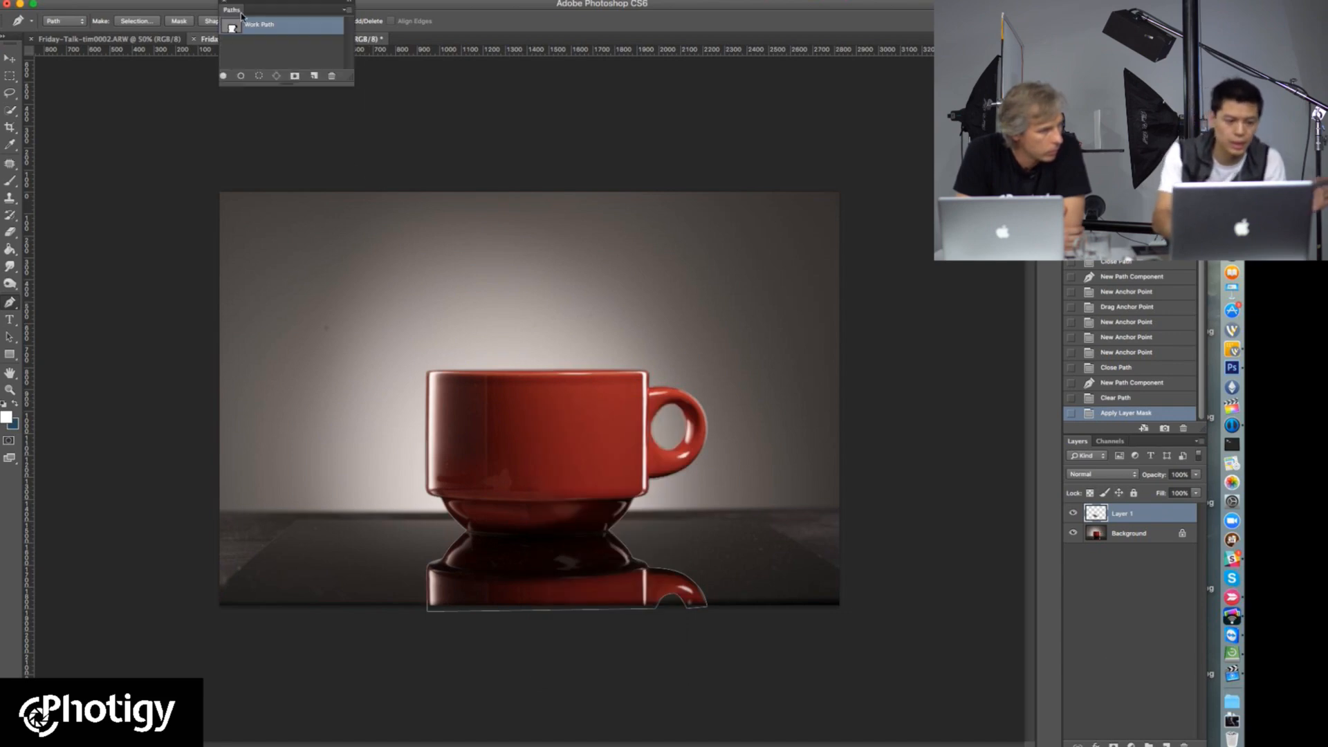
left_click_drag(256, 5, 1138, 443)
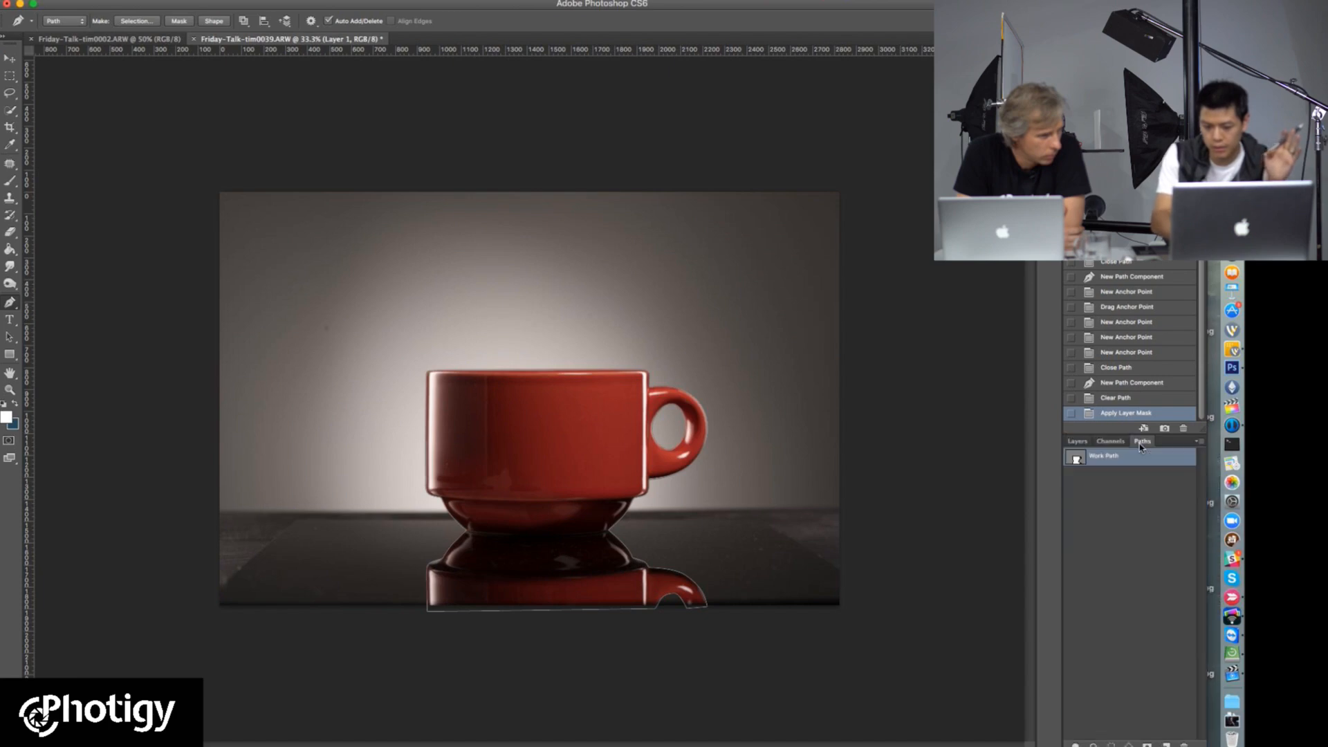
double_click(1119, 461)
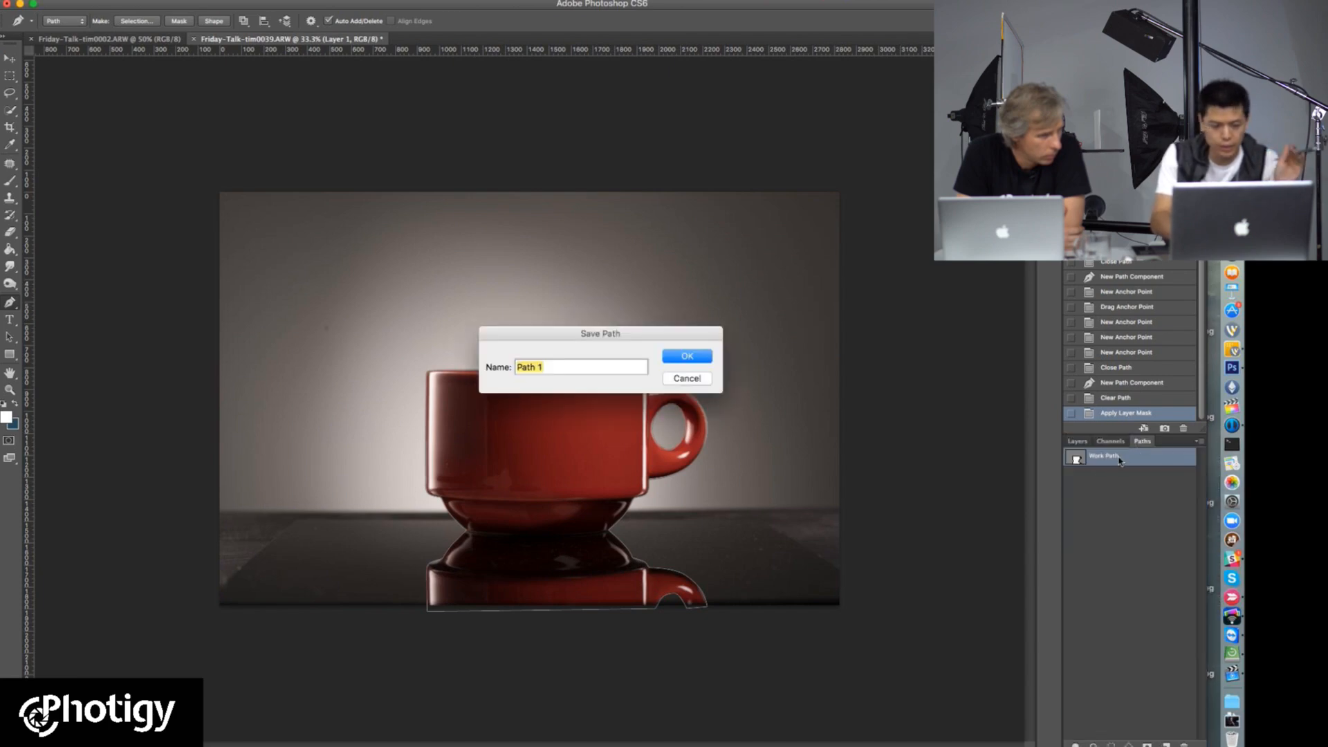
type("cup")
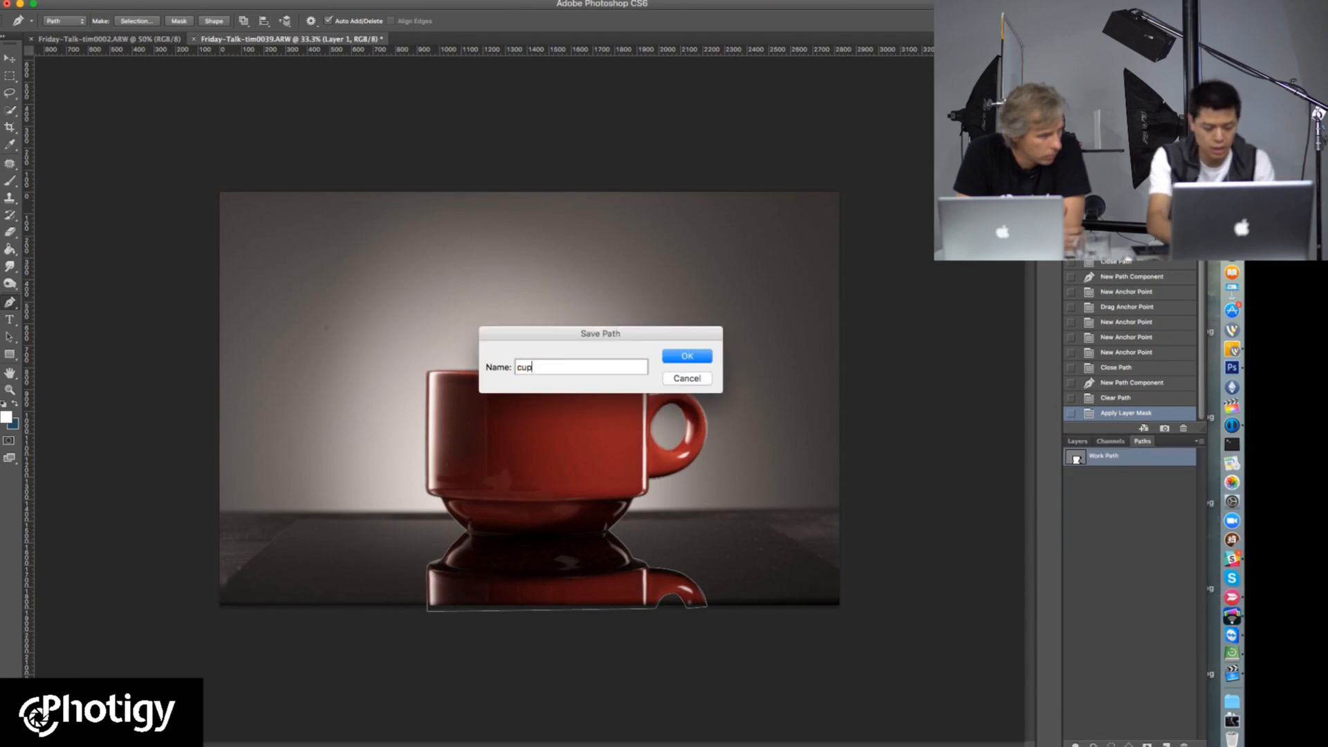
key("Return")
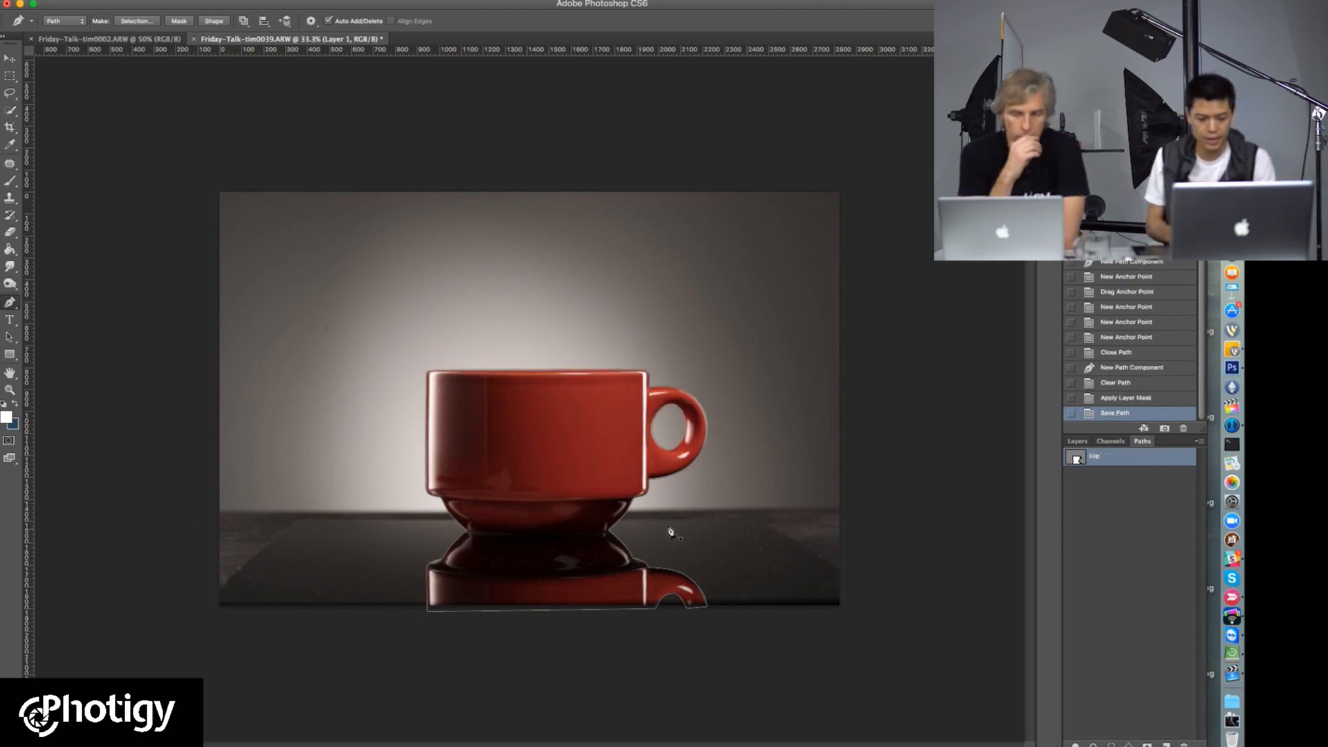
Step: Load the saved cup path as a selection
key("super+plus")
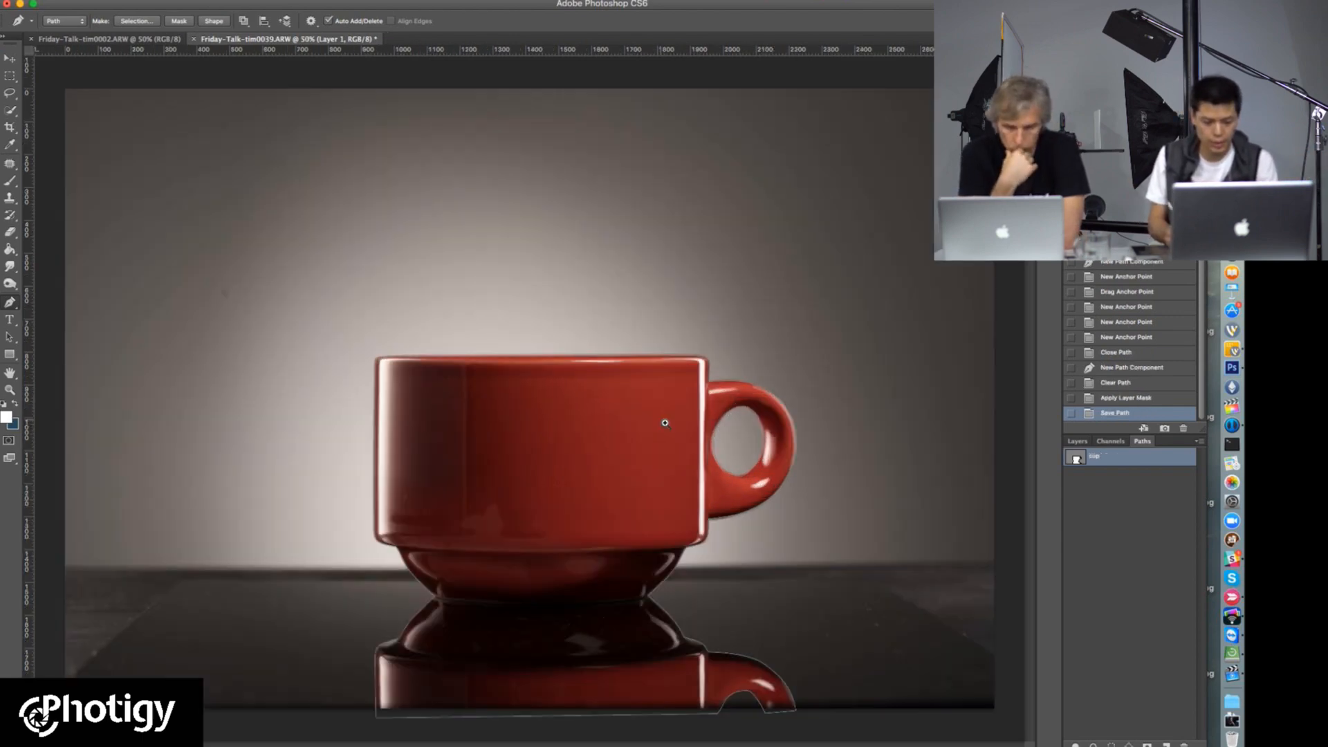
key("super+plus")
left_click_drag(711, 401, 537, 436)
left_click_drag(352, 407, 563, 192)
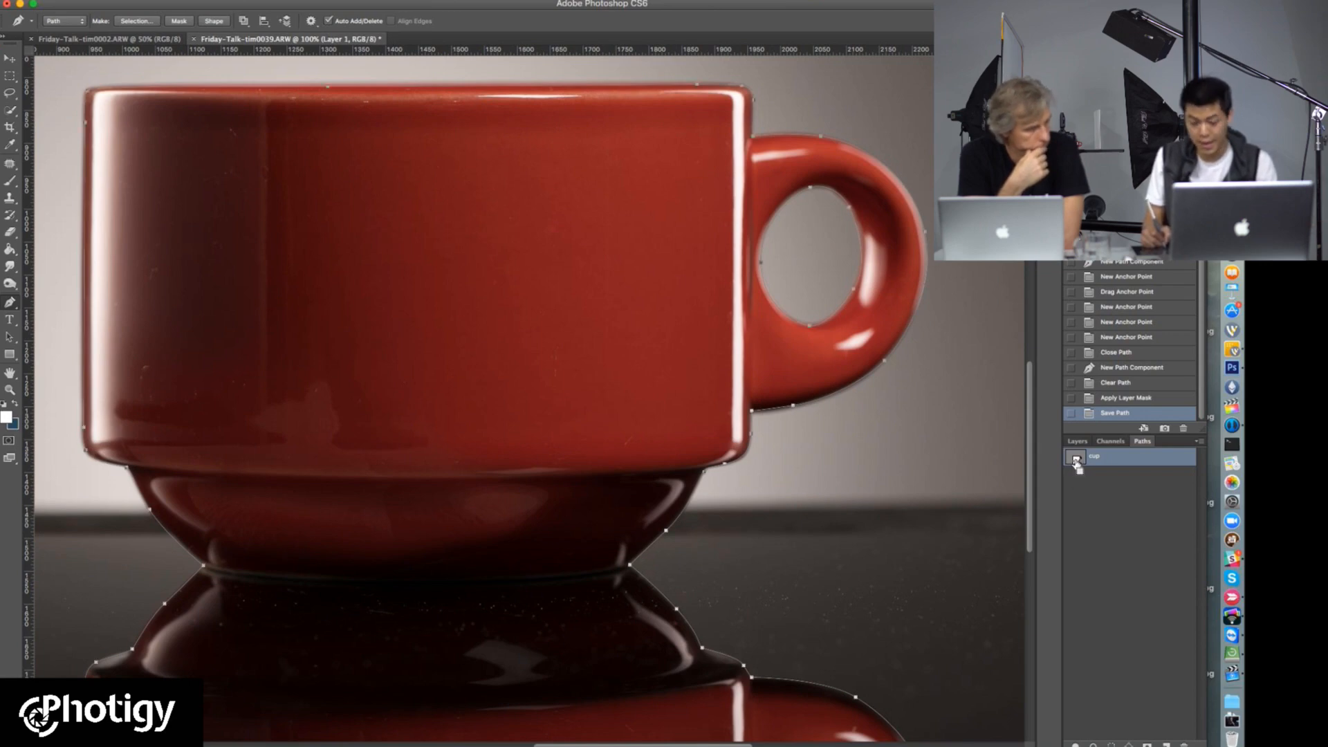
key("super+z")
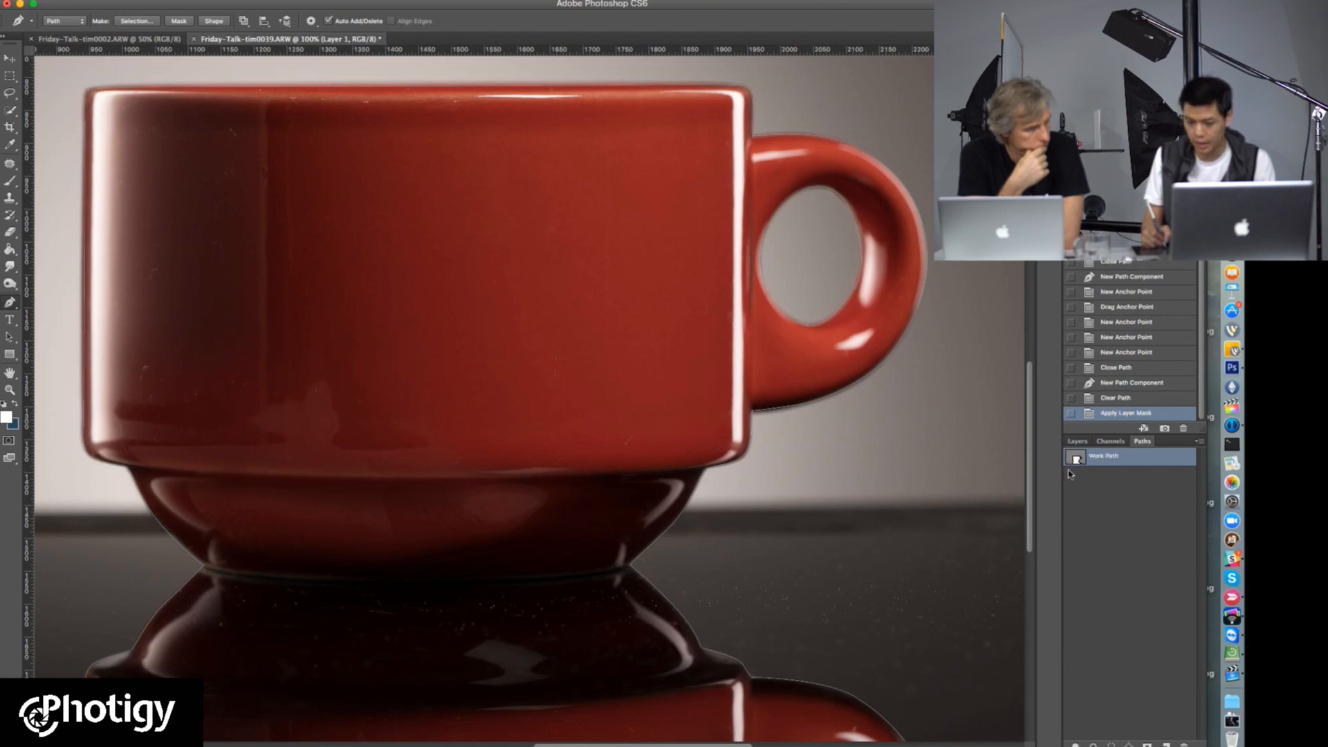
left_click_drag(1073, 469, 1074, 472)
key("super+z")
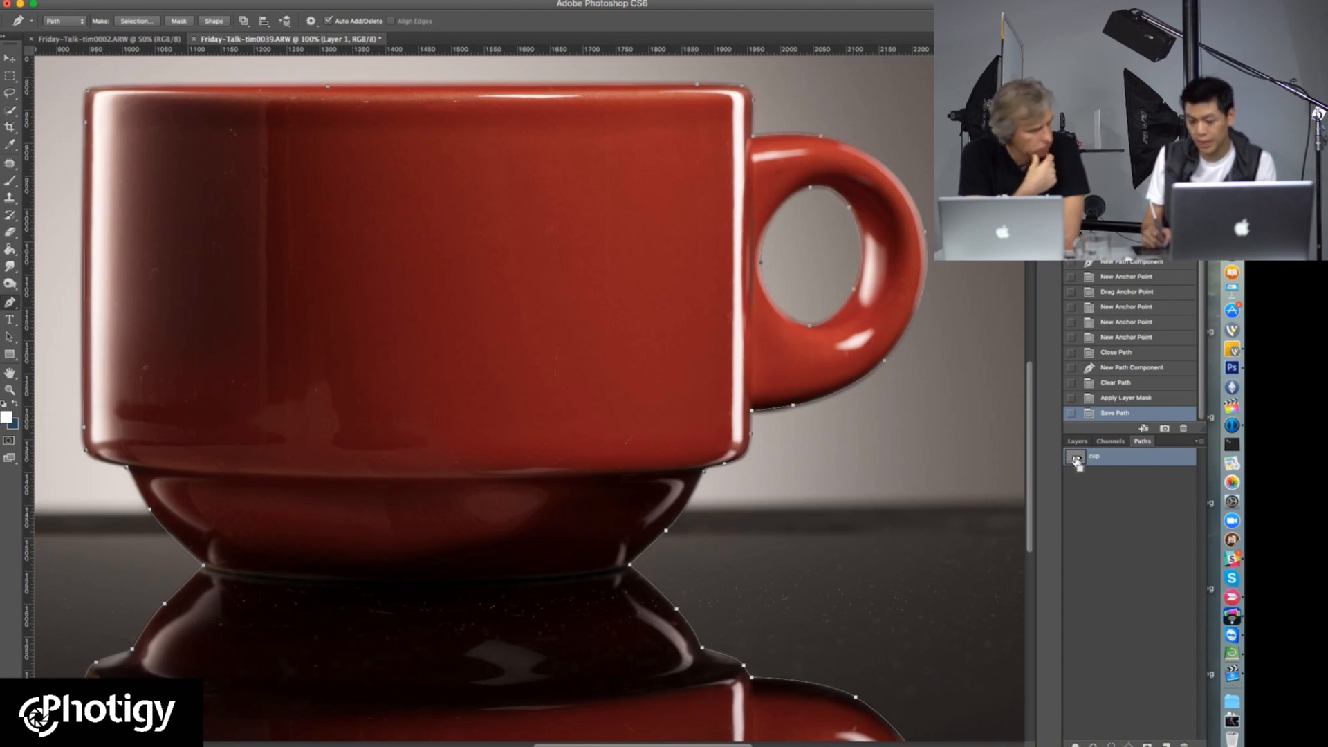
left_click(1076, 462, "super")
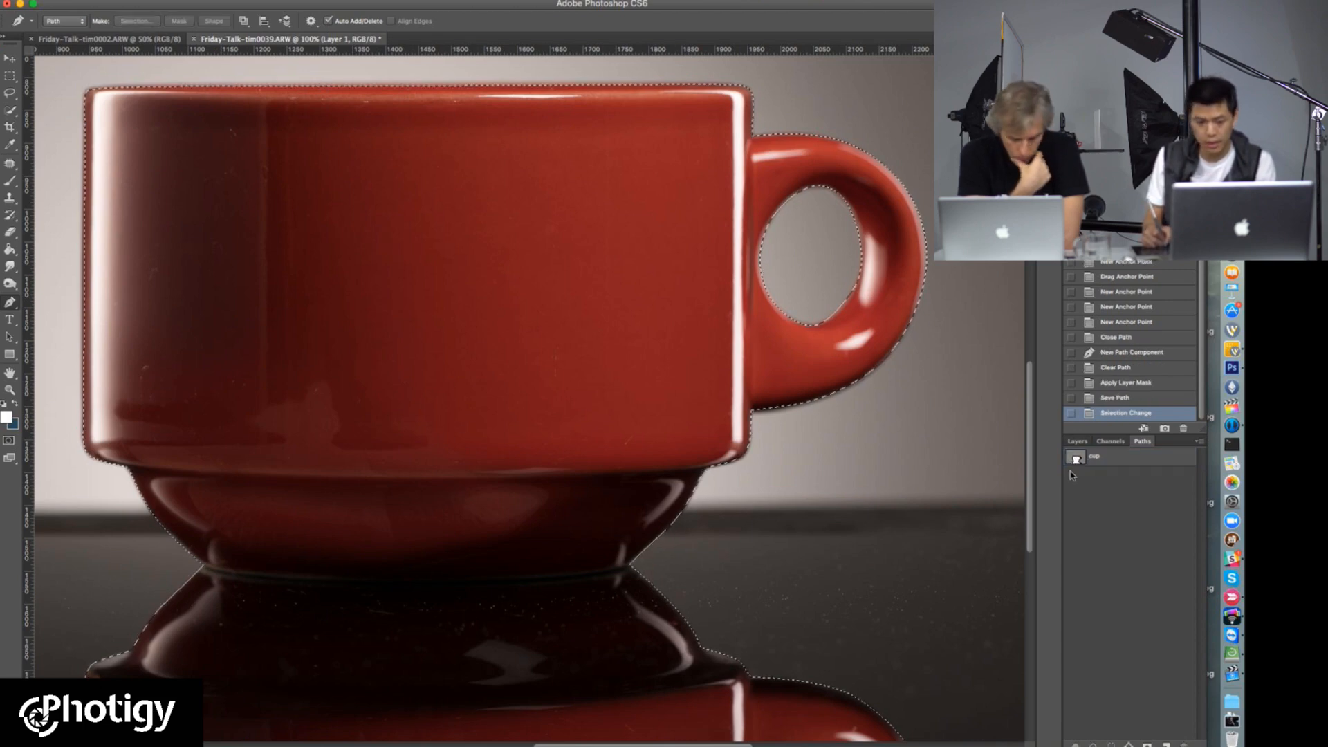
Step: Return to the layer list and open Refine Edge for the cup selection, keeping the rim and handle edges in view
key("super+space")
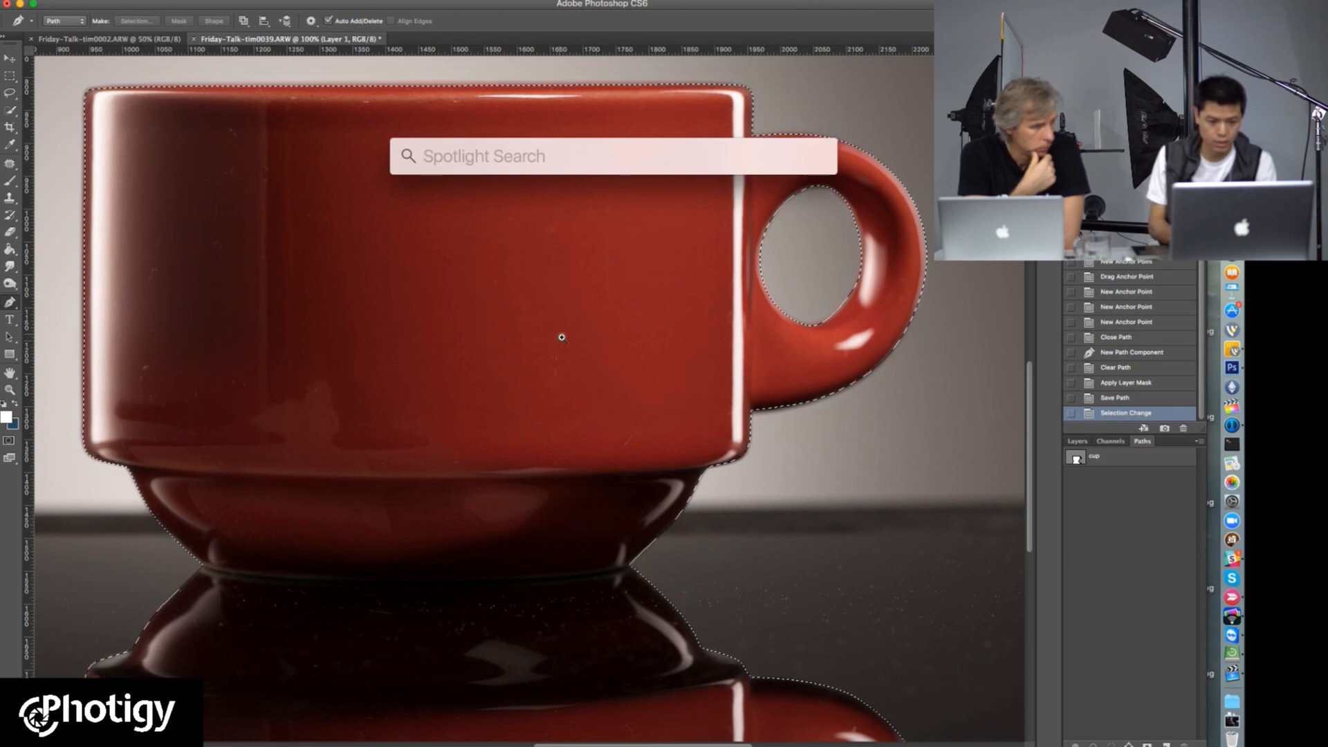
key("Escape")
key("super+minus")
left_click_drag(615, 308, 666, 369)
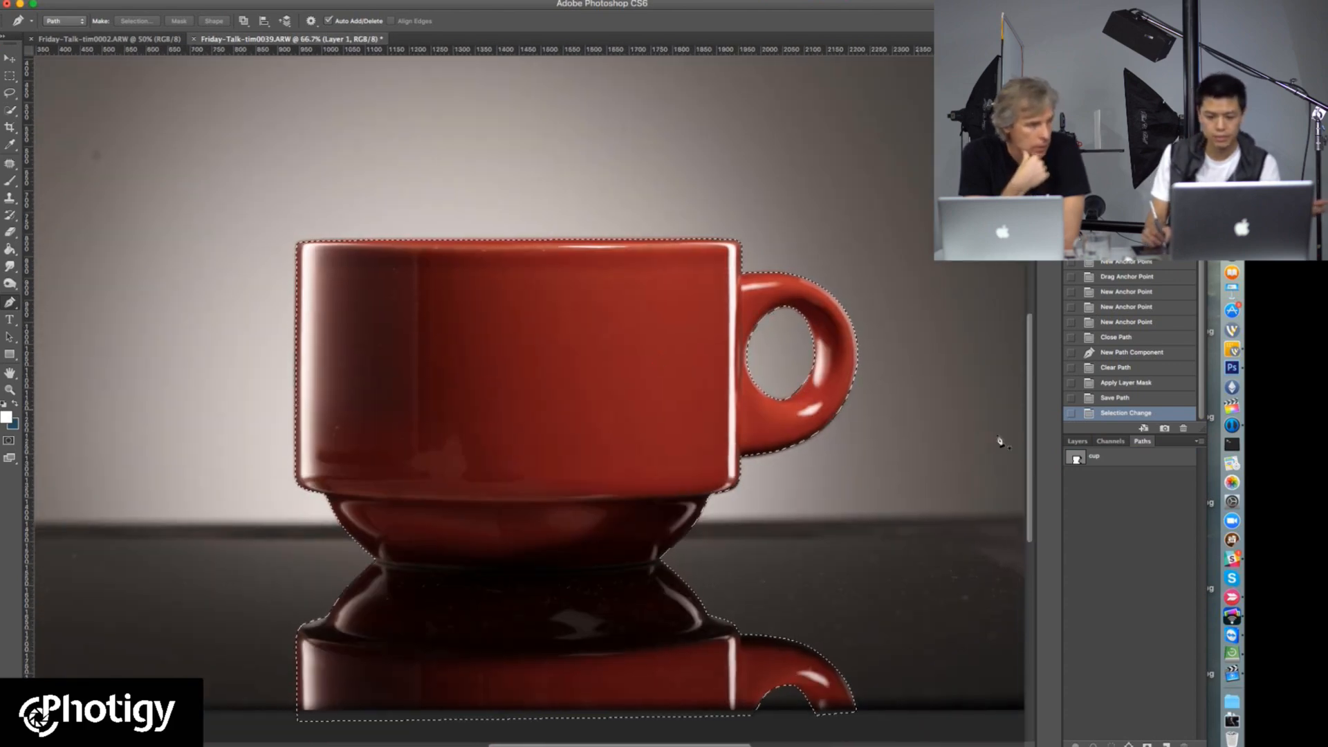
left_click(1076, 441)
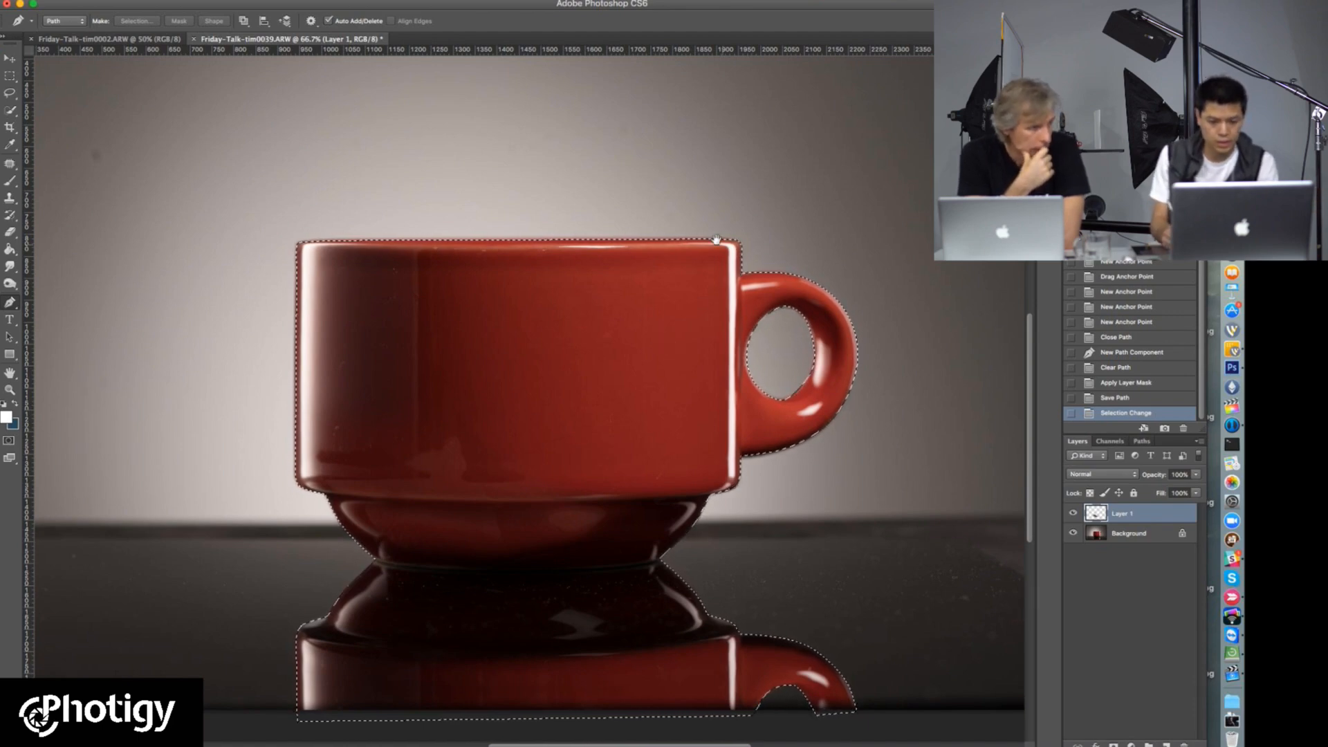
left_click(760, 283, "alt")
left_click(737, 365, "super")
left_click(737, 365, "super")
left_click(737, 367, "super")
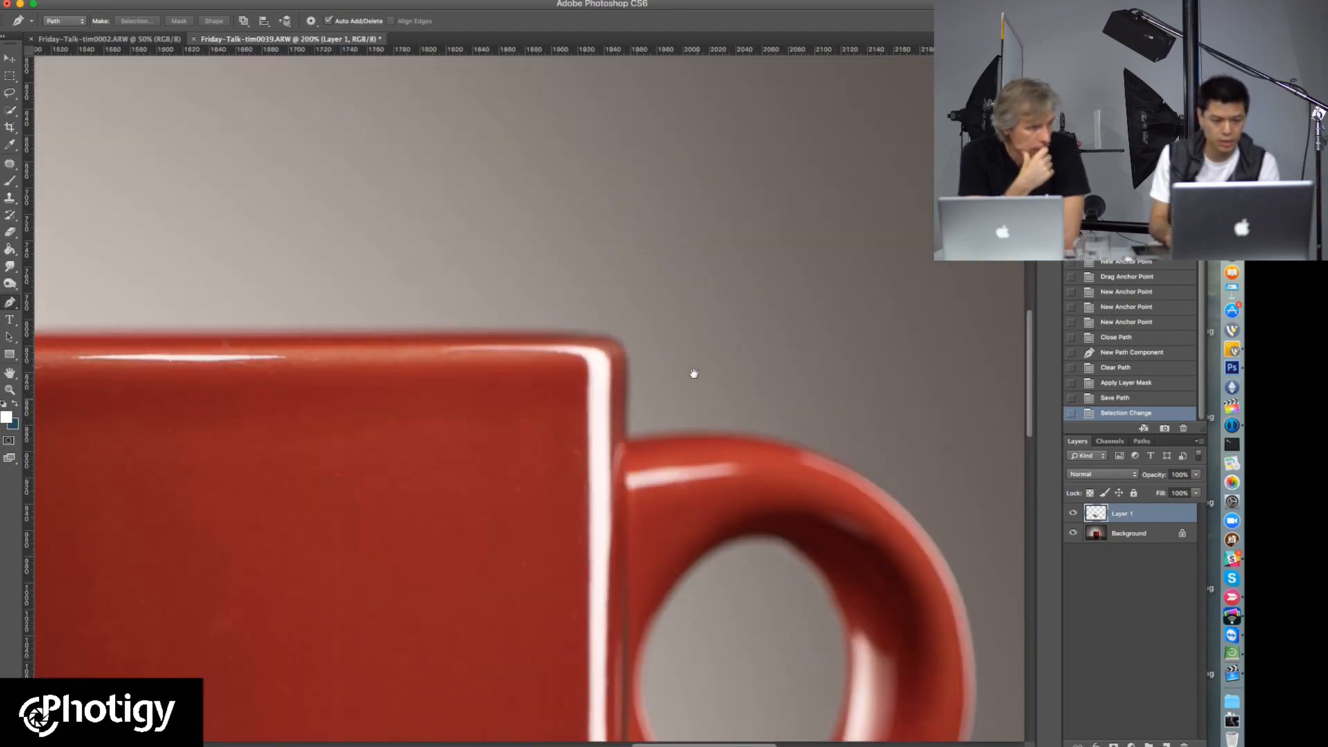
left_click_drag(693, 373, 686, 295)
key("l")
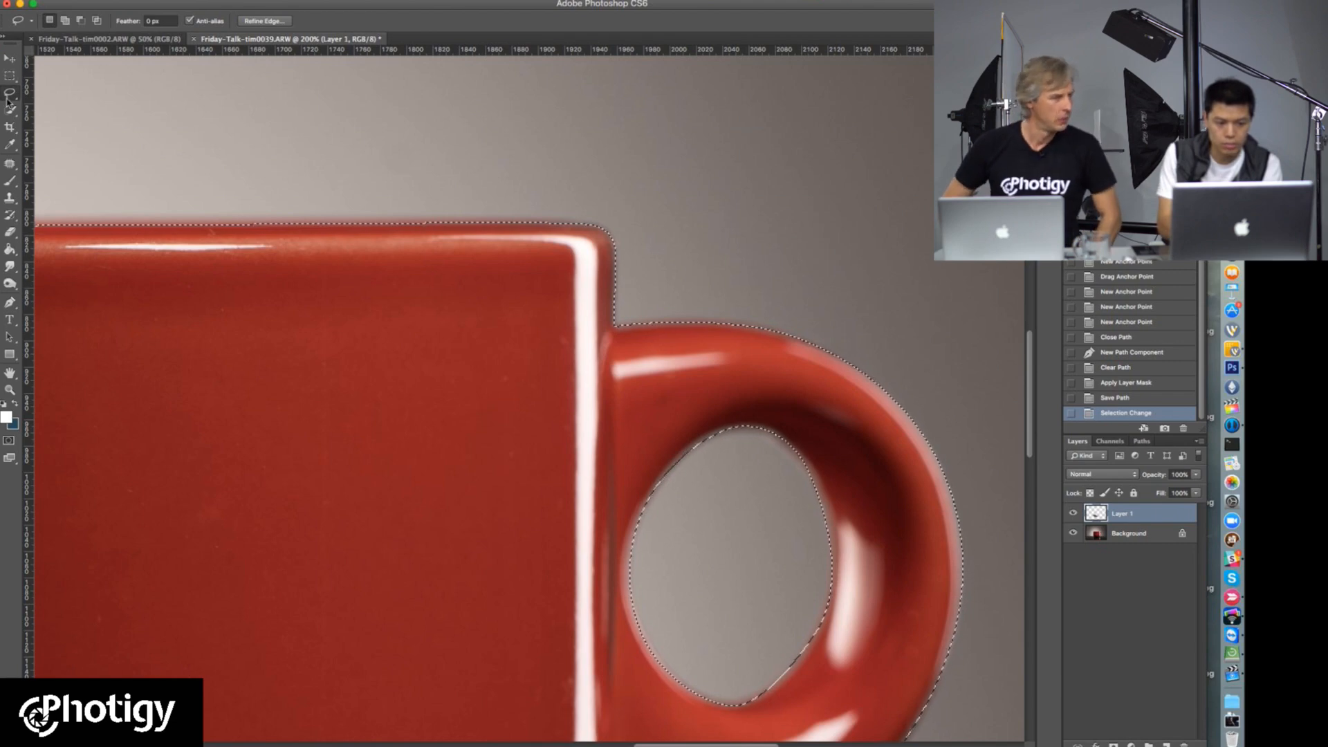
left_click(264, 21)
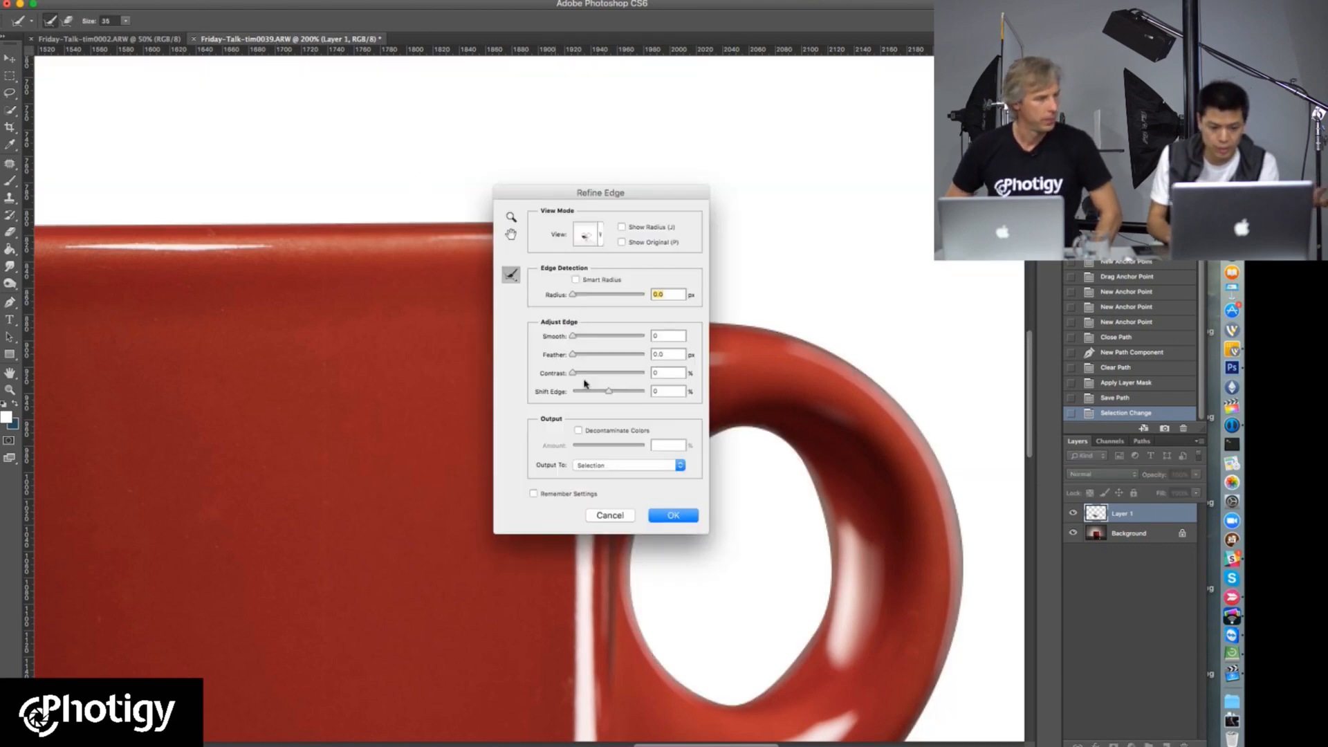
left_click_drag(553, 192, 898, 116)
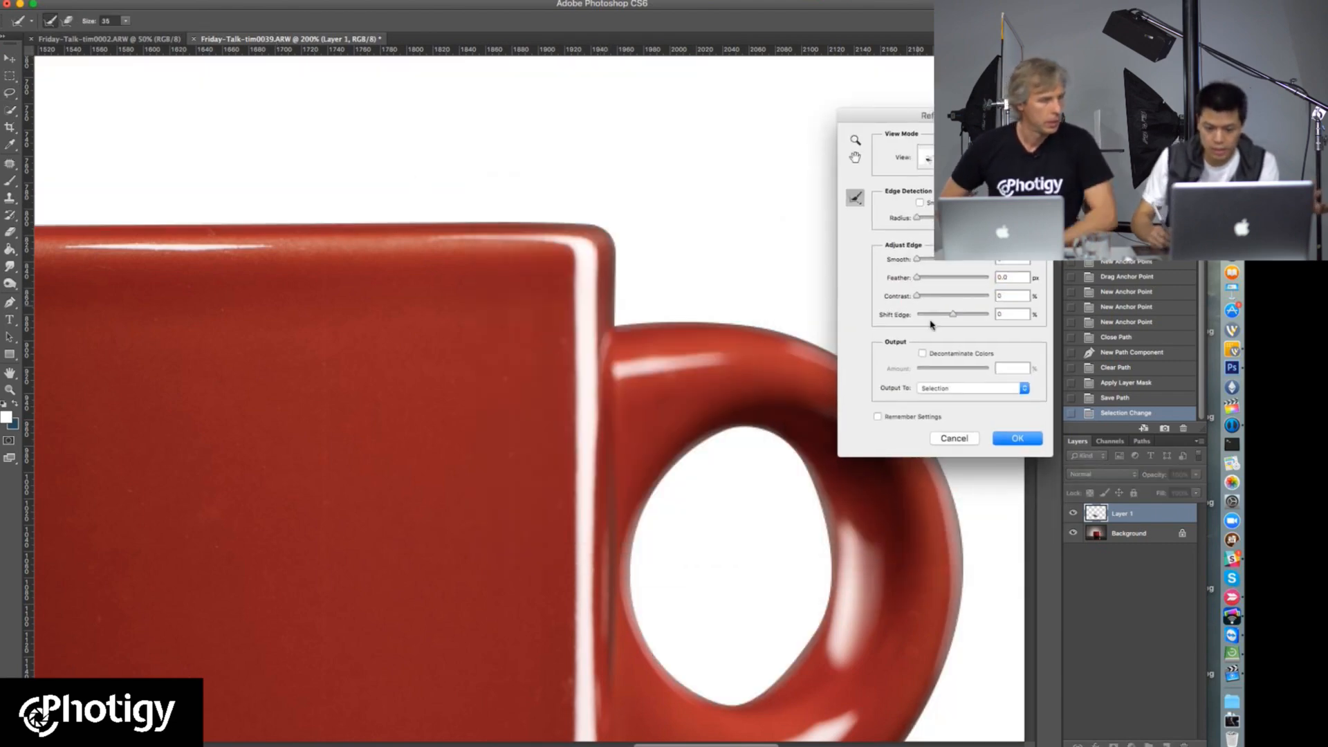
Step: Refine the cup selection's edge with a 1.3 px feather and 5% contrast
left_click_drag(921, 279, 922, 281)
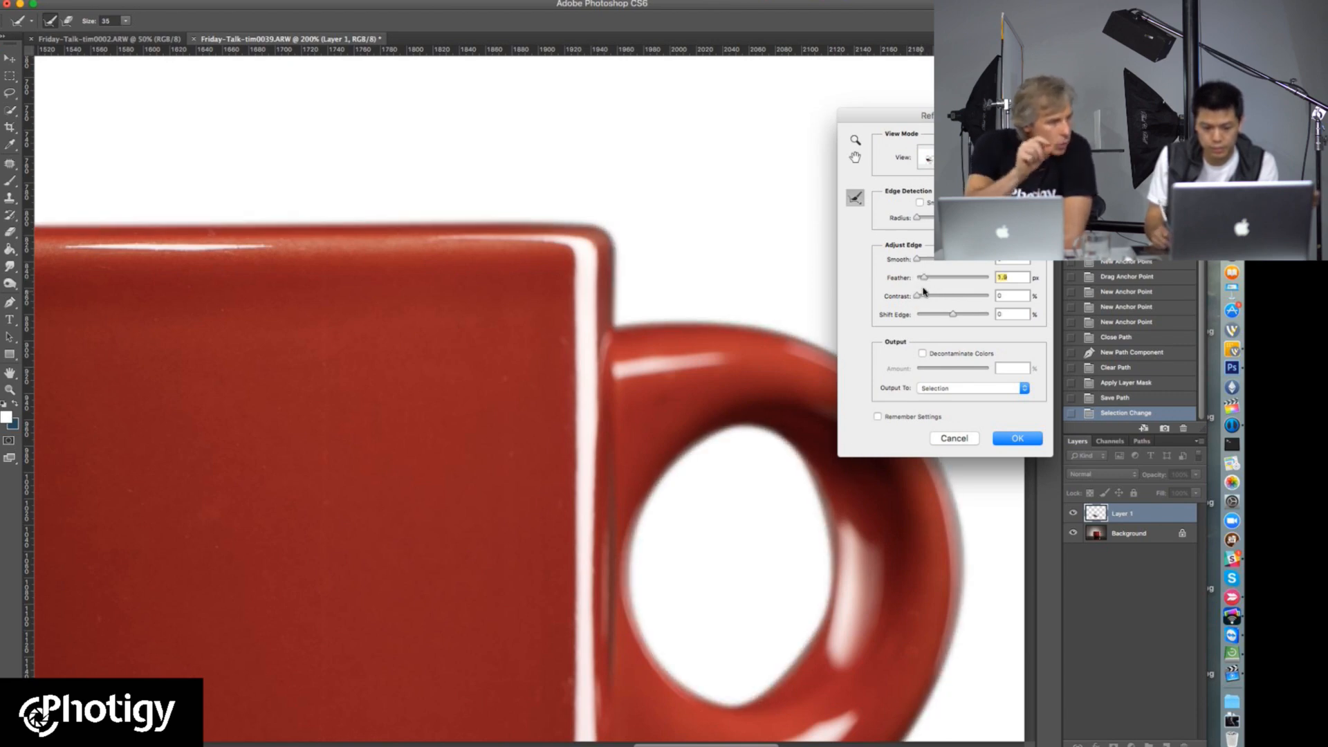
left_click_drag(924, 282, 923, 281)
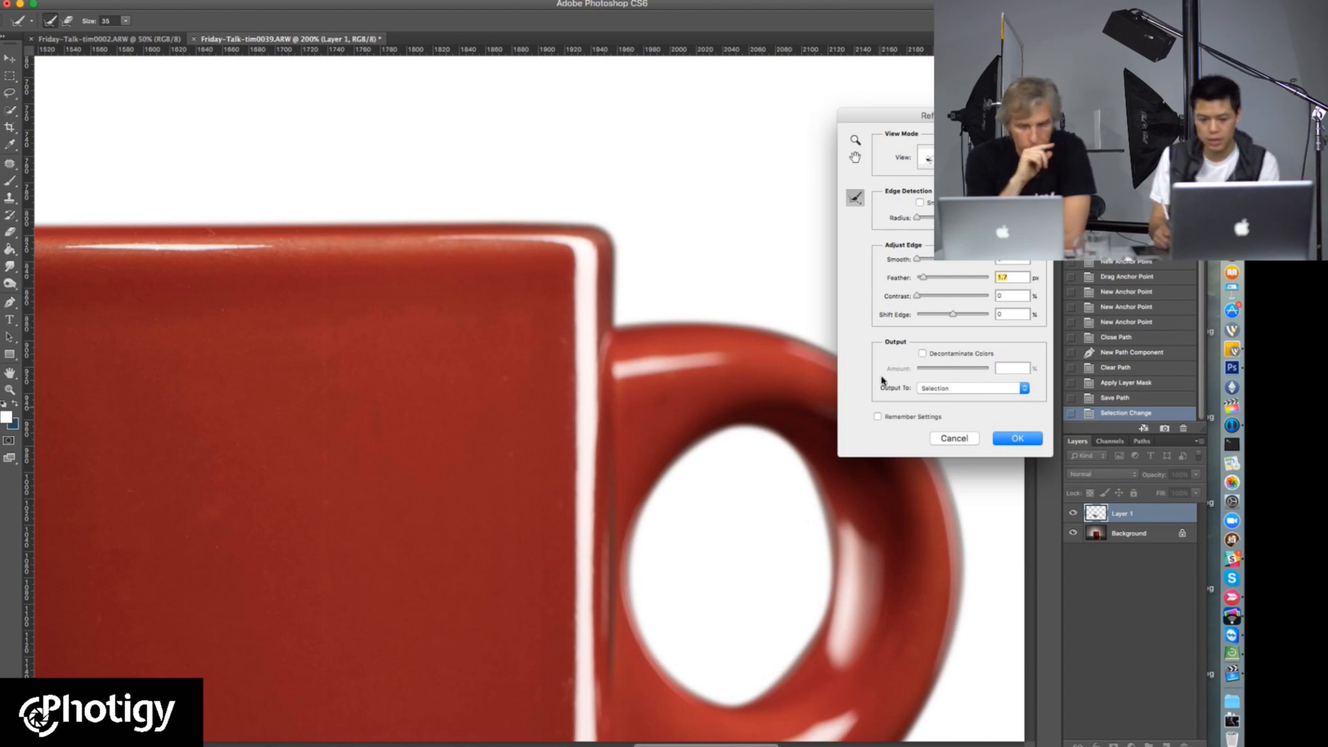
left_click_drag(921, 278, 920, 278)
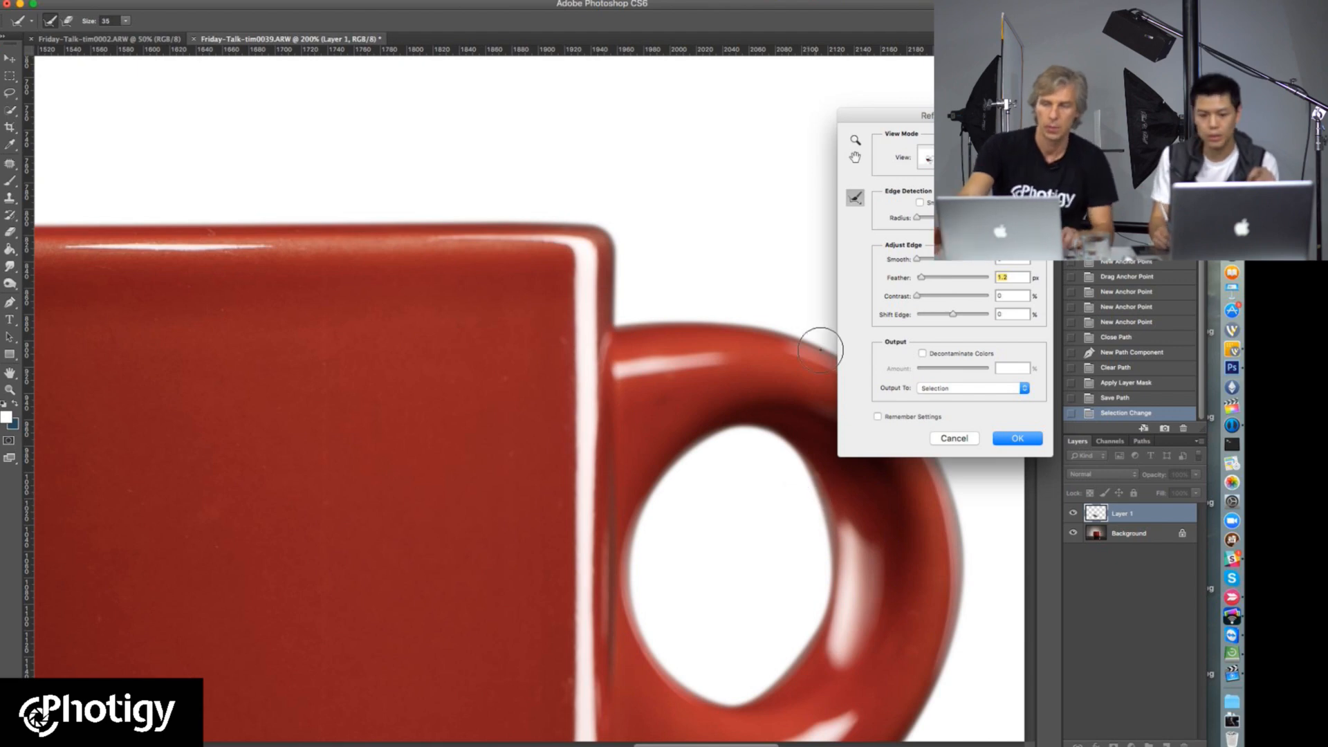
left_click_drag(954, 115, 377, 179)
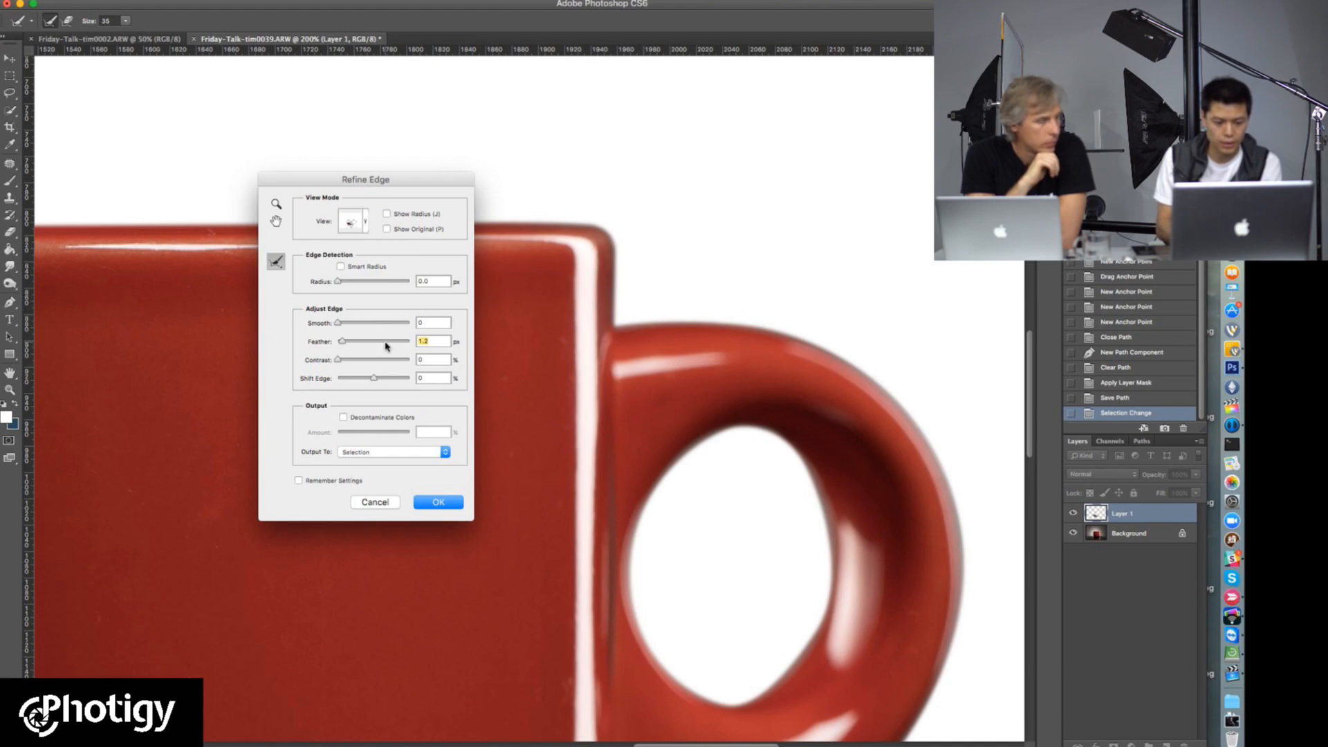
left_click_drag(338, 360, 341, 361)
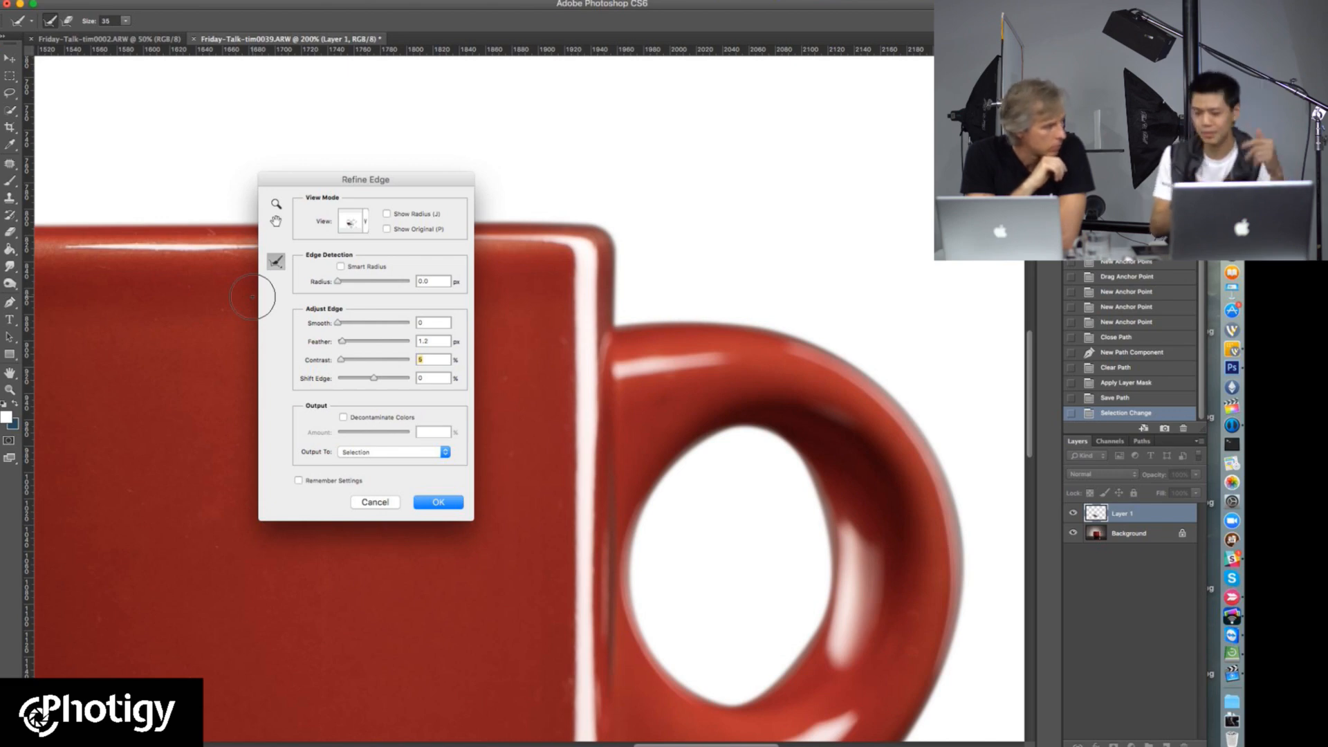
left_click(440, 503)
Step: Add a new empty layer above Layer 1
left_click(483, 394, "alt")
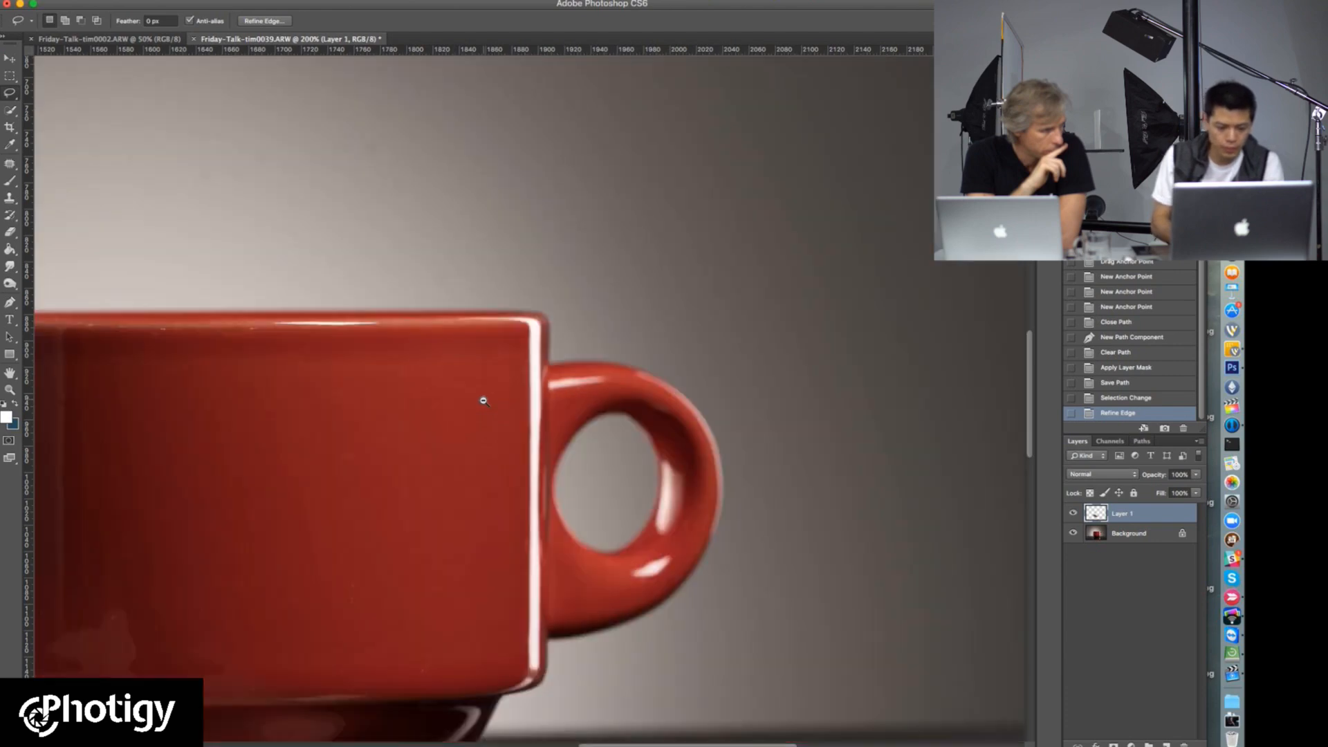
left_click(444, 429, "alt")
left_click_drag(444, 428, 599, 284)
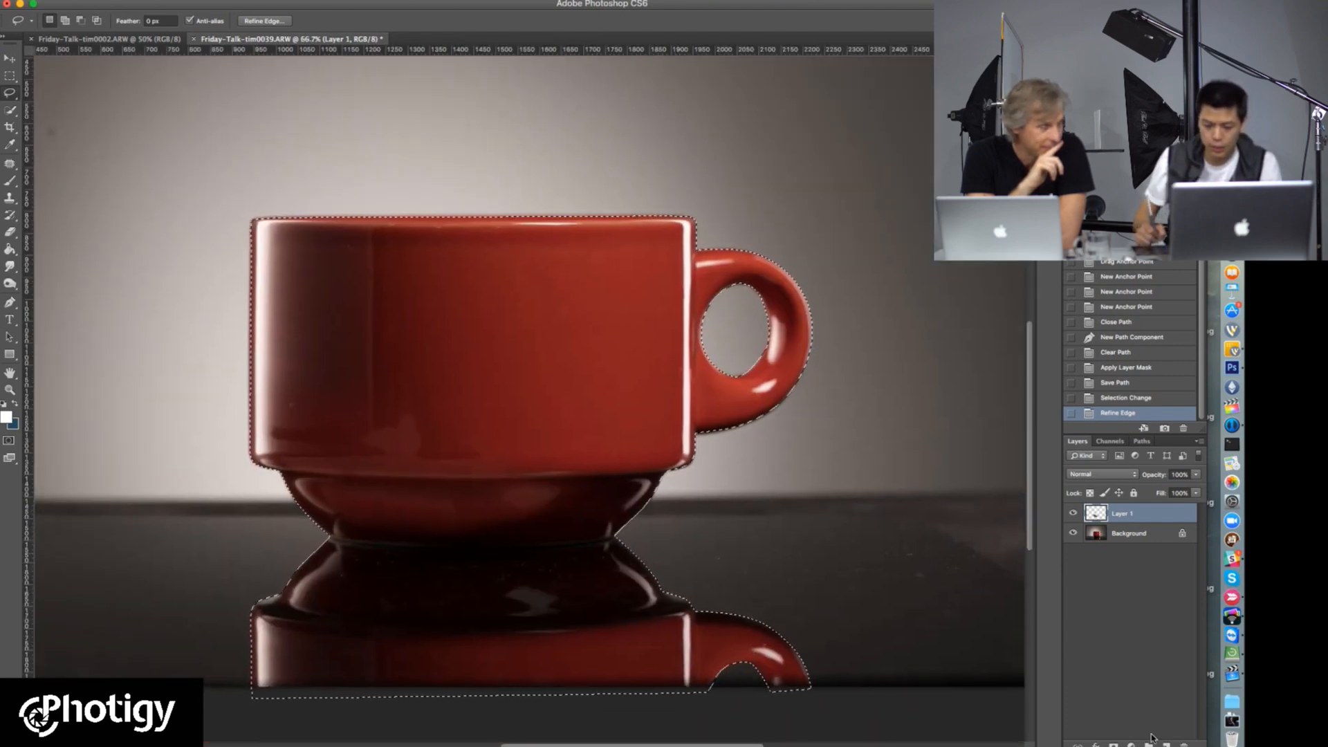
key("ctrl+shift+alt+n")
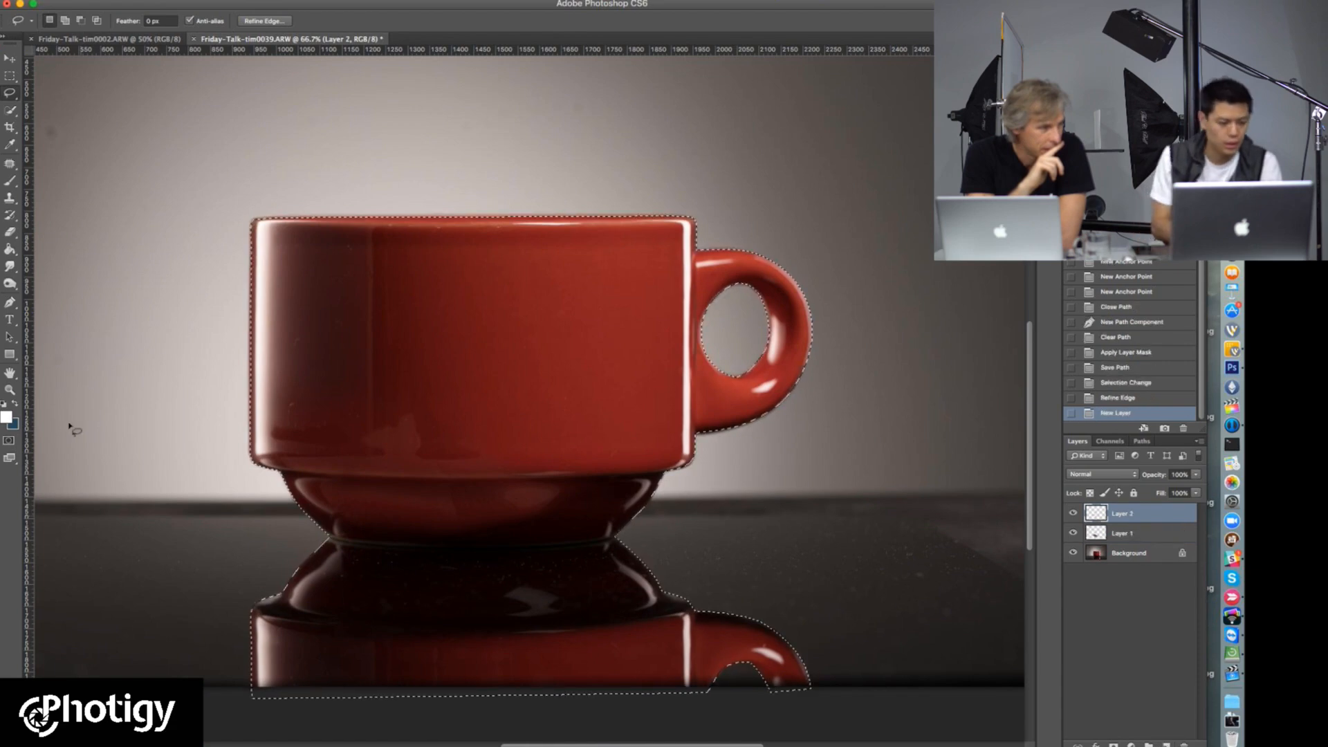
Step: Swap the foreground and background colours and activate the Gradient tool
key("ctrl+d")
key("x")
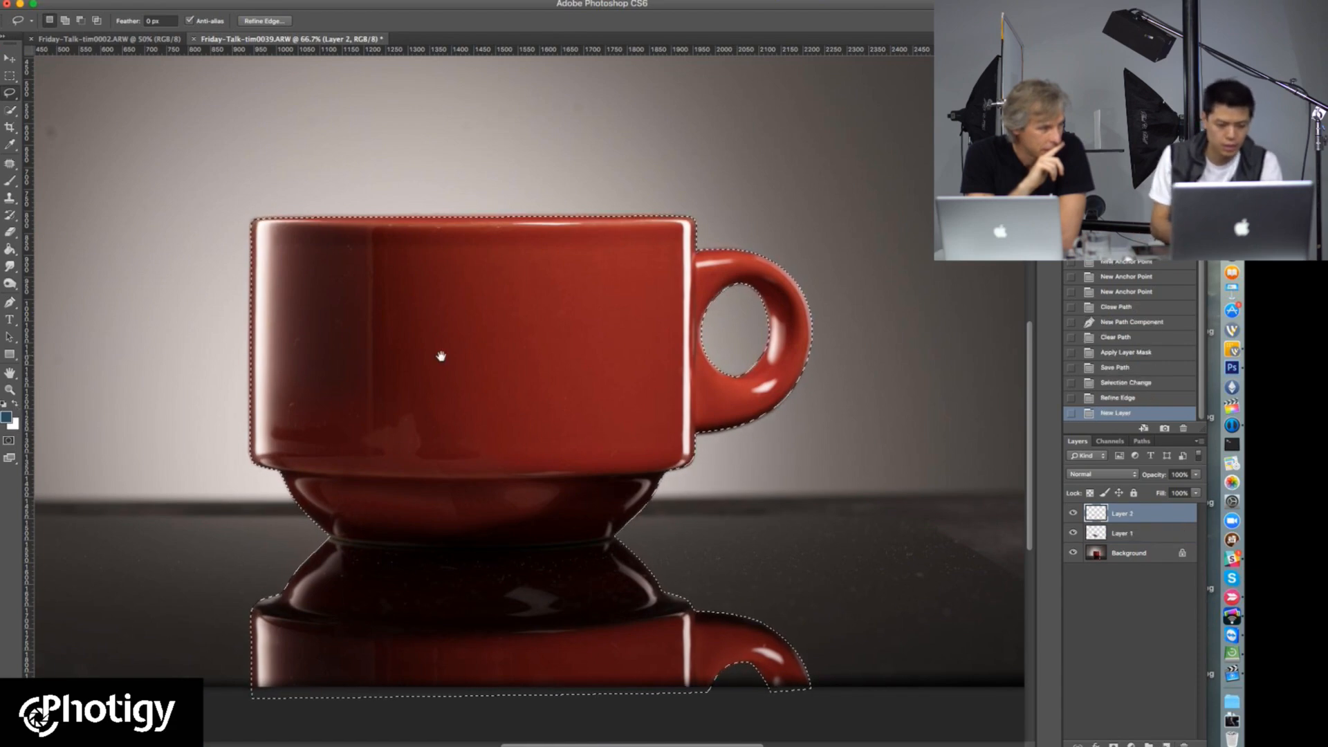
key("ctrl+minus")
key("ctrl+h")
key("g")
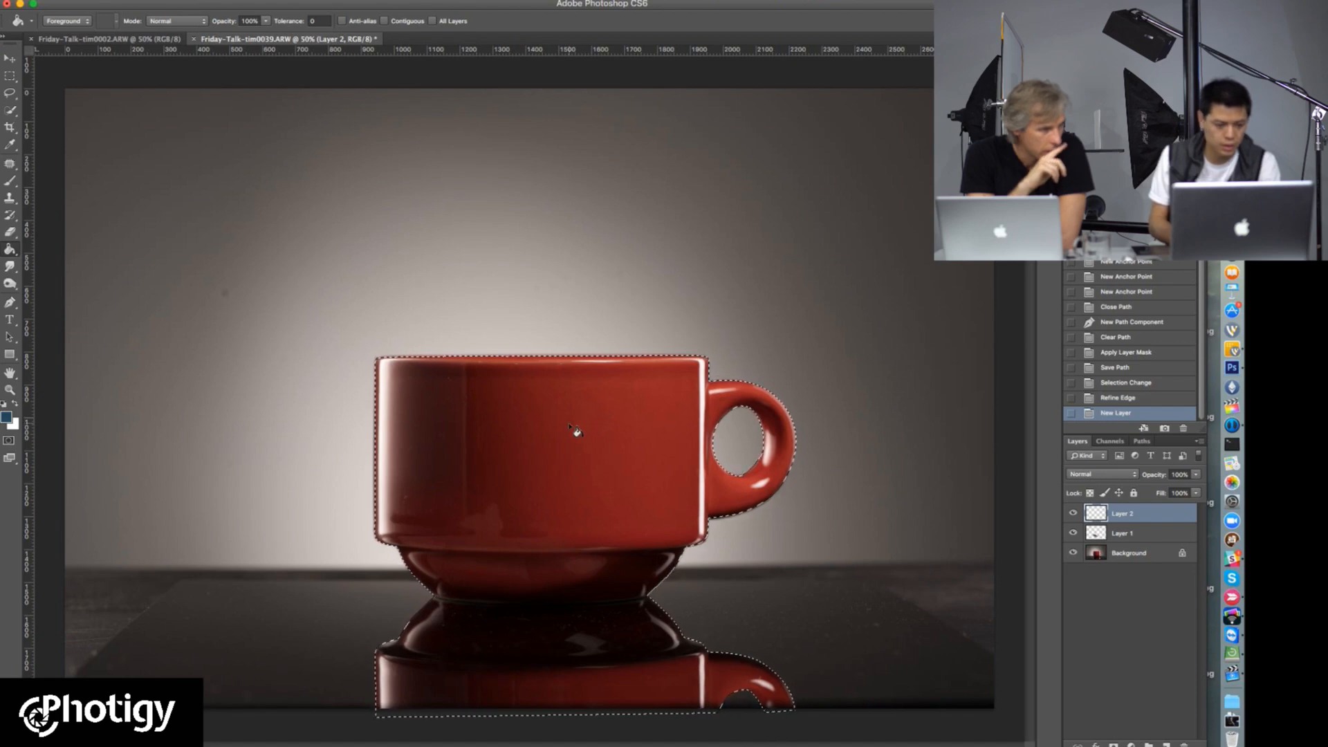
left_click(11, 254)
left_click(62, 248)
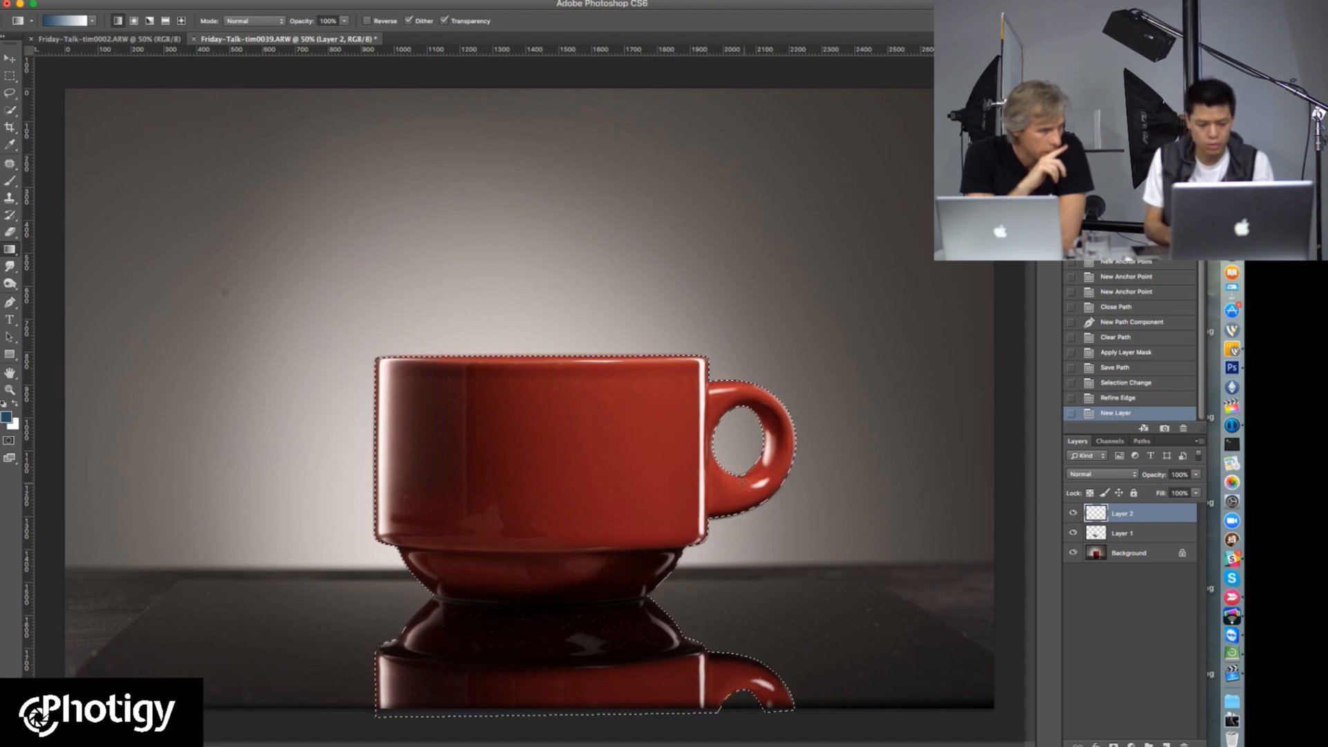
Step: Try a blue-to-white linear gradient inside the cup selection on Layer 2, undo it and clear the selection
left_click_drag(566, 459, 598, 519)
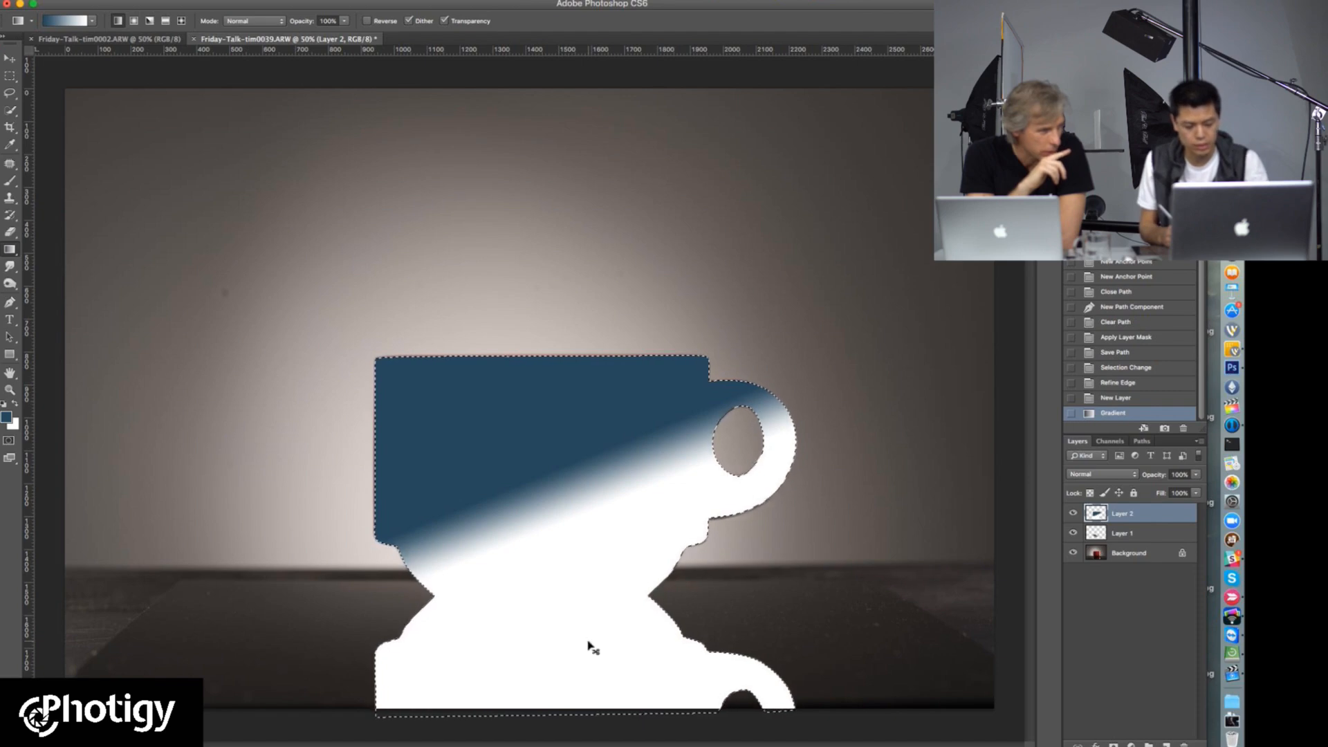
key("ctrl+z")
key("ctrl+d")
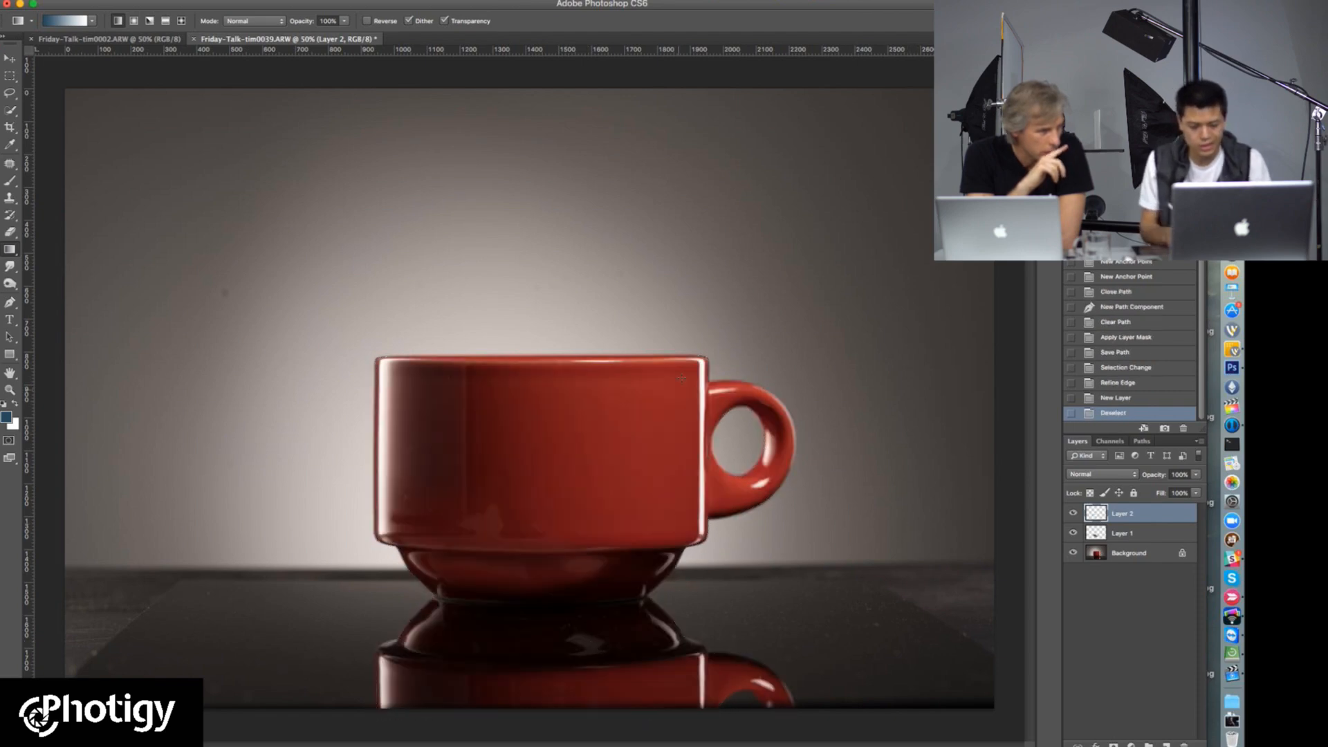
Step: Try a diagonal blue-to-white linear gradient across the whole canvas on Layer 2 and undo it
left_click_drag(568, 448, 807, 266)
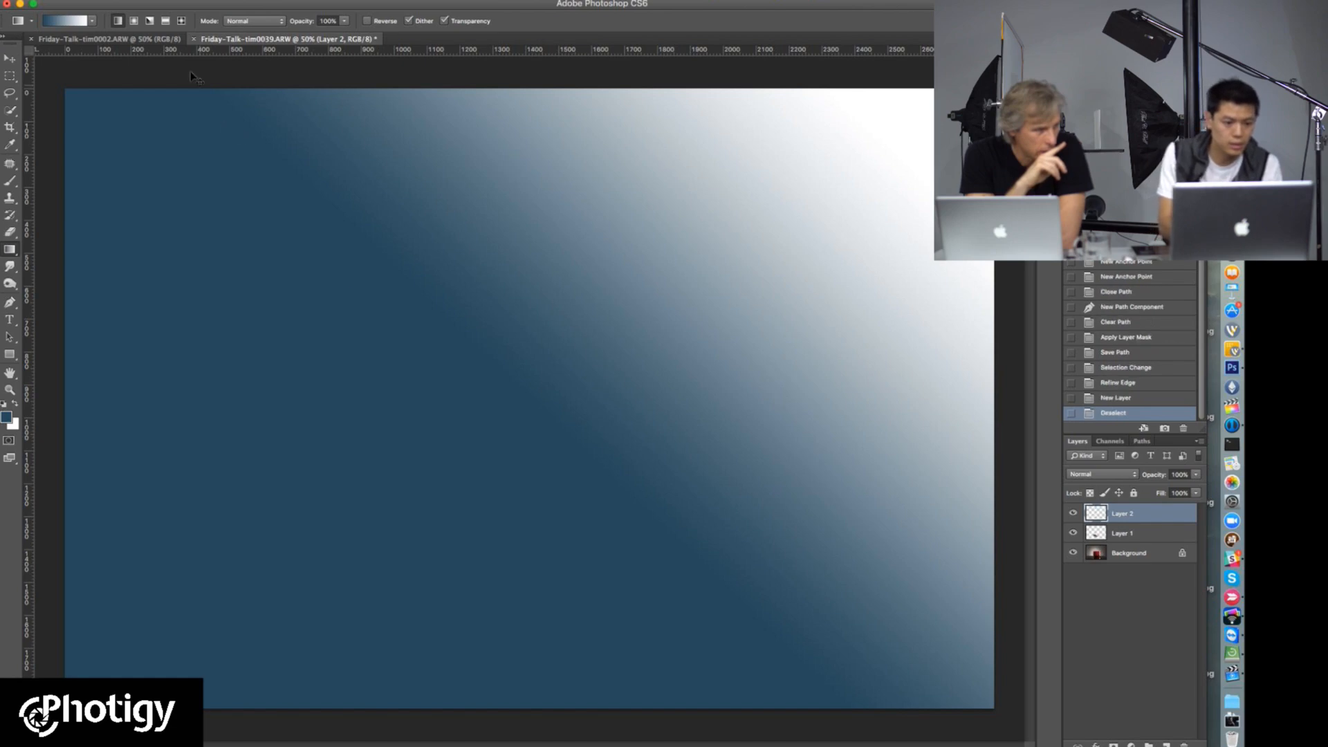
key("ctrl+z")
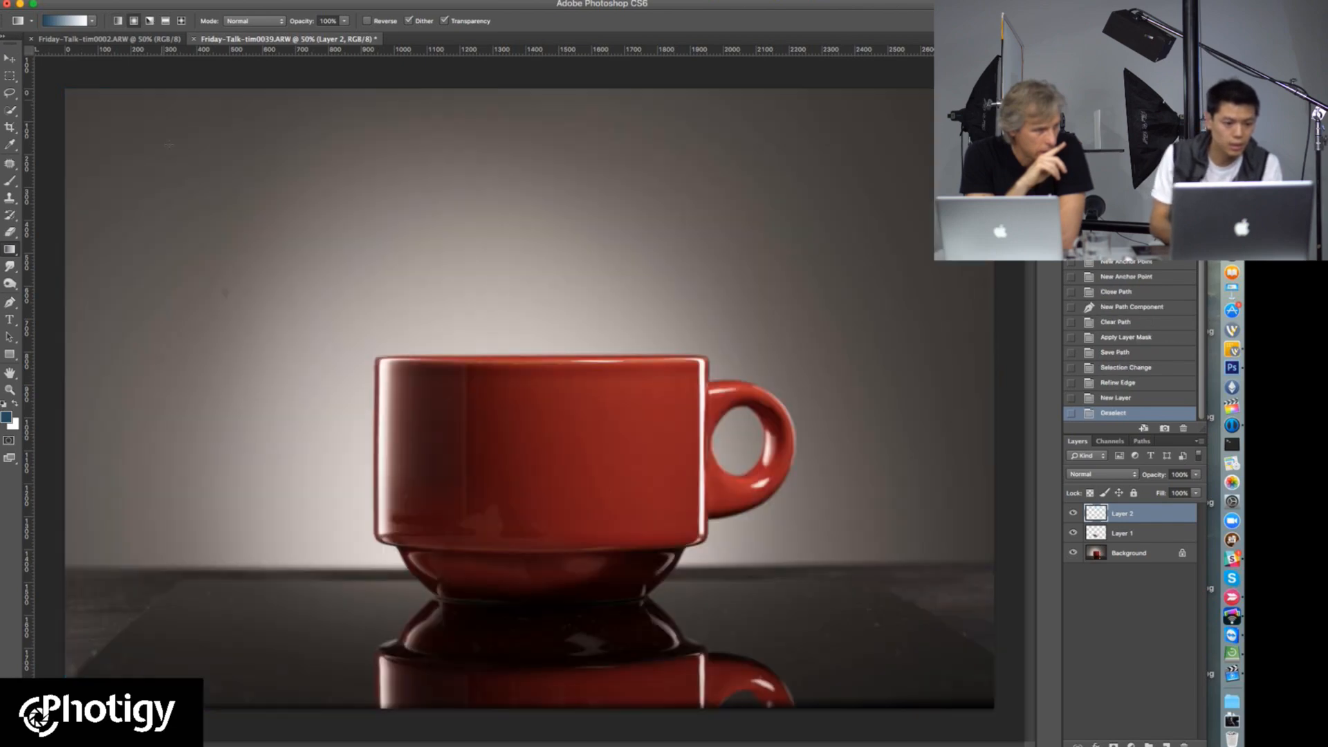
Step: Sample the photo's backdrop to set the background colour to light grey cbc2be and the foreground colour to dark grey 403c39
left_click(14, 426)
left_click(366, 396)
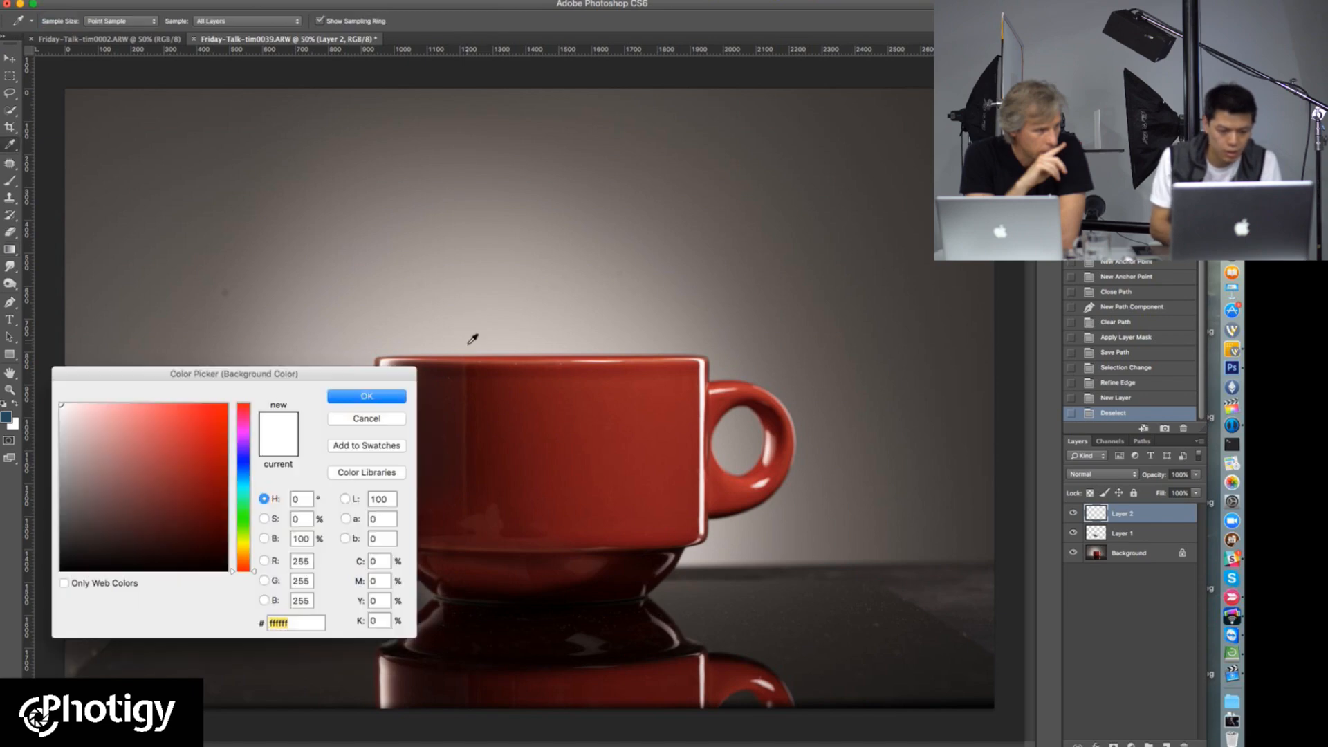
left_click(472, 339)
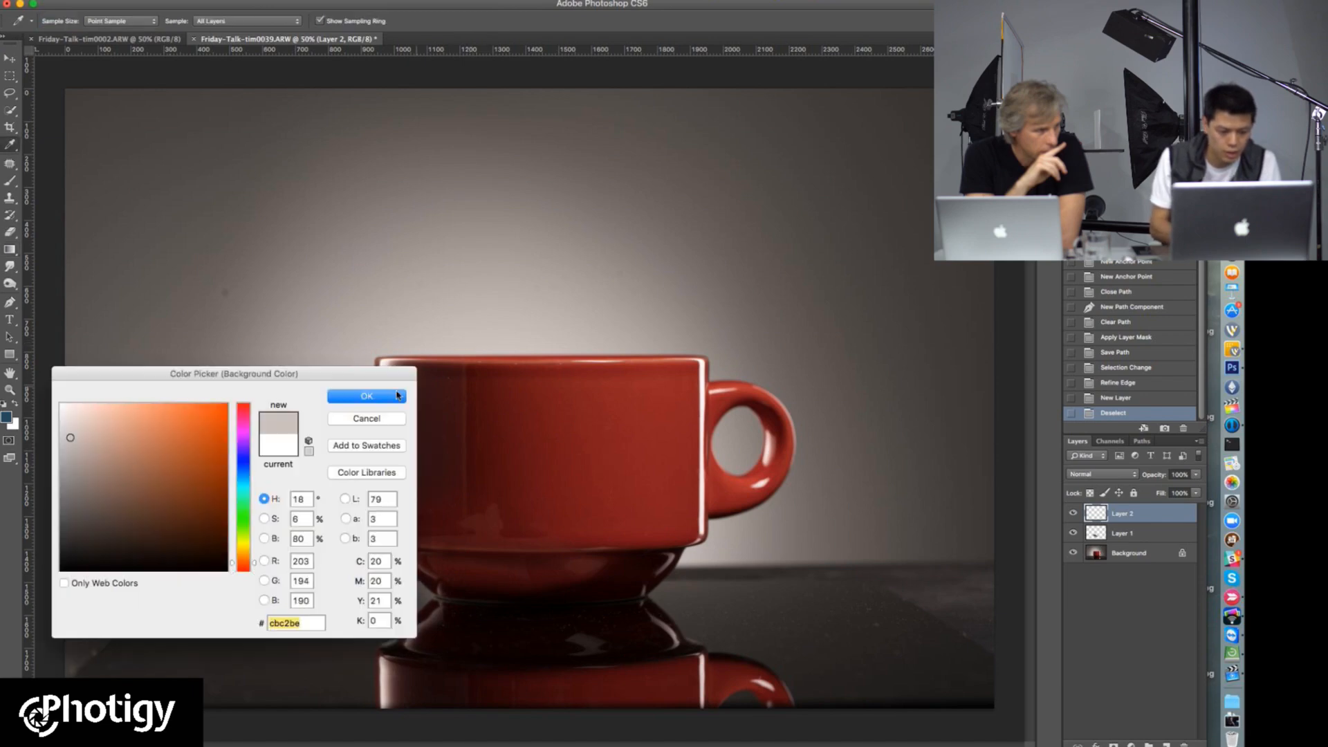
left_click(378, 399)
left_click(7, 418)
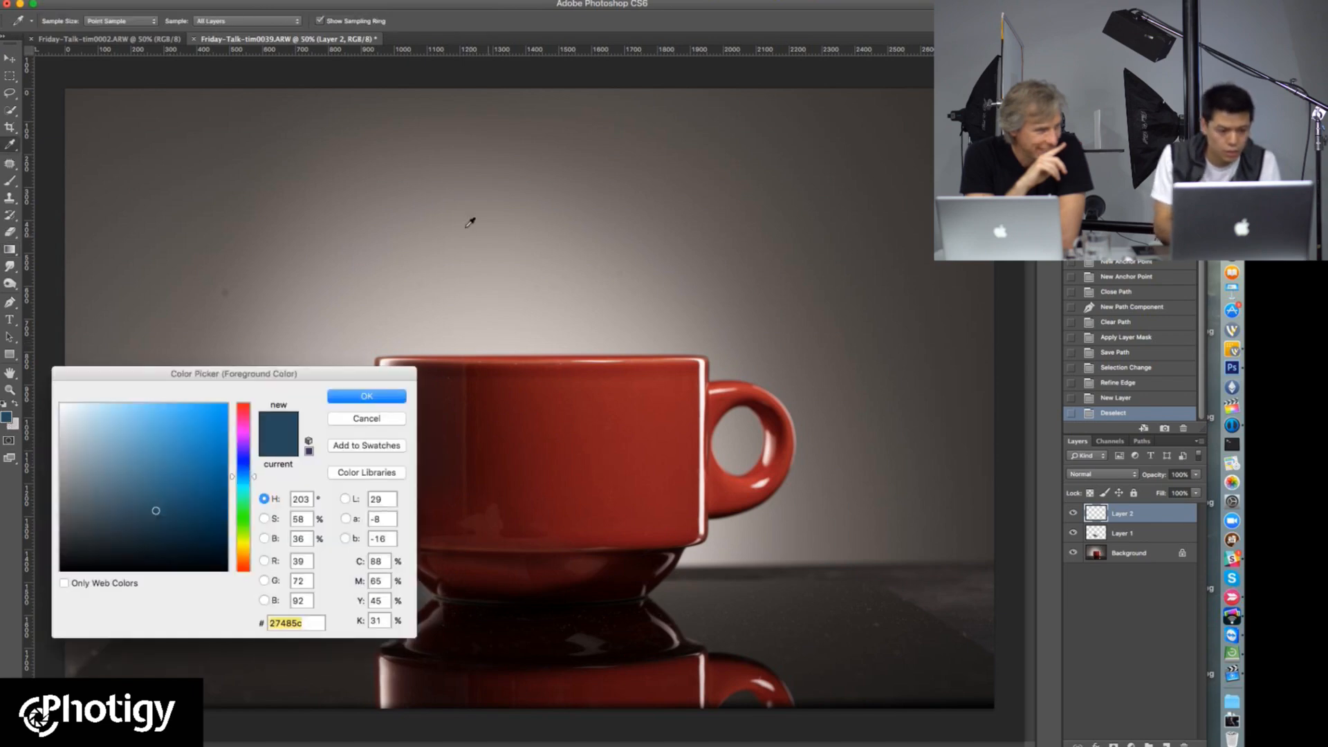
left_click(80, 88)
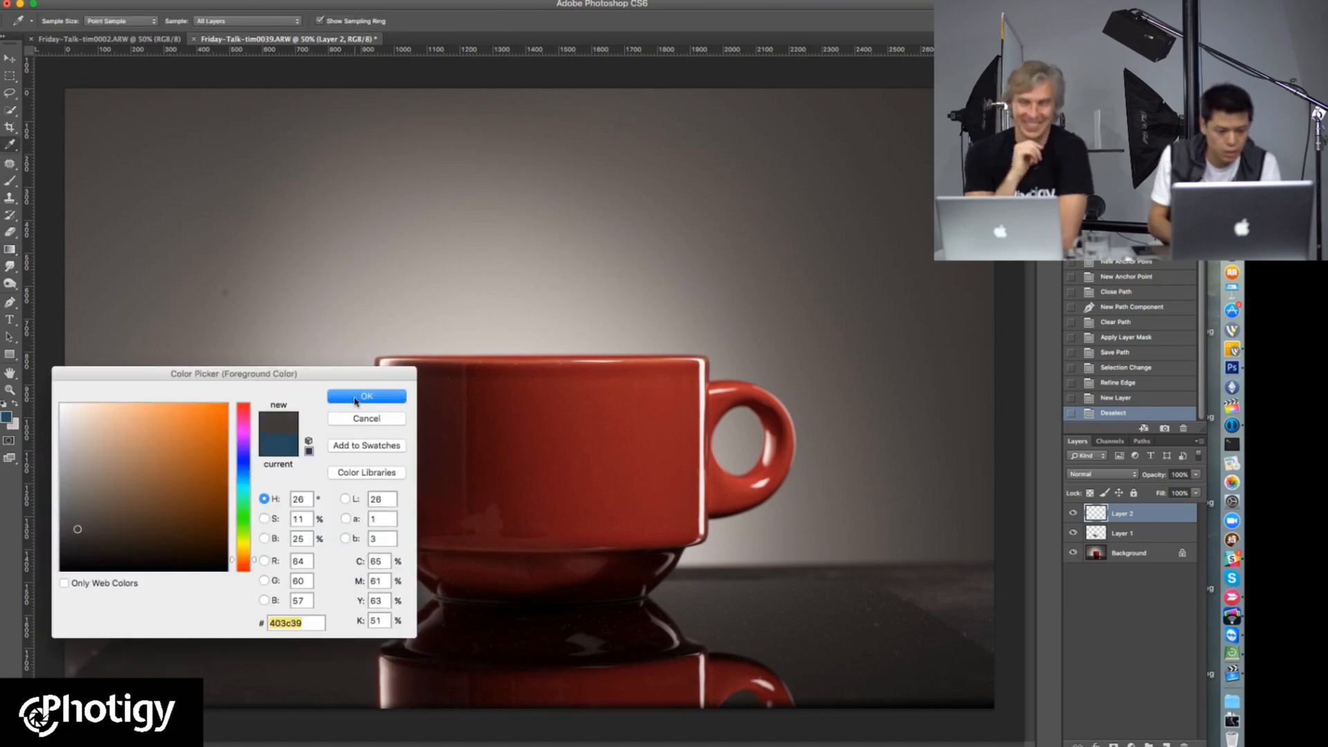
left_click(367, 396)
Step: Swap the foreground and background colours and fill Layer 2 with a radial gradient from a light centre behind the cup to dark corners
key("g")
left_click_drag(502, 471, 154, 137)
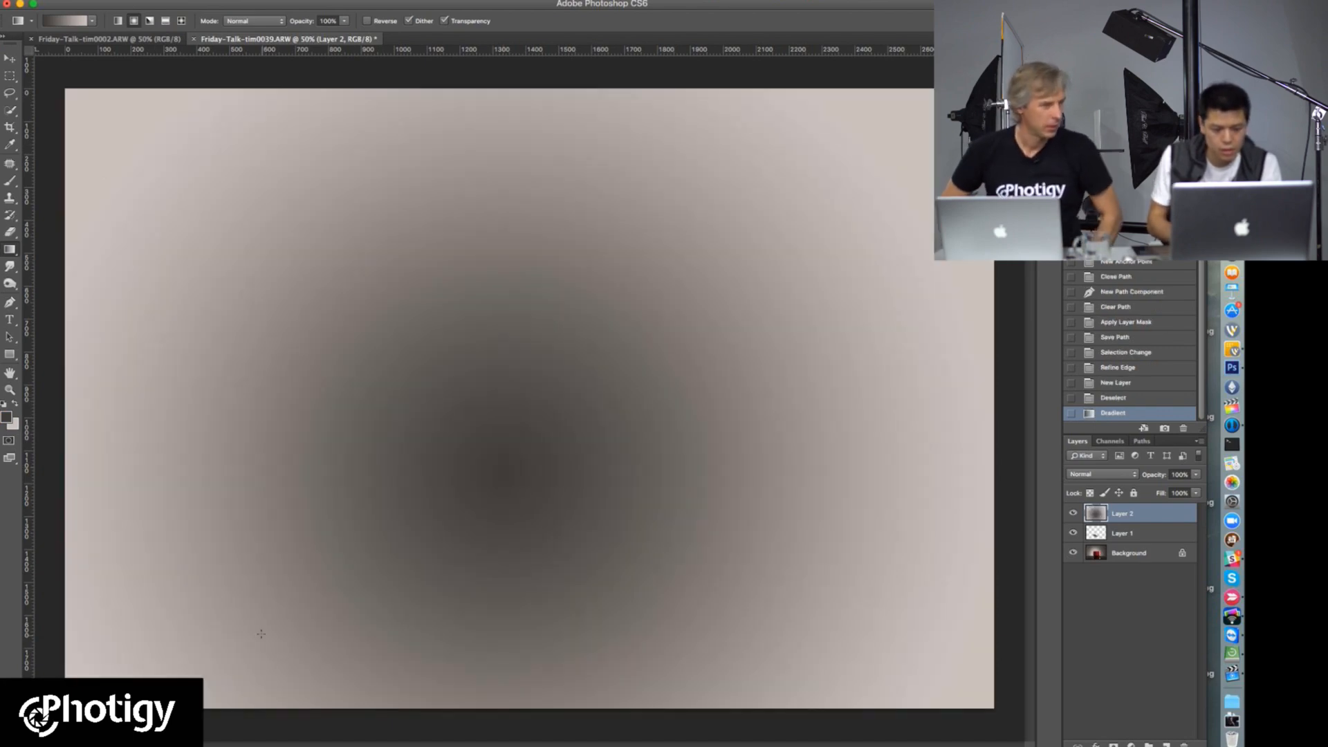
left_click(14, 403)
left_click_drag(494, 457, 140, 124)
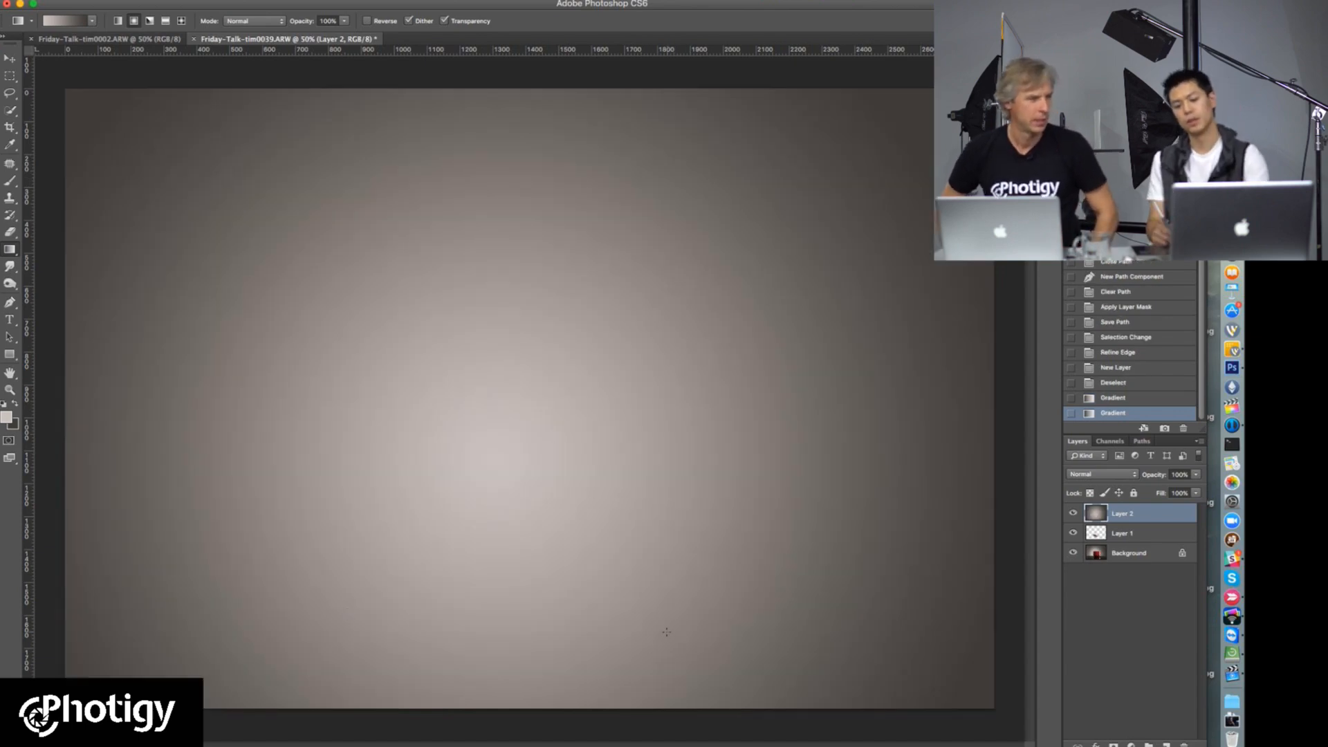
Step: Add a new layer above Layer 2 and marquee-select the tabletop across the full canvas width, hiding Layer 2 temporarily as a guide
left_click(1166, 744)
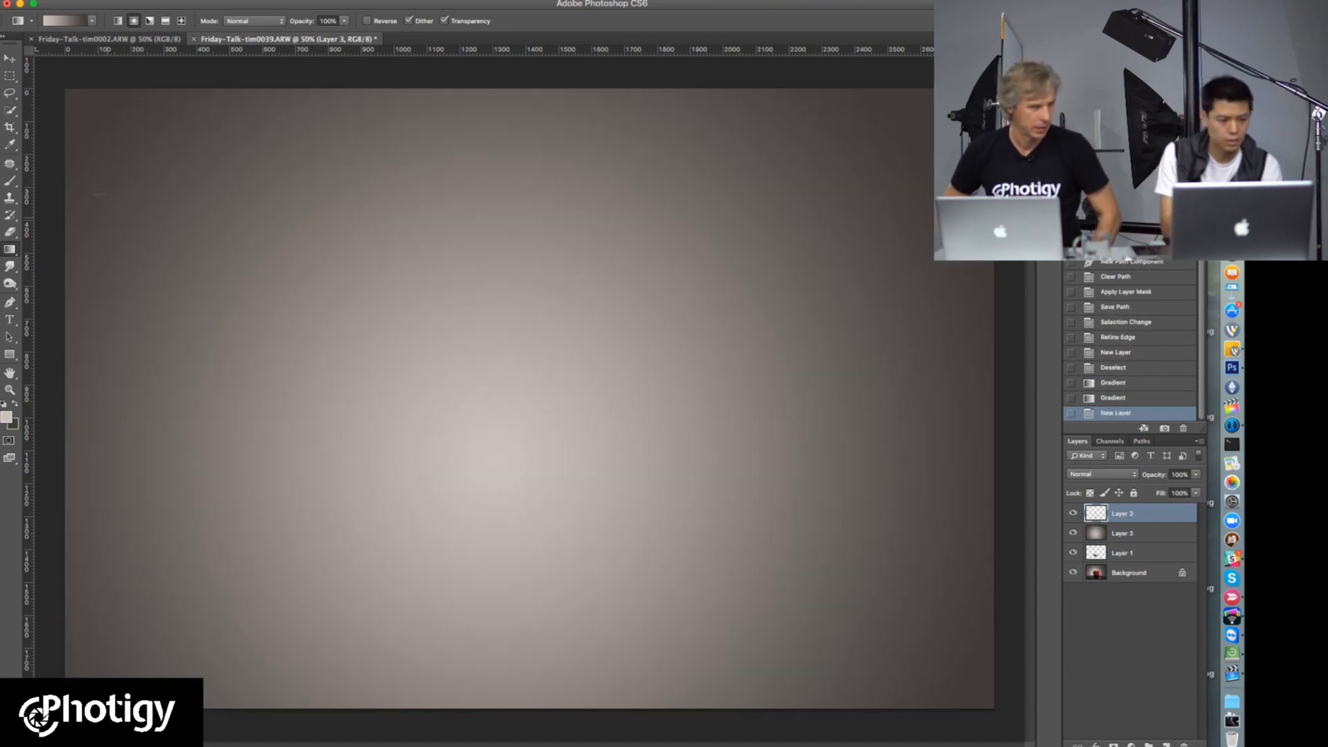
left_click(9, 76)
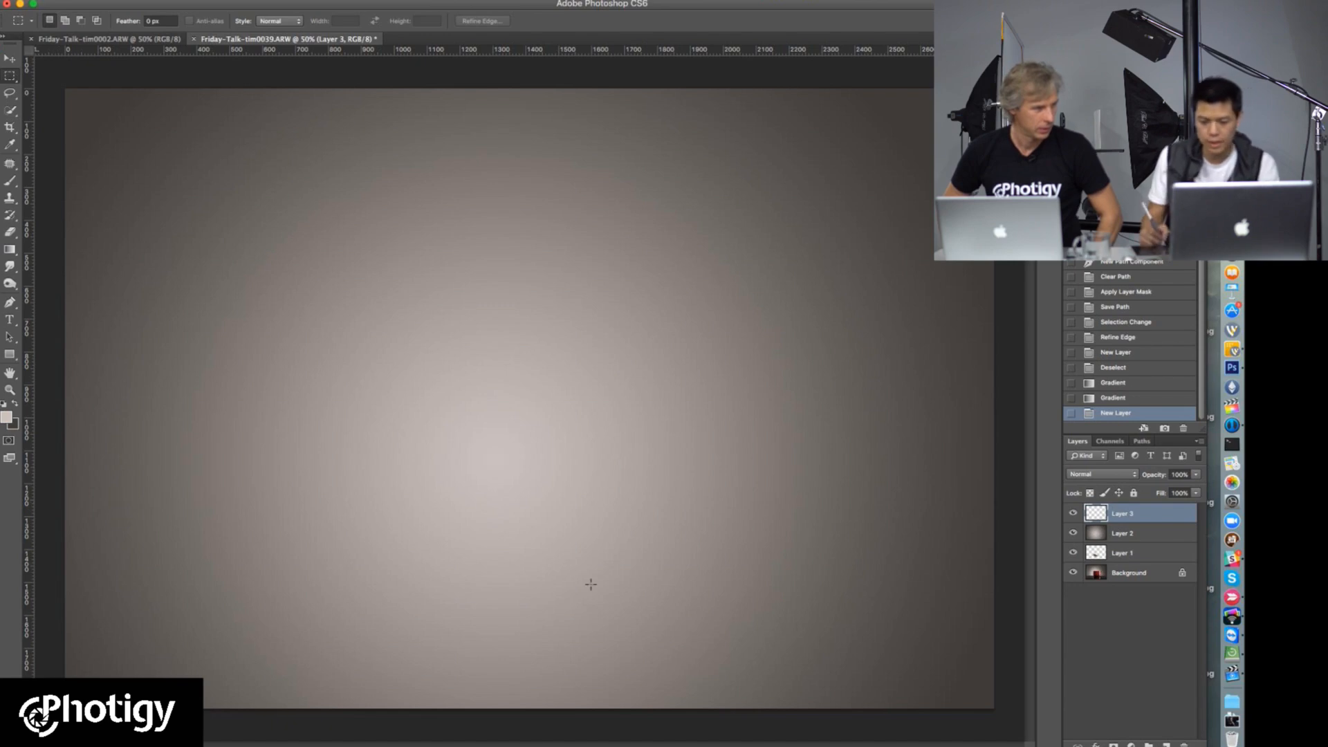
left_click(1073, 515)
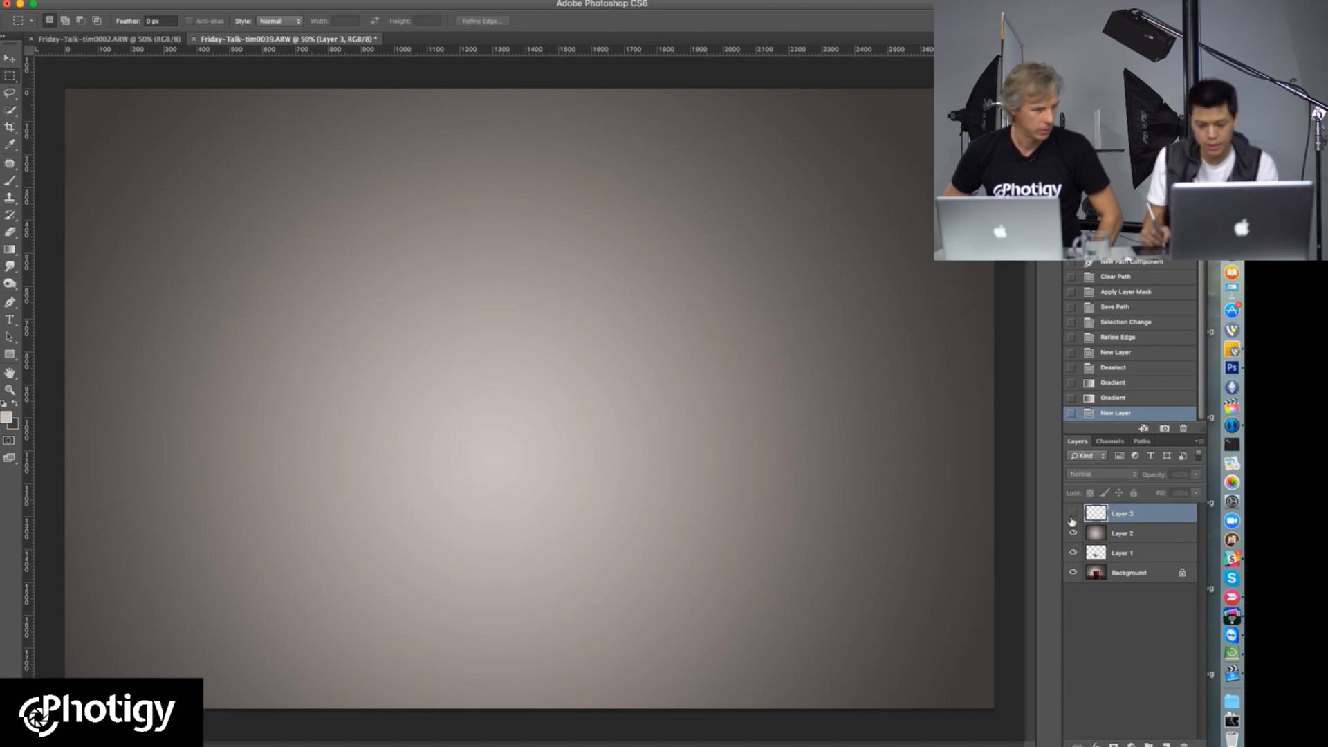
left_click(1072, 515)
left_click(1073, 533)
left_click_drag(52, 568, 997, 739)
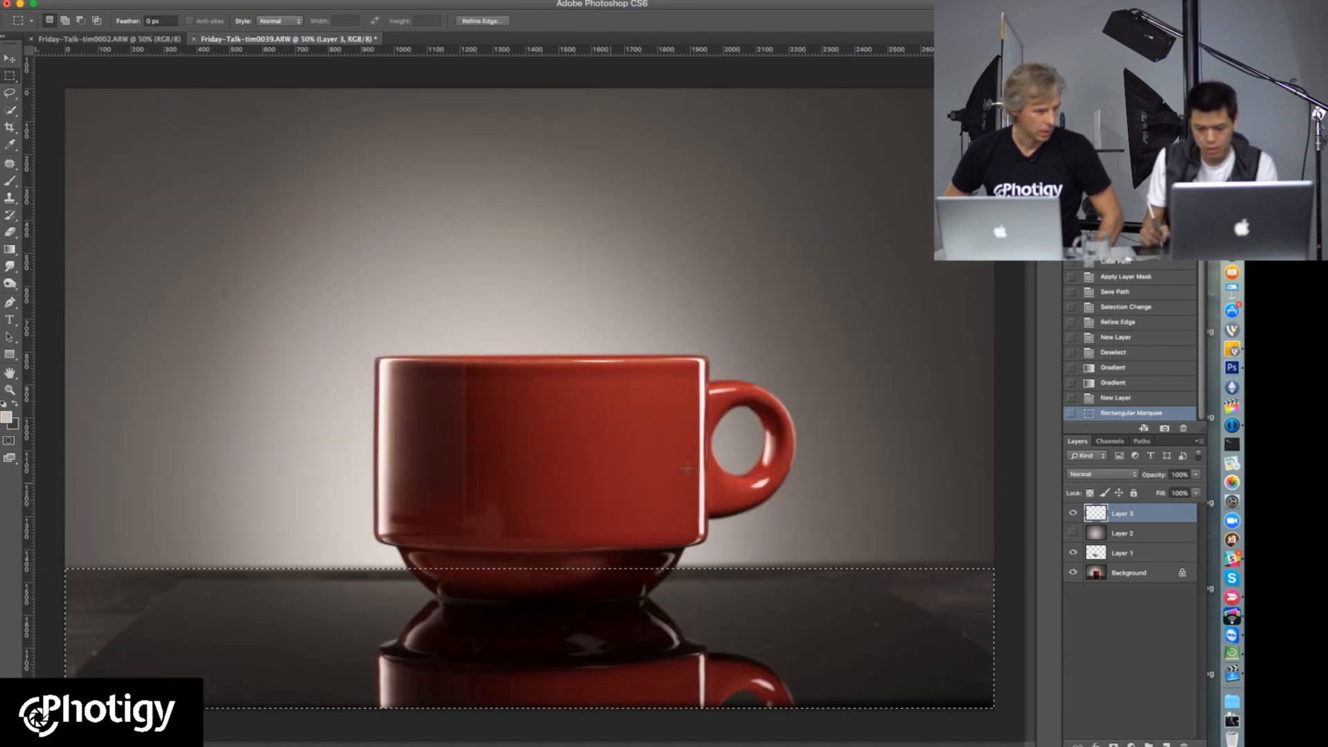
left_click(1073, 533)
left_click(1073, 516)
left_click(1072, 515)
Step: Fill the tabletop selection on Layer 3 with a light-to-dark radial gradient centred near its upper edge, and clear the selection
key("g")
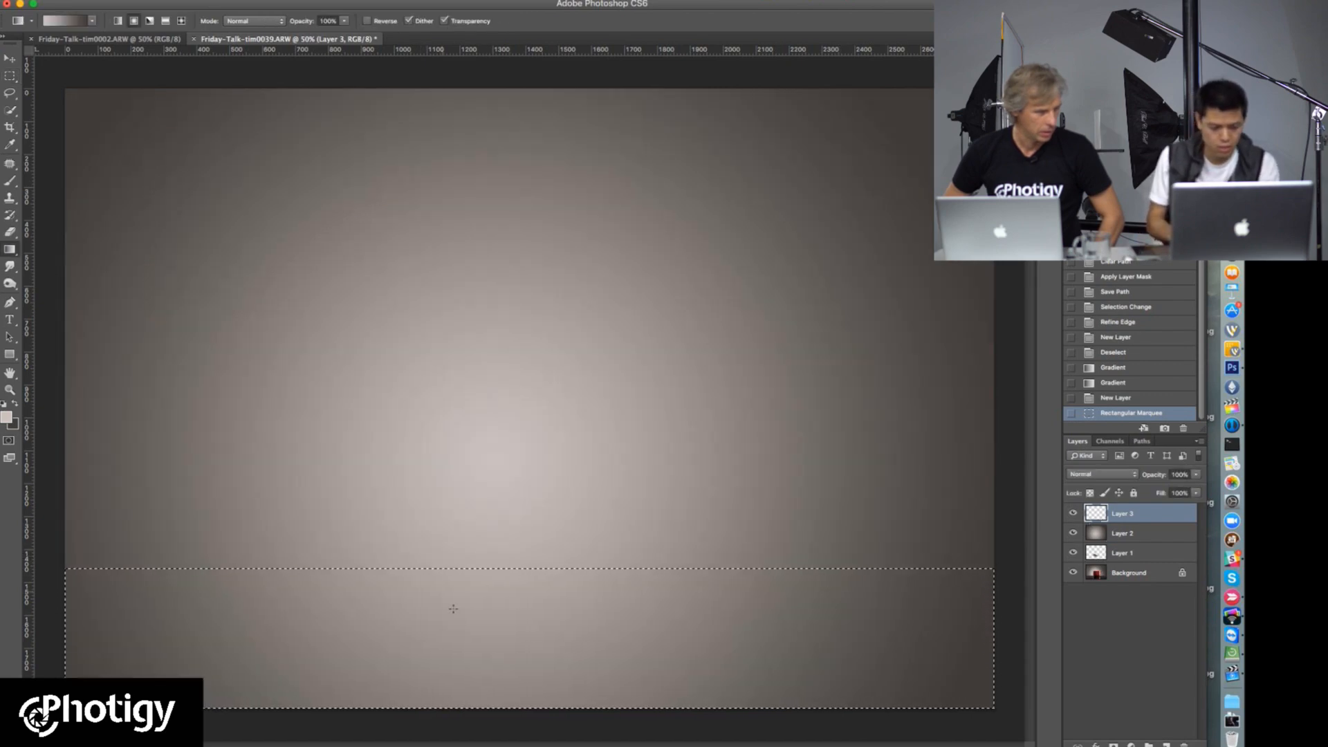
left_click_drag(539, 570, 202, 238)
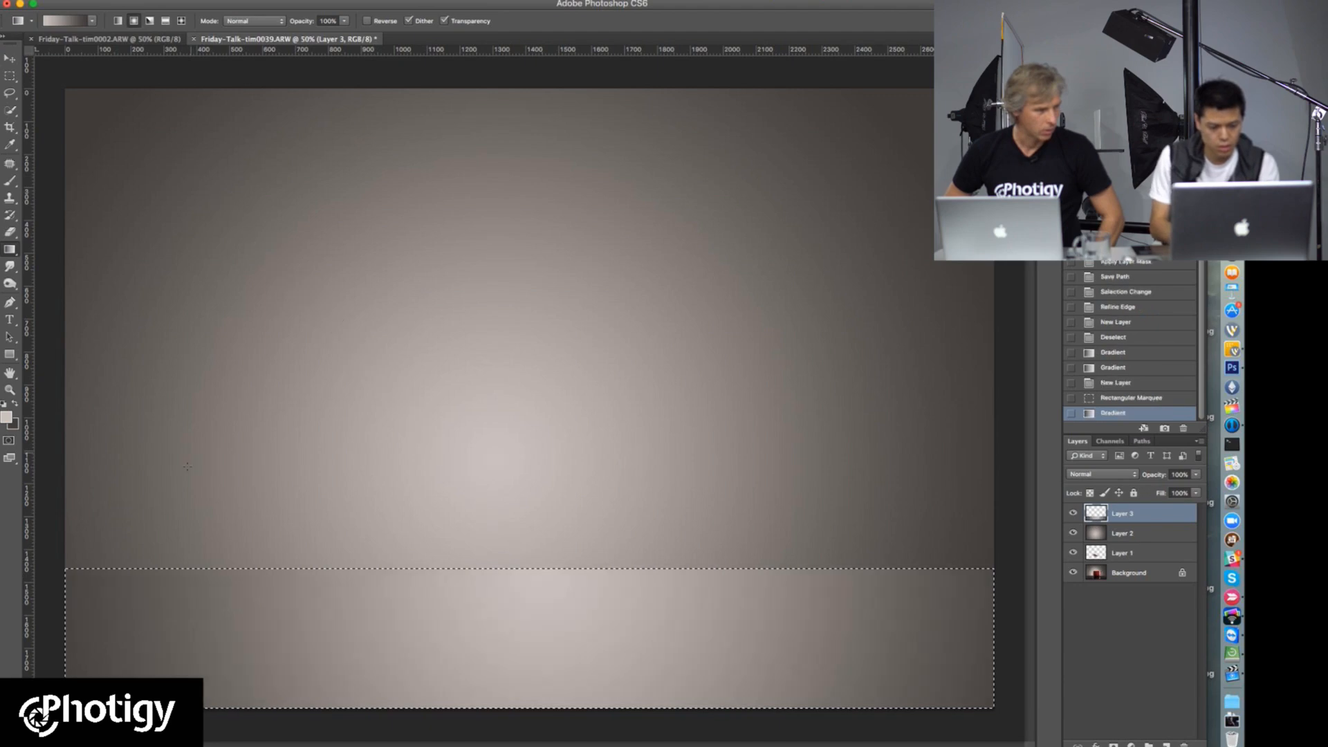
left_click_drag(493, 557, 172, 133)
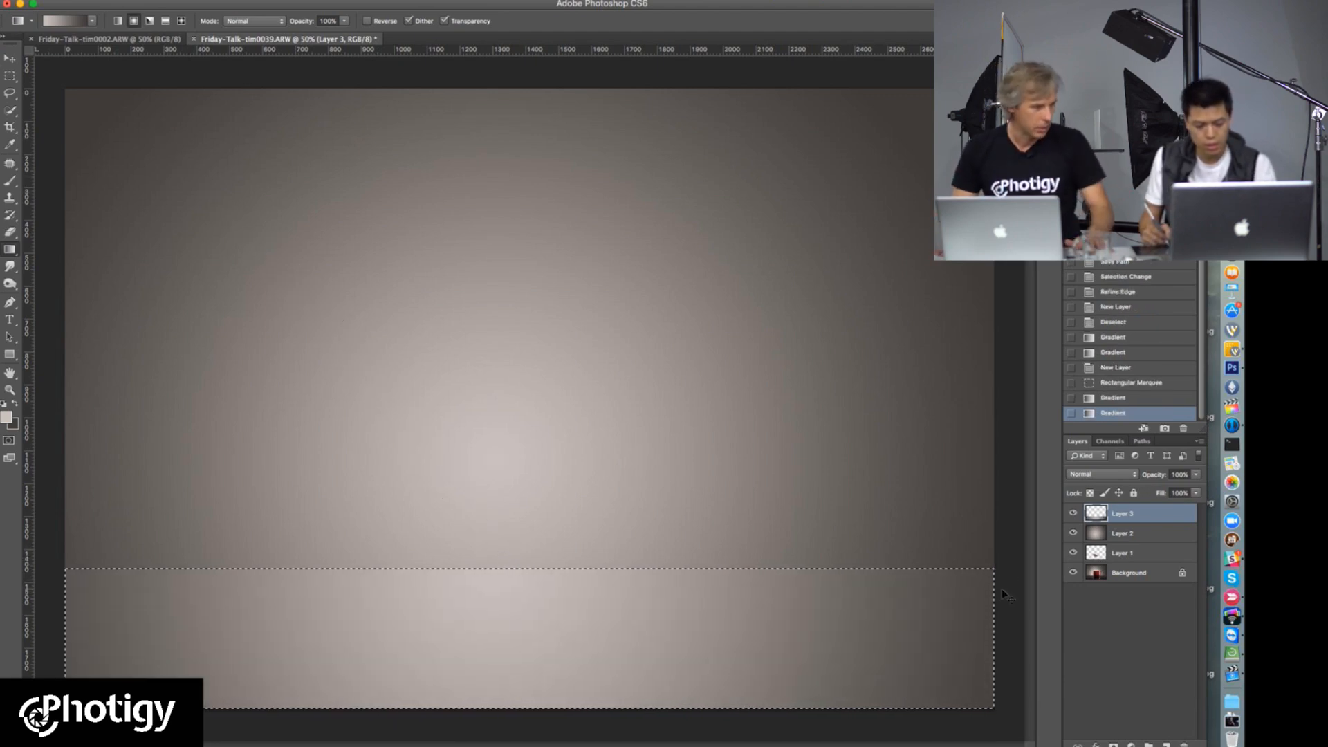
key("super+d")
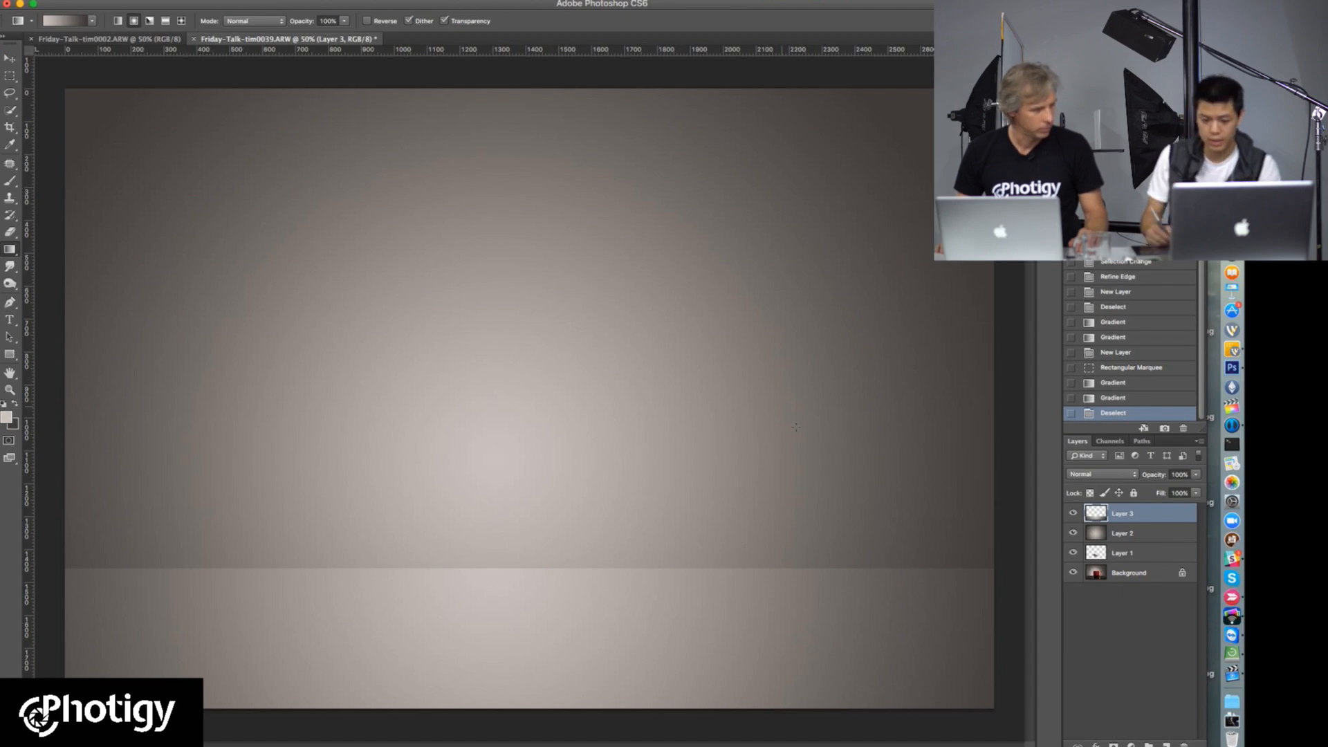
Step: Load the saved cup path as a selection and hide Layer 2 and Layer 3
left_click(1141, 440)
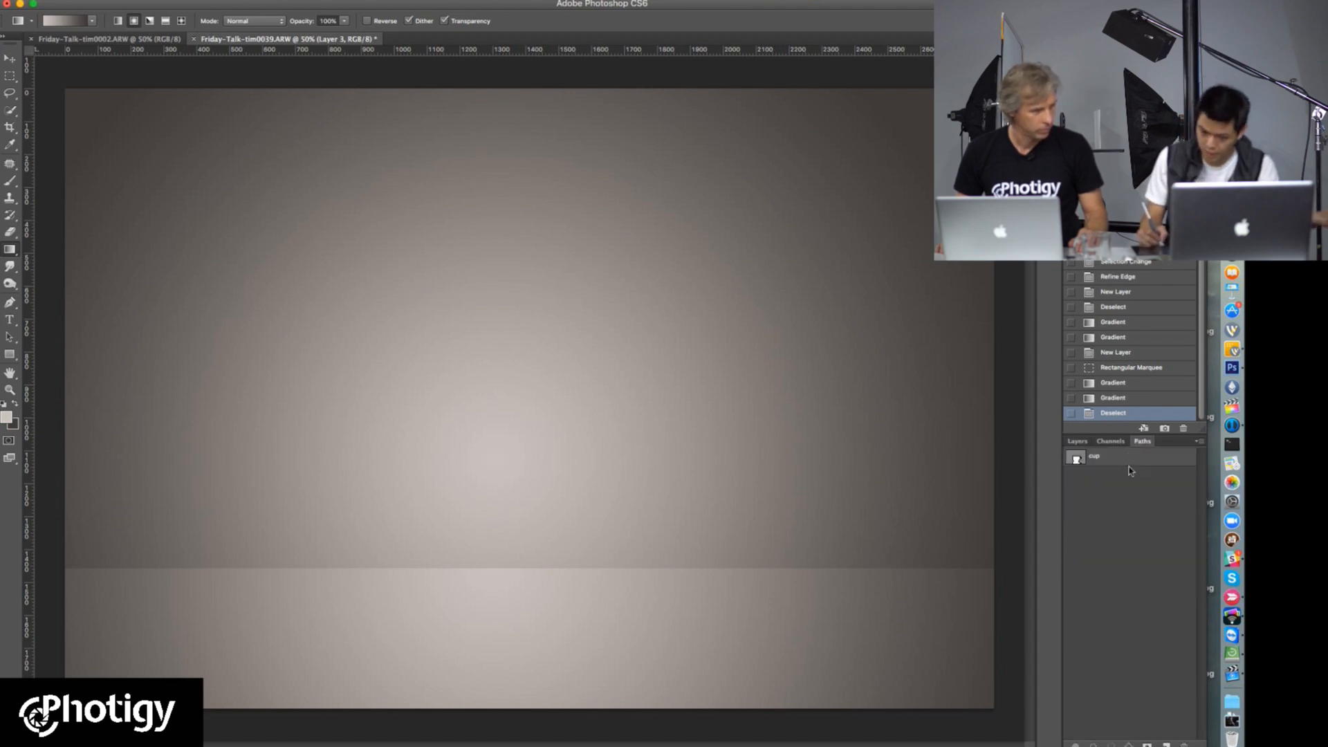
left_click(1076, 459, "super")
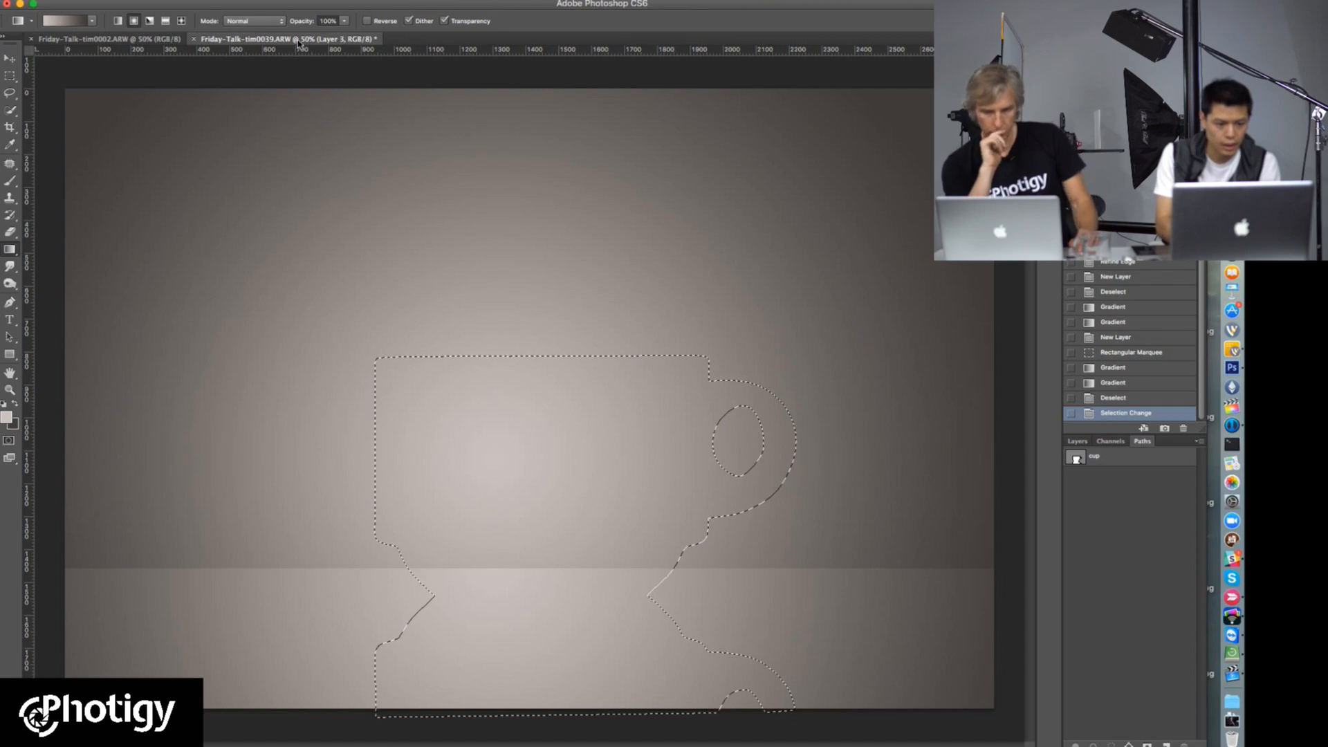
key("l")
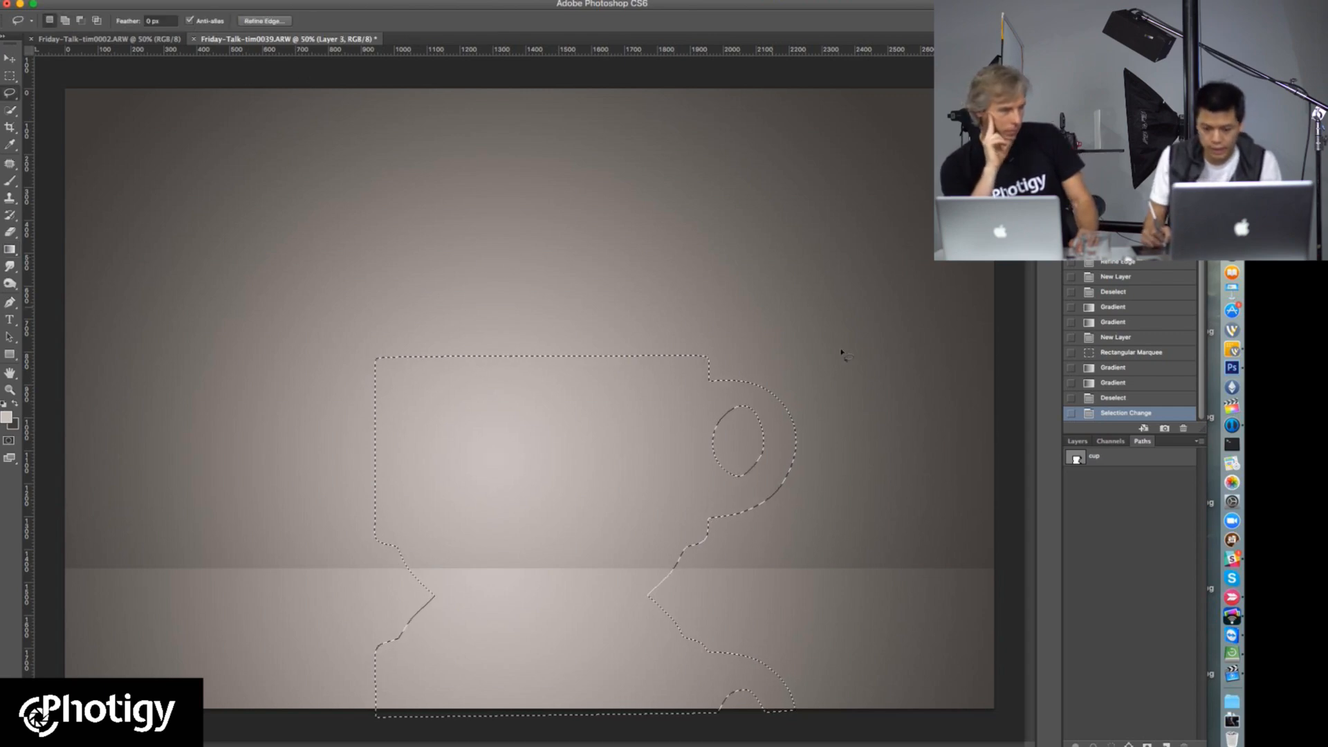
left_click(1077, 440)
left_click(1072, 533)
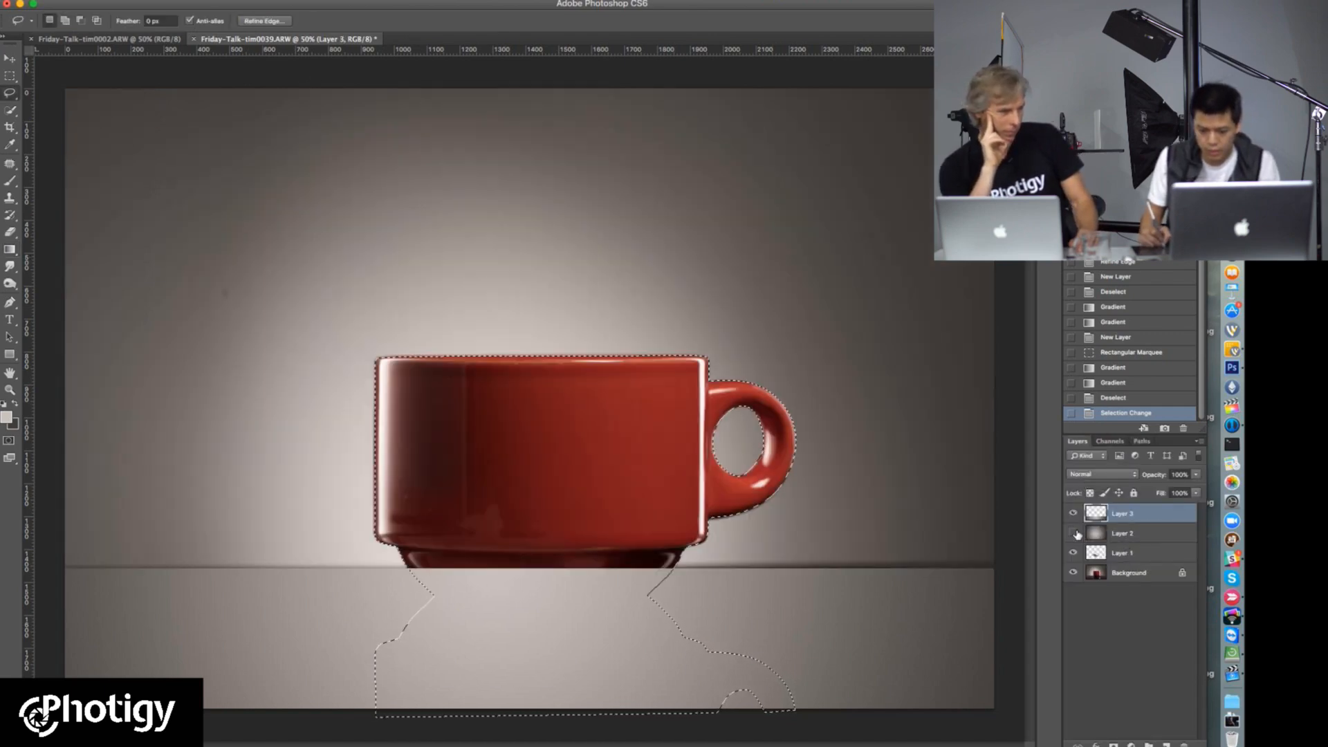
left_click(1072, 513)
Step: Refine the edge of the cup selection with a 1.7 px feather and 5% contrast, output as a selection
left_click(263, 20)
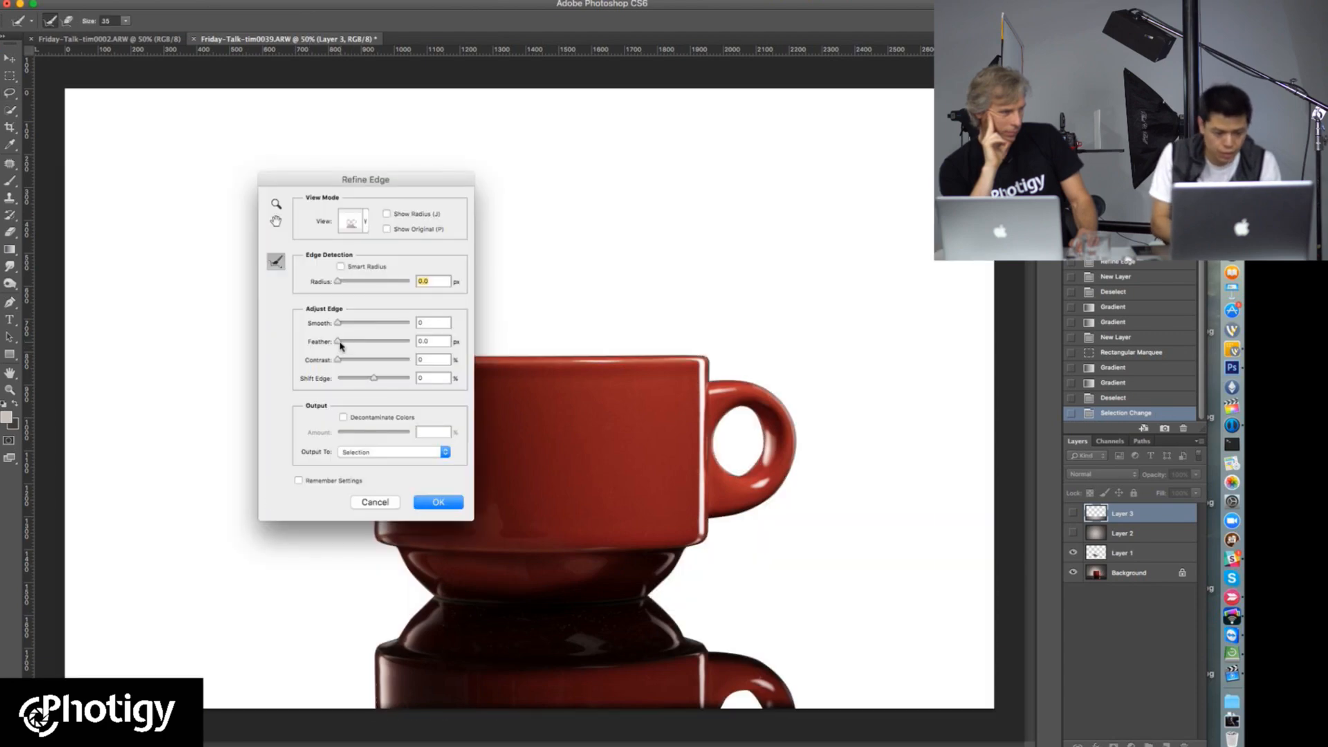
left_click_drag(338, 341, 343, 364)
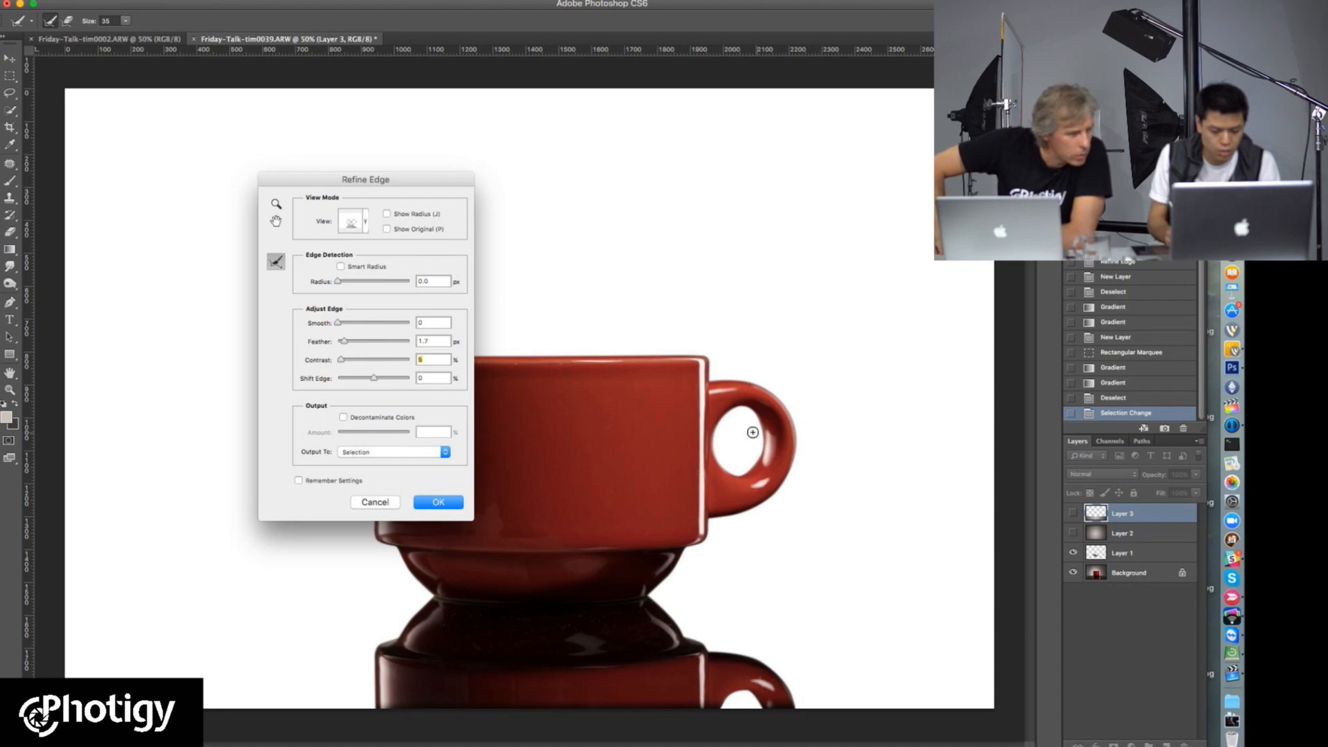
left_click(695, 360, "super")
left_click(696, 362, "super")
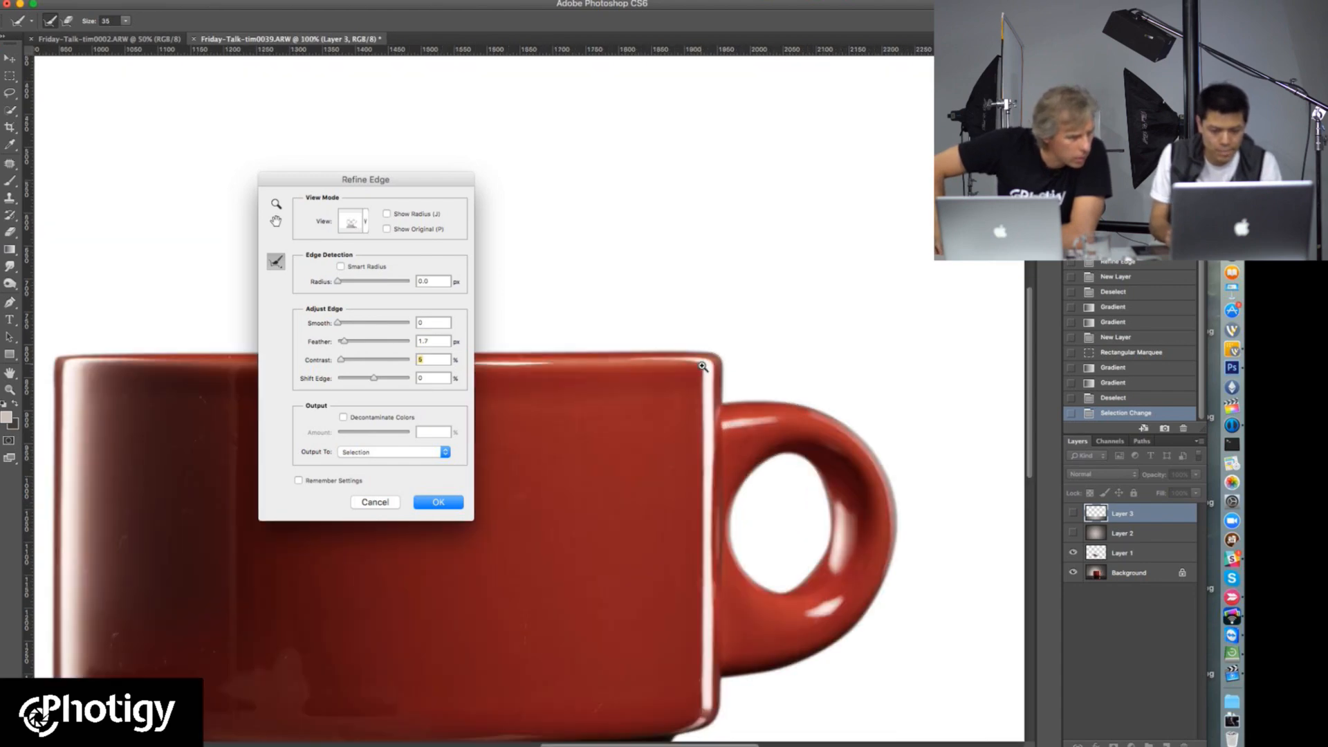
left_click(703, 374, "super")
left_click_drag(768, 446, 683, 399)
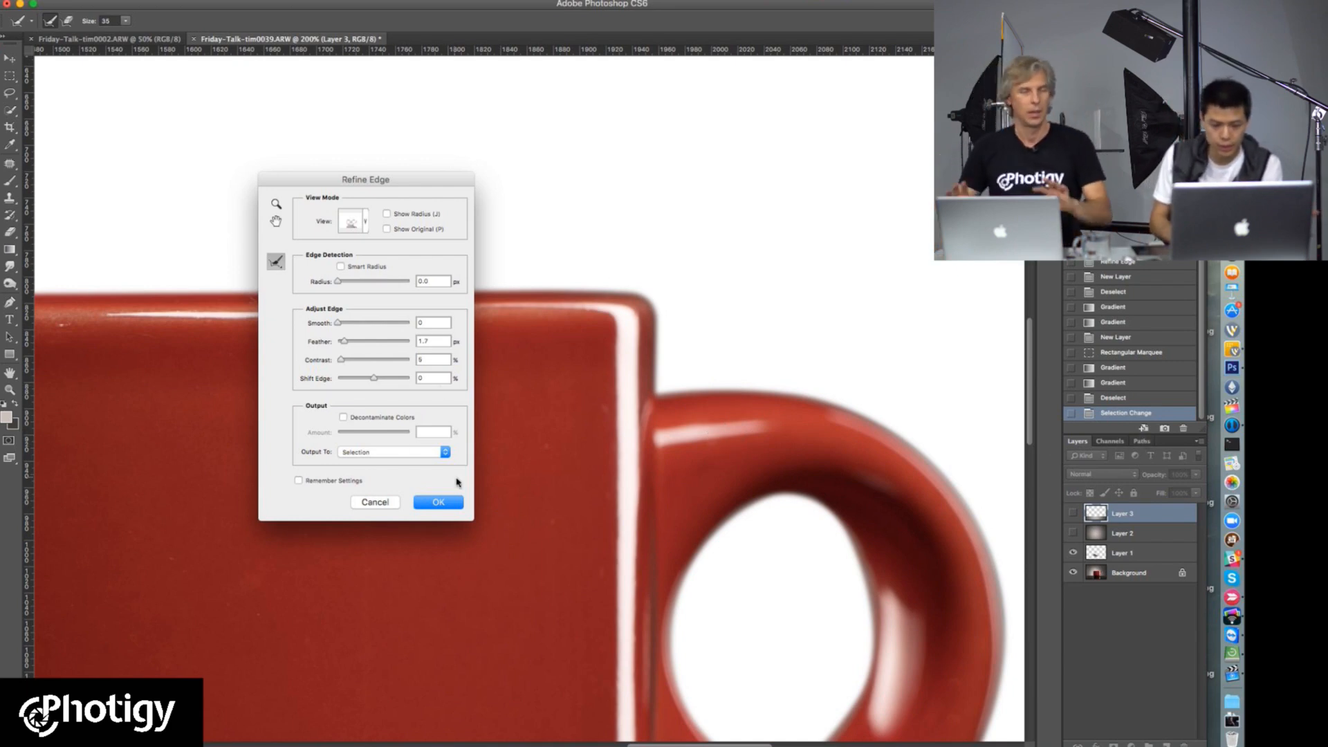
left_click(437, 502)
Step: Examine the refined selection's edge around the cup body and handle at close range
key("super+minus")
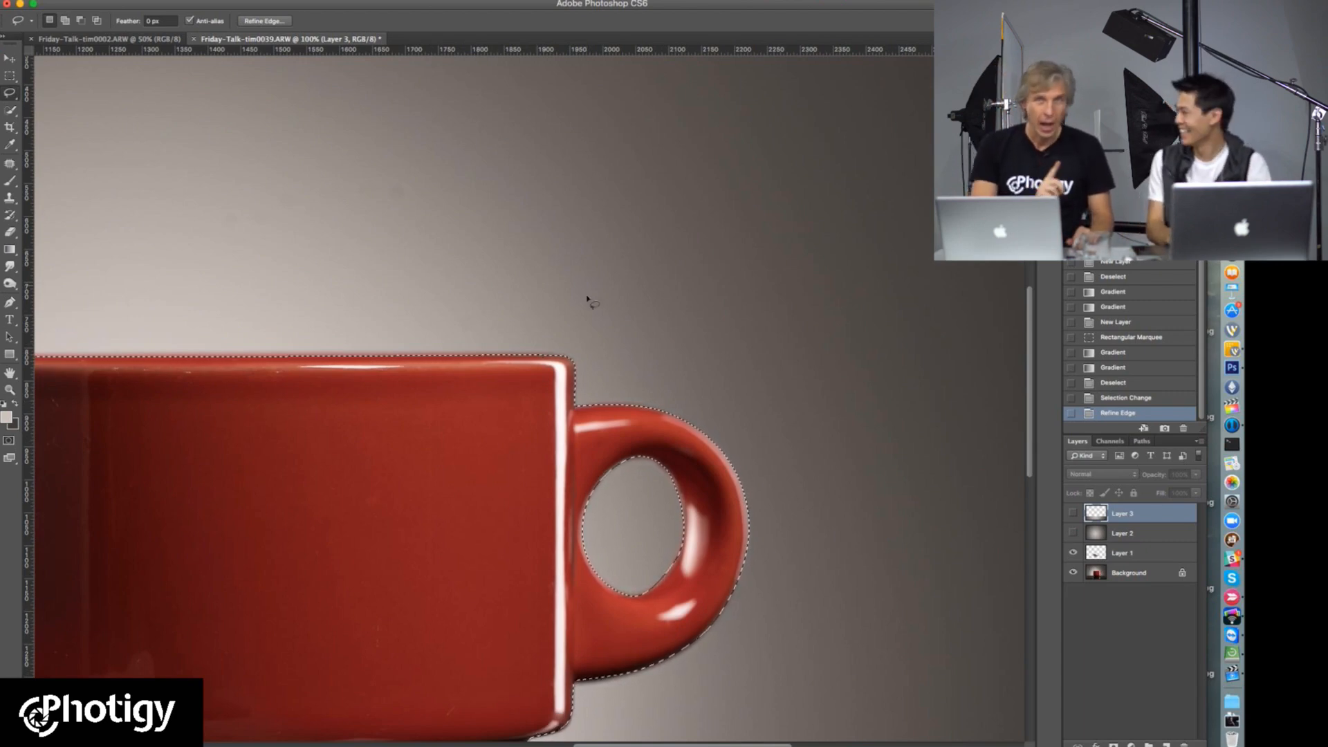
left_click(592, 344, "alt")
left_click_drag(550, 458, 558, 303)
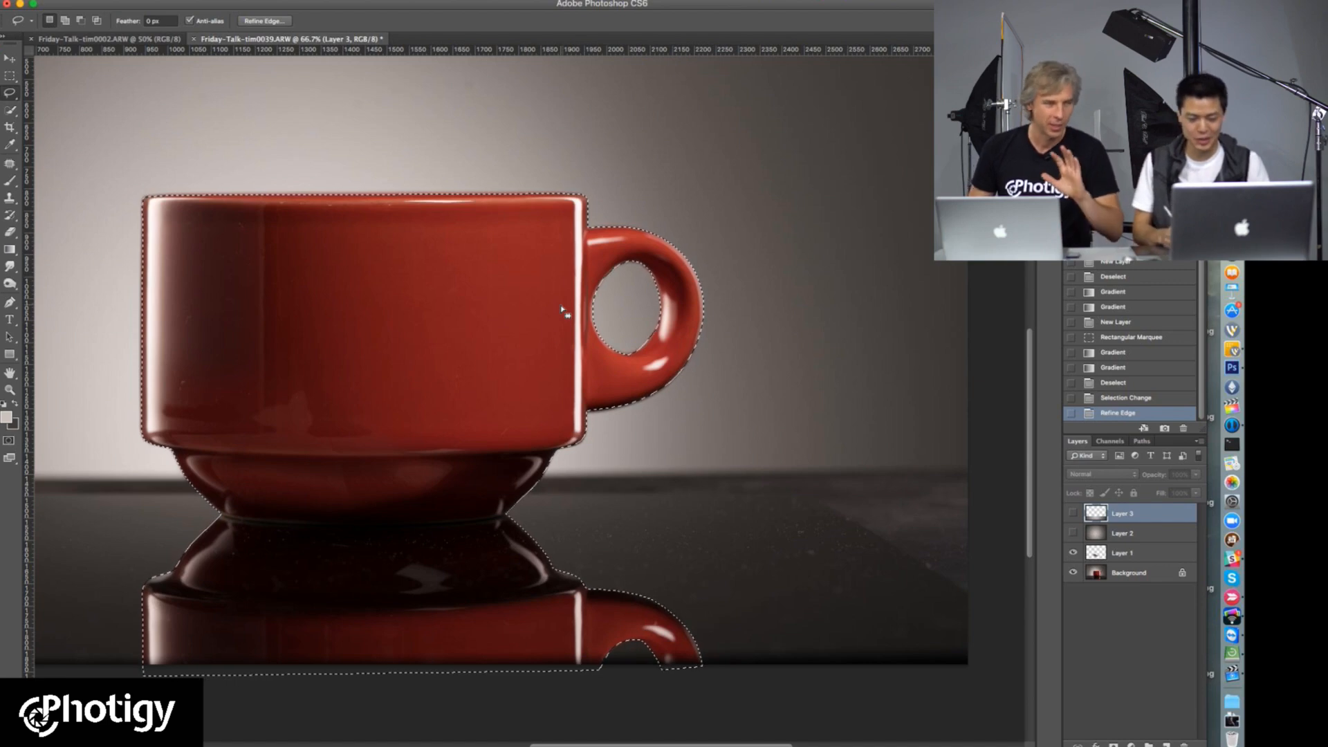
left_click(625, 275, "super")
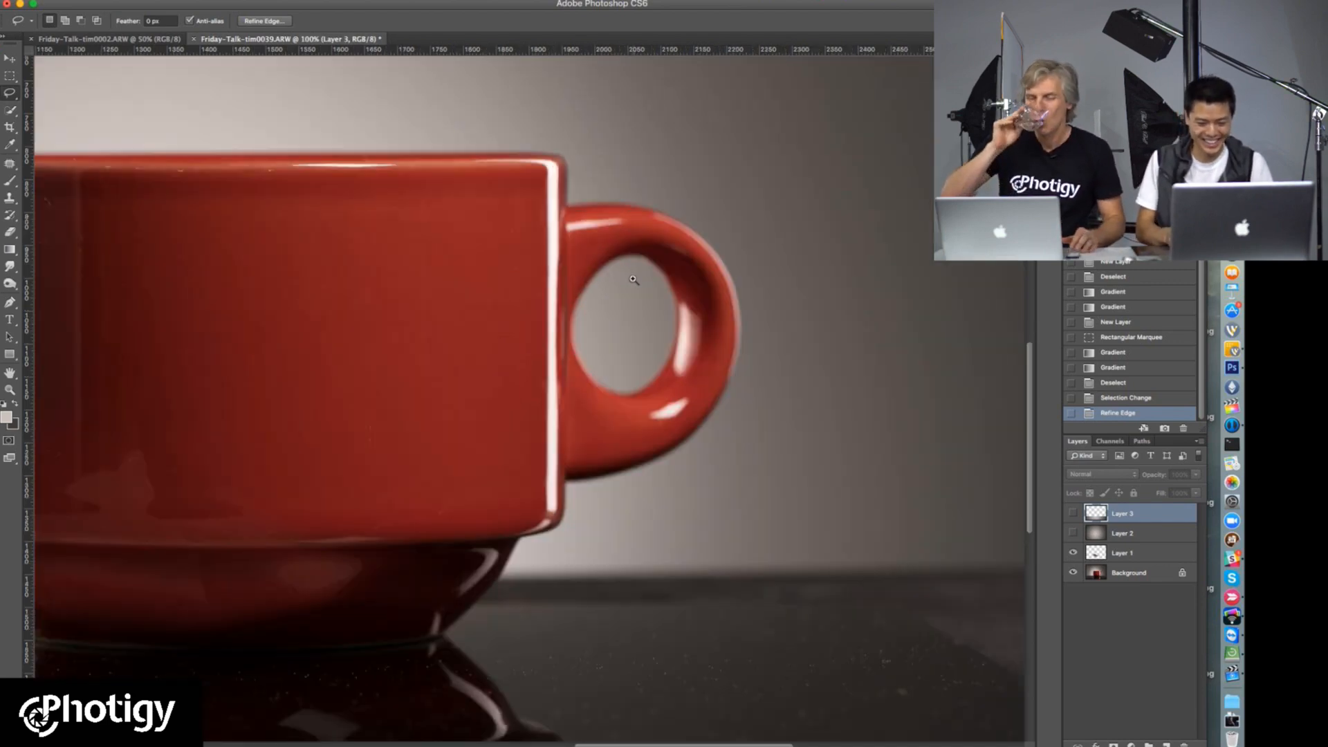
left_click(635, 278, "super")
scroll(733, 392, "up", 3)
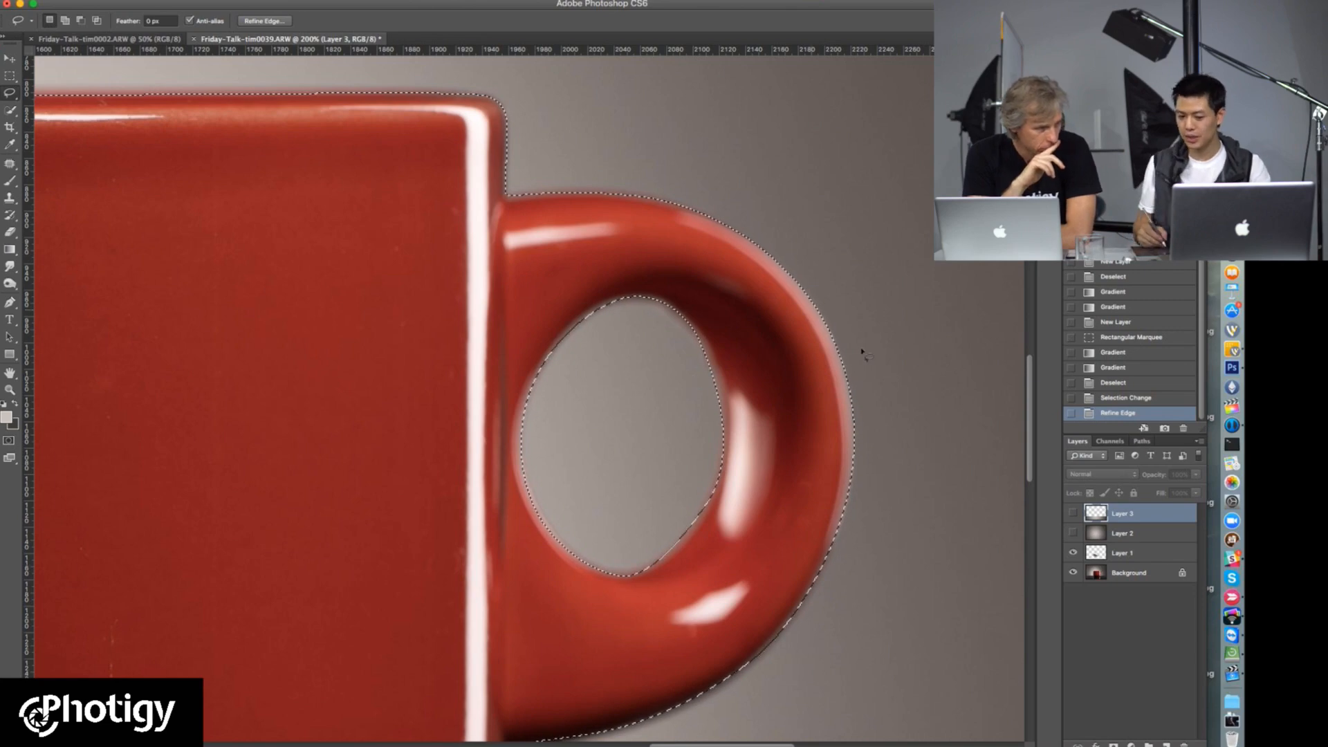
key("super+h")
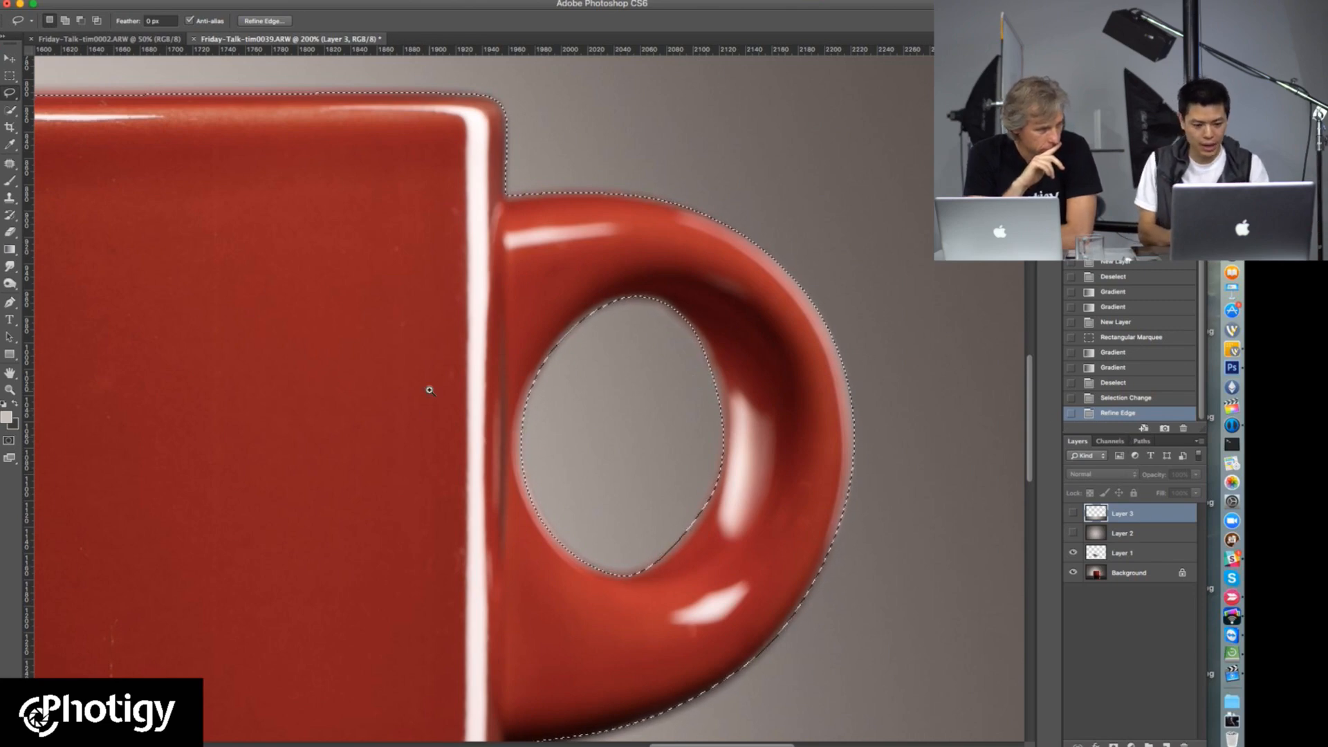
left_click(434, 392, "alt")
scroll(410, 332, "left", 5)
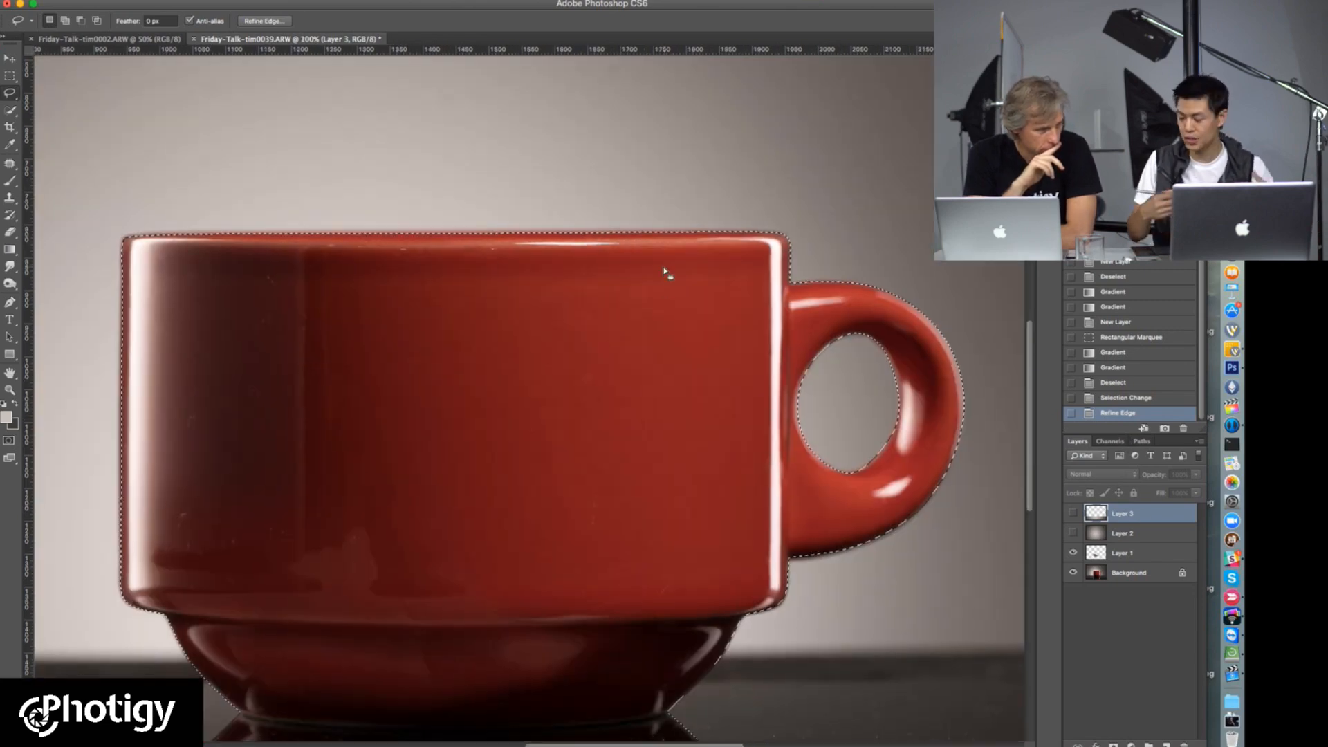
Step: Show Layer 2, mask it with the cup selection, invert the mask to reveal the cup, and show Layer 3
left_click(1085, 533)
left_click(1074, 534)
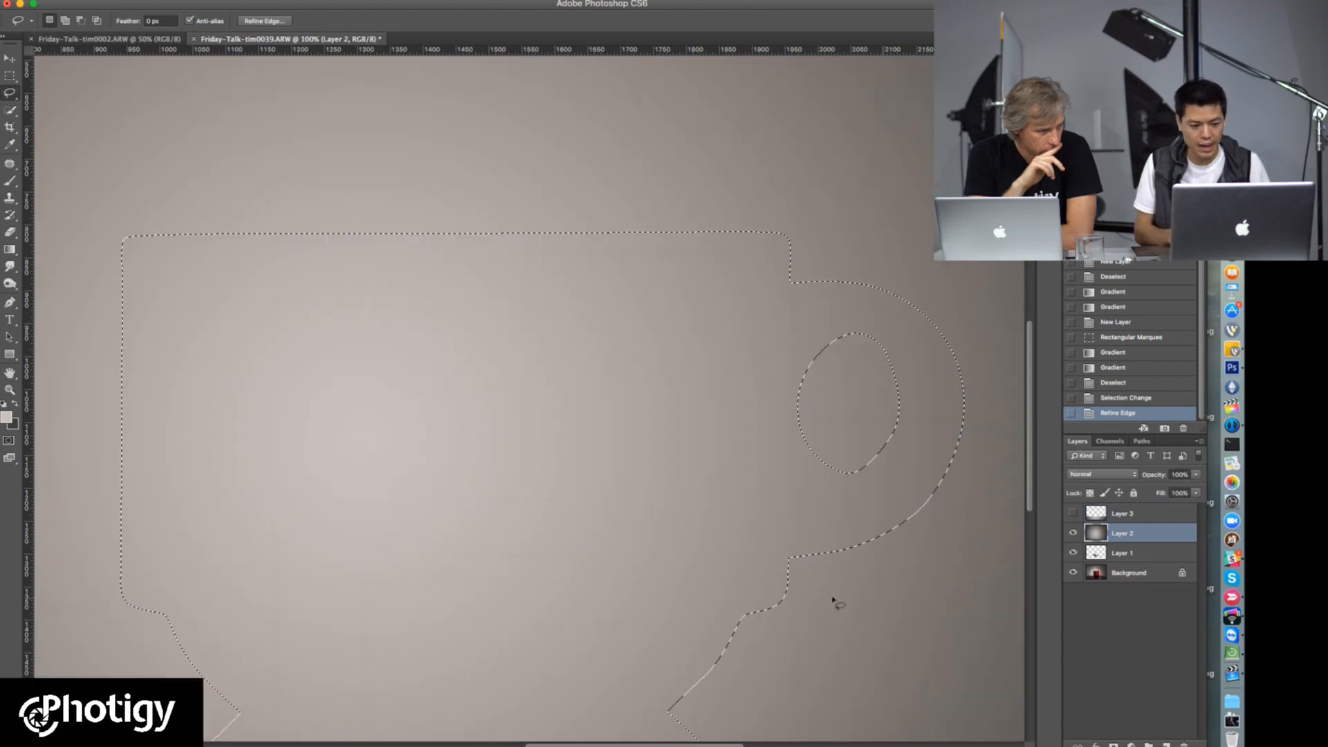
left_click(538, 435, "alt")
left_click(533, 439, "alt")
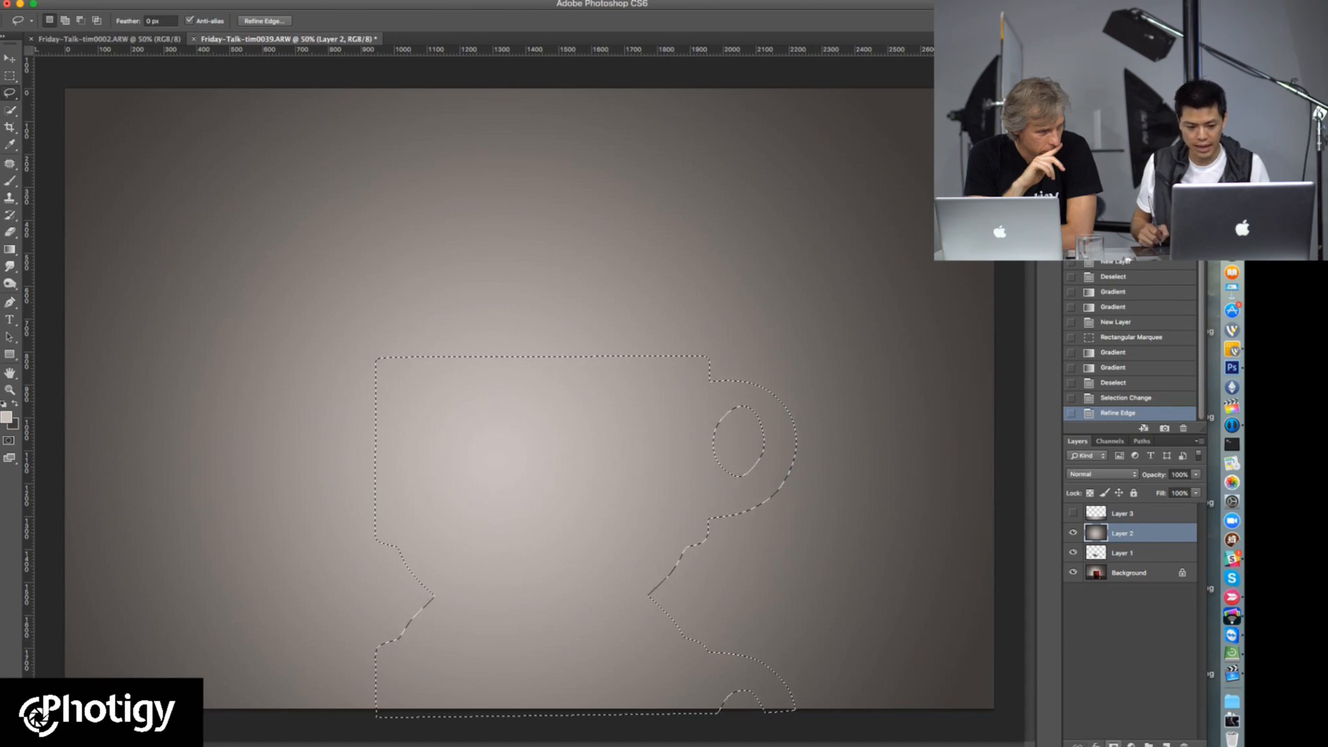
left_click(1113, 744)
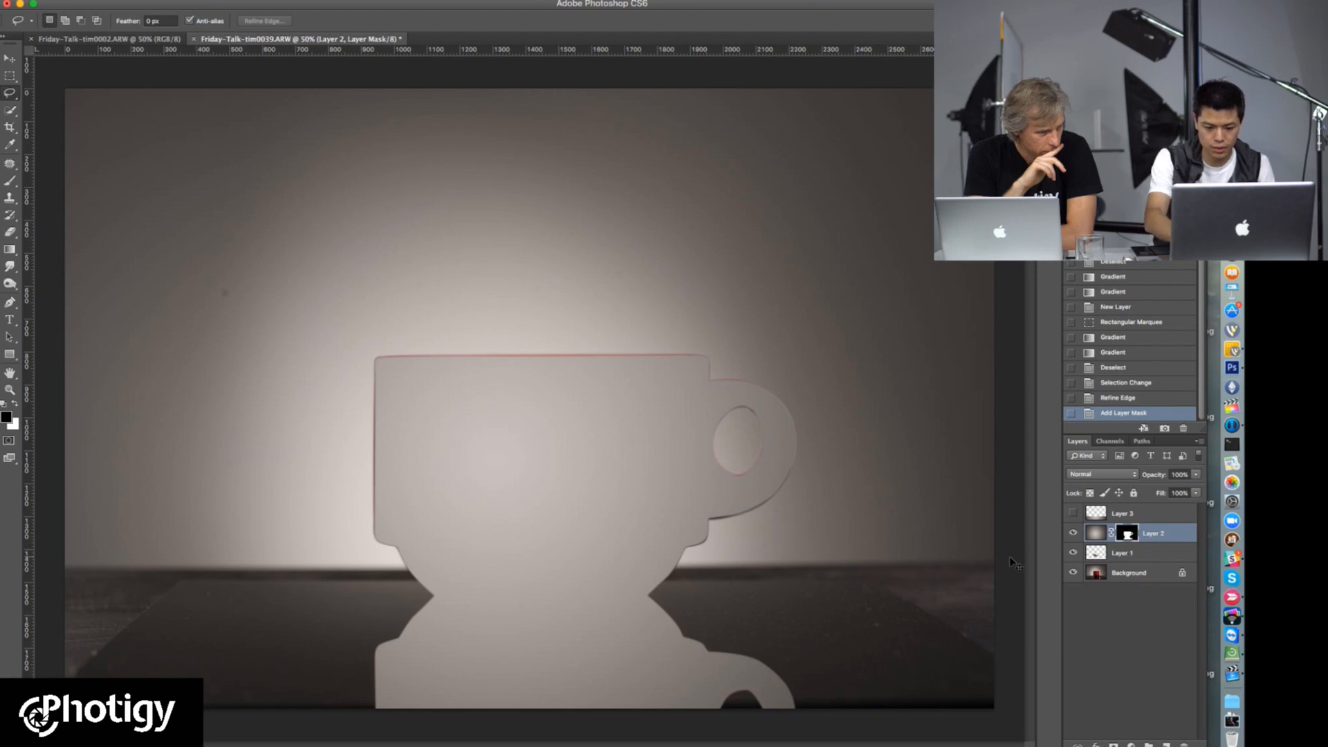
key("super+i")
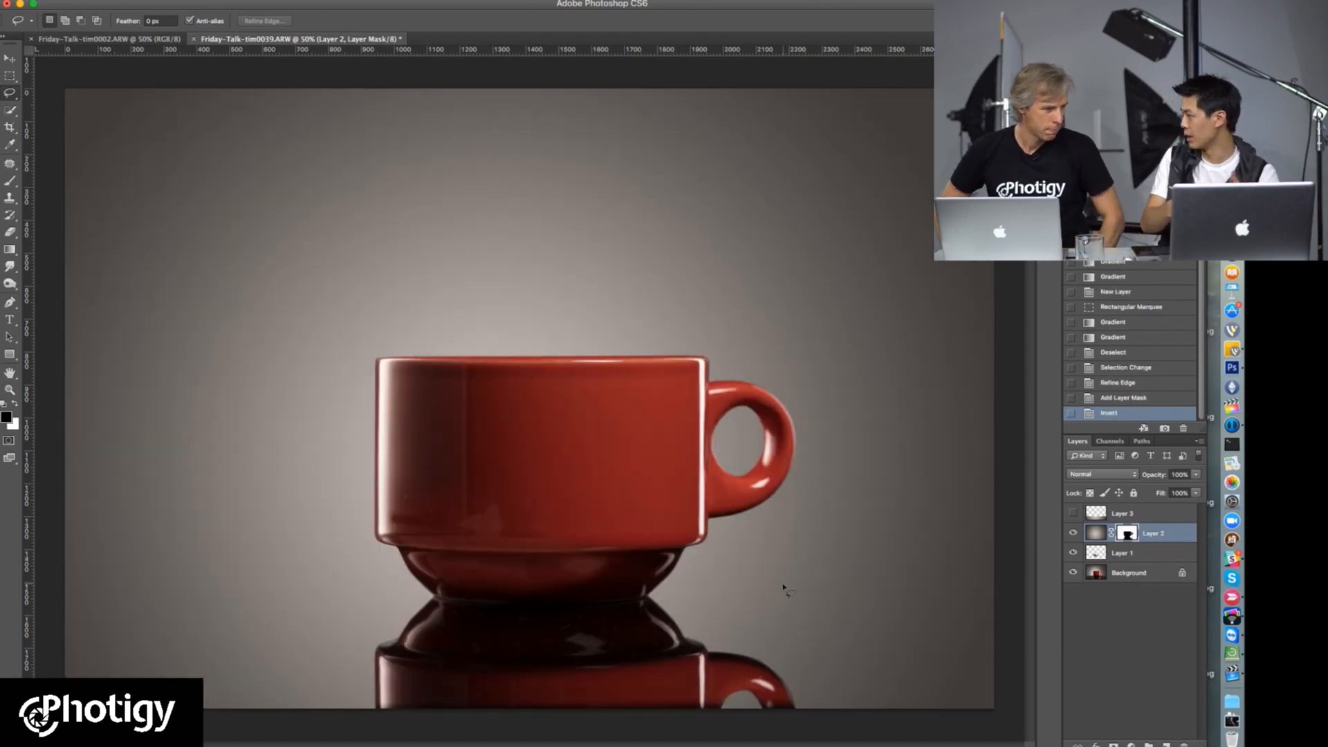
left_click(1072, 514)
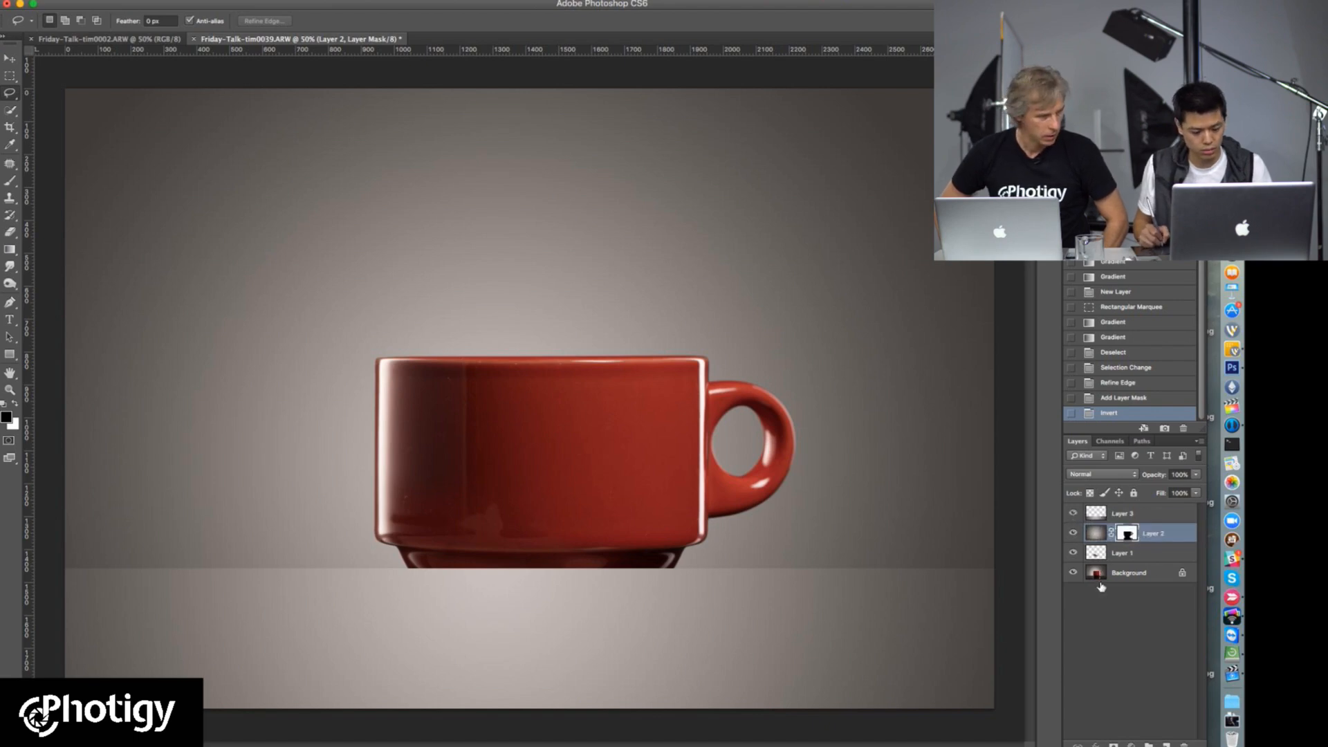
Step: Try duplicating Layer 2 with its mask beneath the original and undo it
left_click_drag(1154, 537, 1114, 552)
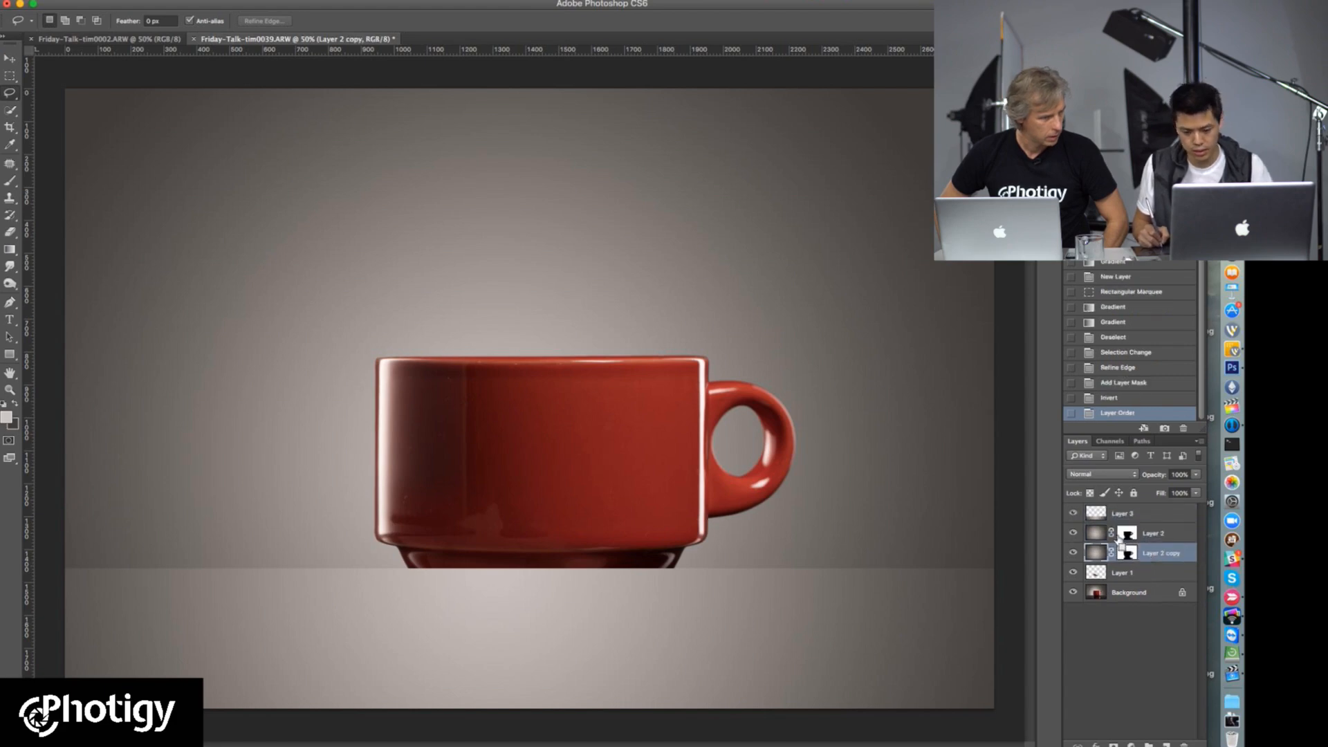
key("ctrl+z")
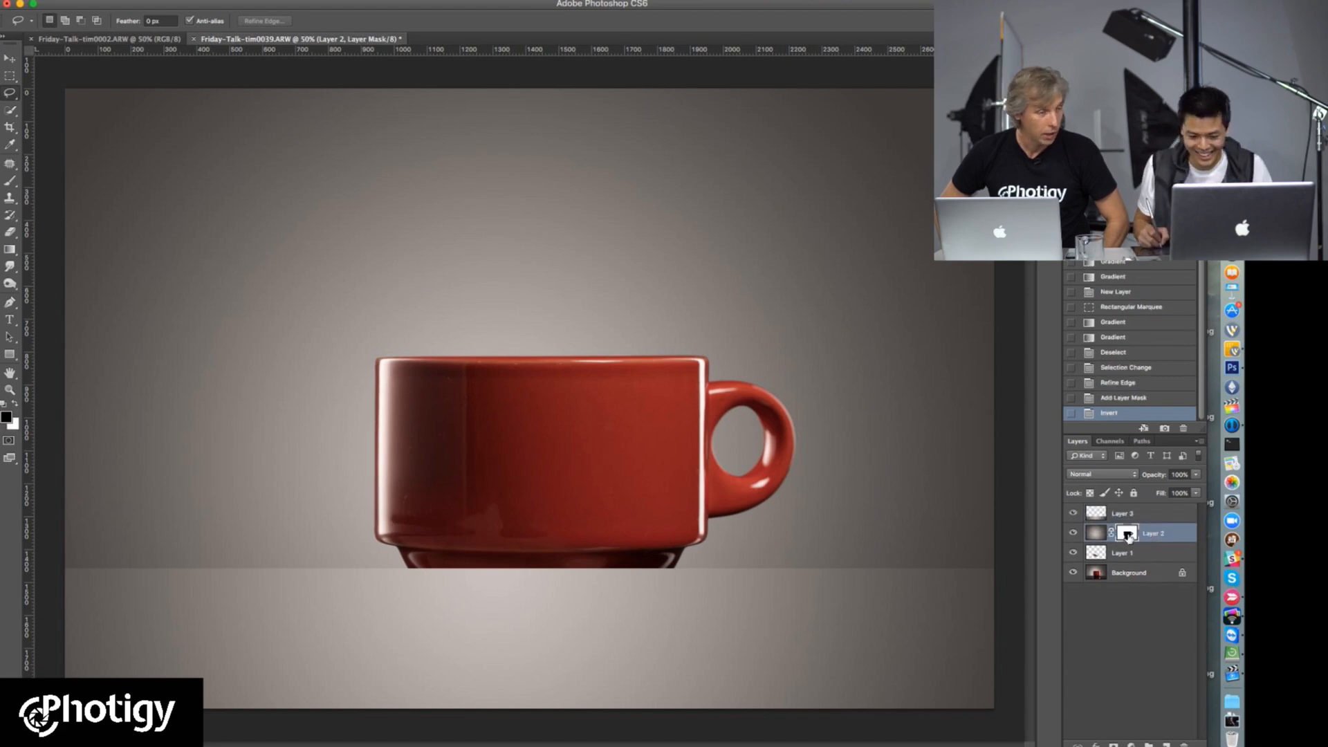
Step: Copy Layer 2's cup mask onto Layer 3 and unlink Layer 3's mask from its gradient
left_click_drag(1128, 536, 1127, 515)
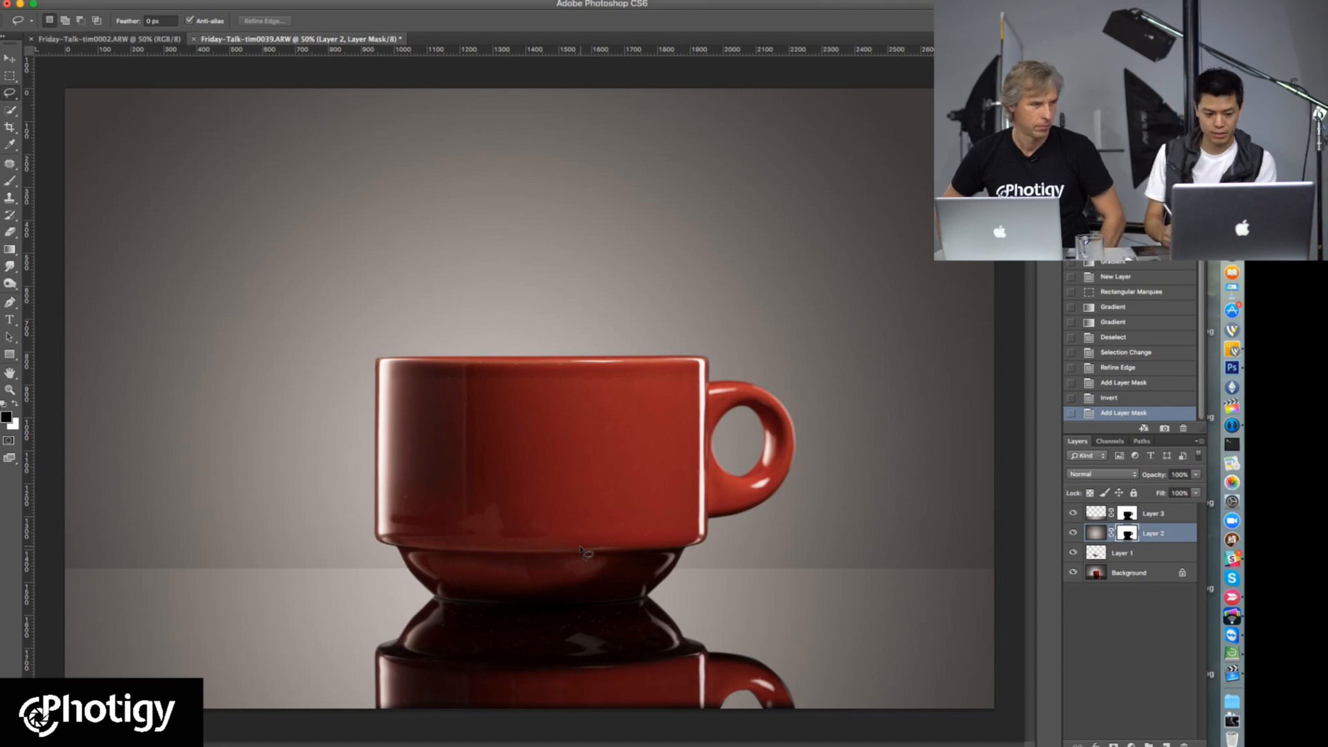
left_click(1098, 515)
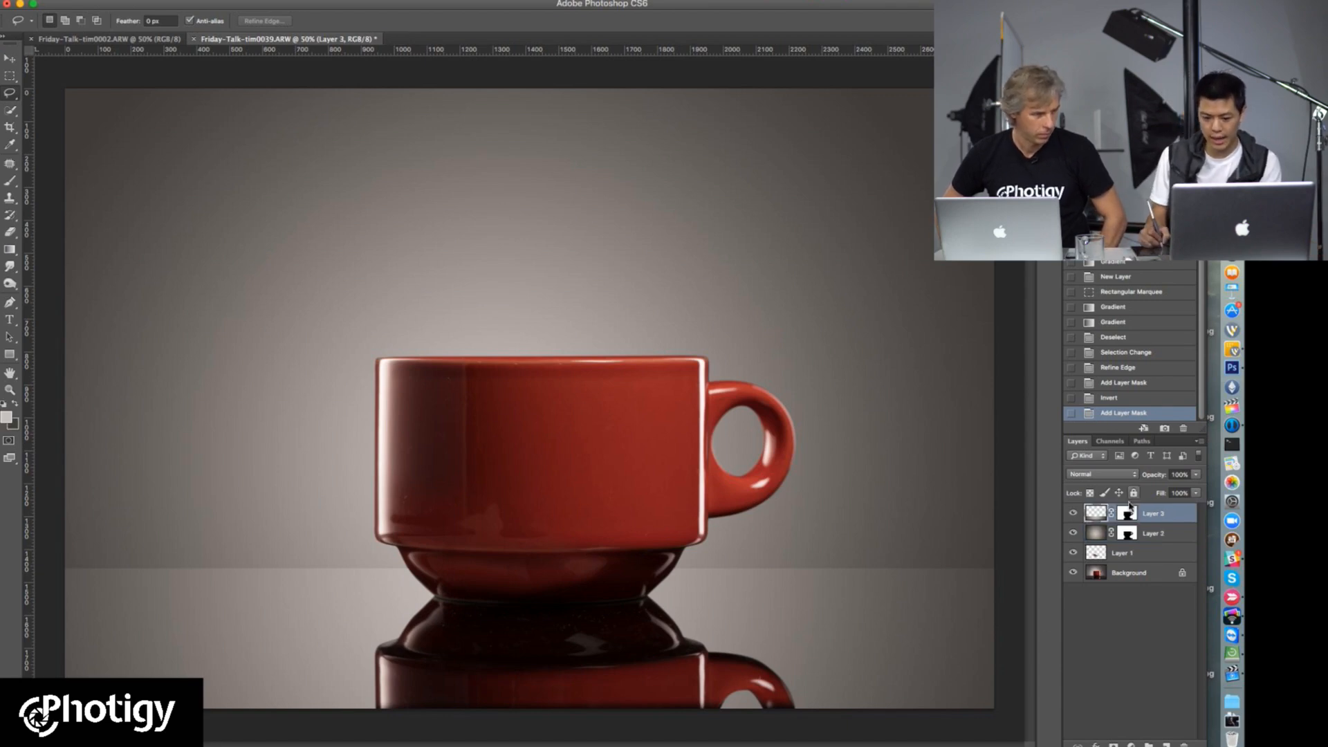
left_click(1110, 513)
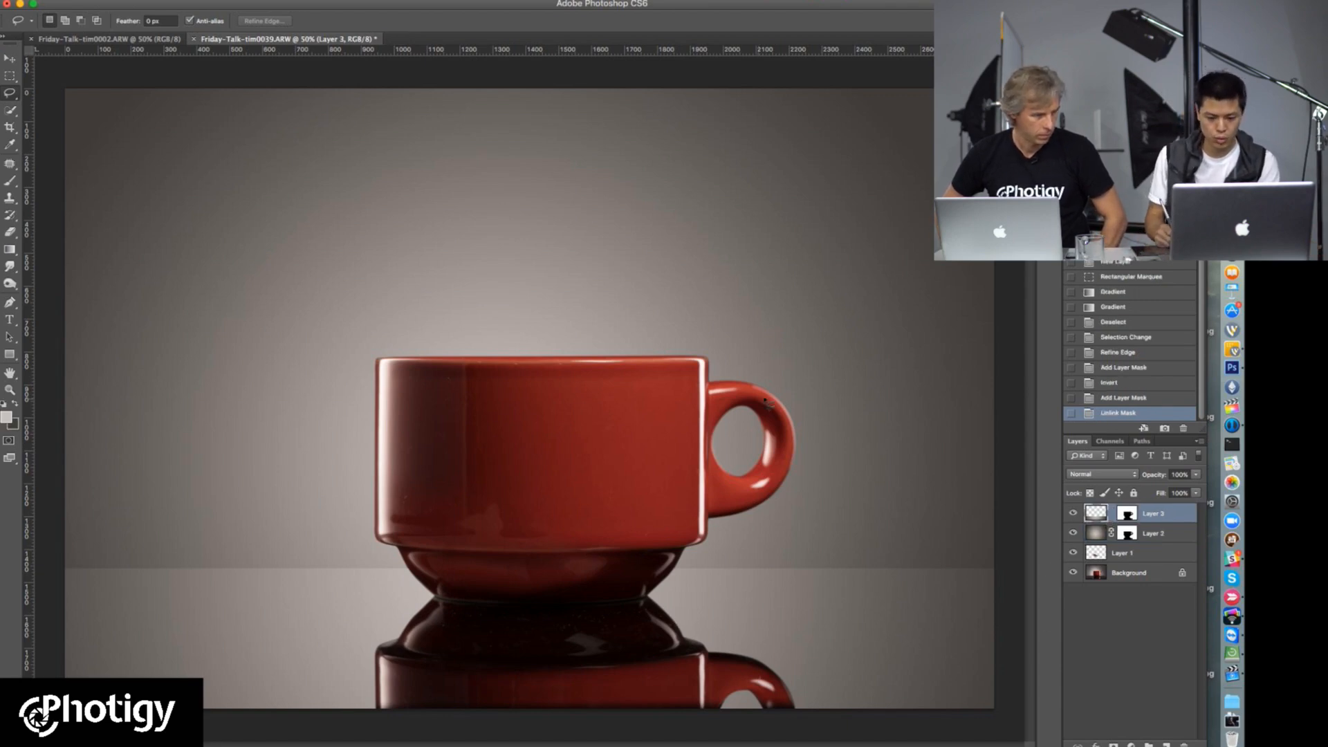
Step: Move Layer 3's tabletop gradient slightly down, independently of its mask, so the horizon sits lower behind the cup's base
mouse_move(830, 585)
left_mouse_down()
mouse_move(831, 616)
mouse_move(831, 585)
left_mouse_up()
key("shift+Up")
key("shift+Up")
key("shift+Up")
key("shift+Up")
key("shift+Up")
key("shift+Up")
key("shift+Up")
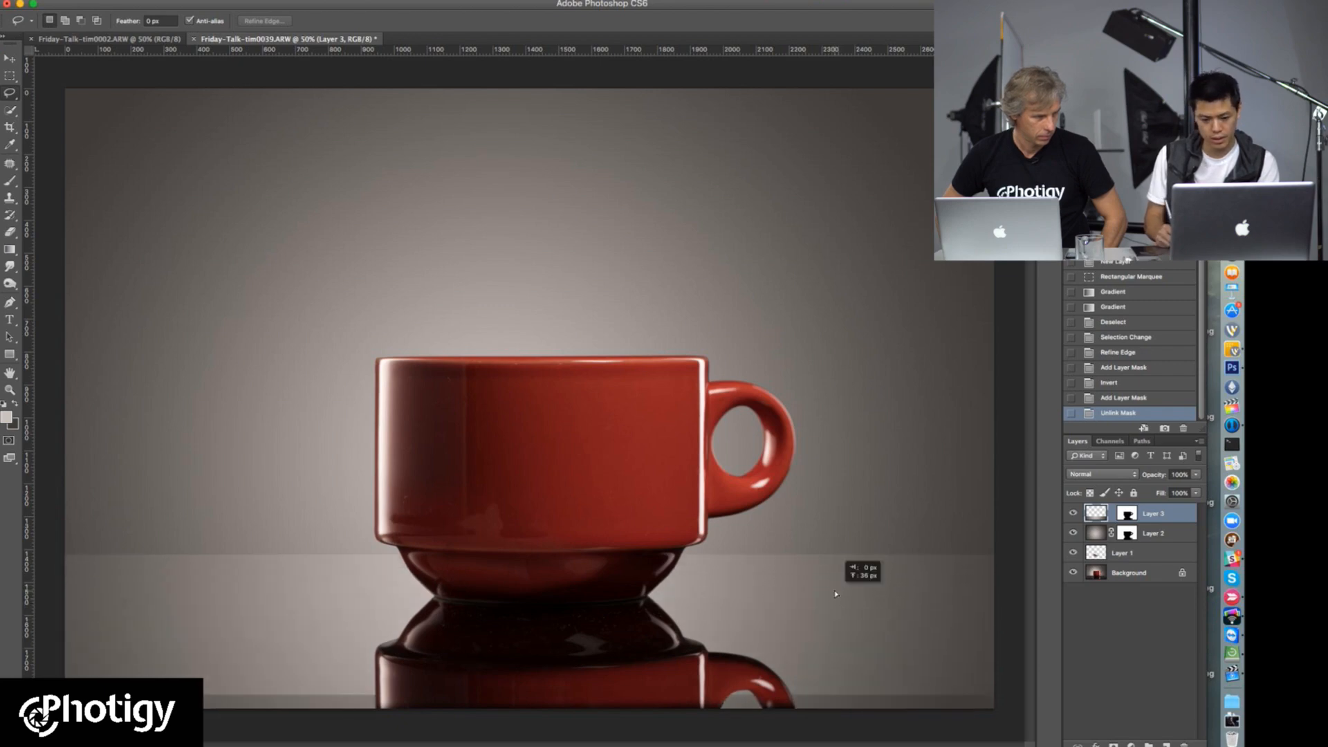
key("shift+Down")
key("shift+Down")
key("shift+Down")
key("shift+Down")
key("shift+Down")
key("shift+Down")
key("shift+Down")
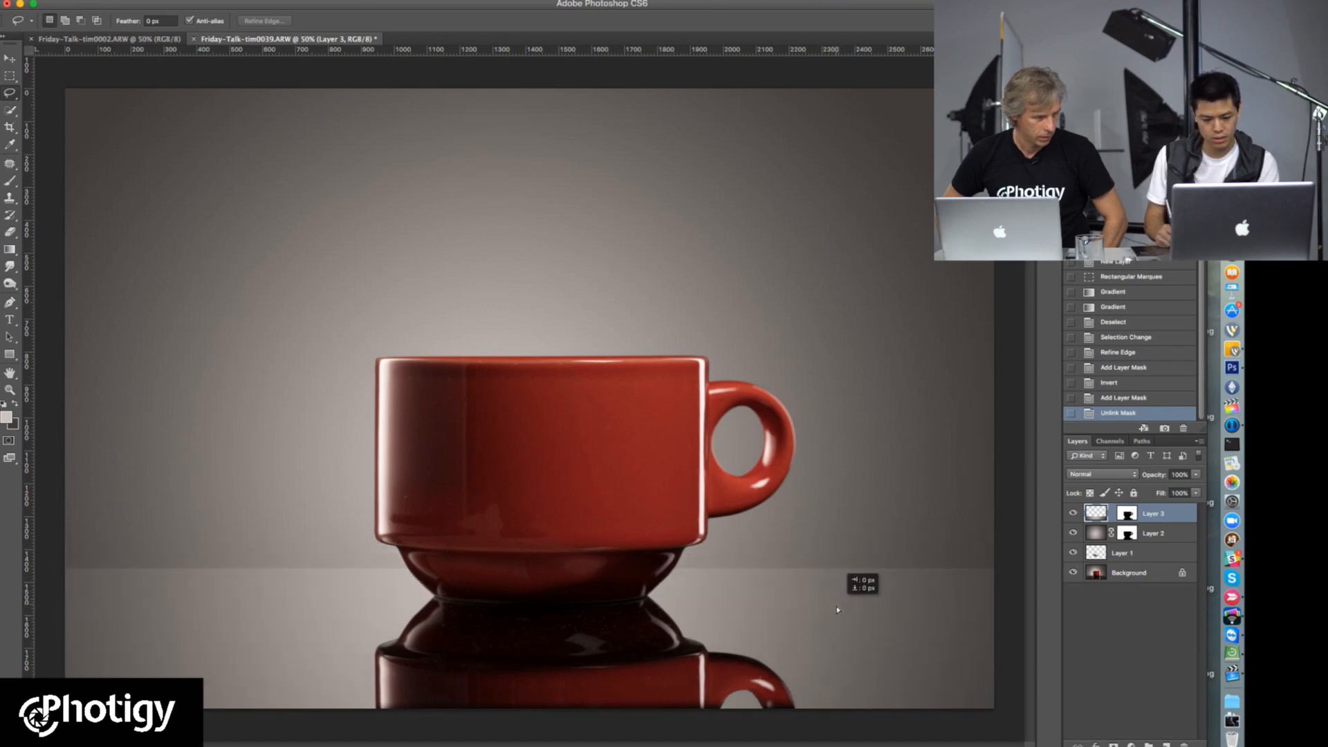
left_click_drag(836, 614, 836, 616)
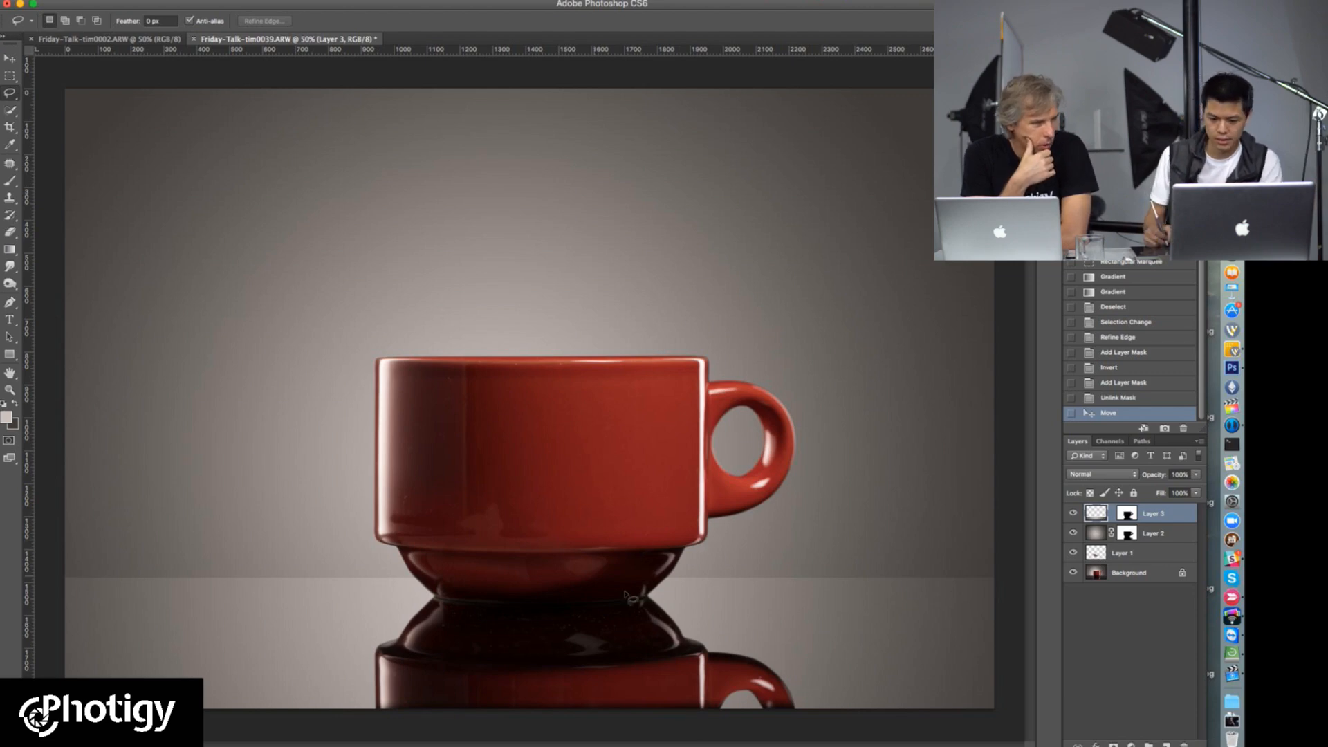
Step: Group Layer 2 and Layer 3 and name the group "background"
left_click(1124, 575)
left_click(1122, 553)
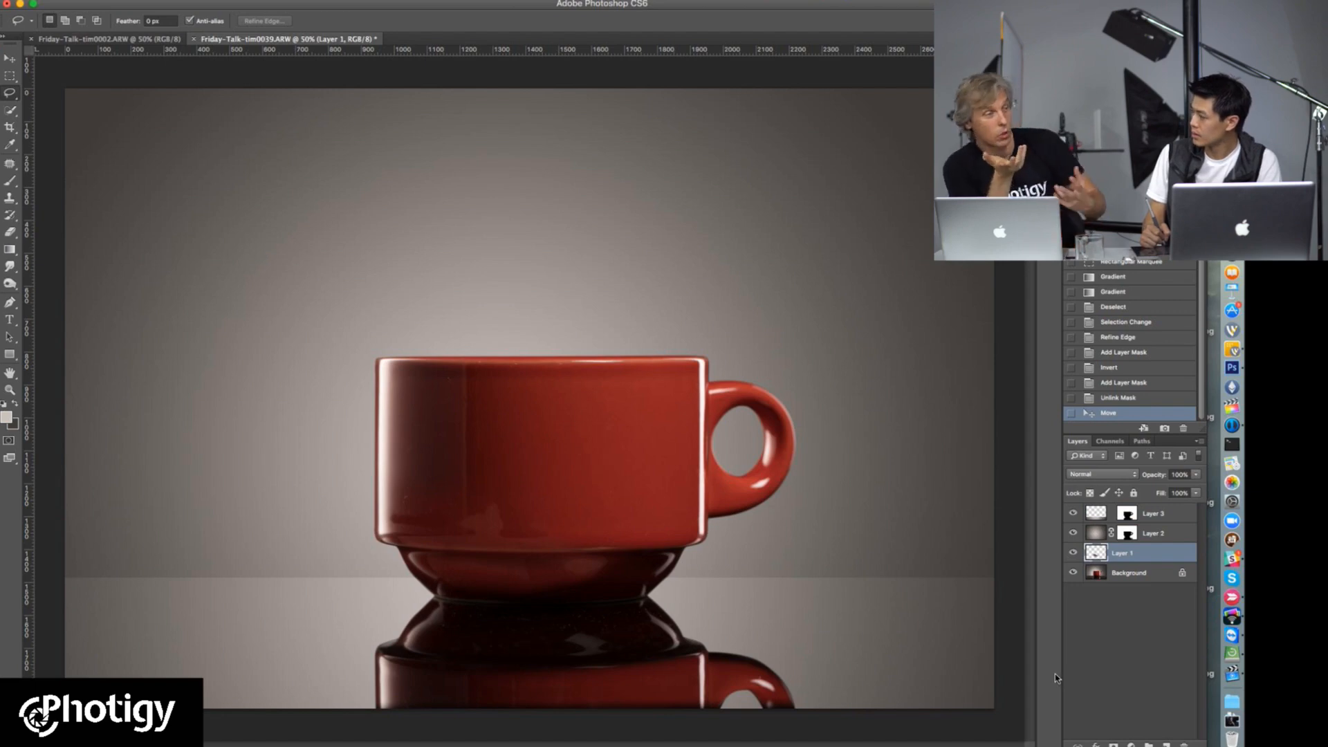
left_click(1163, 535)
left_click(1165, 515, "shift")
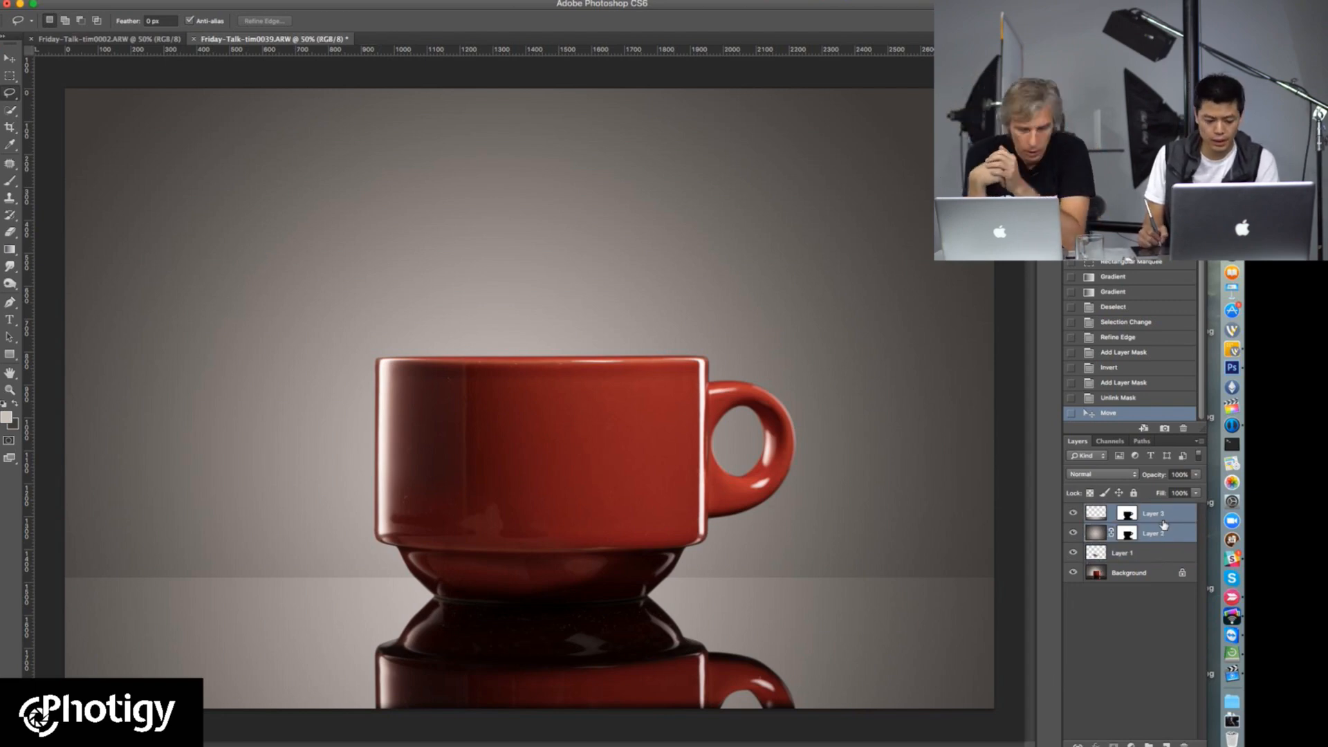
key("super+g")
double_click(1123, 512)
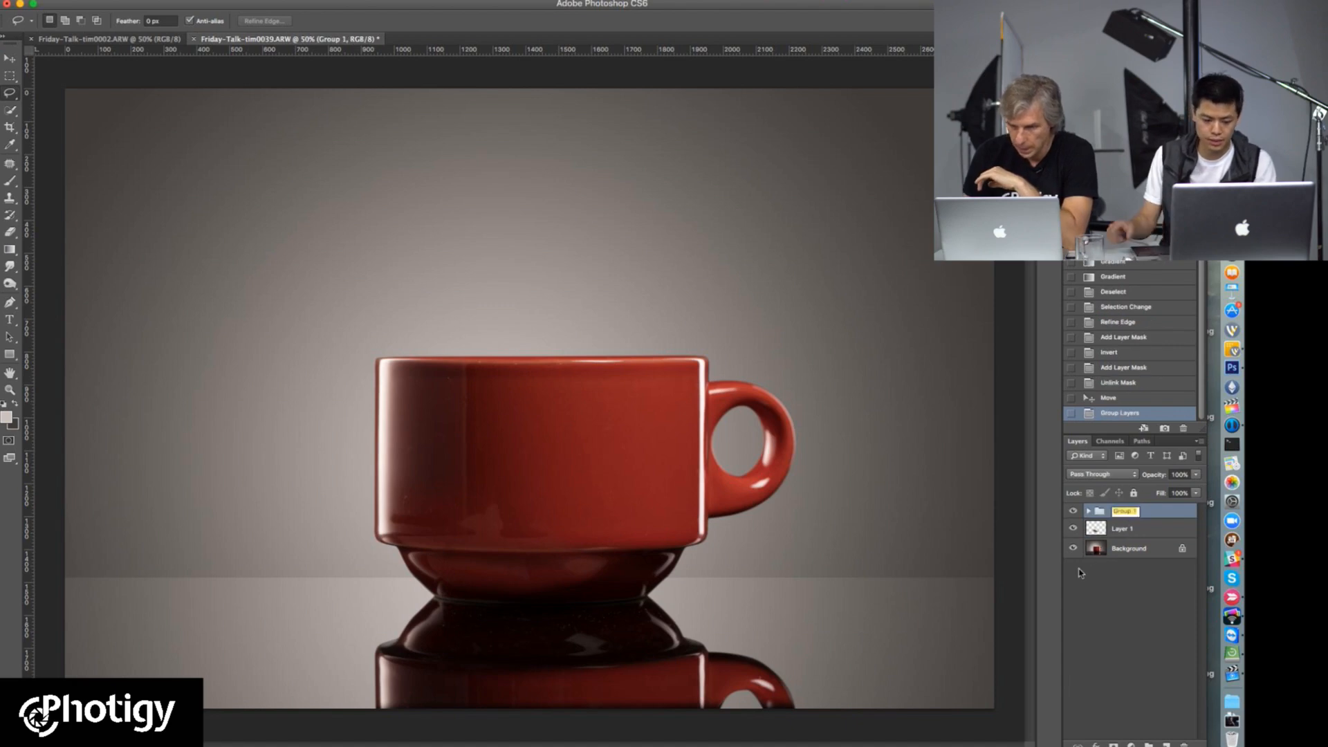
type("bl")
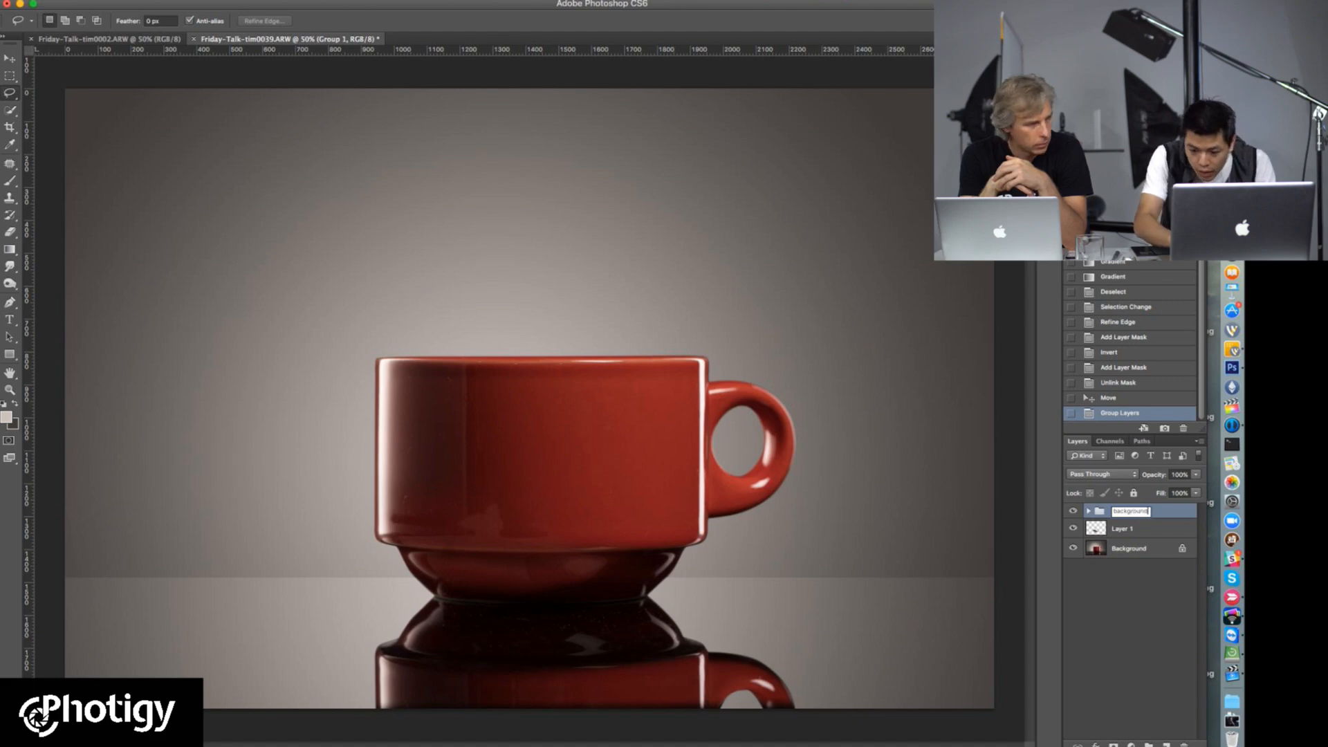
key("Return")
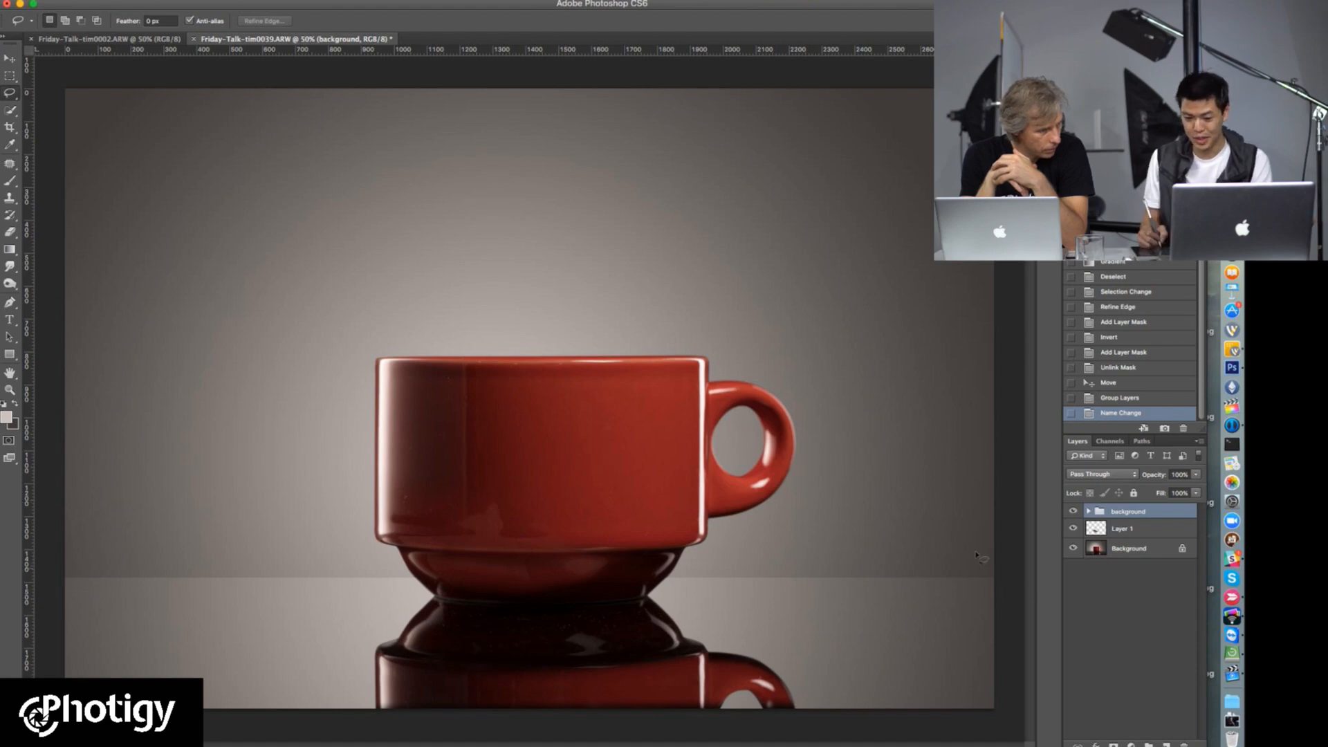
Step: Add a Levels adjustment layer above the background group and clip it to the group
left_click(385, 1)
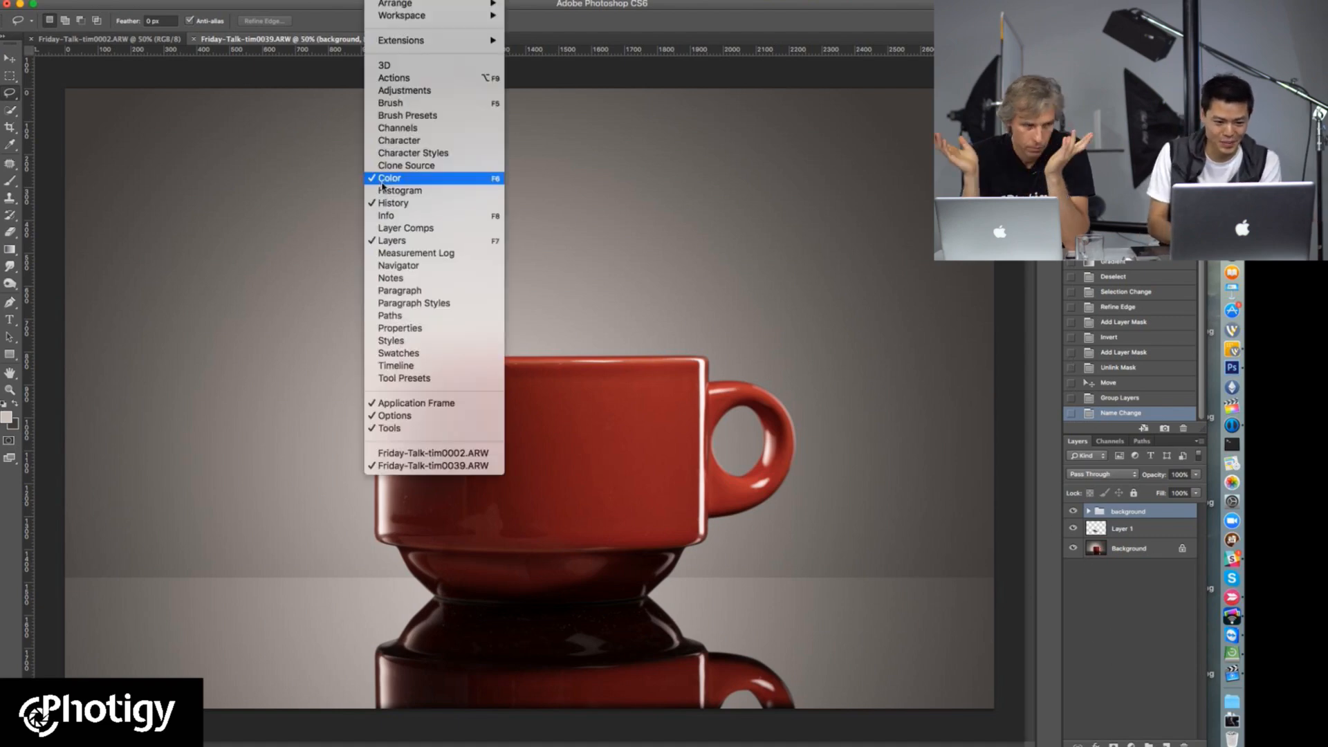
left_click(442, 90)
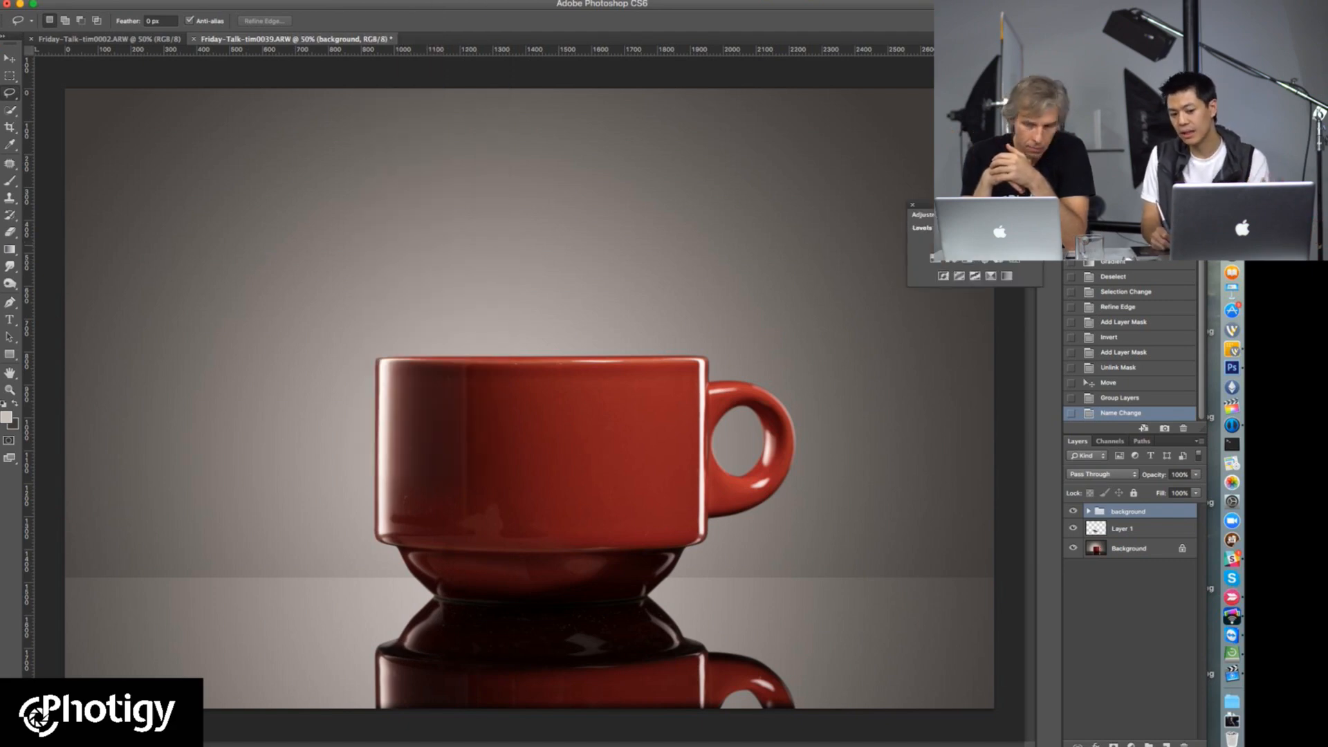
left_click(951, 259)
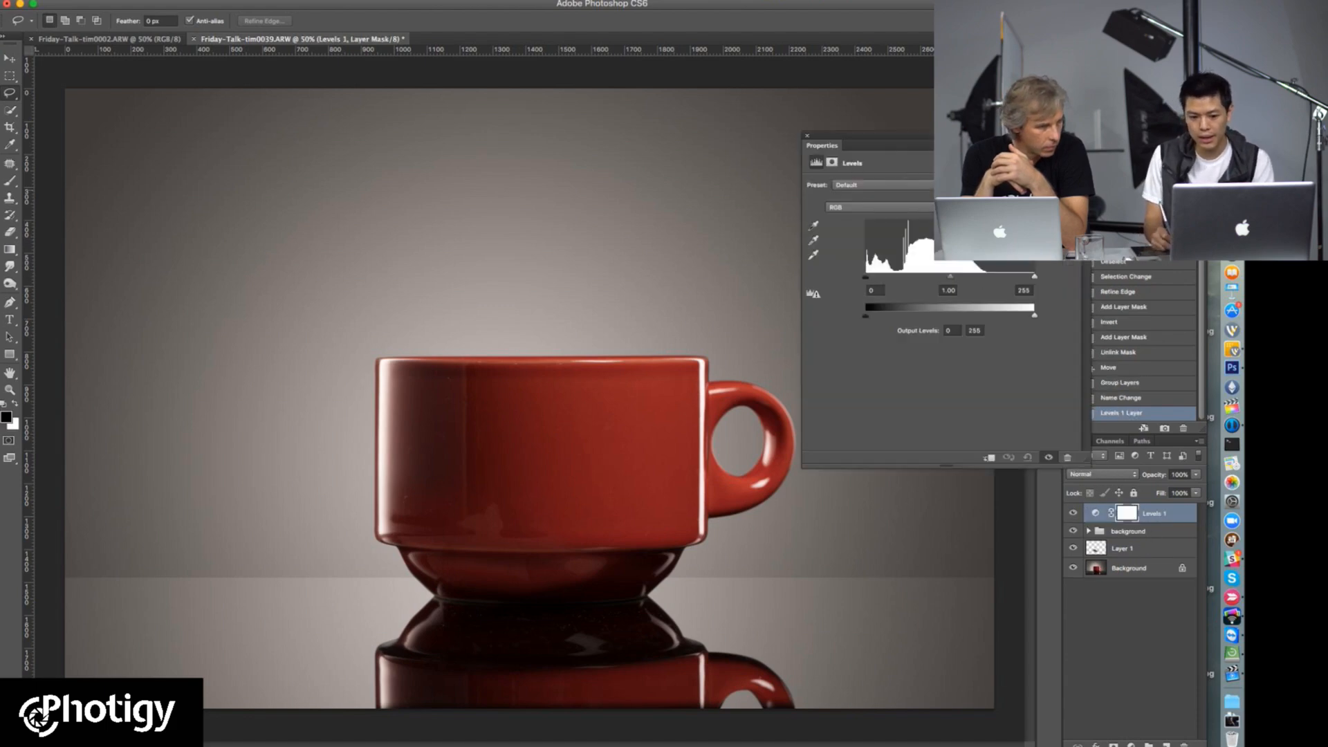
left_click_drag(822, 145, 595, 150)
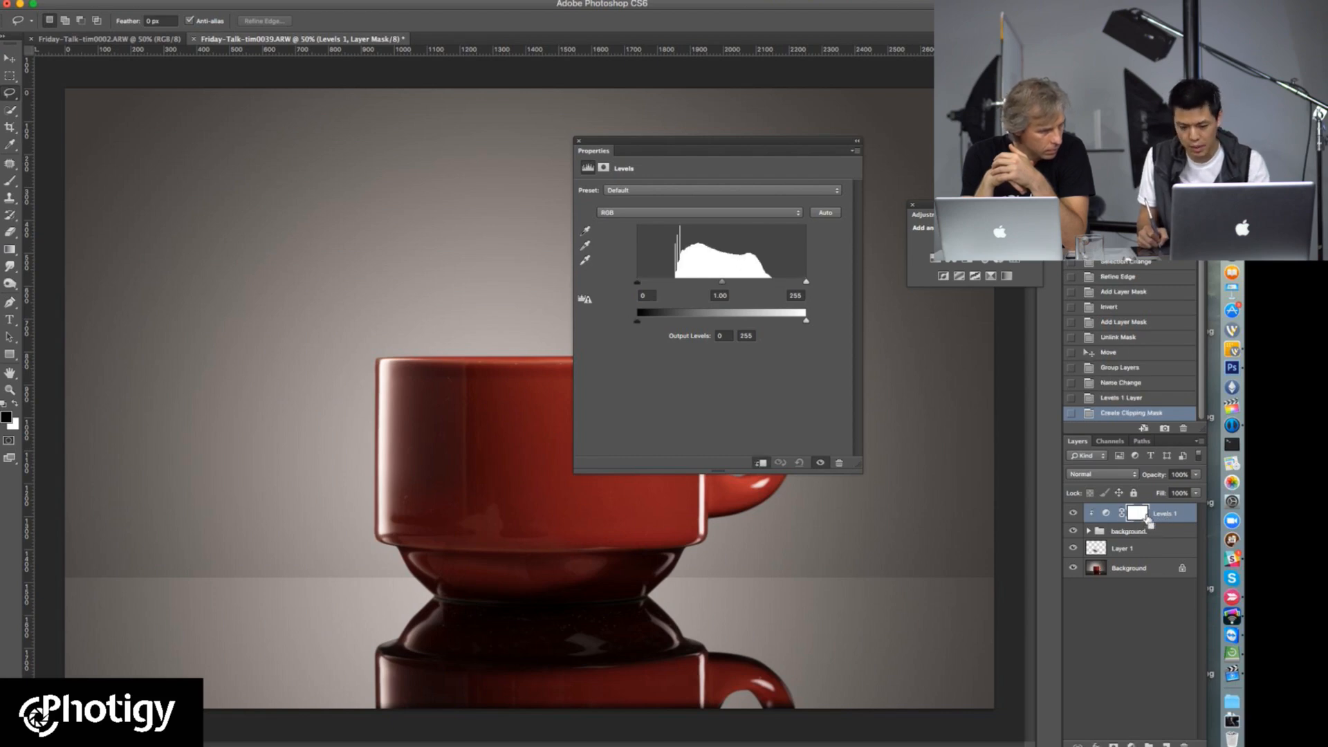
left_click(1157, 523, "alt")
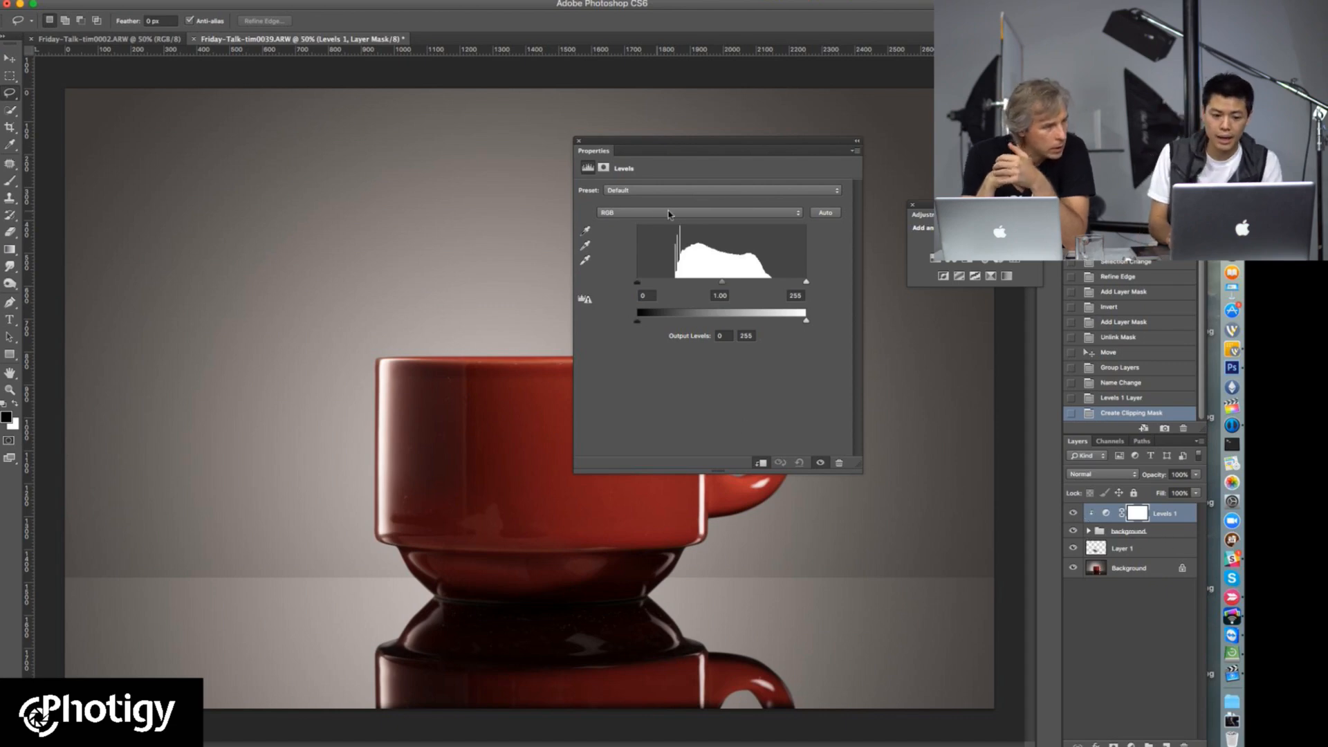
Step: Try a red tint on the backdrop and tabletop by raising the Red channel's midtones in Levels
left_click(701, 213)
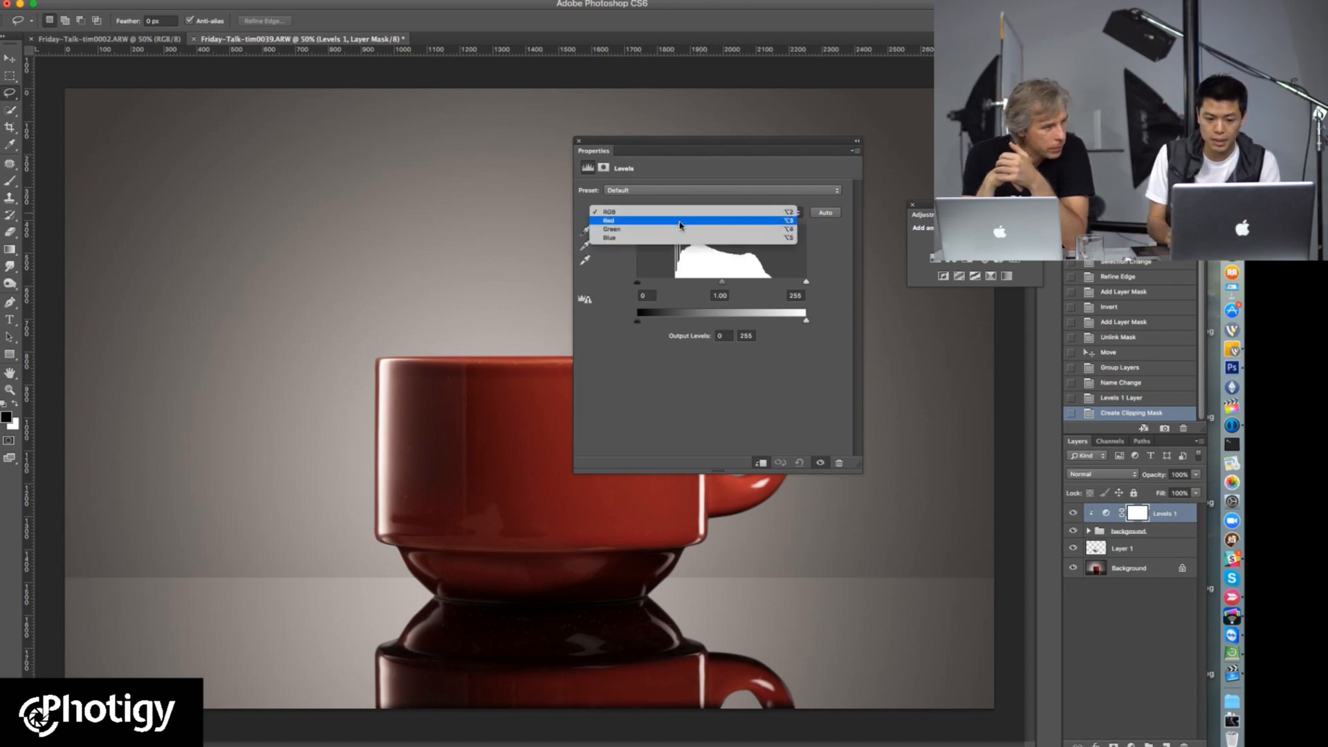
left_click(702, 223)
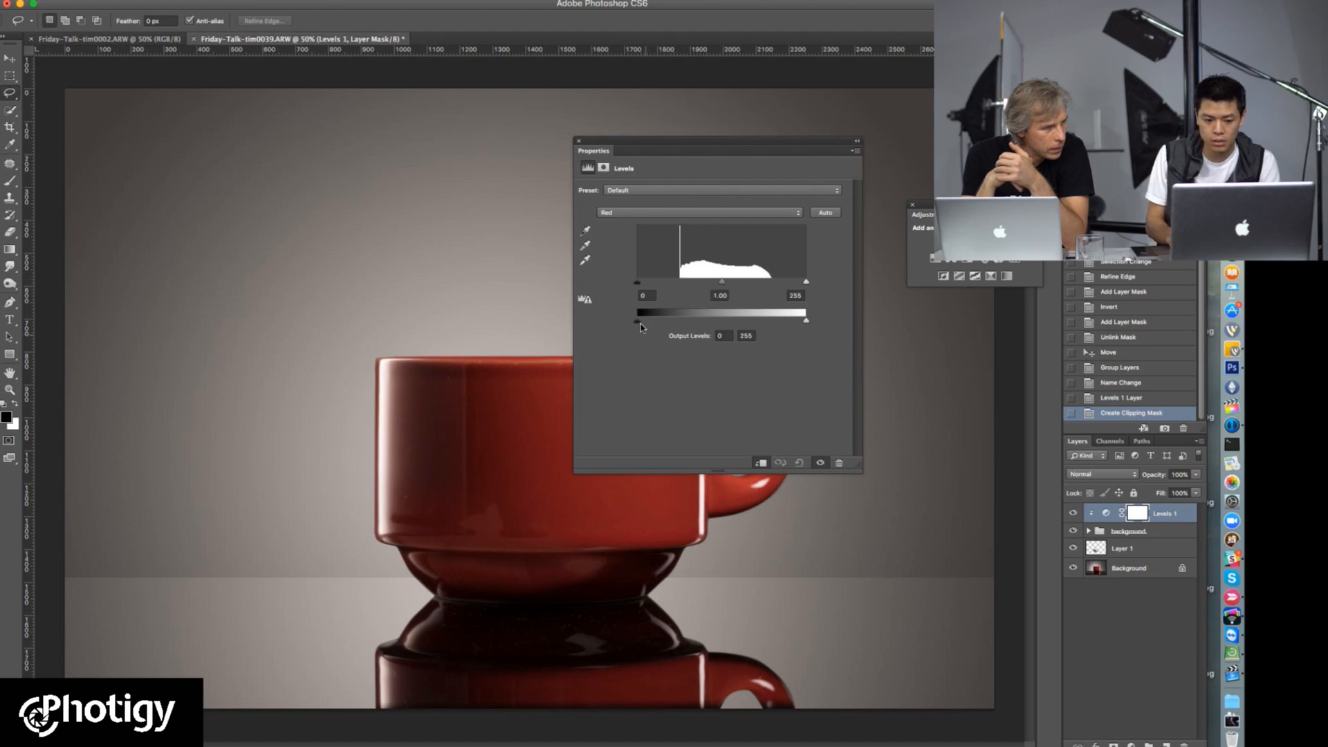
left_click_drag(721, 282, 678, 296)
left_click_drag(764, 148, 1108, 65)
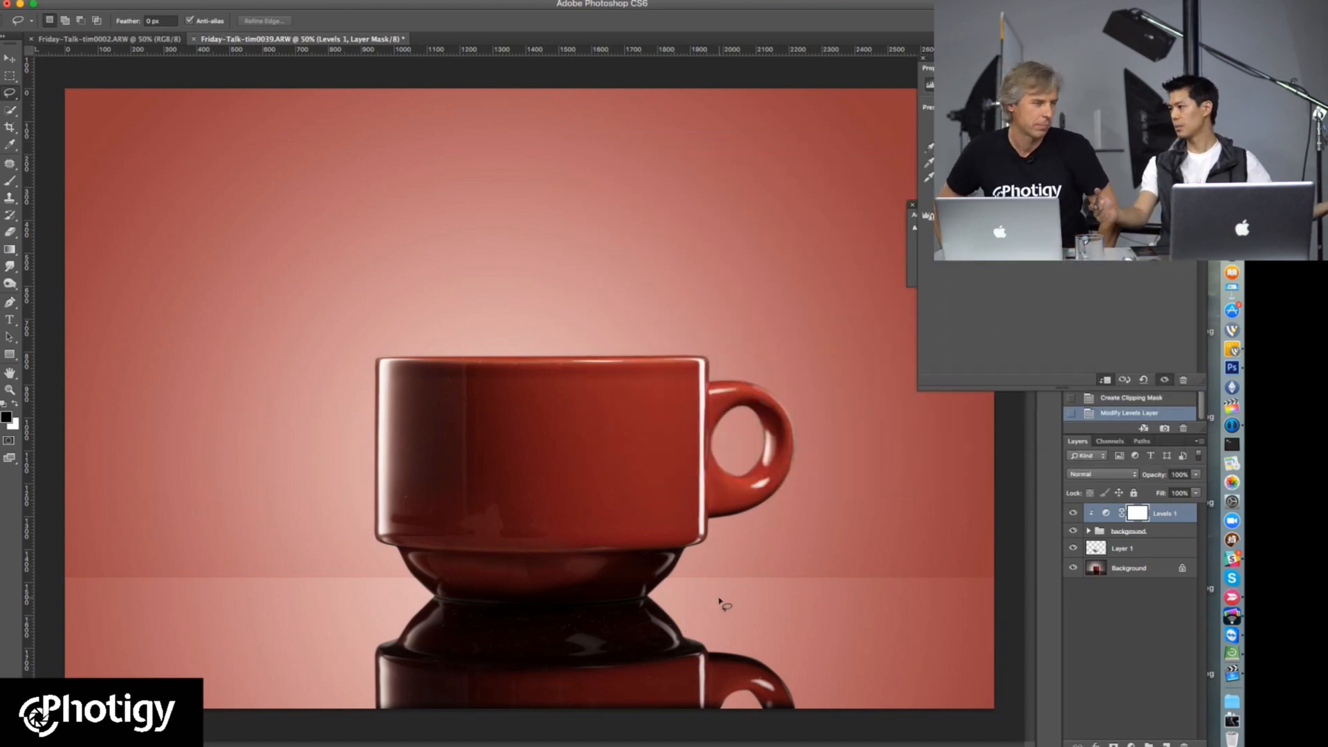
Step: Shift the Levels colour channels to tint the backdrop and tabletop dark blue, and close the Levels properties
left_click_drag(1006, 202, 1084, 202)
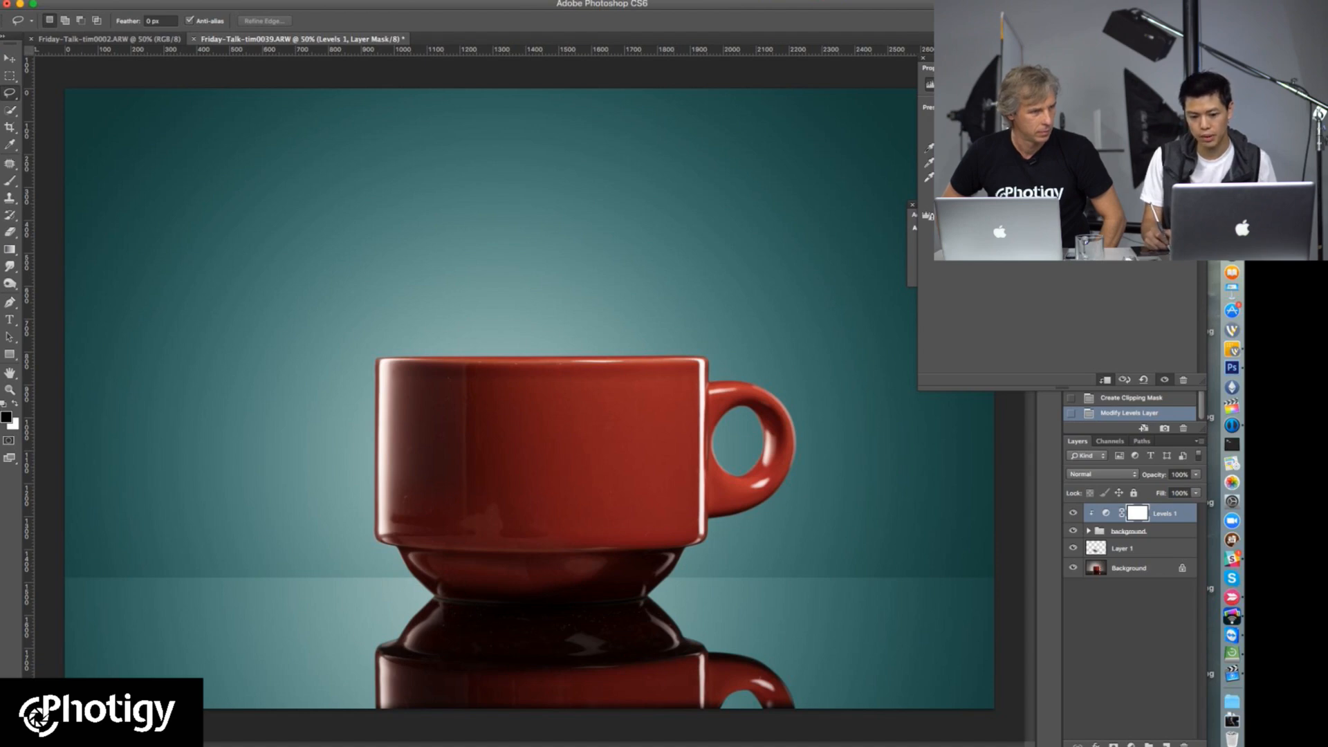
left_click_drag(1065, 202, 1093, 201)
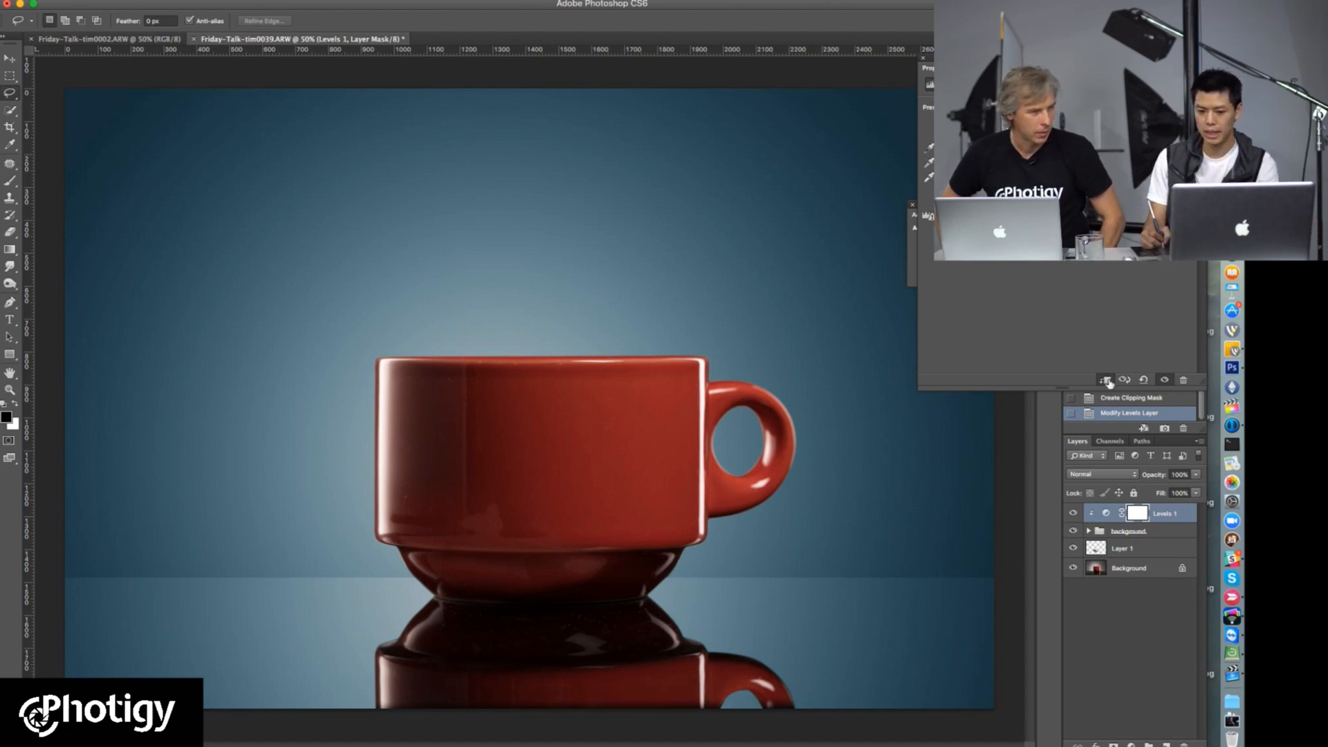
left_click(923, 58)
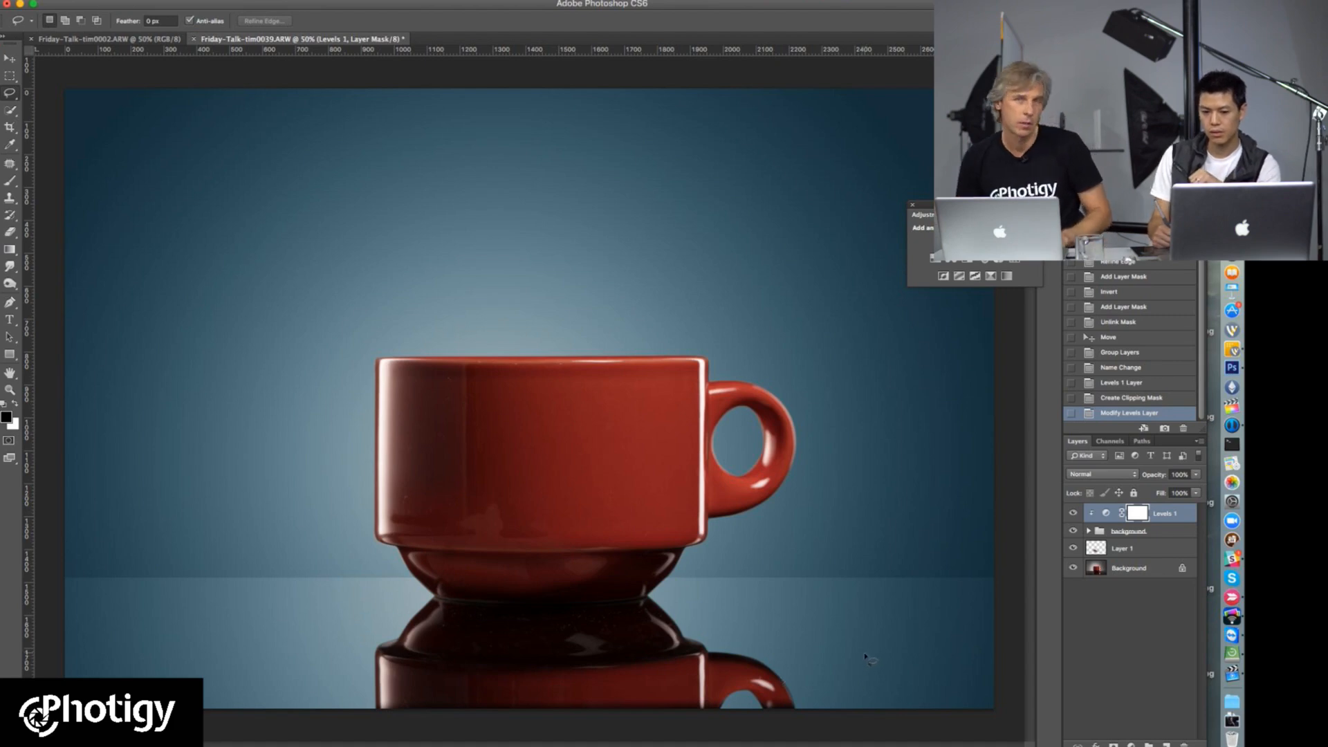
left_click_drag(920, 204, 944, 176)
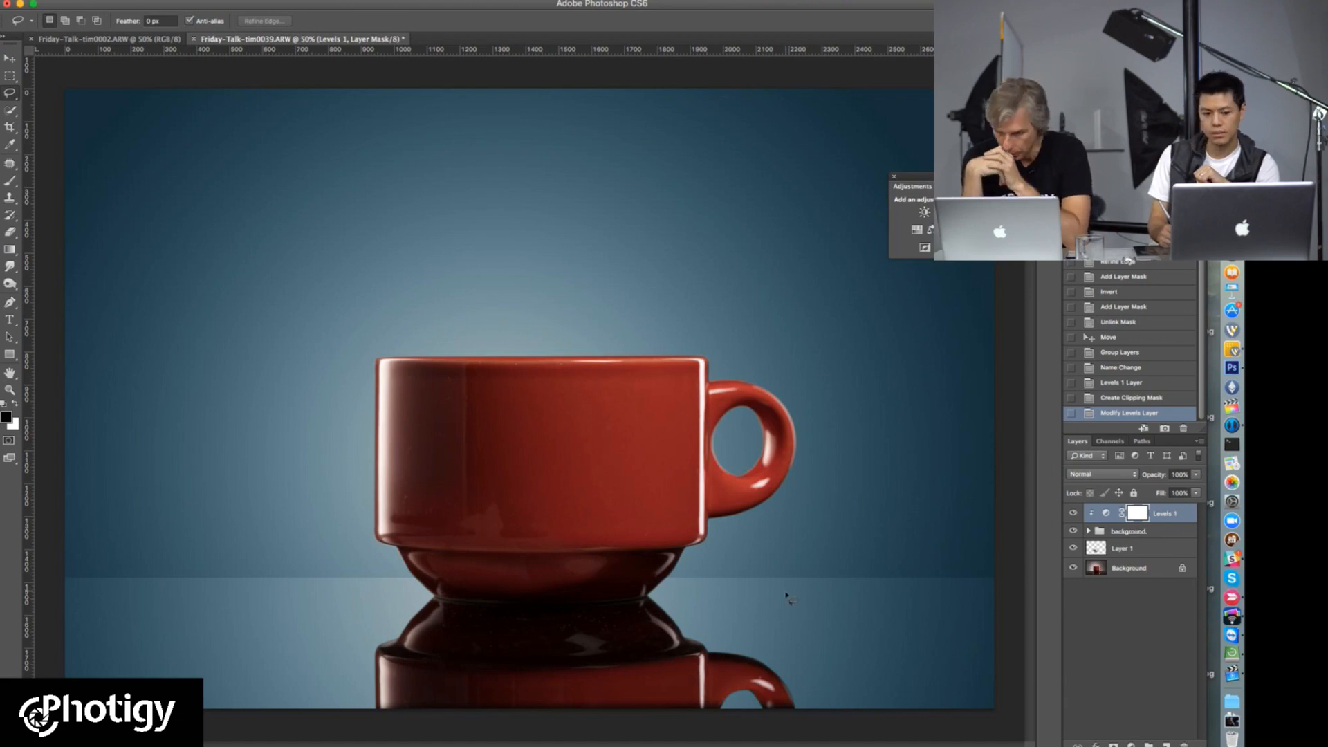
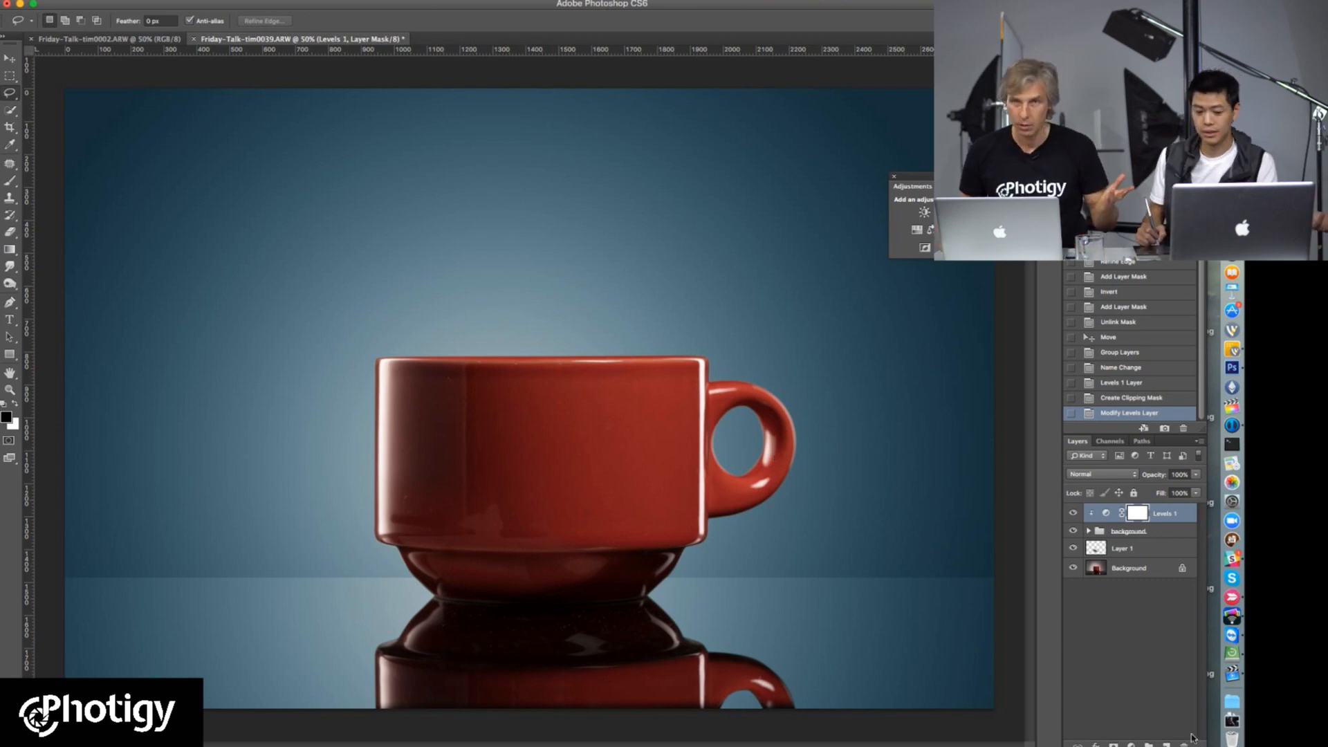
Step: Create a new layer above the Levels adjustment and display the brush presets as large thumbnails
left_click(1166, 744)
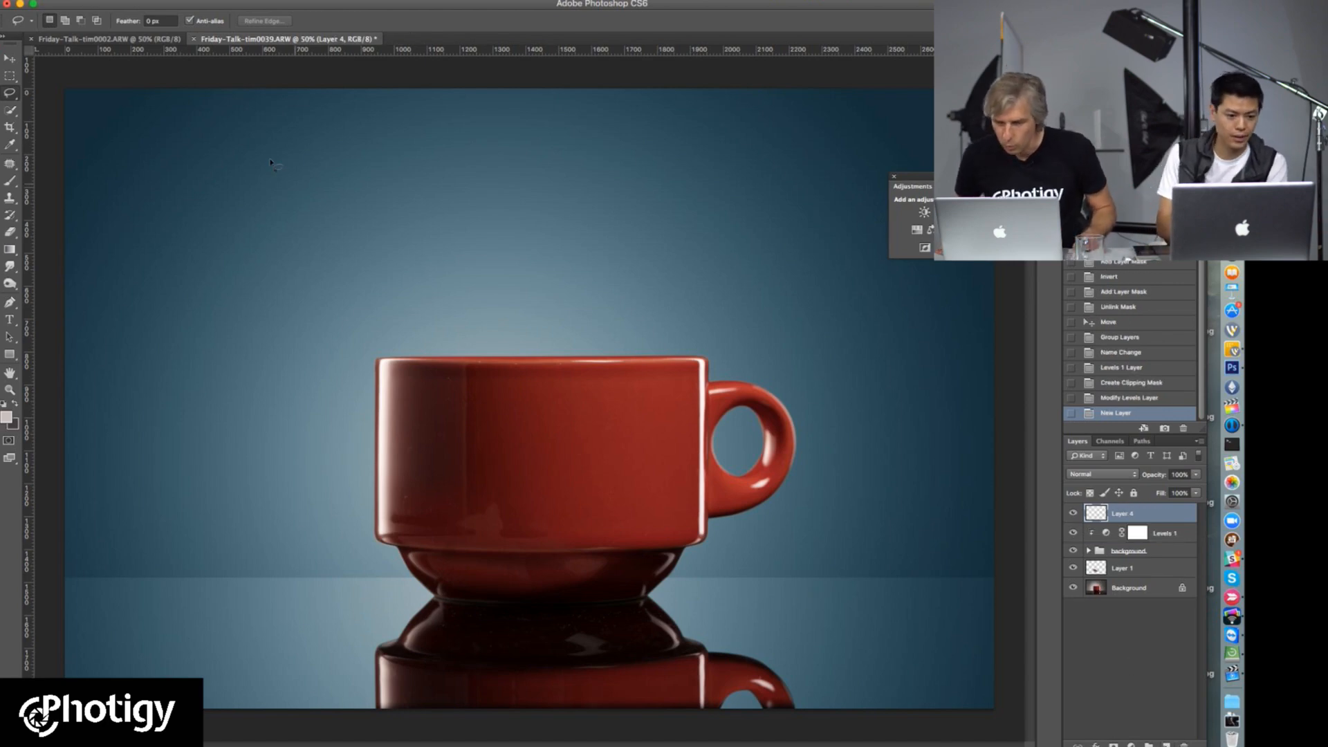
key("b")
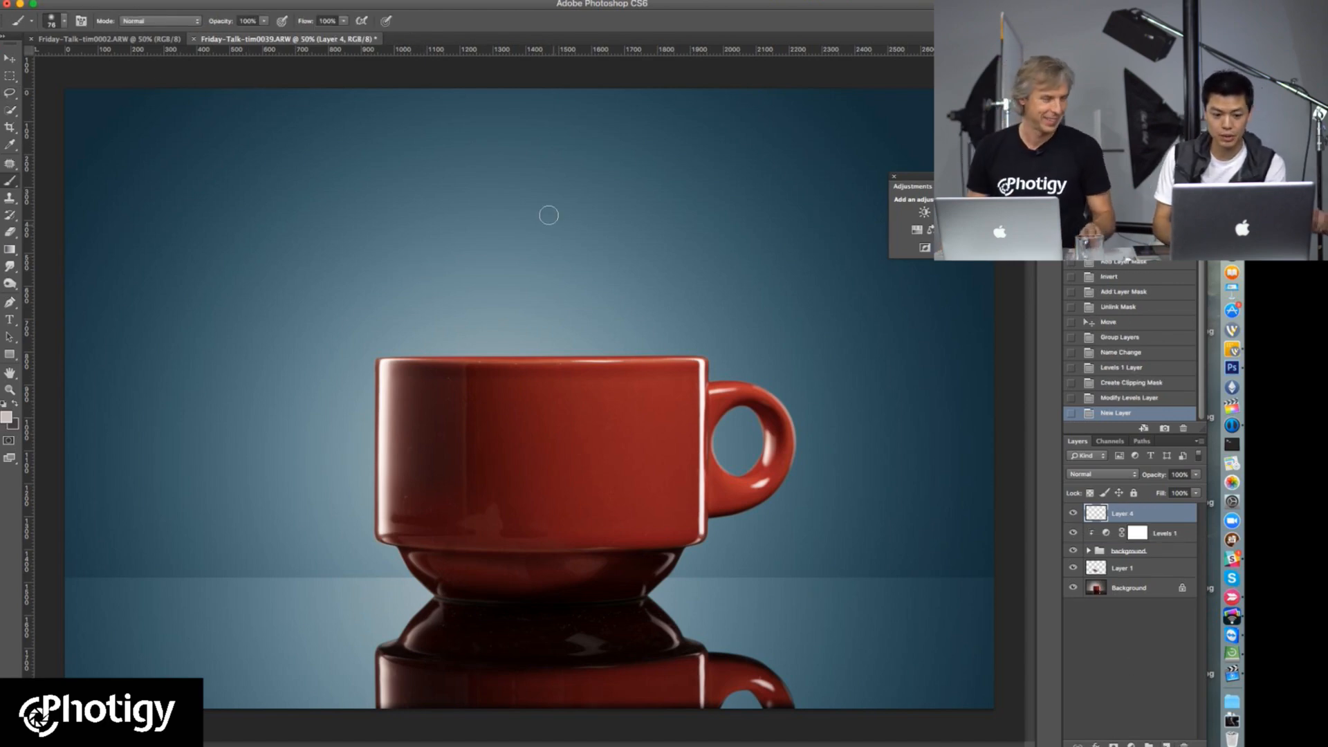
right_click(494, 204)
scroll(637, 305, "down", 5)
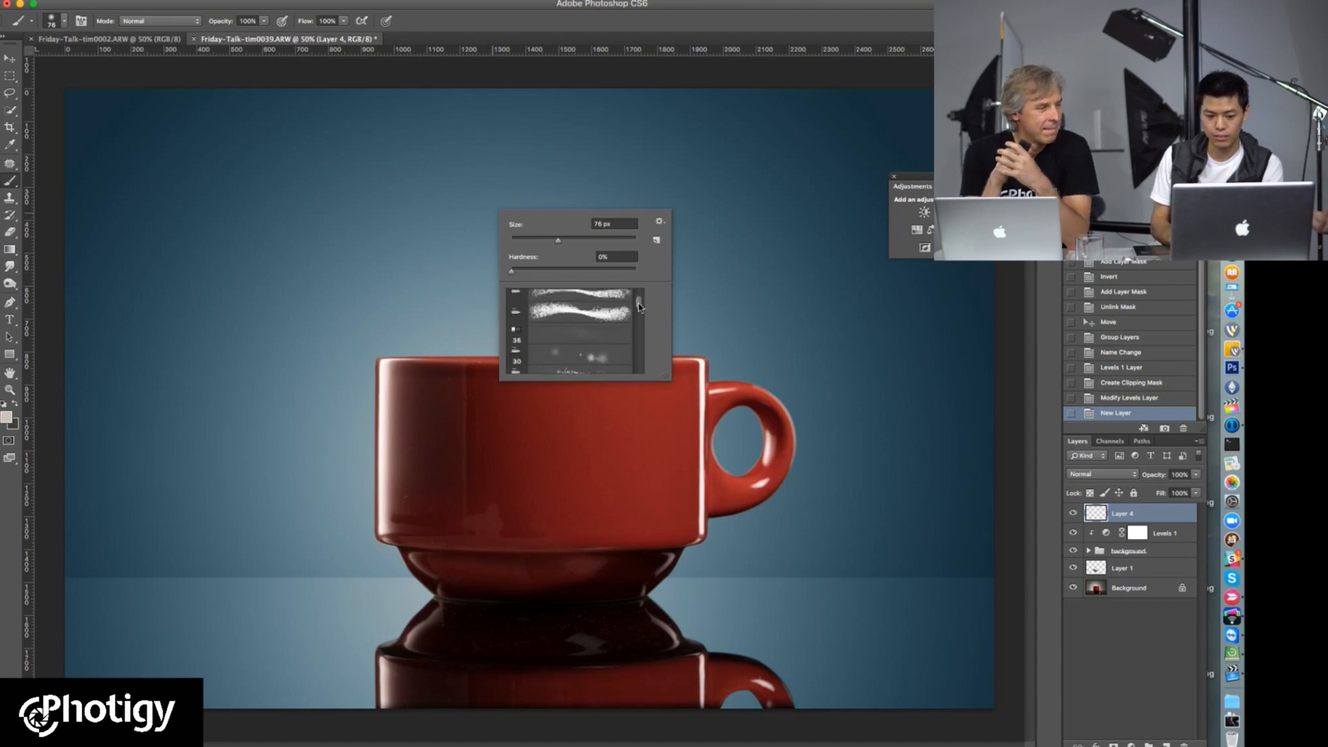
left_click(659, 226)
left_click(739, 317)
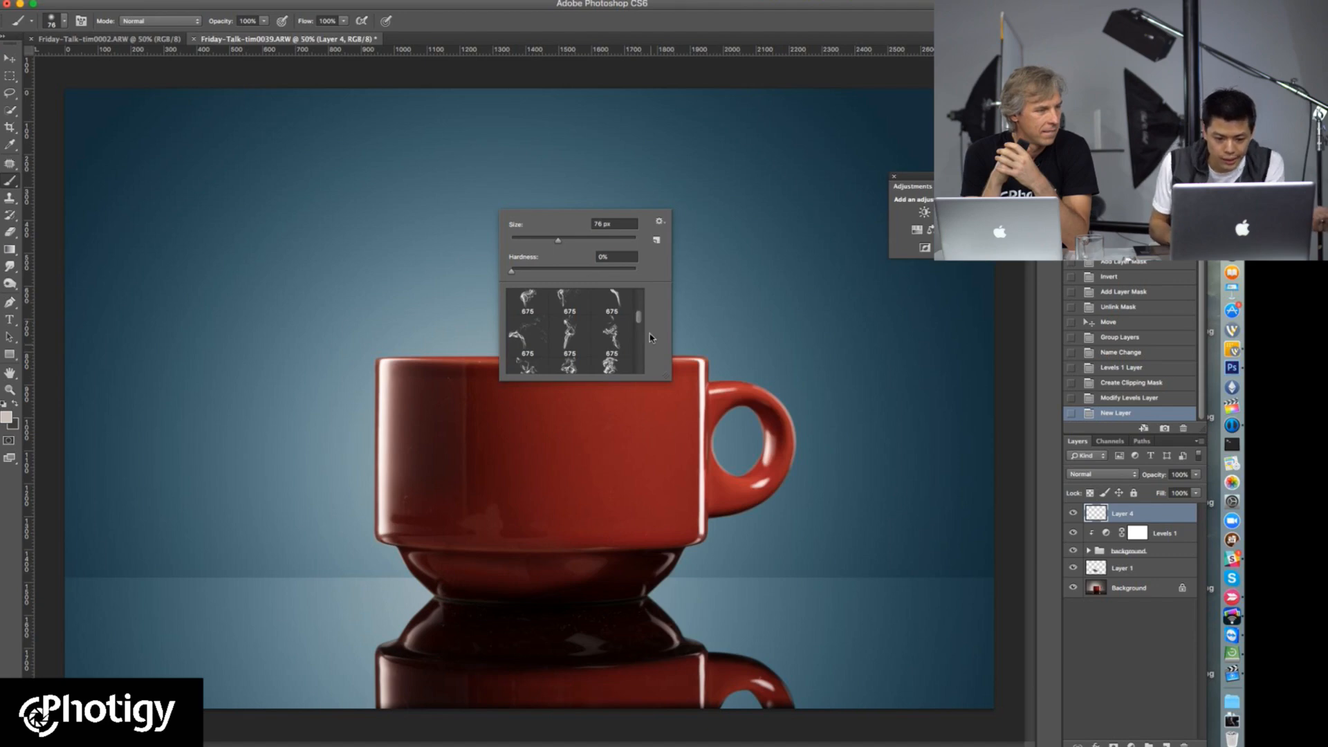
Step: Look through the smoke brush presets and choose a 675 px brush with tall, branching swirls of smoke
scroll(640, 325, "down", 6)
scroll(640, 325, "down", 5)
scroll(640, 325, "down", 5)
scroll(640, 330, "down", 5)
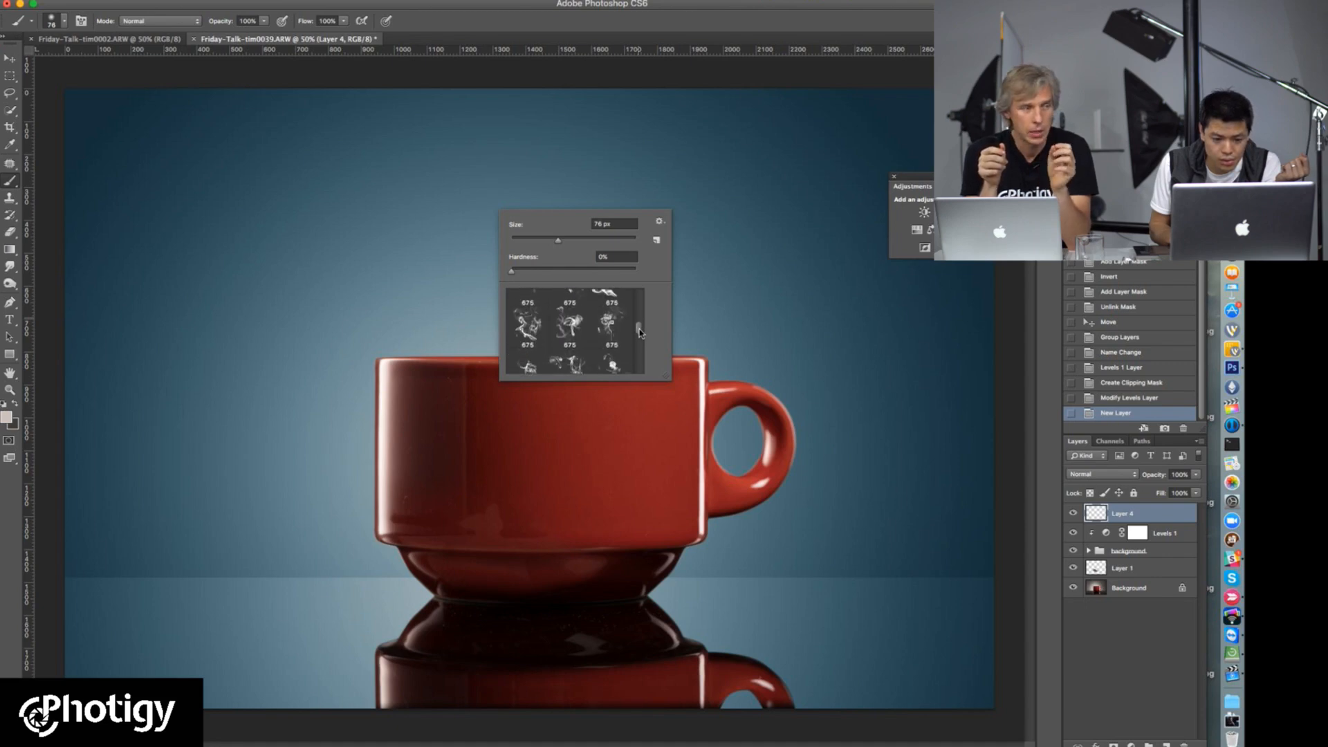
scroll(640, 333, "up", 1)
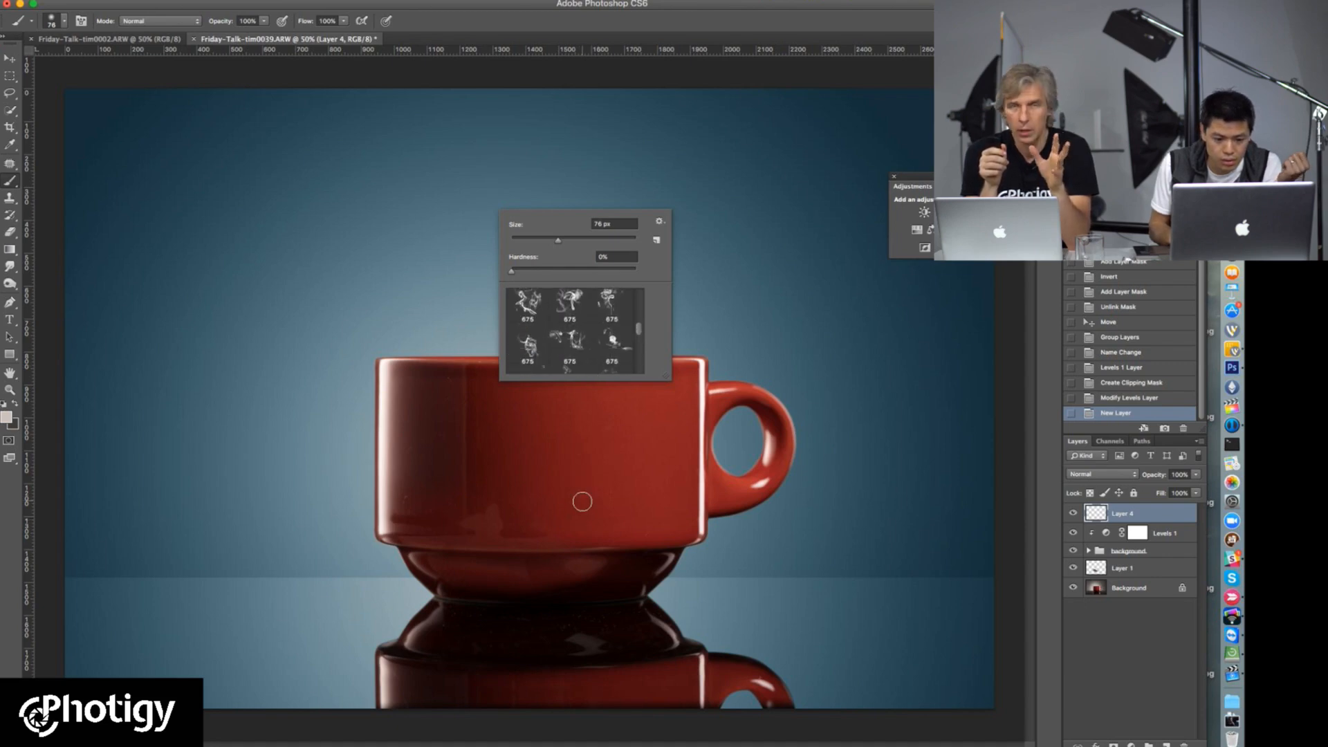
left_click(569, 342)
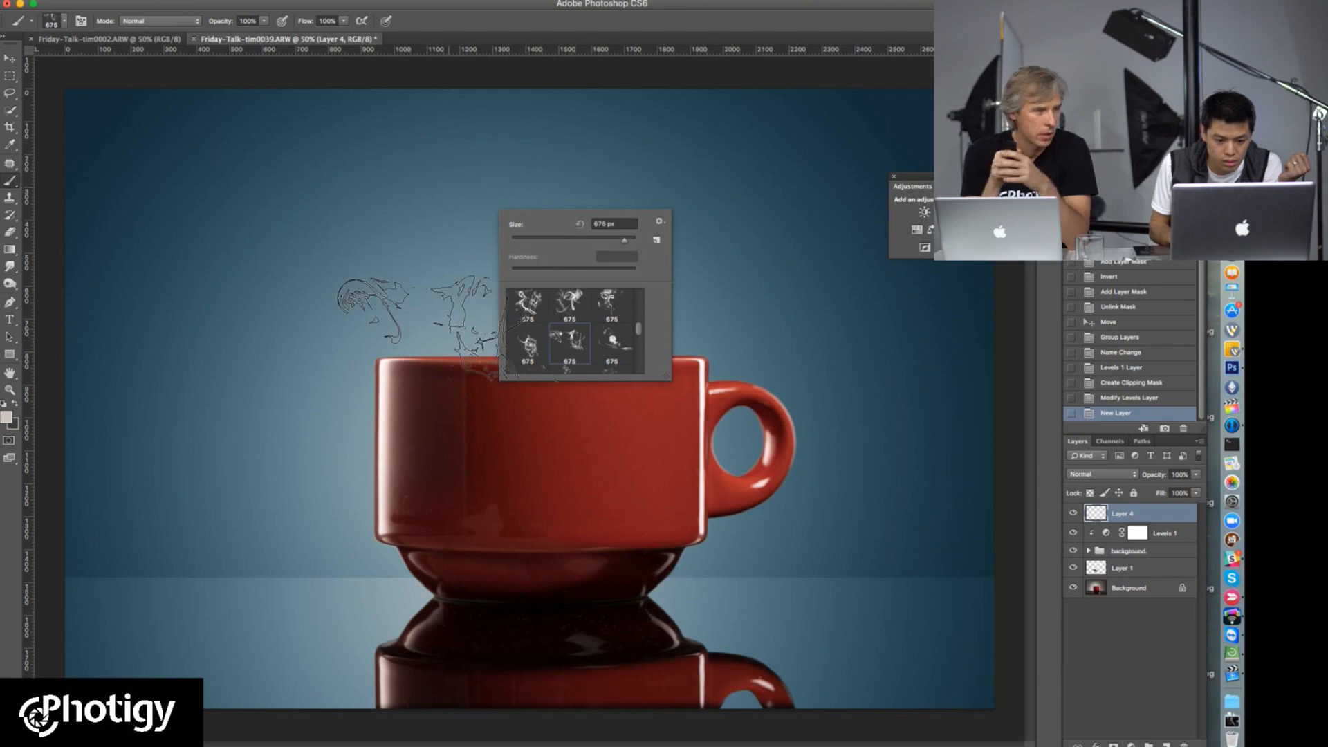
scroll(636, 336, "down", 3)
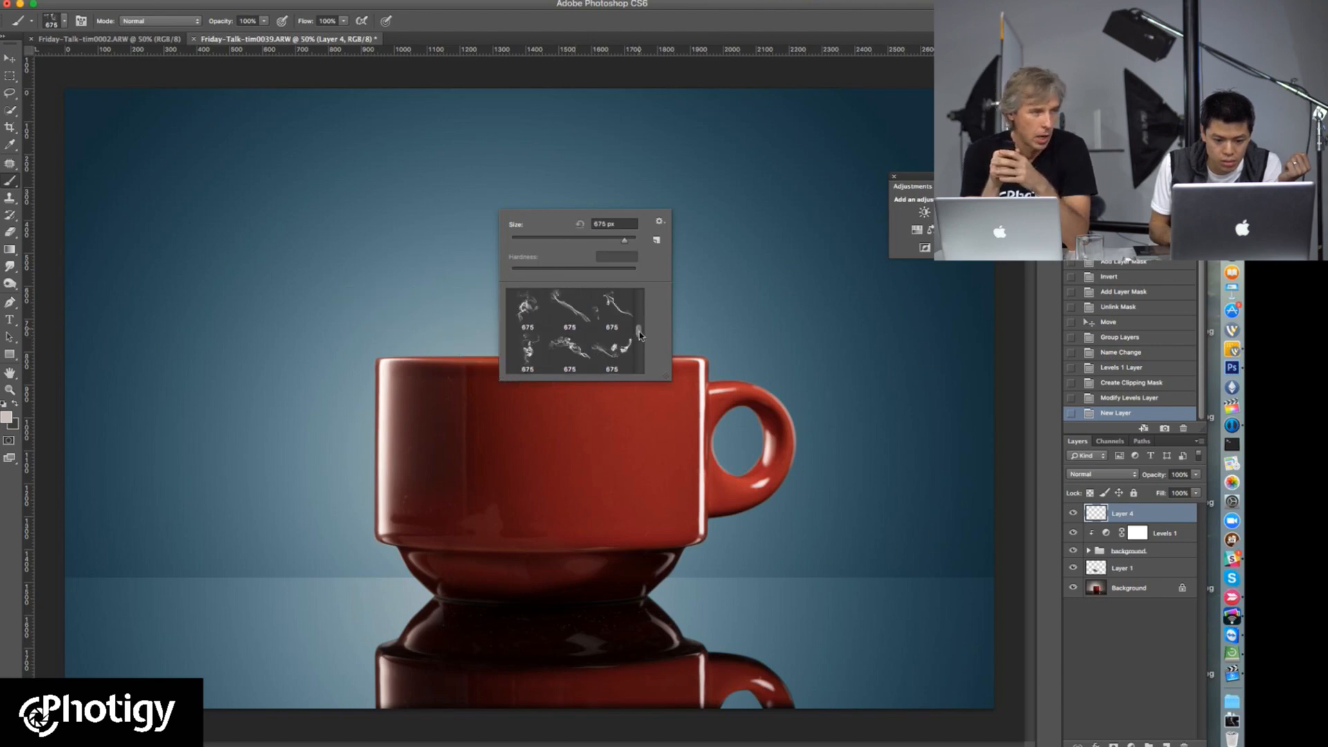
scroll(640, 336, "down", 3)
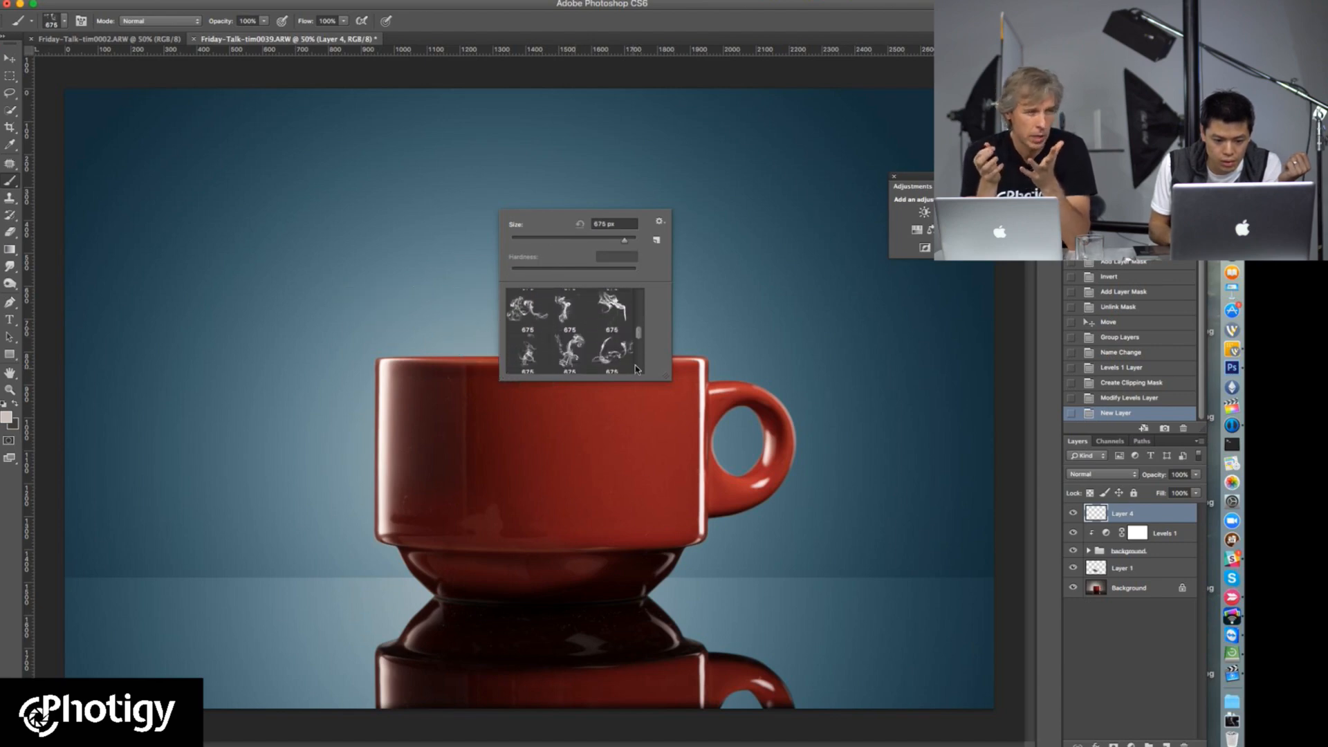
left_click(570, 352)
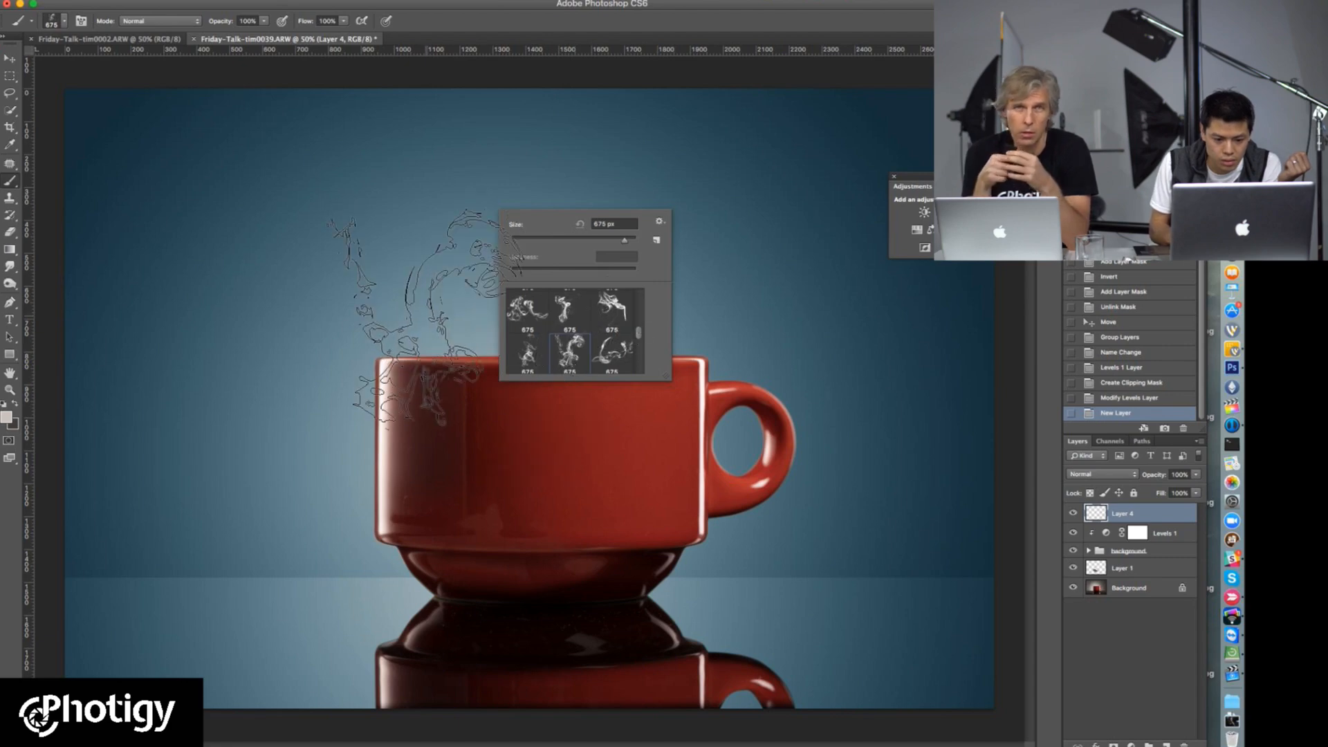
Step: Set the smoke brush size to 2000 px and the foreground colour to white
left_click(613, 224)
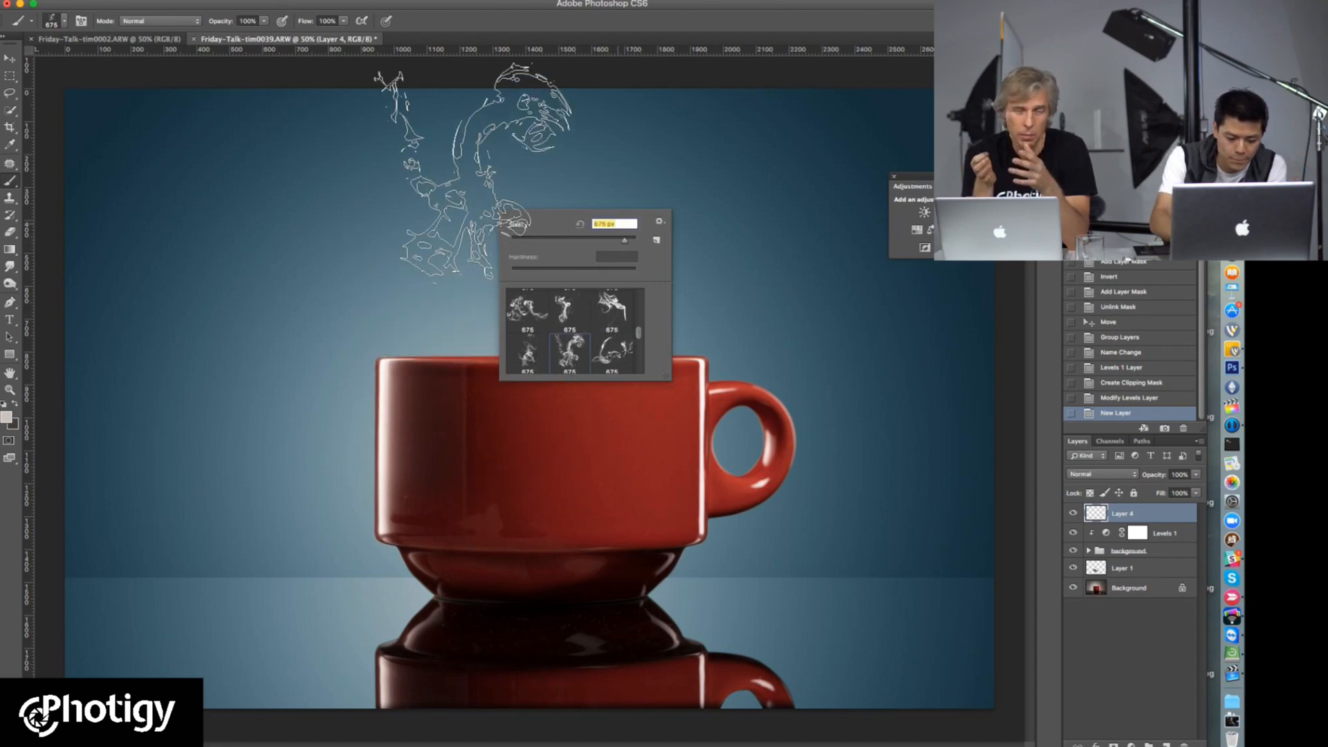
type("2000")
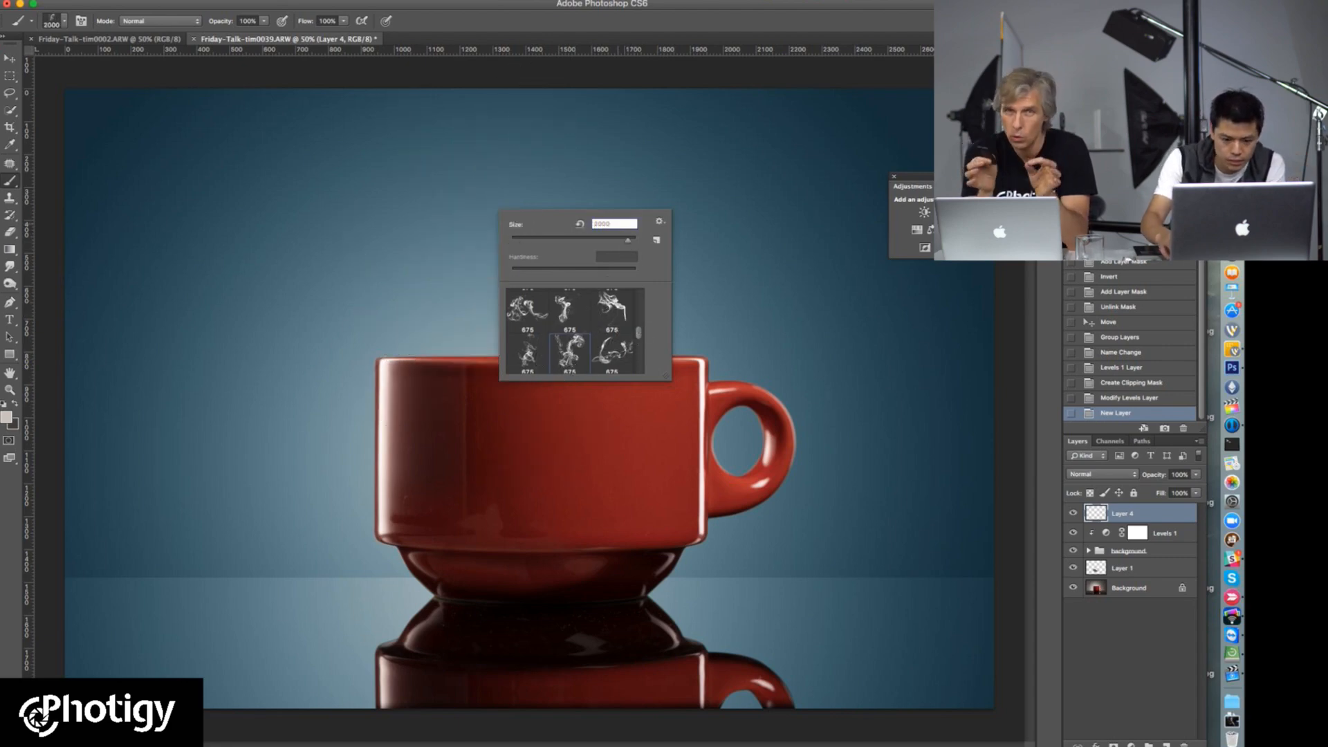
key("Return")
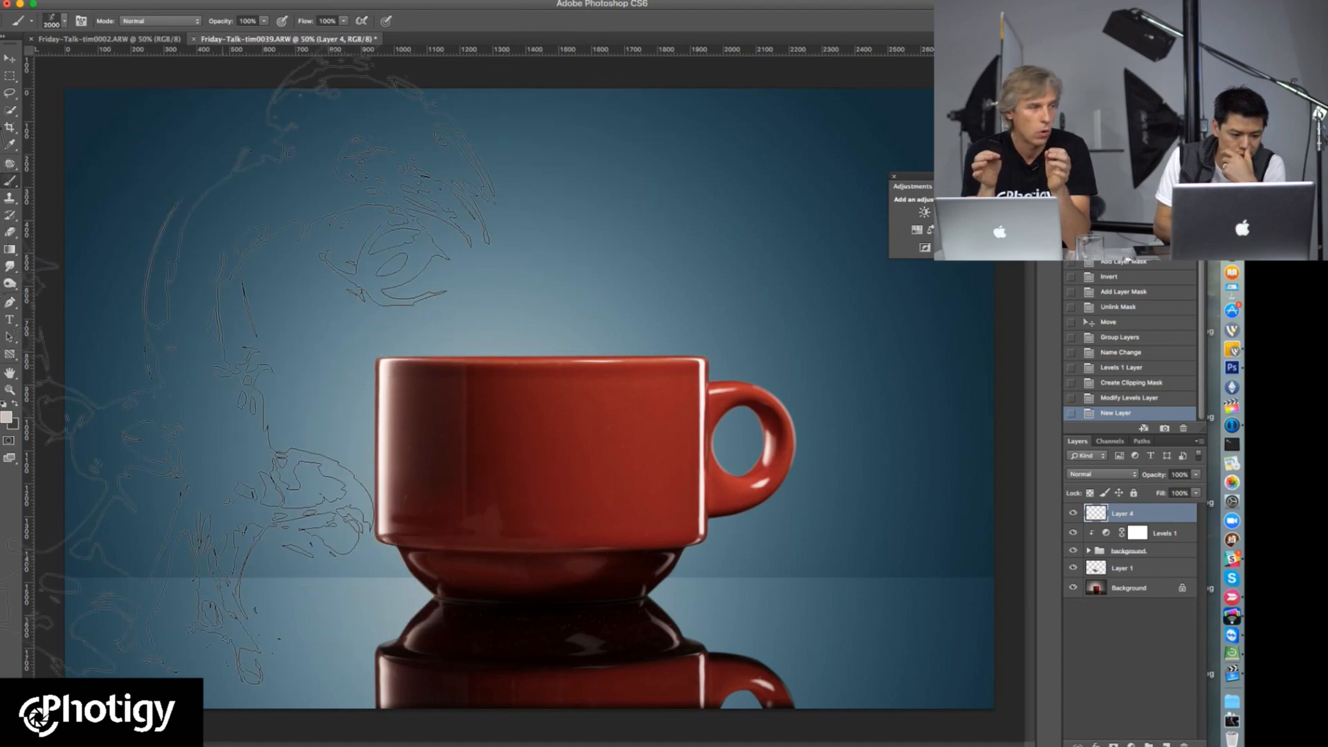
left_click(7, 418)
left_click_drag(103, 412, 57, 398)
left_click(344, 399)
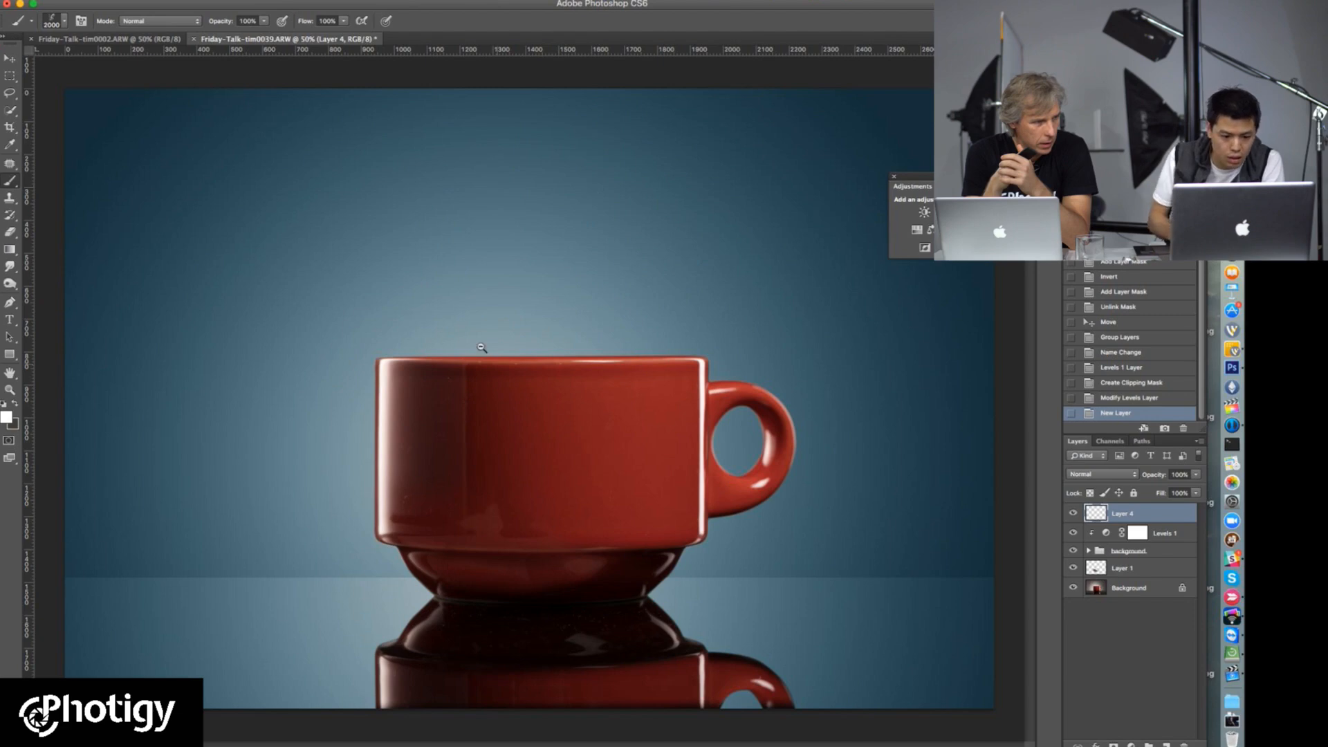
Step: Stamp the white smoke once on Layer 4 so that it rises from the cup's rim as steam
left_click(551, 388, "alt")
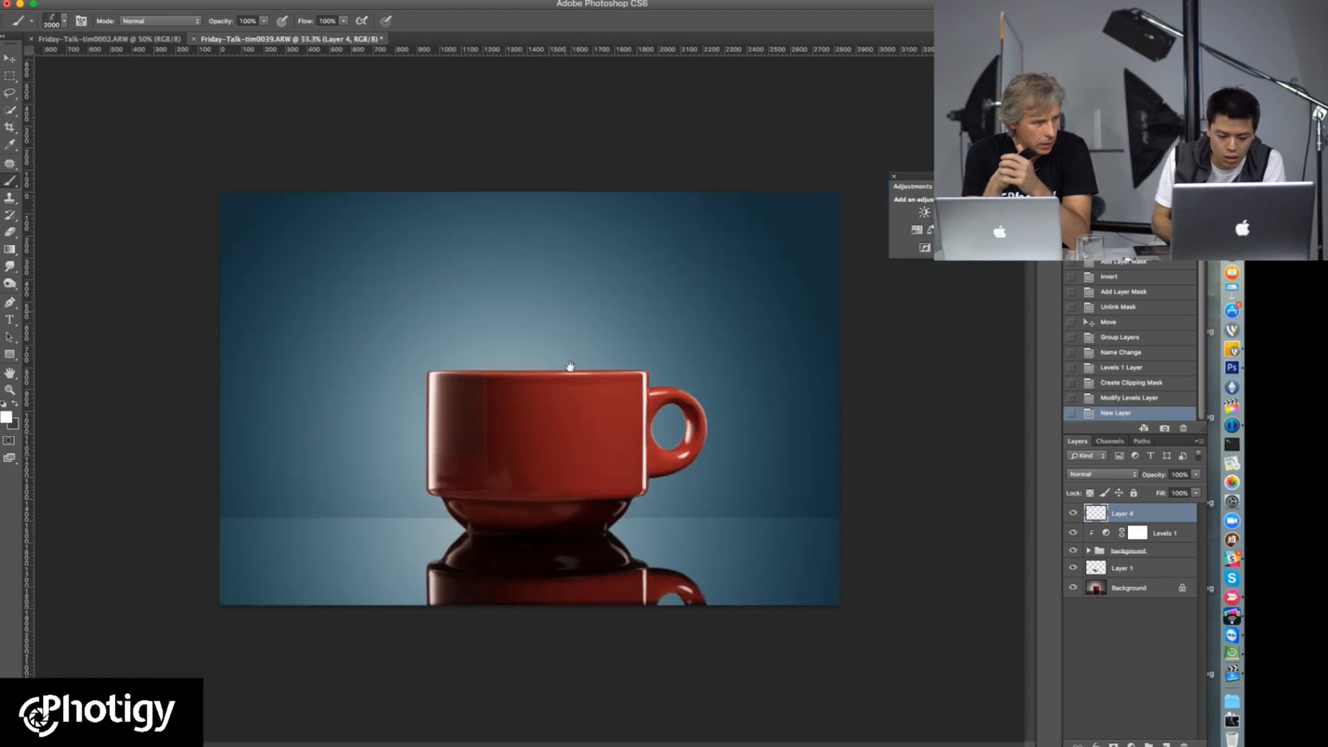
key("f")
left_click_drag(598, 332, 537, 444)
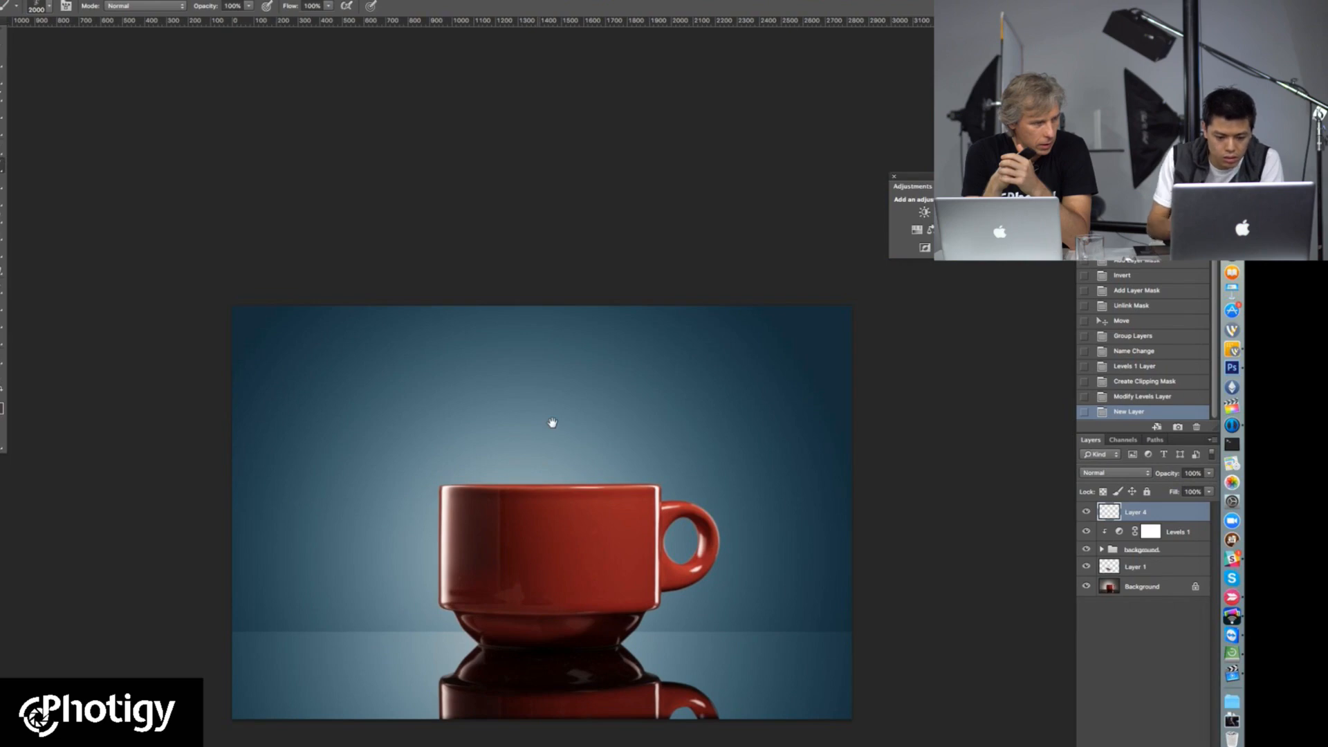
left_click(581, 287)
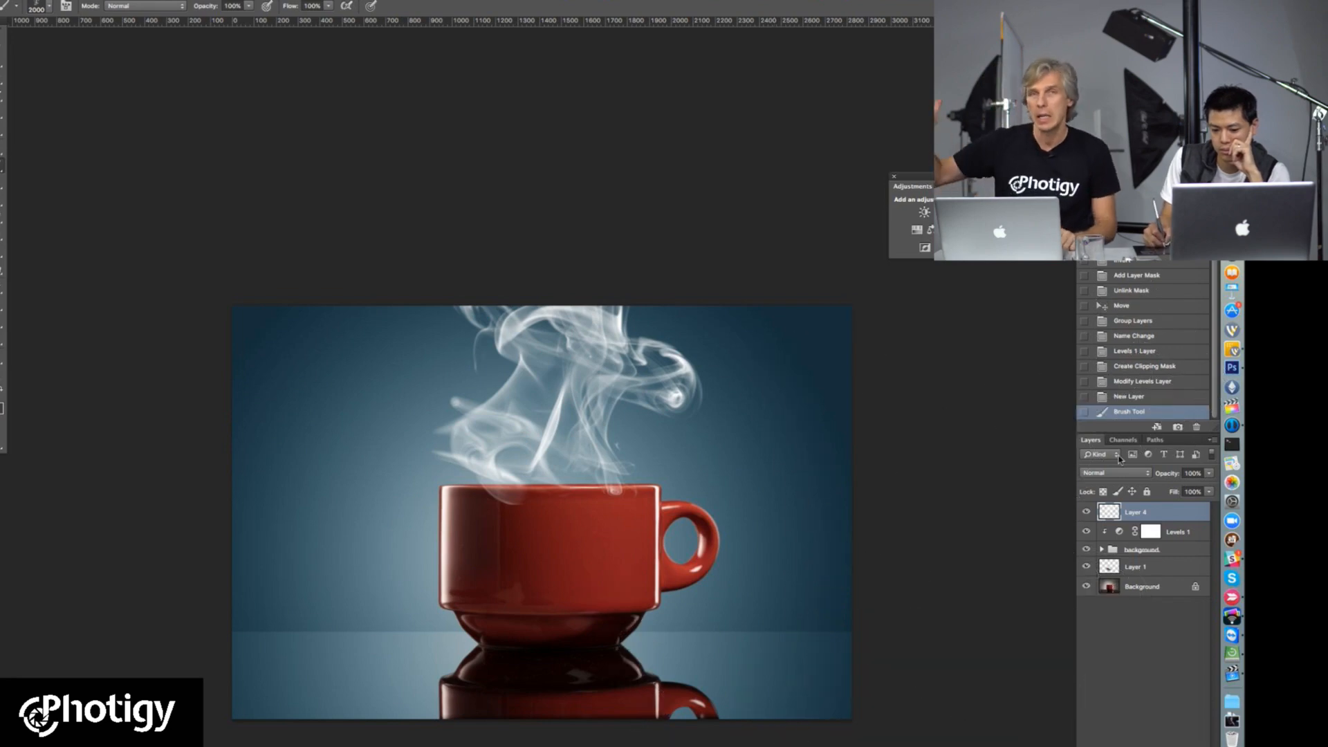
Step: Add a layer mask to the steam layer, Layer 4
left_click(1103, 492)
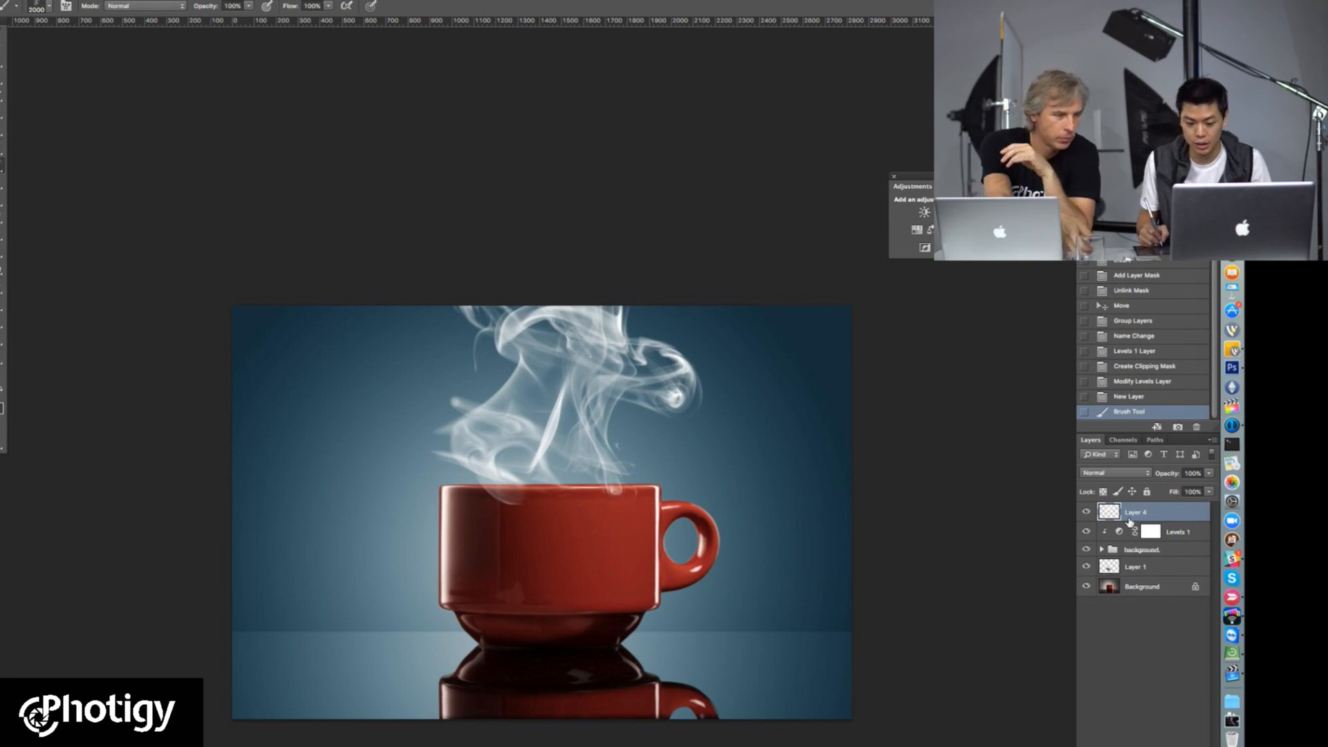
left_click(1135, 746)
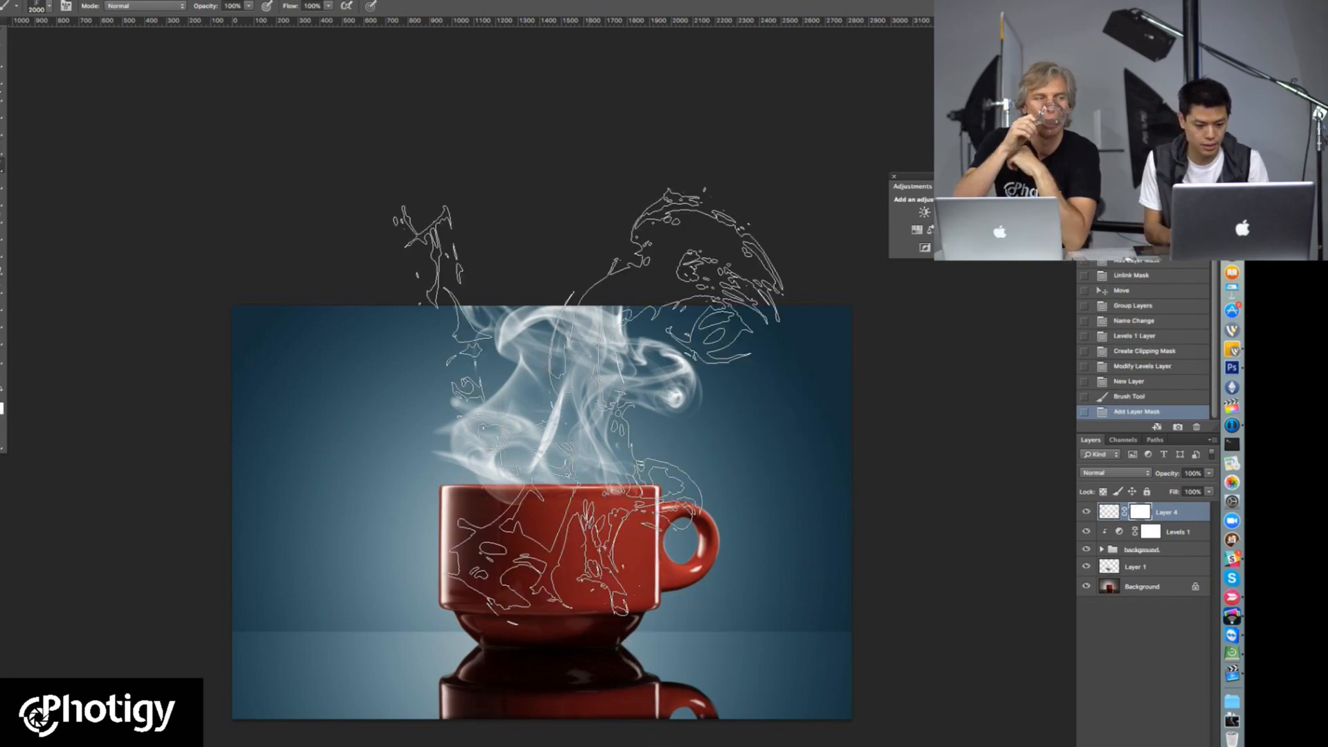
scroll(574, 419, "down", 3)
scroll(574, 418, "up", 8)
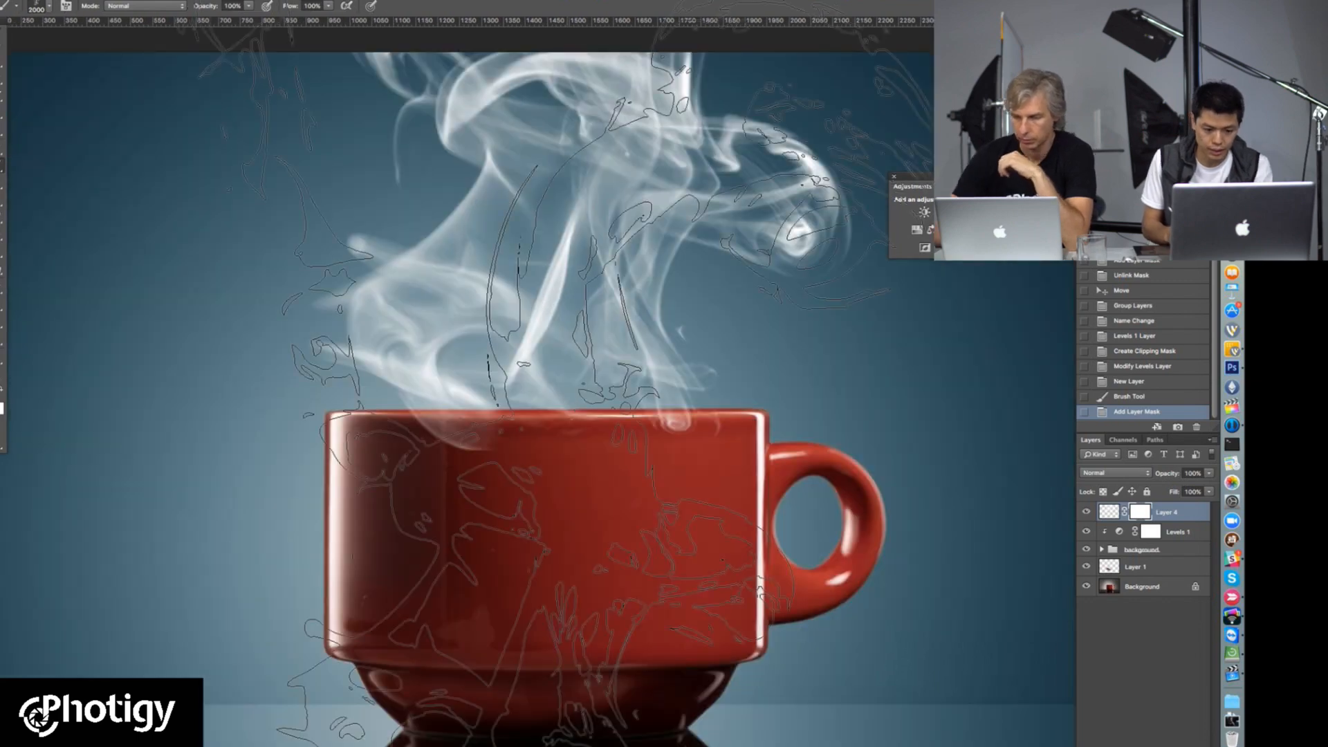
Step: Display the brush presets as stroke thumbnails, choose a soft round brush with 0% hardness and reduce its size to about 138 px
right_click(577, 408)
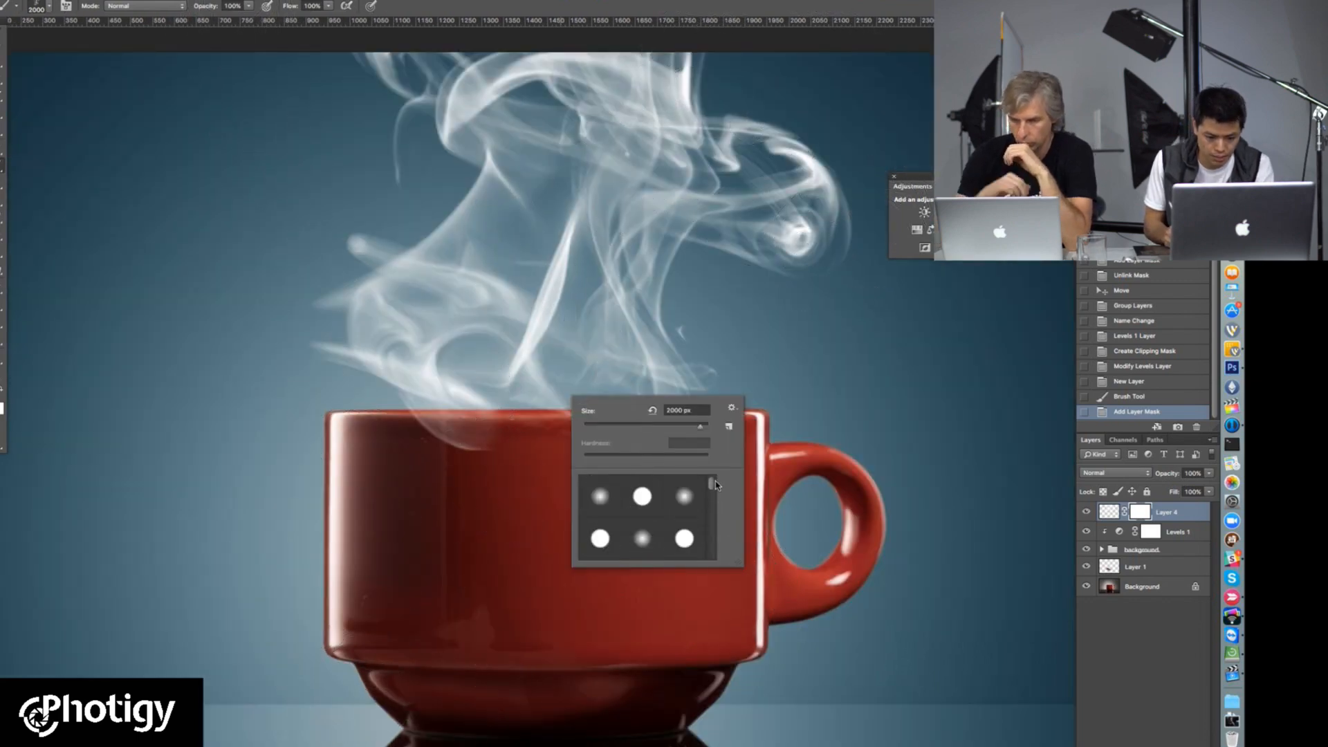
scroll(715, 484, "up", 3)
left_click(731, 408)
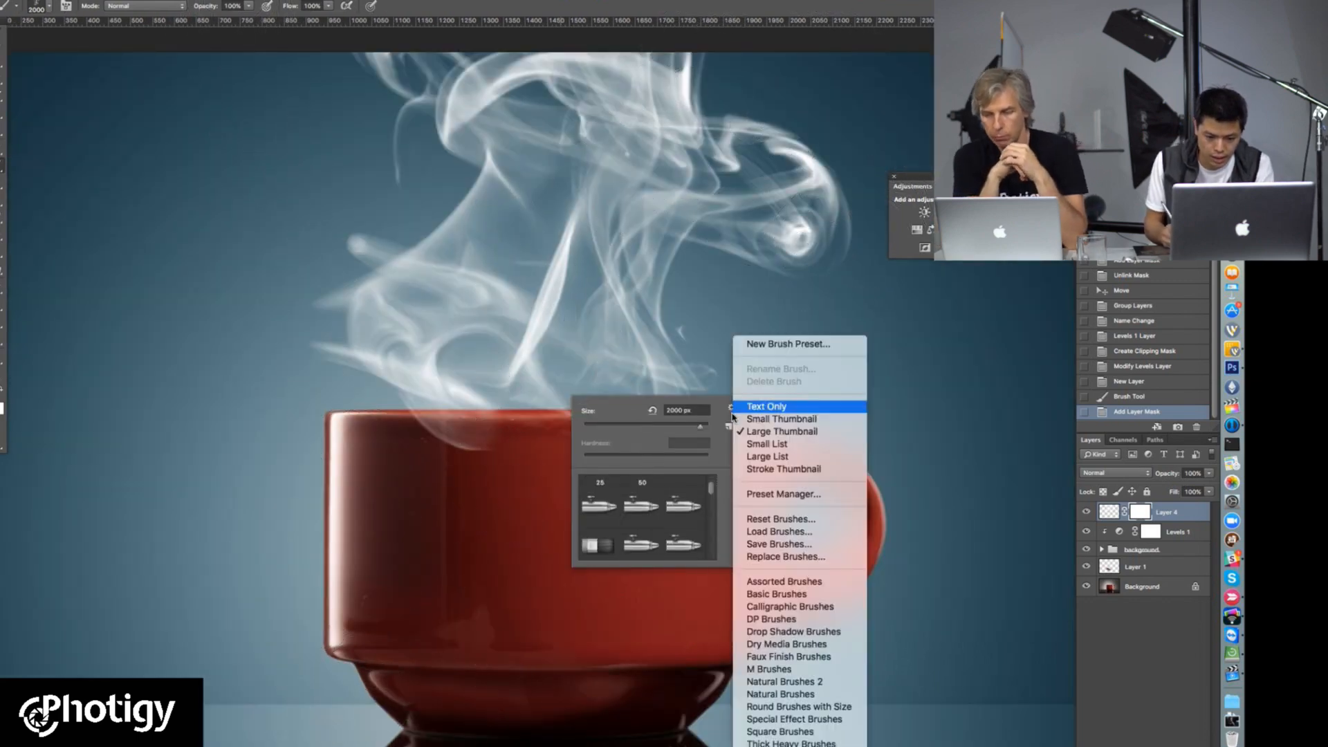
left_click(784, 469)
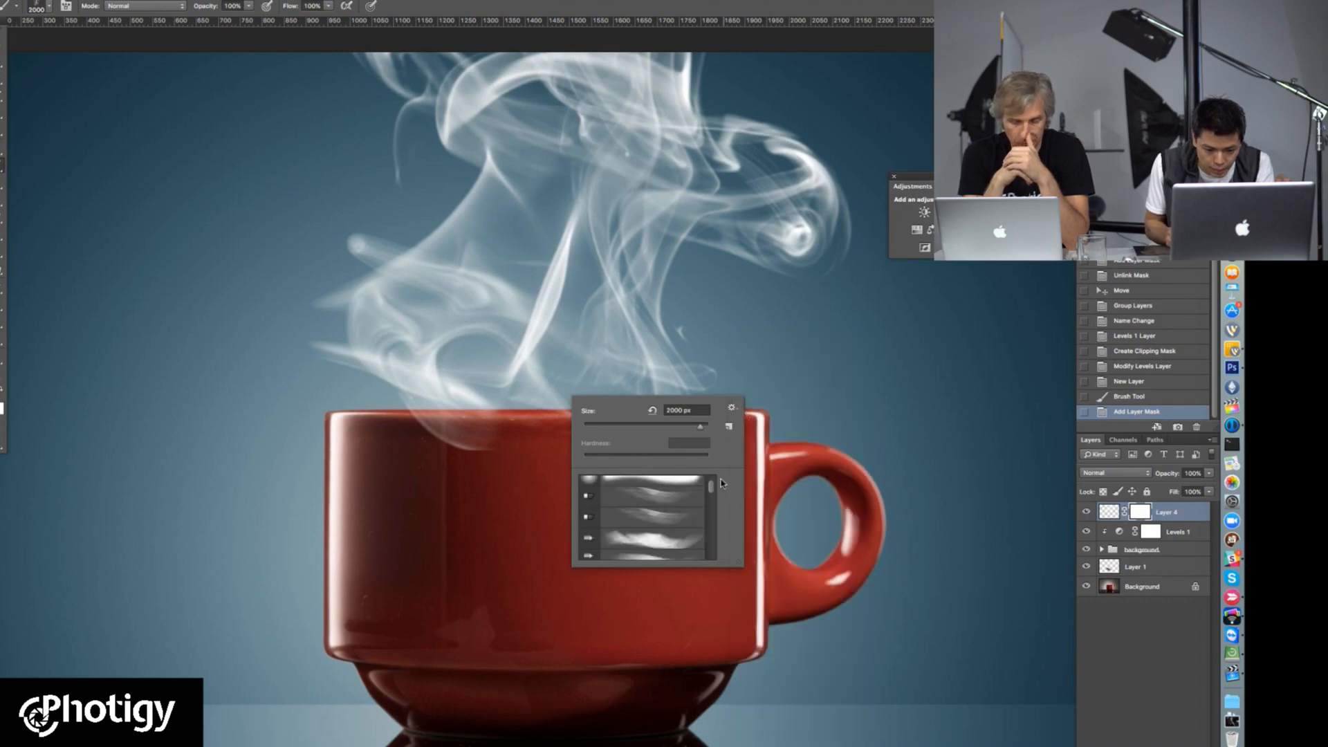
left_click_drag(711, 489, 713, 492)
left_click(664, 551)
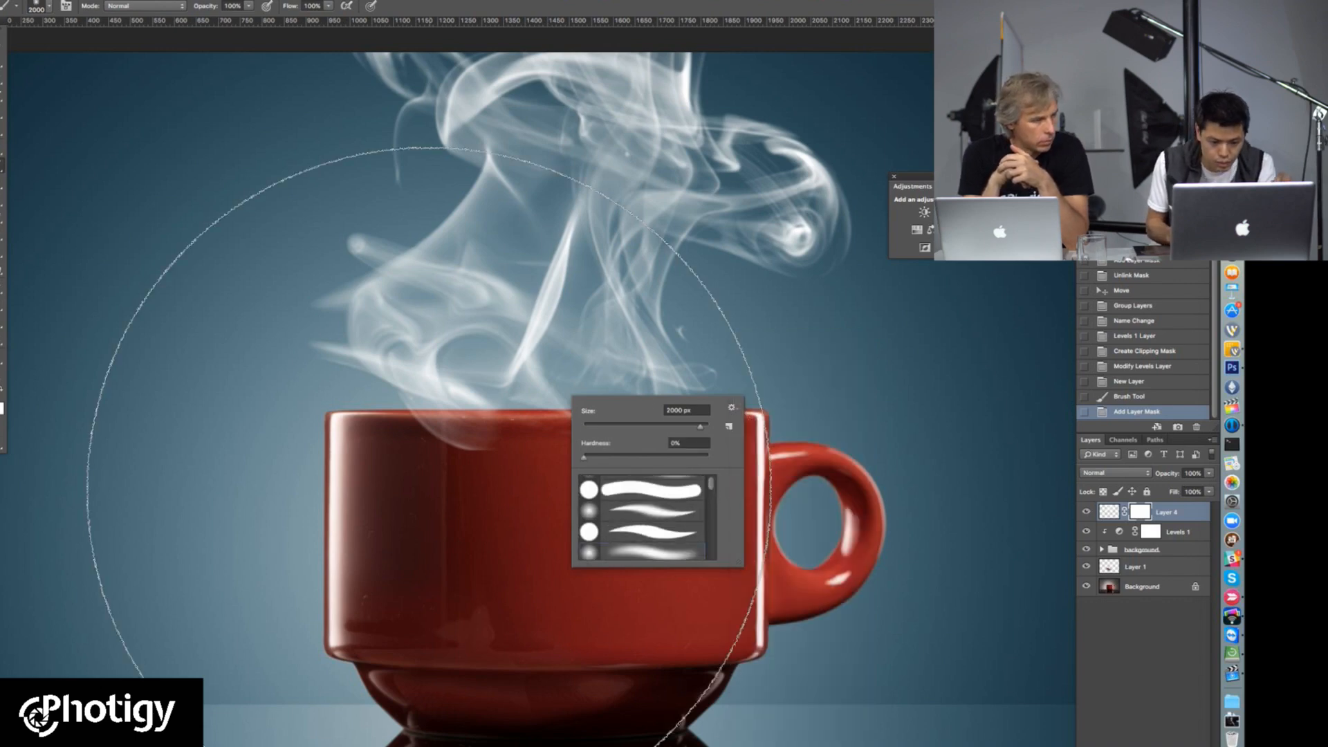
left_click(669, 427)
Step: Paint on Layer 4's mask along the cup's rim to hide the steam overlapping the front of the cup
left_click(359, 419)
left_click_drag(358, 424, 520, 438)
left_click_drag(653, 419, 746, 429)
left_click_drag(633, 432, 554, 430)
left_click_drag(511, 428, 349, 432)
left_click(568, 413, "alt")
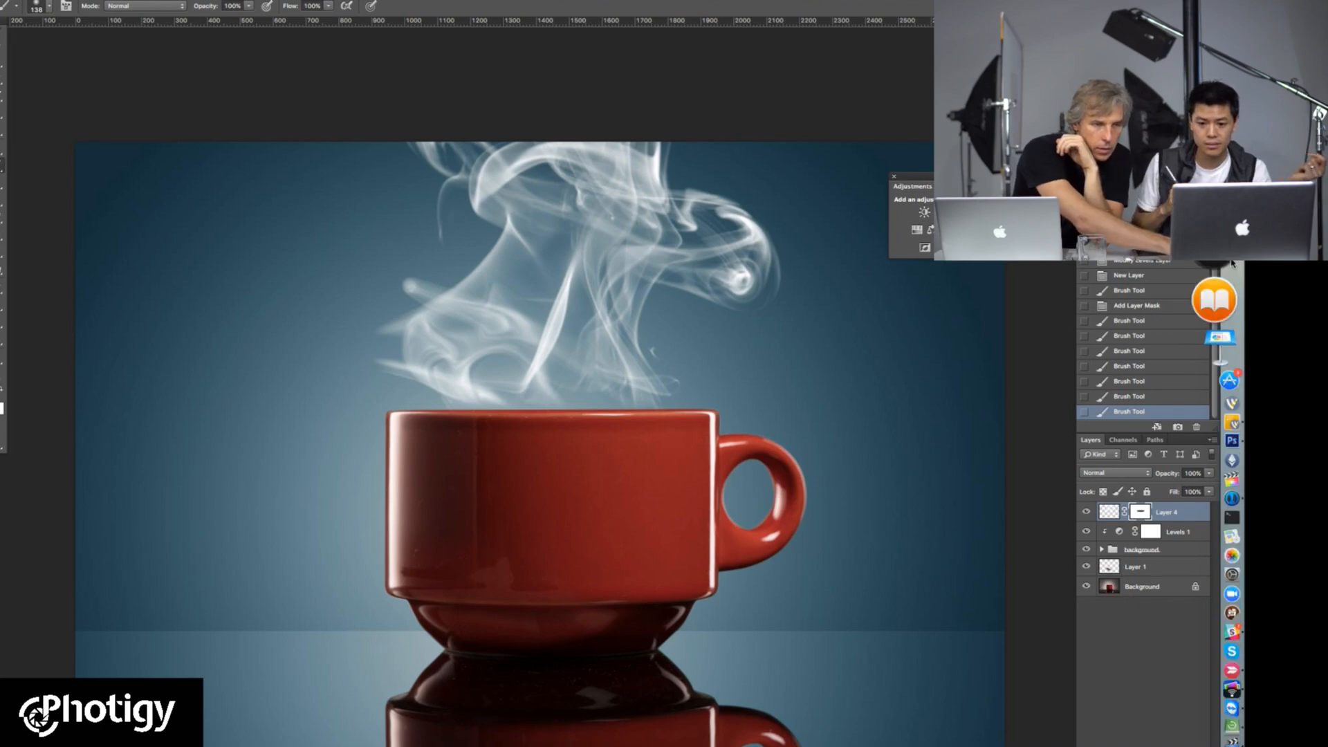
Step: Switch to the web browser, open the Photigy site in a new tab and go to the Studio Basics library
left_click(1231, 139)
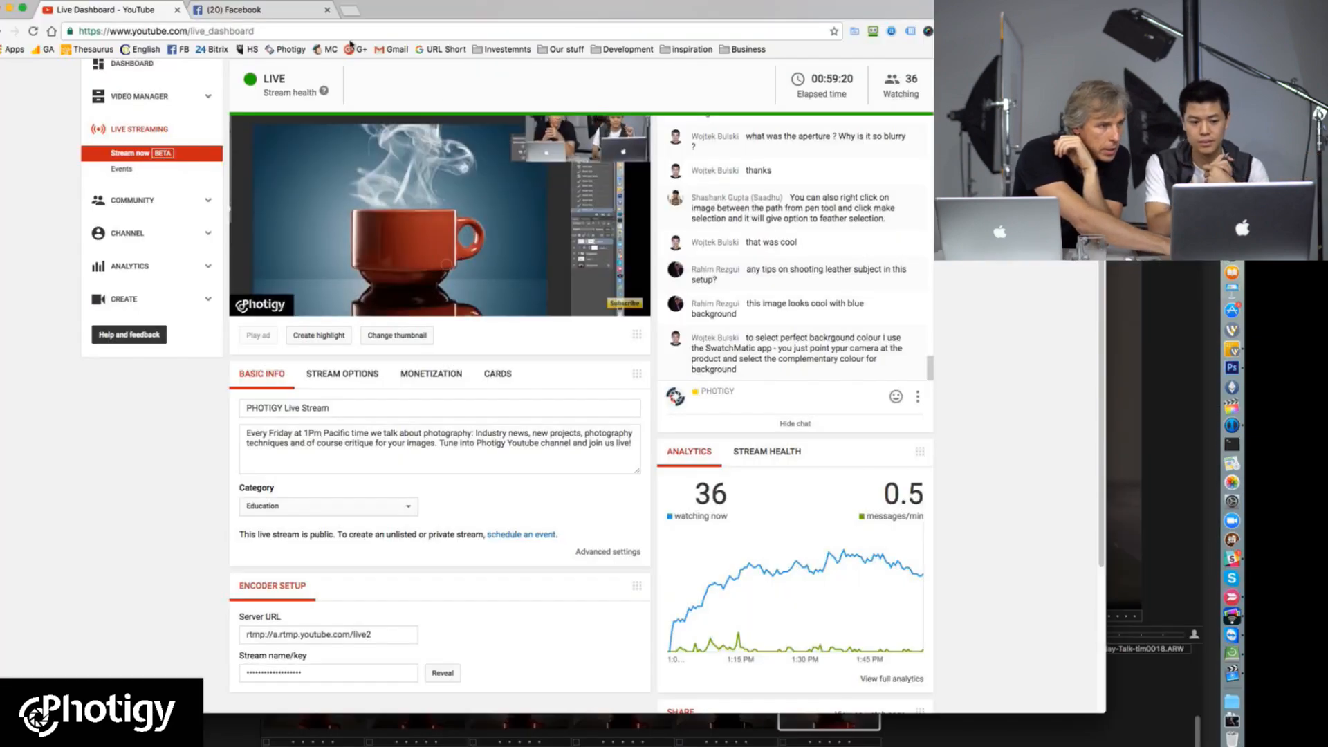
left_click(347, 11)
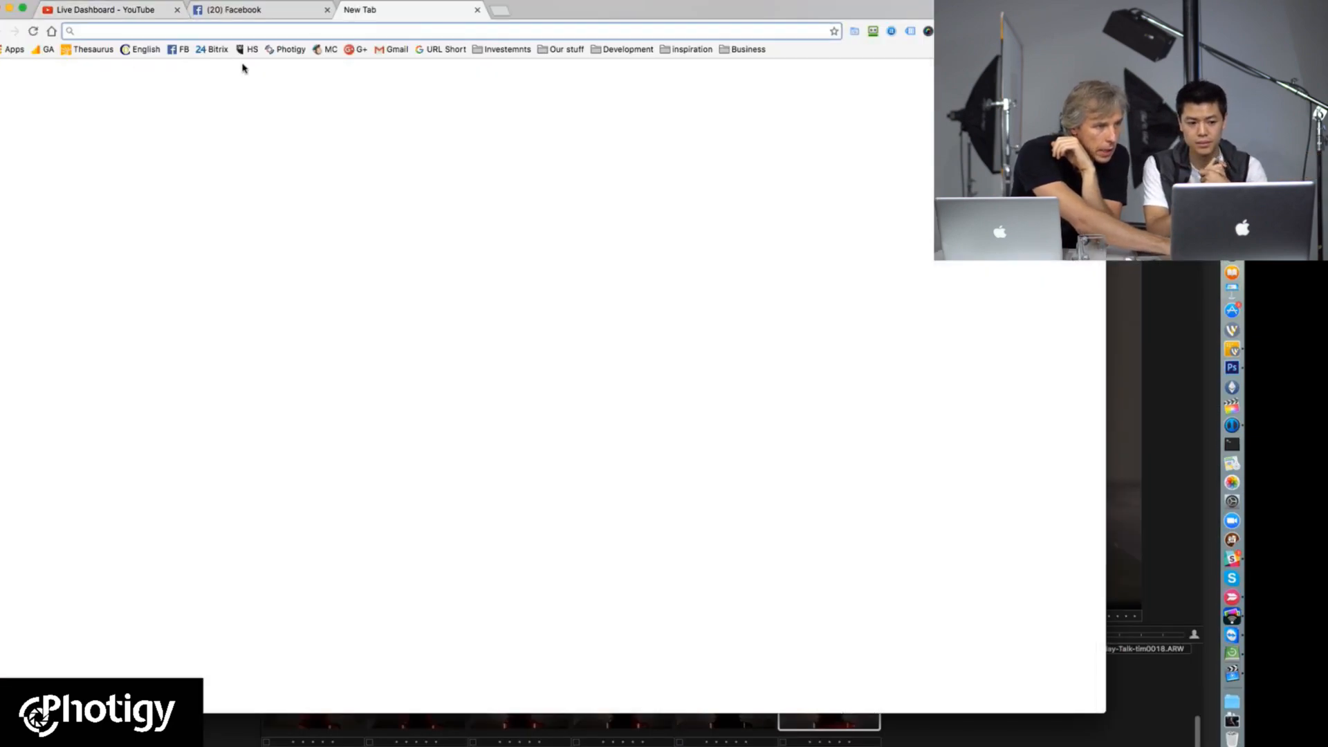
left_click(291, 50)
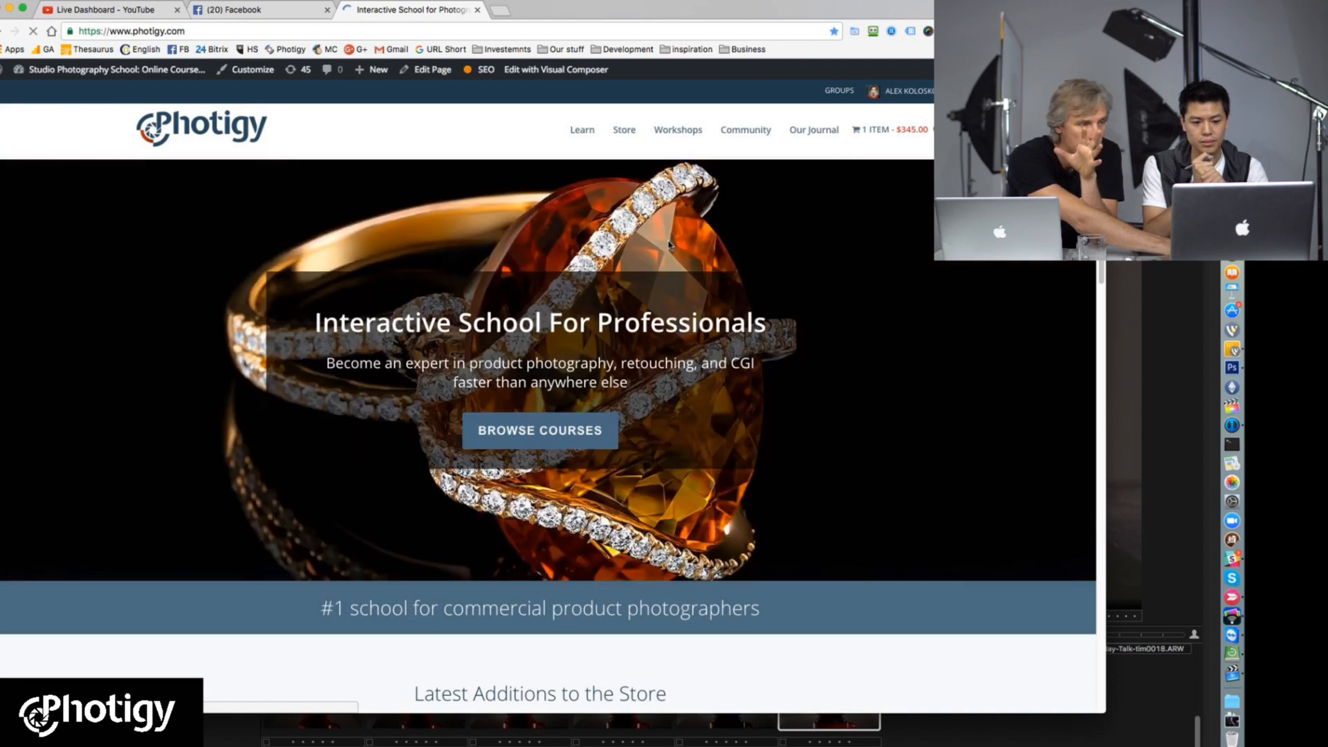
mouse_move(578, 131)
mouse_move(585, 198)
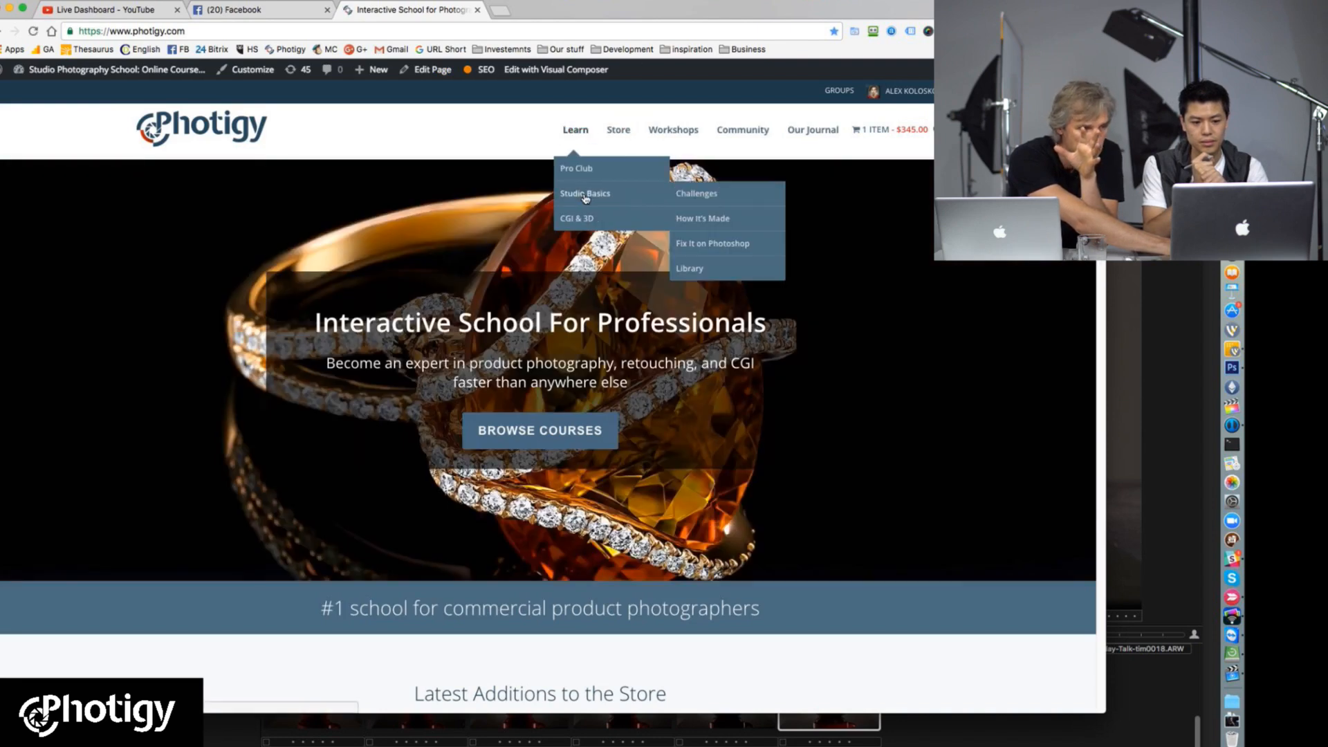
left_click(700, 270)
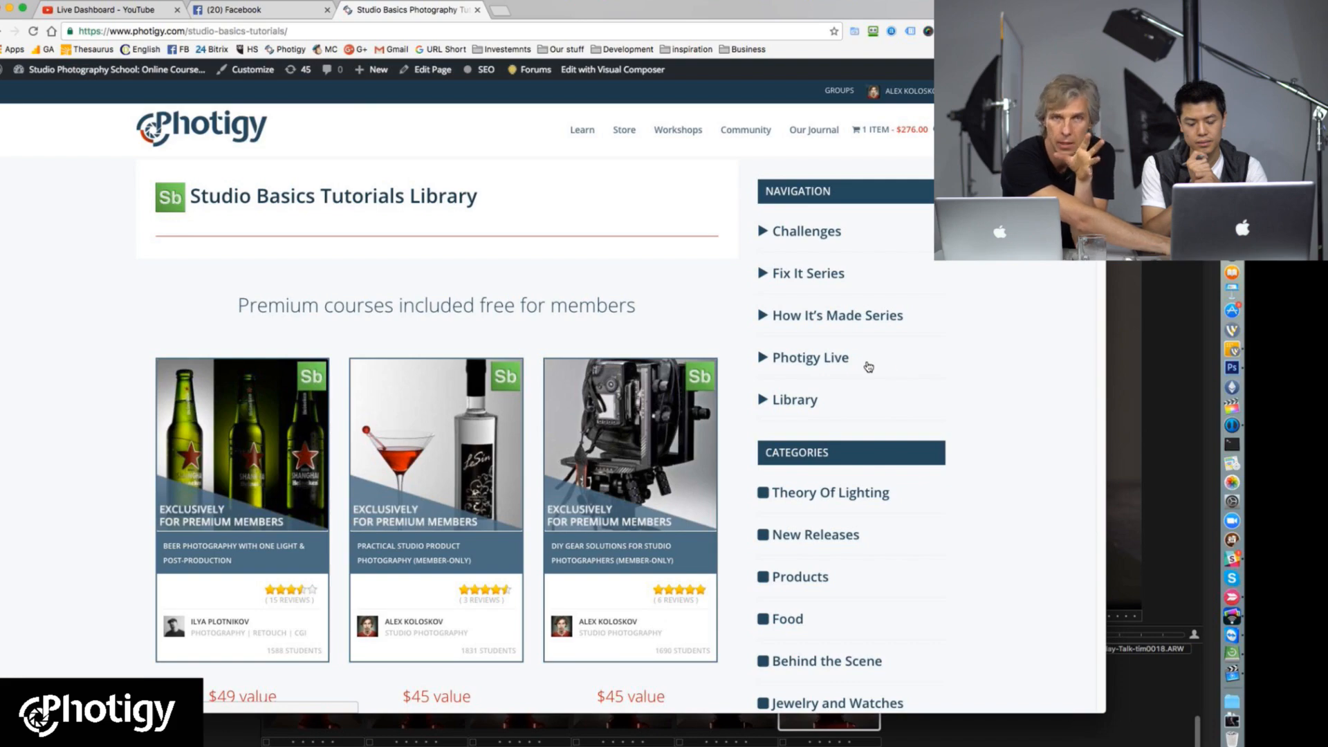
Step: Look through the courses and tutorials in the Studio Basics library and the site's other learning sections
scroll(869, 367, "down", 15)
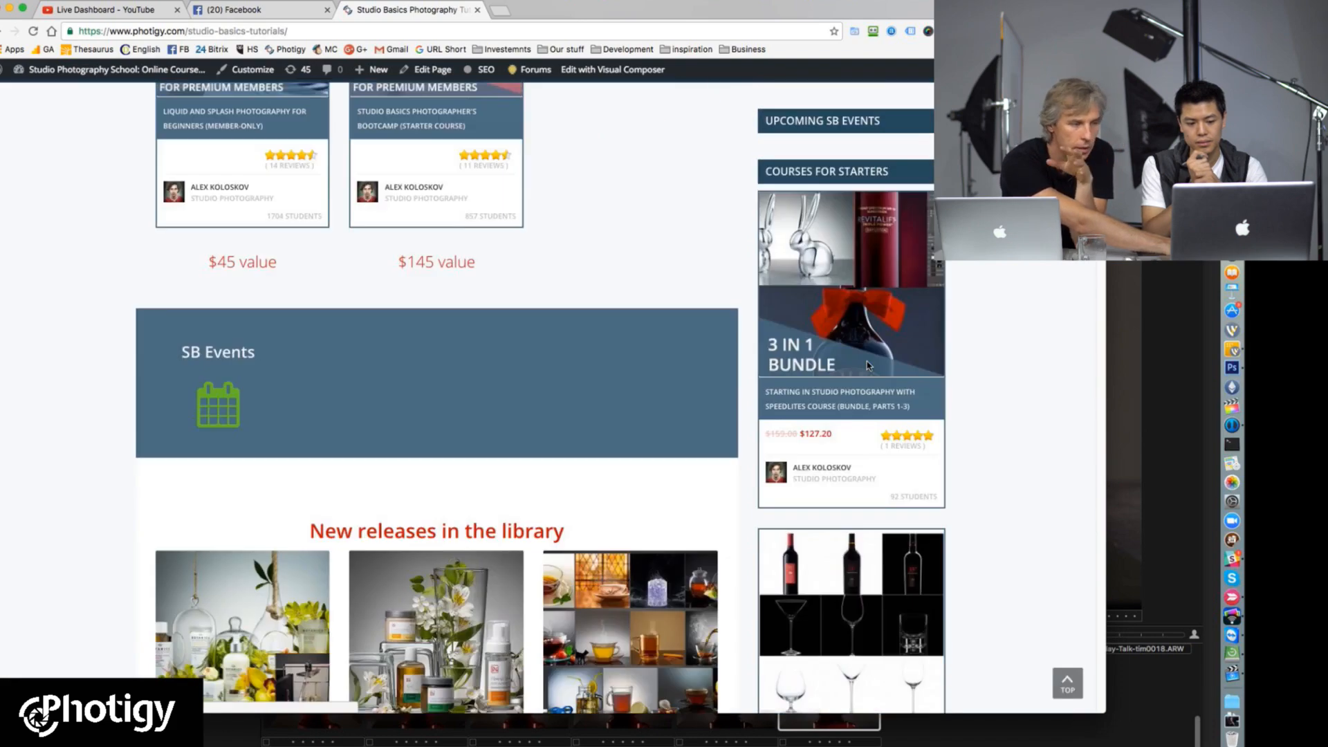
scroll(869, 366, "down", 15)
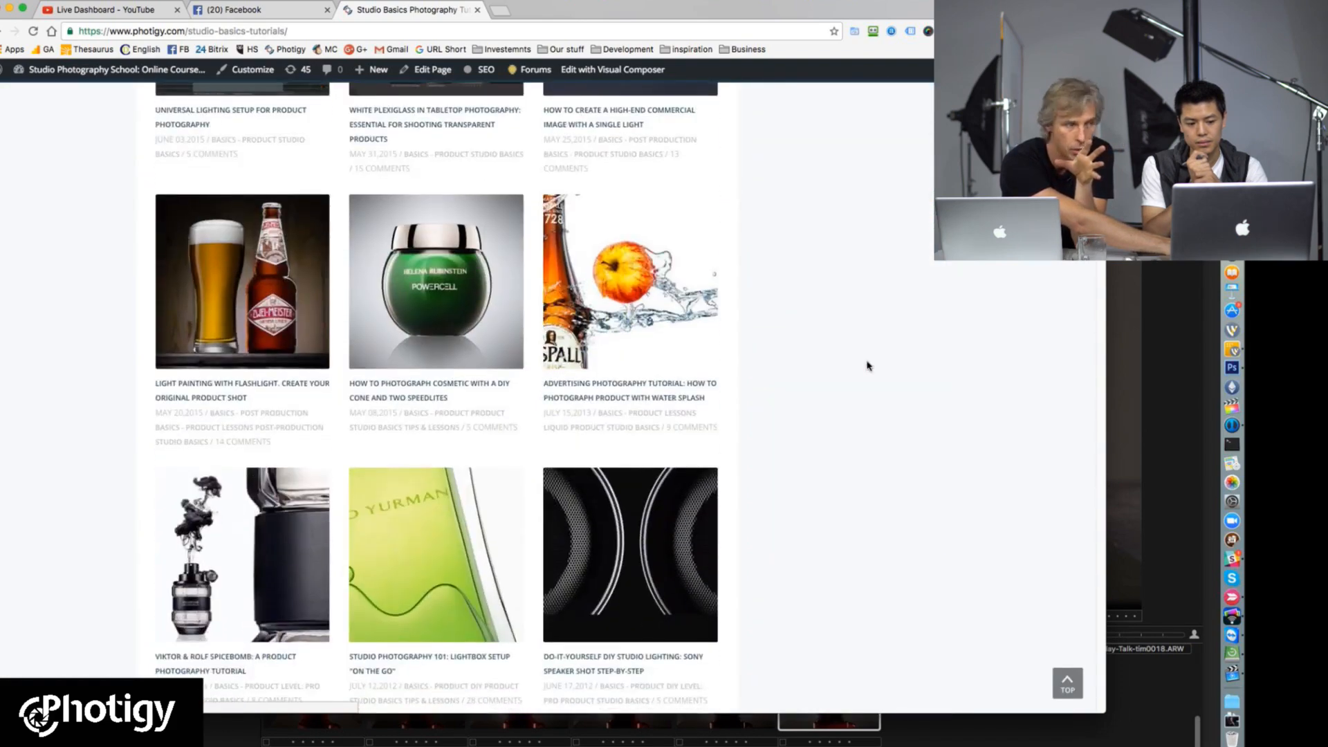
scroll(861, 345, "up", 20)
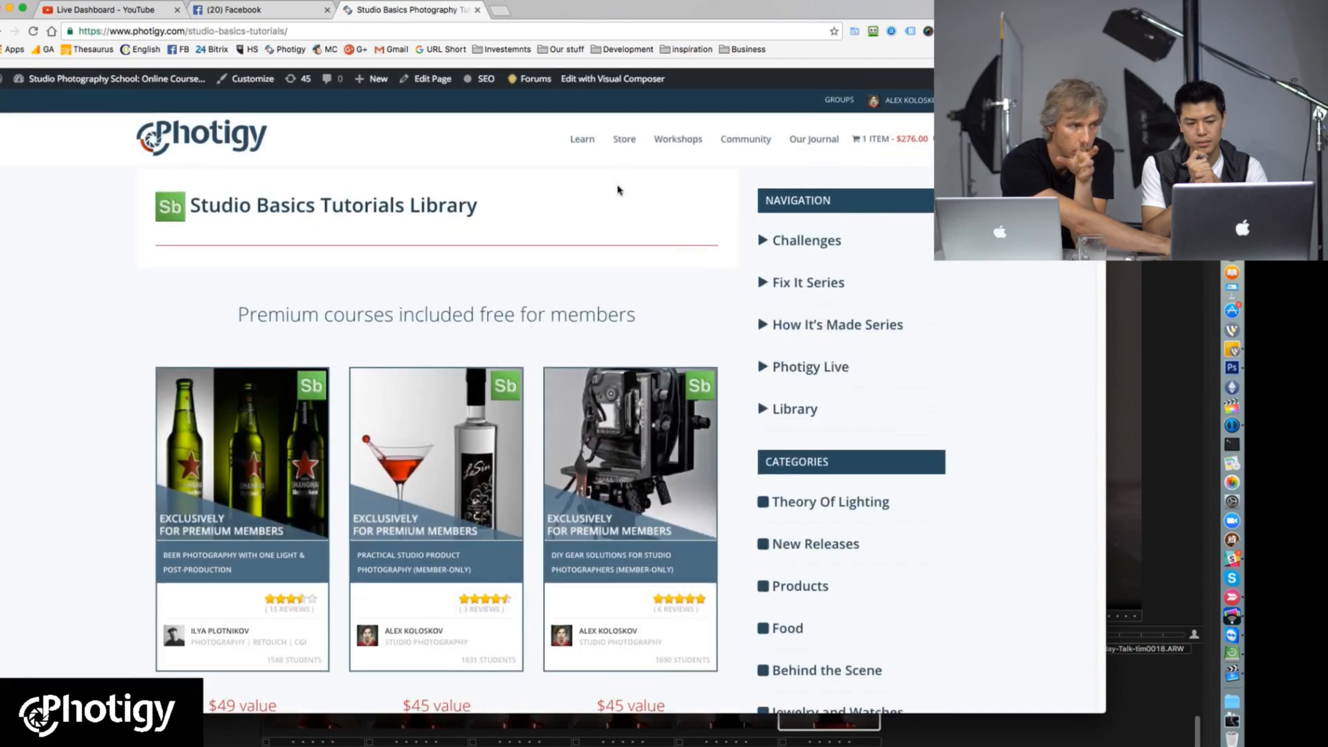
mouse_move(584, 129)
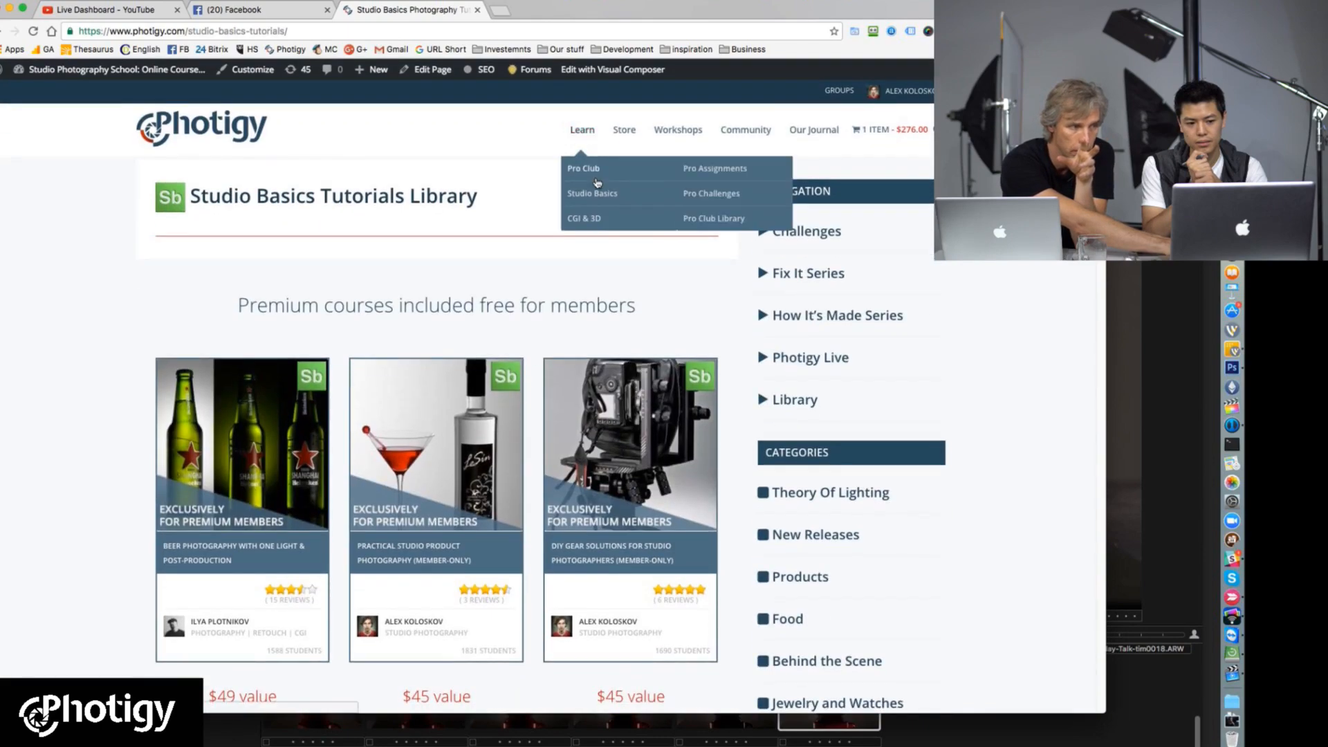
mouse_move(608, 194)
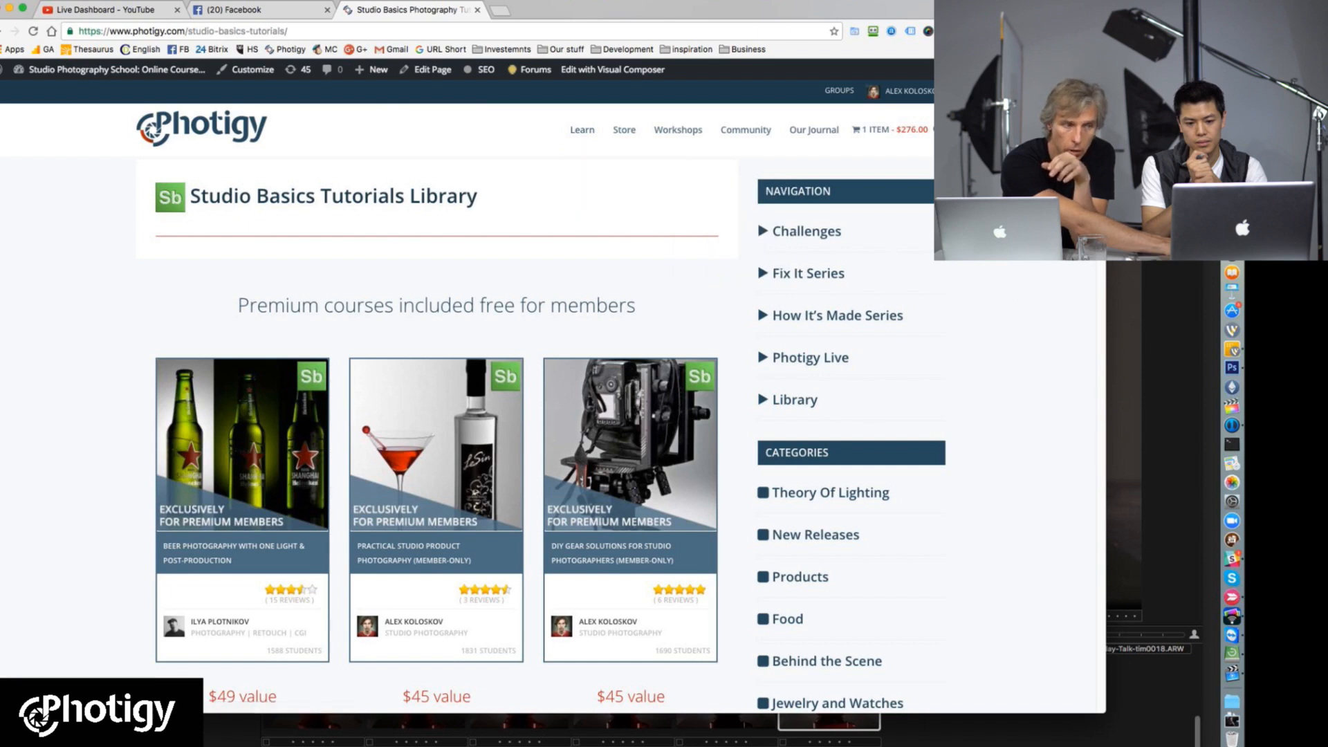
Step: Switch back to Photoshop and set Layer 4's blend mode to Screen
left_click(1158, 208)
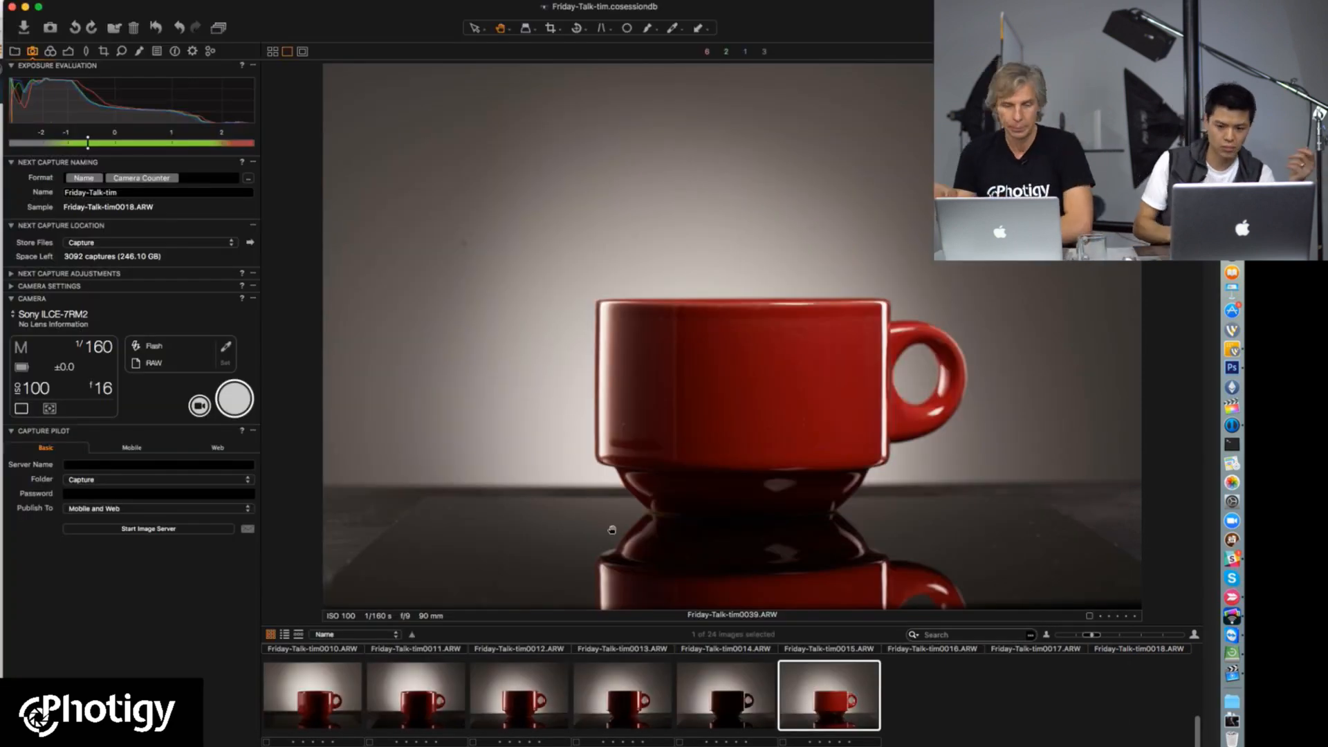
left_click(1213, 356)
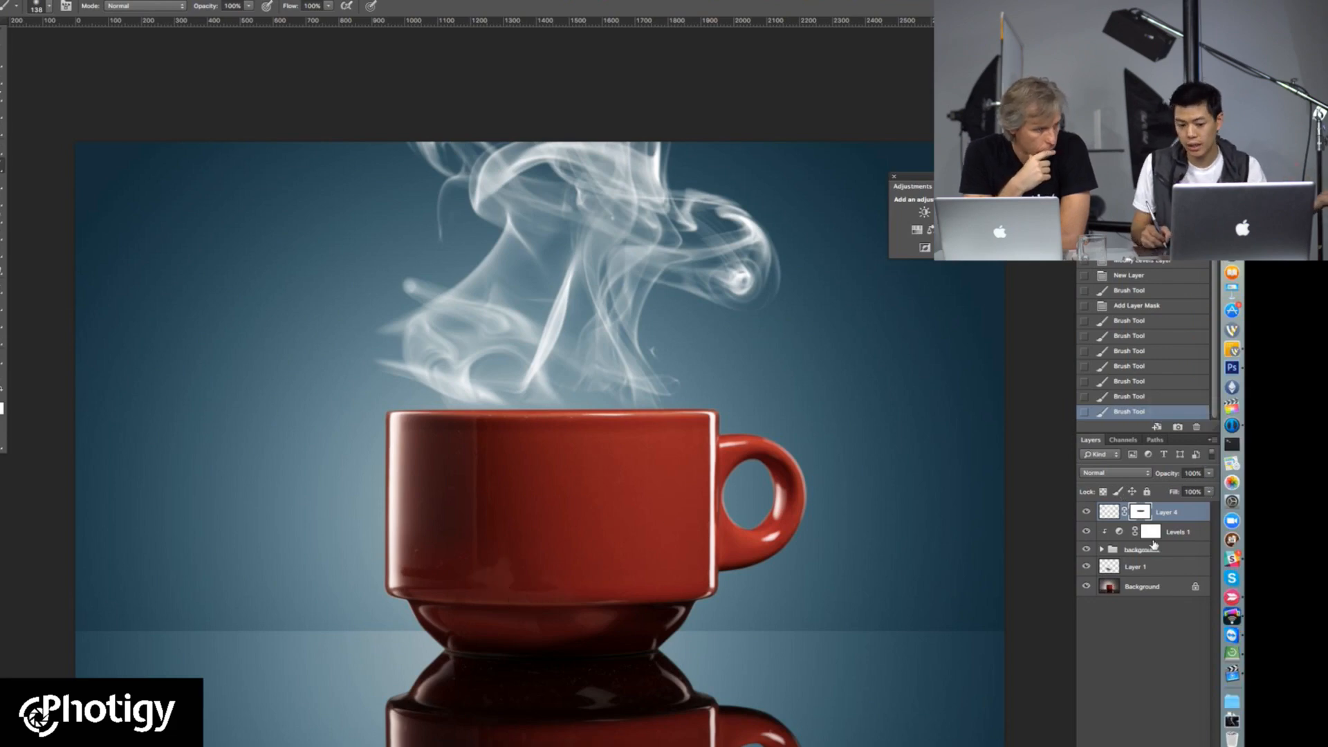
left_click(1100, 474)
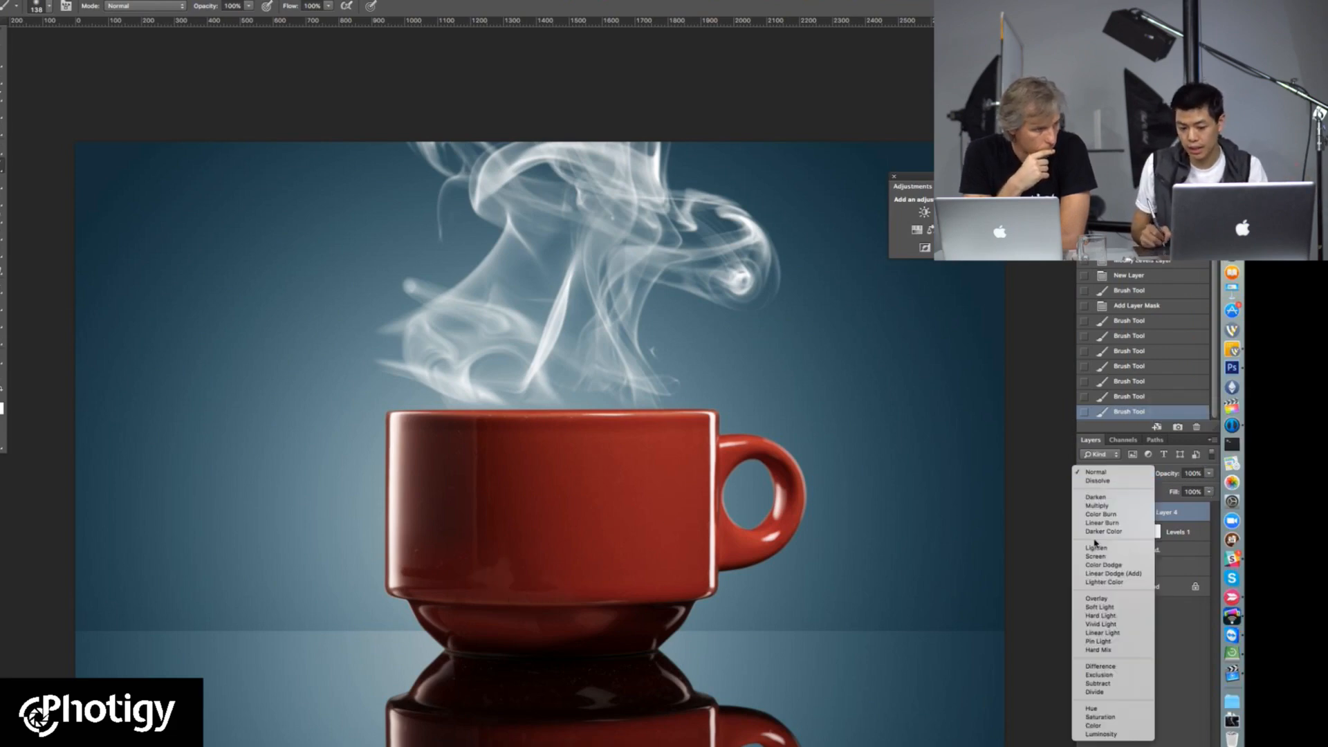
left_click(1105, 550)
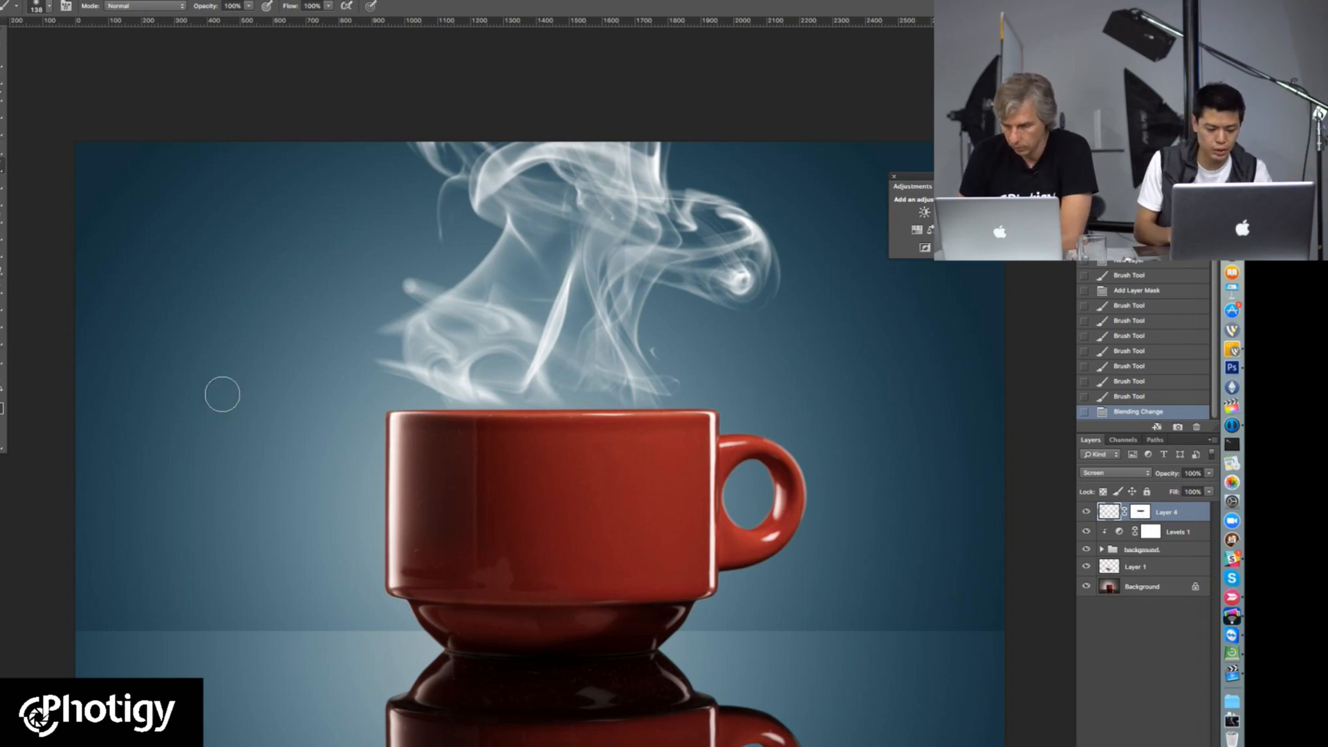
left_click(2, 392)
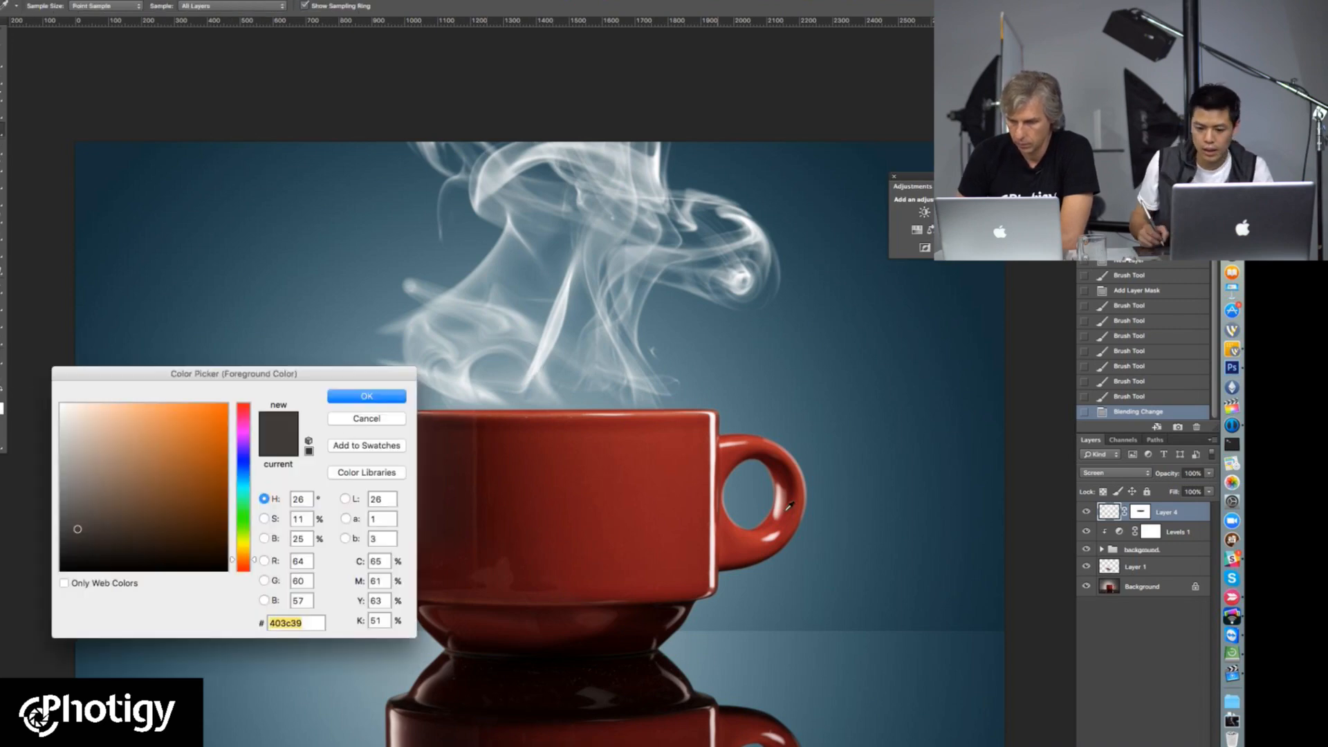
left_click(367, 418)
mouse_move(728, 332)
left_mouse_down()
mouse_move(699, 293)
mouse_move(643, 377)
left_mouse_up()
key("super+z")
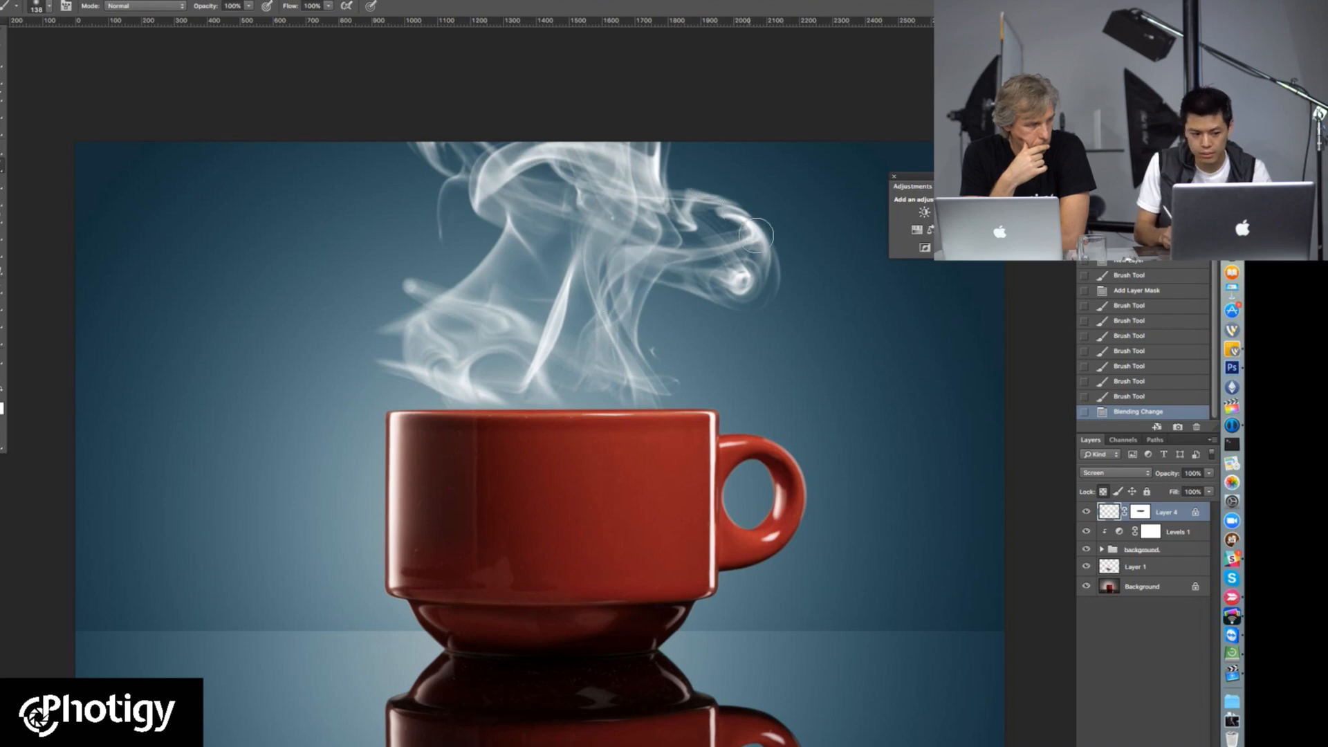
Step: Set the foreground colour to black and the brush to 24% opacity and about 428 px
left_click(3, 408)
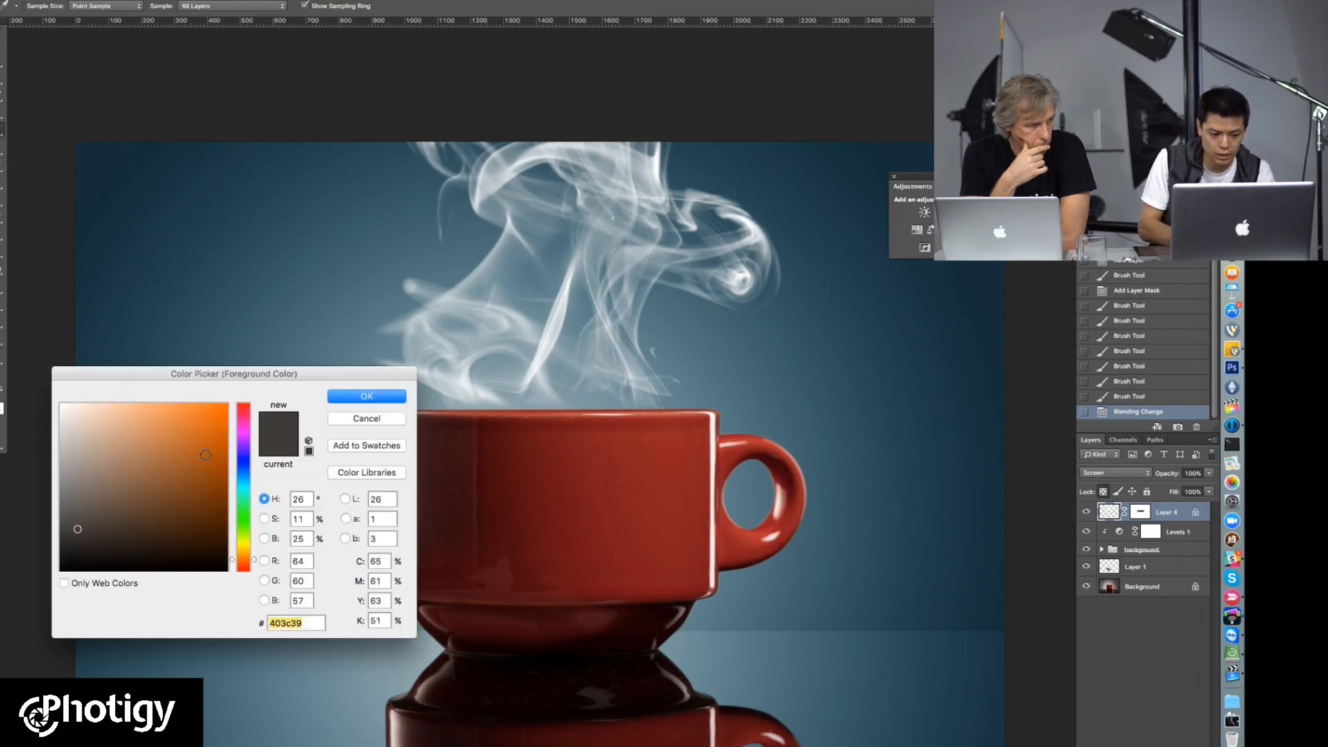
left_click_drag(132, 527, 38, 576)
left_click(366, 396)
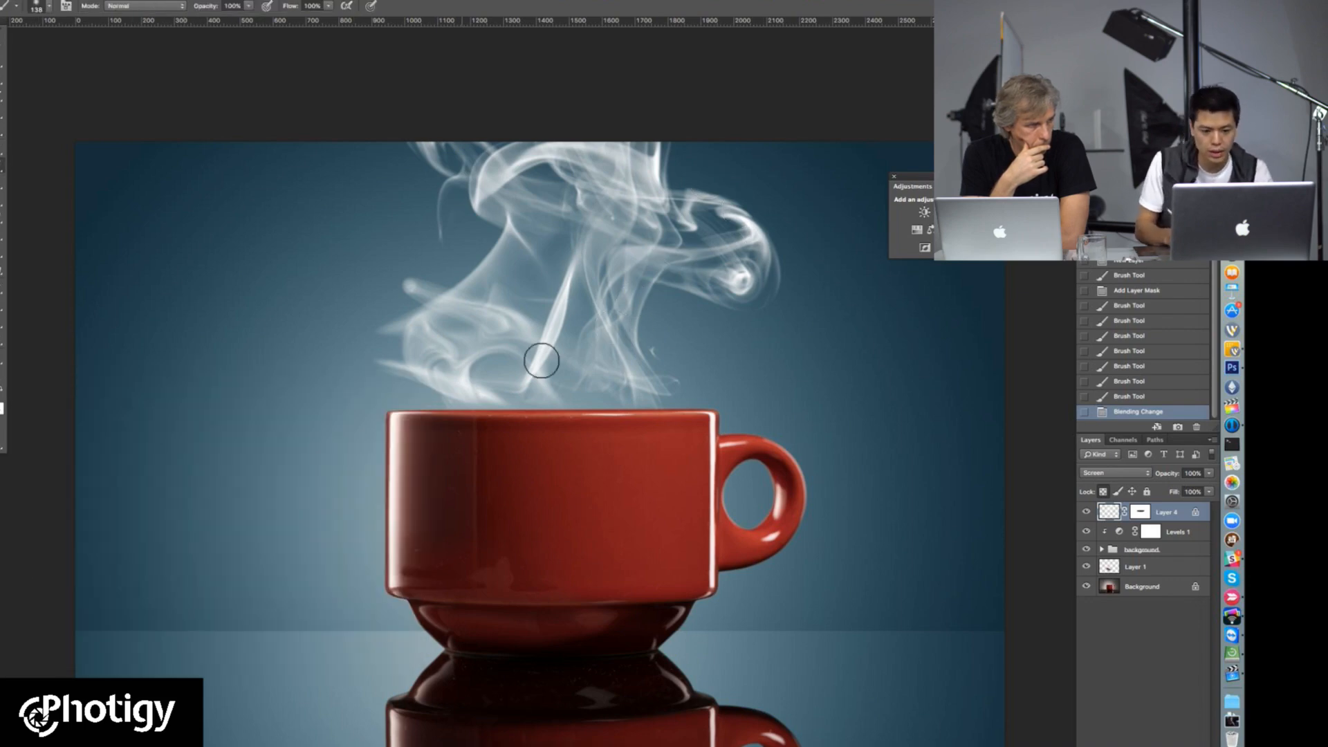
left_click(248, 9)
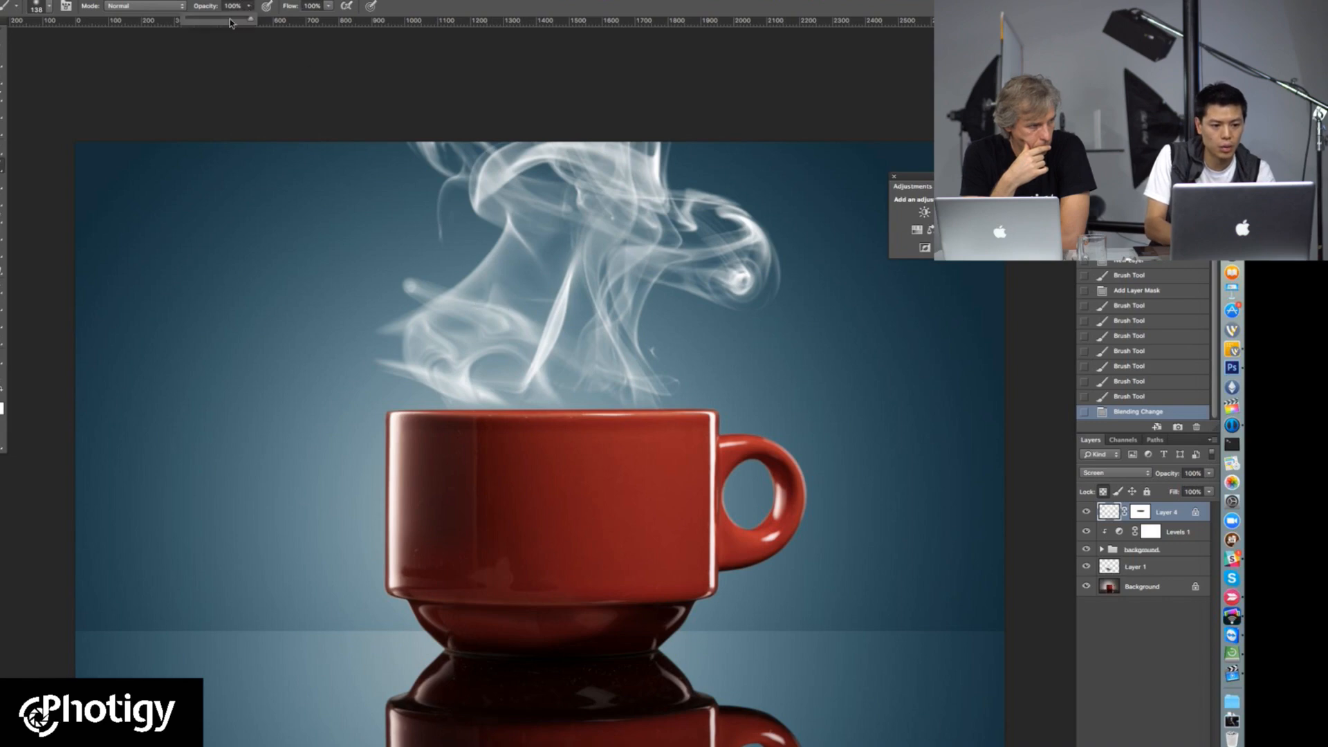
right_click(545, 328)
left_click_drag(644, 338, 658, 338)
left_click(737, 213)
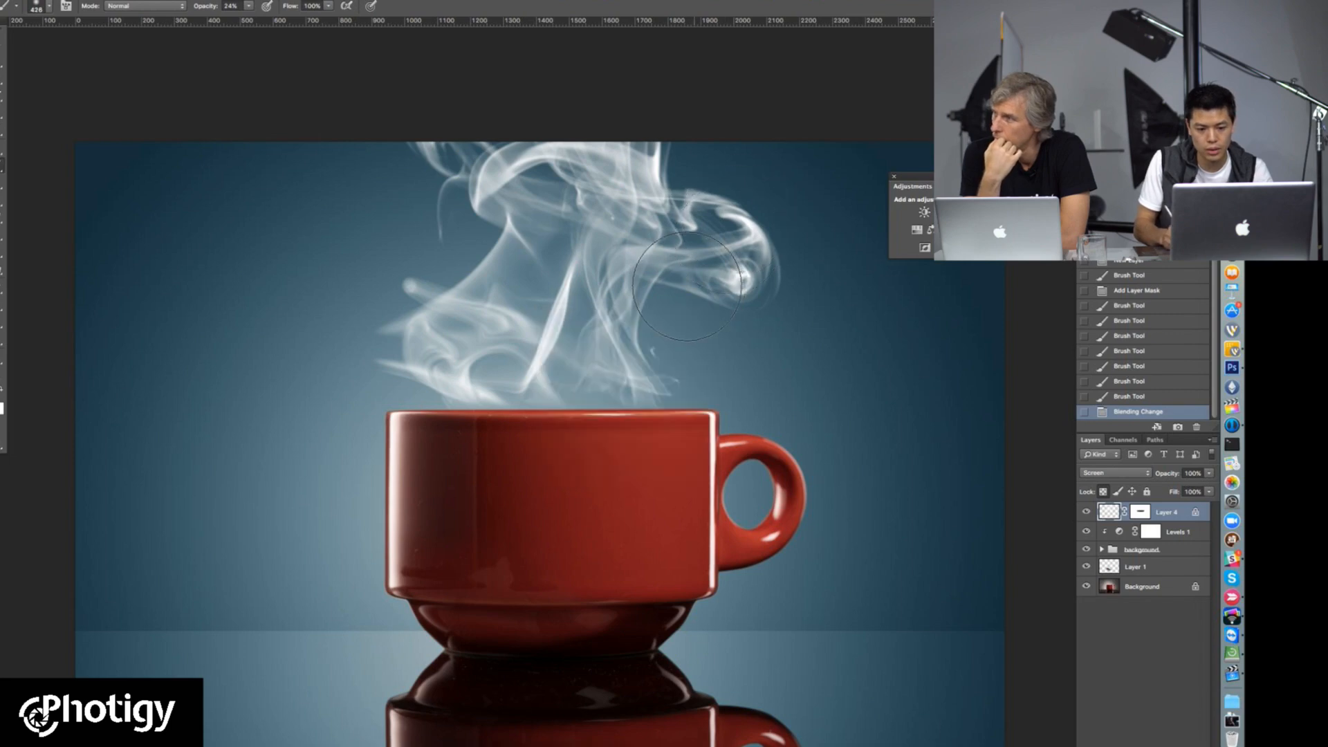
Step: Paint faint black strokes over the steam wisps on Layer 4 to soften them, reducing the brush size to about 201 px
mouse_move(626, 346)
left_mouse_down()
mouse_move(625, 291)
mouse_move(588, 372)
left_mouse_up()
right_click(588, 372)
left_click(589, 370)
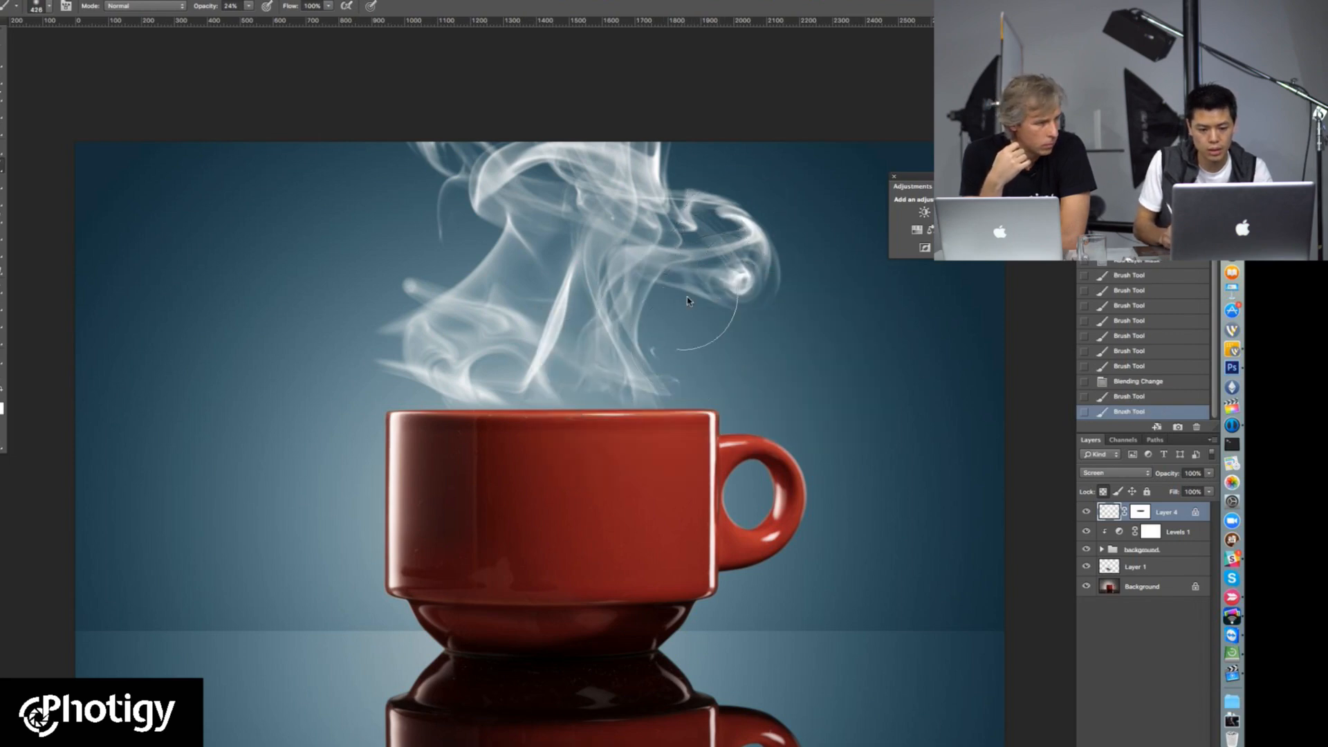
right_click(688, 294)
left_click(802, 322)
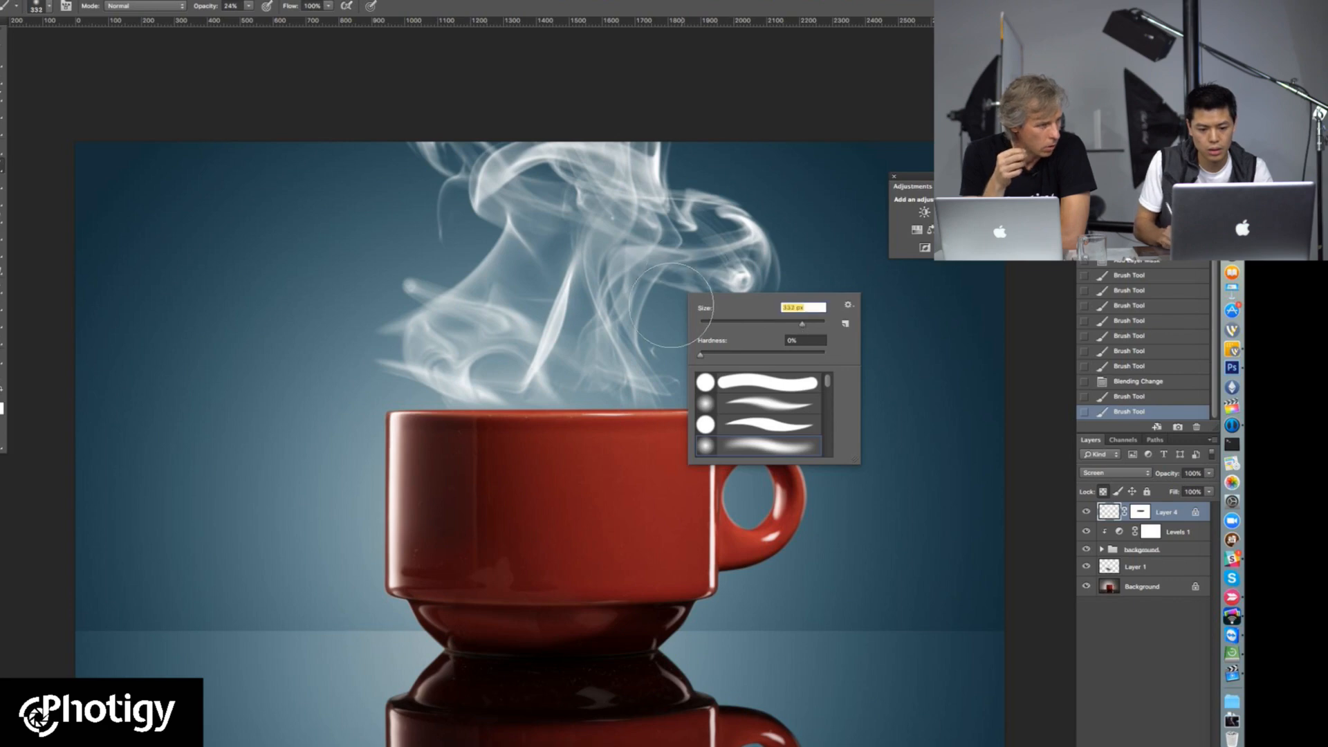
mouse_move(716, 284)
left_mouse_down()
mouse_move(676, 283)
mouse_move(696, 251)
left_mouse_up()
left_click_drag(670, 296, 681, 280)
left_click_drag(674, 283, 684, 271)
mouse_move(691, 320)
left_mouse_down()
mouse_move(735, 267)
mouse_move(761, 284)
left_mouse_up()
left_click_drag(518, 314, 402, 319)
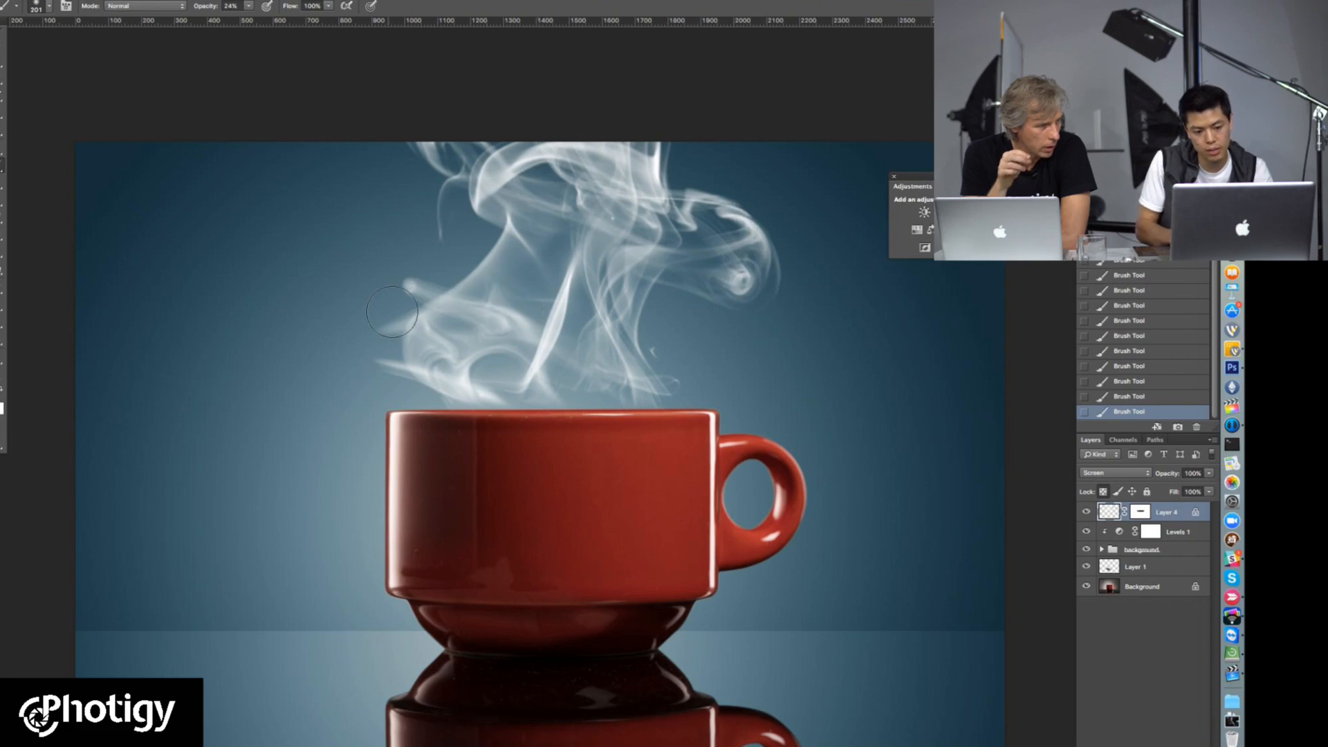
left_click_drag(495, 242, 455, 285)
mouse_move(416, 345)
left_mouse_down()
mouse_move(385, 320)
mouse_move(460, 386)
left_mouse_up()
left_click_drag(600, 313, 648, 356)
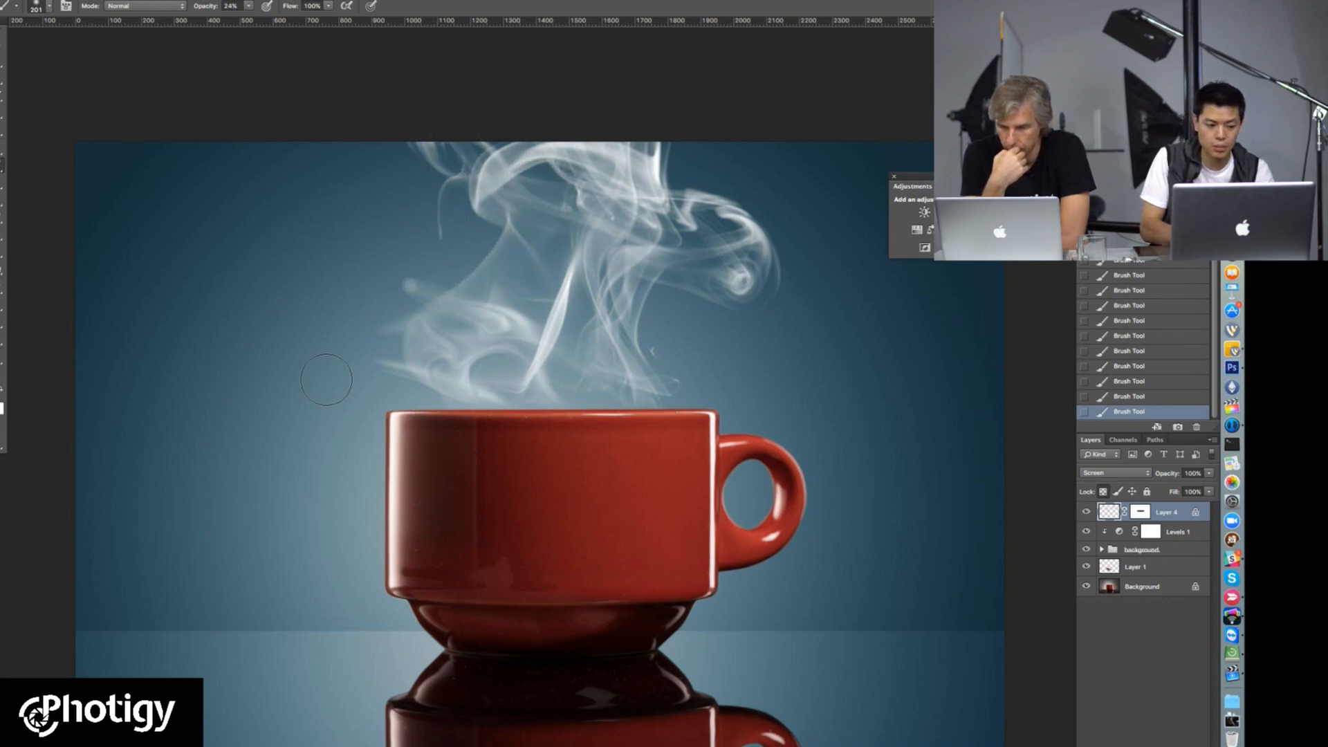
Step: Try painting across the middle of the steam with the brush at 100% opacity, and undo the stroke
left_click(249, 6)
left_click_drag(250, 18, 303, 19)
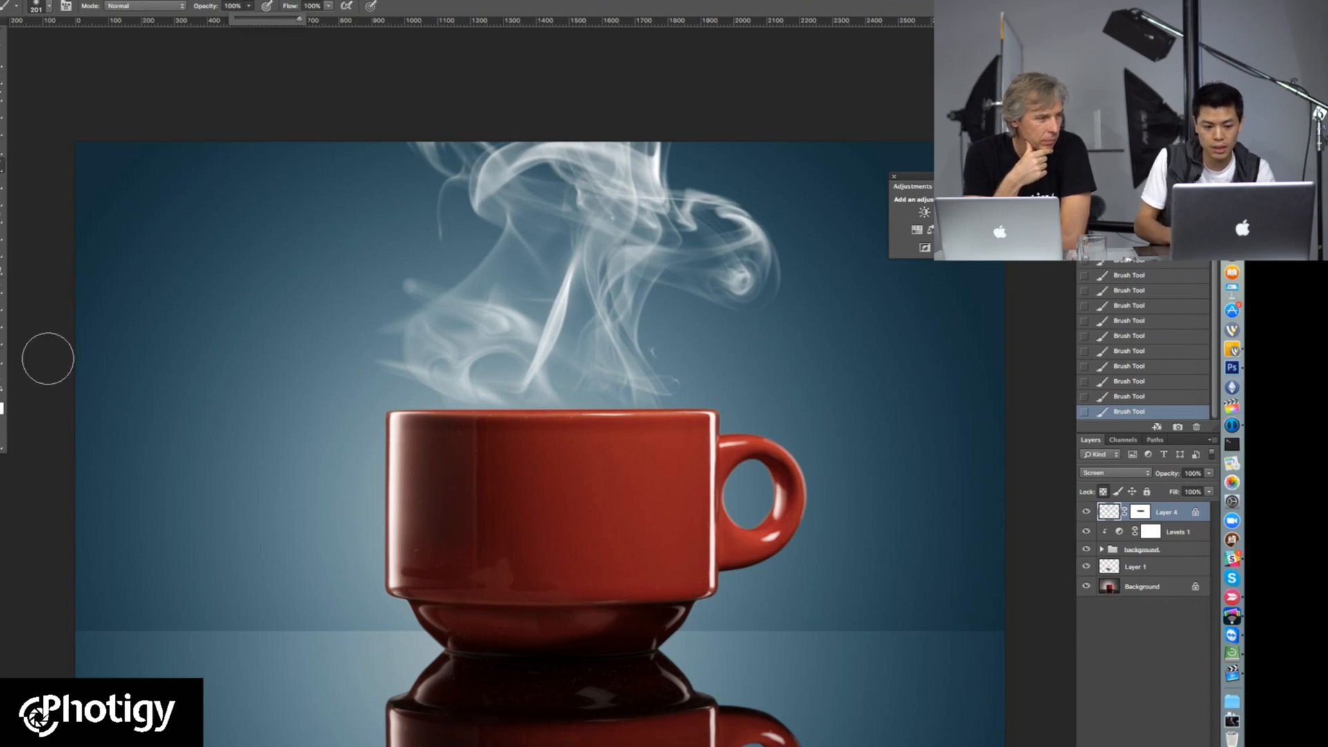
left_click(531, 288)
mouse_move(531, 288)
left_mouse_down()
mouse_move(595, 262)
mouse_move(677, 311)
left_mouse_up()
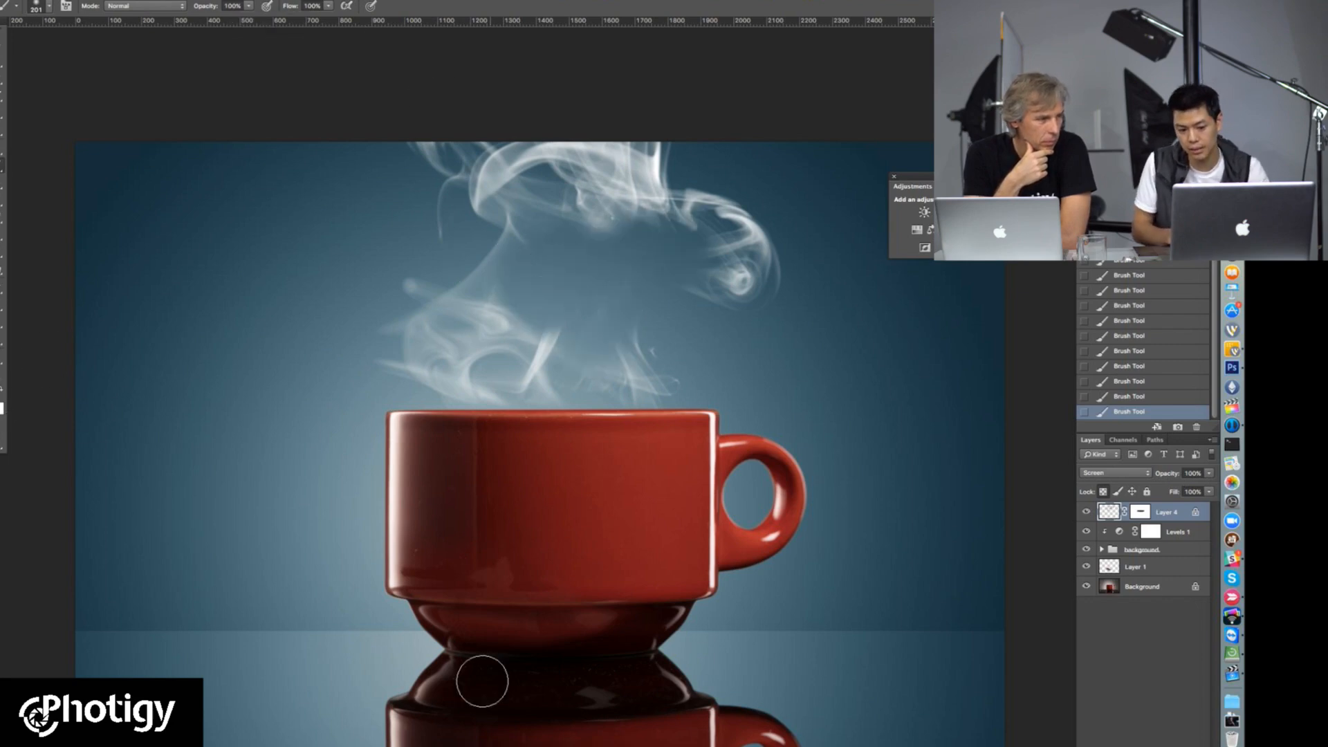
key("ctrl+z")
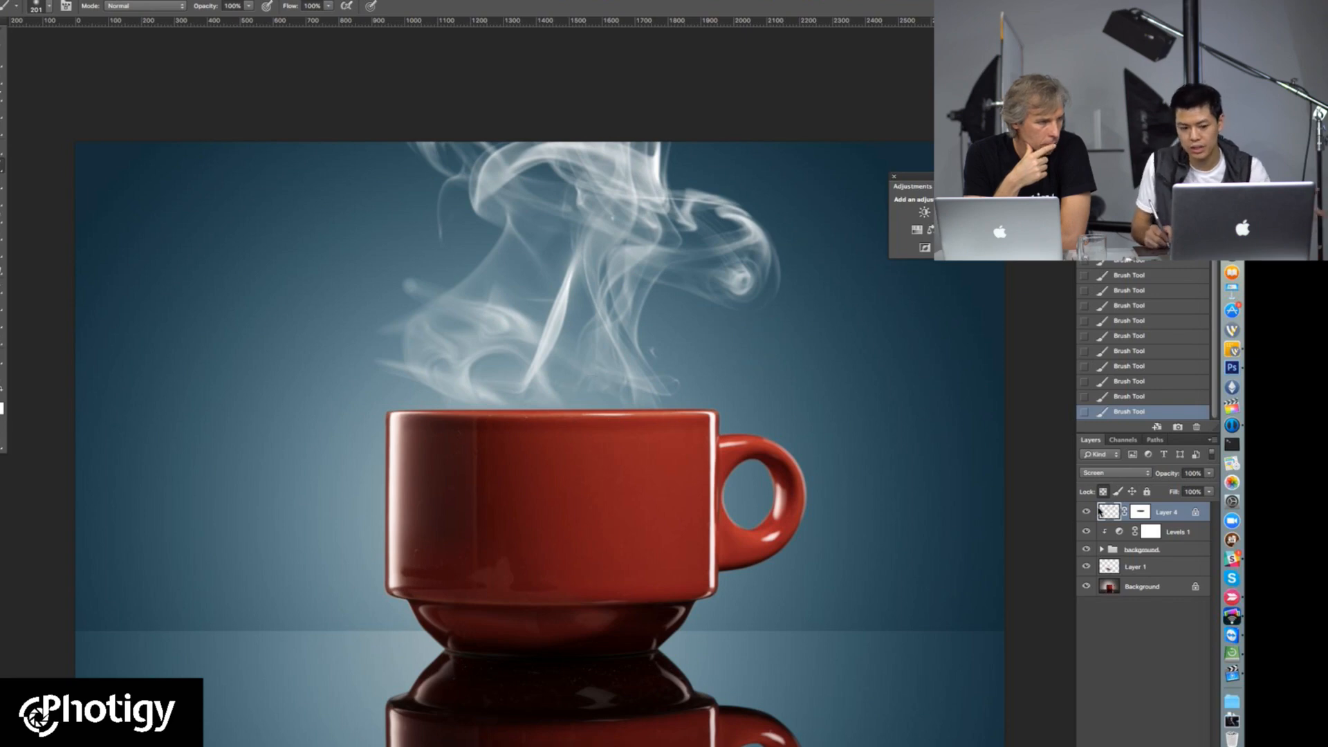
Step: Soften the steam further with the brush at 47% opacity and reduce Layer 4's opacity to about 69%
left_click(249, 8)
left_click(476, 261)
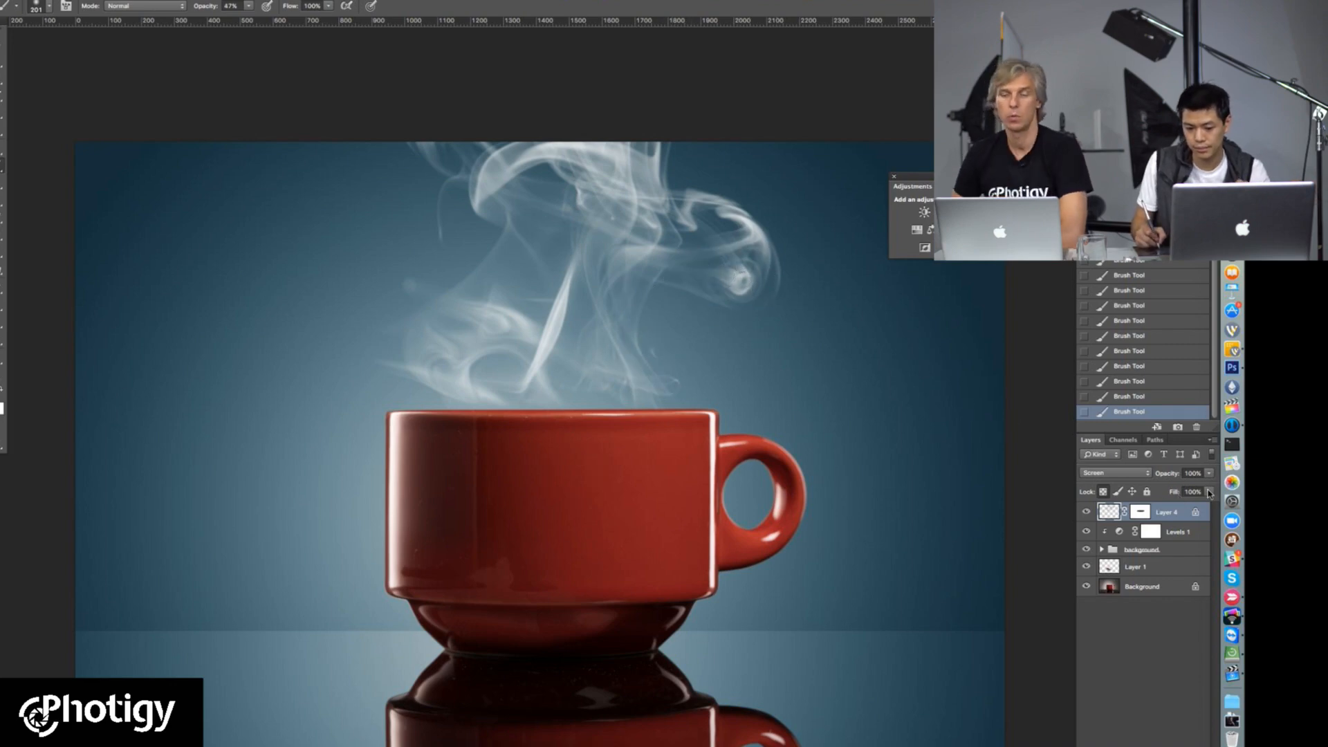
left_click_drag(1208, 476, 1186, 490)
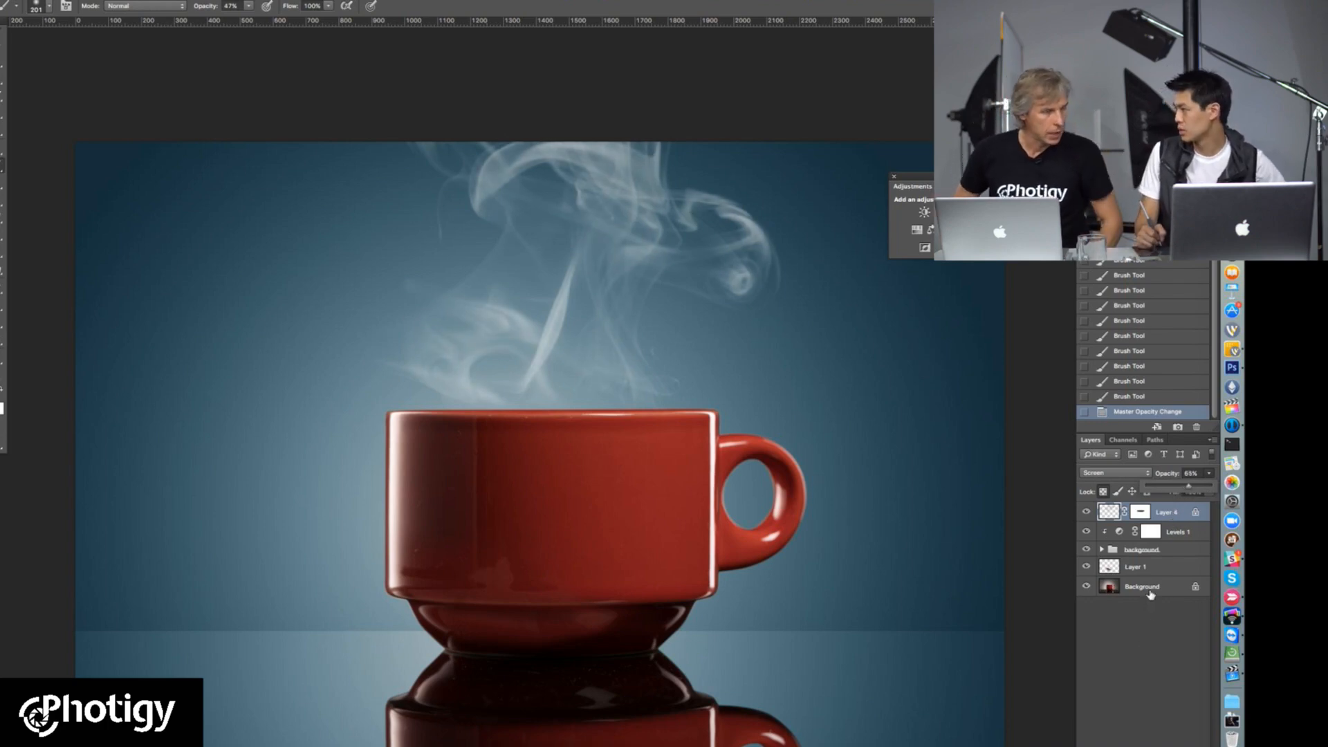
left_click(1168, 637)
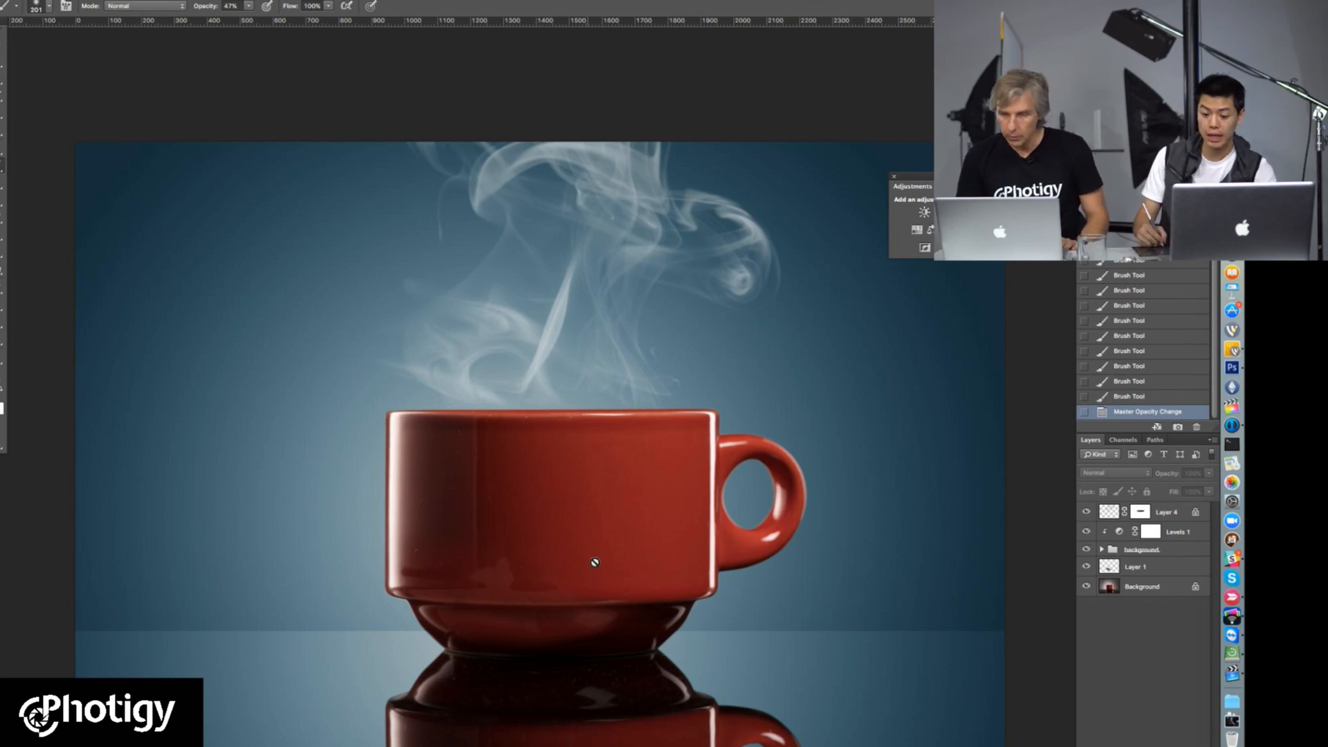
Step: Add a new empty layer above Layer 4 for retouching the cup's surface
key("super+alt+shift+n")
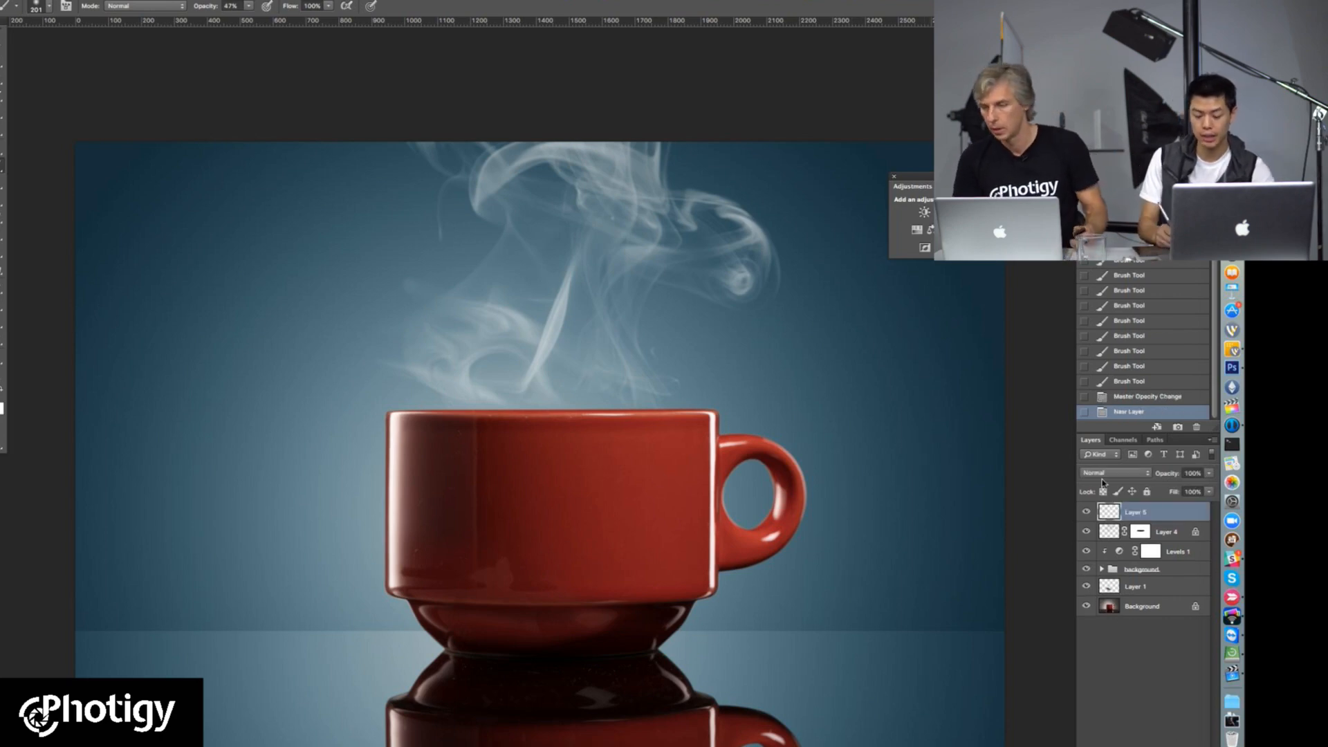
left_click(442, 496, "super")
left_click(443, 499, "super")
left_click_drag(504, 495, 439, 255)
left_click(445, 297, "alt")
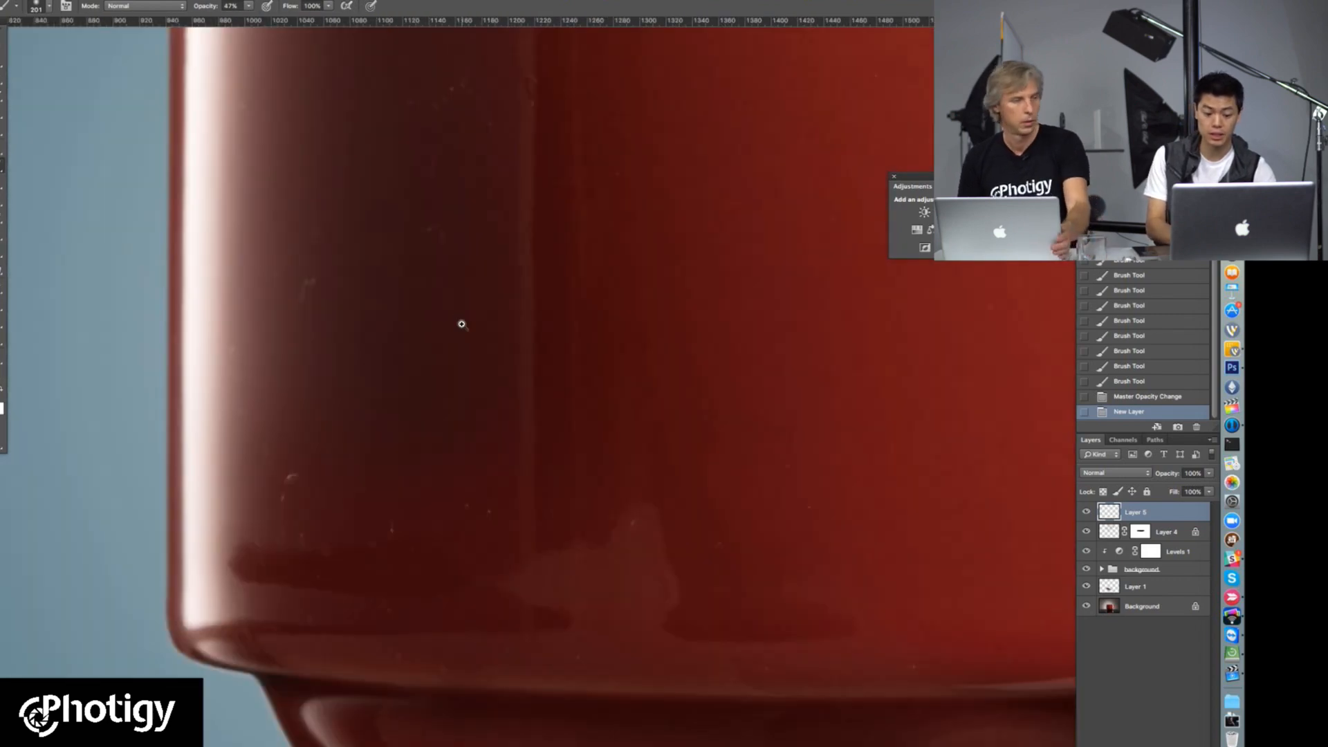
left_click_drag(498, 398, 492, 498)
Step: Choose the Healing Brush and give it a 21 px elliptical tip at 116° with 52% roundness
key("j")
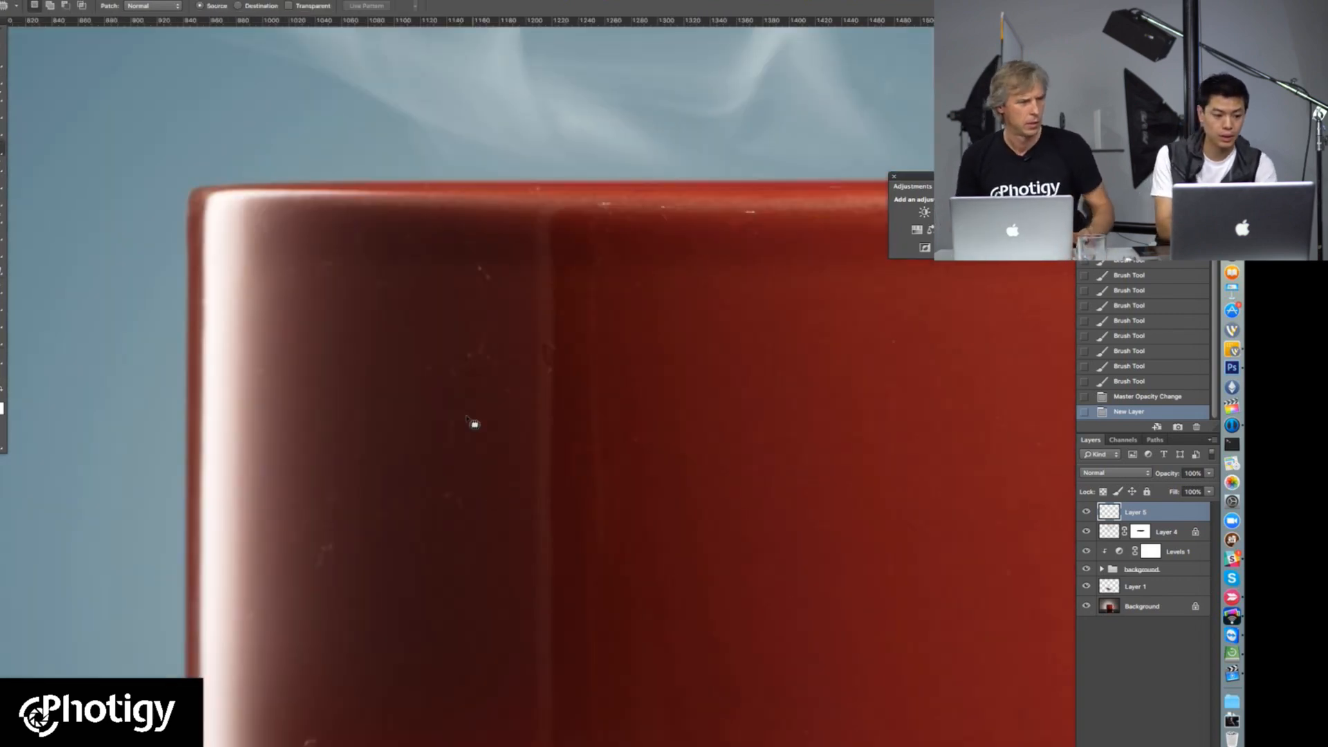
right_click(2, 157)
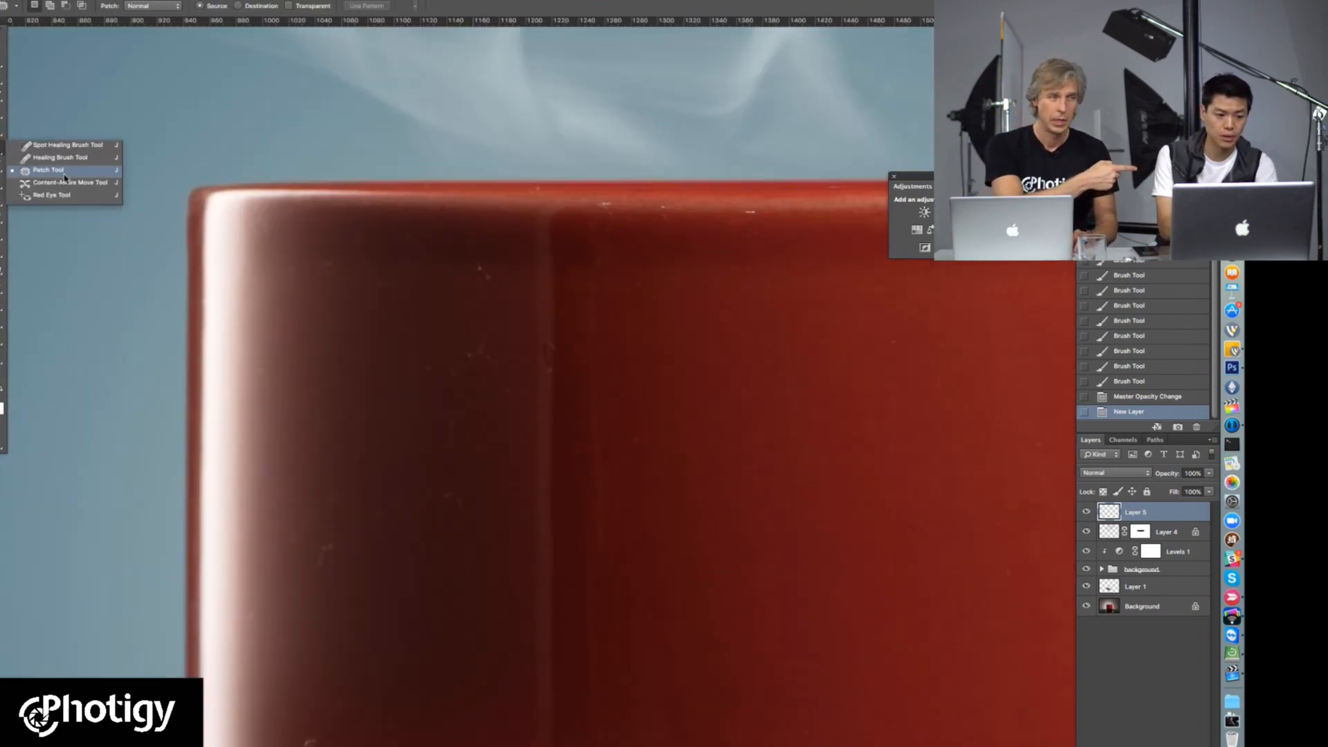
left_click(66, 160)
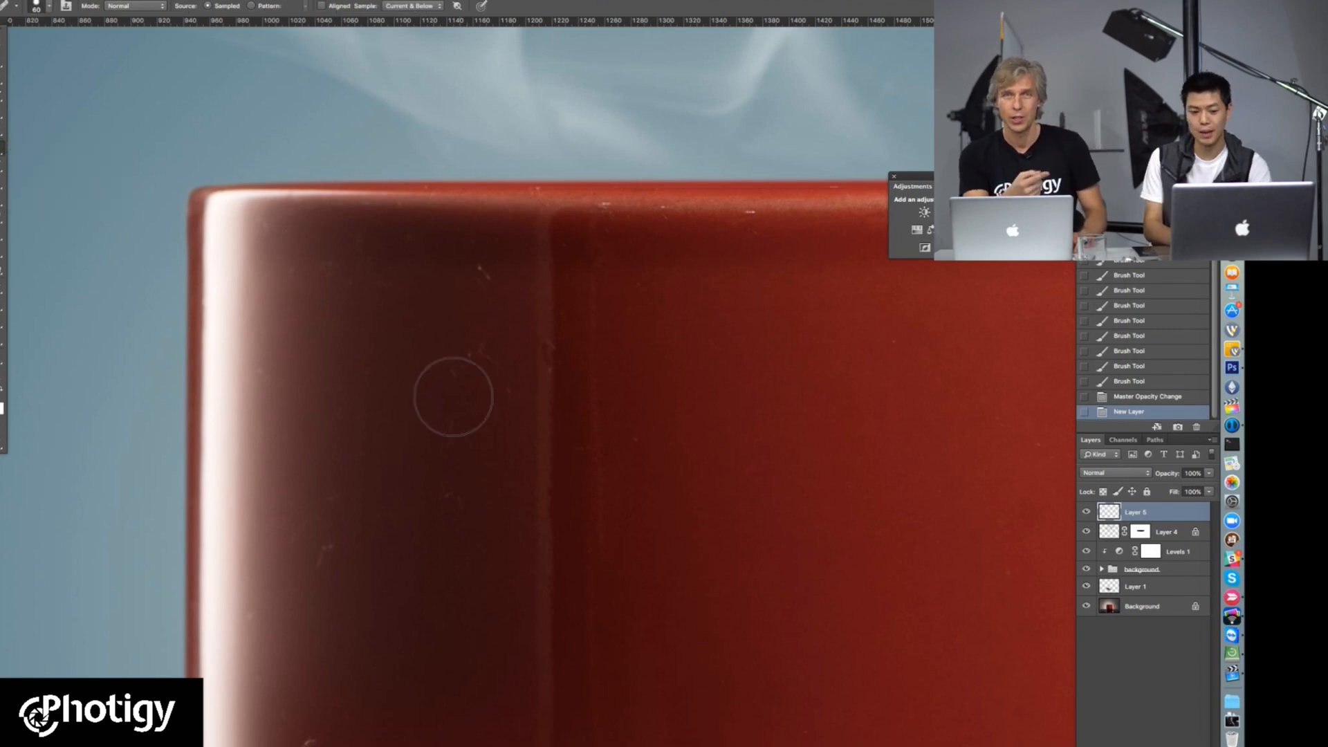
right_click(465, 399)
mouse_move(494, 541)
left_mouse_down()
mouse_move(490, 492)
mouse_move(485, 502)
left_mouse_up()
left_click_drag(498, 424, 489, 423)
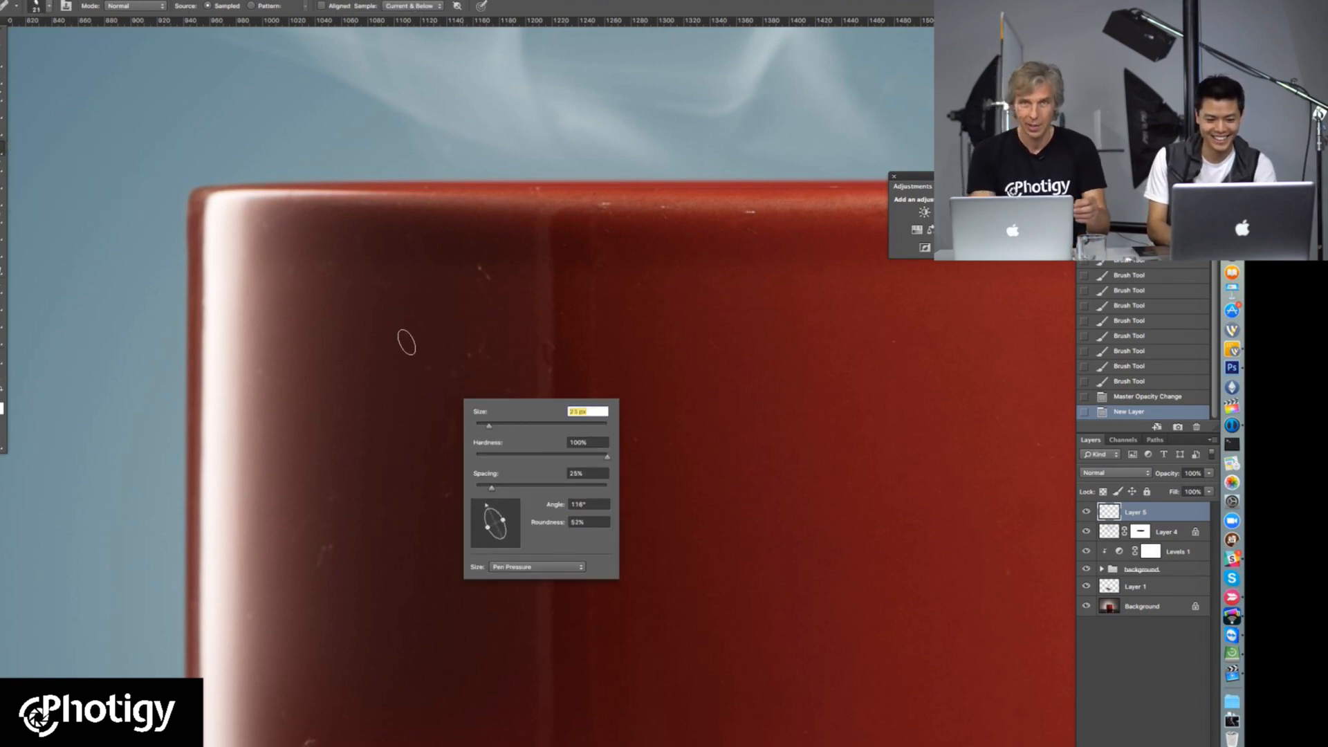
left_click(578, 346)
left_click(691, 249)
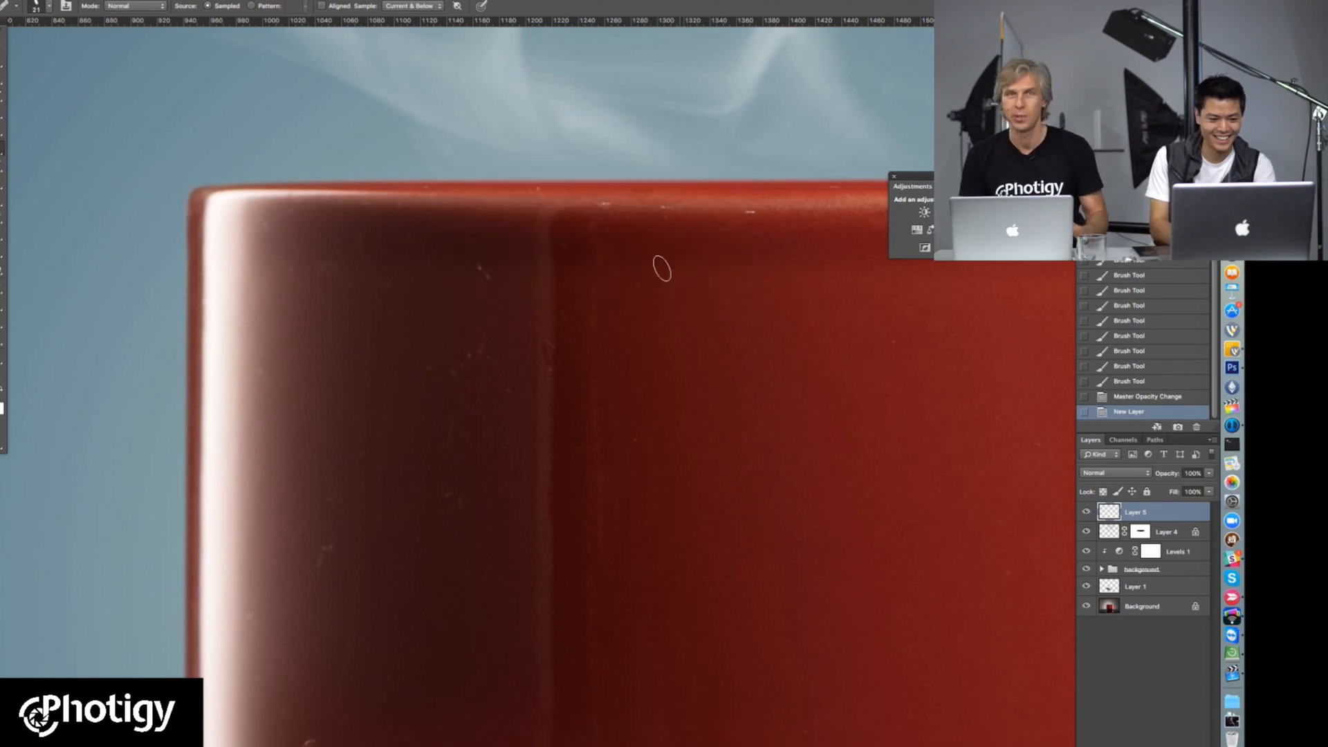
left_click(2, 148)
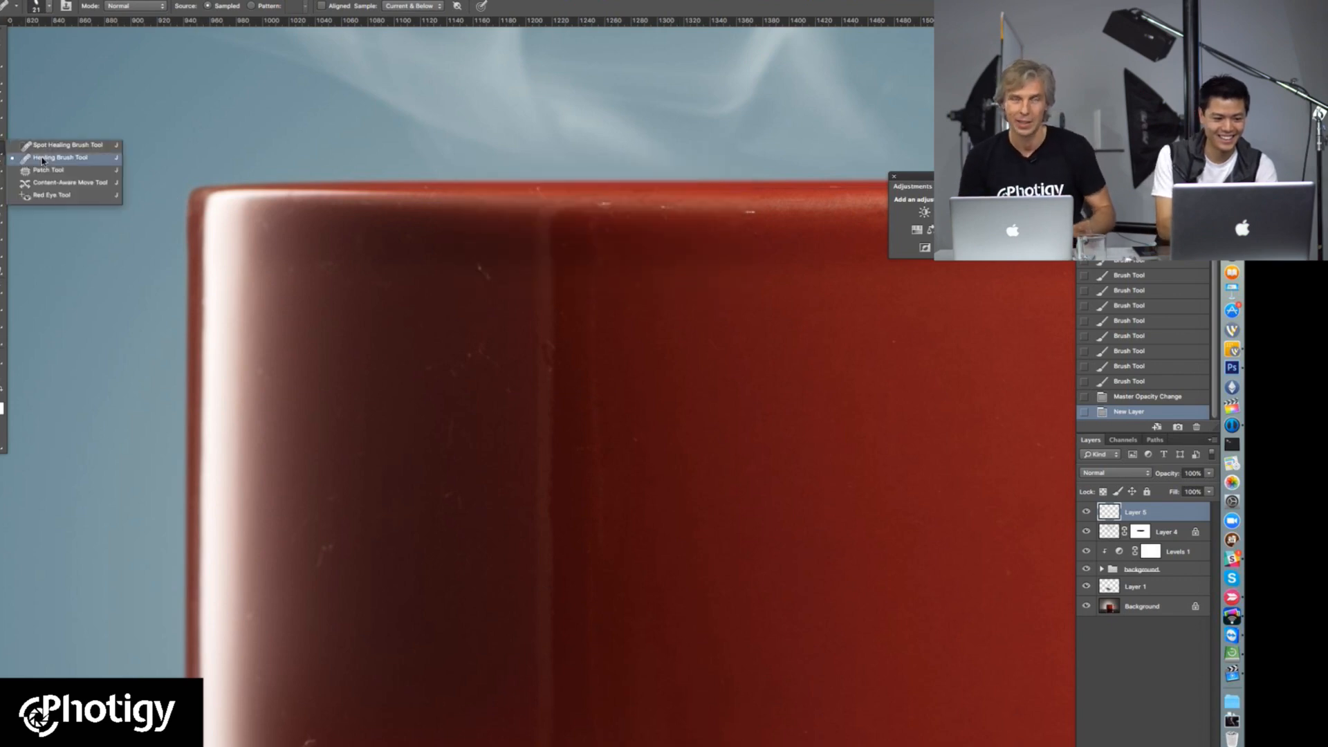
left_click(47, 163)
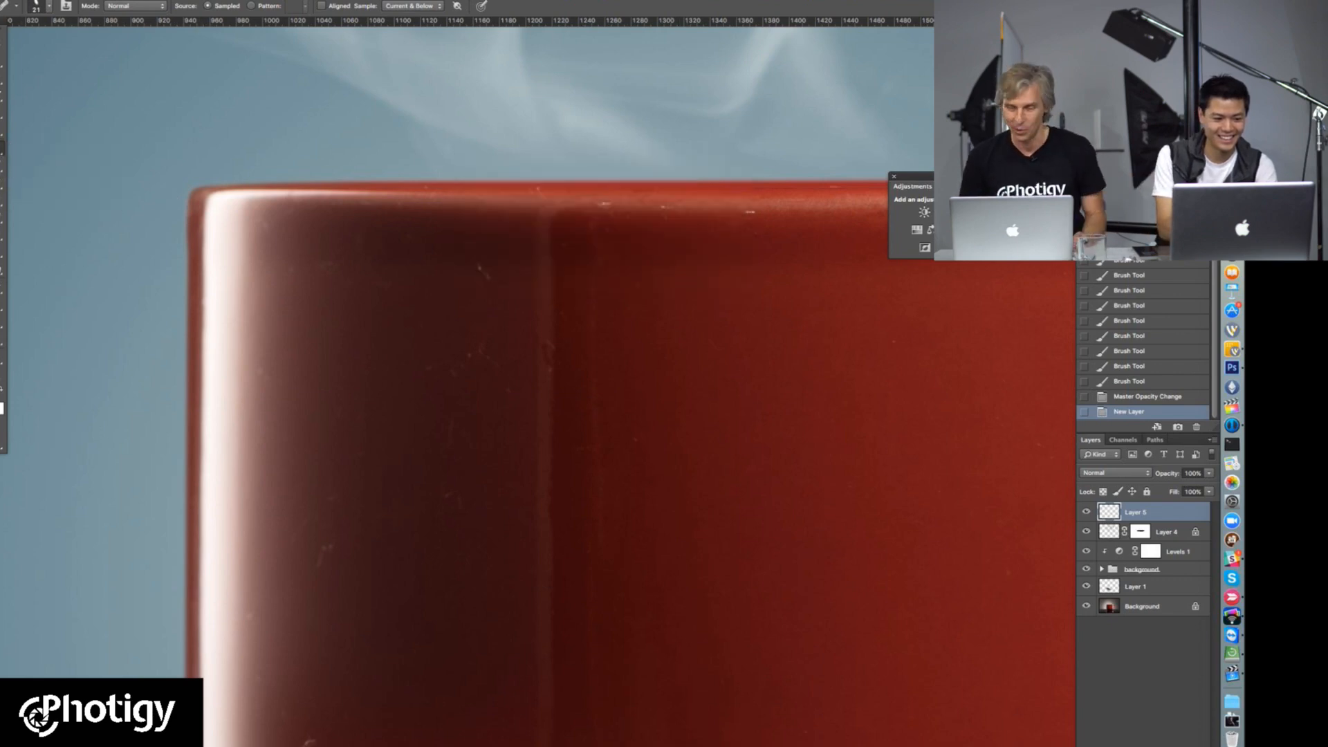
Step: Choose the Spot Healing Brush and give it an elliptical tip of about 19 px at 131° with 44% roundness
left_click(2, 148)
left_click(55, 146)
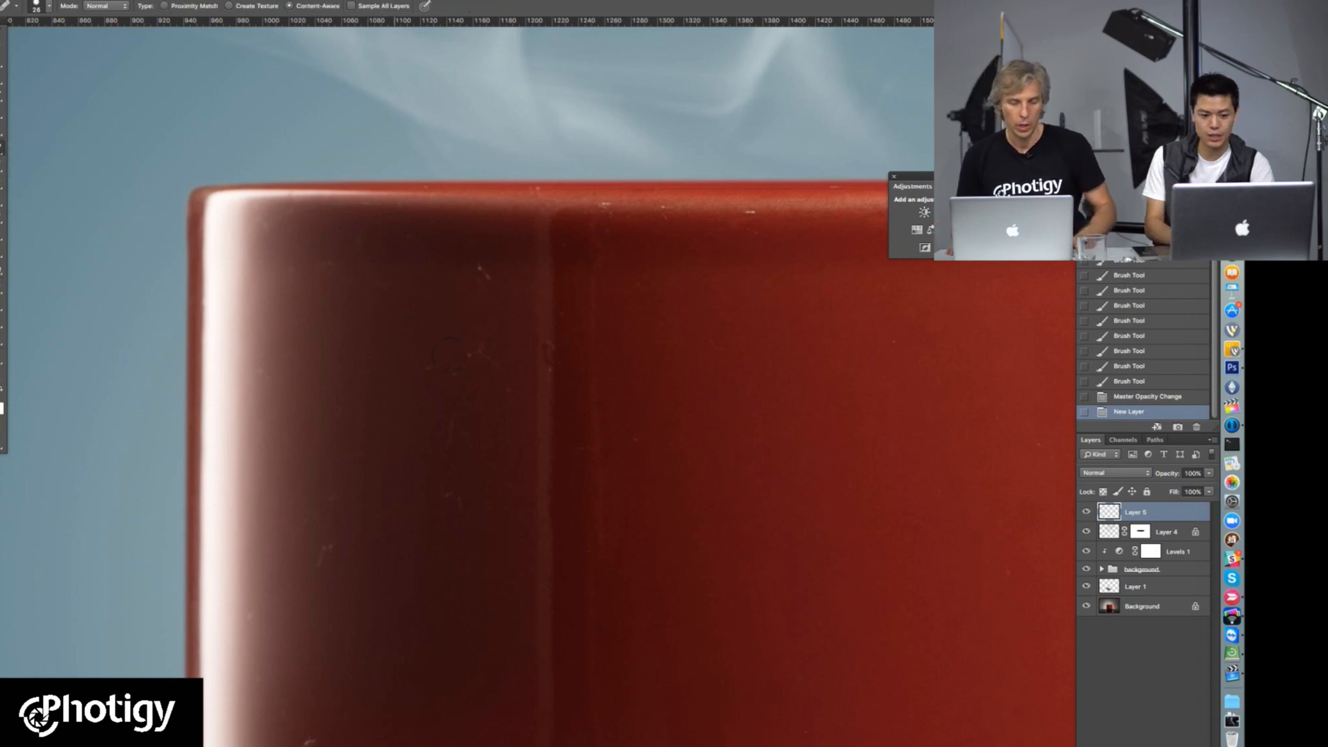
right_click(492, 363)
left_click_drag(531, 511, 510, 463)
left_click(522, 391)
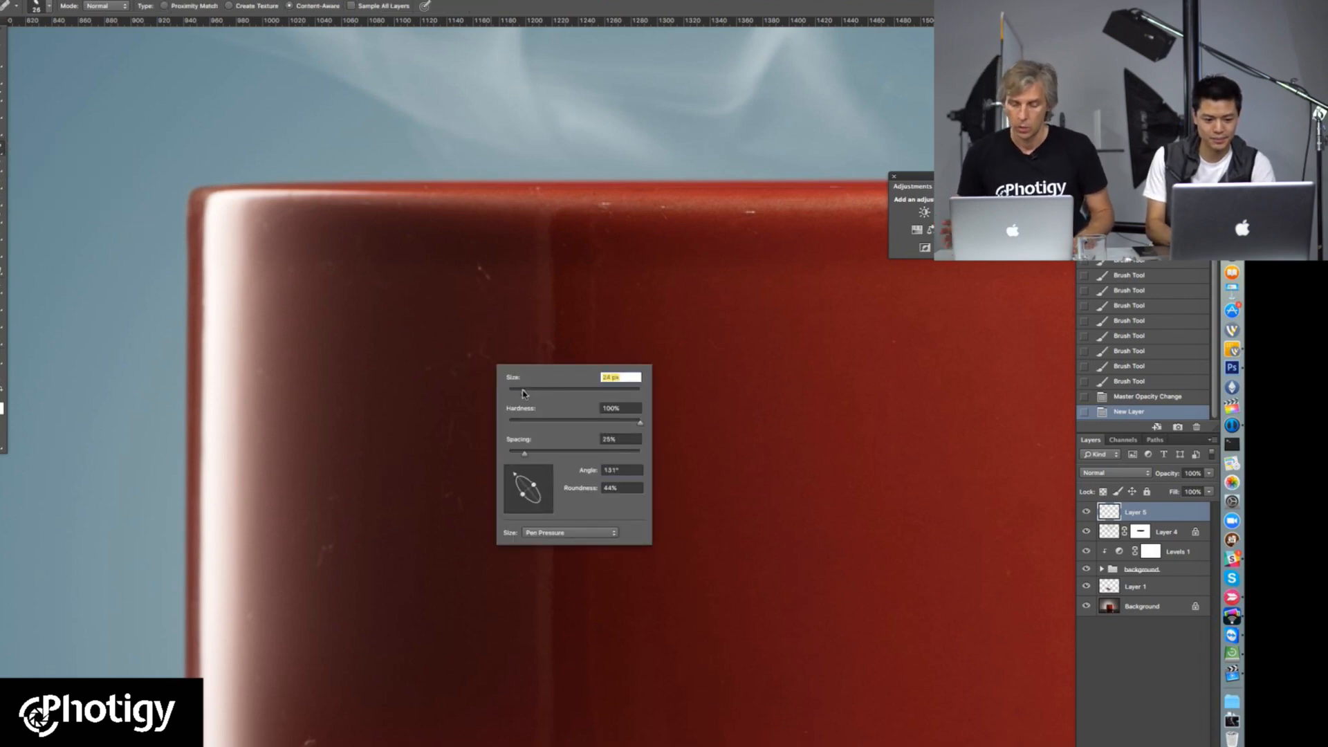
Step: Try the Spot Healing Brush on the upper left part of the cup and turn on Sample All Layers
left_click(537, 292)
left_click(515, 282, "alt")
left_click(684, 266)
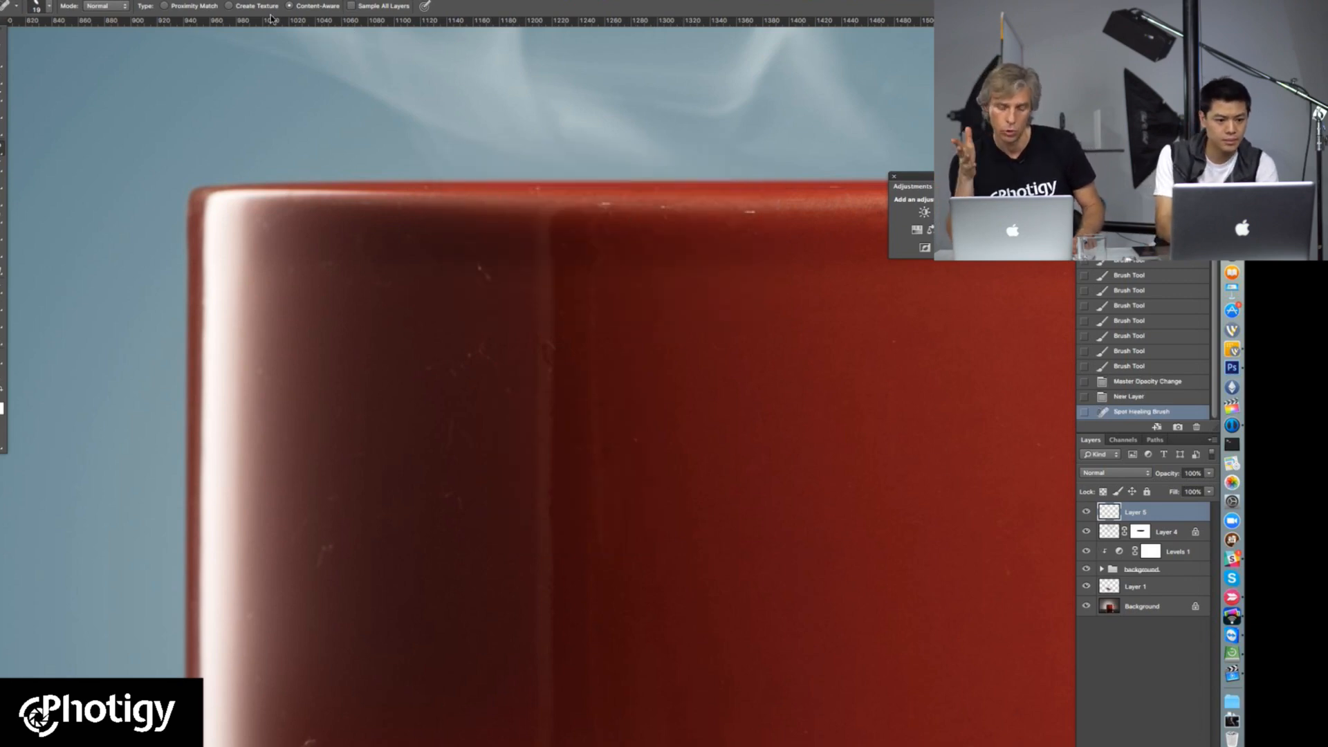
left_click(374, 7)
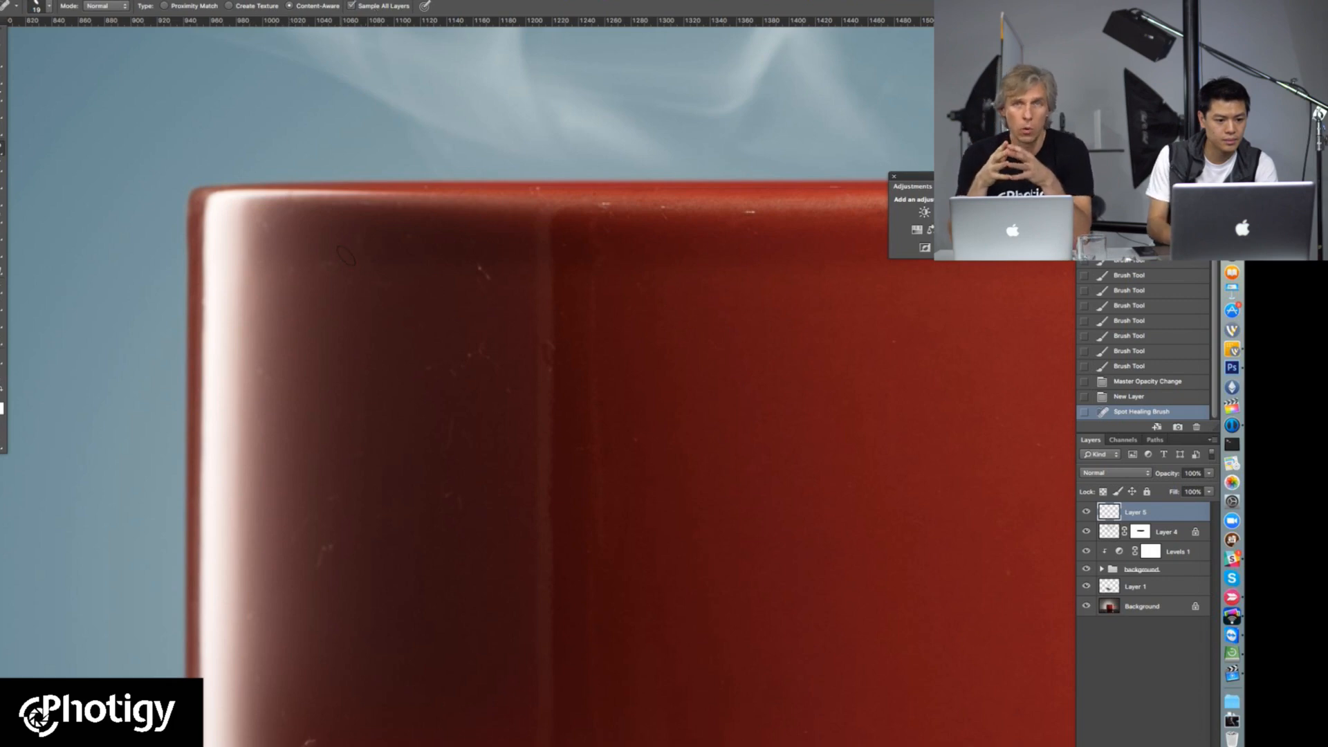
left_click(601, 220, "alt")
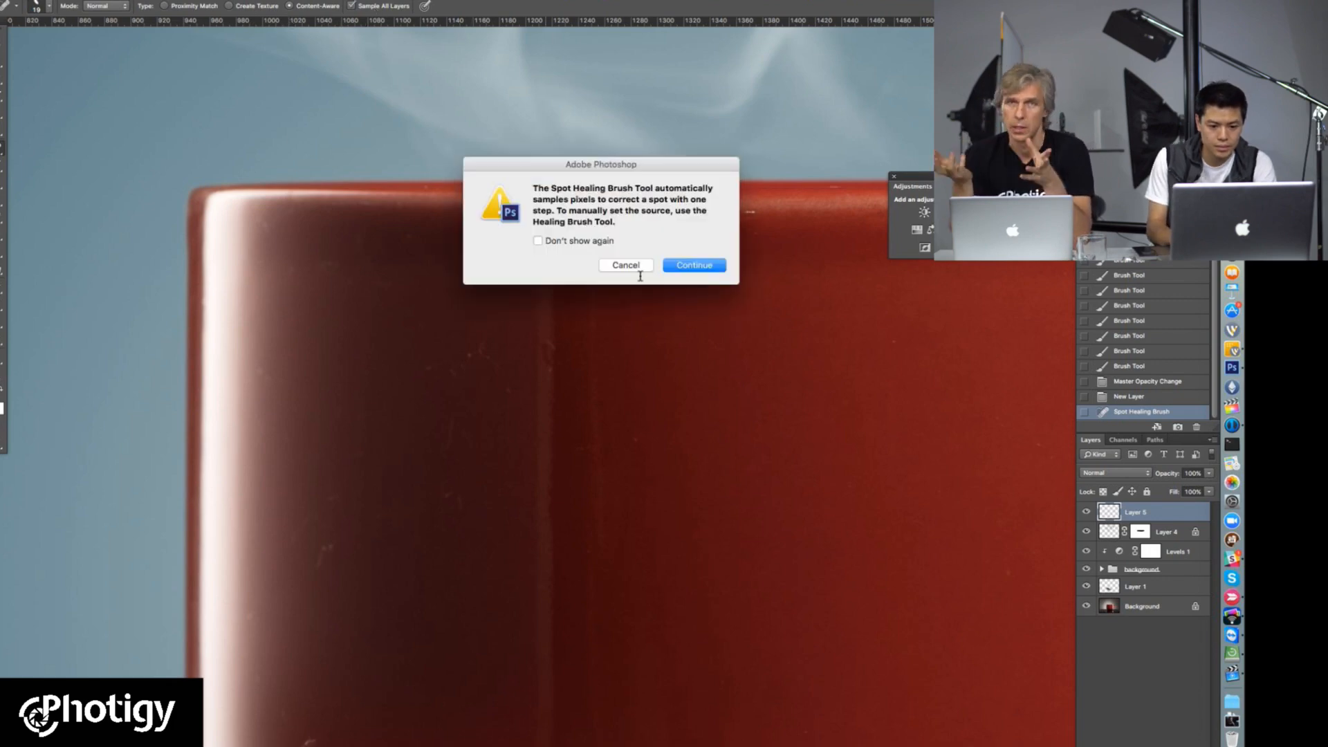
left_click(690, 265)
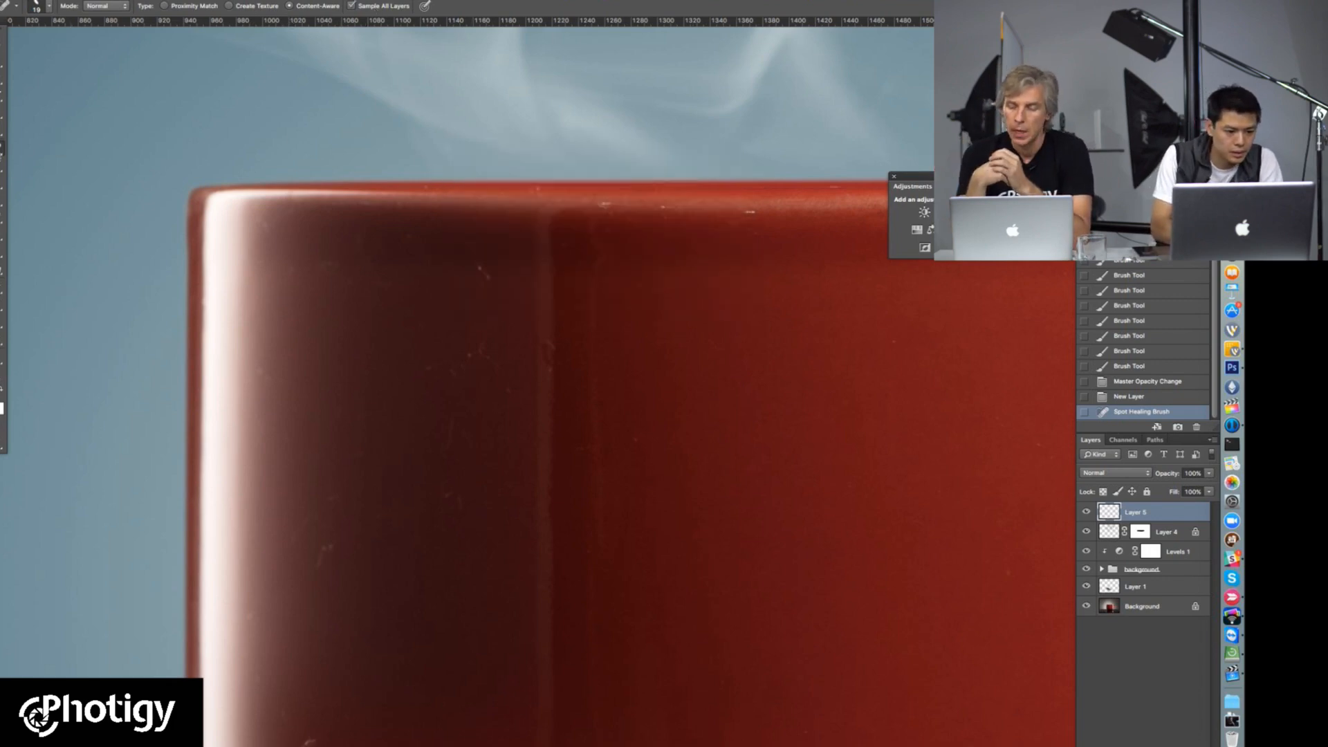
Step: Heal the scratches on the cup's dark upper left area with the Healing Brush, sampling clean surface nearby
right_click(1, 150)
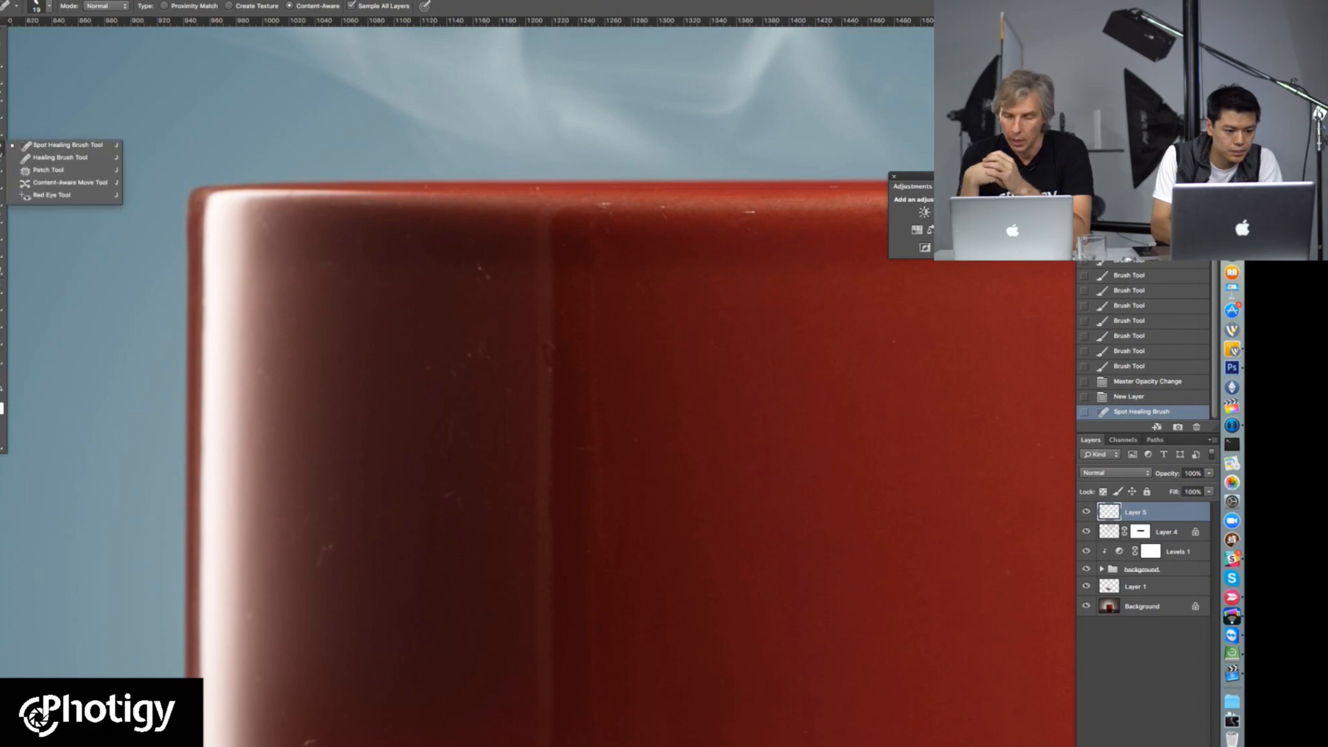
left_click(54, 160)
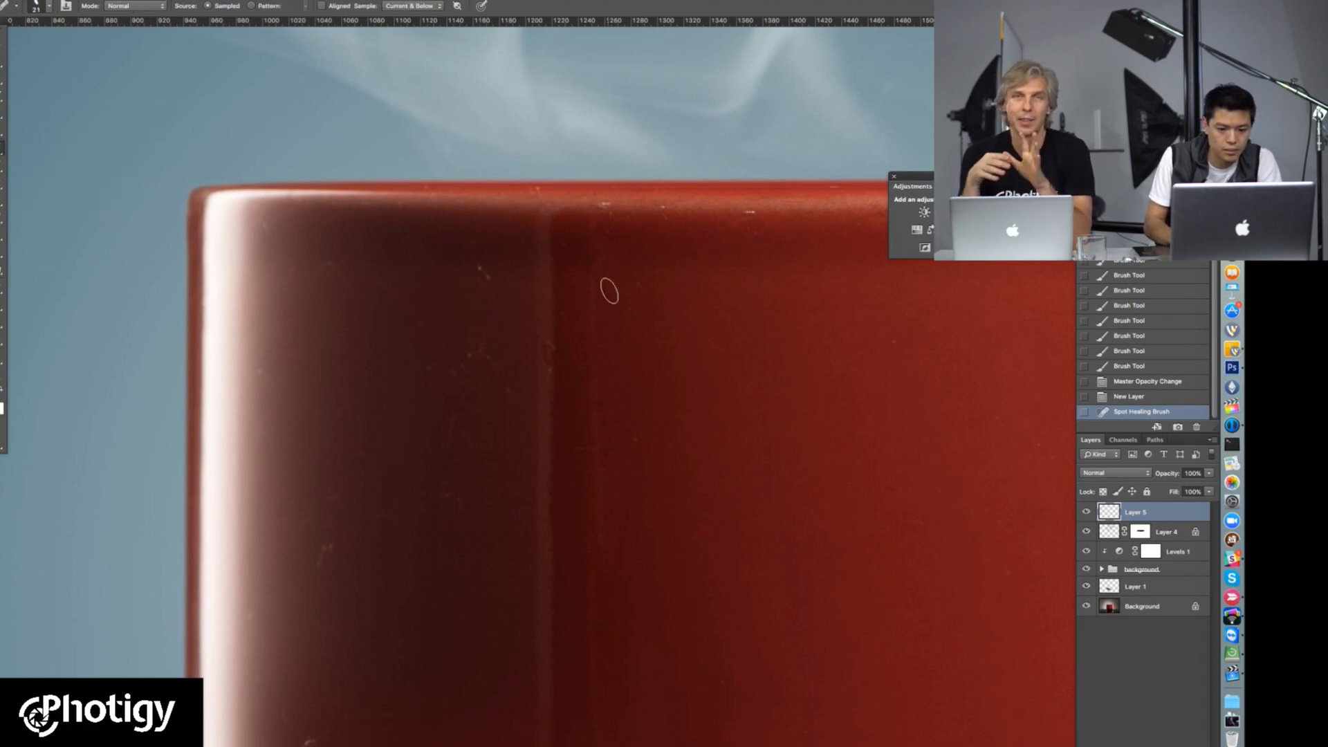
left_click(511, 298, "alt")
left_click(486, 272)
left_click(487, 301)
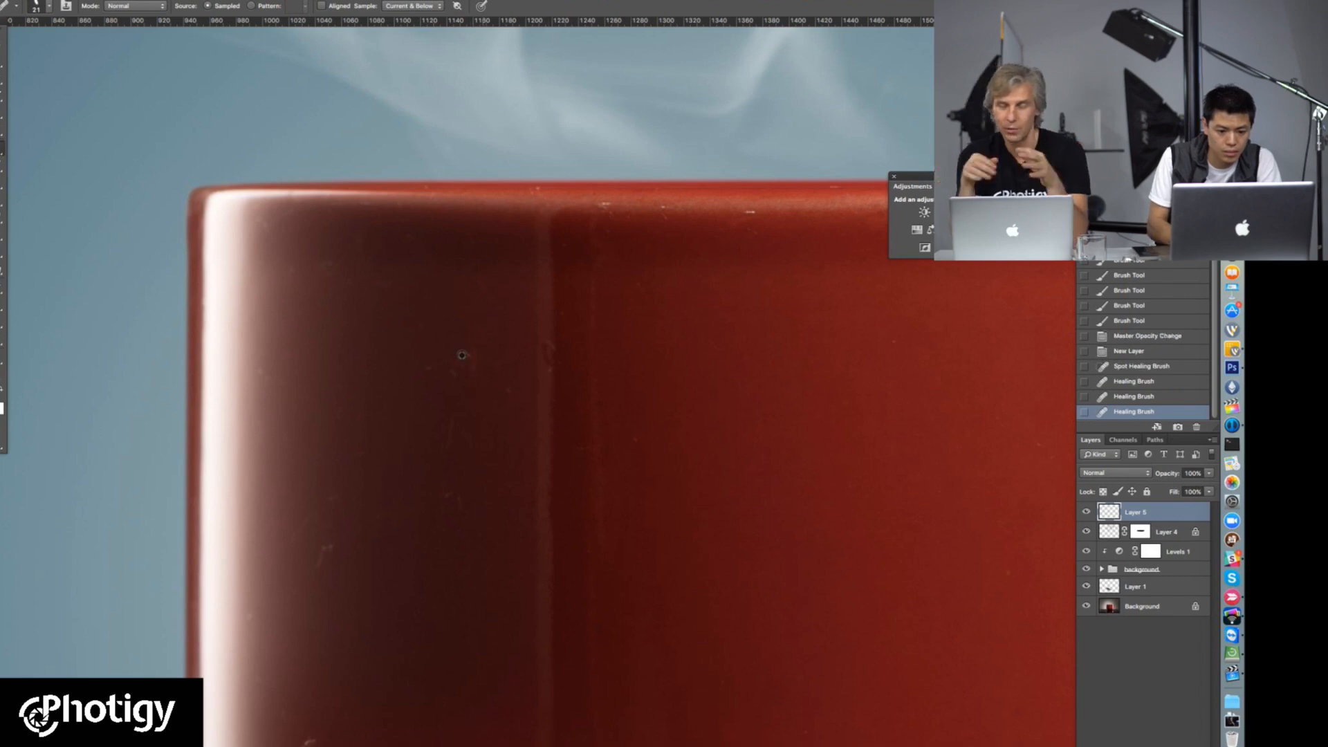
left_click(478, 400)
left_click(467, 371)
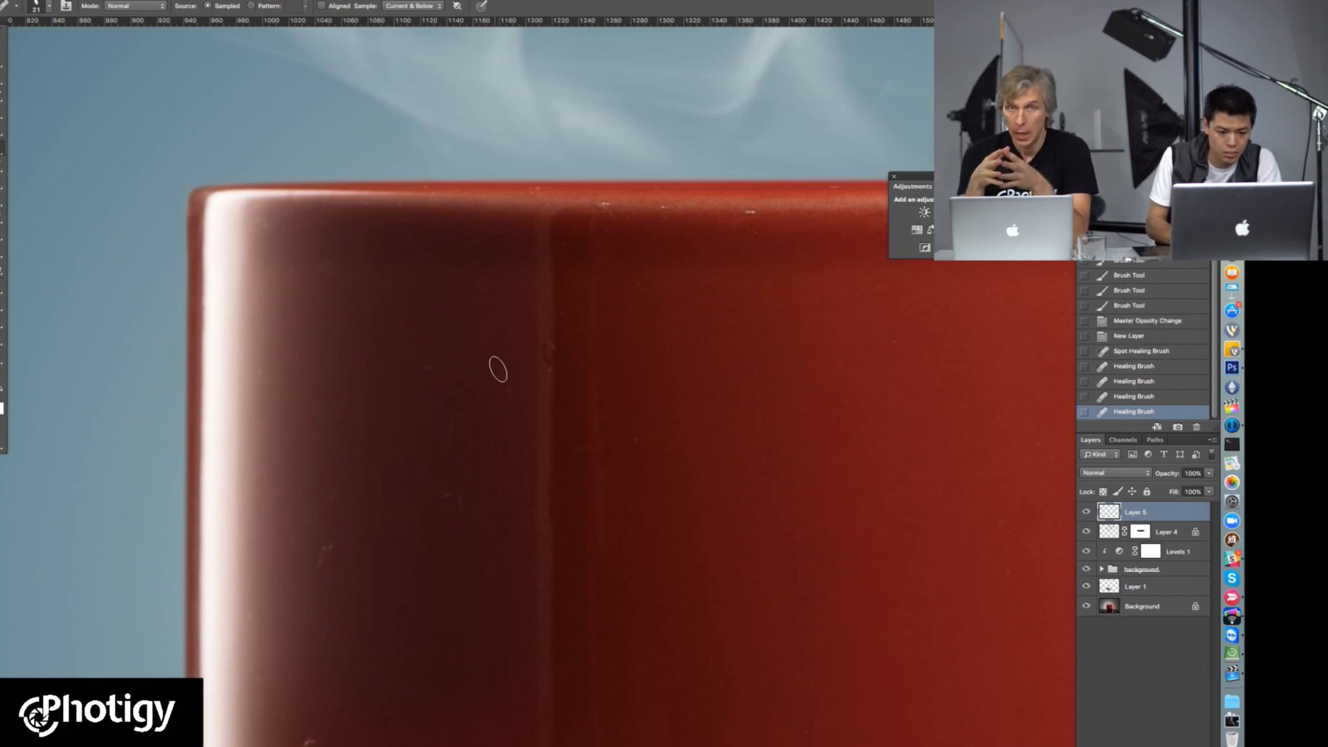
left_click(428, 368)
left_click_drag(424, 351, 521, 372)
left_click(474, 354, "alt")
left_click(474, 352, "alt")
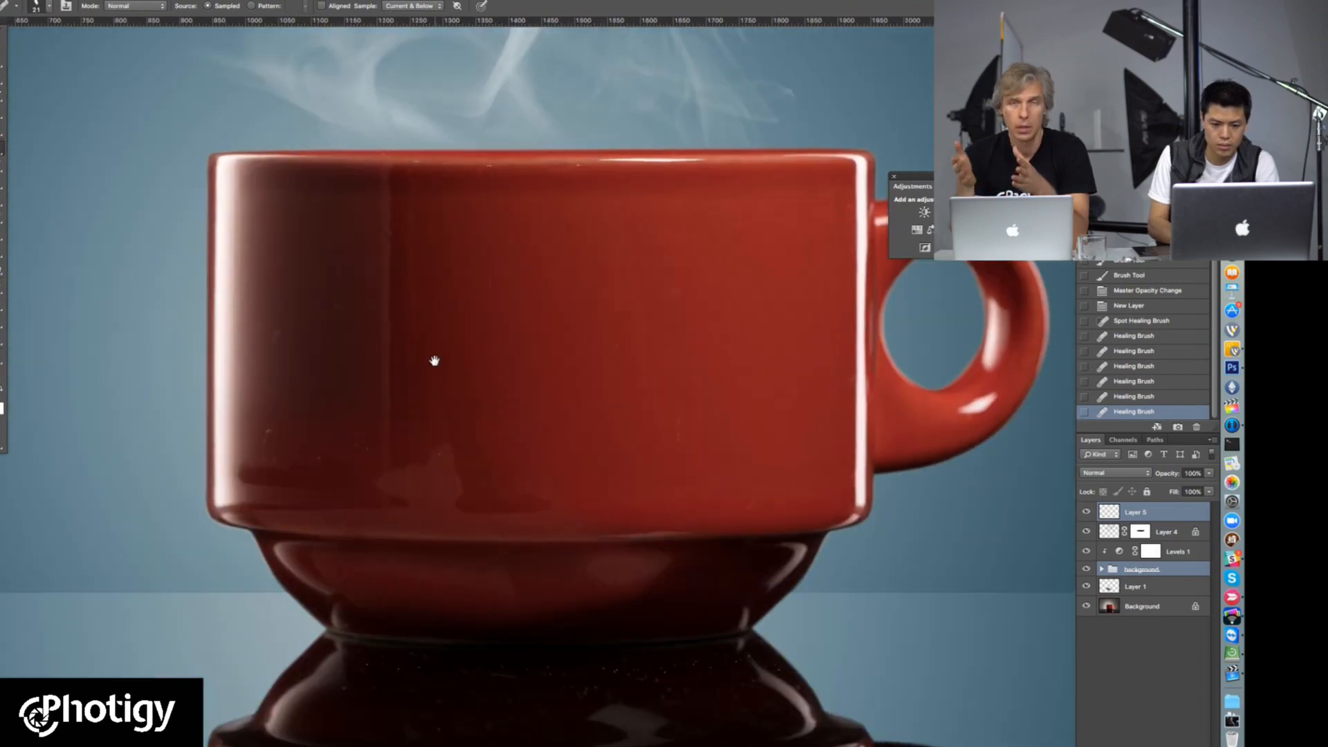
Step: Copy the merged image of the whole canvas and paste it as a new layer above all others
left_click_drag(436, 359, 430, 423)
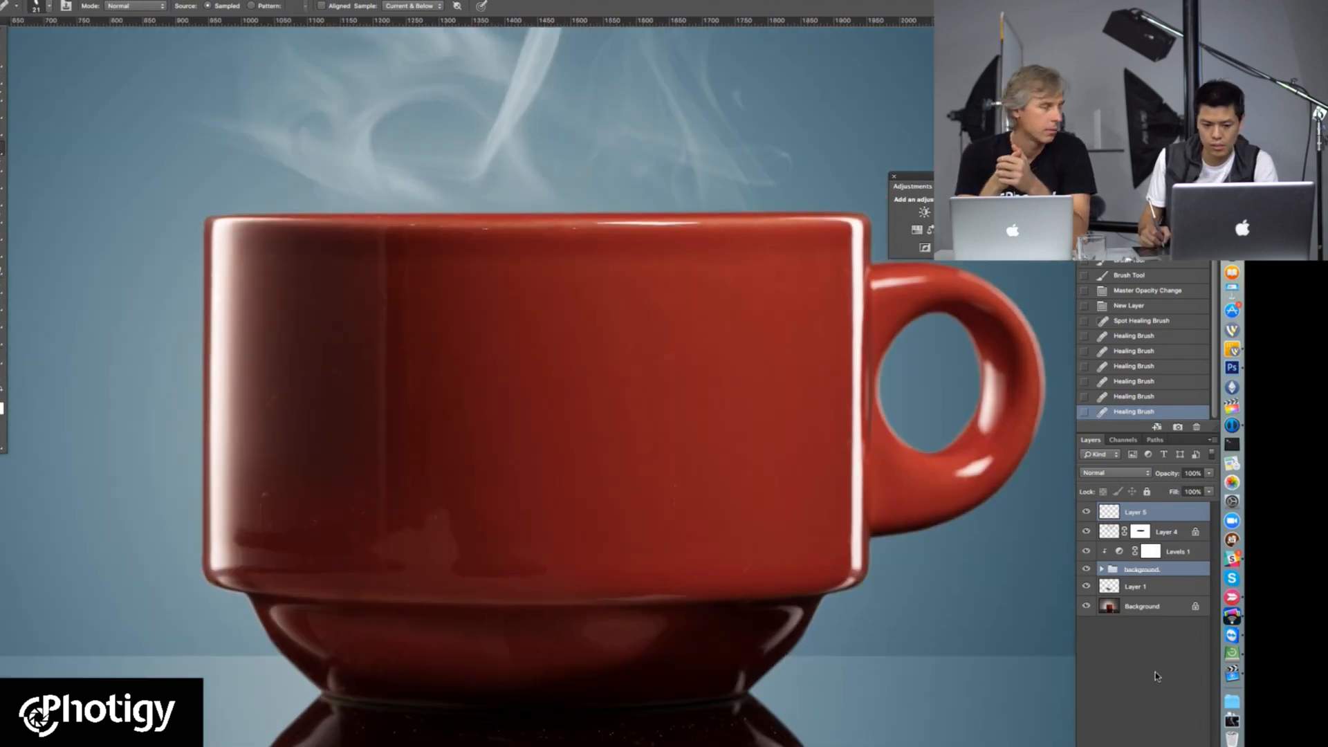
left_click(1096, 538)
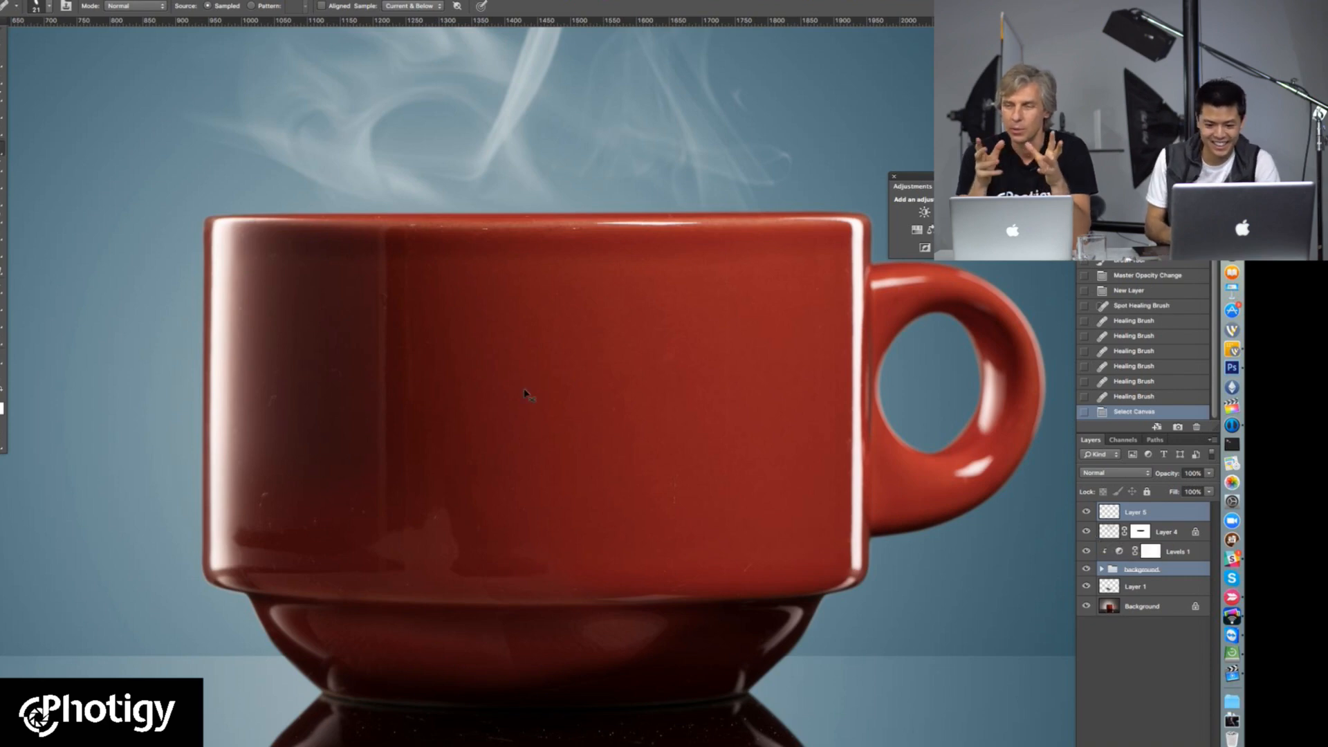
key("super+space")
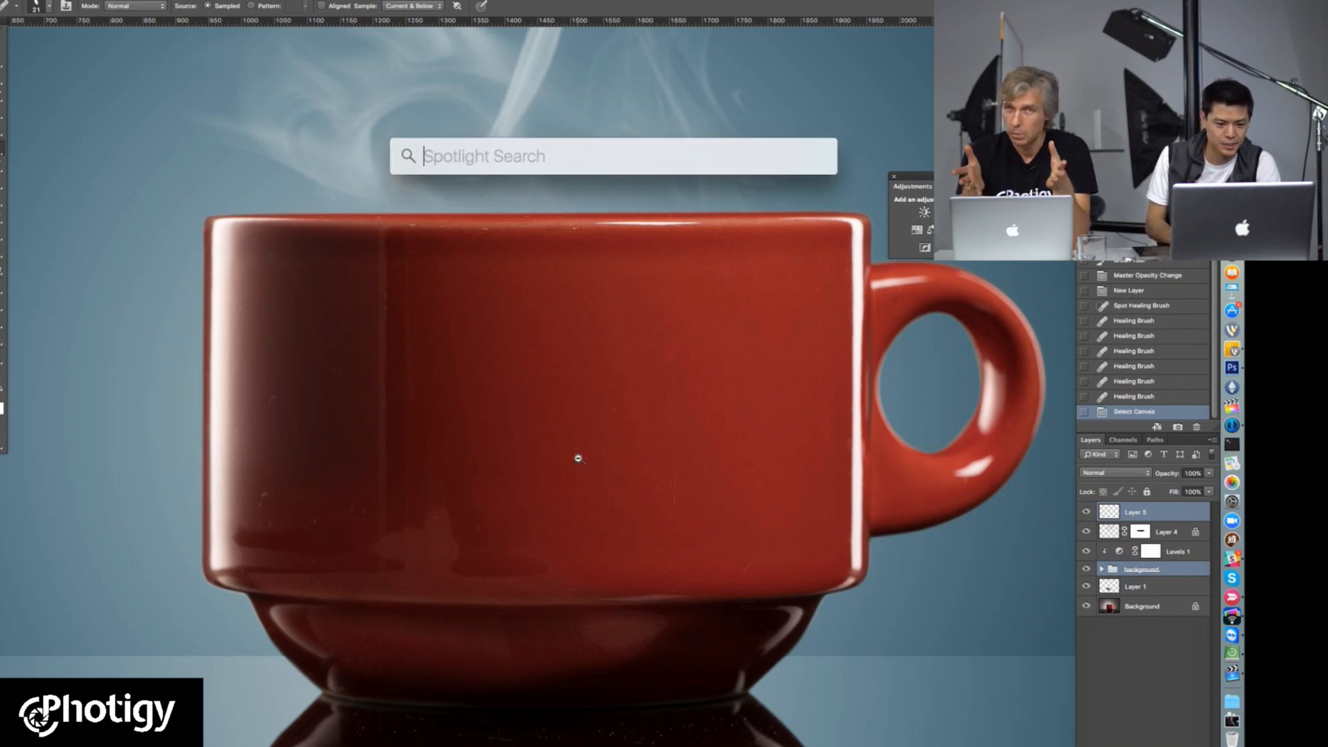
left_click(578, 459, "alt")
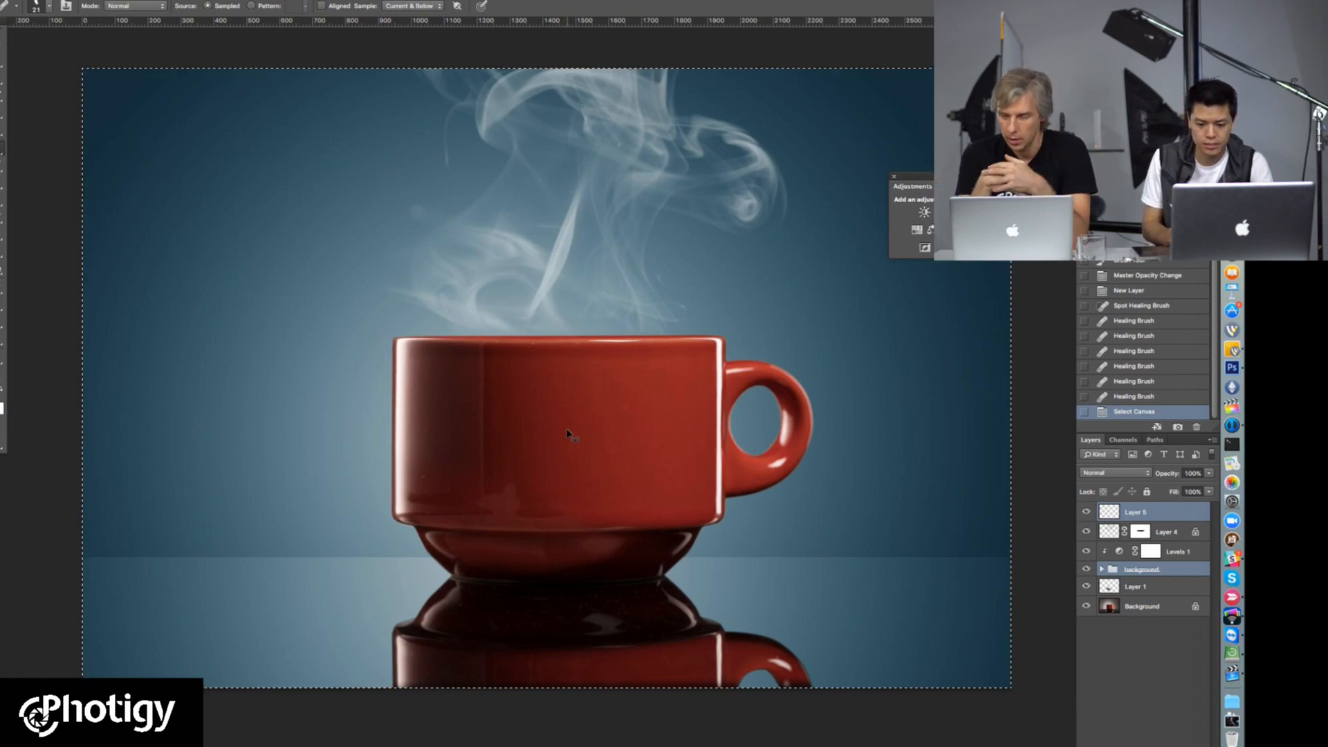
key("super+v")
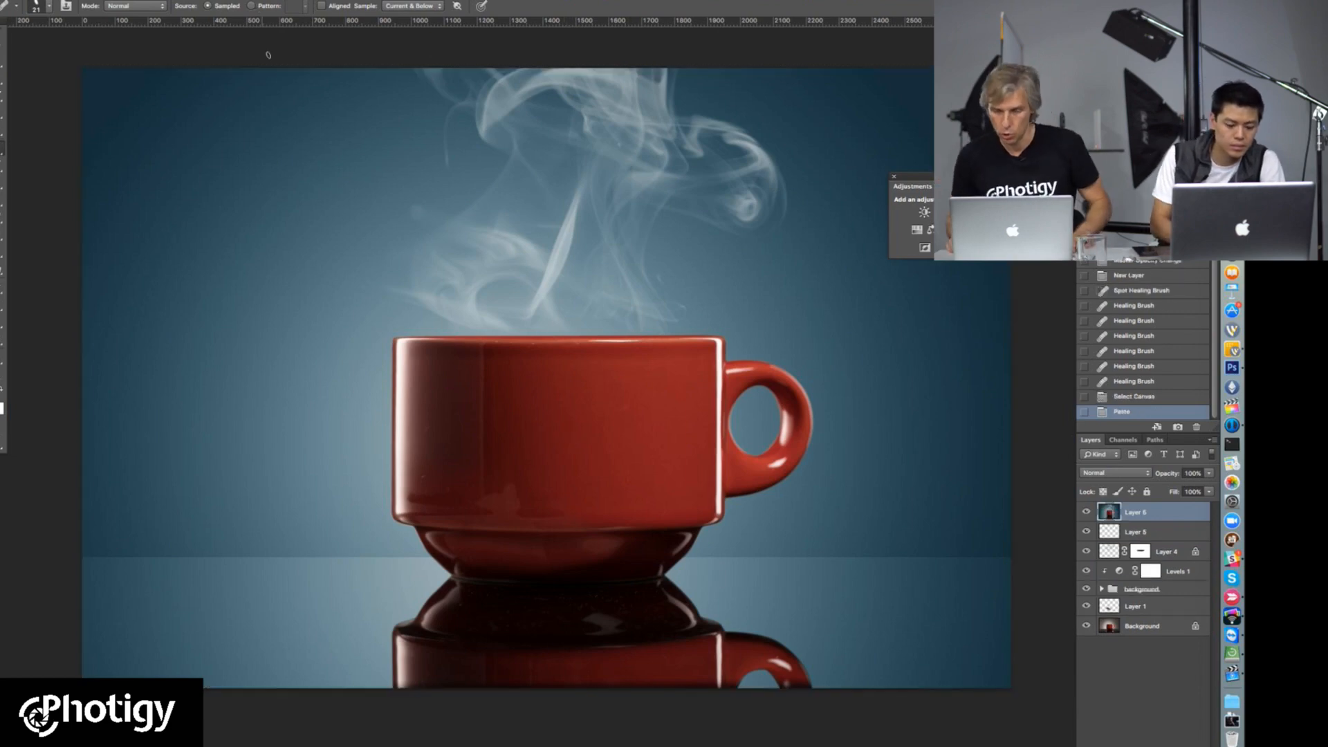
Step: Examine the cup's surface blemishes up close on the pasted merged layer
left_click(449, 360, "alt+super")
left_click(450, 359, "alt+super")
left_click(480, 384, "super")
left_click(482, 387, "super")
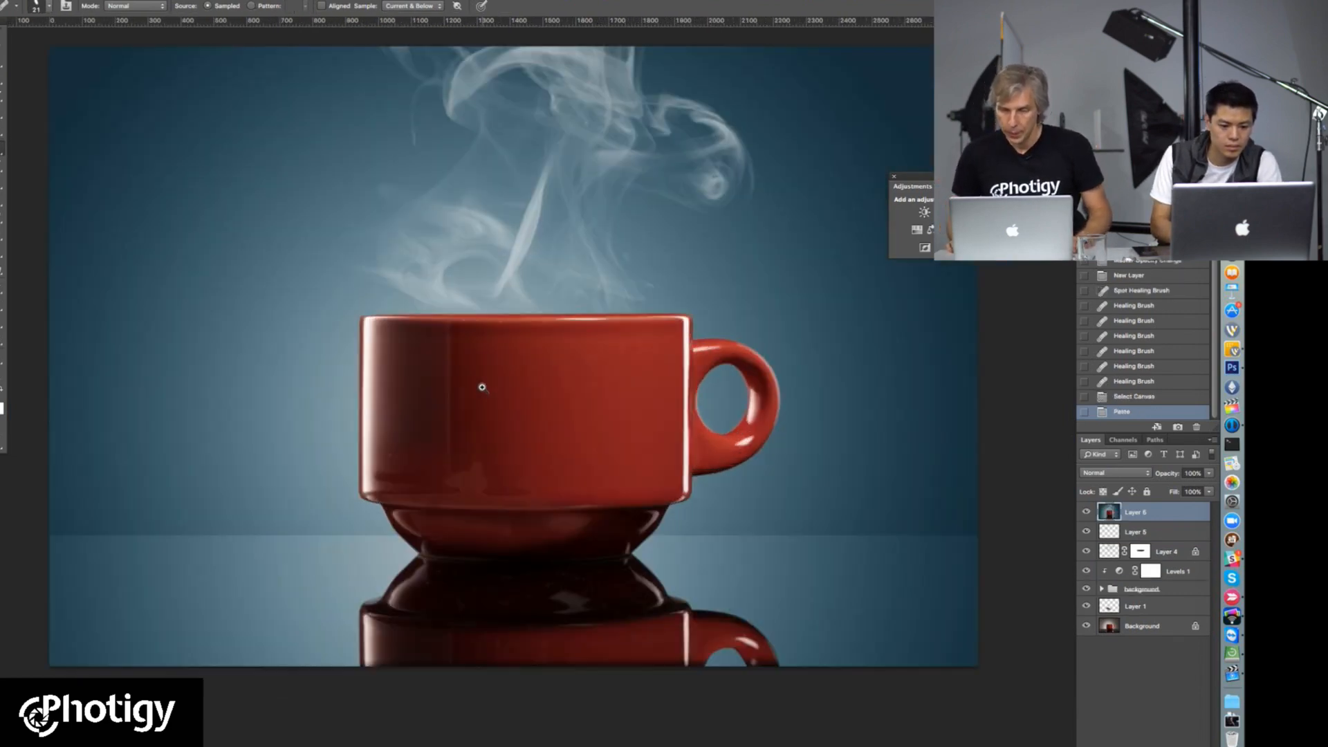
left_click(482, 386, "super")
left_click(481, 386, "super")
left_click(477, 387, "super")
left_click(477, 400, "alt+super")
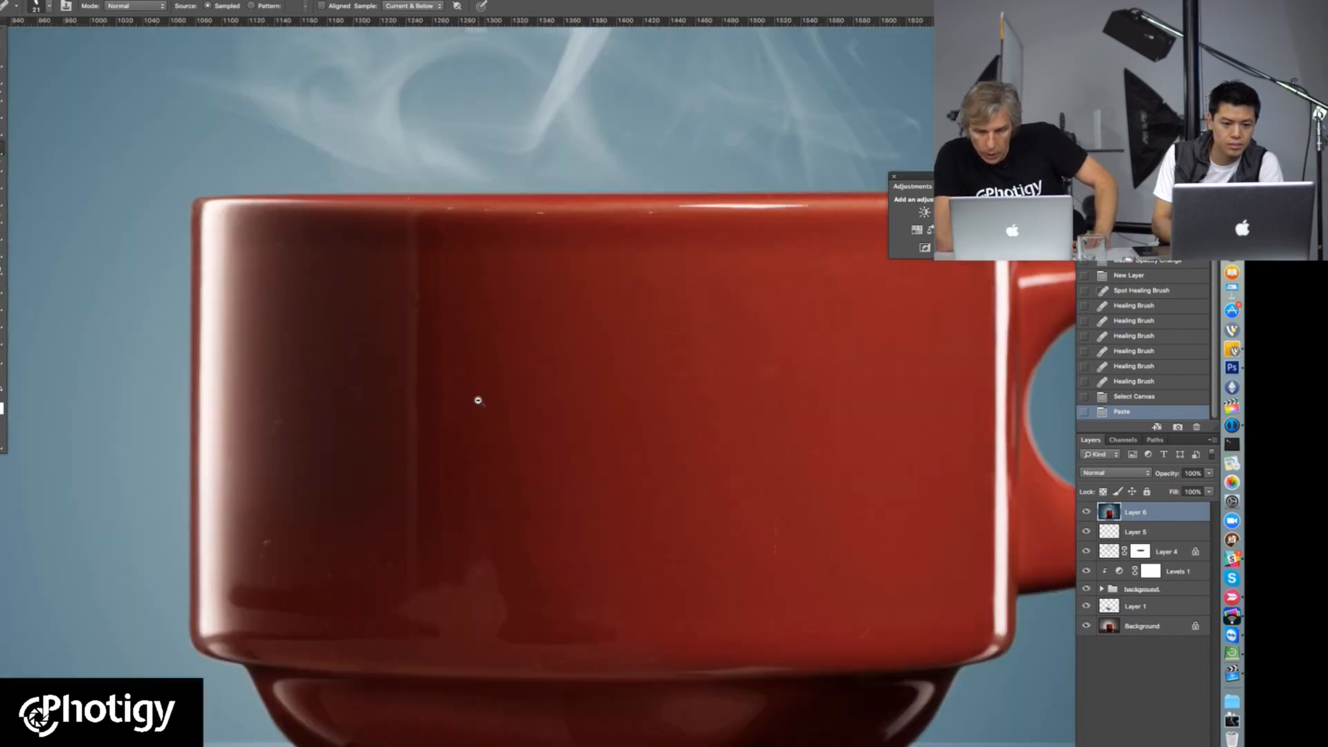
left_click(477, 400, "alt+super")
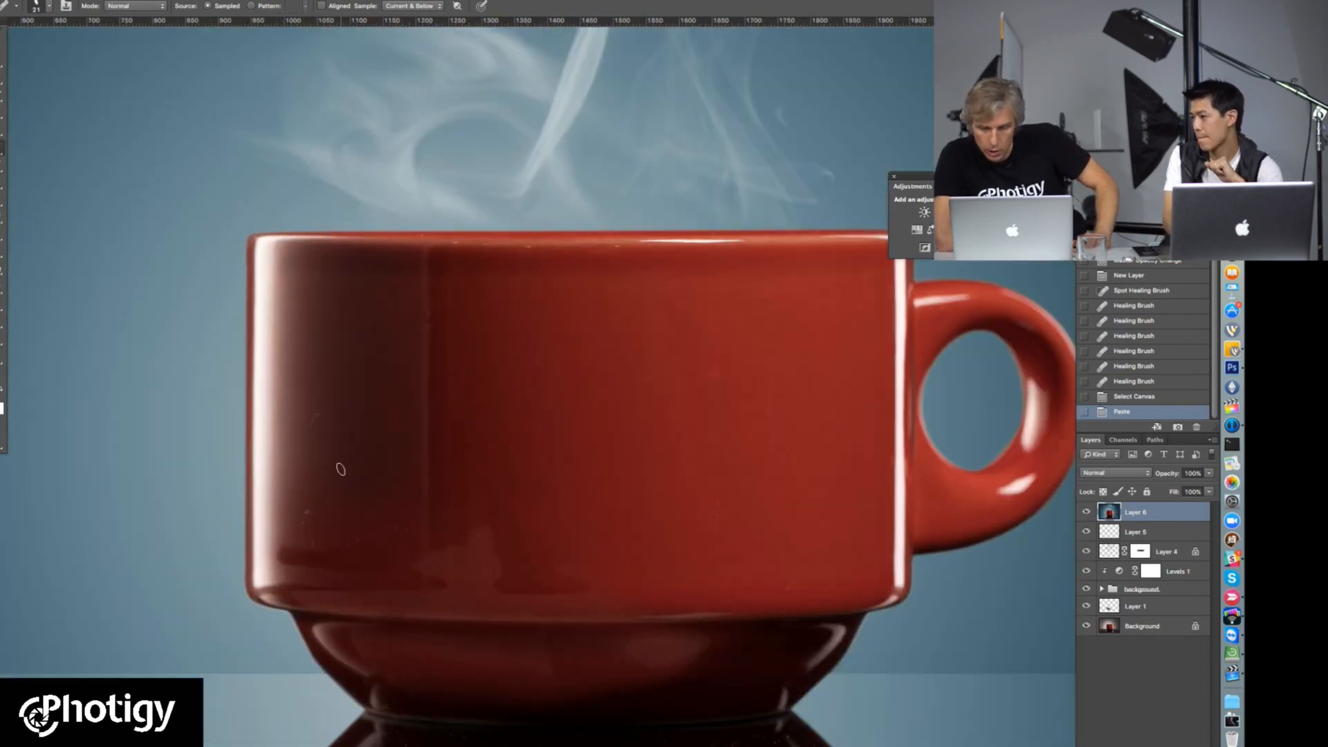
left_click(294, 0)
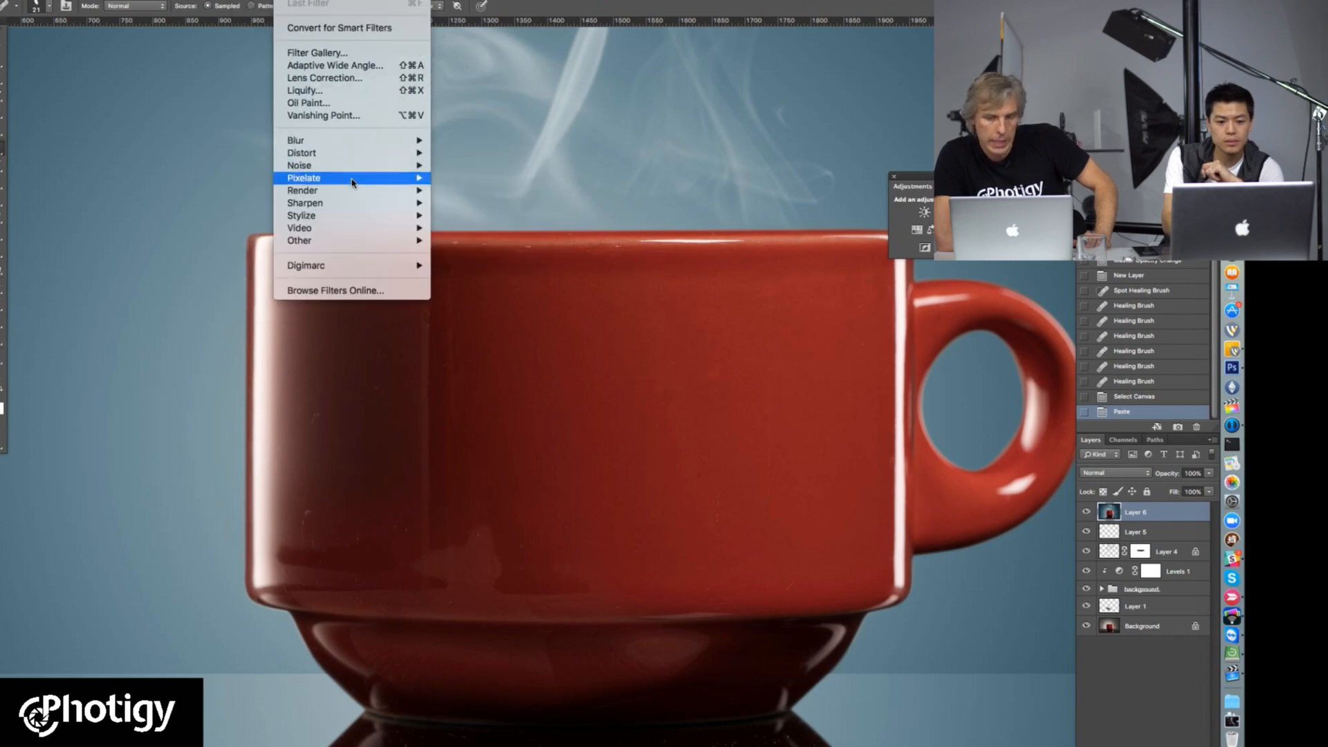
mouse_move(356, 140)
left_click(731, 16)
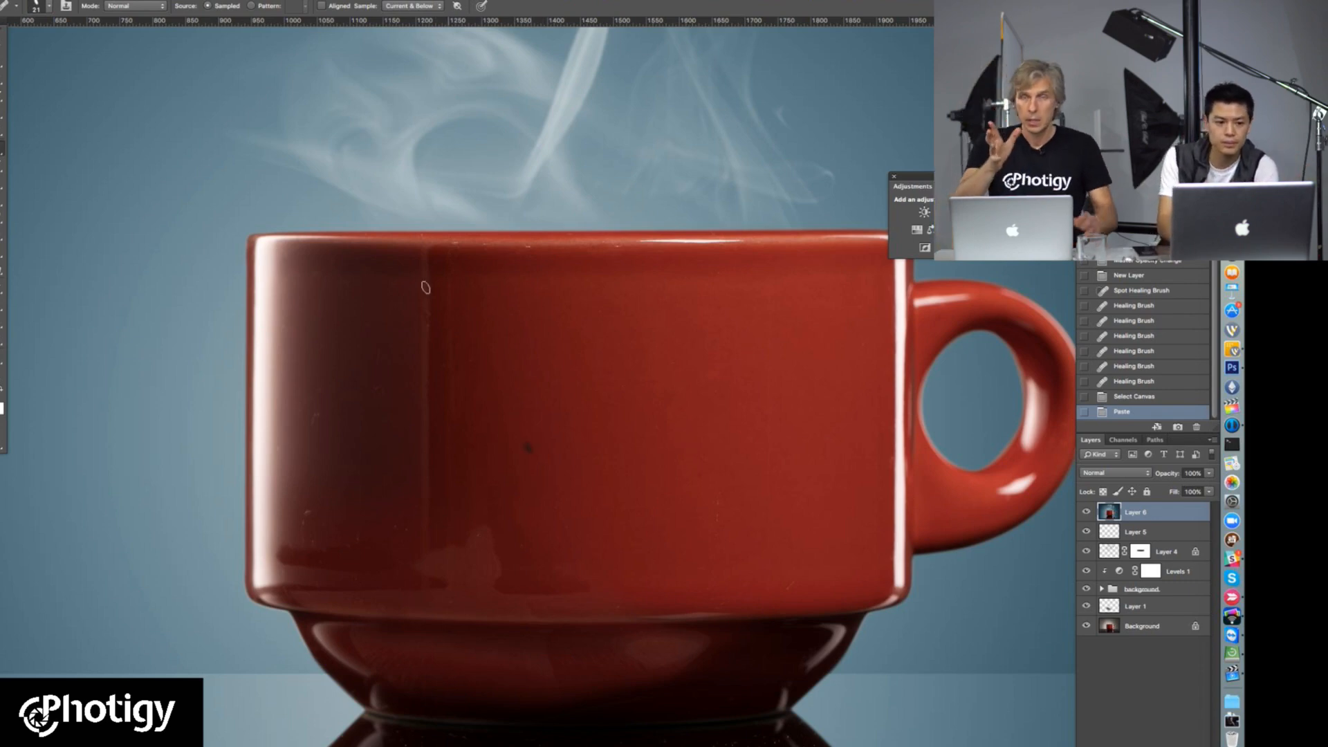
Step: Apply the Dust & Scratches filter to the merged layer with a radius of 17 pixels and a threshold of 3 levels
left_click(297, 1)
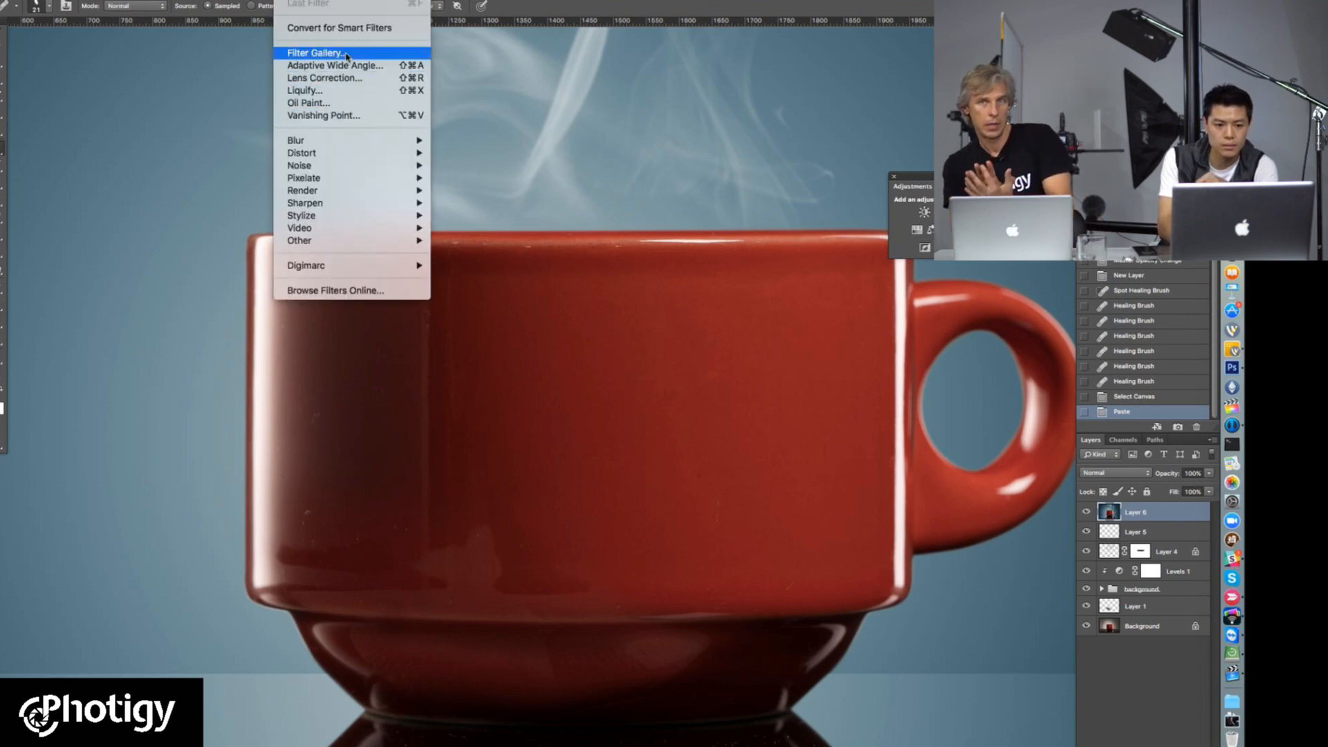
mouse_move(338, 143)
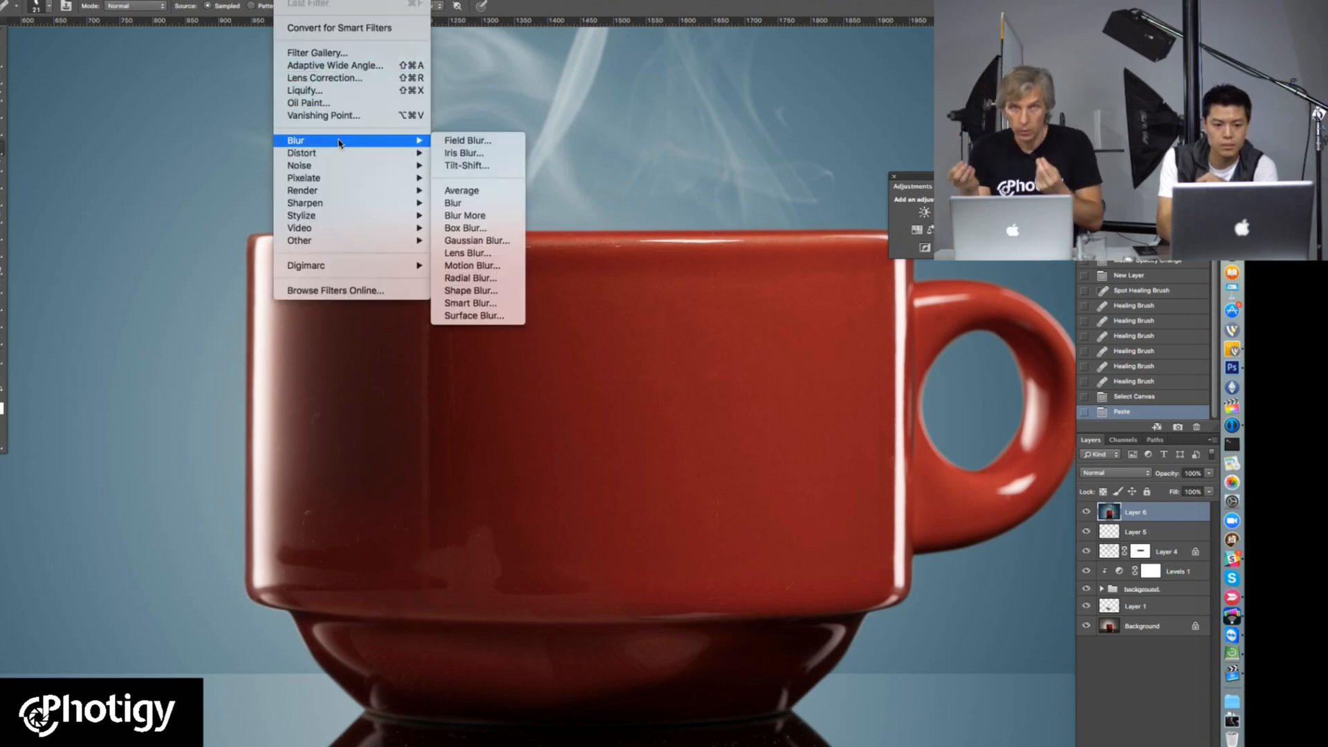
mouse_move(400, 166)
left_click(484, 192)
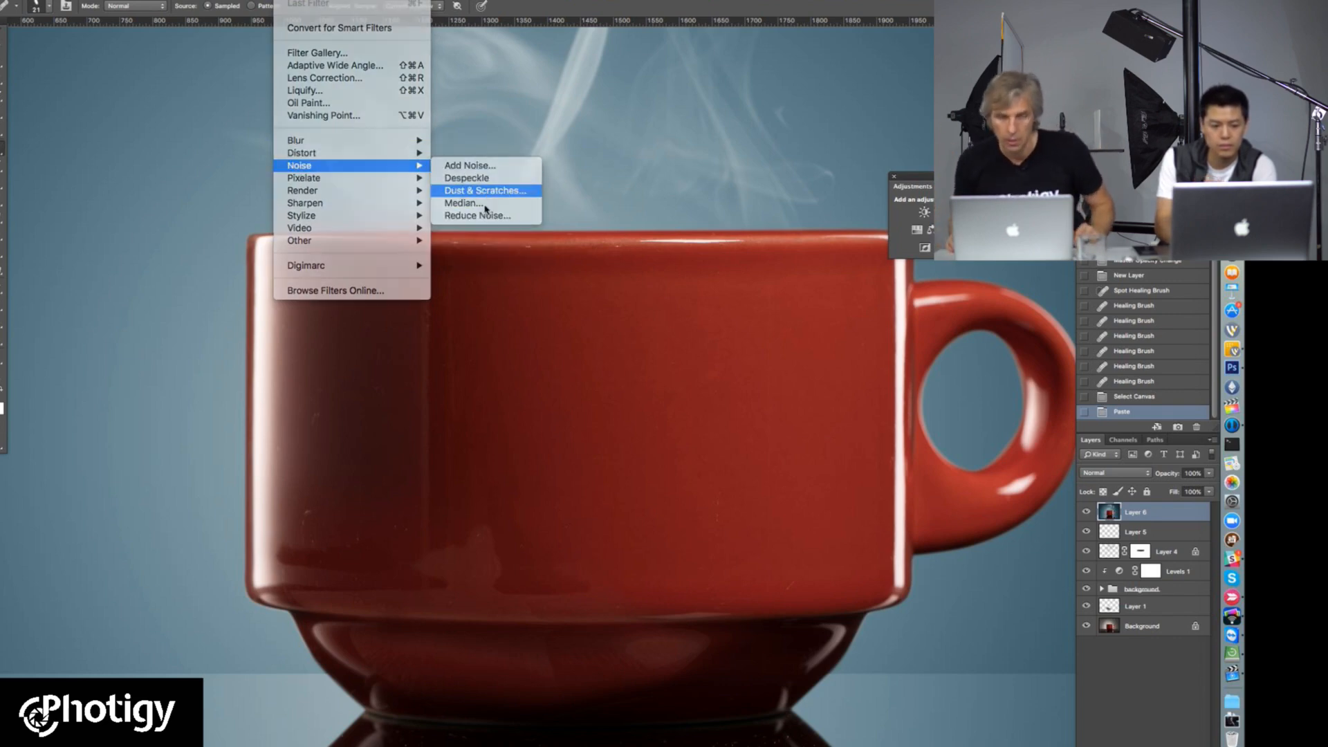
left_click(340, 434)
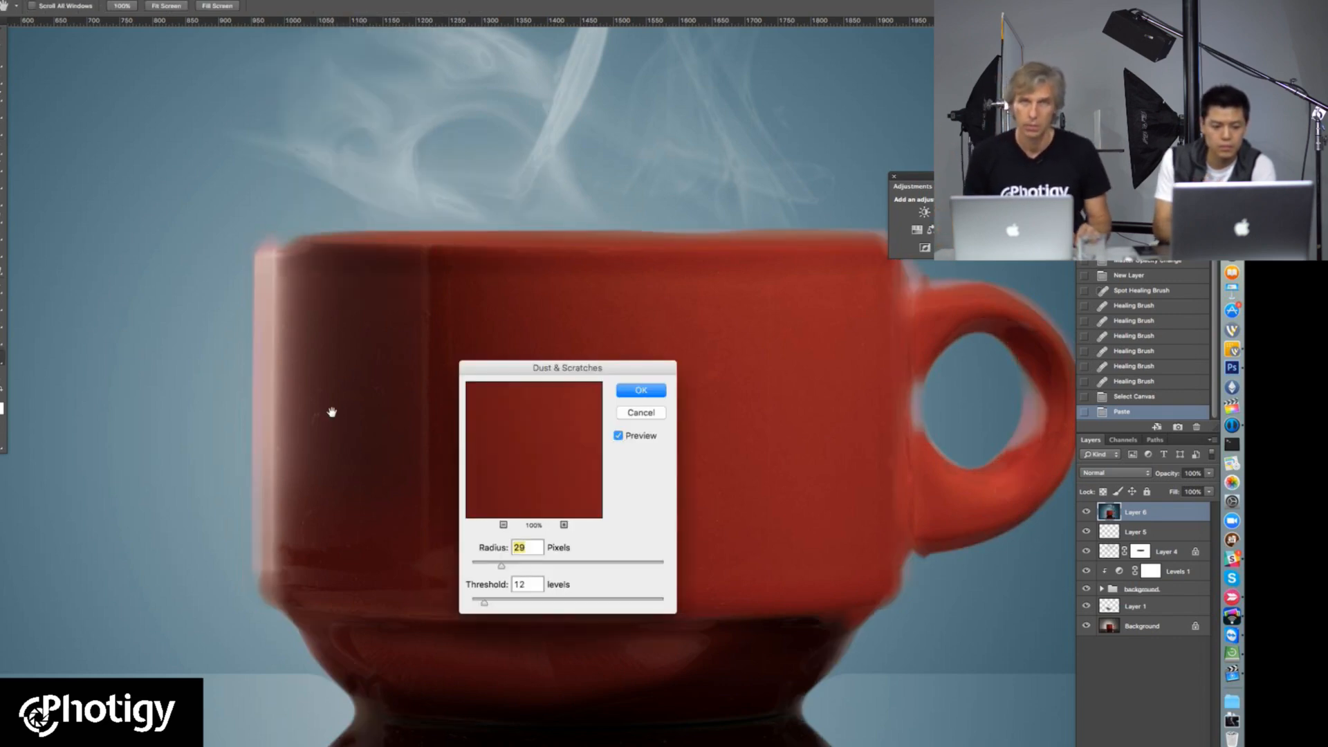
scroll(327, 417, "down", 1)
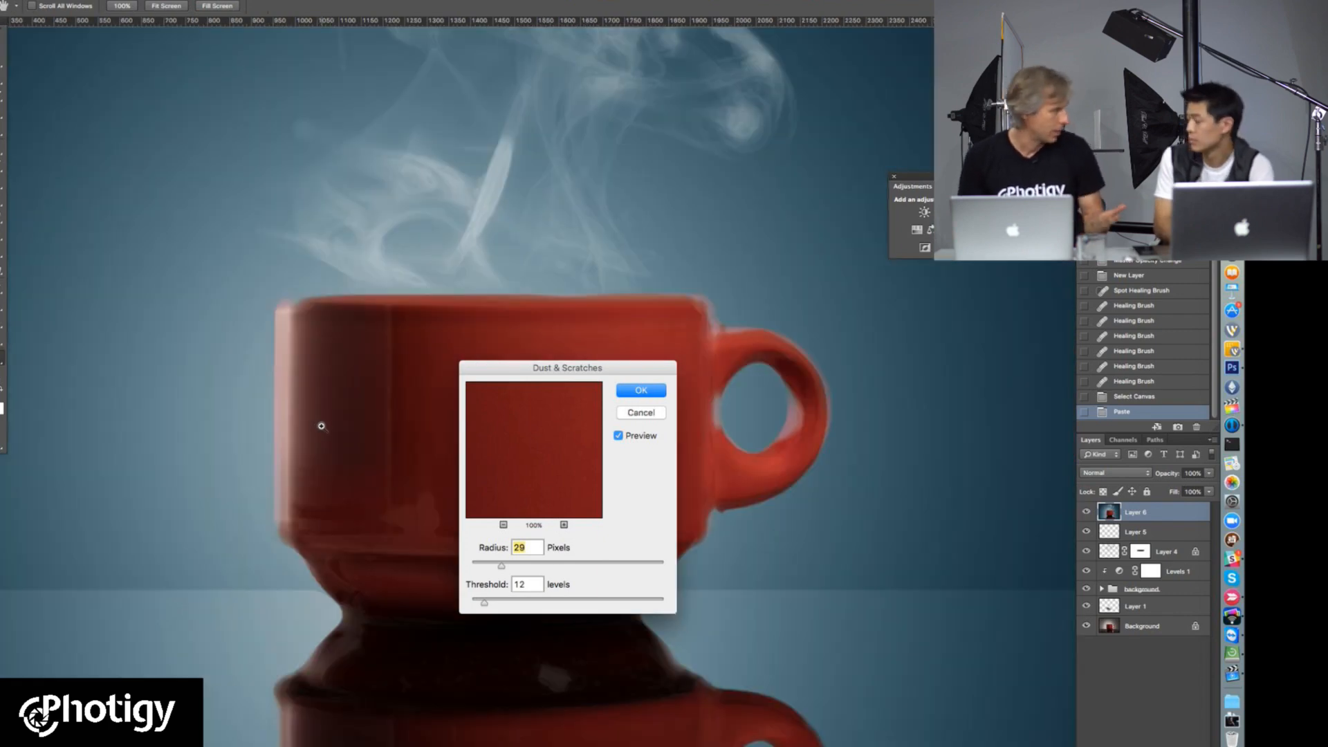
scroll(321, 426, "up", 4)
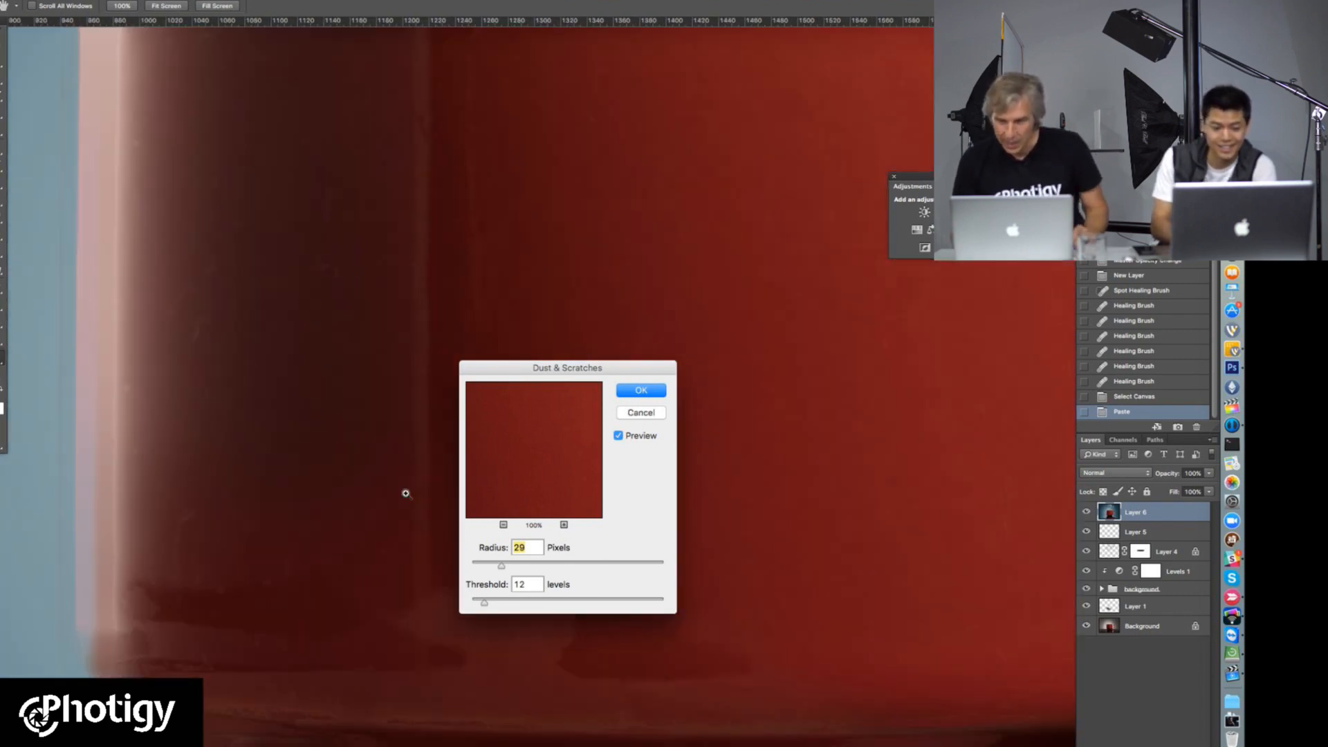
mouse_move(484, 602)
left_mouse_down()
mouse_move(489, 570)
mouse_move(475, 603)
left_mouse_up()
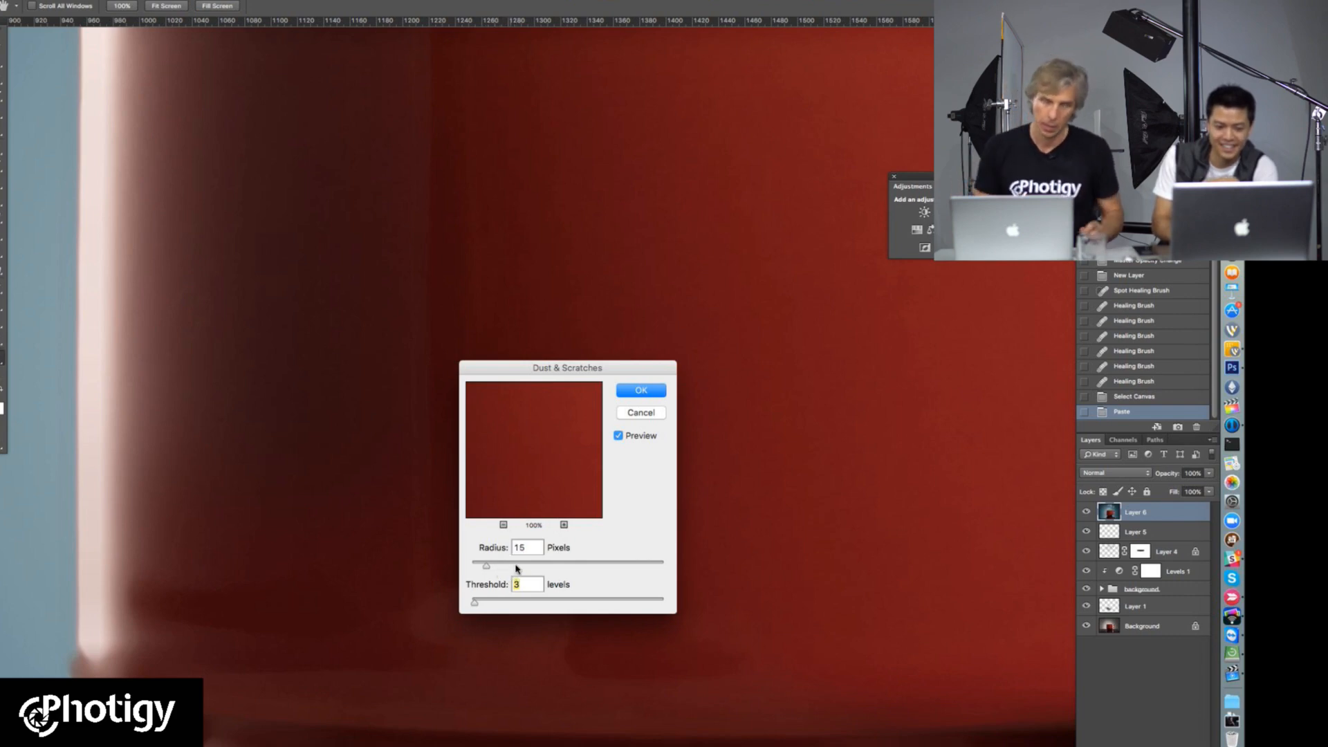
left_click_drag(486, 566, 490, 565)
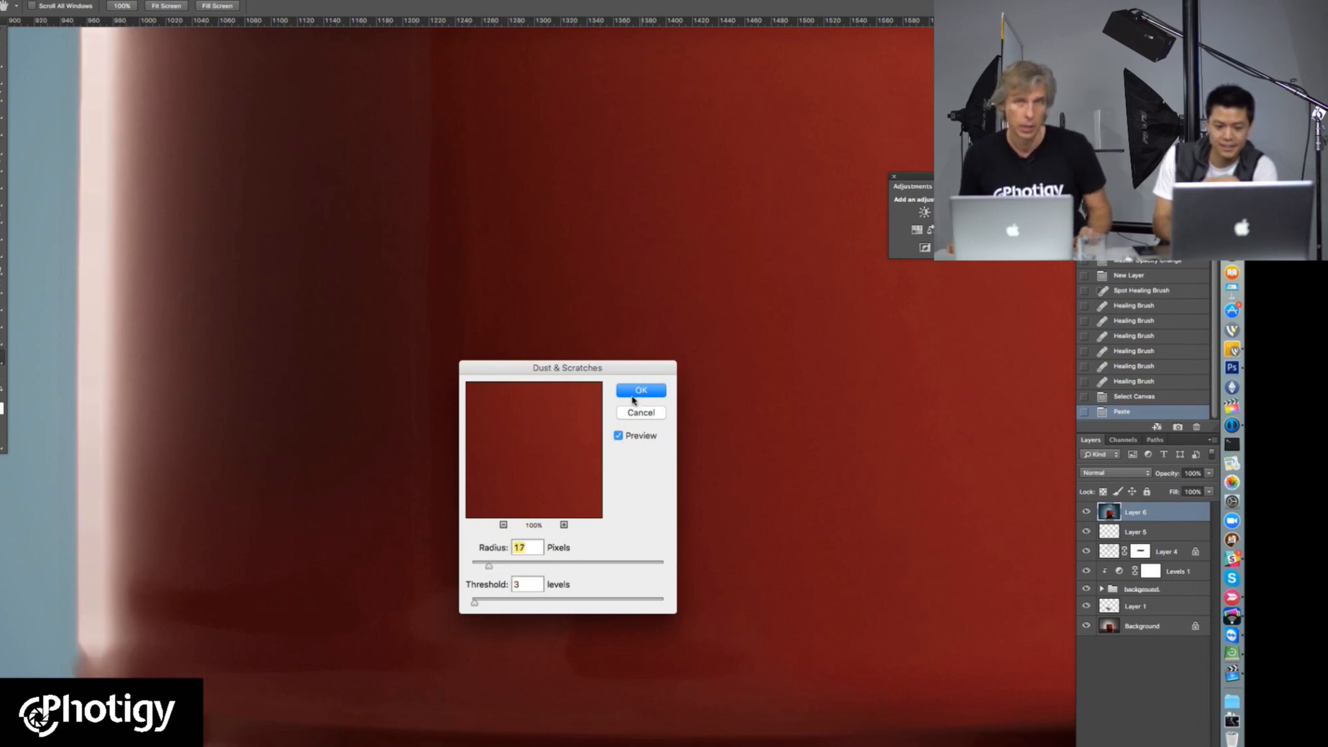
left_click(633, 394)
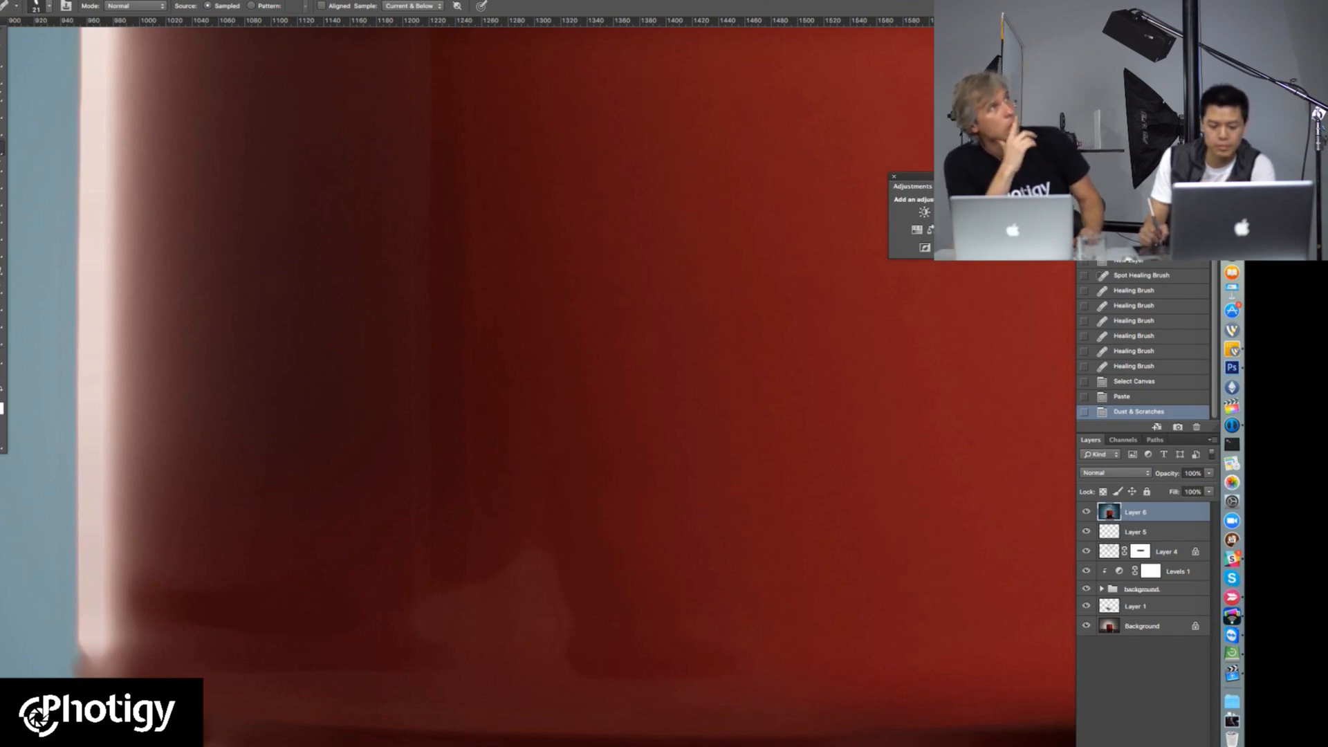
Step: Add a black layer mask to the filtered layer and brush over scratches at the cup's left with a smaller soft brush at 47% opacity
left_click(1122, 745, "alt")
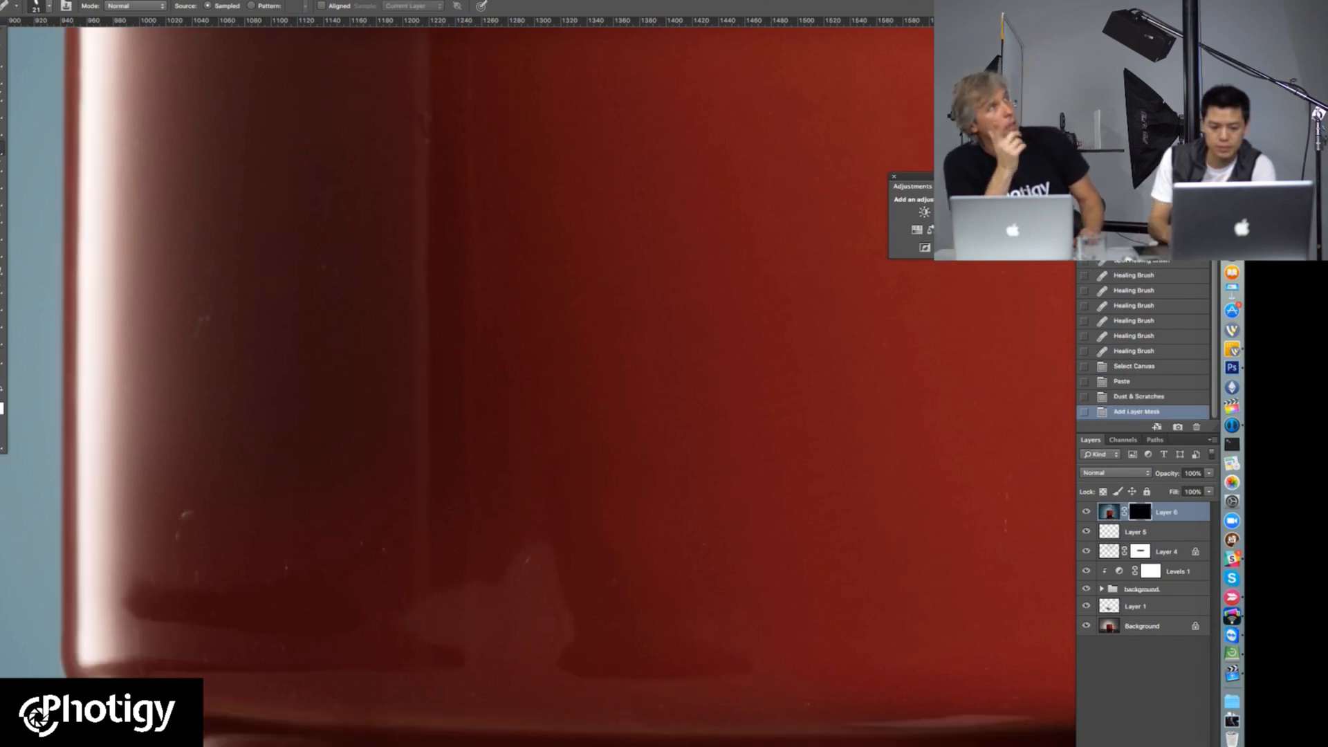
key("b")
right_click(265, 316)
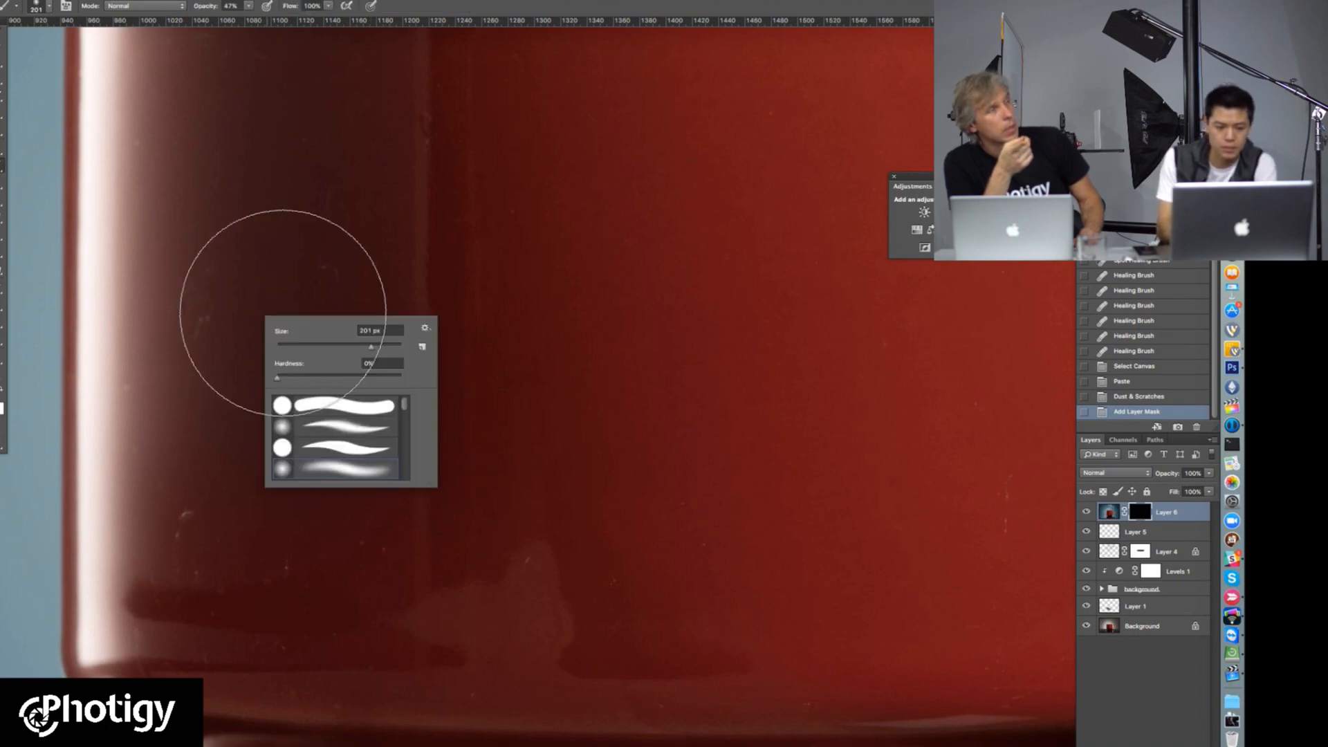
left_click_drag(346, 346, 303, 348)
left_click_drag(211, 309, 195, 354)
left_click_drag(196, 346, 221, 282)
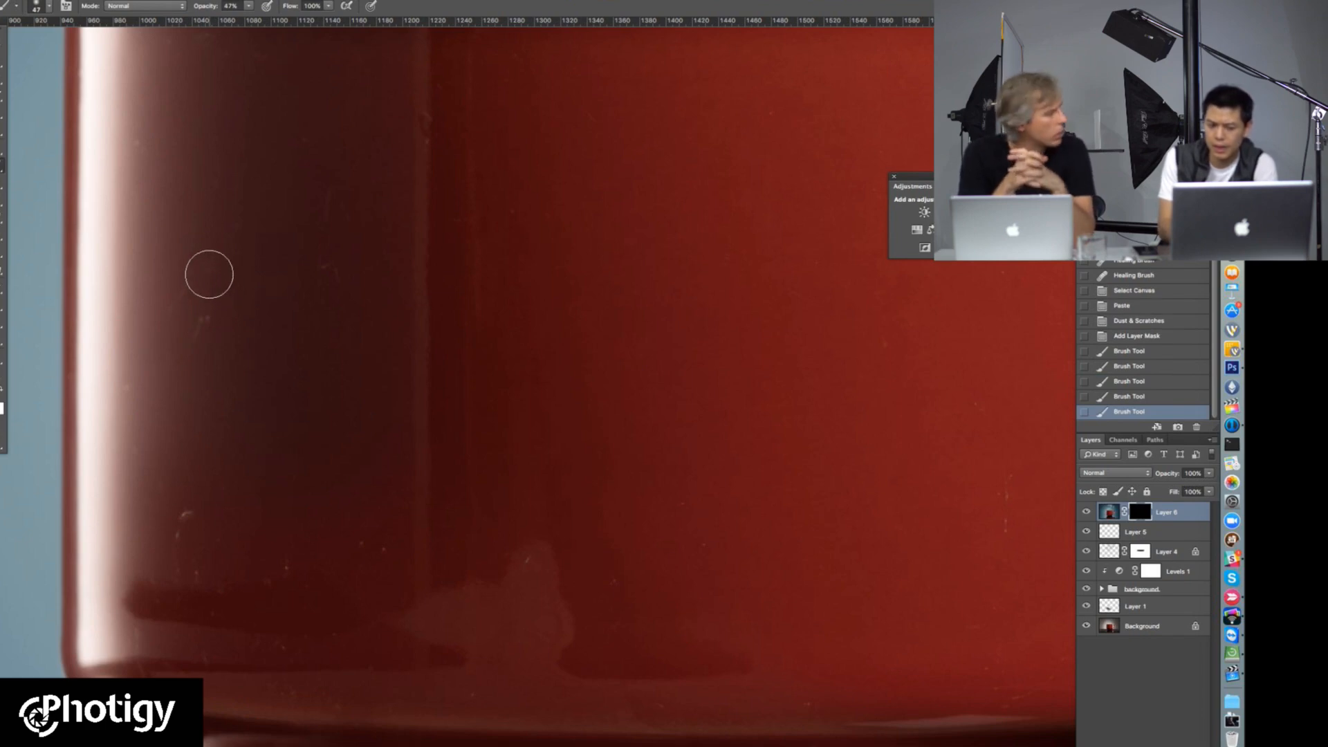
Step: Shrink the soft brush to about 26 px and paint the mask over the scratches beside the cup's left highlight
right_click(205, 311)
left_click_drag(294, 290, 284, 291)
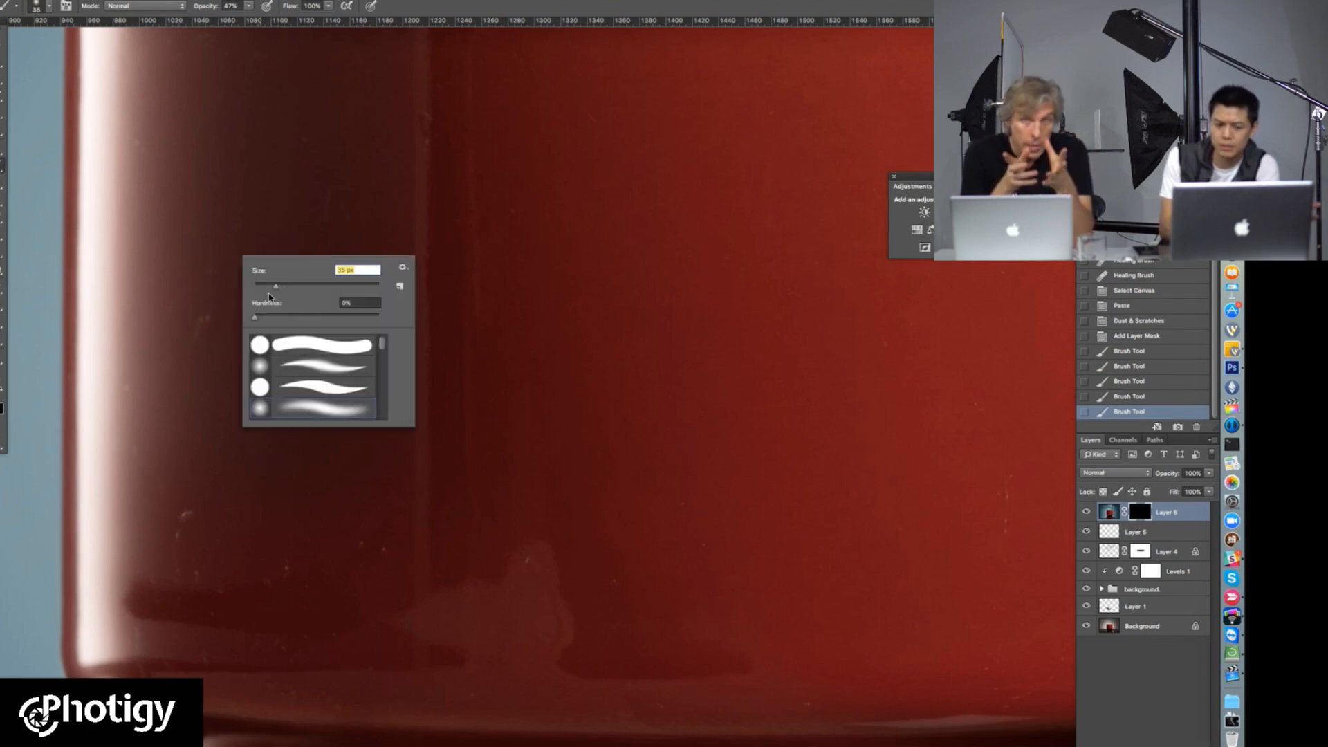
left_click(201, 314)
left_click_drag(202, 314, 205, 313)
left_click_drag(190, 359, 208, 268)
mouse_move(207, 268)
left_mouse_down()
mouse_move(196, 311)
mouse_move(184, 297)
left_mouse_up()
mouse_move(148, 392)
left_mouse_down()
mouse_move(145, 350)
mouse_move(128, 394)
left_mouse_up()
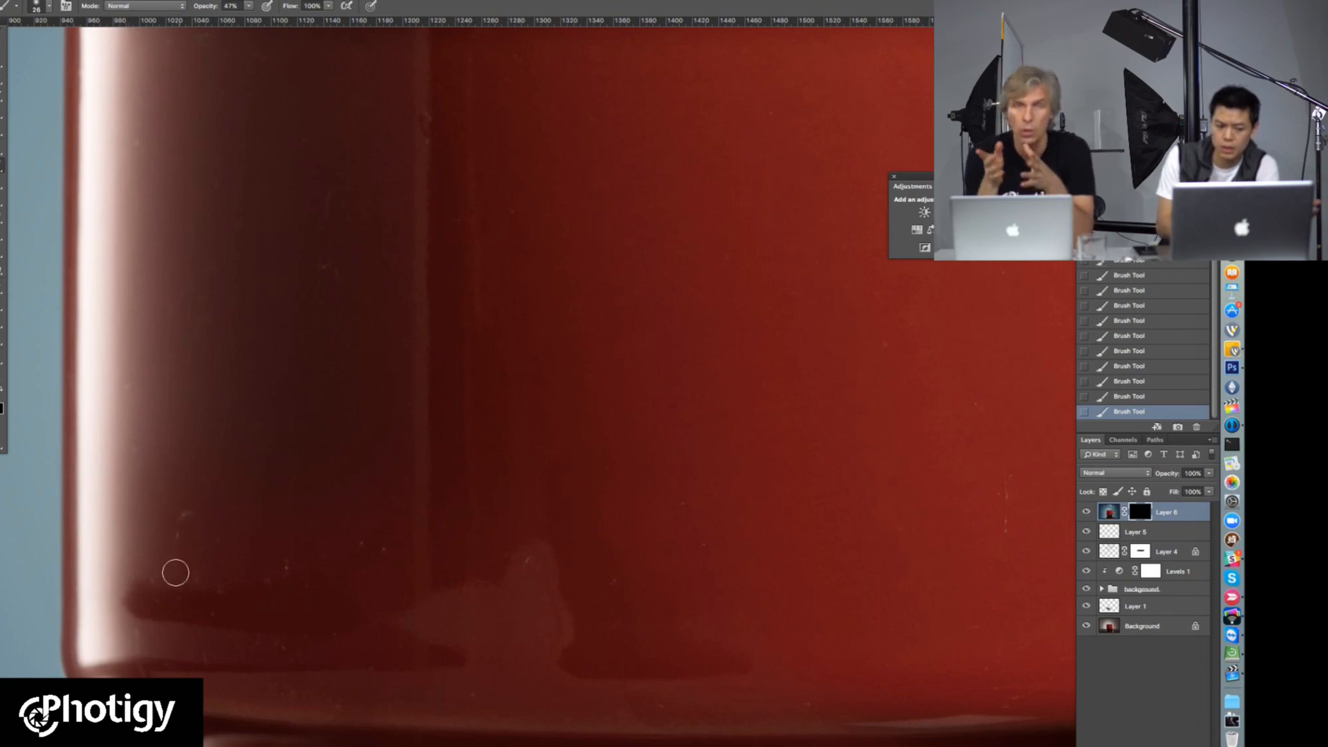
Step: Raise the brush opacity to 100% and paint the mask over the blemishes on the cup's lower left area
left_click(248, 5)
left_click_drag(250, 20, 285, 19)
left_click(197, 506)
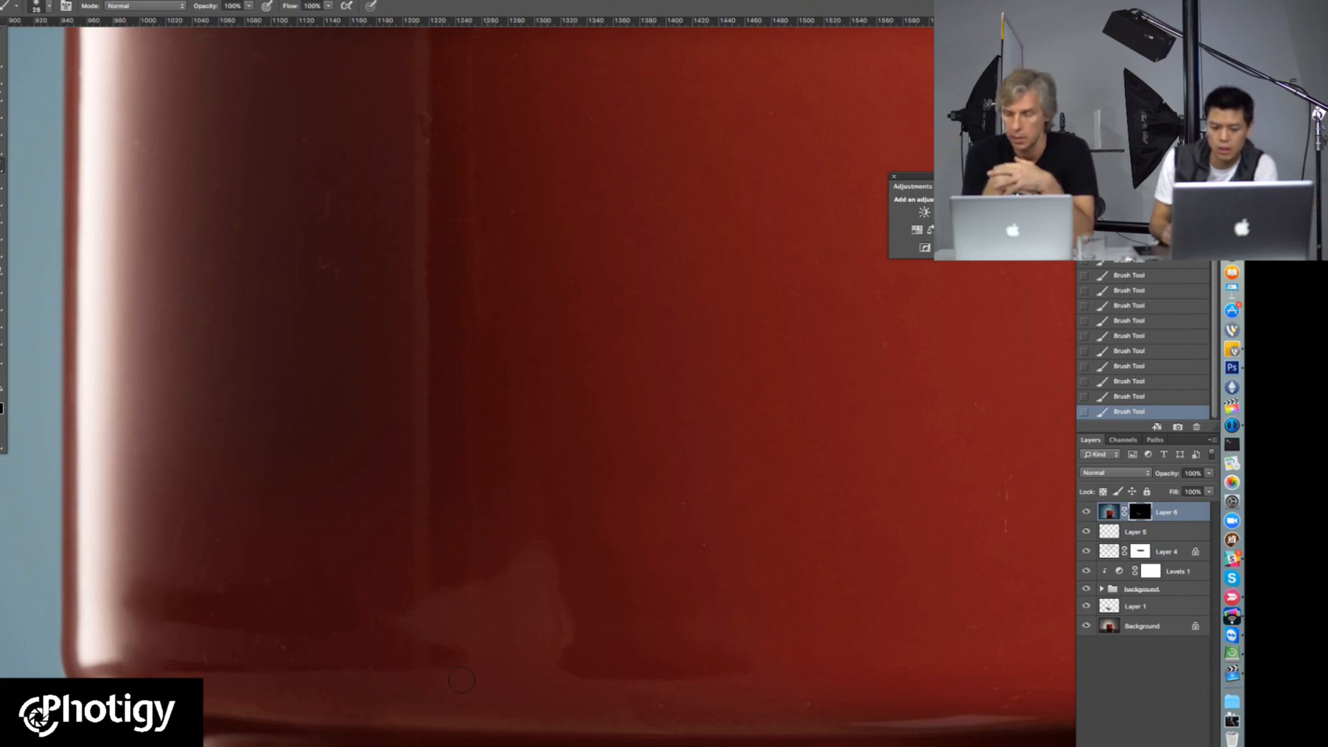
Step: Paint the mask over the remaining specks on the cup's red front and its dark upper left area
left_click_drag(775, 576, 429, 539)
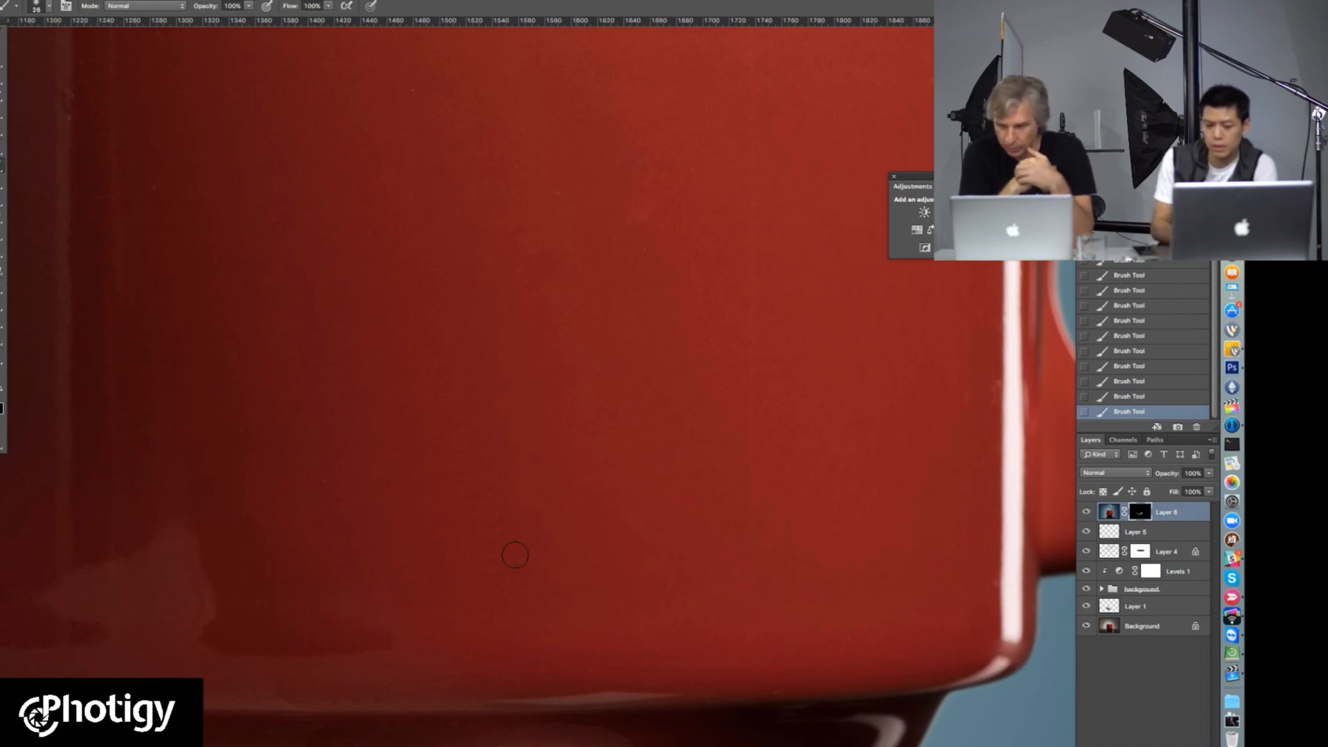
scroll(563, 346, "up", 10)
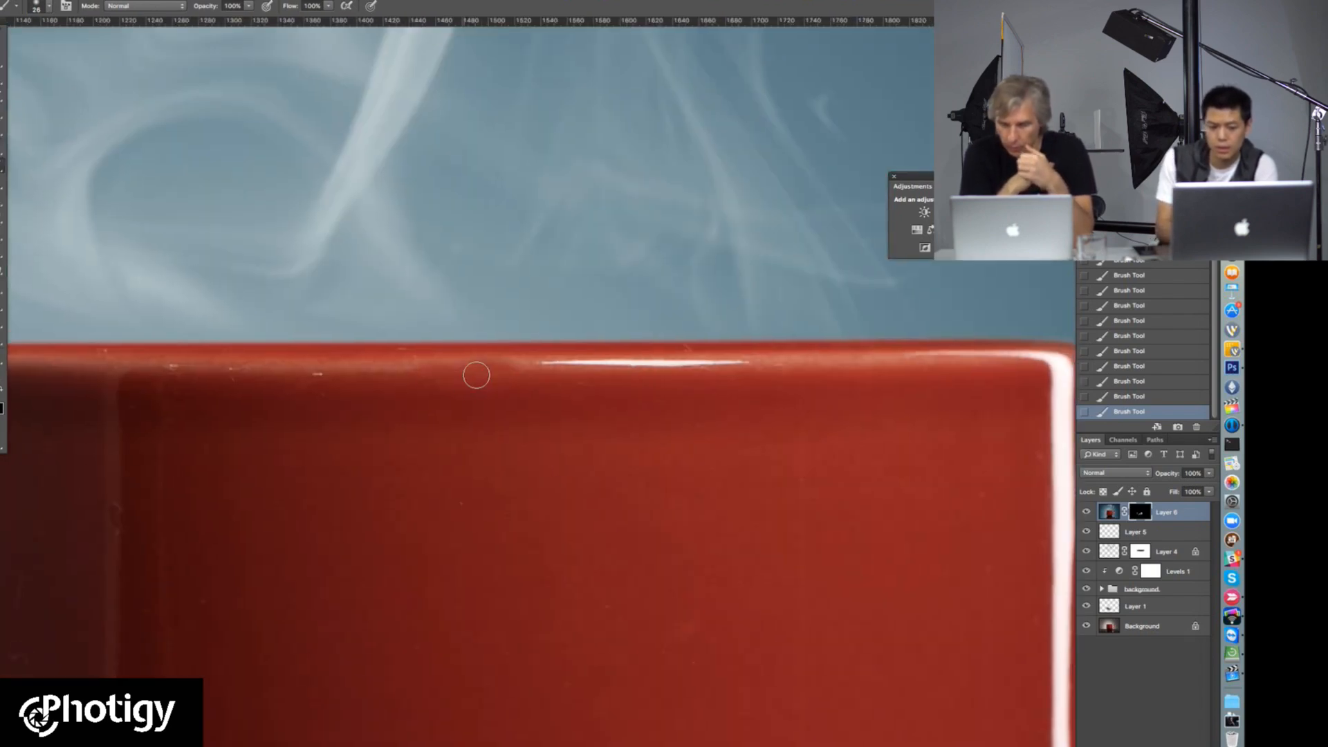
left_click_drag(326, 423, 556, 395)
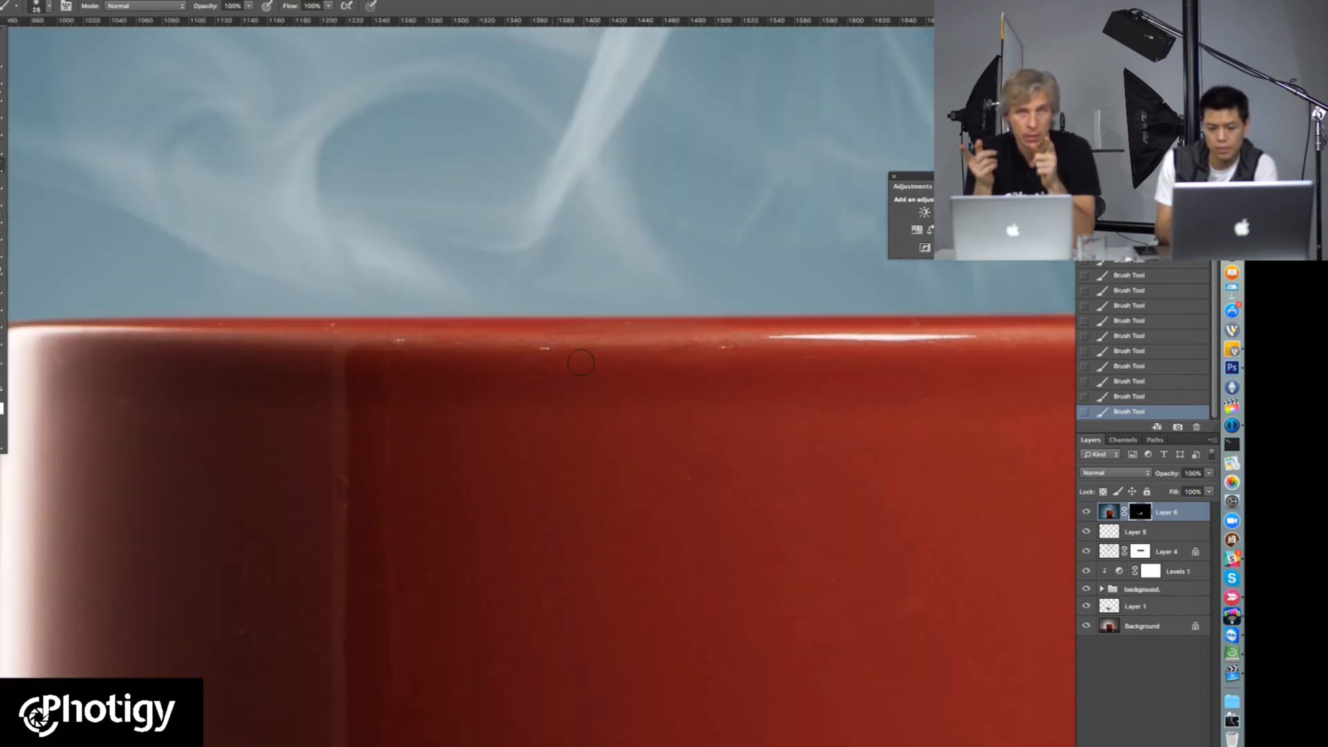
scroll(556, 302, "left", 6)
scroll(557, 302, "down", 3)
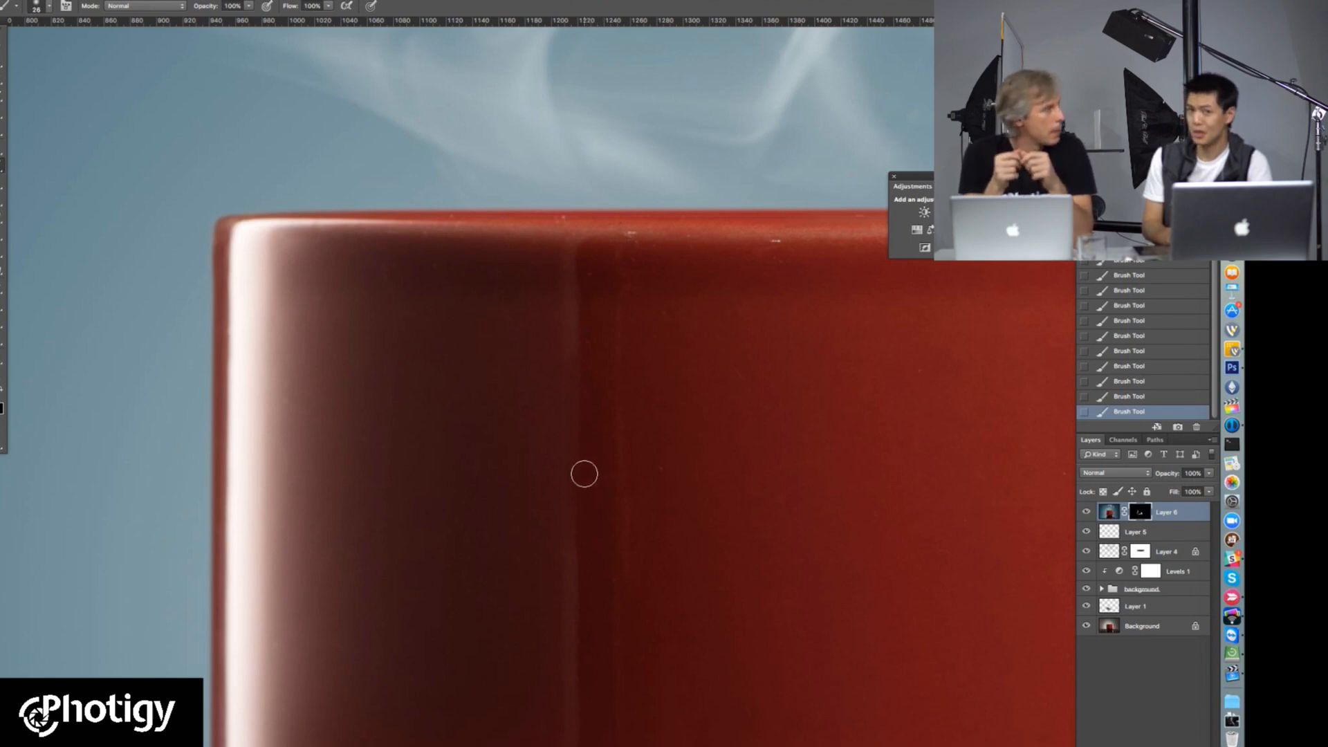
scroll(611, 467, "down", 2)
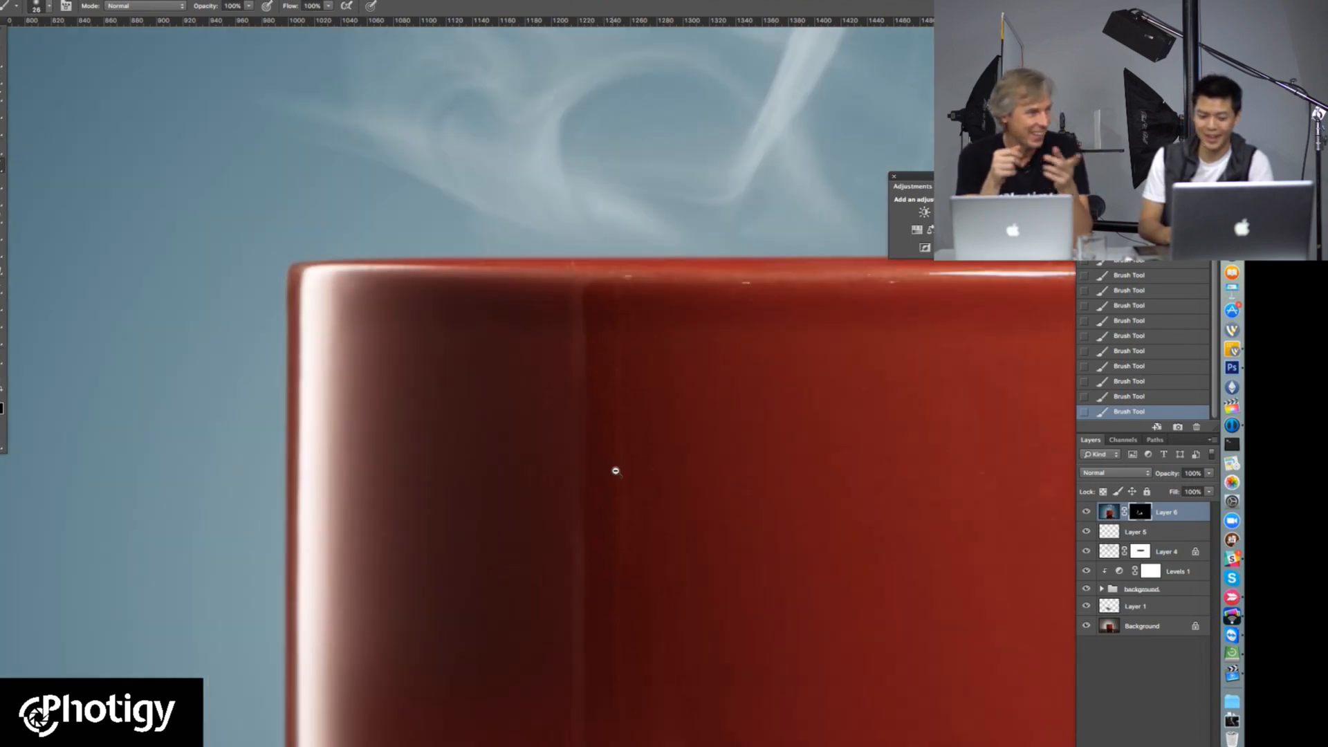
Step: Rename Layer 4, which holds the steam, as smoke
key("x")
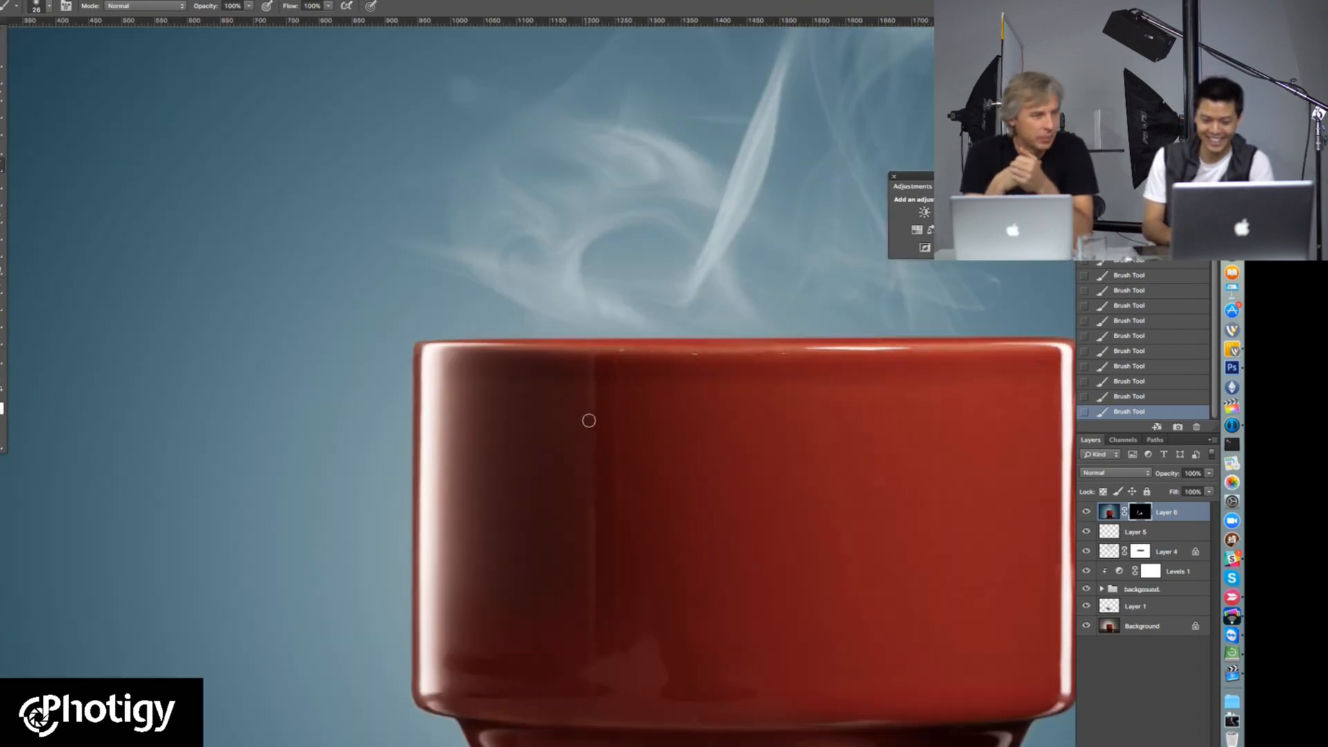
left_click_drag(1064, 487, 991, 500)
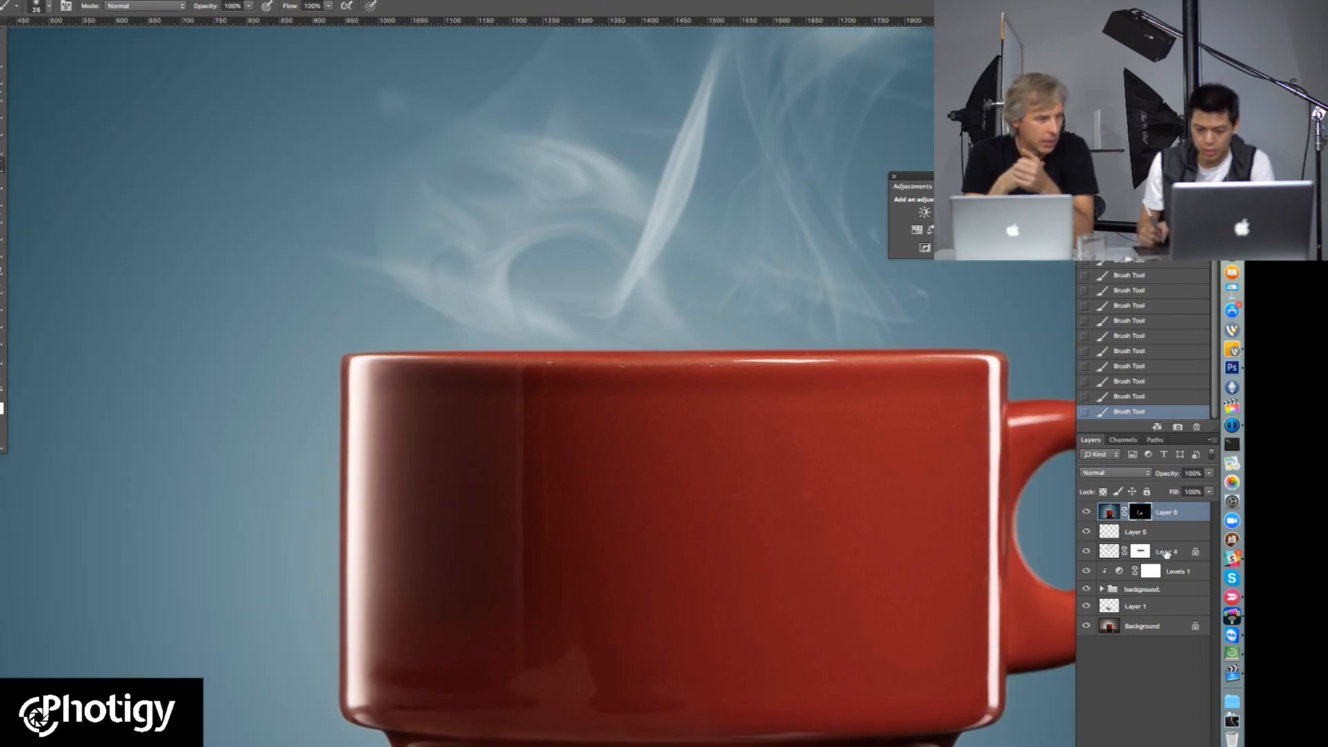
double_click(1167, 551)
type("smoke")
key("Return")
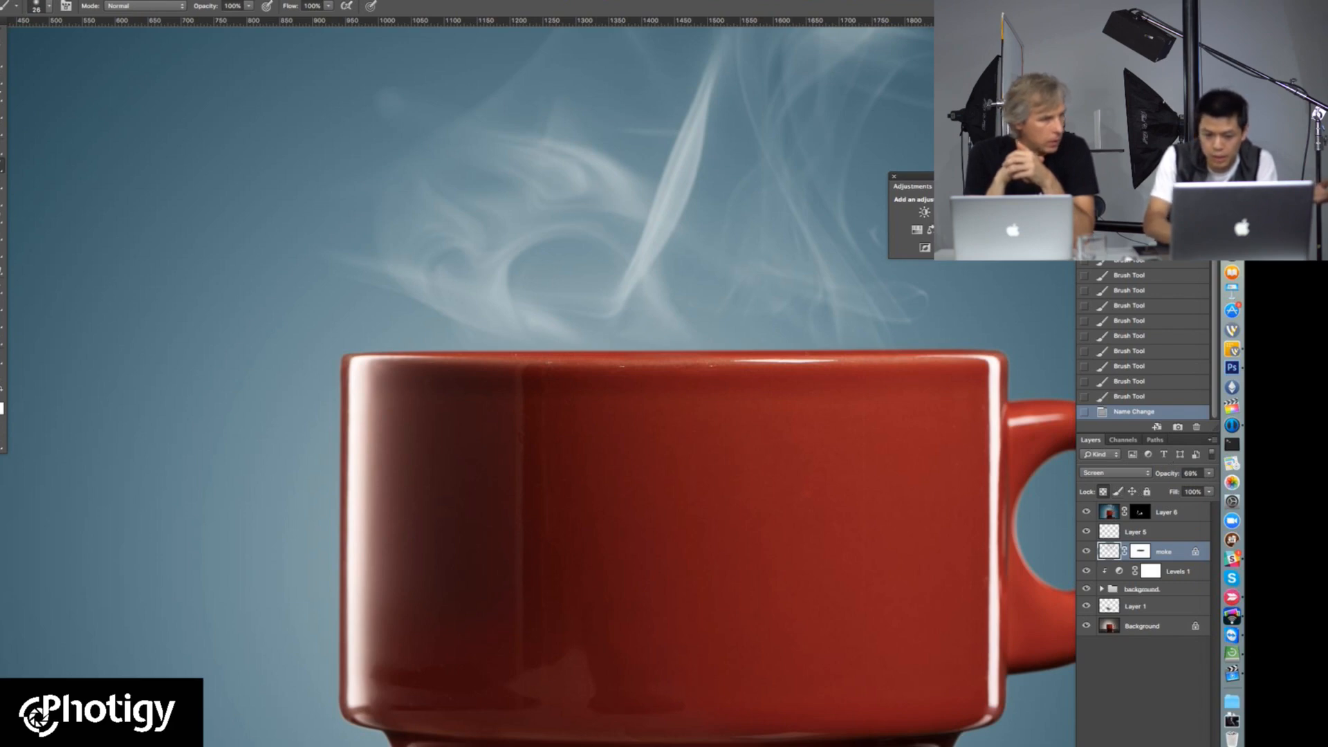
Step: Add a Levels adjustment with its Red channel shifted toward cyan, and clip it to the smoke layer
left_click(939, 213)
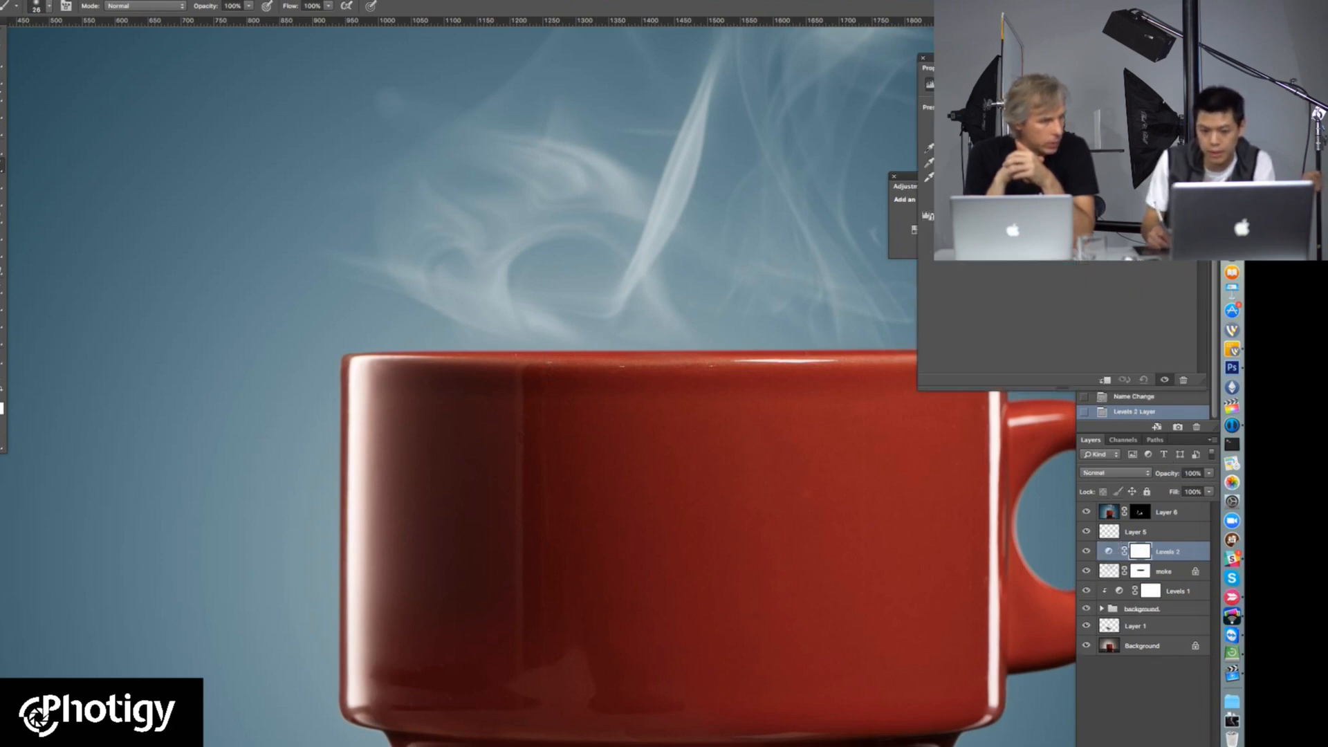
mouse_move(1071, 200)
left_mouse_down()
mouse_move(1038, 200)
mouse_move(1094, 200)
left_mouse_up()
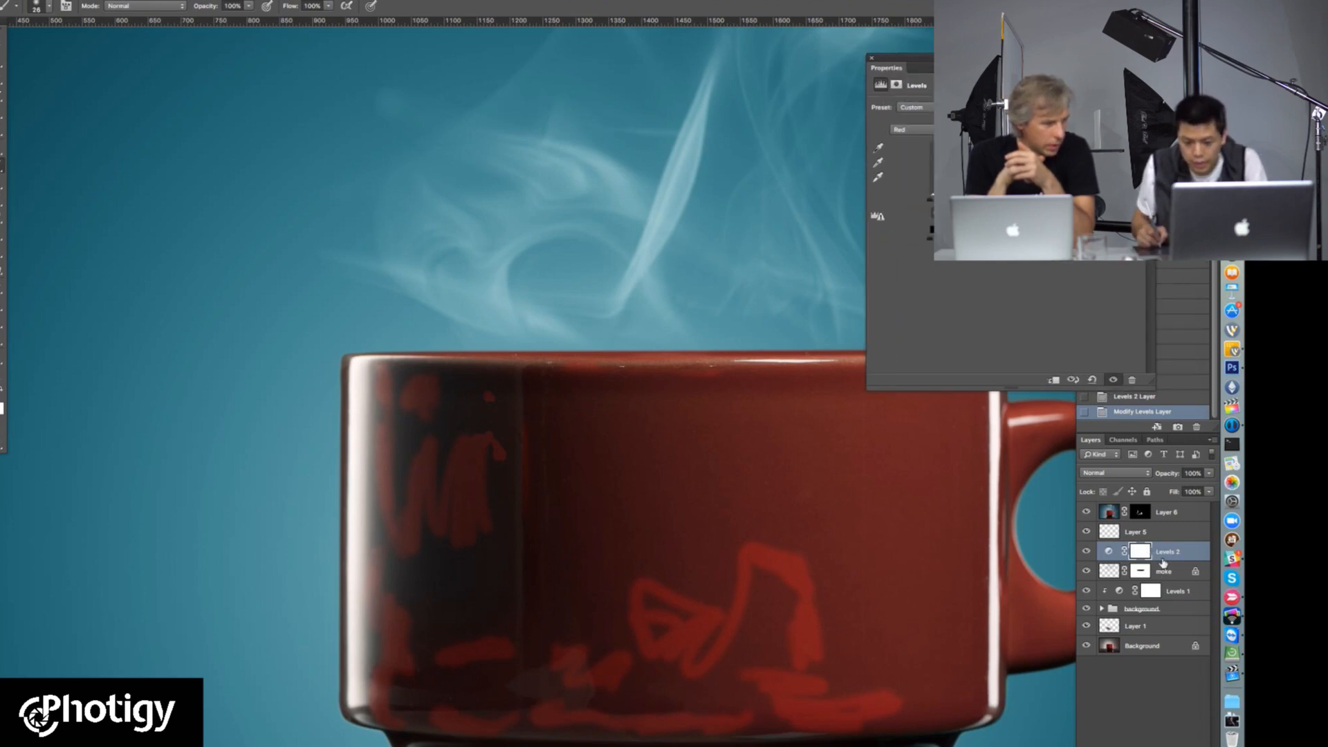
left_click(1168, 562, "alt")
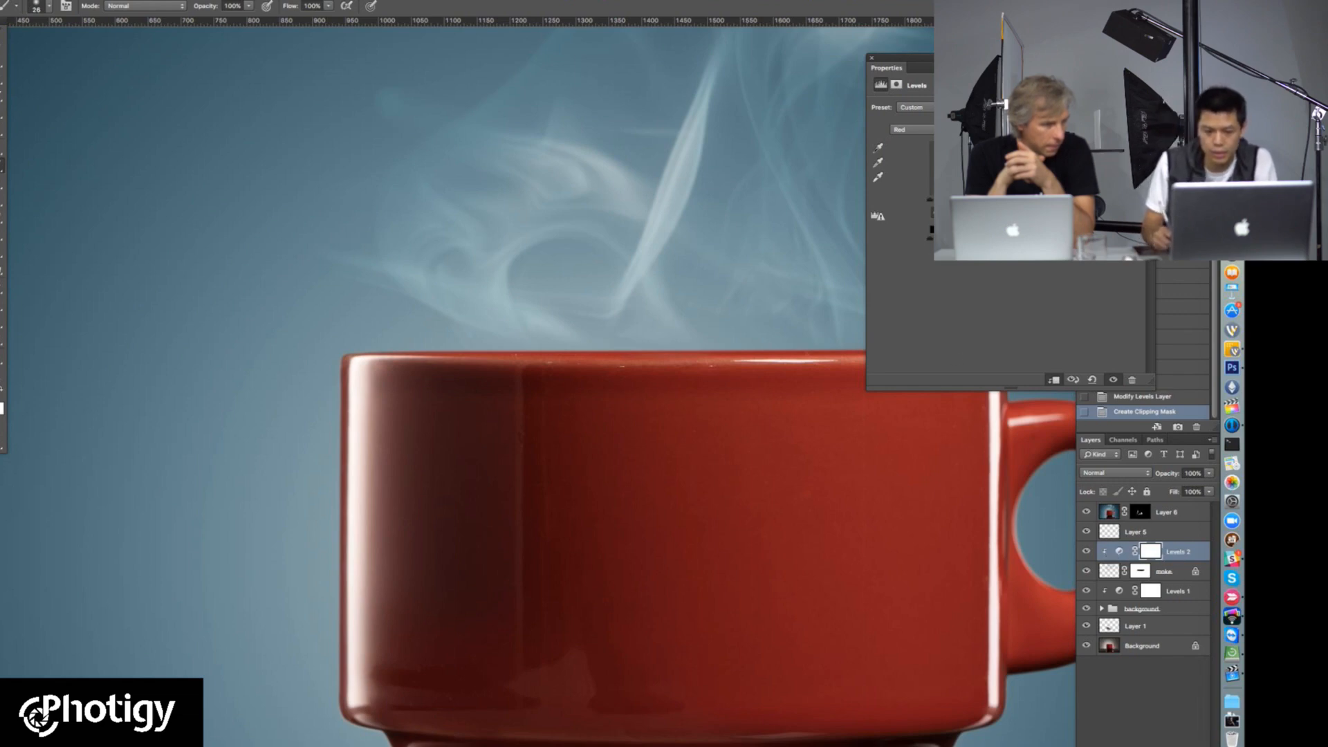
Step: Readjust the Red channel of the clipped Levels layer to replace the steam's cyan tint with a nearly neutral, slightly warm tone
left_click_drag(1034, 201, 1044, 201)
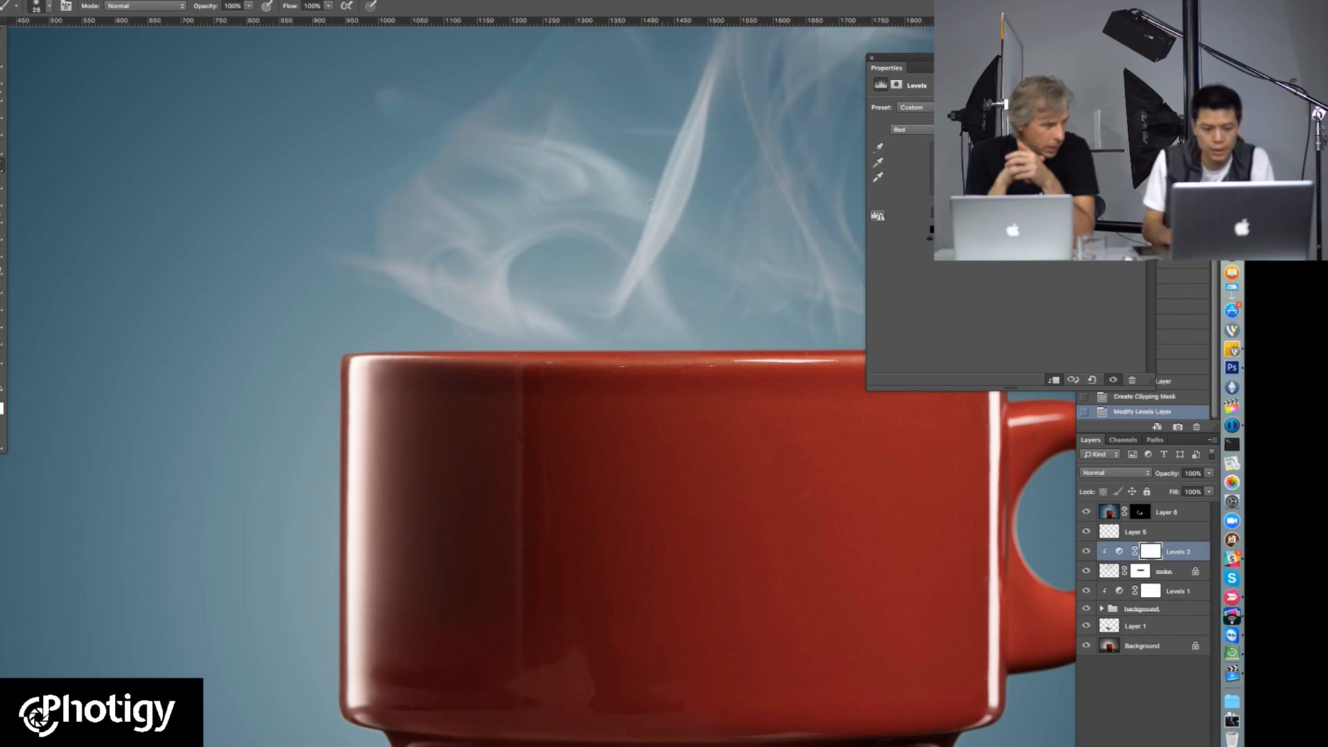
left_click(672, 208, "alt")
left_click_drag(689, 162, 636, 406)
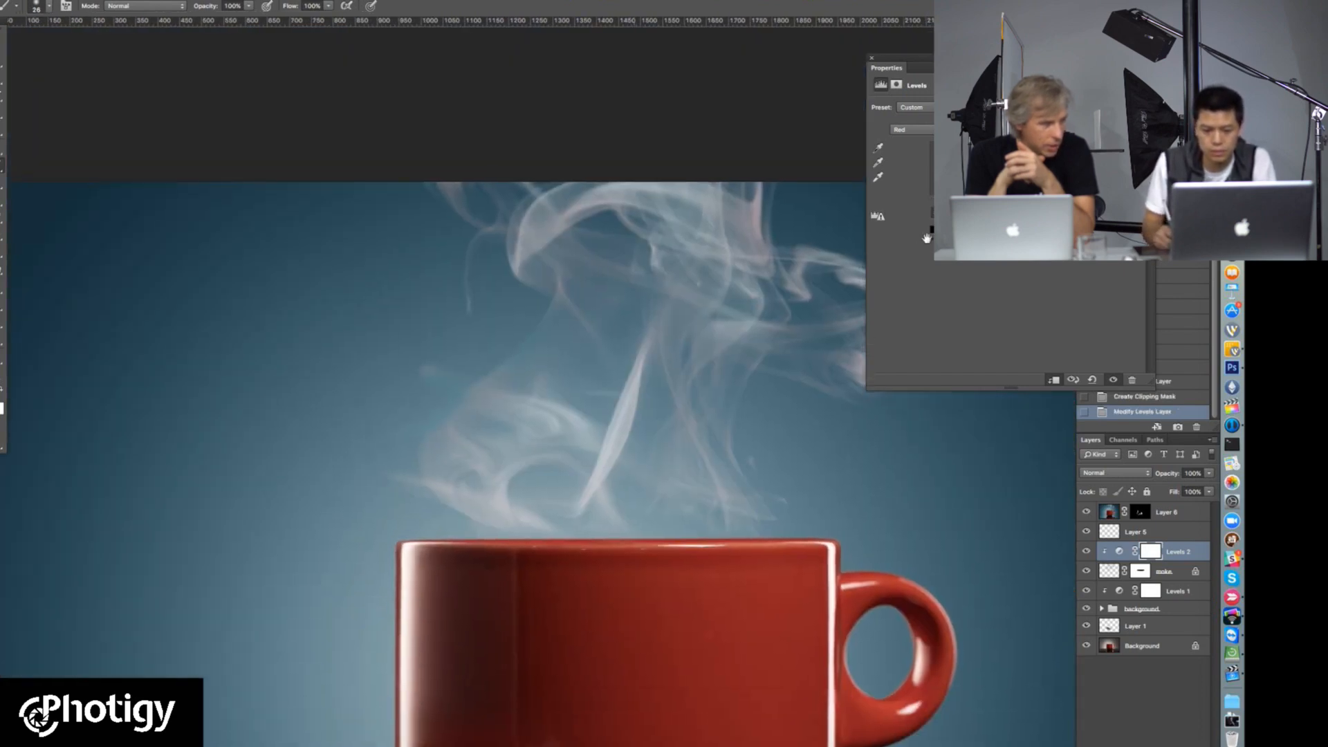
left_click_drag(944, 239, 934, 238)
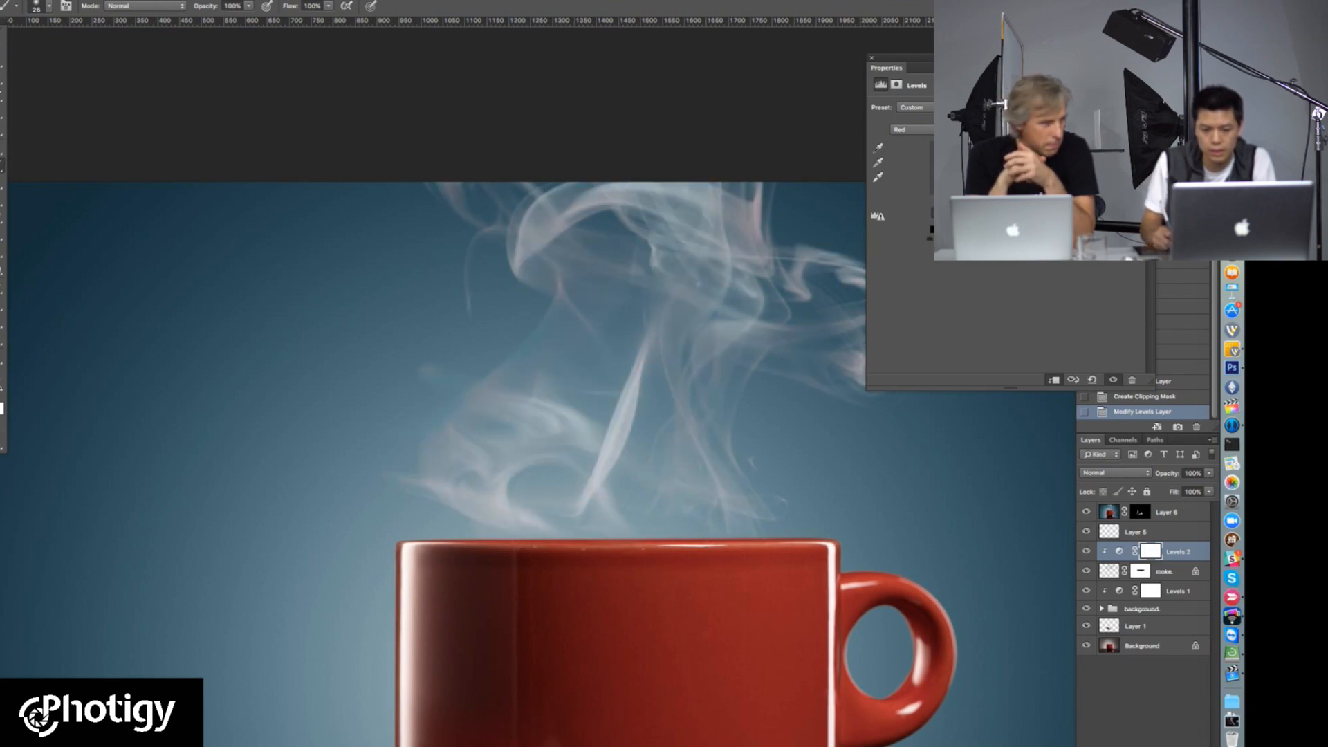
Step: Try tinting the steam with the clipped Levels layer, shifting the Blue channel toward yellow and the Green channel toward pink
left_click(912, 129)
left_click(902, 151)
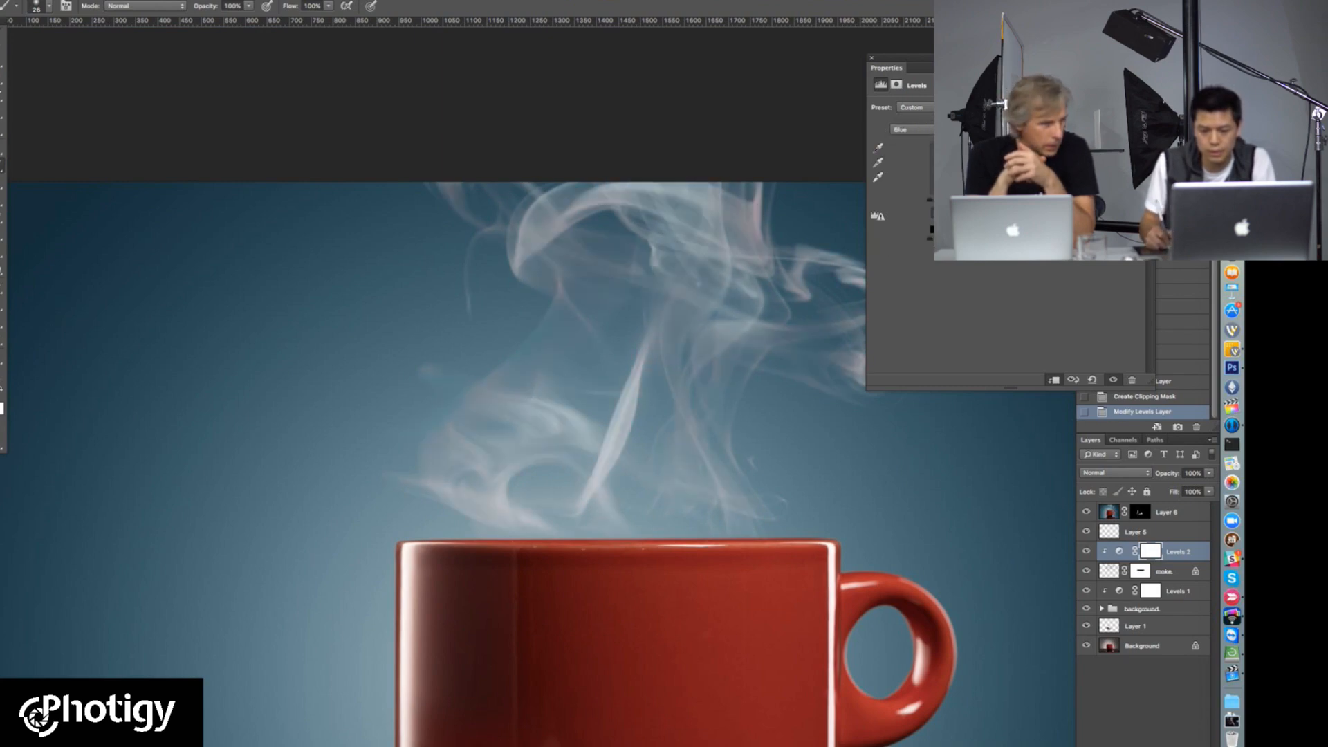
left_click(911, 129)
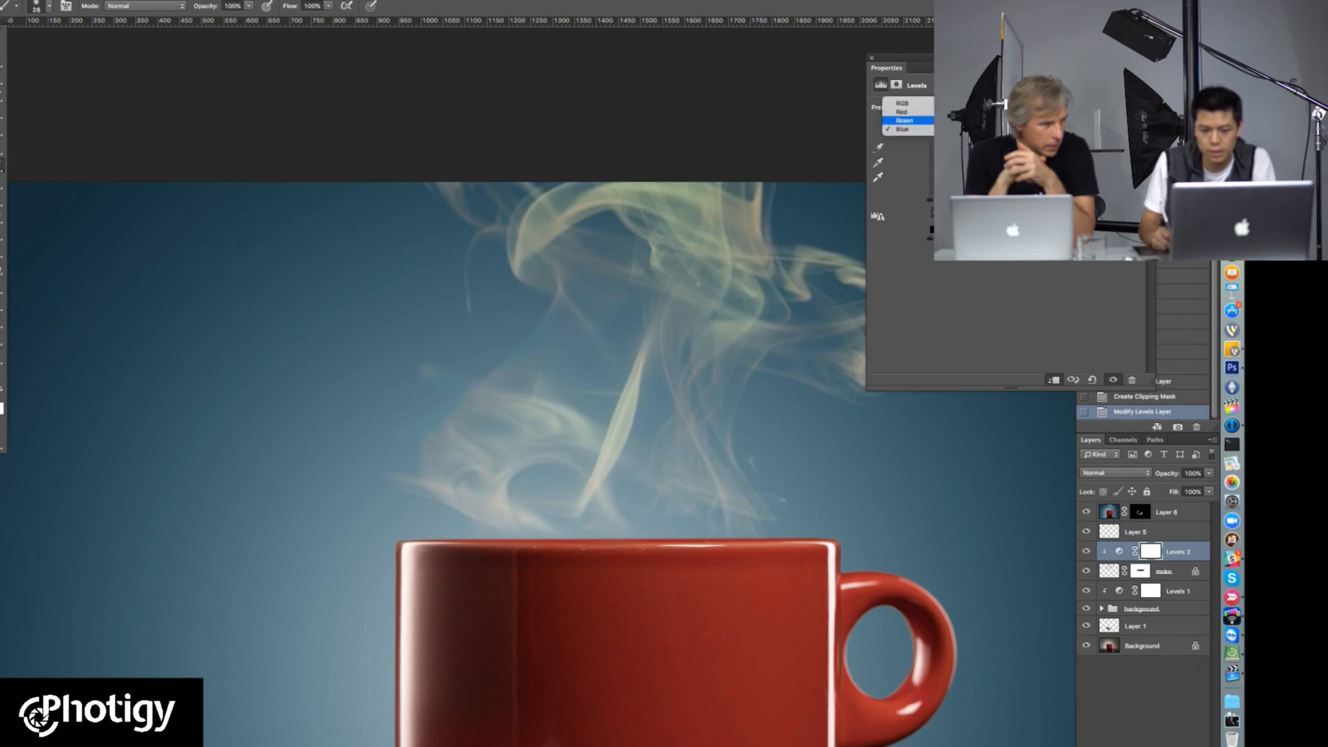
left_click(902, 119)
left_click_drag(1020, 200, 1044, 200)
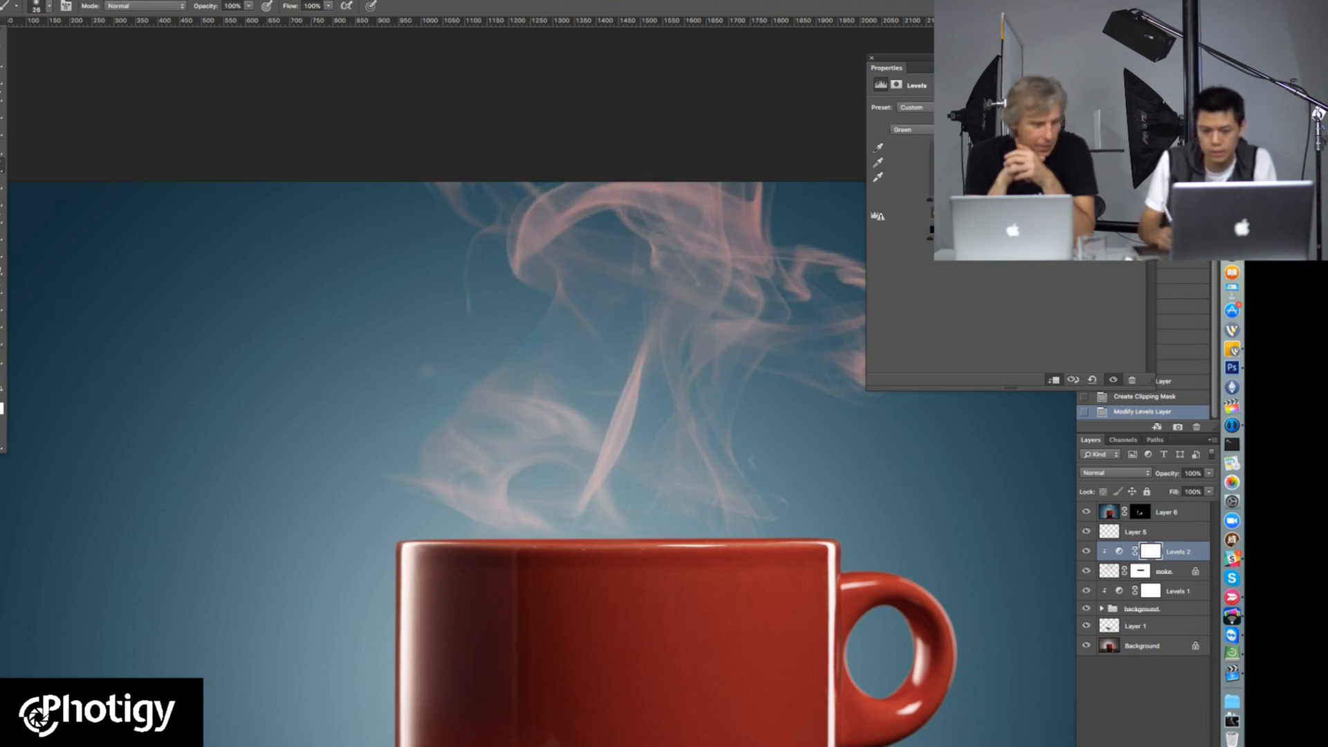
left_click(612, 367, "alt")
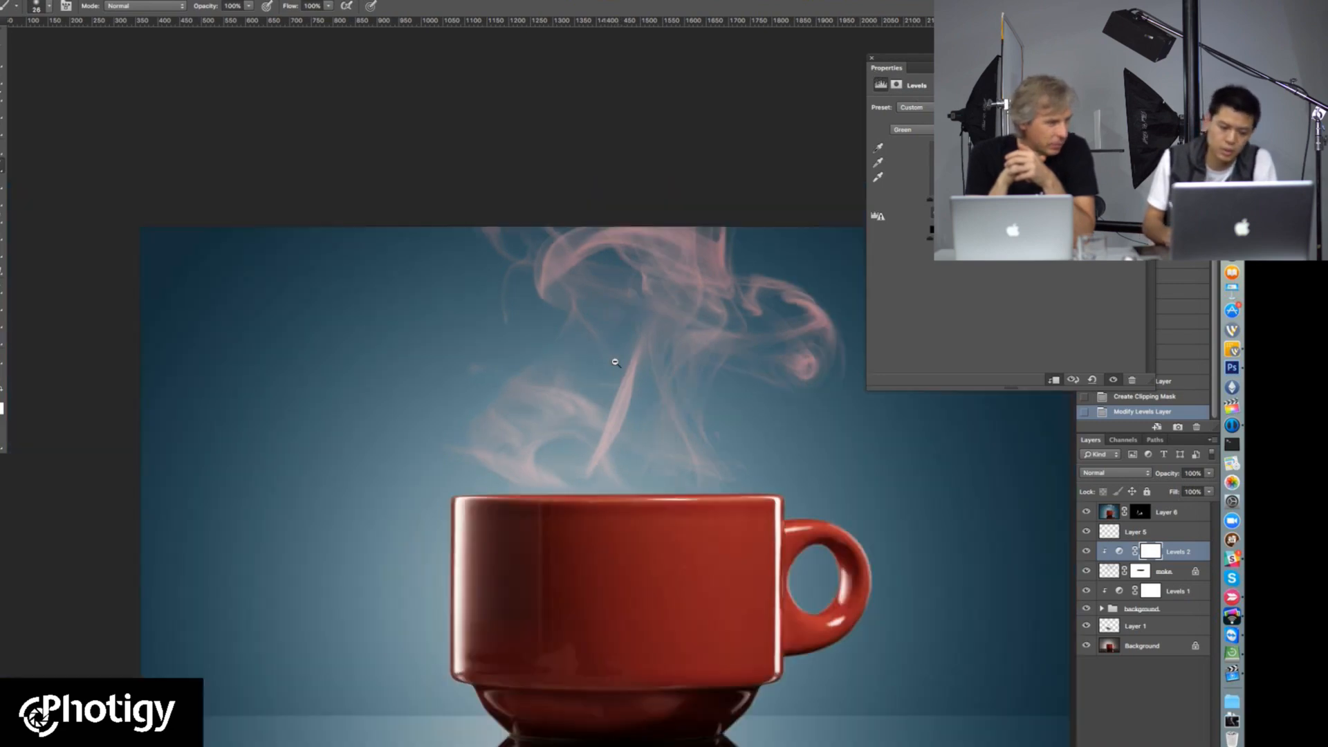
left_click(620, 350, "alt")
left_click(617, 414)
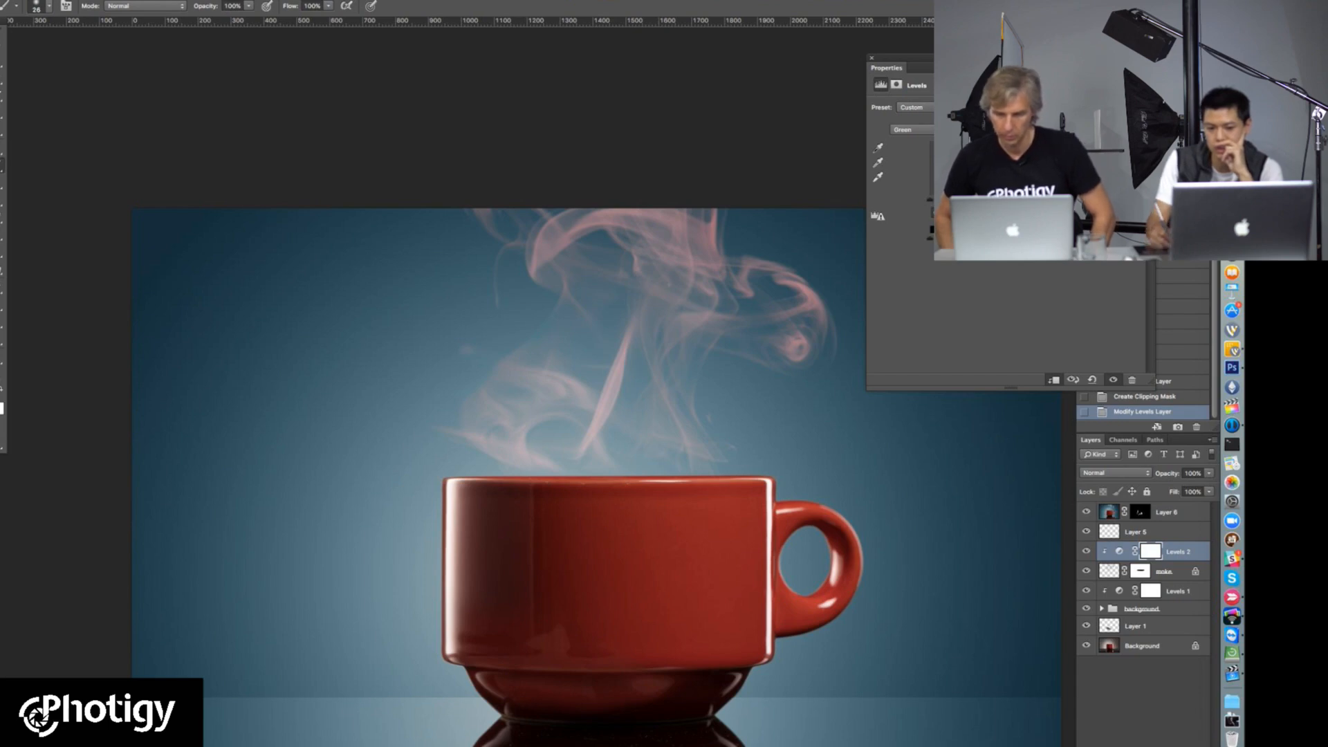
Step: Rebalance the Green and Blue channels to neutralise the steam, and shift the Red channel slightly toward cyan to match the backdrop
left_click(925, 129)
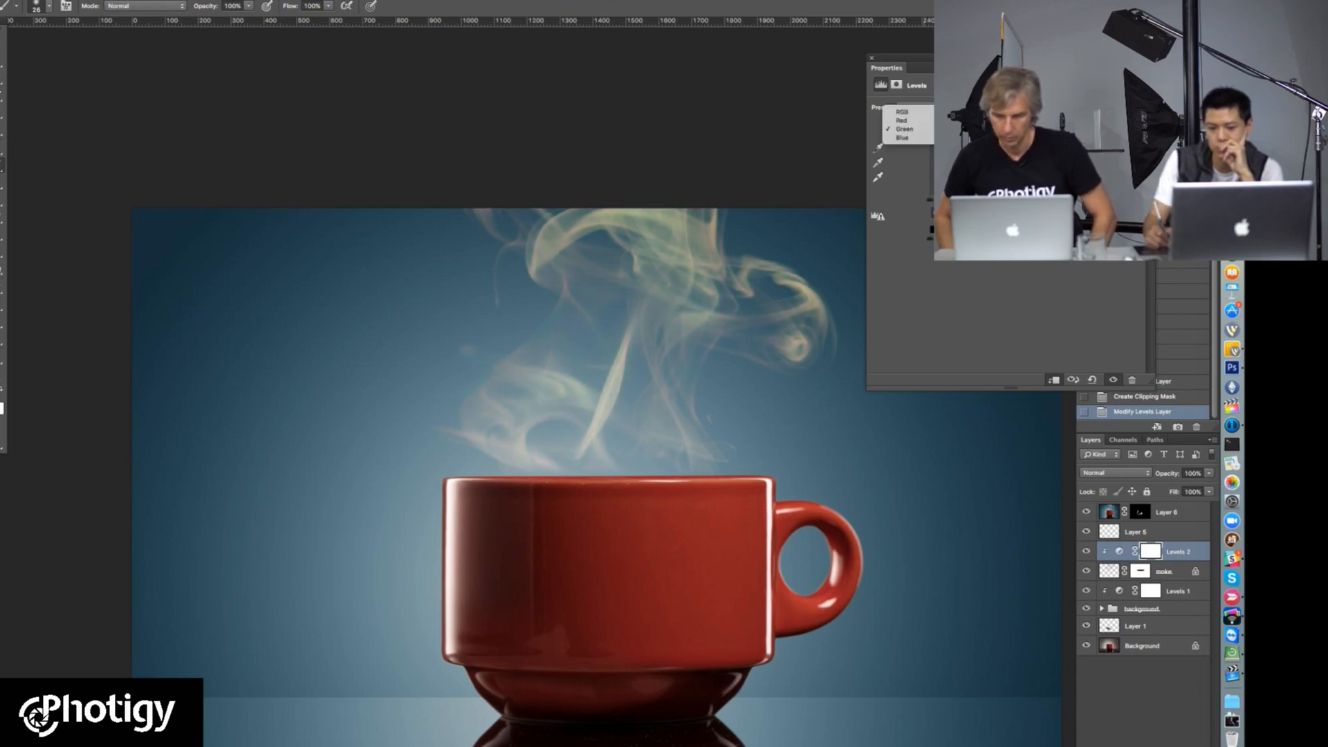
left_click(925, 137)
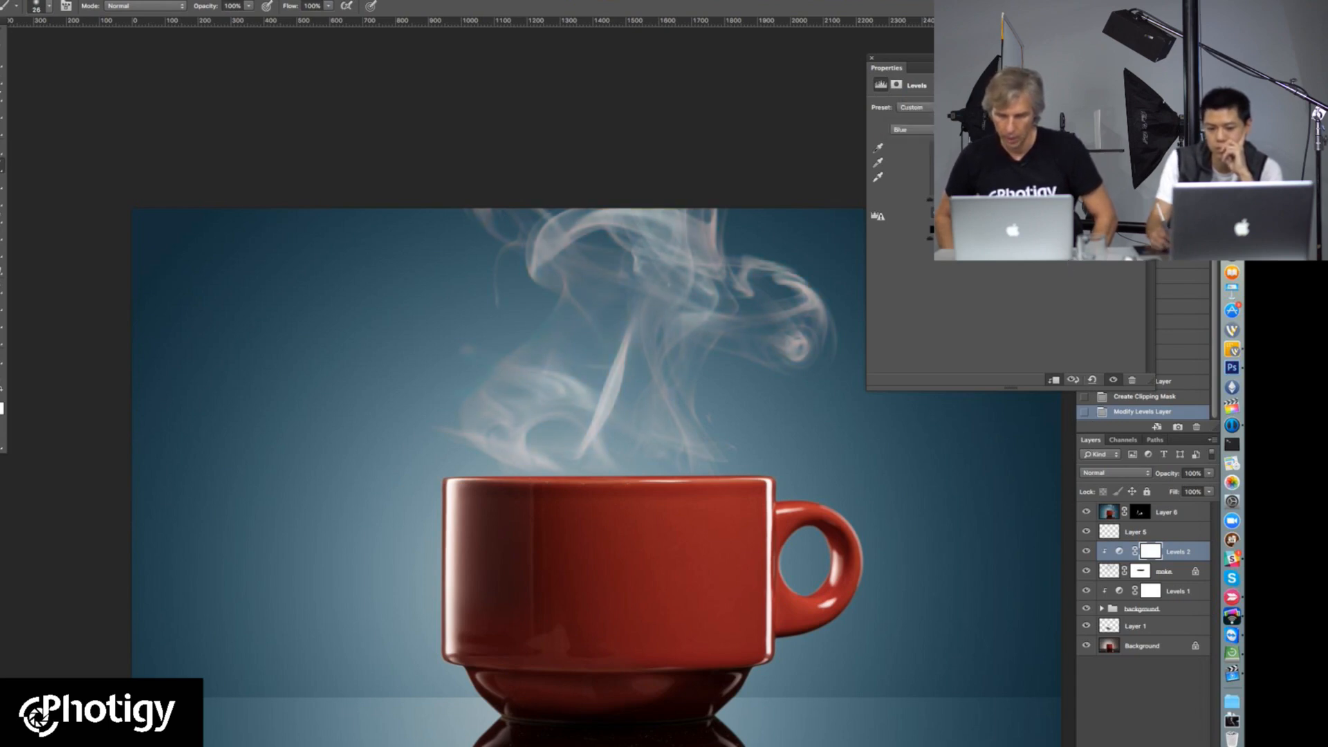
left_click(925, 129)
left_click(913, 112)
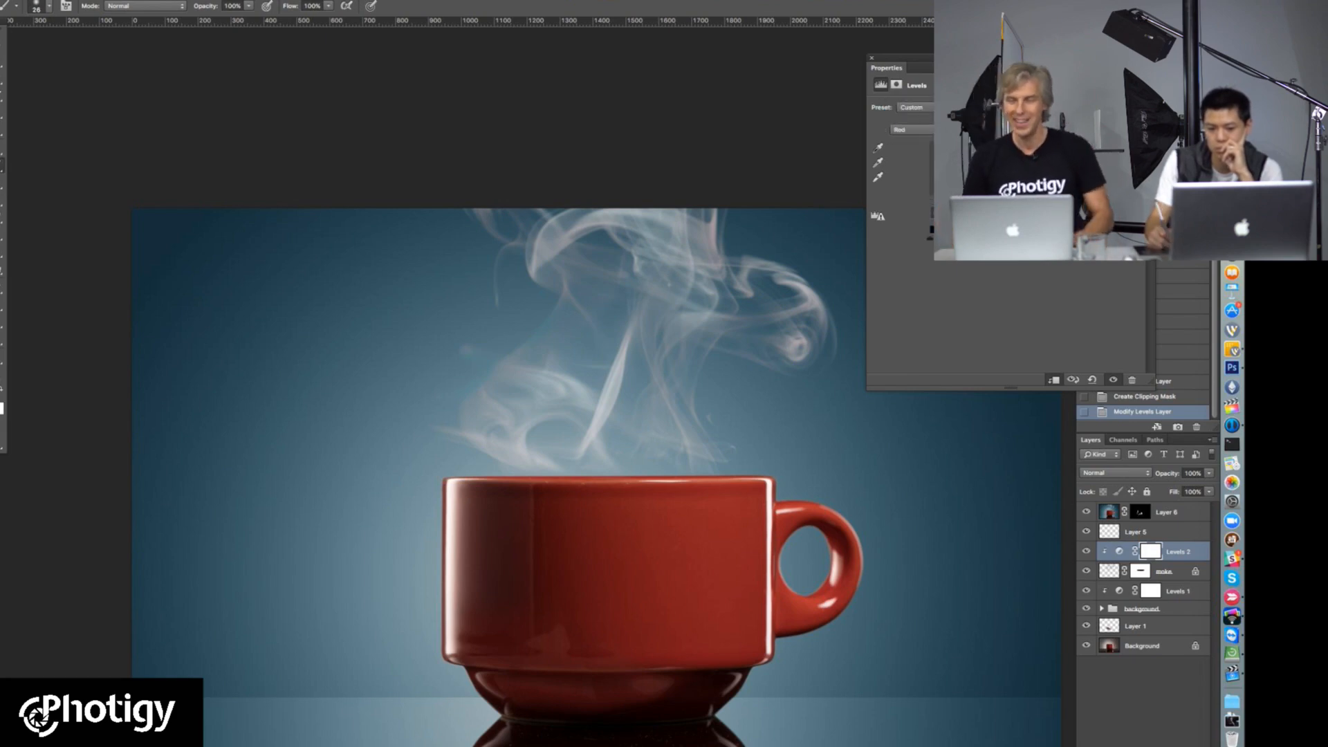
left_click_drag(1017, 201, 1038, 201)
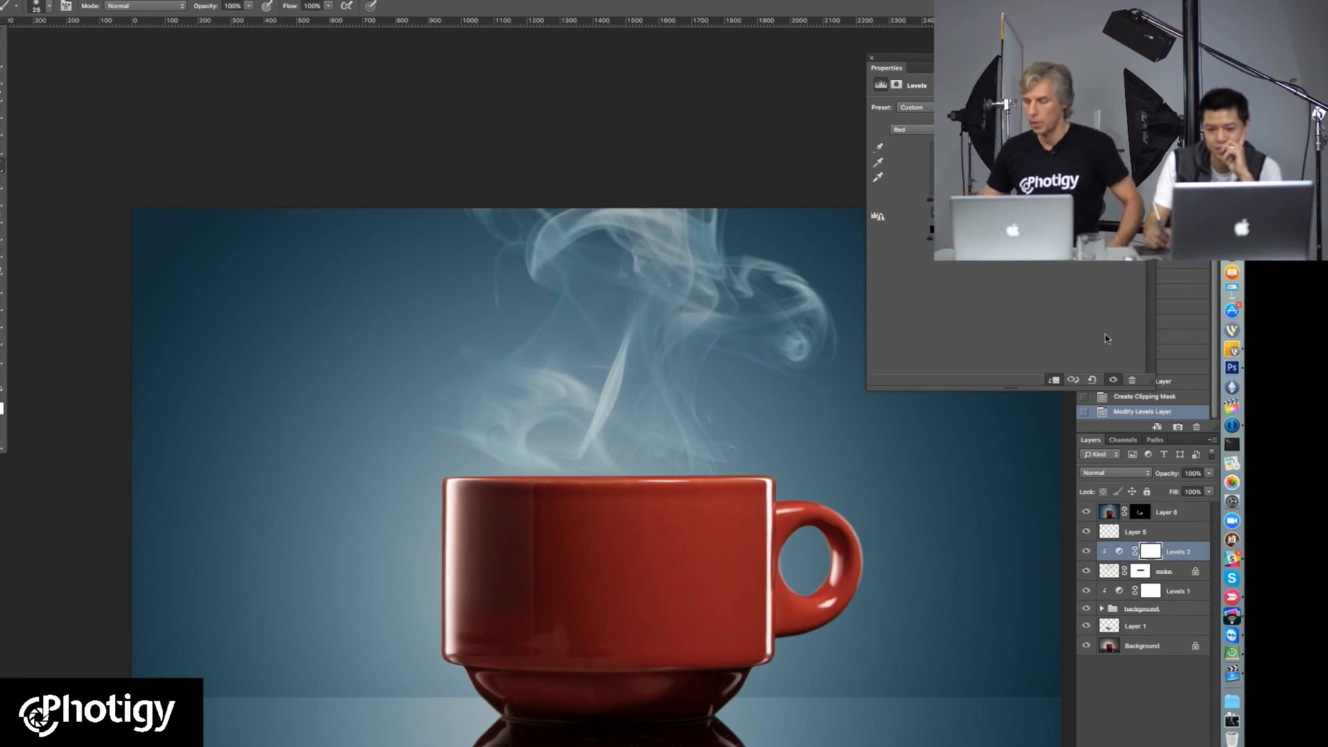
left_click(871, 58)
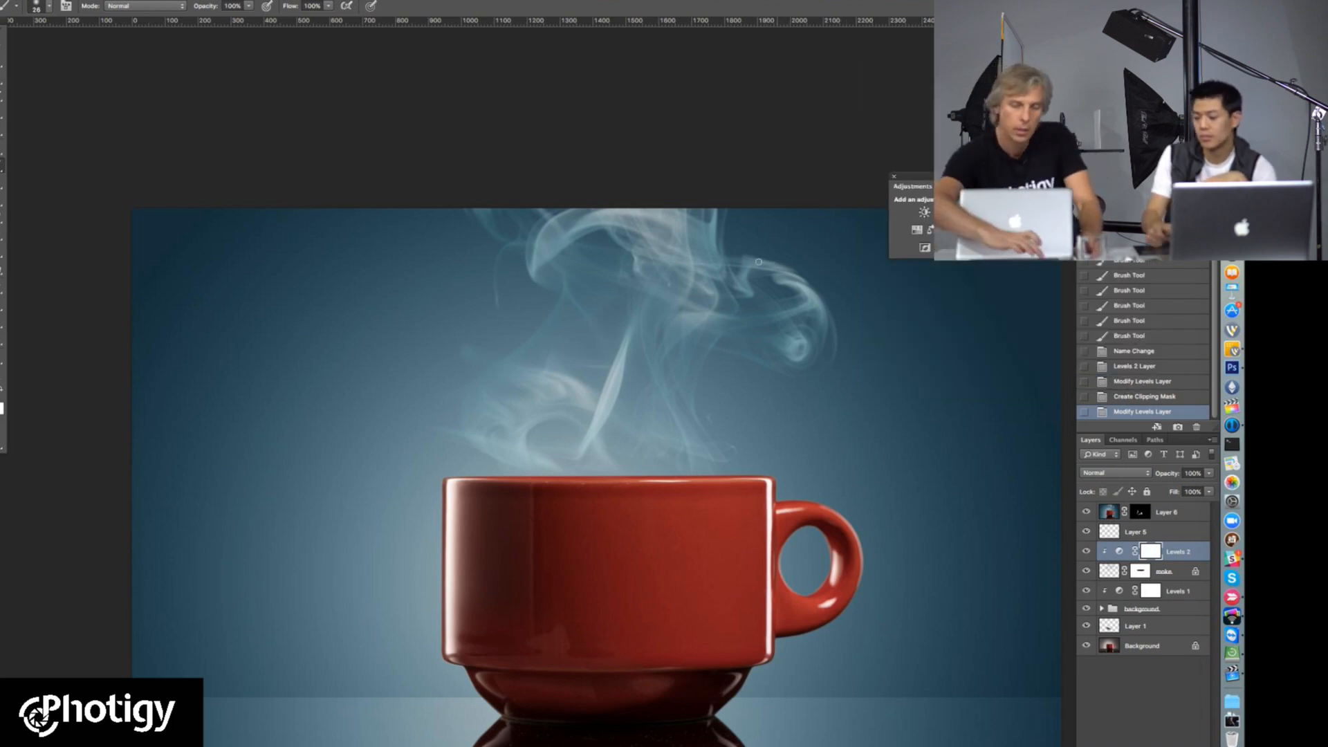